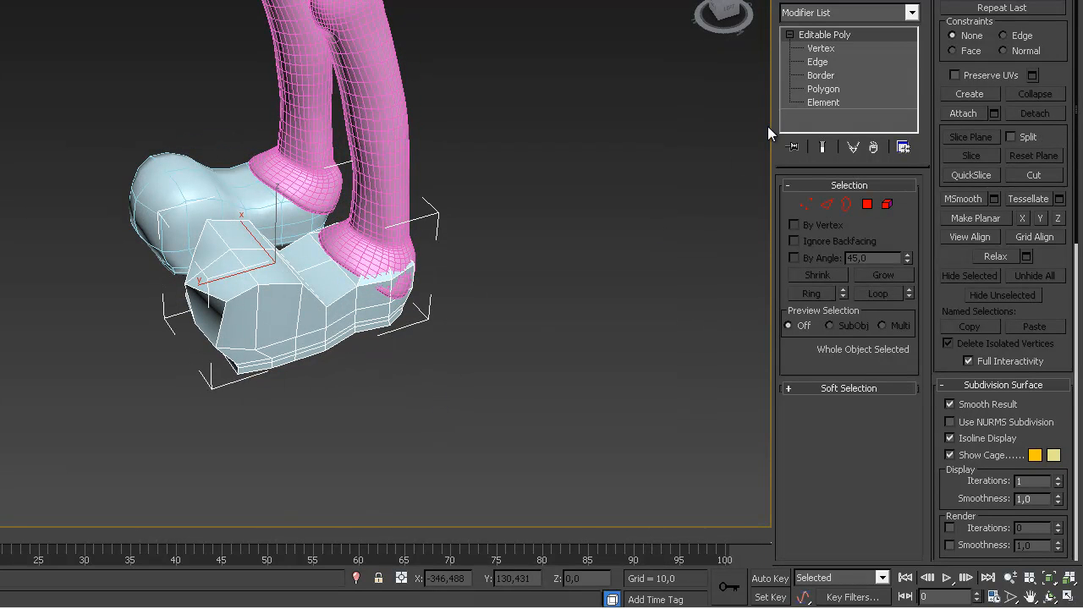
Step: Add an Unwrap UVW modifier to the low-poly shoe and hide its map seams
click(911, 11)
scroll(921, 123, down, 2)
drag(918, 121, 931, 479)
click(822, 423)
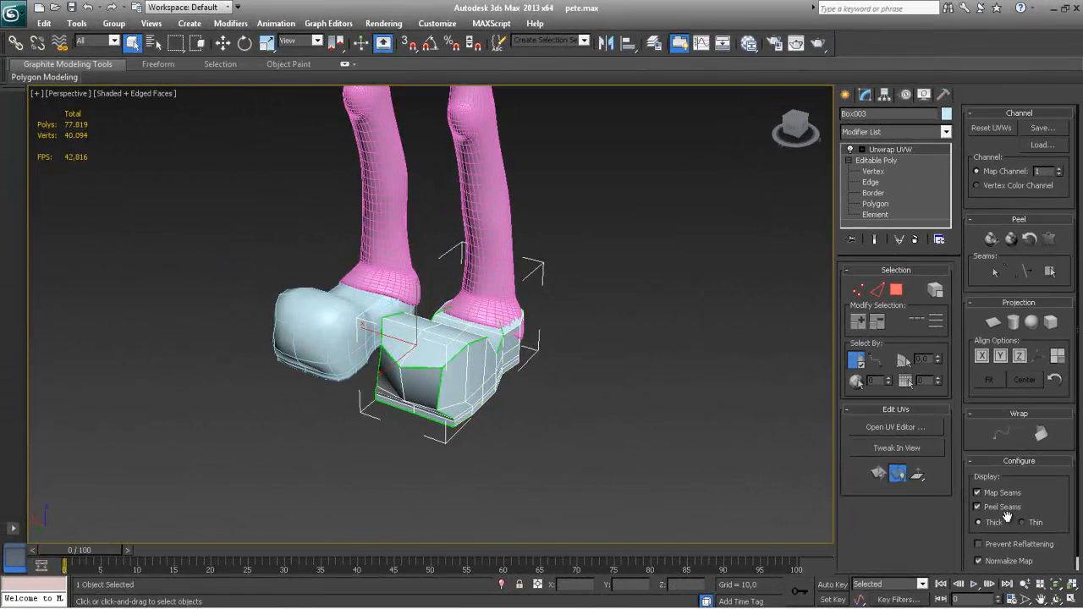
click(999, 498)
Step: Mark a point-to-point peel seam along the edge loop running around the shoe's sole
alt+middle_drag(652, 418, 773, 386)
scroll(601, 406, up, 2)
click(878, 289)
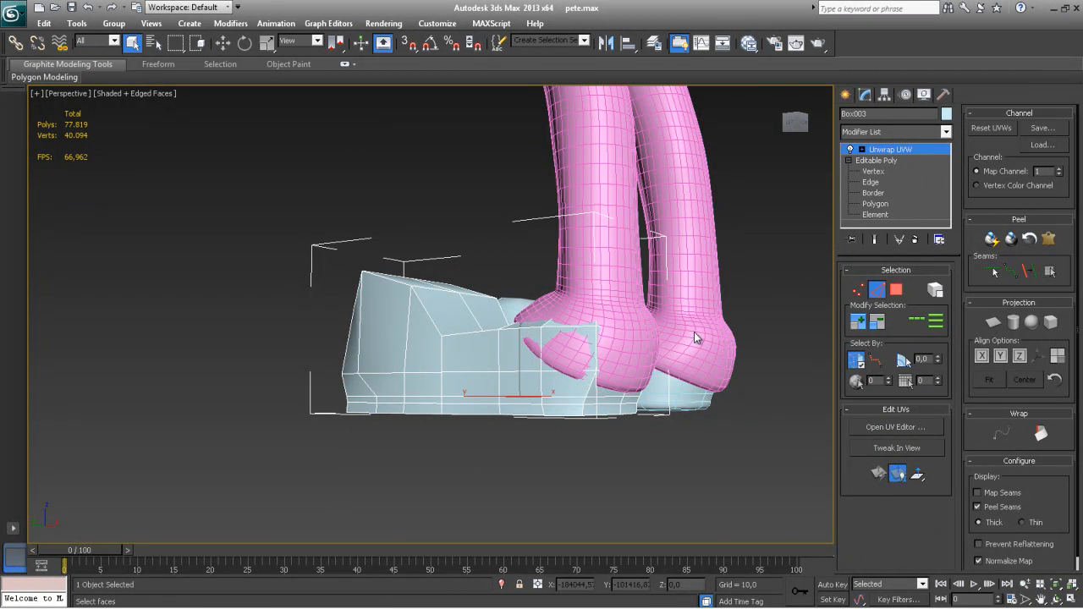
alt+middle_drag(655, 377, 546, 385)
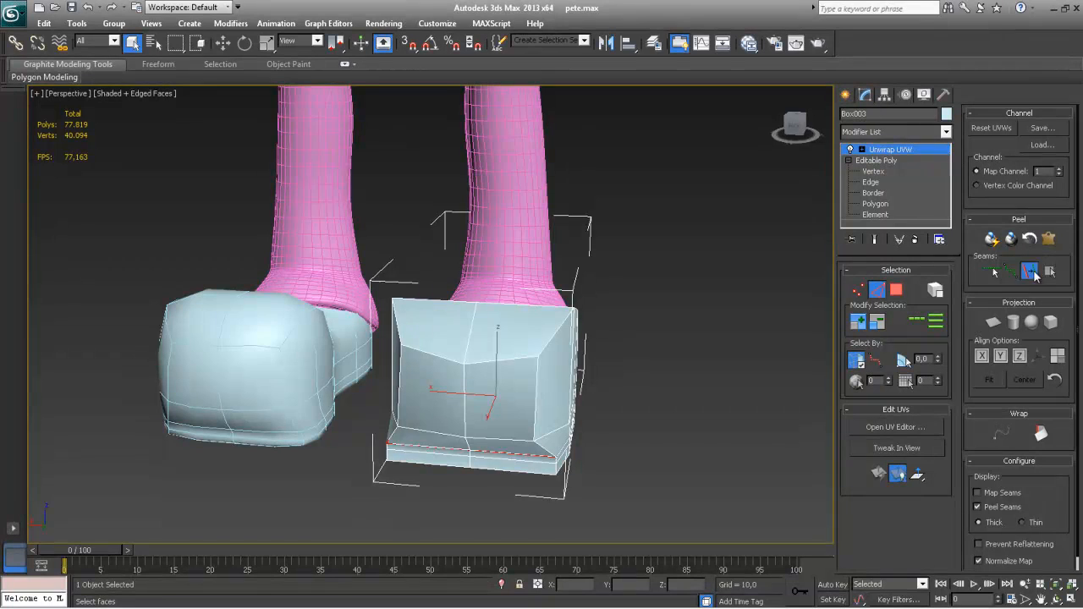
alt+middle_drag(607, 338, 544, 357)
Step: Open the UV editor in polygon mode and select all of the shoe's UV faces
click(880, 427)
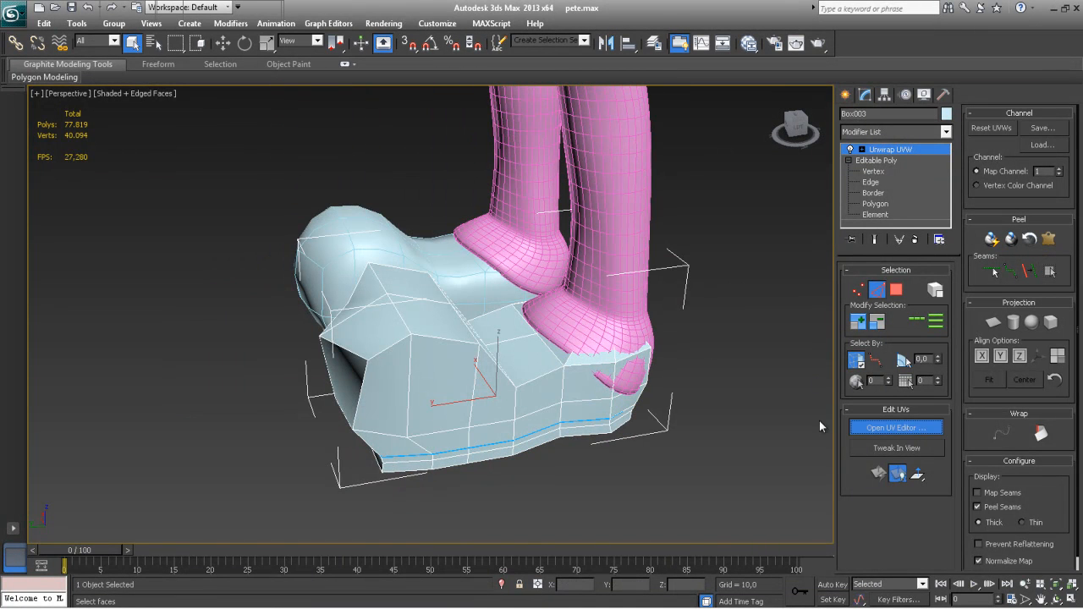
middle_drag(592, 381, 713, 392)
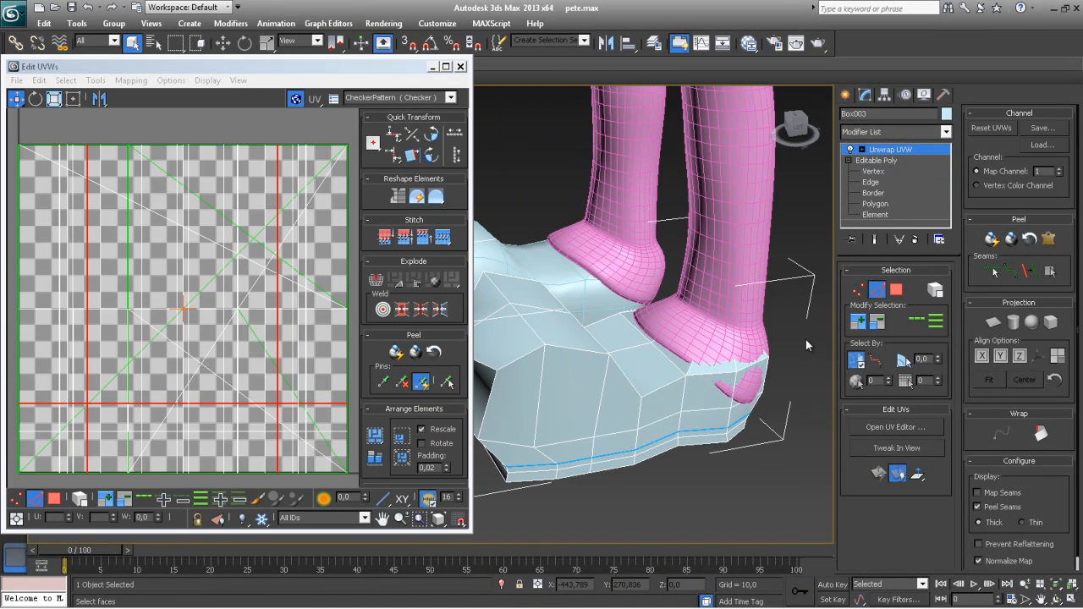
click(897, 289)
alt+middle_drag(642, 398, 702, 379)
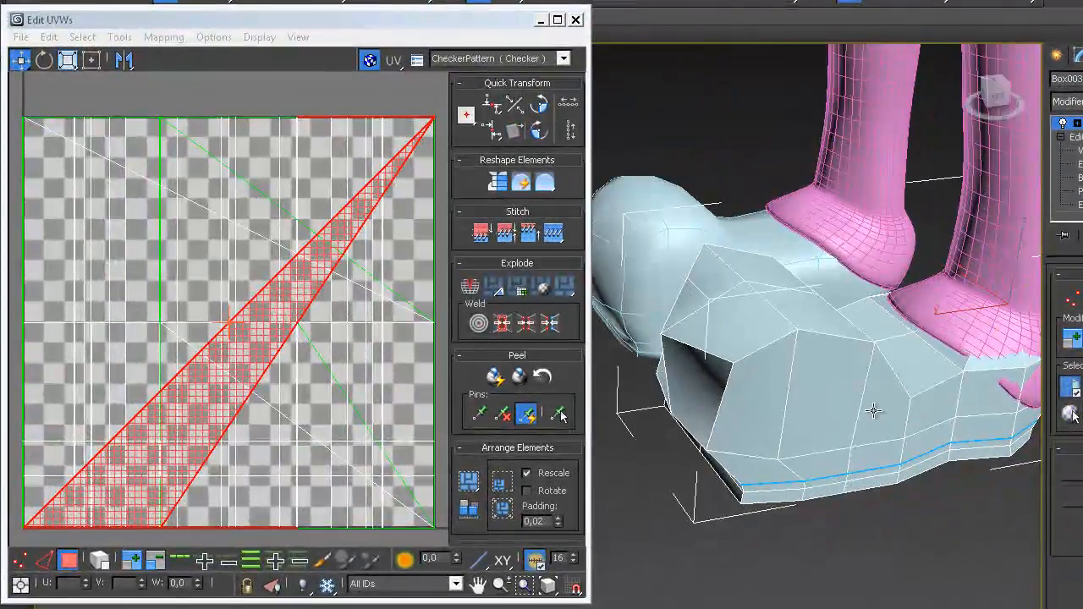
scroll(702, 379, down, 2)
scroll(234, 329, down, 1)
scroll(294, 350, down, 3)
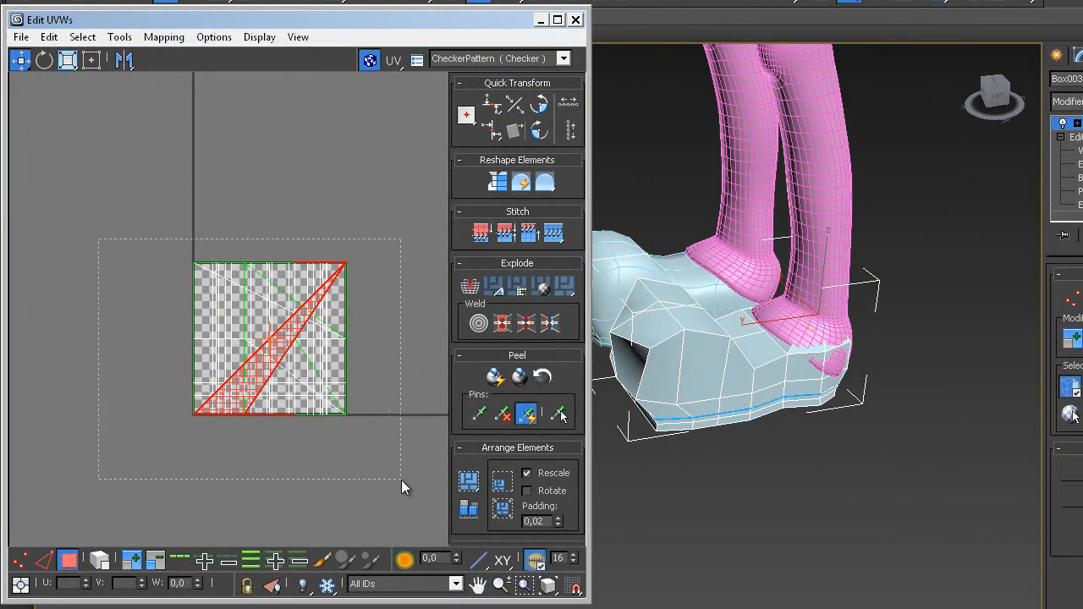
drag(401, 480, 401, 480)
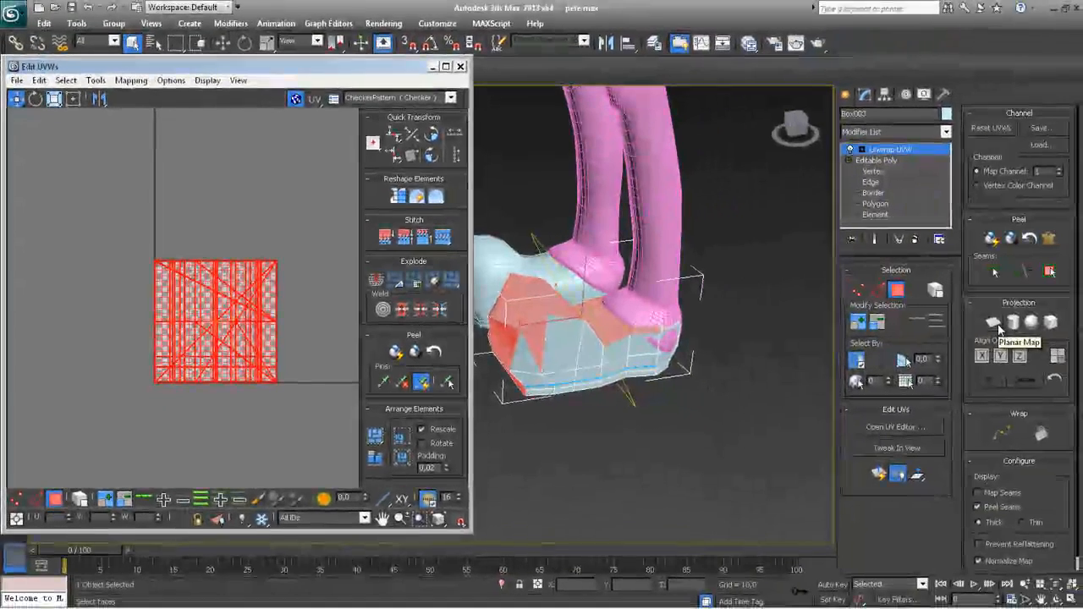
Step: Apply a planar map aligned to Z to the shoe's faces, then finish the projection and clear the selection
click(1050, 327)
click(1018, 358)
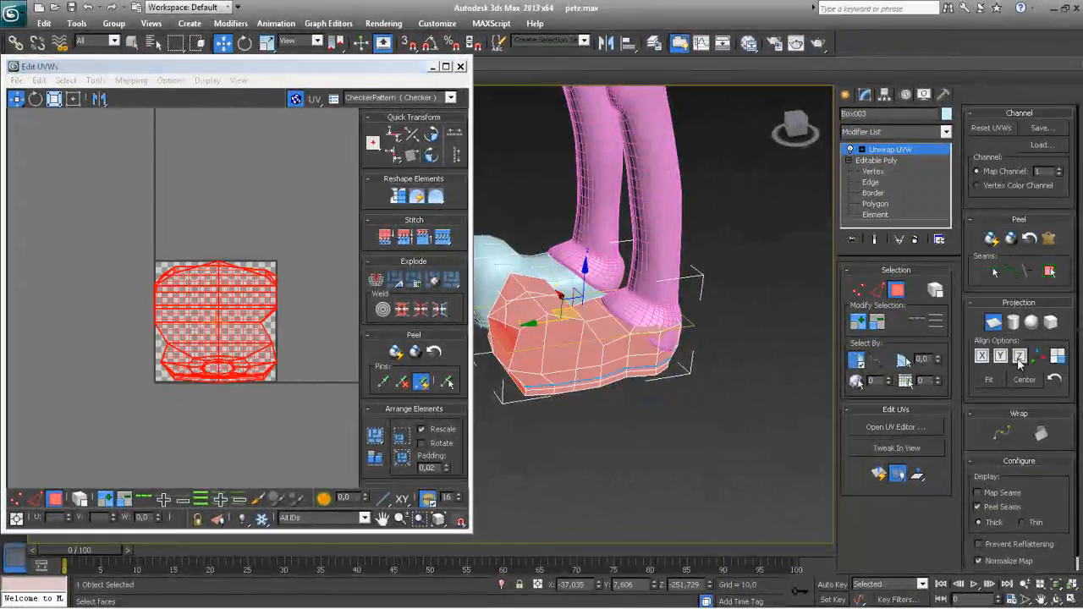
middle_drag(189, 376, 199, 350)
scroll(198, 350, up, 1)
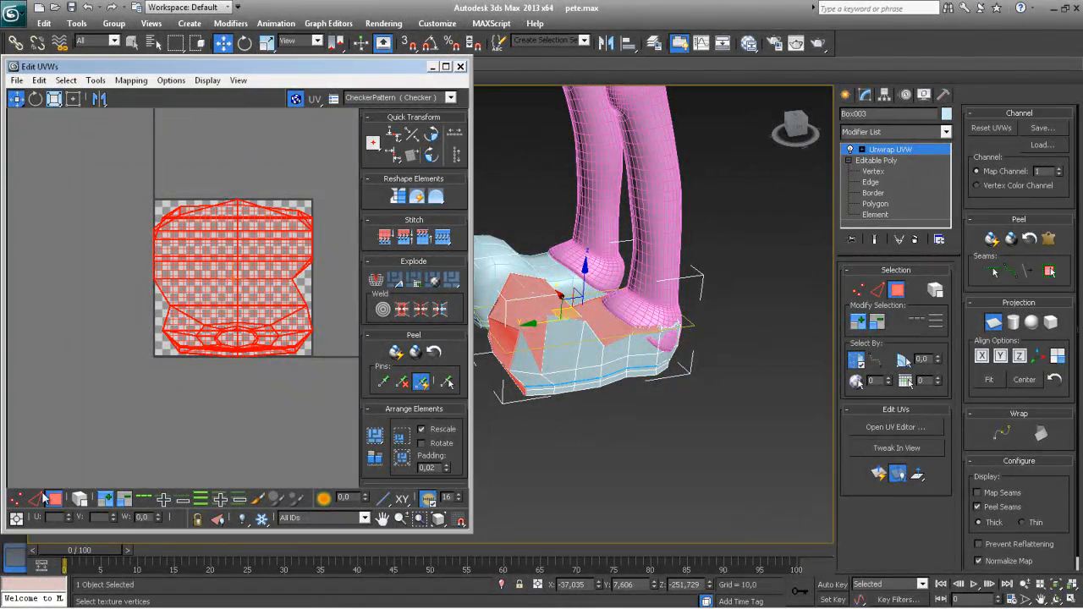
middle_drag(215, 357, 127, 361)
click(107, 406)
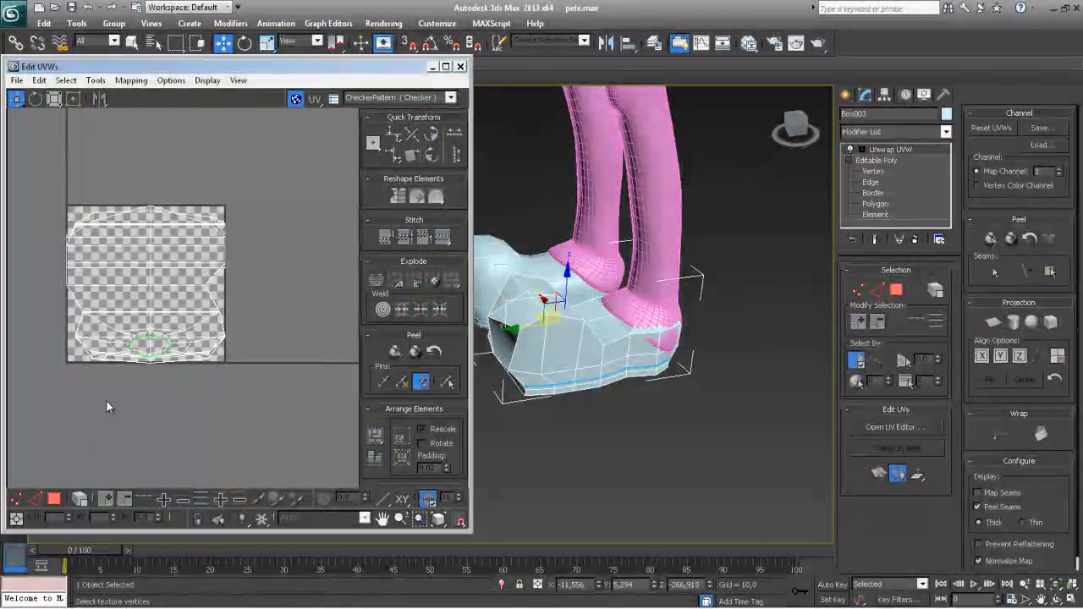
Step: Select the shoe's upper faces bounded by the peel seam and move their UV shell below the checker tile
click(896, 290)
key(ctrl+a)
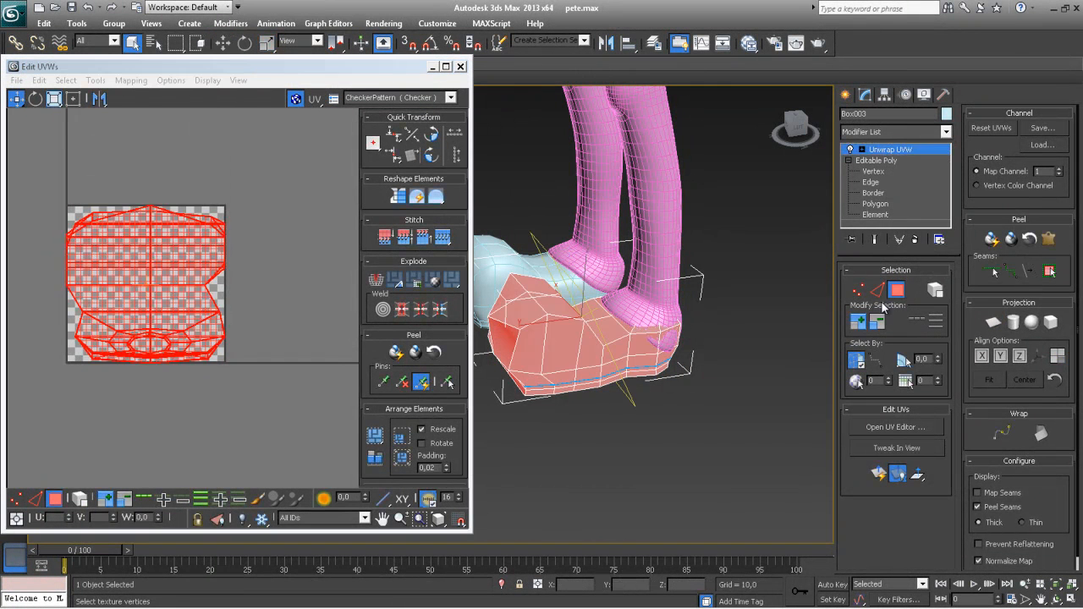
click(737, 332)
click(621, 353)
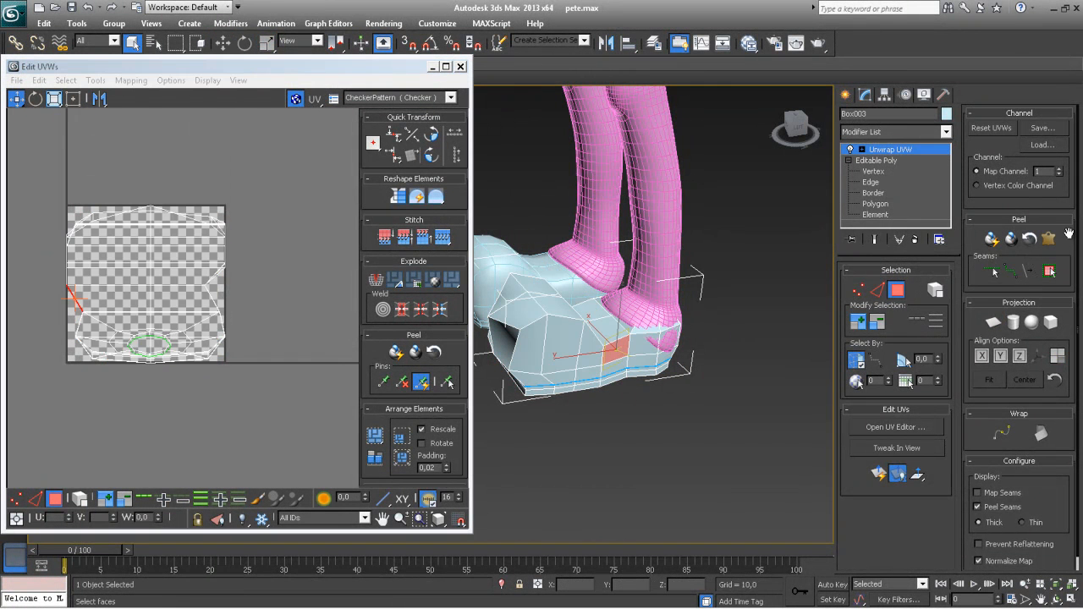
click(1049, 271)
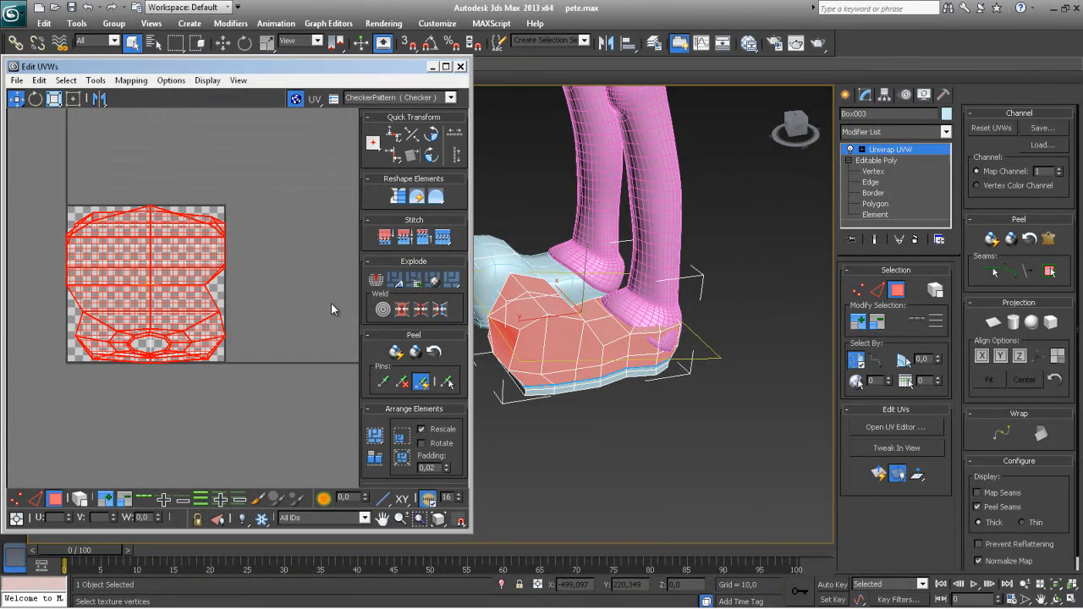
drag(125, 313, 152, 457)
Step: Select all UV vertices of the sole shell and open the Relax tool
middle_drag(210, 347, 259, 344)
scroll(259, 344, up, 5)
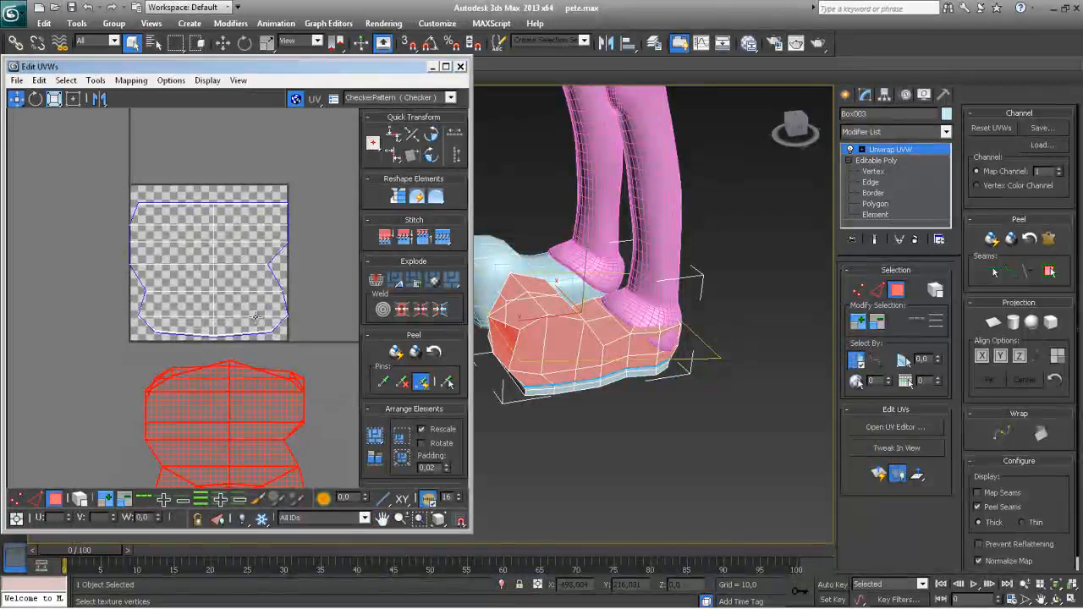
scroll(238, 335, down, 2)
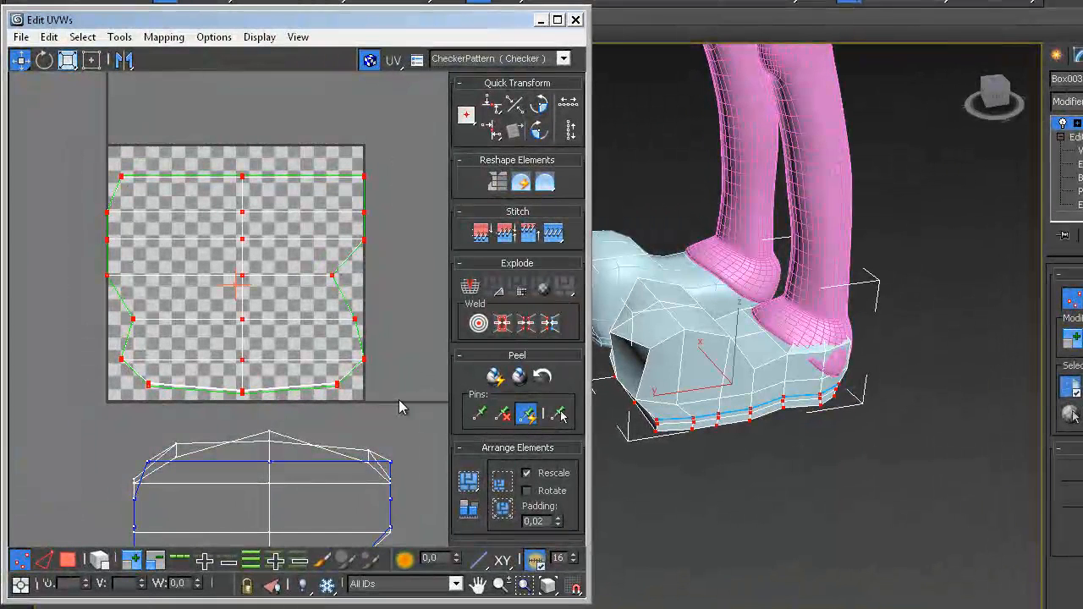
click(133, 37)
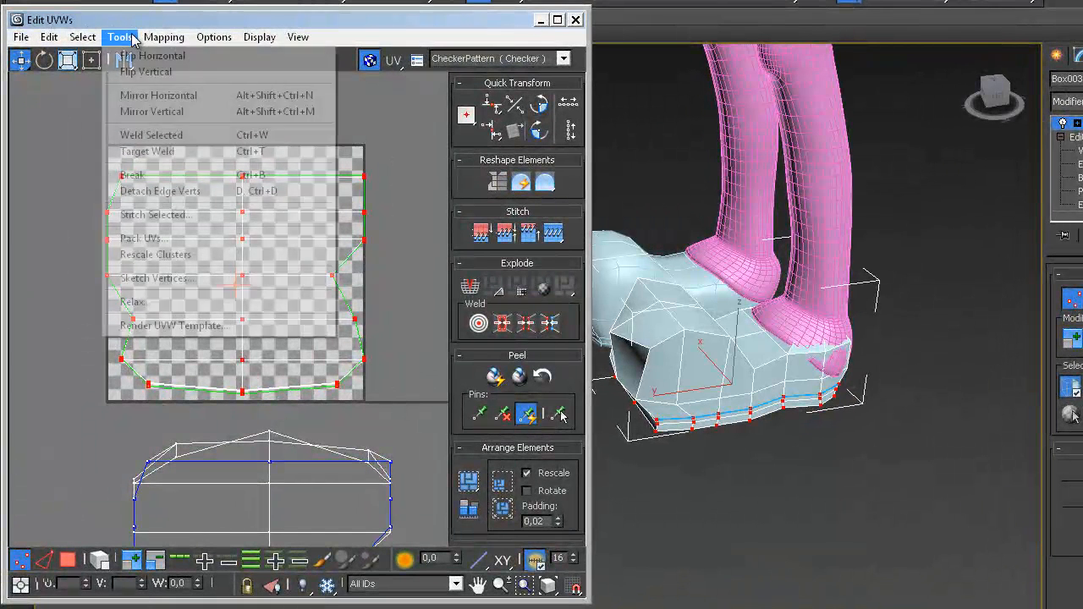
click(174, 302)
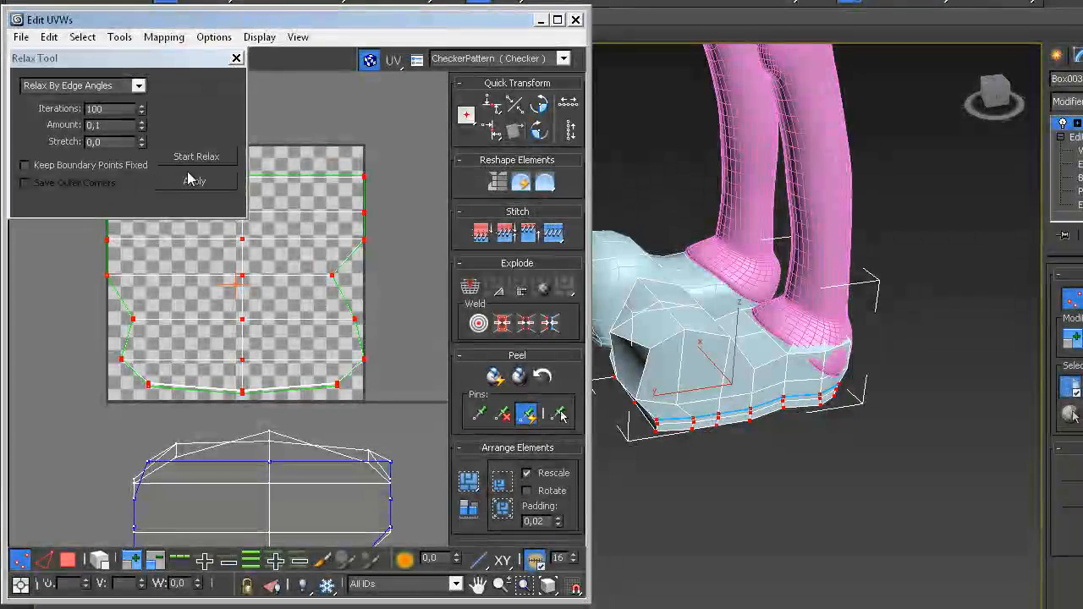
Step: Try a continuous Relax By Edge Angles on the sole shell and undo it
click(192, 160)
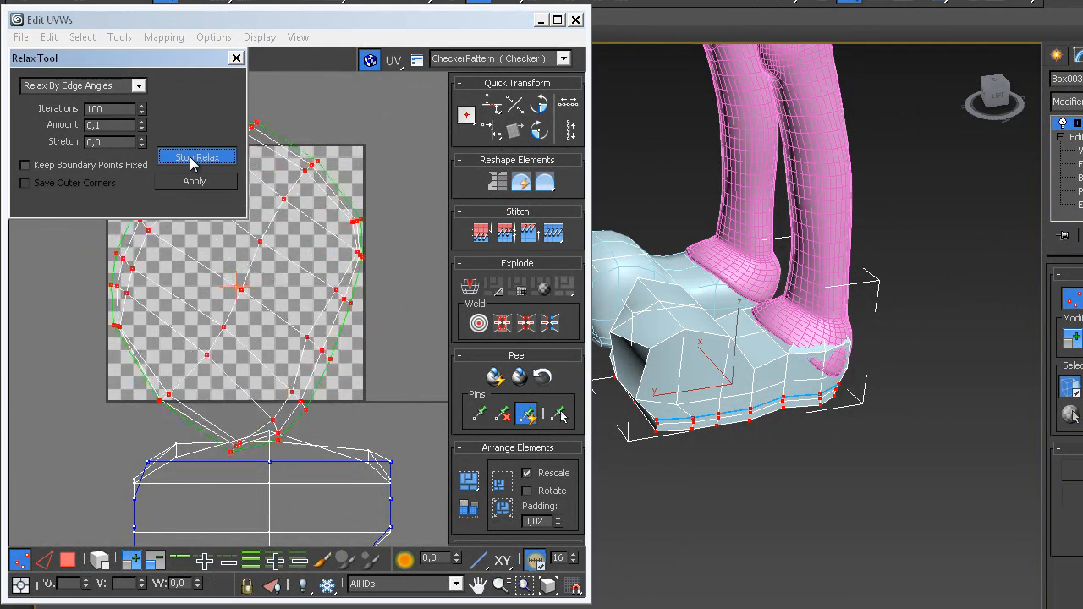
click(170, 162)
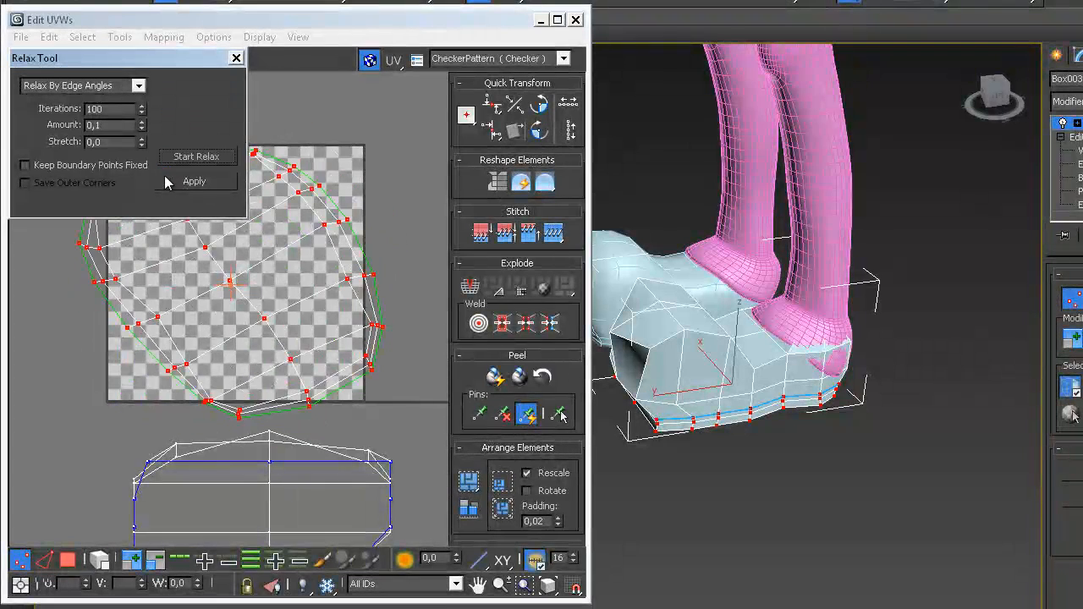
key(ctrl+z)
Step: Apply Relax By Edge Angles to the sole shell with 100 iterations and amount 0,1, and nudge the shell slightly
click(180, 183)
middle_drag(334, 308, 343, 342)
scroll(368, 378, up, 3)
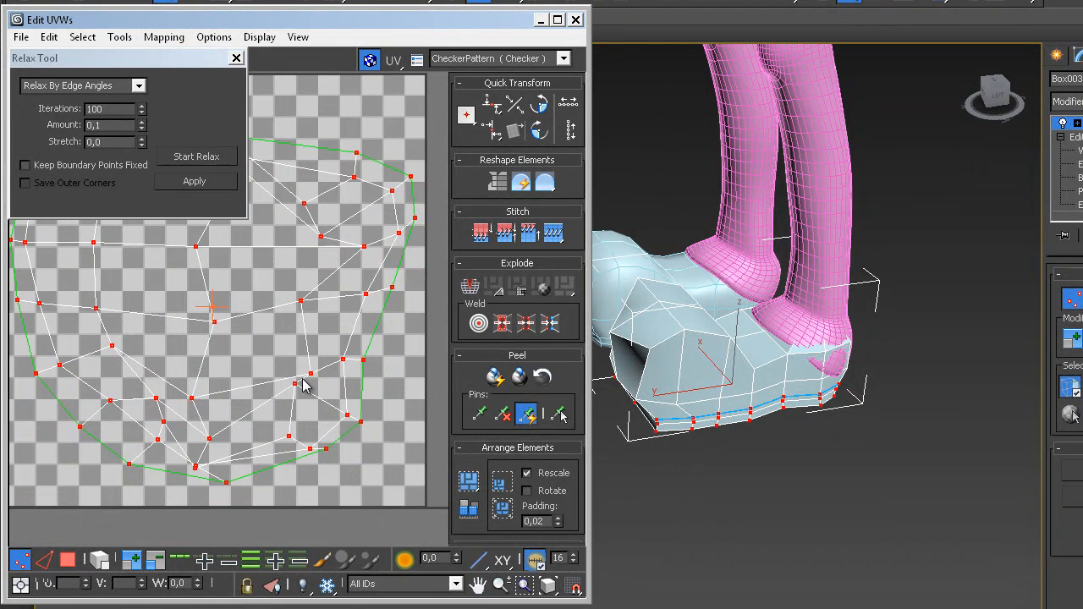
drag(295, 385, 303, 388)
Step: Relax the two crowded interior vertices in the sole shell's lower-right area and move them into an even grid
click(289, 371)
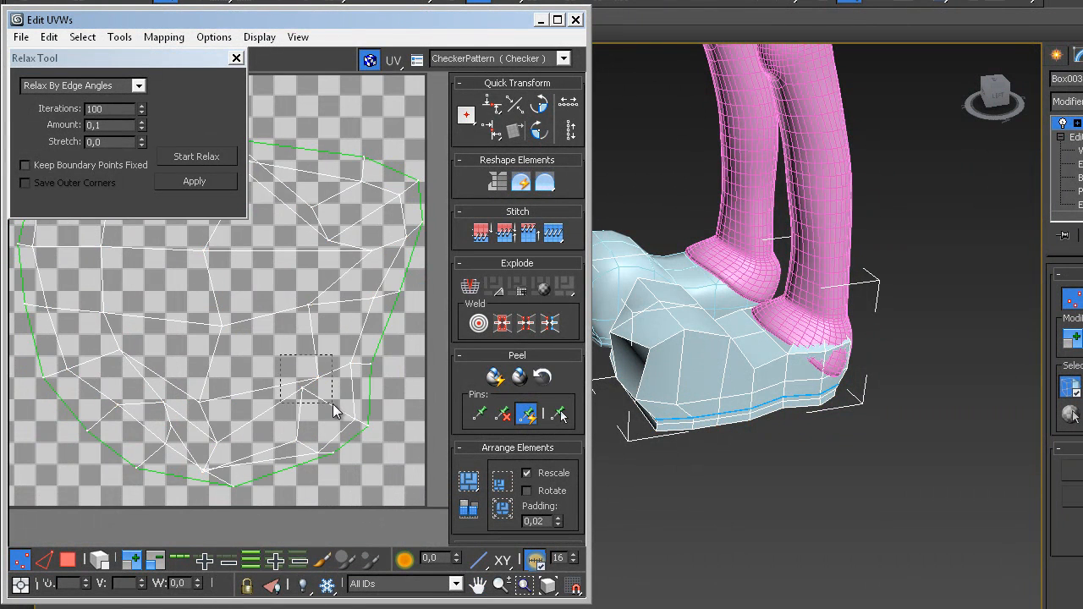
click(205, 181)
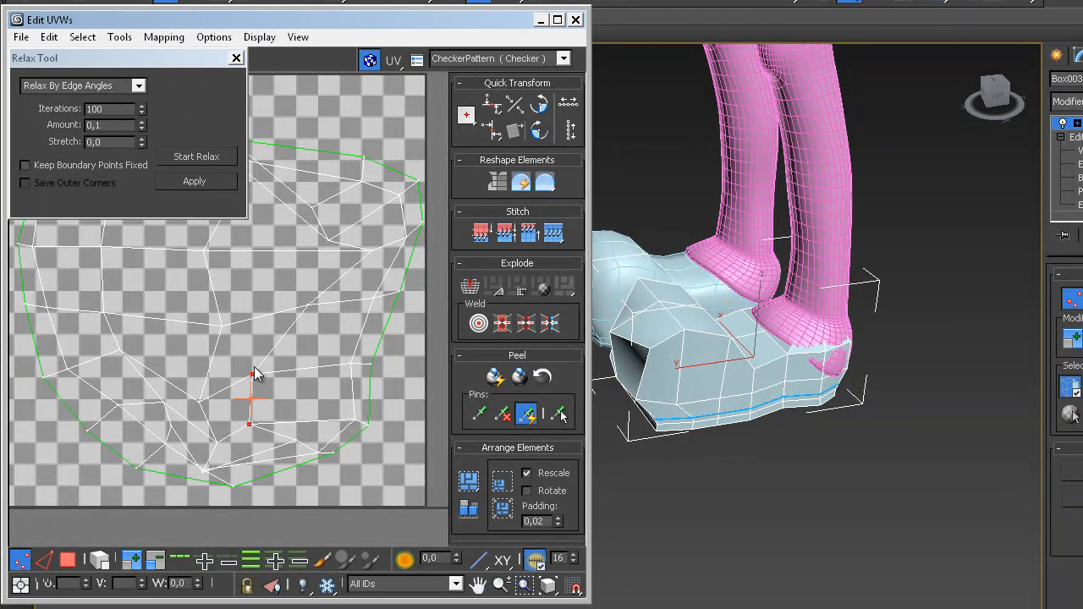
drag(252, 372, 295, 359)
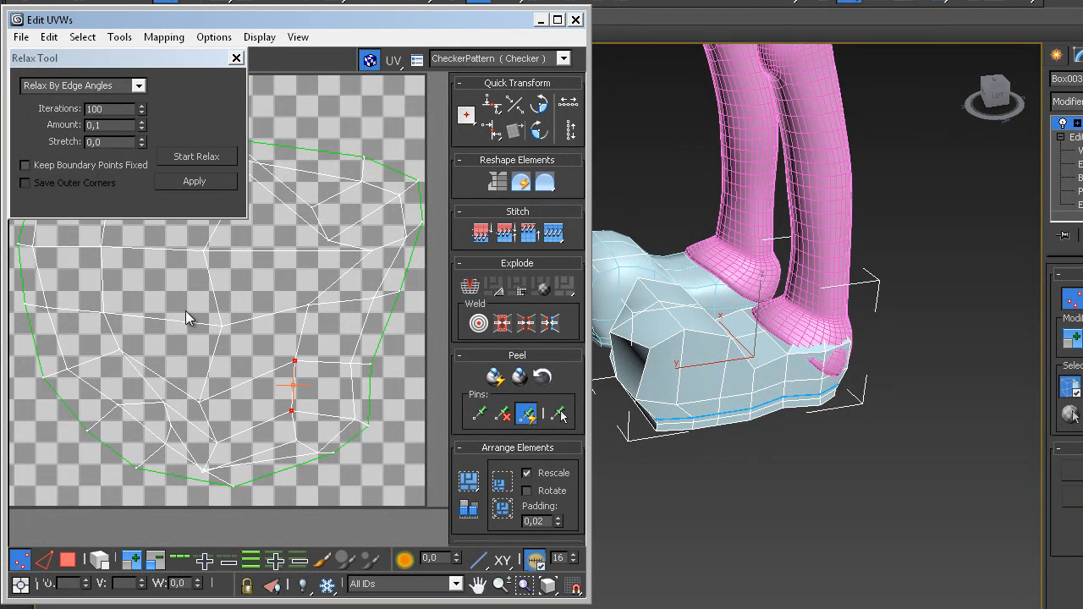
Step: Reposition the interior vertices in the sole shell's lower centre and lower left to untangle their edges
drag(225, 448, 226, 448)
drag(201, 403, 197, 389)
click(231, 419)
drag(210, 431, 210, 432)
click(161, 401)
drag(161, 400, 135, 396)
mouse_move(168, 442)
mouse_down()
mouse_move(147, 443)
mouse_move(165, 429)
mouse_move(154, 429)
mouse_up()
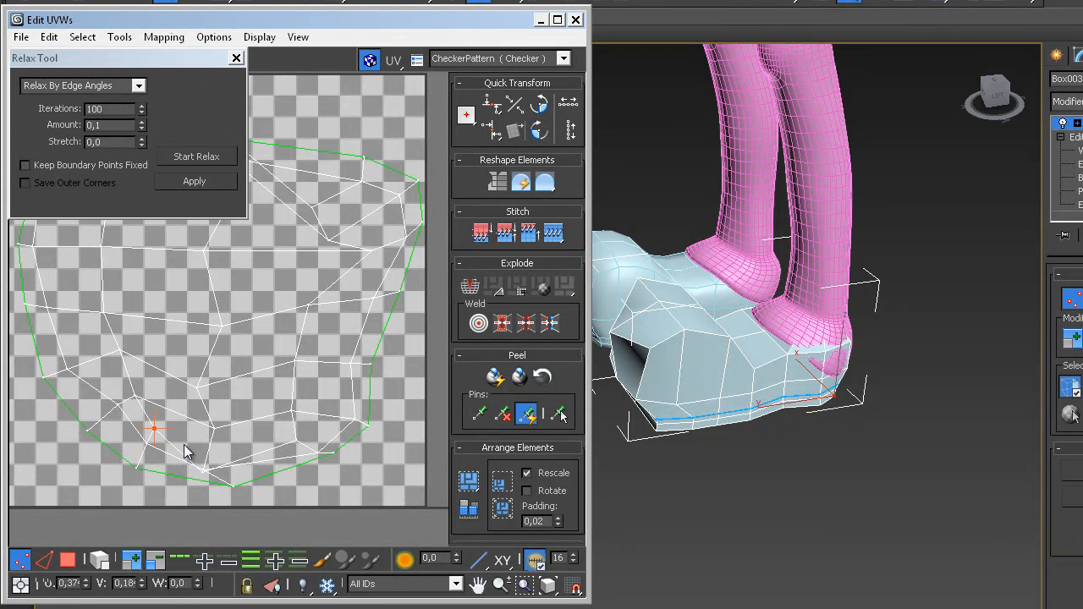
Step: Spread the overlapping vertices at the sole shell's bottom end downward and even out the central column
mouse_move(200, 468)
mouse_down()
mouse_move(217, 448)
mouse_move(234, 461)
mouse_move(196, 495)
mouse_move(216, 469)
mouse_up()
ctrl+click(234, 486)
click(204, 474)
drag(216, 406, 217, 370)
Step: Relax the vertices on both sides of the sole shell's bottom end, moving the lower-right pair outward
drag(352, 470, 352, 470)
click(193, 182)
drag(274, 461, 312, 473)
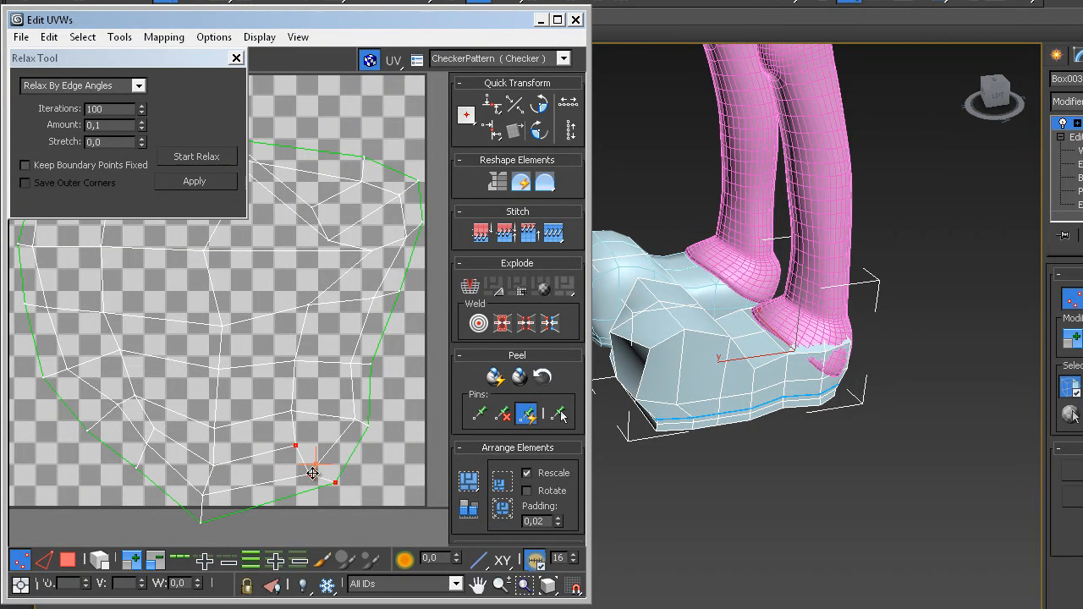
drag(123, 484, 164, 451)
click(194, 181)
Step: Pull the boundary vertices along the sole shell's top edge upward into a rounded outline
middle_drag(201, 404, 187, 509)
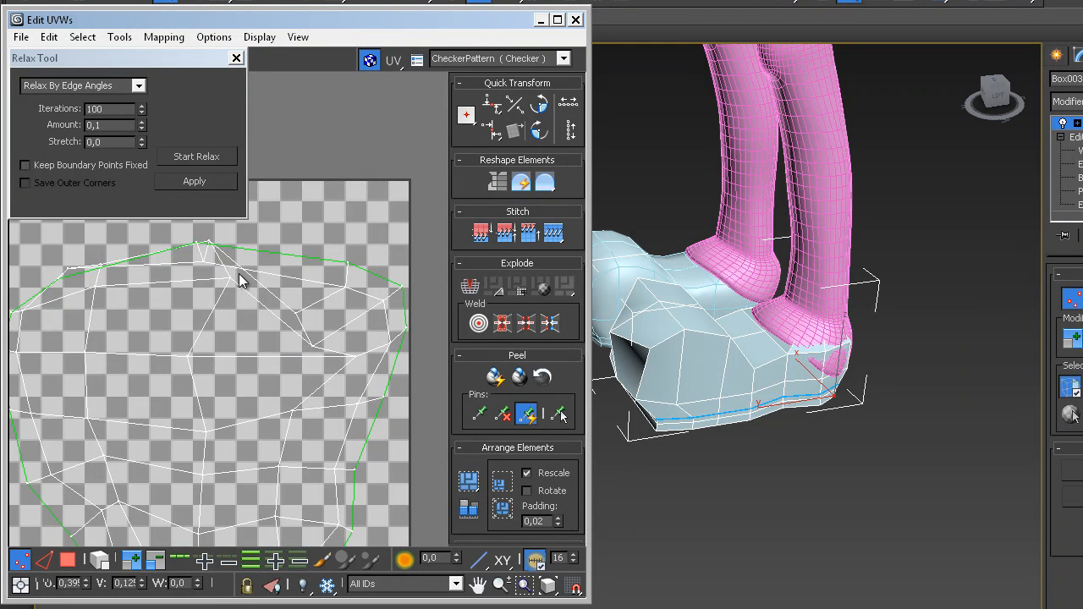
drag(198, 244, 218, 212)
middle_drag(158, 275, 202, 333)
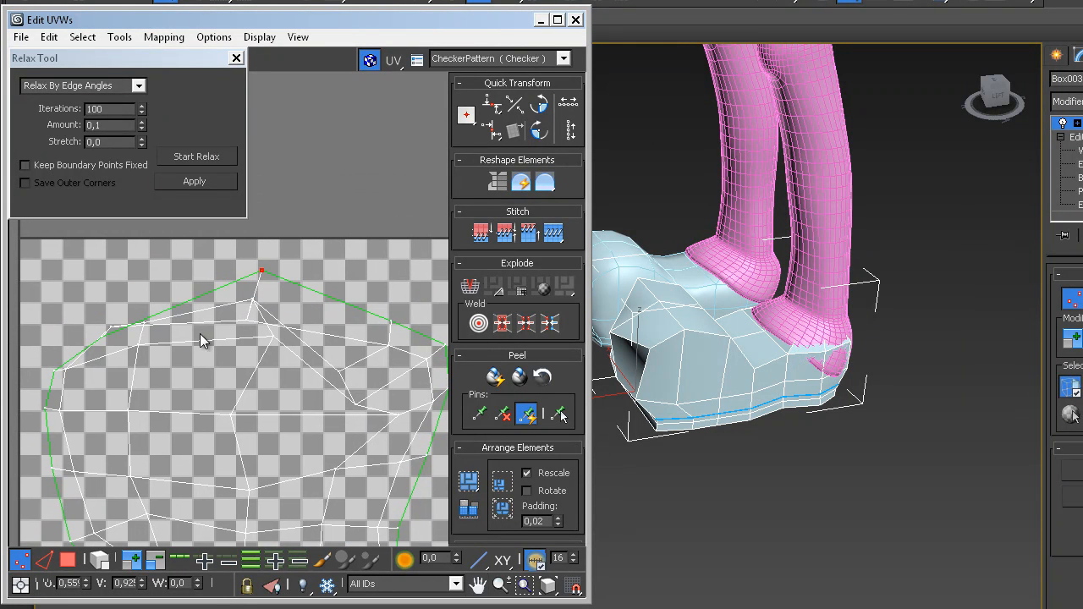
drag(104, 336, 109, 289)
middle_drag(211, 311, 81, 319)
click(261, 328)
drag(262, 328, 263, 308)
Step: Move the interior vertices at the sole shell's upper right inward to separate the overlapping edges
drag(310, 418, 307, 414)
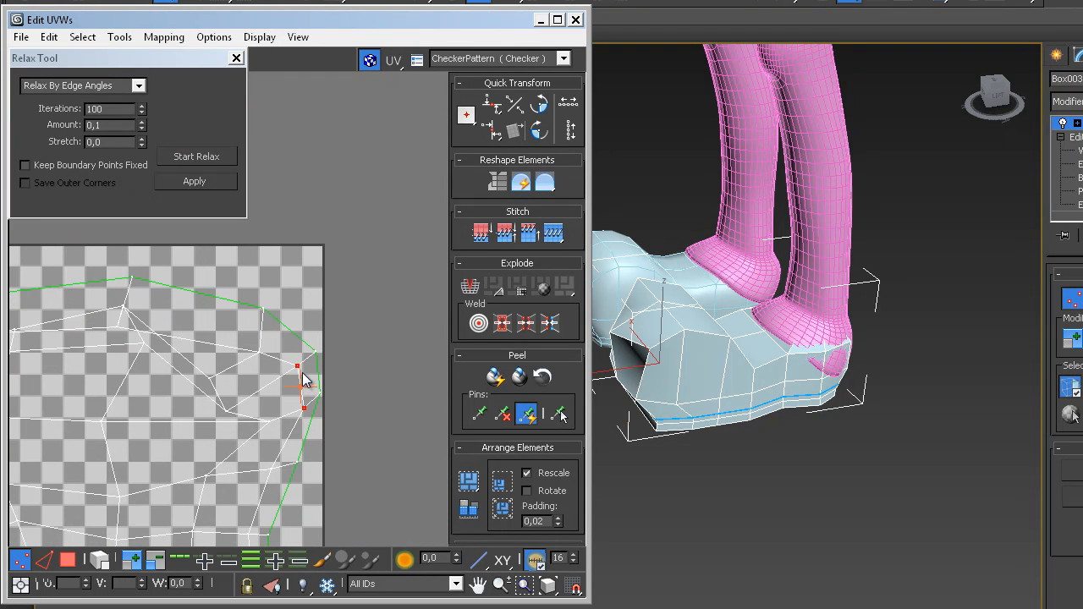
drag(297, 376, 290, 375)
click(245, 384)
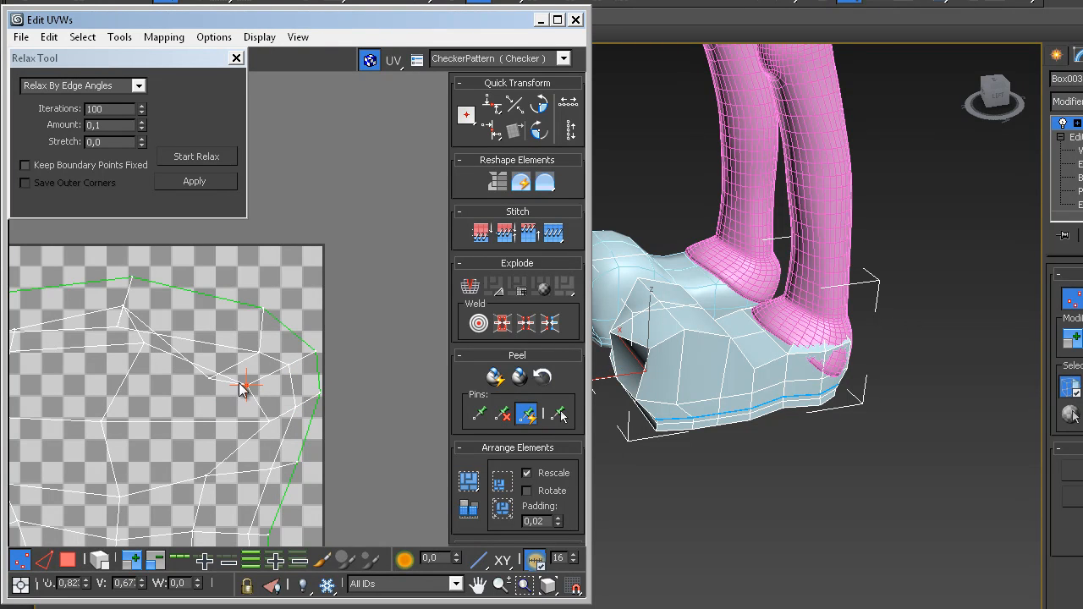
drag(207, 379, 229, 370)
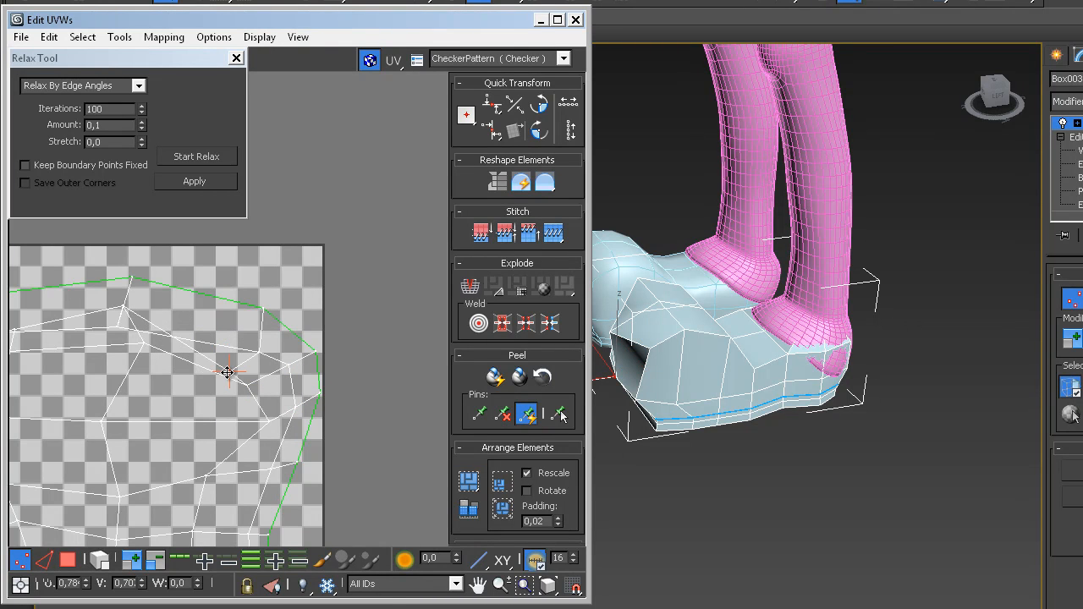
Step: Rearrange the remaining interior vertices in the sole shell's upper half into evenly spaced rows
drag(126, 318, 103, 361)
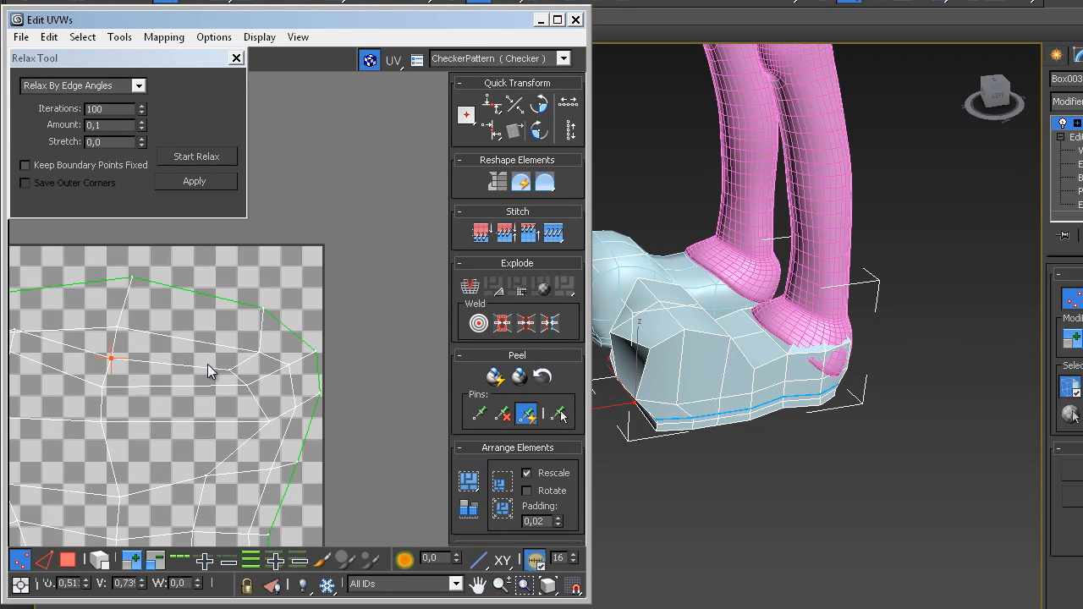
drag(254, 387, 221, 420)
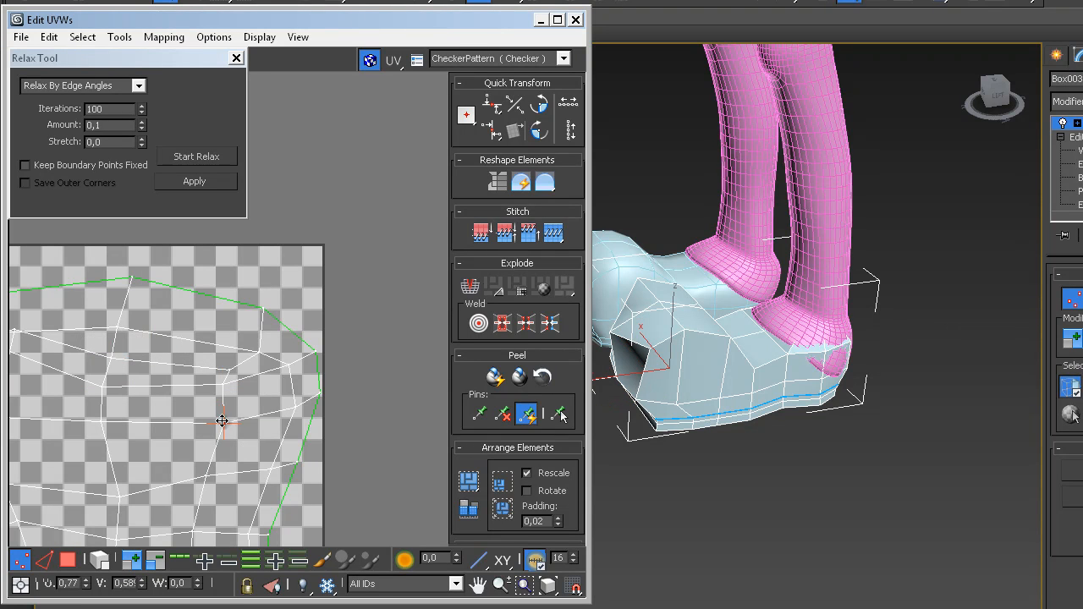
drag(293, 408, 277, 406)
middle_drag(126, 404, 259, 398)
mouse_move(142, 351)
mouse_down()
mouse_move(143, 393)
mouse_move(138, 358)
mouse_up()
middle_drag(206, 423, 178, 350)
scroll(205, 399, down, 2)
scroll(224, 433, down, 3)
middle_drag(226, 439, 227, 321)
middle_drag(228, 365, 280, 361)
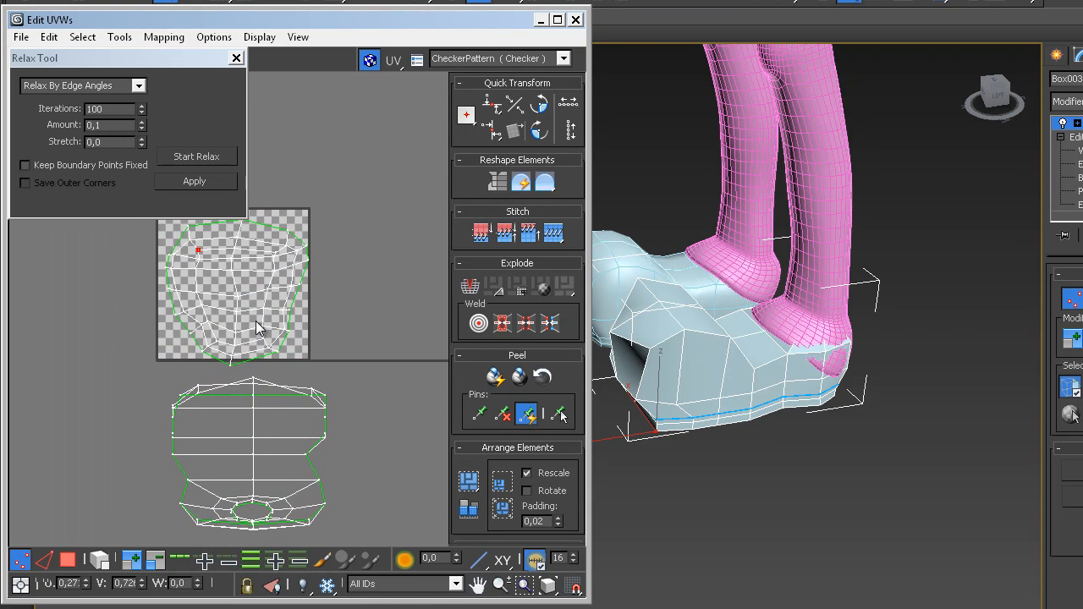
middle_drag(318, 436, 335, 418)
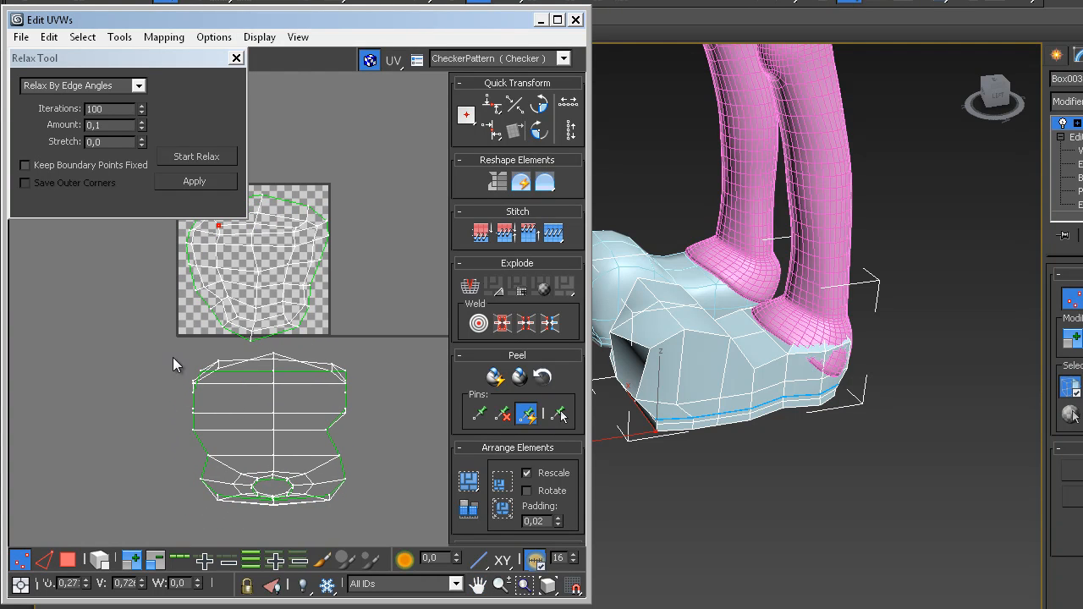
Step: Set the relax method to Relax By Face Angles, relax the upper shell's upper-right side vertices and move them outward
drag(339, 415, 324, 444)
click(361, 360)
click(138, 86)
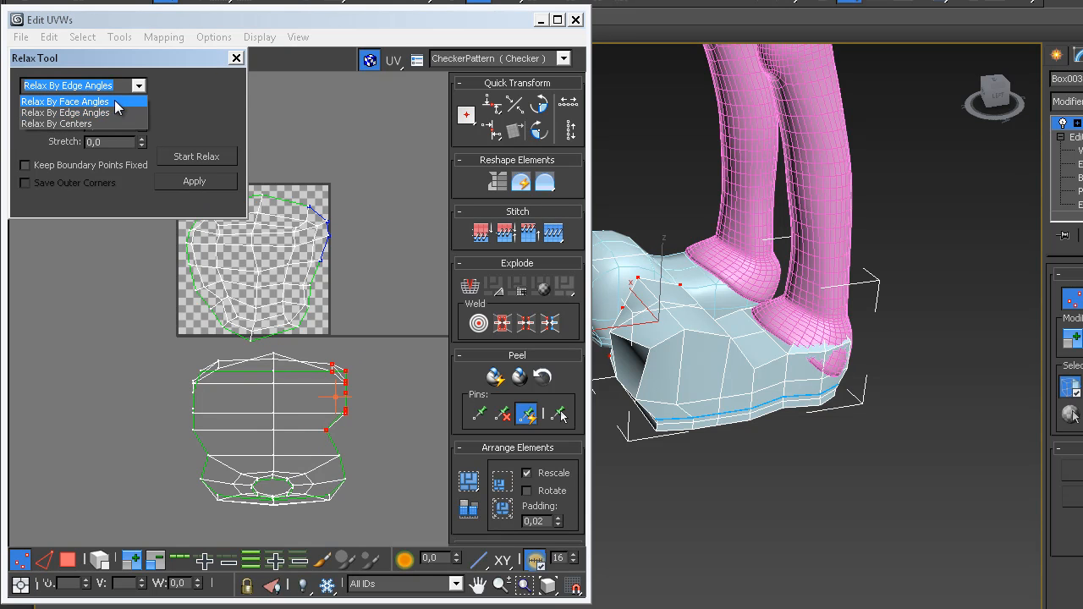
click(72, 99)
click(188, 182)
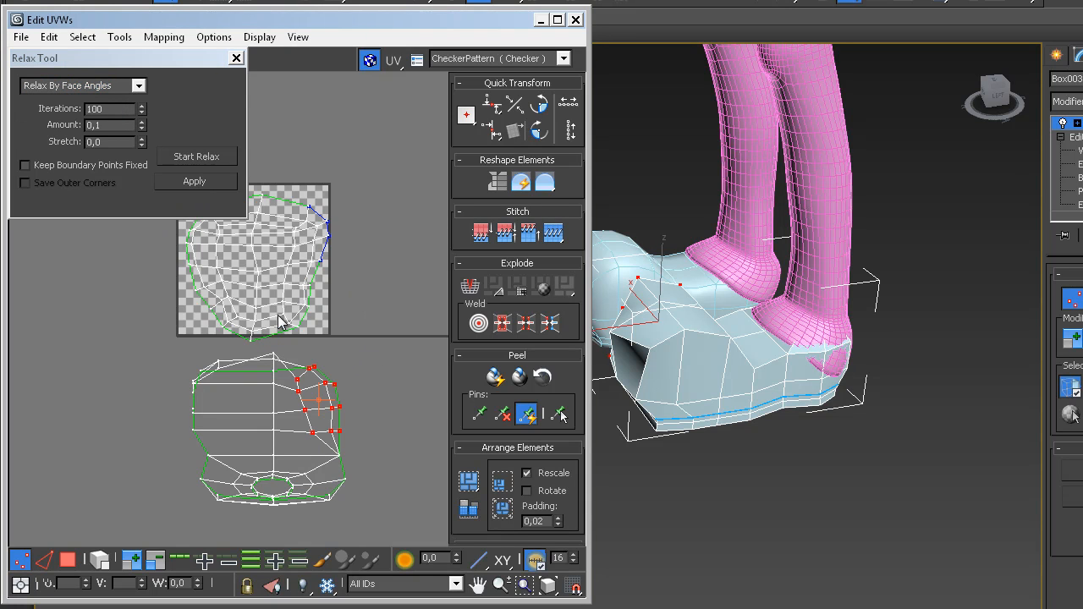
drag(338, 390, 360, 383)
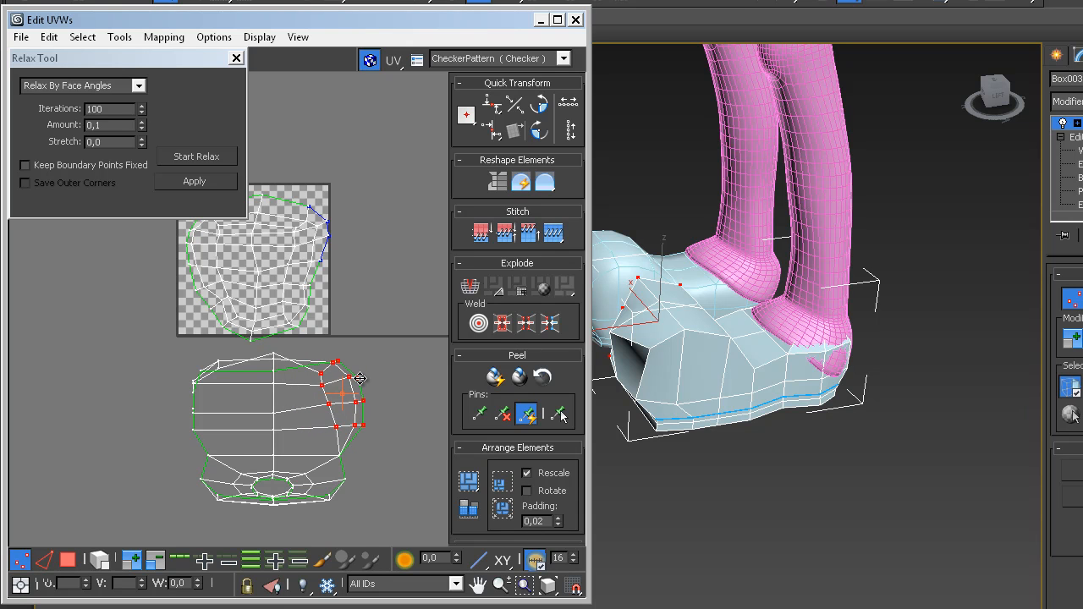
Step: Relax the upper shell's upper-left side and top vertices by face angles, and reposition the interior vertices near its top corners
drag(225, 420, 217, 387)
click(174, 185)
drag(283, 354, 271, 350)
click(176, 183)
click(213, 367)
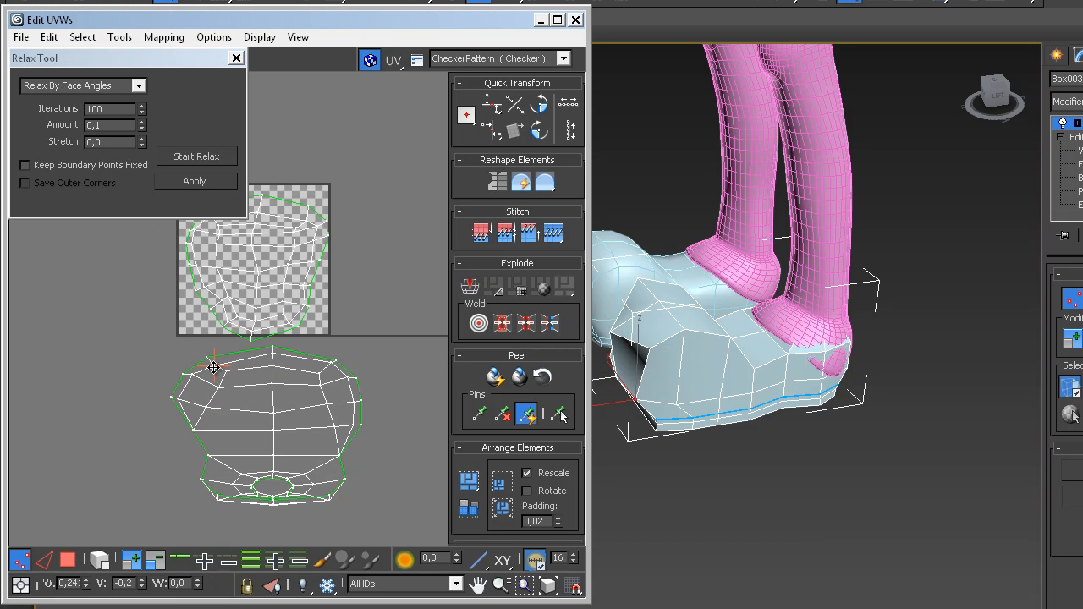
click(333, 365)
drag(330, 365, 317, 374)
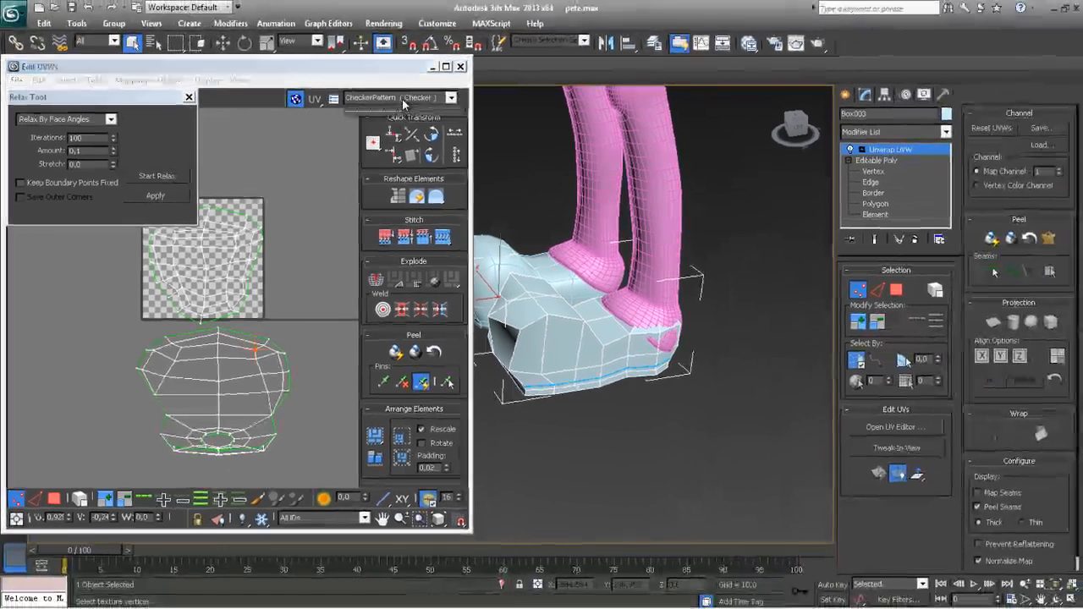
Step: Display the checker pattern on the shoe and view it from the side
click(504, 59)
click(502, 76)
alt+middle_drag(658, 408, 648, 348)
Step: Relax the upper shell's lower-left vertices, move them outward, and relax the pinched vertices at its left waist
middle_drag(211, 438, 240, 378)
drag(170, 341, 210, 398)
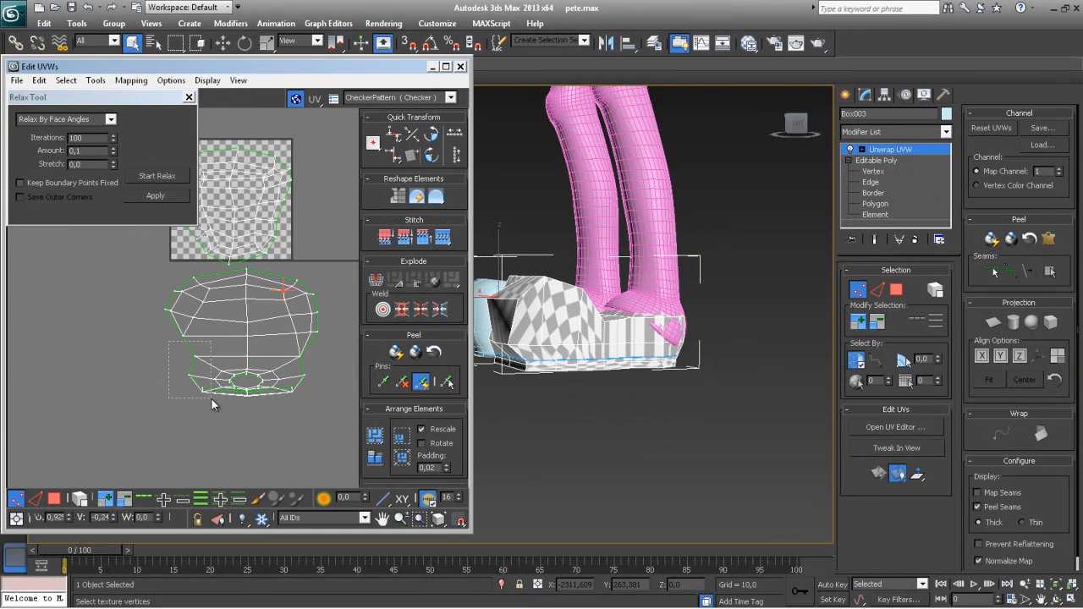
click(159, 196)
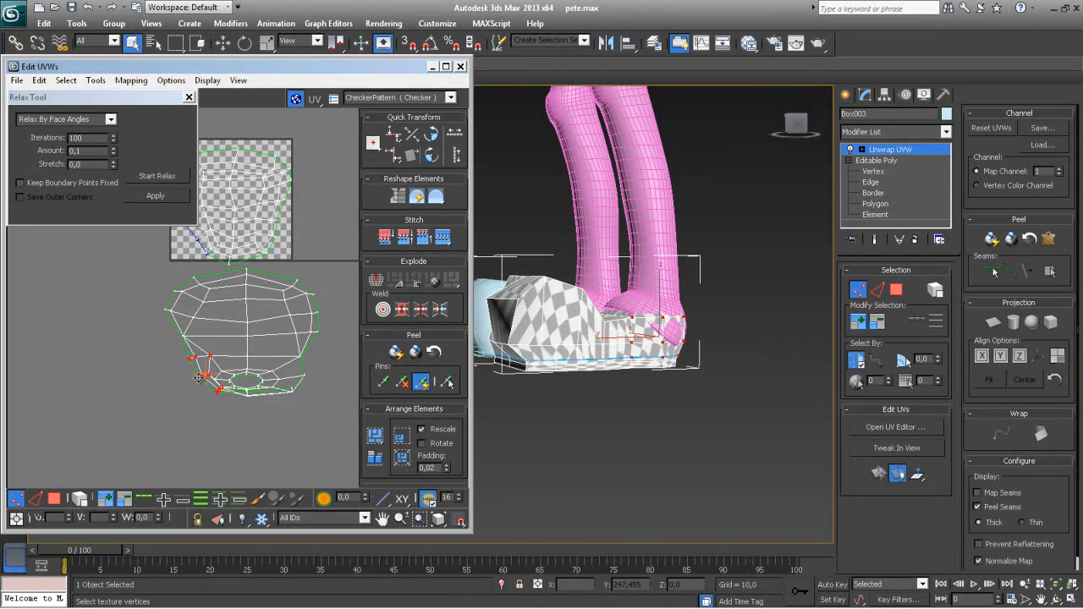
drag(199, 377, 180, 388)
drag(179, 335, 197, 345)
click(155, 197)
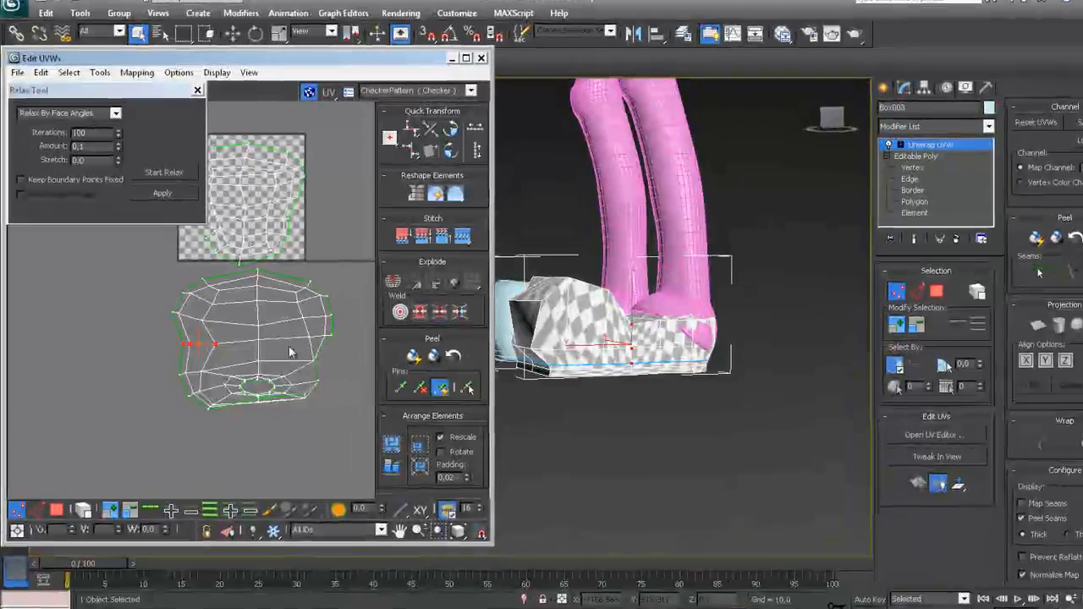
Step: Relax the vertices at the upper shell's right waist and lower-right corner, moving them outward to widen that side
drag(273, 346, 316, 365)
click(164, 197)
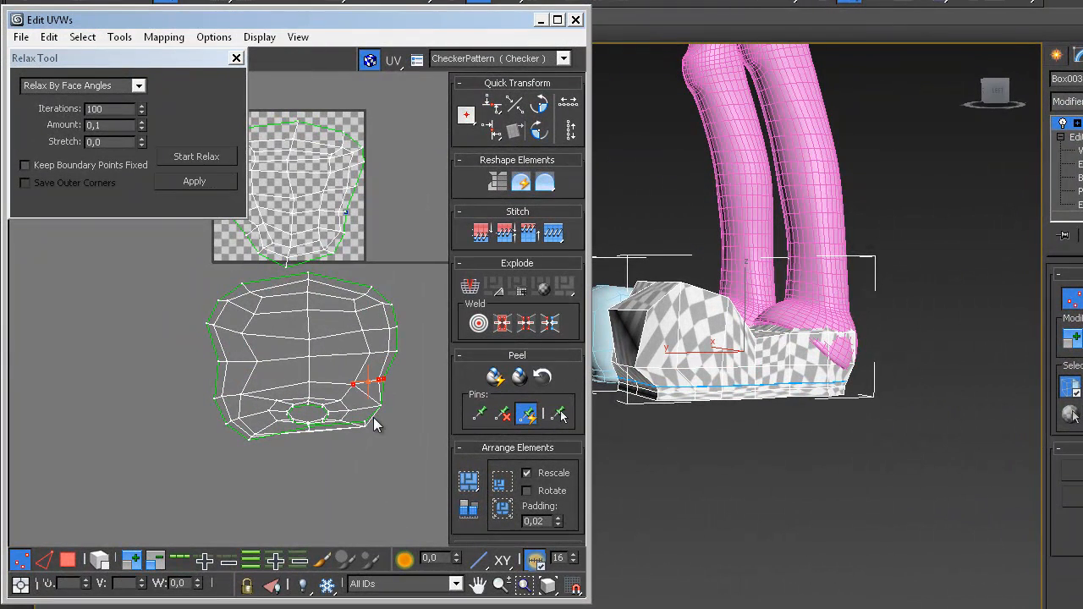
mouse_move(341, 404)
mouse_down()
mouse_move(397, 434)
mouse_move(351, 404)
mouse_up()
click(204, 178)
drag(364, 407, 373, 419)
middle_drag(332, 470, 329, 437)
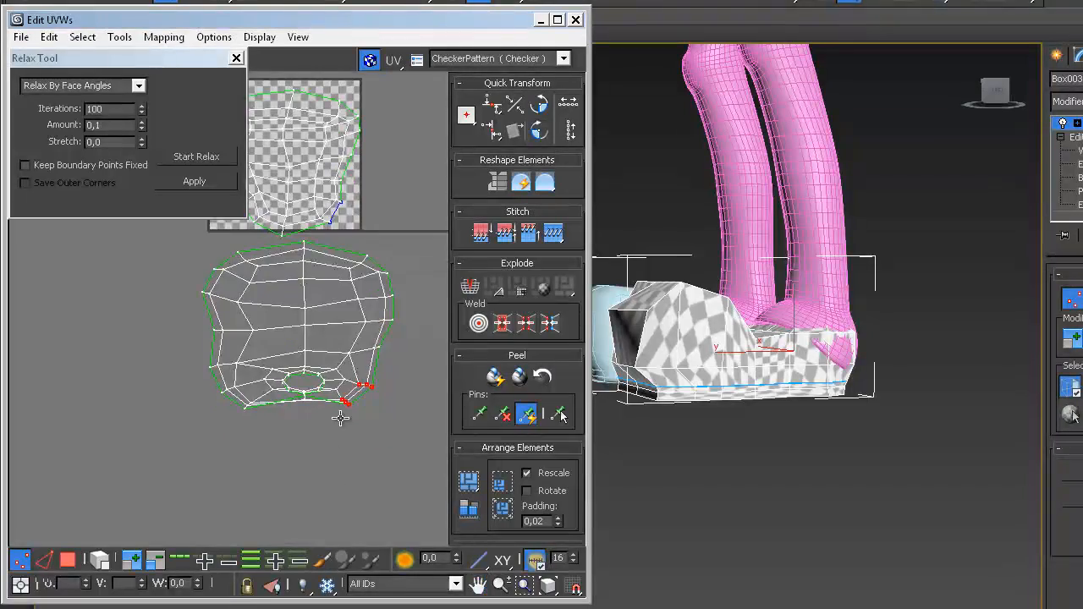
middle_drag(376, 319, 352, 347)
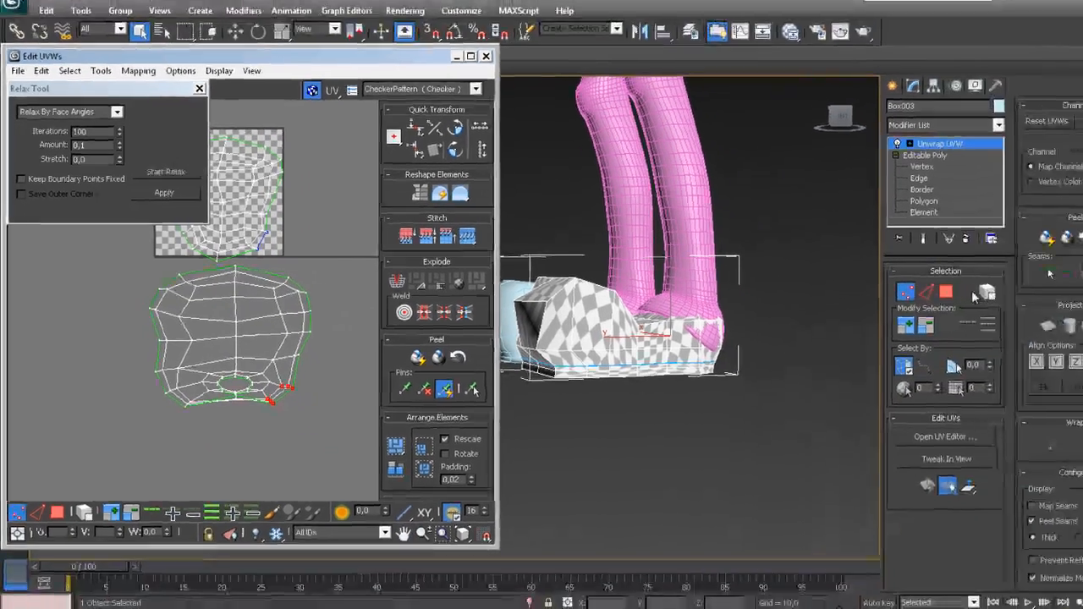
Step: Pelt-map the shoe upper's faces out to the seams and relax the pelted shell by face angles
click(940, 295)
click(601, 328)
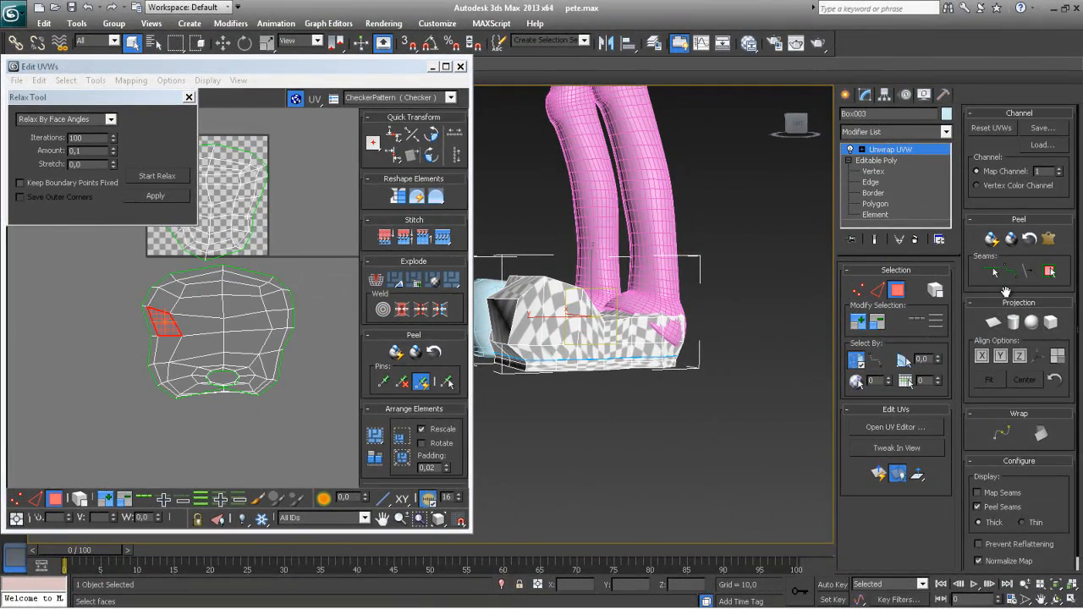
click(1050, 267)
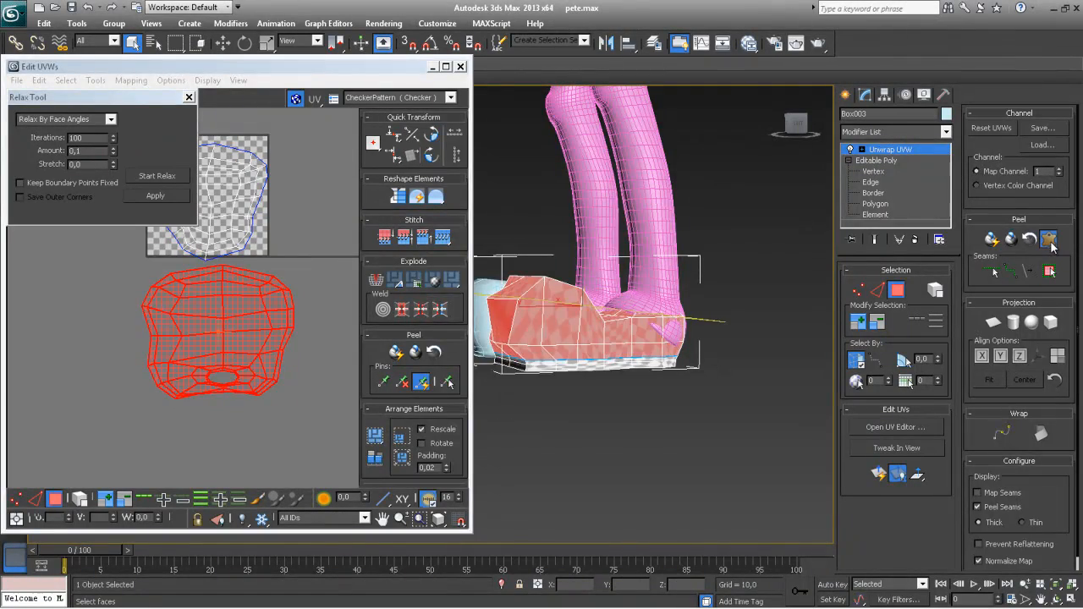
click(1049, 239)
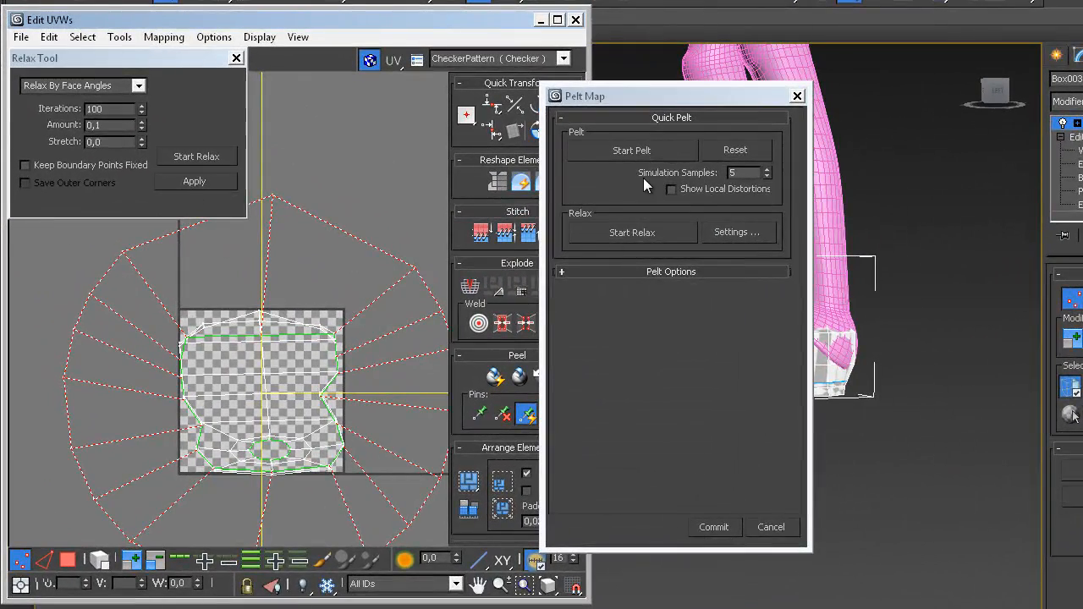
click(632, 151)
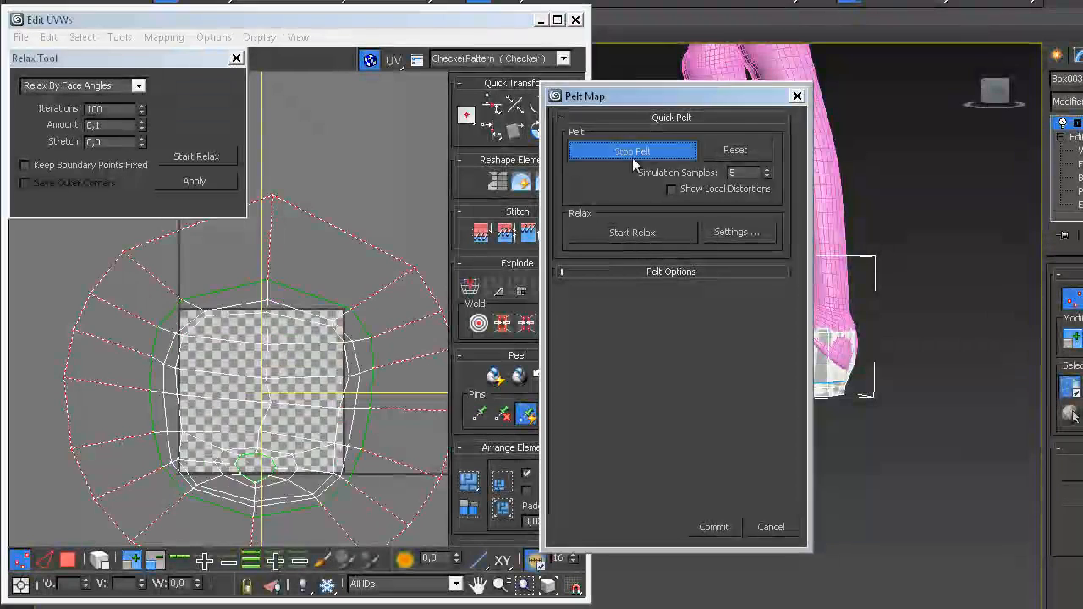
middle_drag(298, 436, 332, 431)
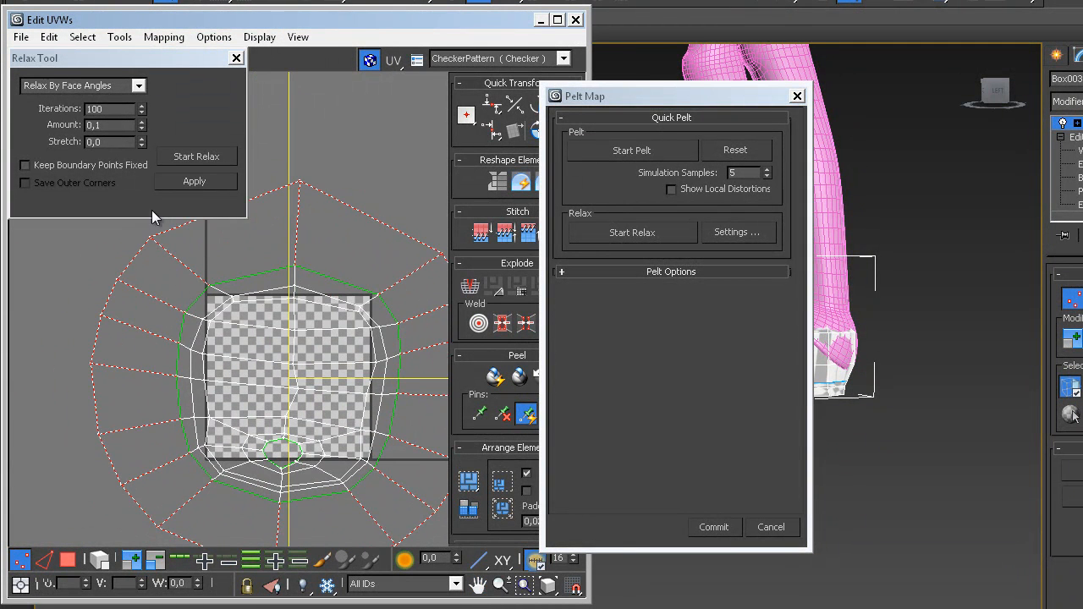
click(177, 183)
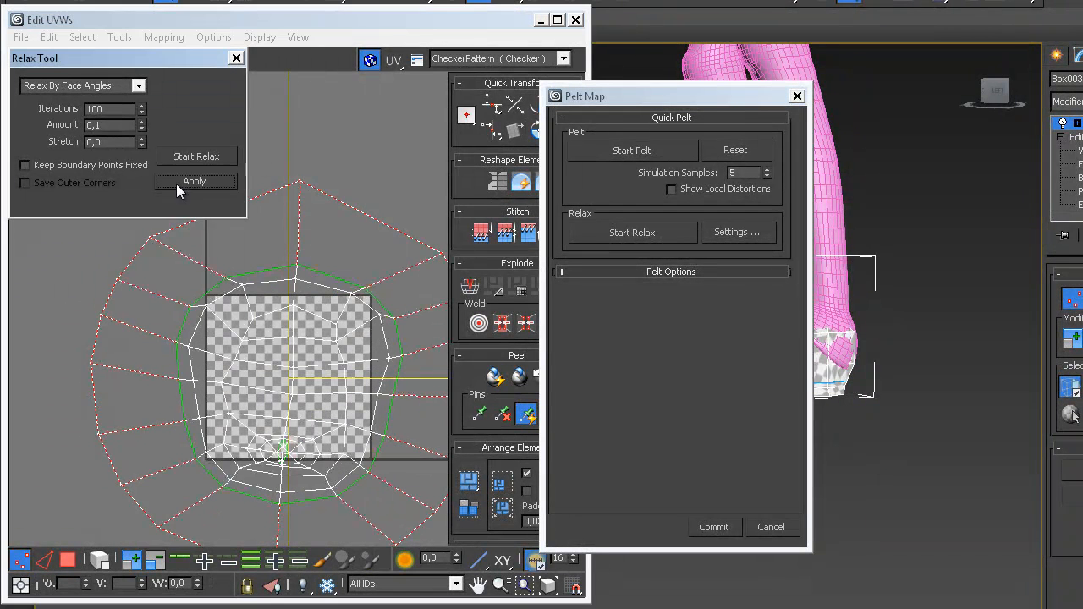
Step: Untangle the crossed vertices around the ankle opening and arrange them into an open rounded loop
scroll(293, 398, up, 3)
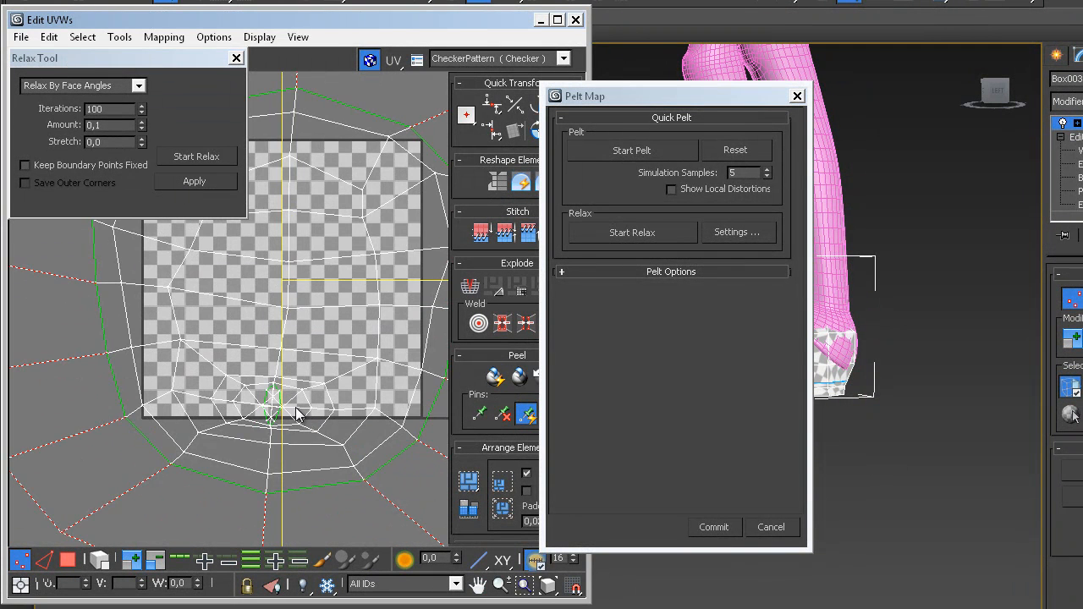
middle_drag(294, 415, 257, 430)
scroll(251, 438, up, 2)
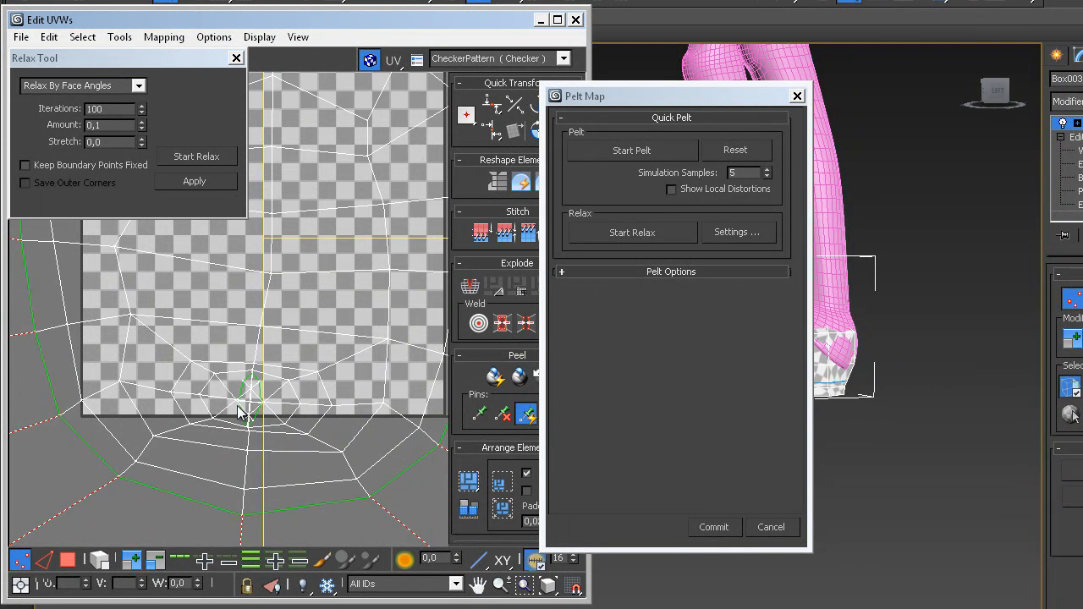
scroll(239, 402, up, 6)
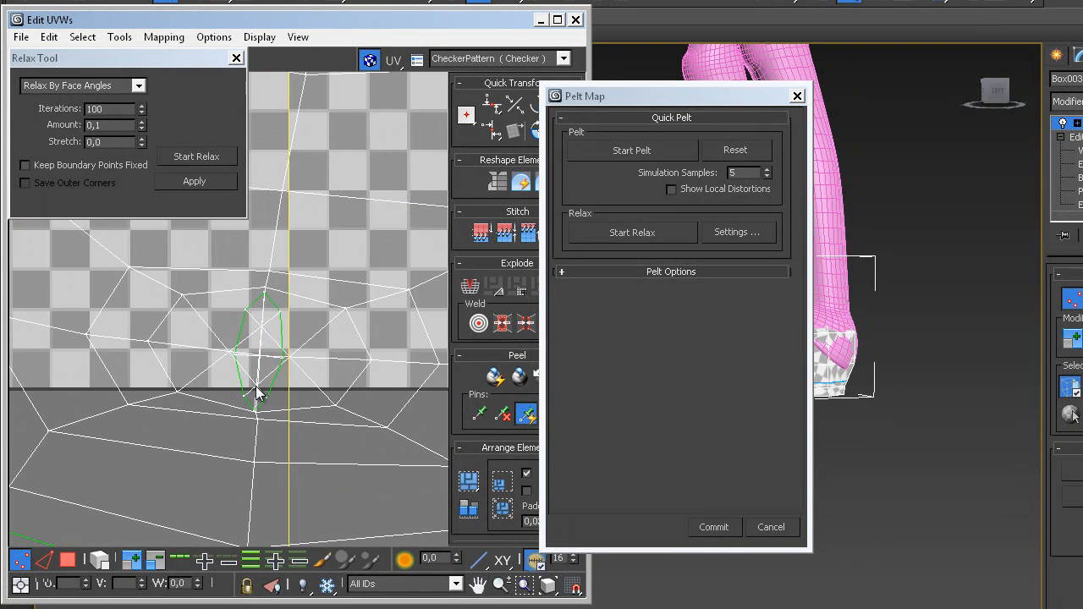
mouse_move(220, 336)
mouse_down()
mouse_move(329, 331)
mouse_move(217, 341)
mouse_move(227, 330)
mouse_up()
mouse_move(239, 260)
mouse_down()
mouse_move(330, 262)
mouse_move(234, 262)
mouse_up()
drag(233, 400, 208, 371)
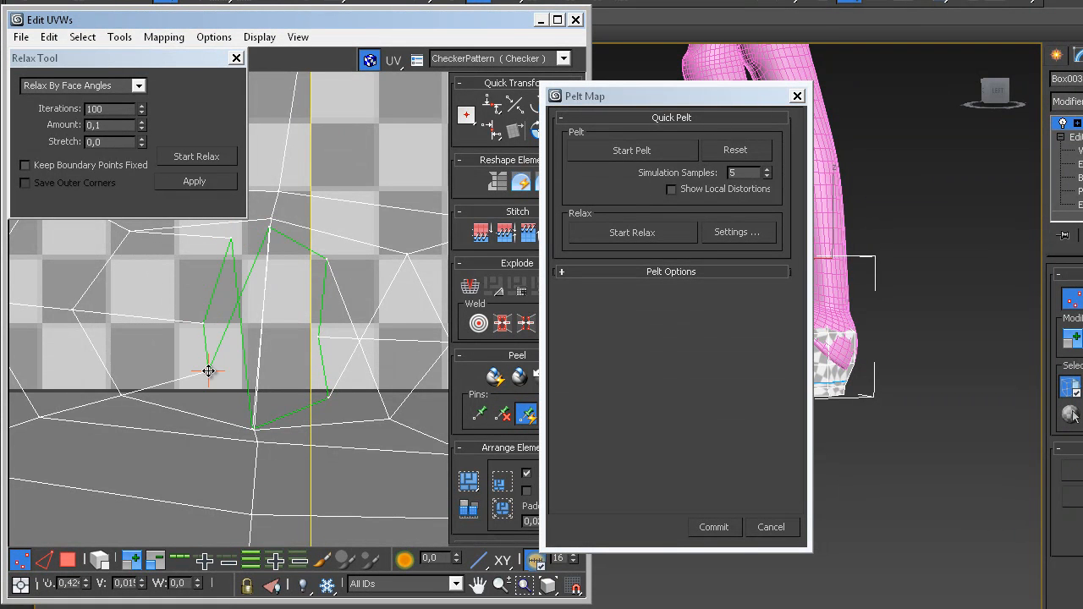
drag(267, 231, 267, 333)
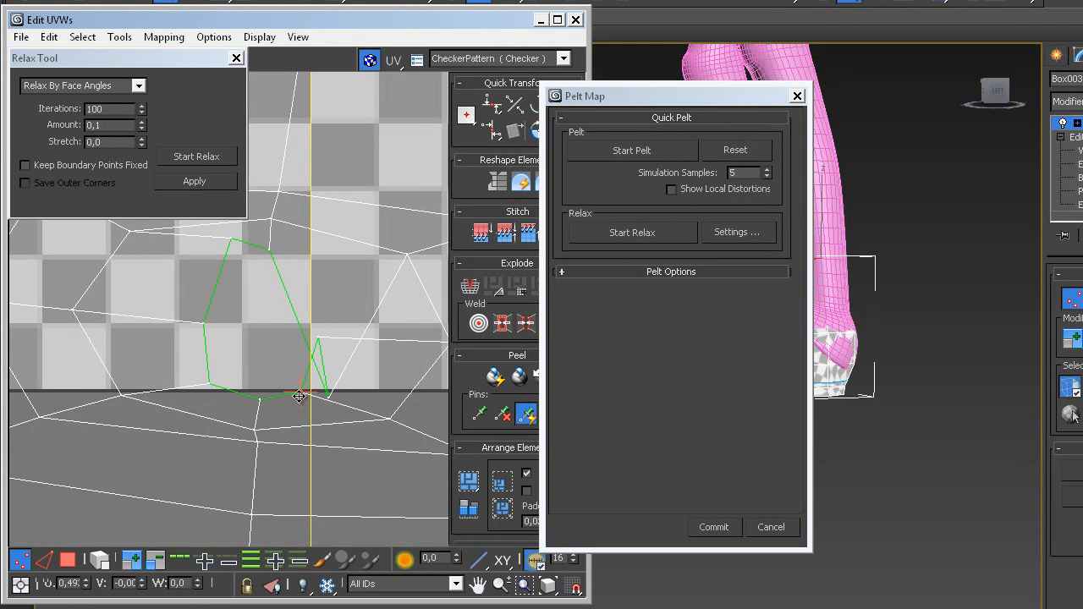
drag(329, 396, 326, 263)
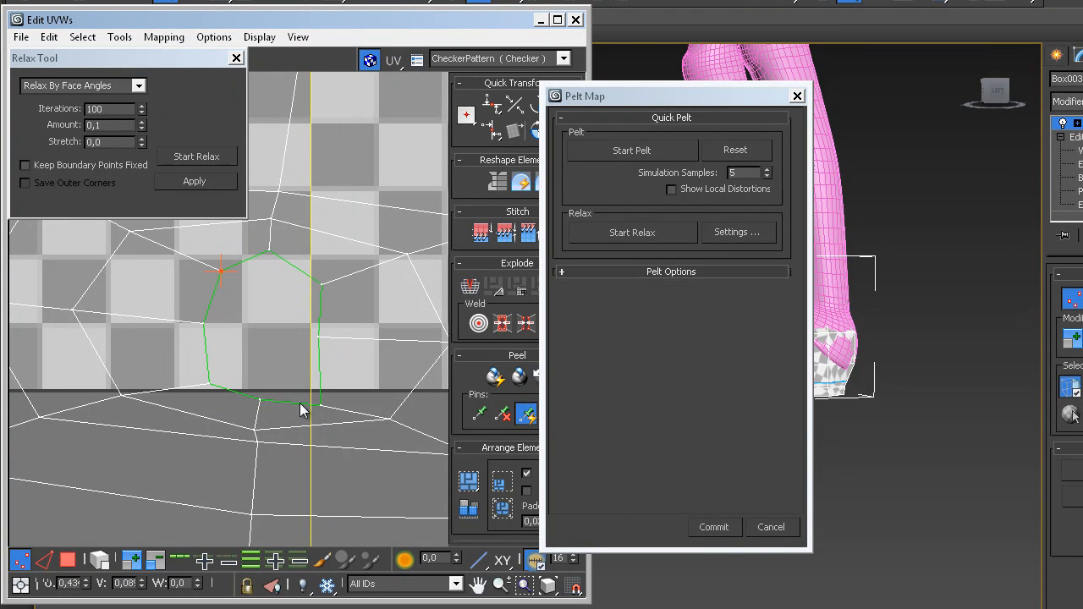
drag(318, 404, 303, 386)
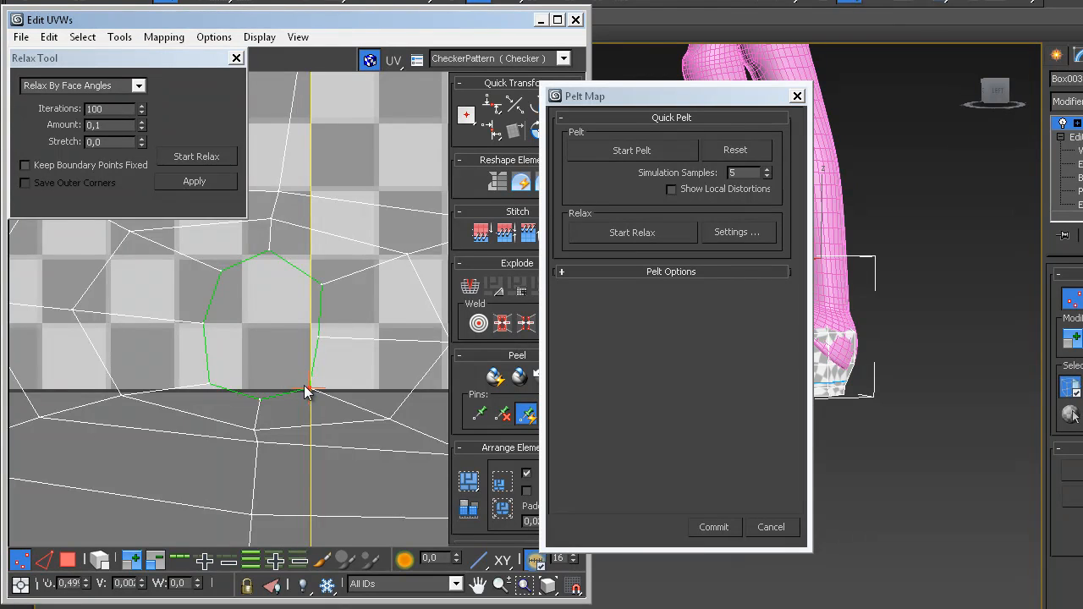
scroll(306, 391, down, 5)
Step: Commit the upper's pelt map and move its shell down and left, clear of the sole shell
click(711, 525)
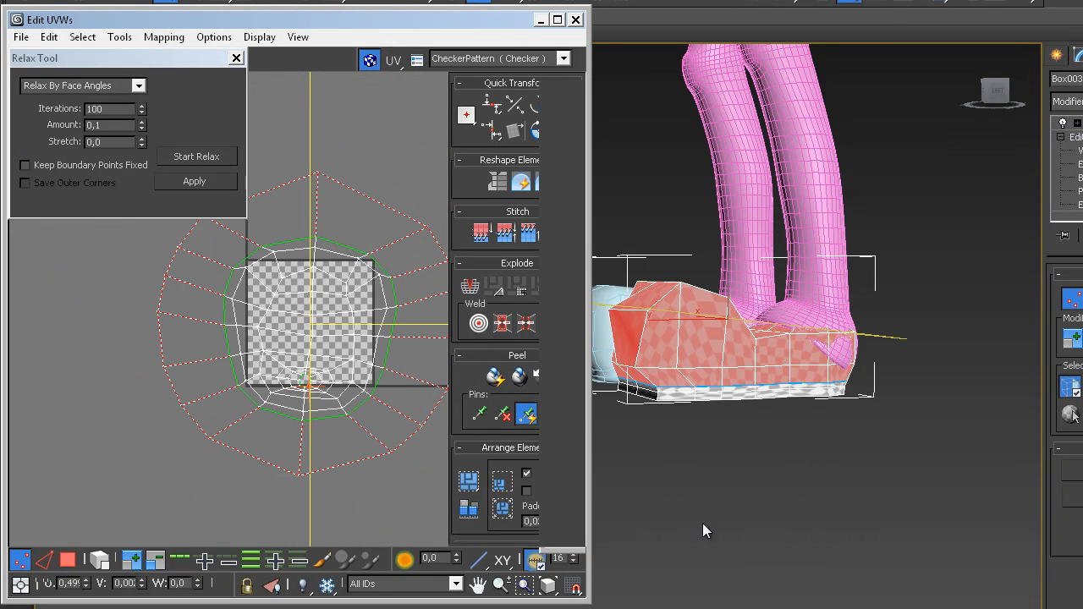
drag(301, 337, 169, 445)
middle_drag(267, 420, 295, 336)
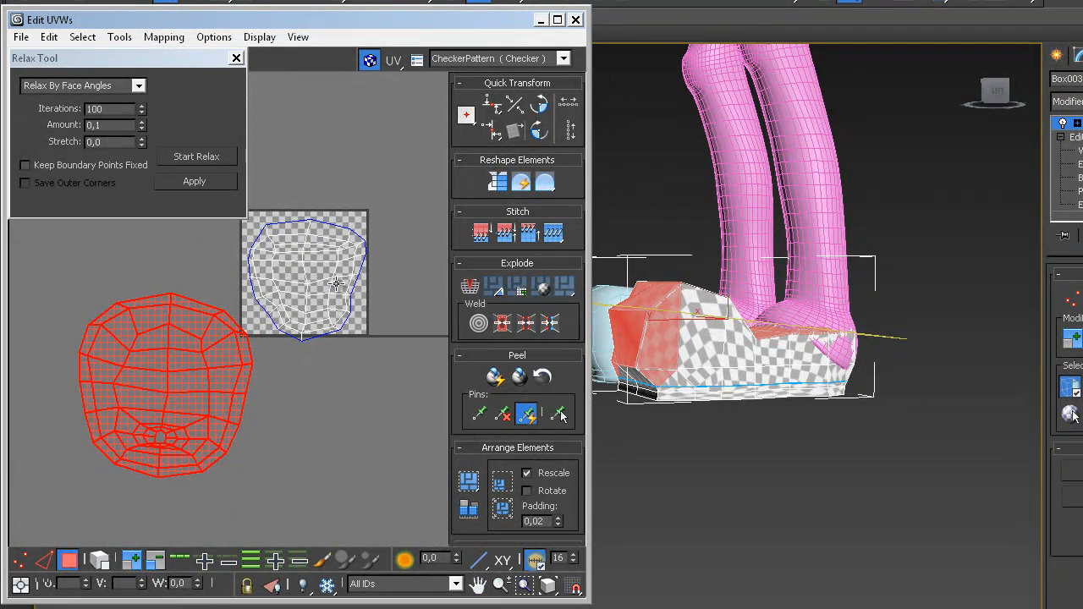
click(318, 326)
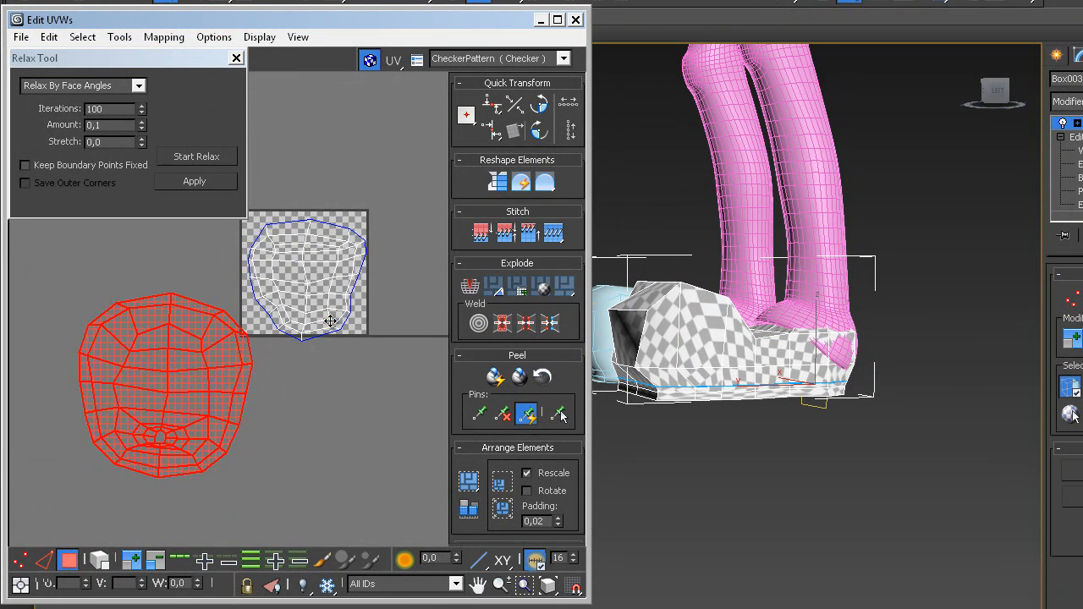
middle_drag(337, 391, 376, 429)
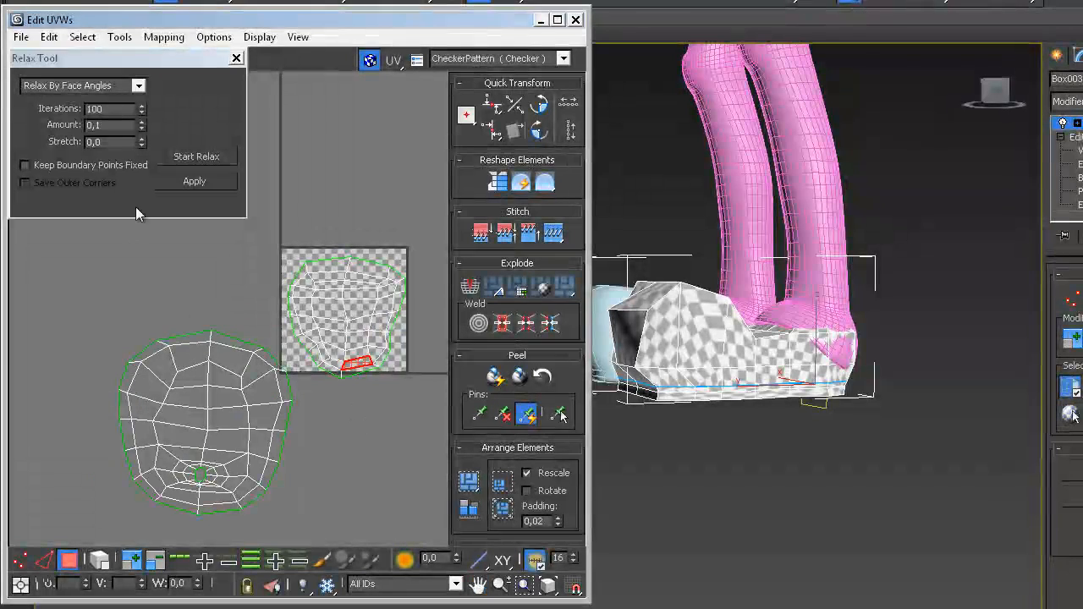
Step: Close the Relax Tool and rescale all the UV shells to matching proportions
click(236, 58)
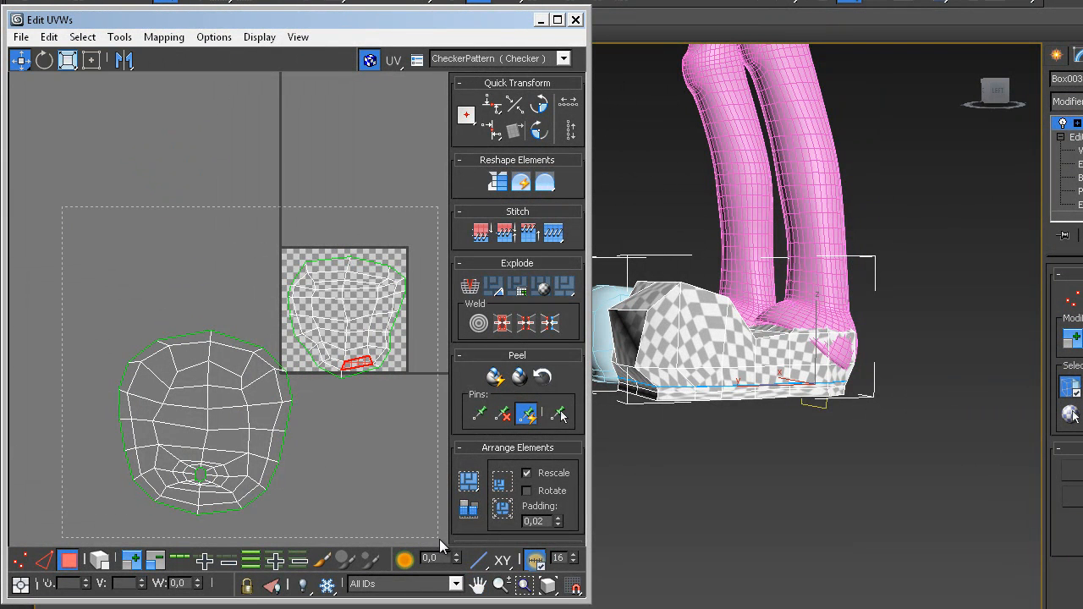
key(ctrl+a)
click(468, 510)
Step: Pelt-map the sole's faces, commit the result, and move the sole shell beside the upper's shell
click(363, 437)
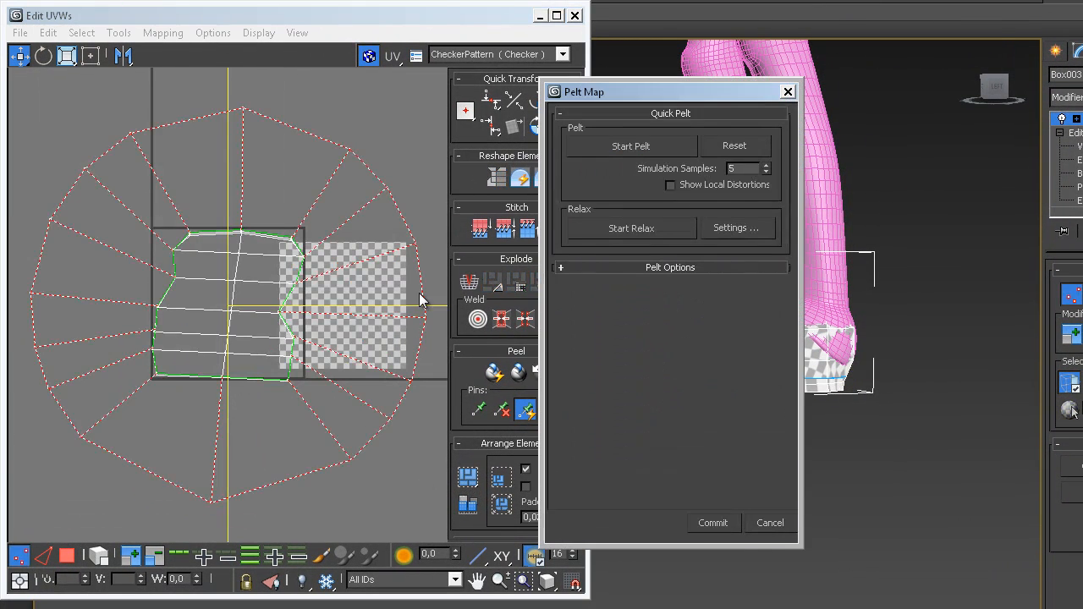
click(631, 145)
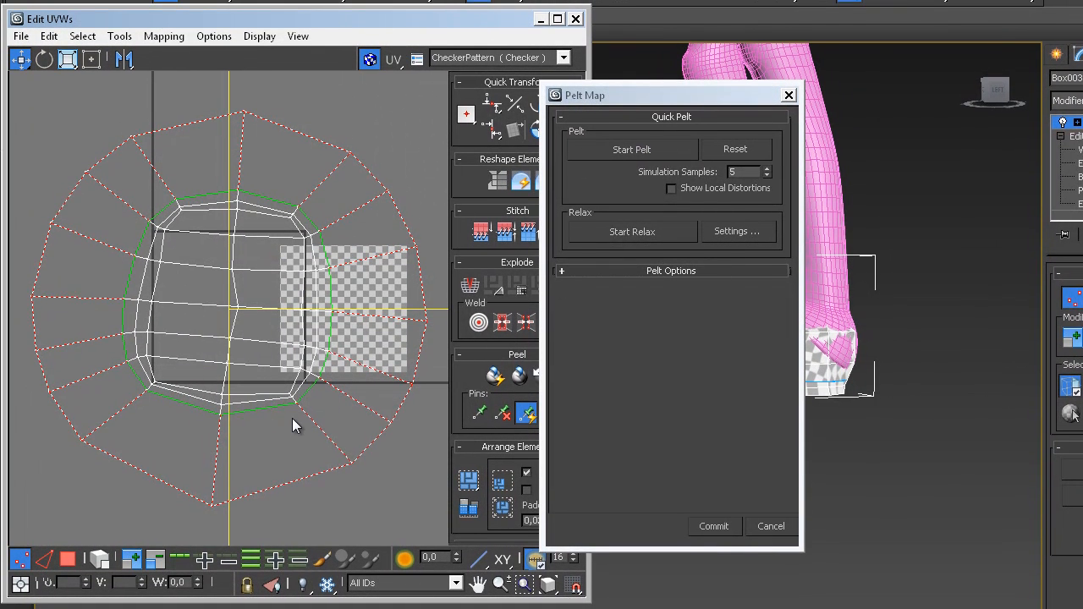
click(712, 523)
drag(259, 348, 304, 479)
Step: Select both the upper and sole shells and pack them into the UV tile with Pack Normalize
middle_drag(316, 453, 375, 384)
scroll(343, 373, down, 4)
drag(145, 264, 404, 455)
click(503, 509)
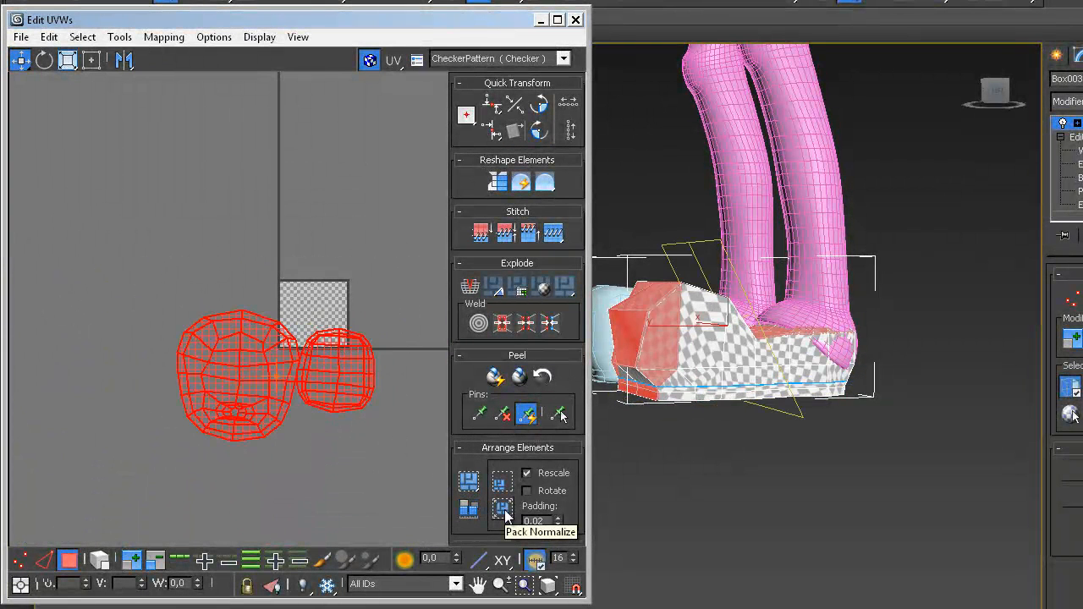
click(503, 508)
middle_drag(340, 370, 322, 457)
scroll(308, 425, up, 6)
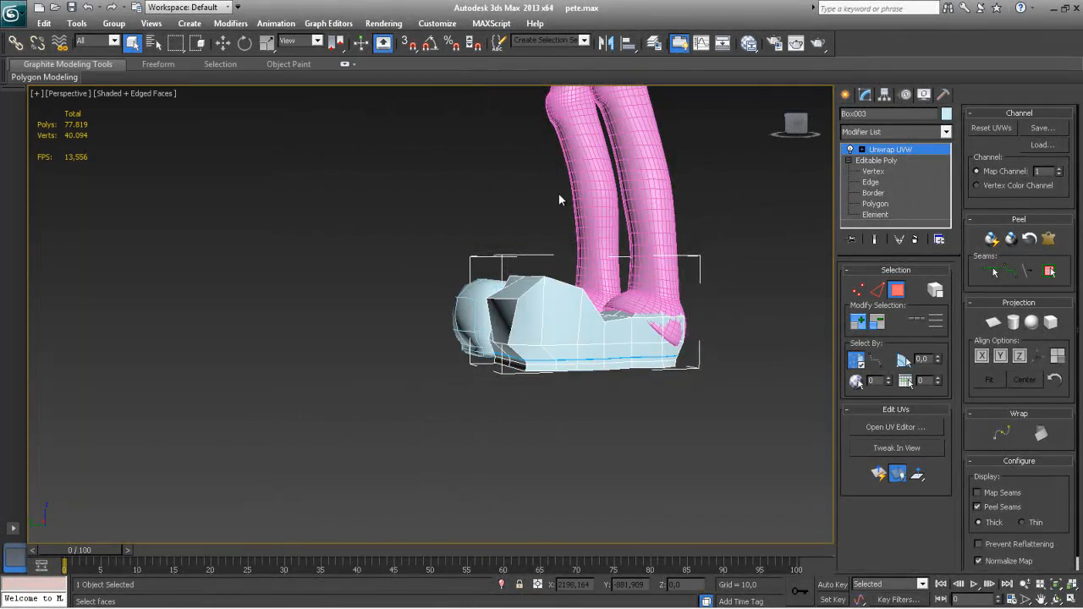
Step: Convert the unwrapped shoe to an Editable Poly, collapsing its Unwrap UVW modifier
alt+middle_drag(558, 200, 519, 398)
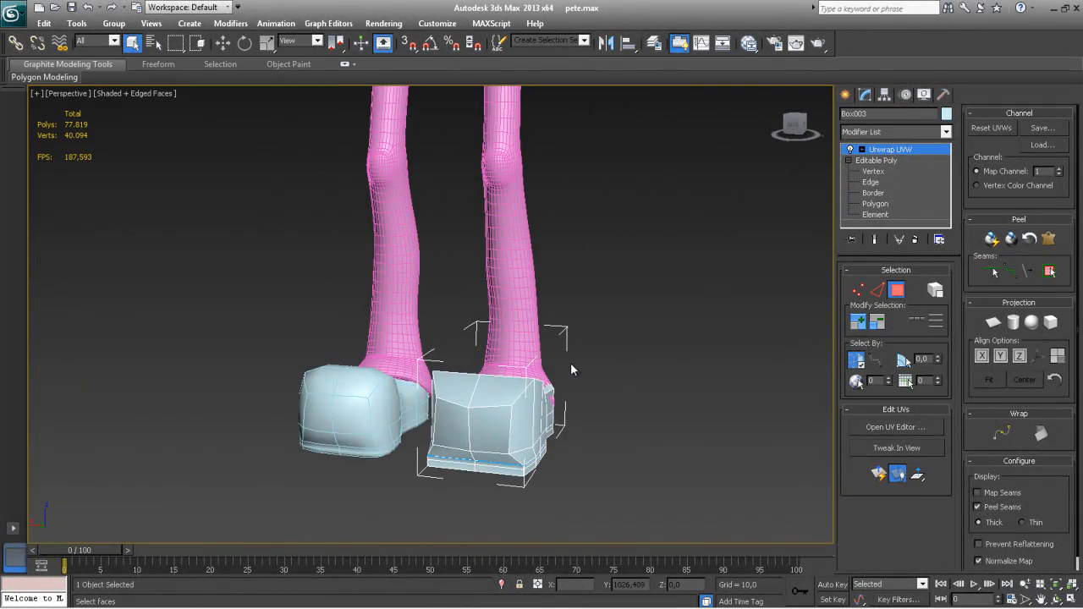
right_click(491, 413)
mouse_move(520, 542)
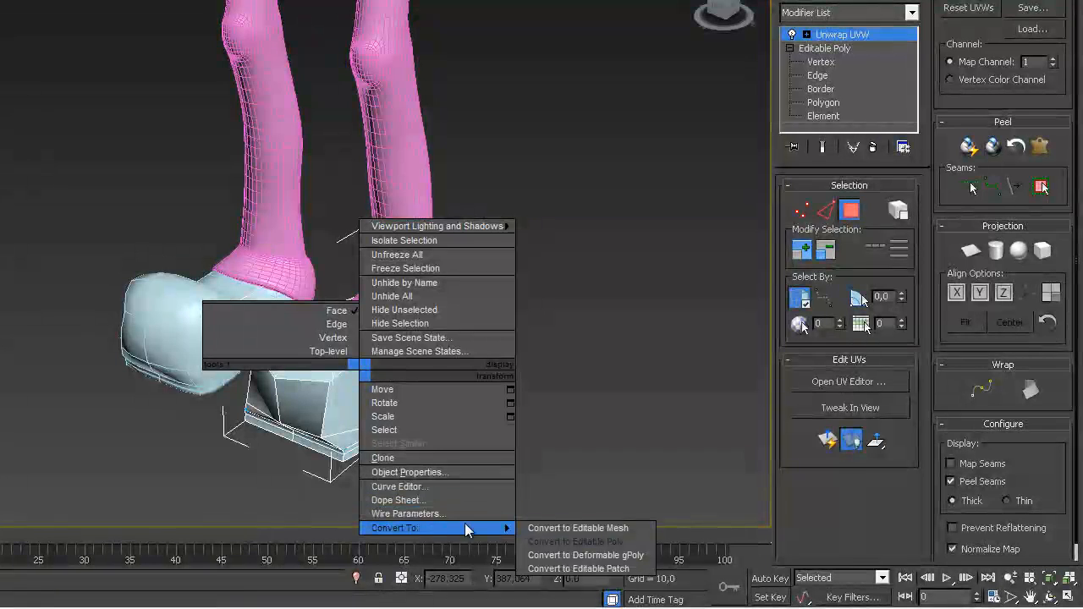
click(568, 543)
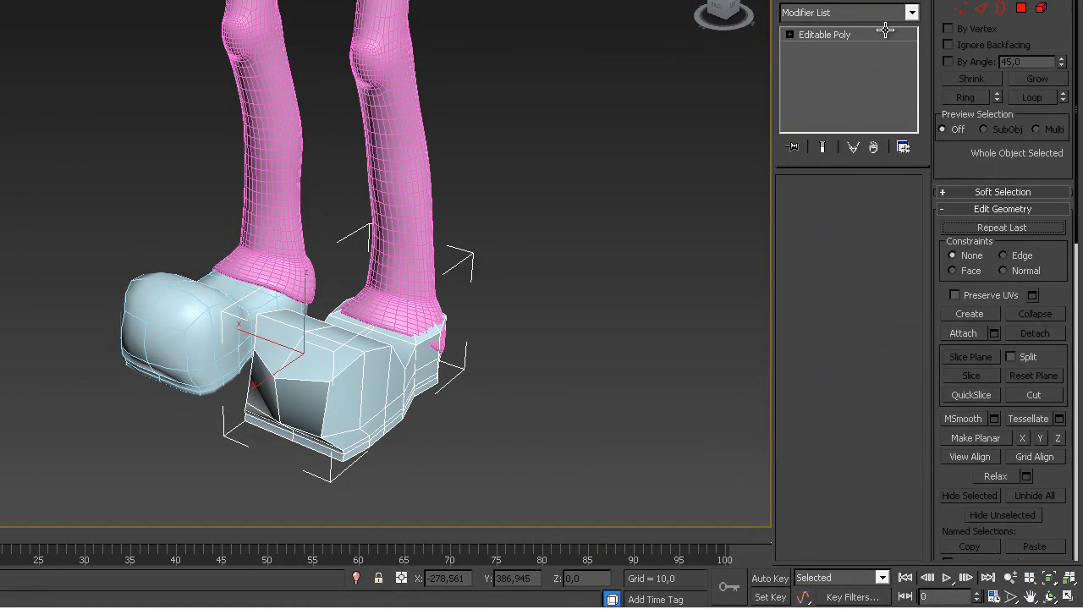
Step: Apply a TurboSmooth modifier with 1 iteration to the shoe and deselect it
click(911, 13)
scroll(917, 365, down, 20)
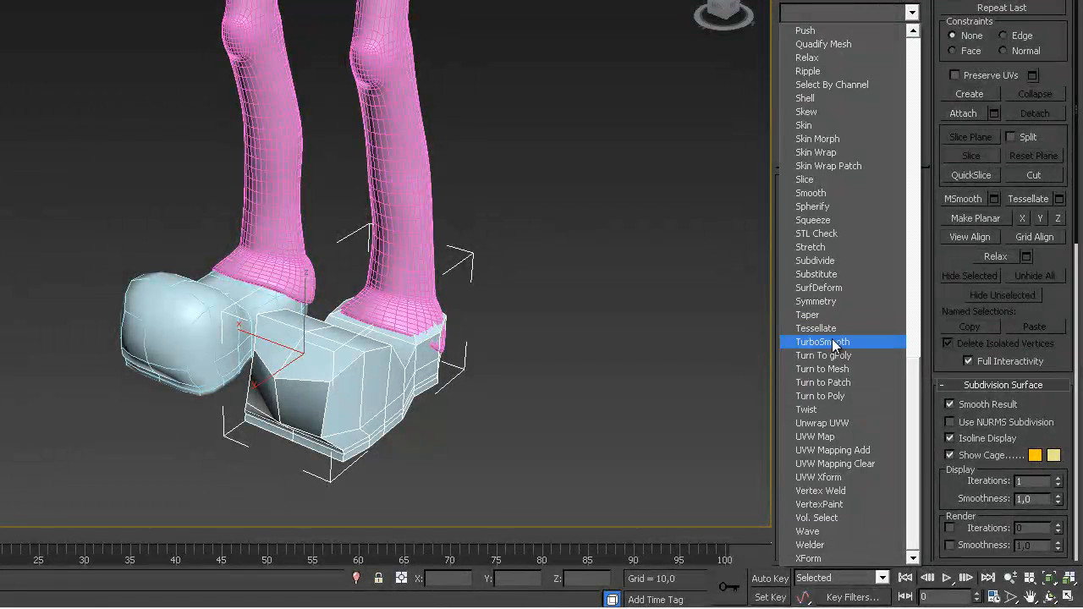
click(840, 342)
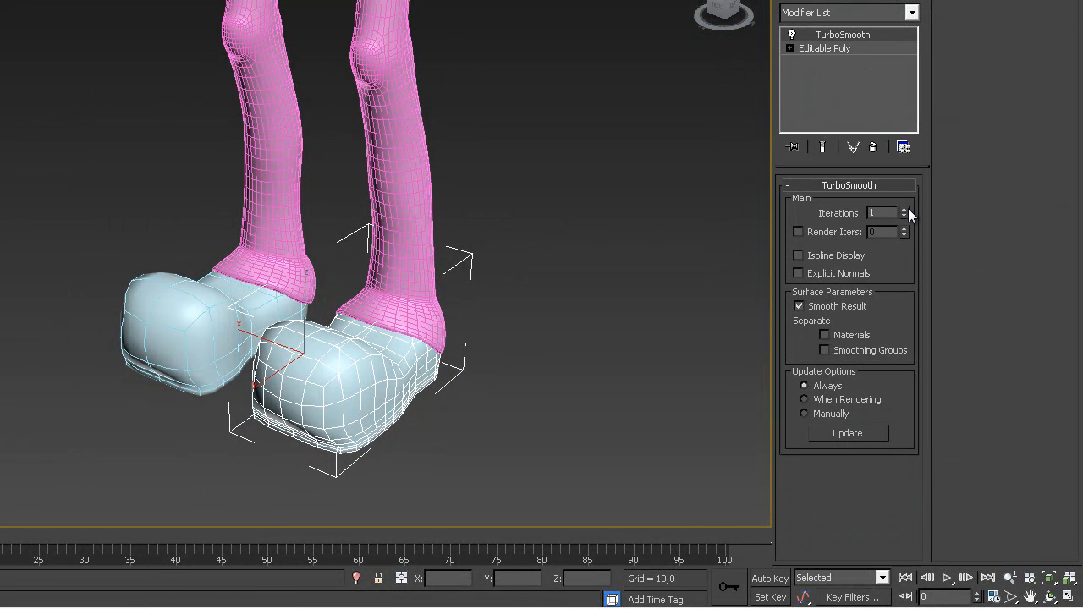
click(604, 250)
alt+middle_drag(504, 229, 455, 250)
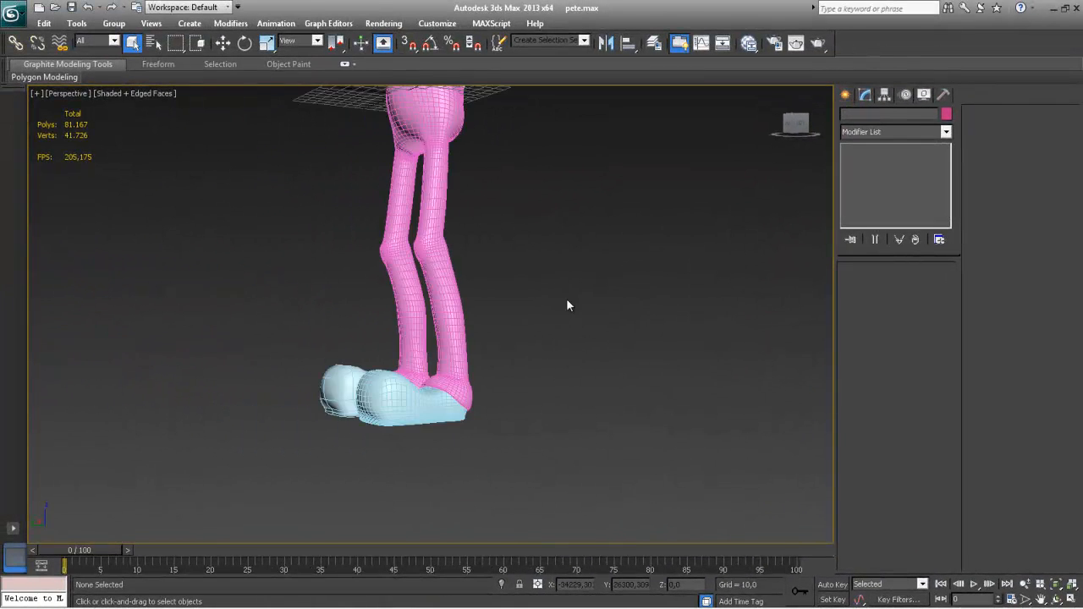
Step: Save the scene in the modeladoCuerpo folder as peteDefinitivo02.max
middle_drag(509, 326, 481, 366)
scroll(491, 332, down, 4)
alt+middle_drag(510, 312, 500, 339)
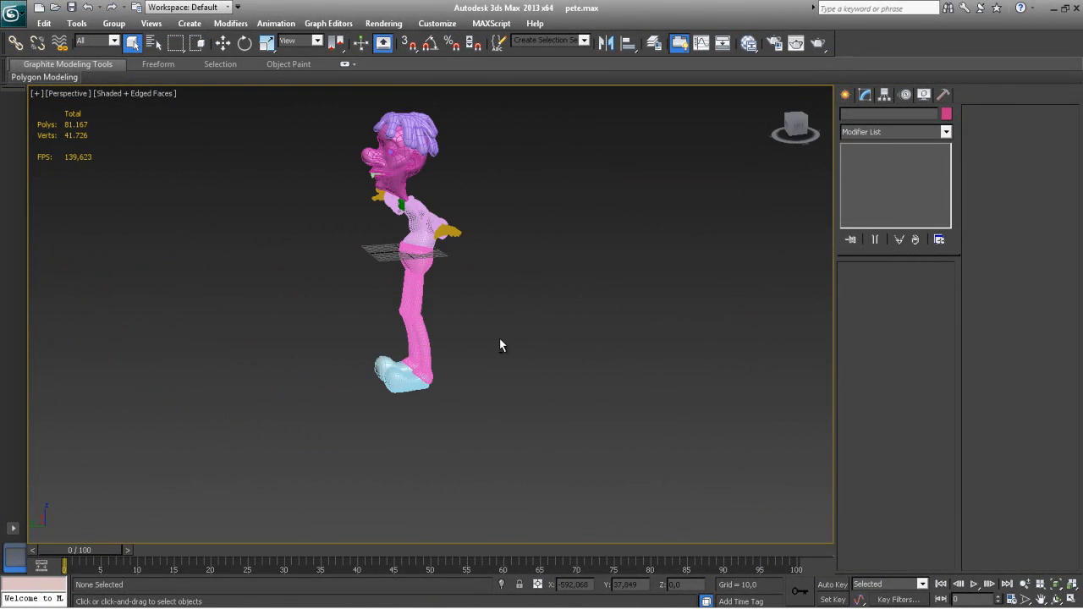
middle_drag(442, 362, 441, 376)
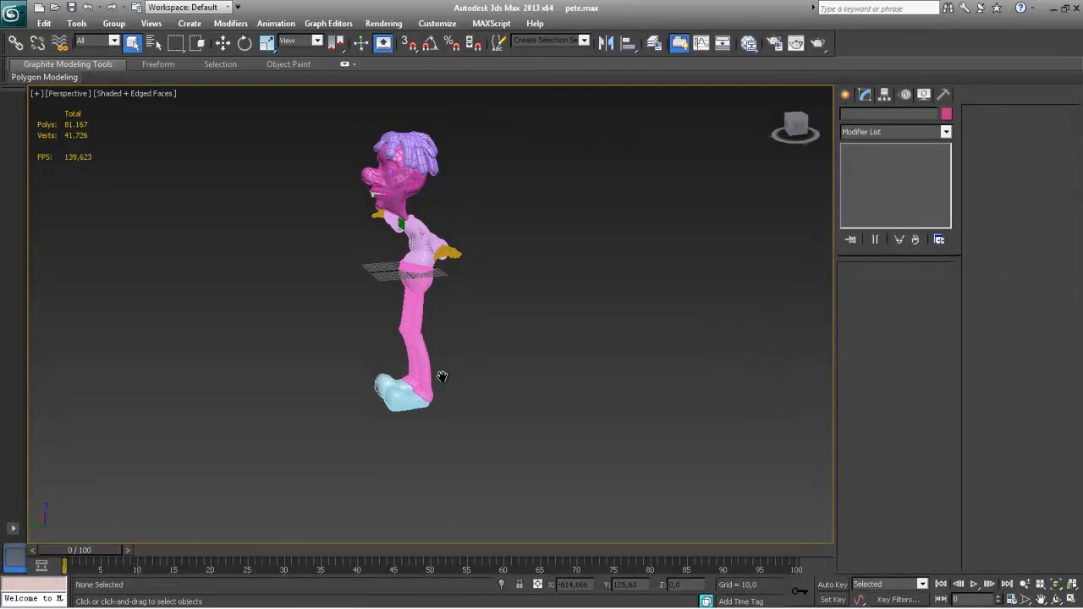
click(72, 8)
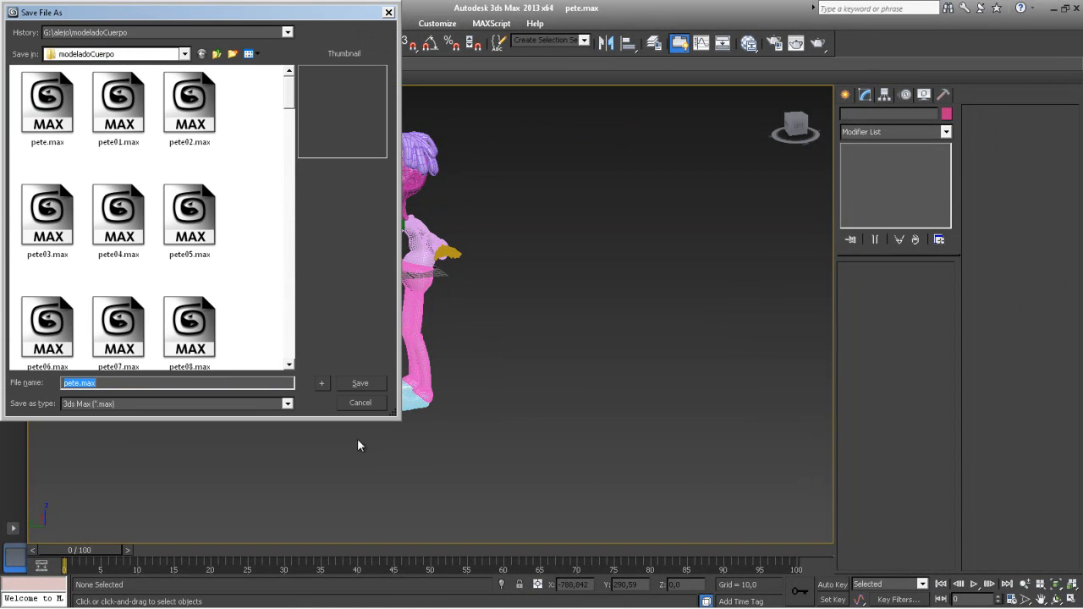
click(360, 384)
click(561, 359)
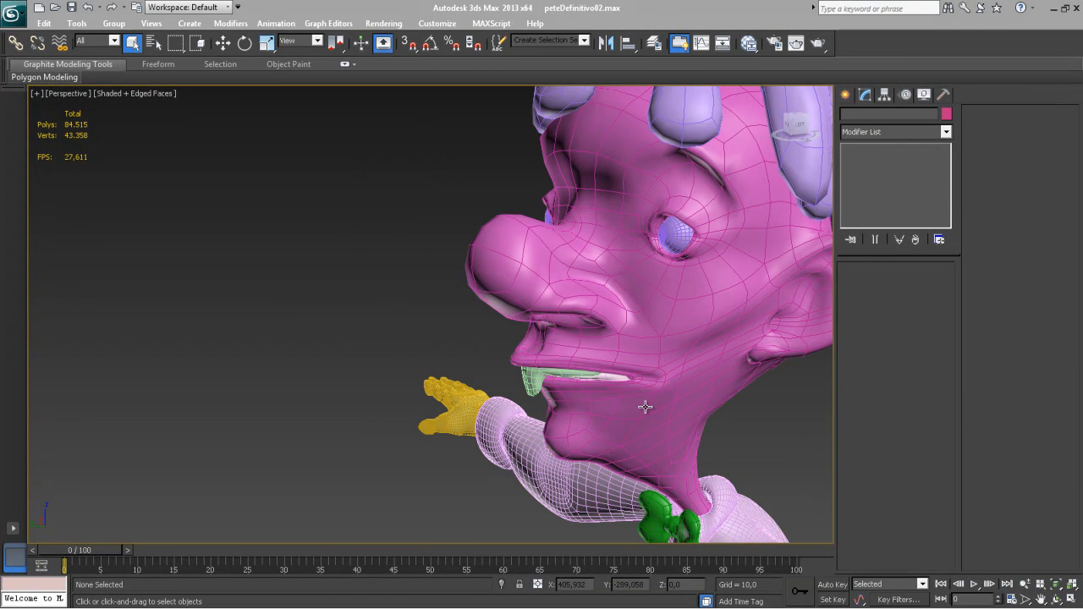
Step: Select the character's head and isolate it from the rest of the scene
alt+middle_drag(717, 390, 500, 341)
click(420, 272)
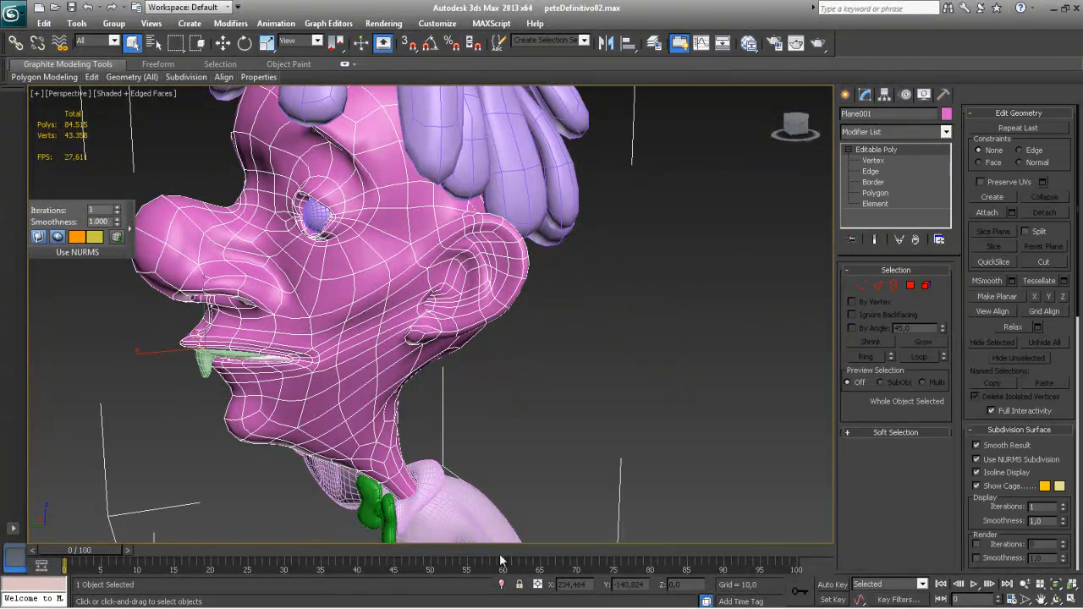
click(505, 584)
alt+middle_drag(436, 441, 521, 428)
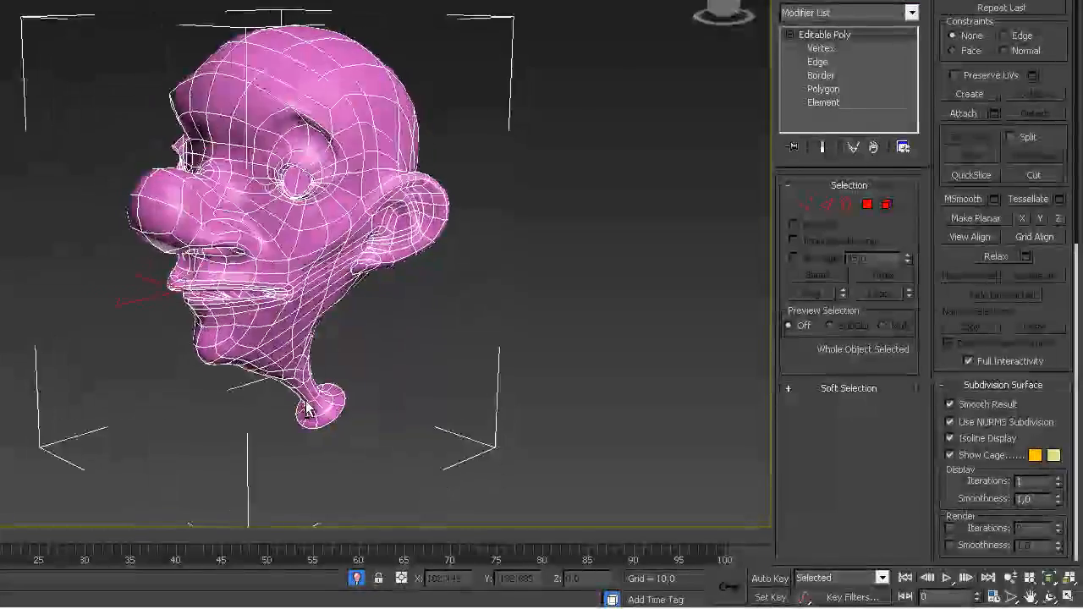
mouse_move(381, 391)
alt+middle_down()
mouse_move(440, 329)
mouse_move(527, 392)
mouse_move(338, 377)
mouse_move(268, 358)
mouse_move(375, 381)
mouse_move(378, 396)
alt+middle_up()
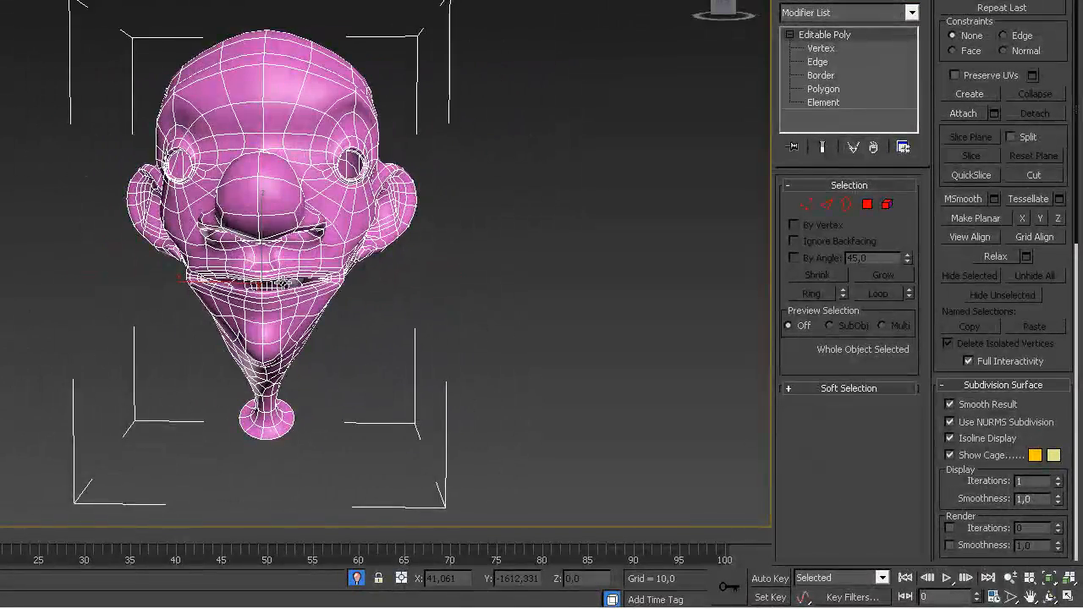
alt+middle_drag(271, 318, 296, 248)
alt+middle_drag(372, 347, 346, 316)
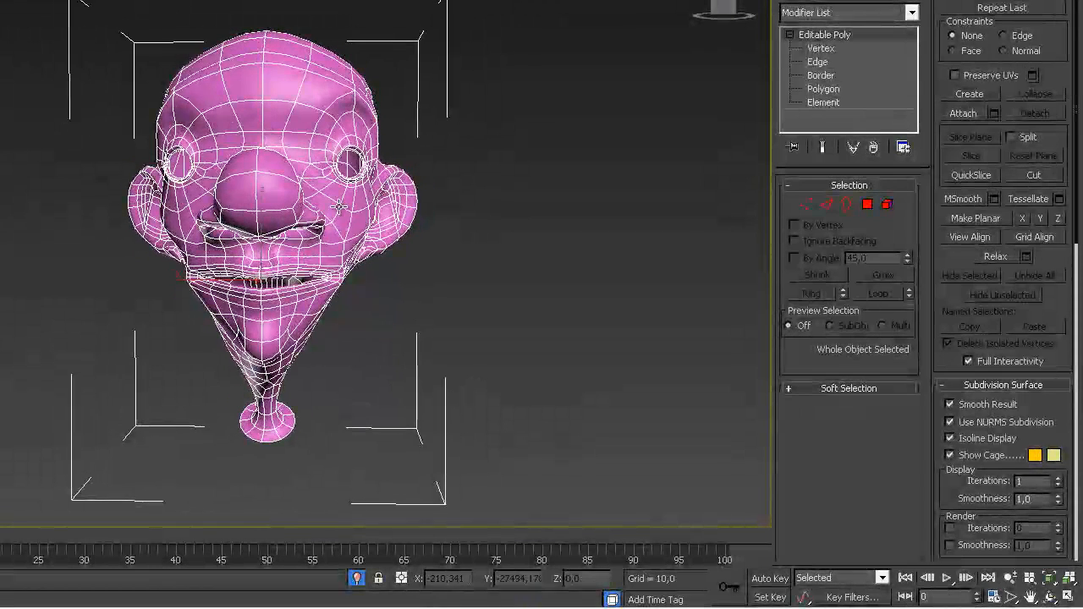
Step: Turn off NURMS subdivision on the head and add an Unwrap UVW modifier to it
click(993, 423)
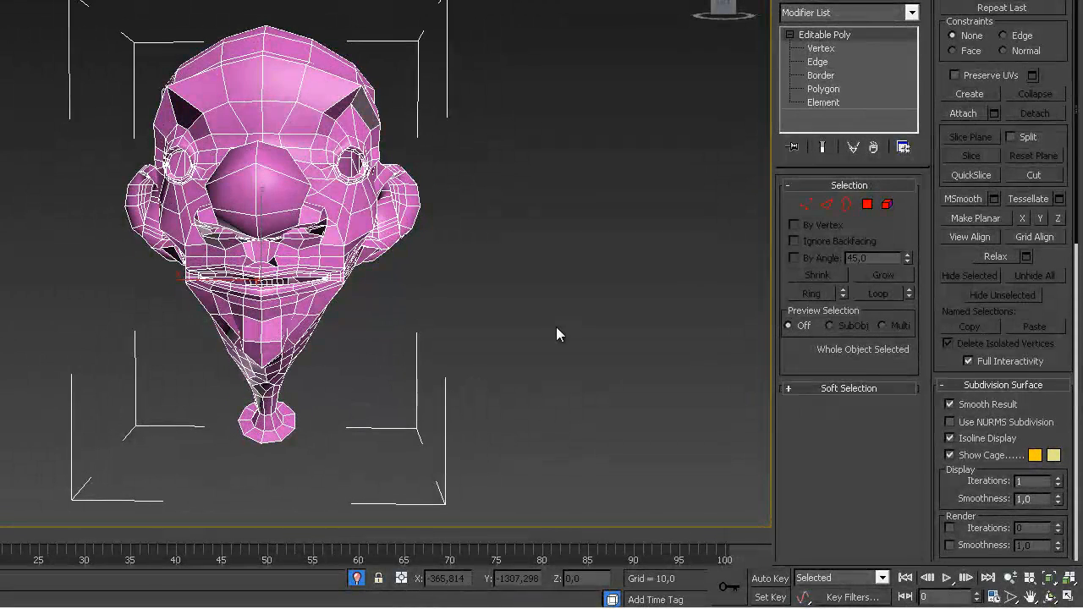
alt+middle_drag(500, 341, 467, 349)
click(912, 13)
scroll(903, 398, down, 15)
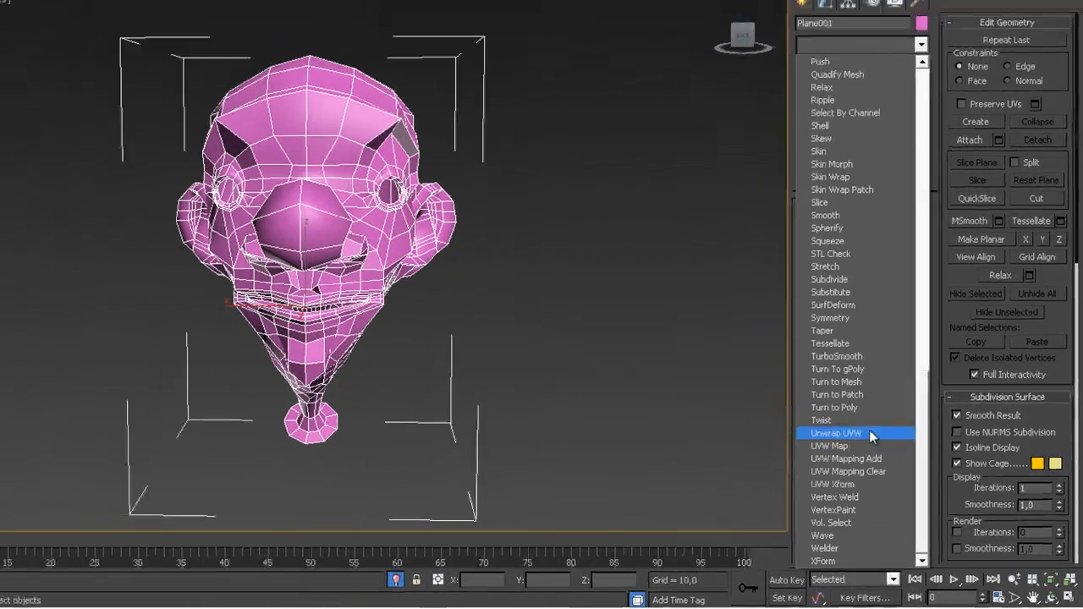
click(869, 432)
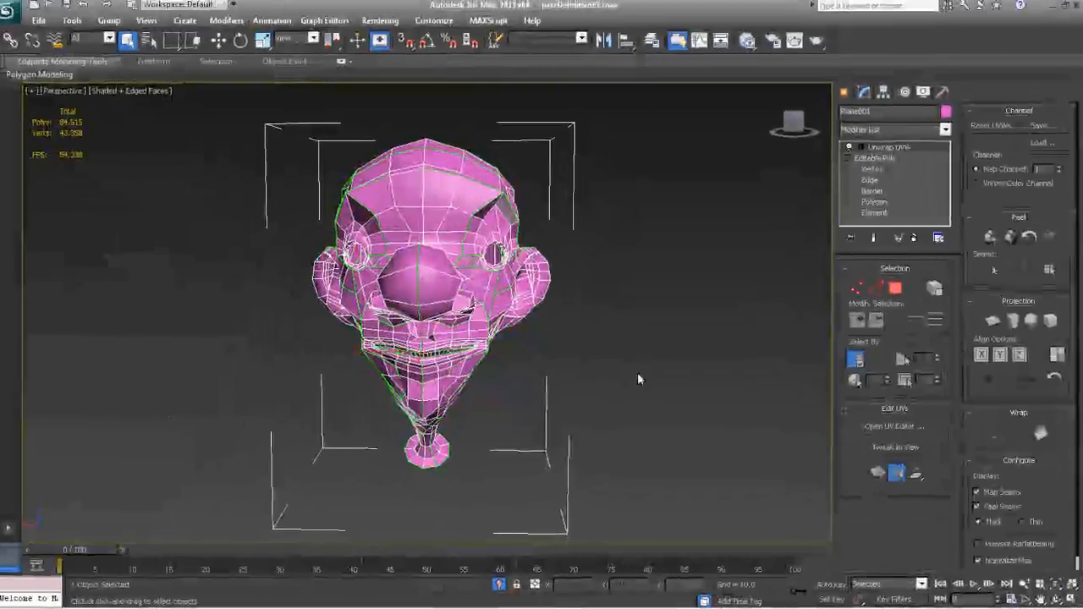
Step: Open the UV editor for the head and select all of its faces
alt+middle_drag(550, 346, 339, 360)
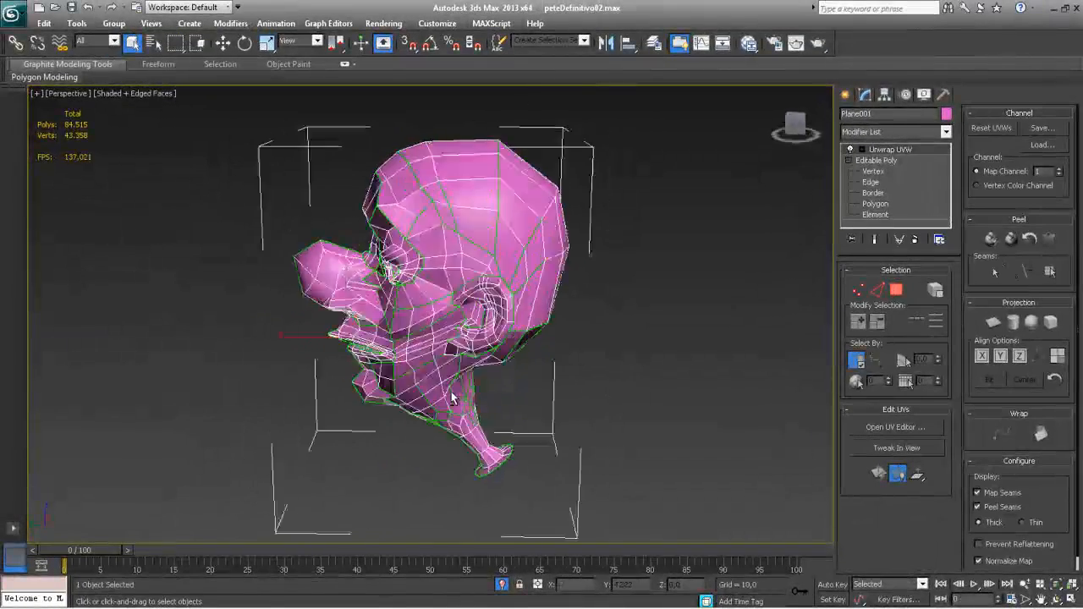
alt+middle_drag(452, 398, 573, 383)
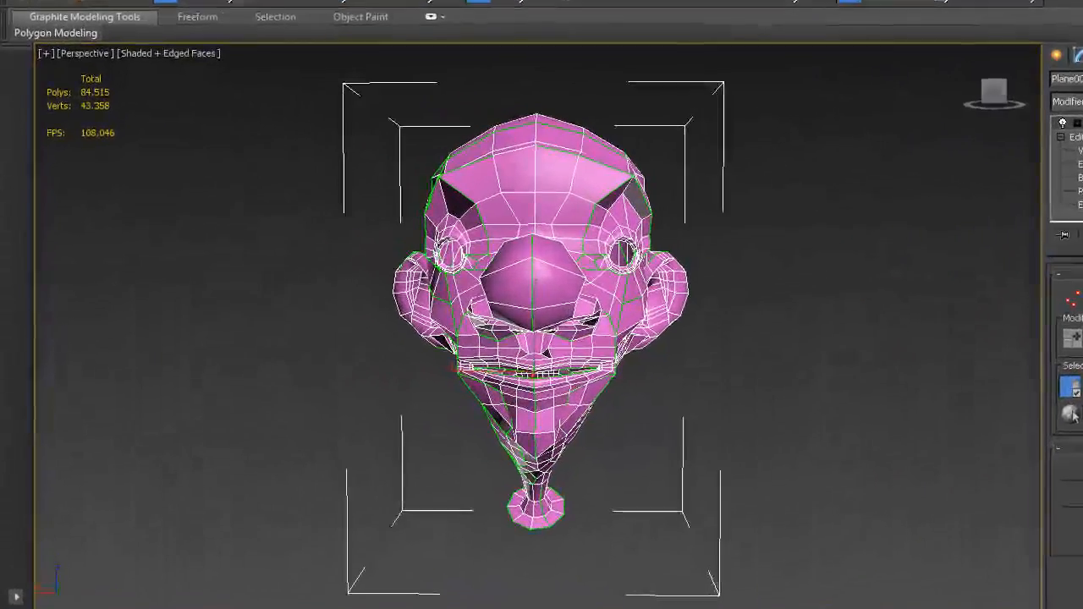
click(896, 426)
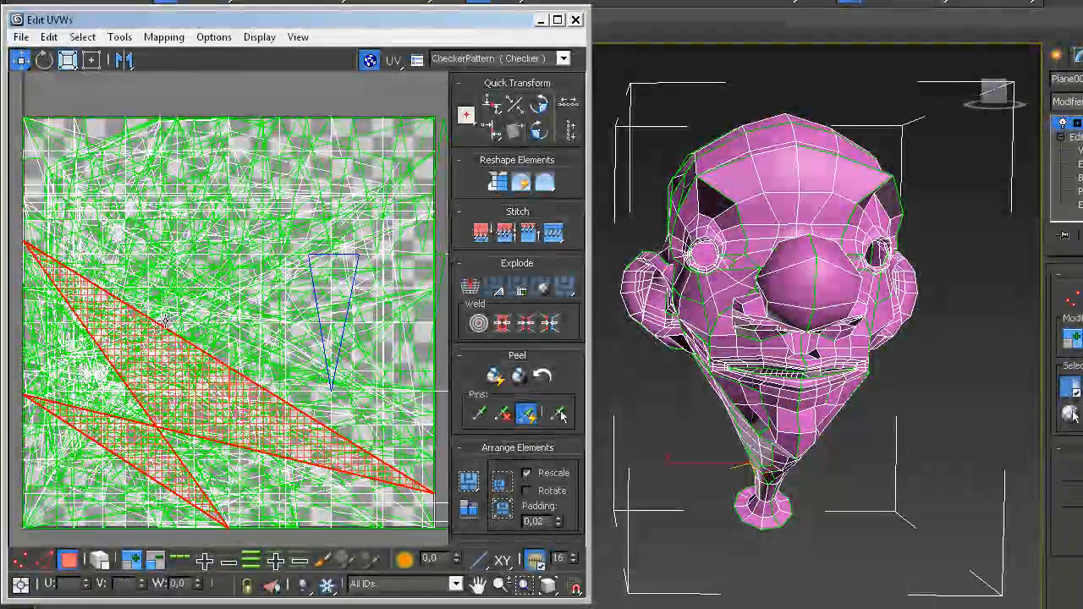
scroll(196, 324, down, 4)
drag(273, 395, 277, 406)
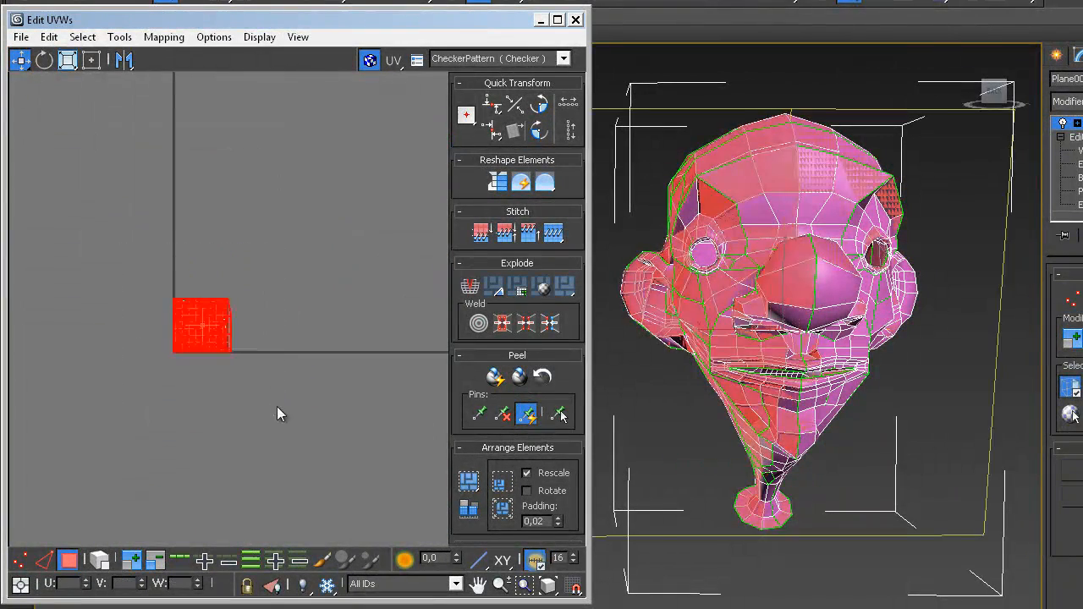
scroll(276, 395, up, 3)
middle_drag(276, 395, 372, 466)
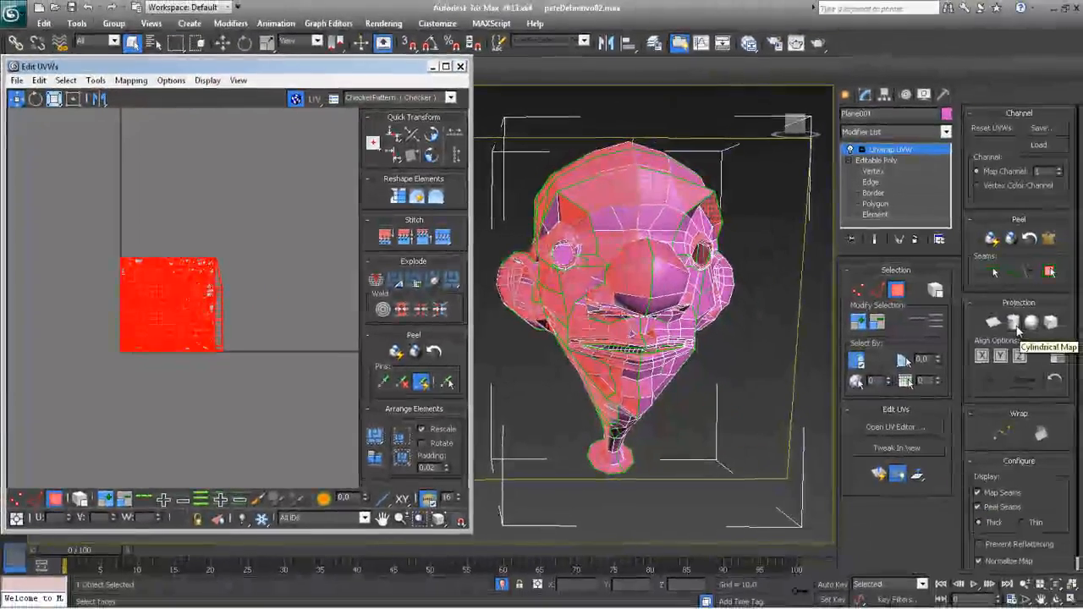
Step: Apply a cylindrical map to the selected head faces and align it to the Z axis
click(1013, 321)
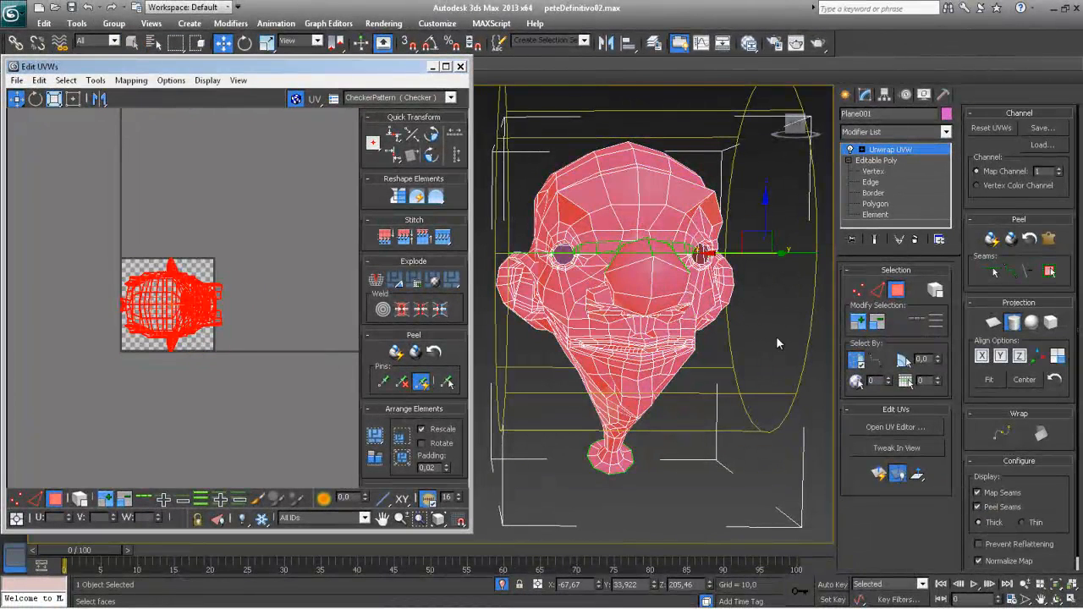
click(1002, 357)
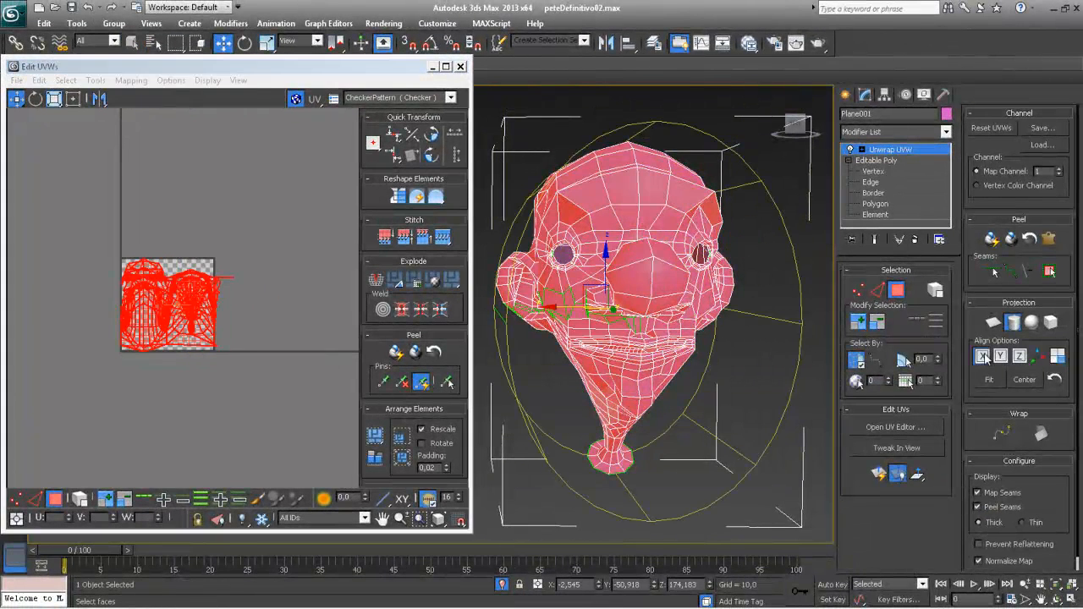
click(982, 356)
click(1020, 357)
scroll(266, 344, up, 6)
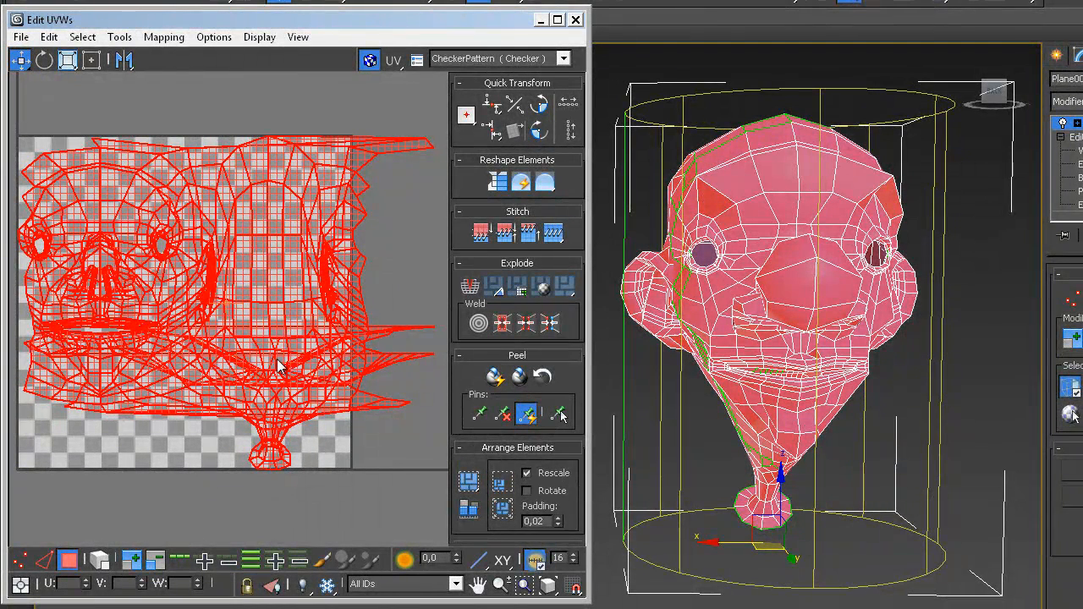
middle_drag(395, 130, 371, 129)
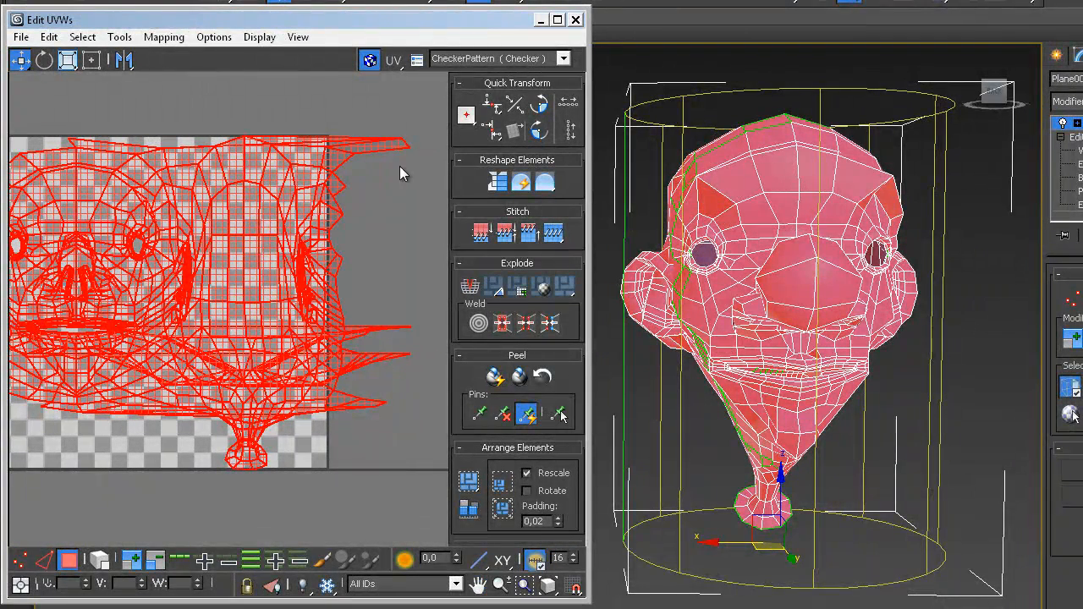
Step: End the cylindrical mapping and select the UV faces from the middle of the back of the head to the layout's right edge
drag(277, 485, 253, 498)
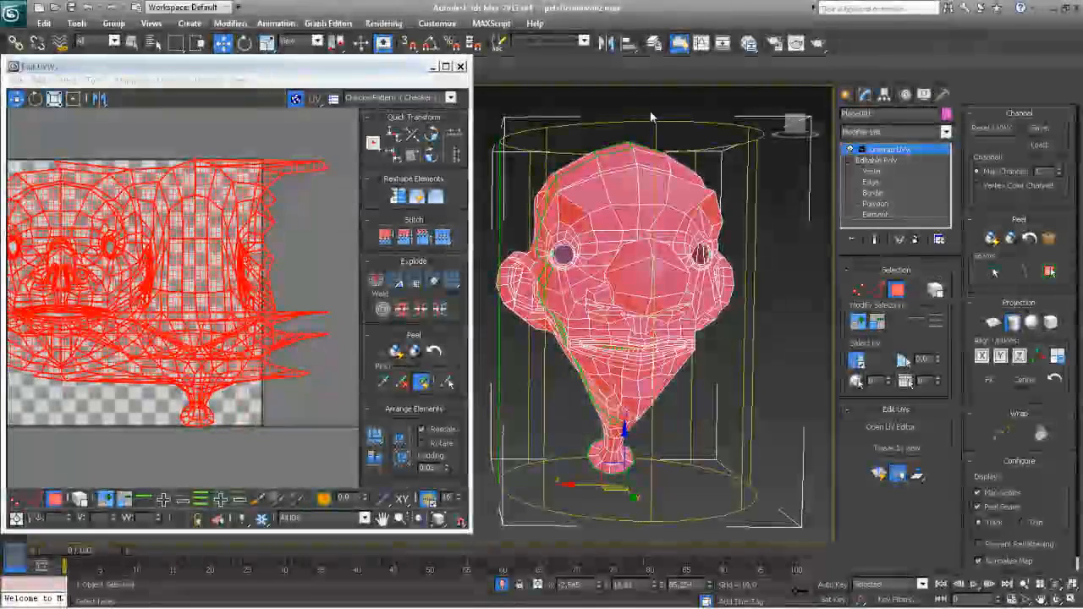
click(35, 501)
click(55, 500)
click(313, 166)
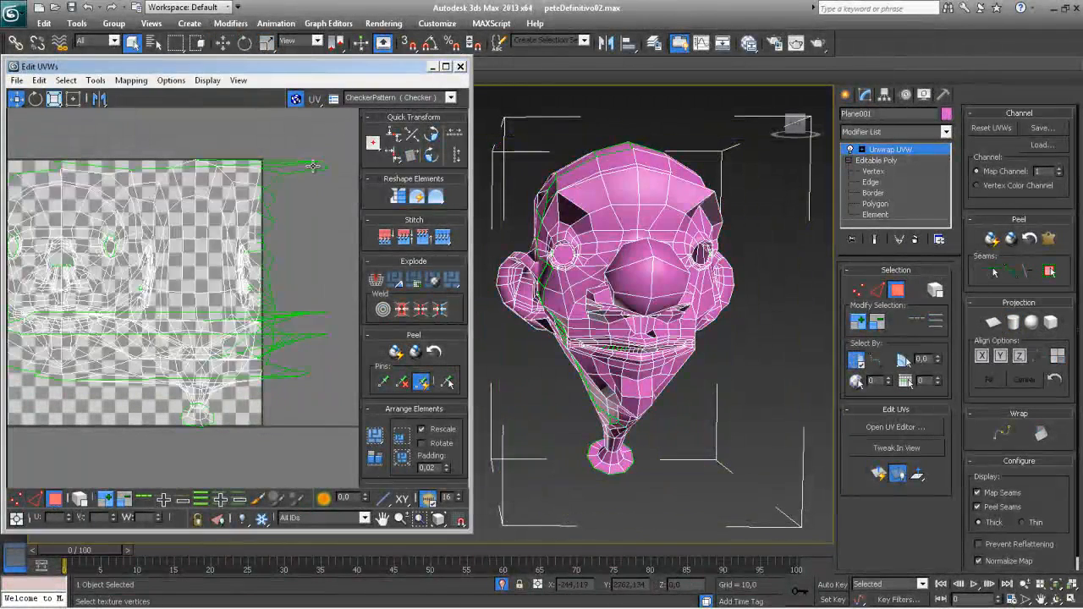
drag(347, 152, 201, 462)
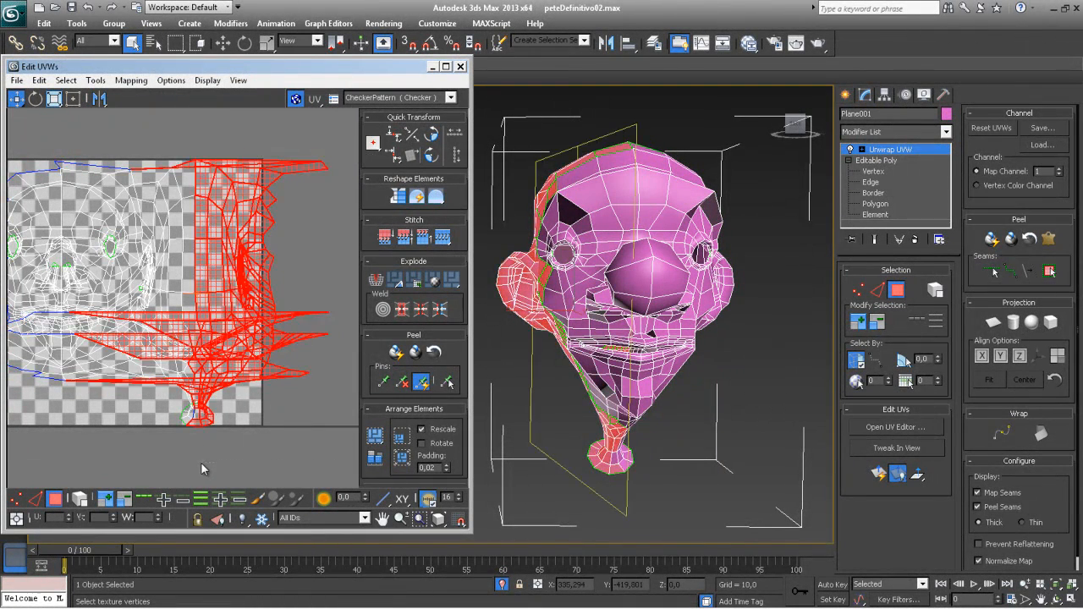
middle_drag(181, 275, 216, 264)
alt+middle_drag(558, 334, 688, 353)
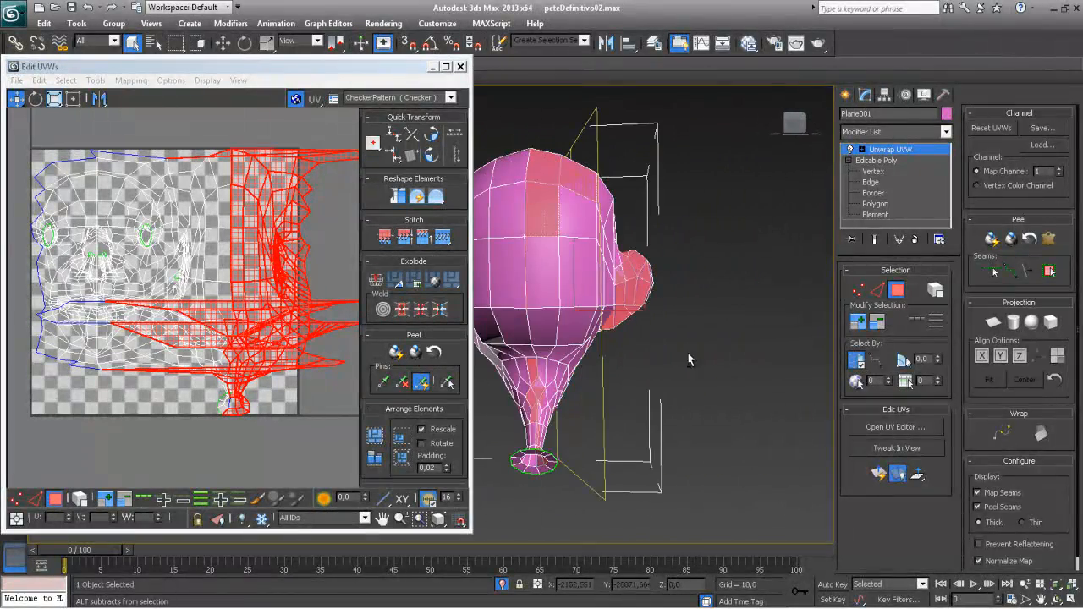
alt+middle_drag(663, 395, 497, 381)
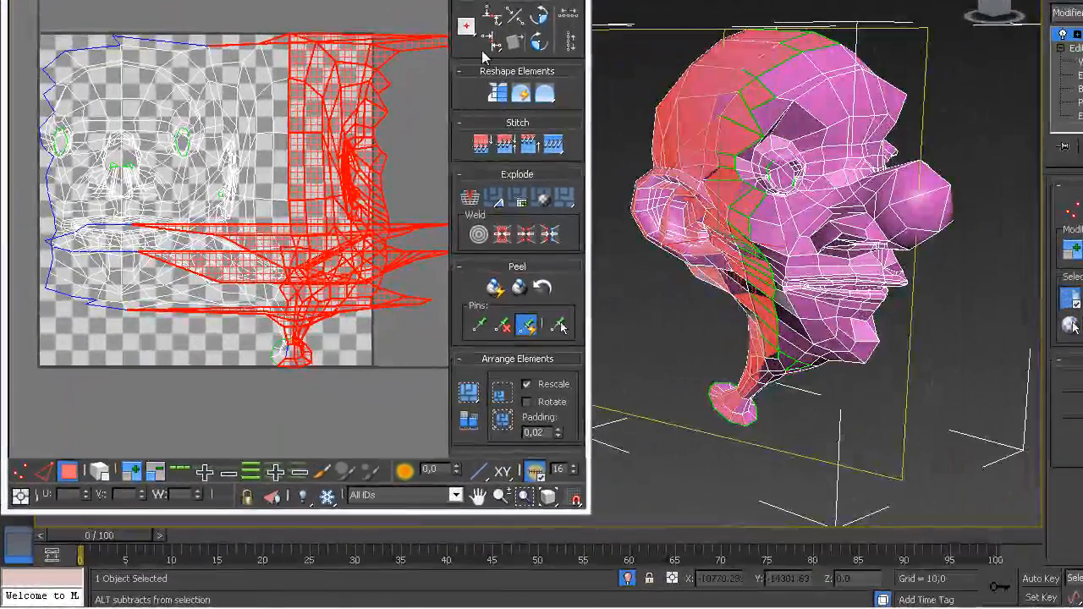
Step: Break the selected faces off the head's UV layout, move them to the left side of the face, and deselect them
click(470, 199)
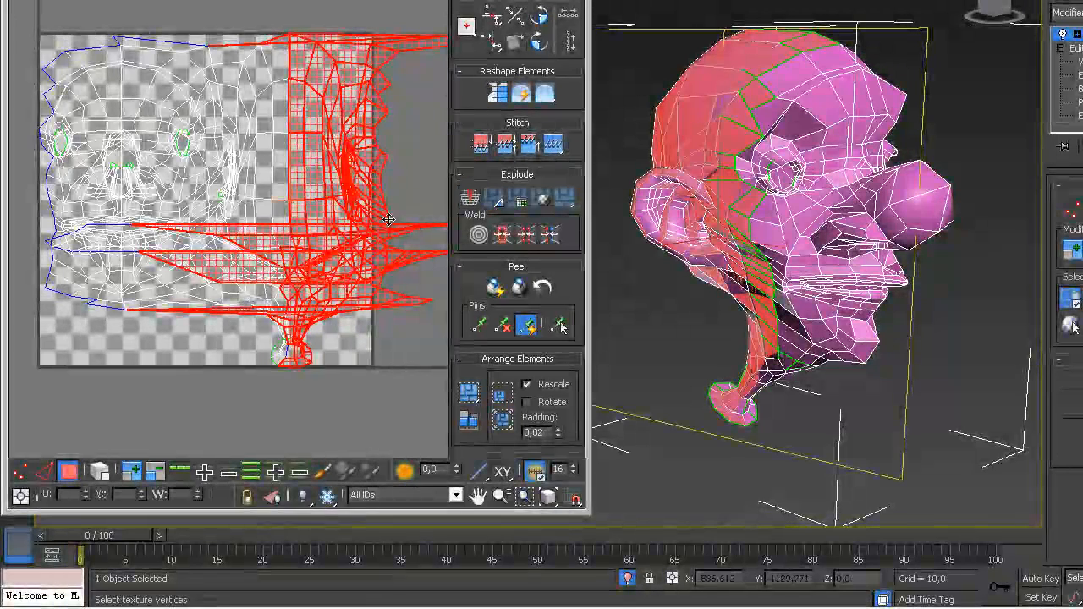
drag(381, 227, 46, 219)
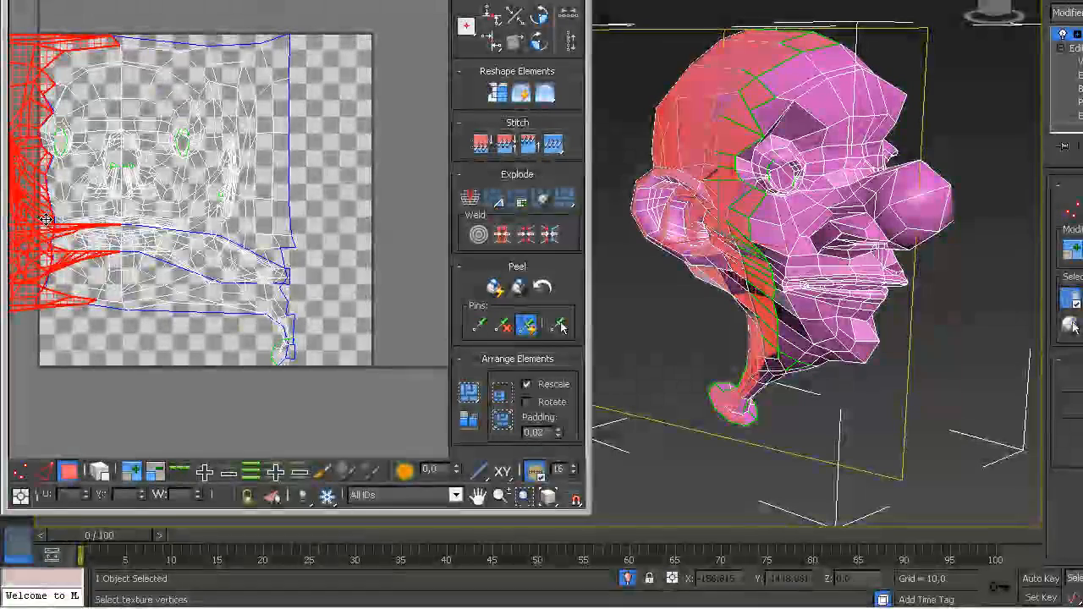
middle_drag(186, 306, 302, 301)
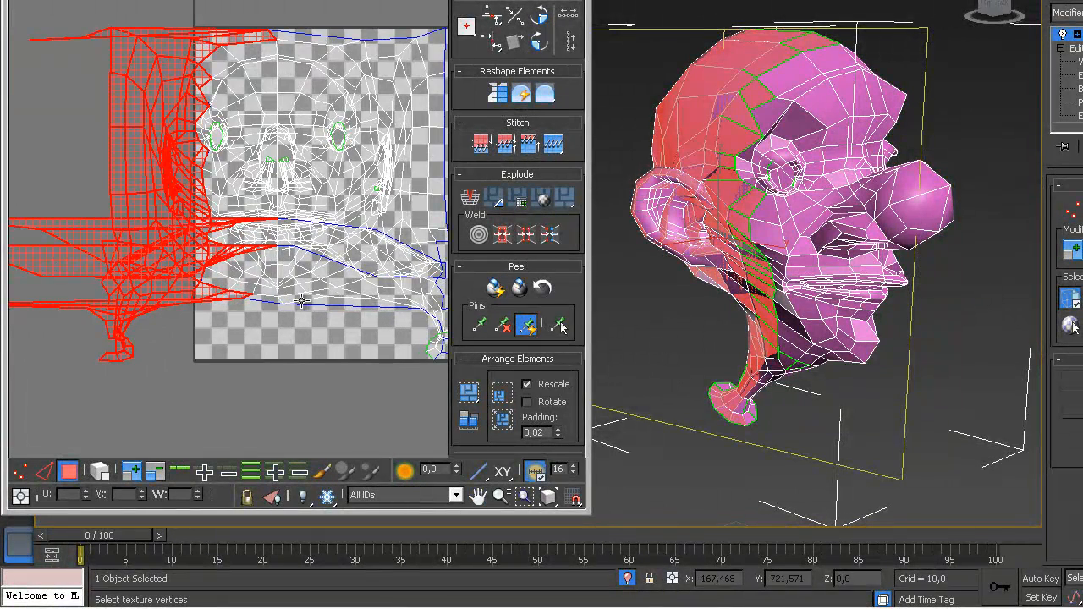
click(274, 380)
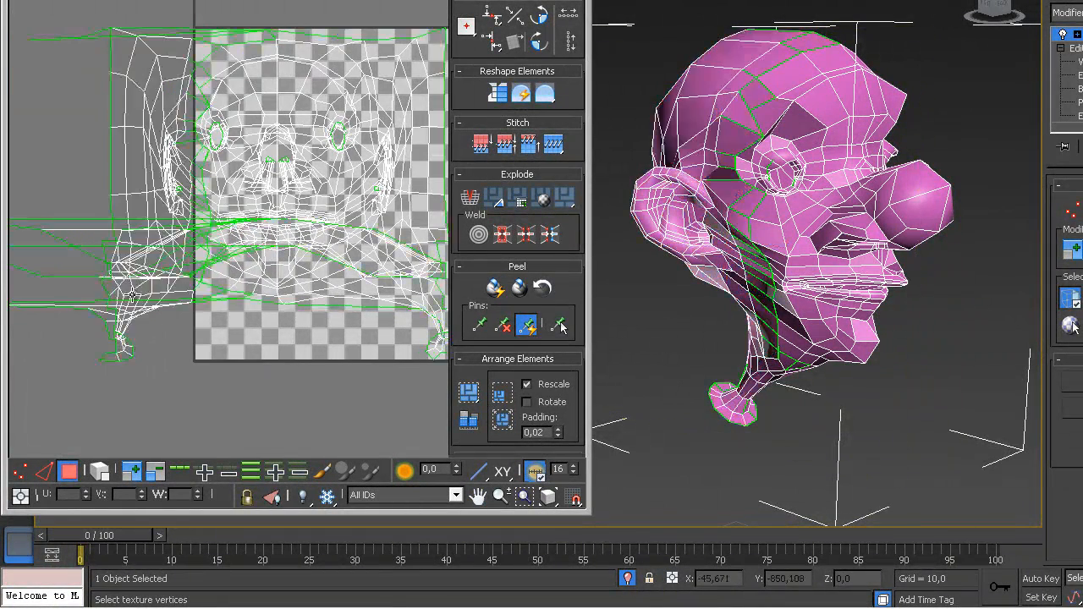
Step: Select the stretched faces crossing the head's UV layout, break them off, and move them clear of the layout's left side
click(94, 221)
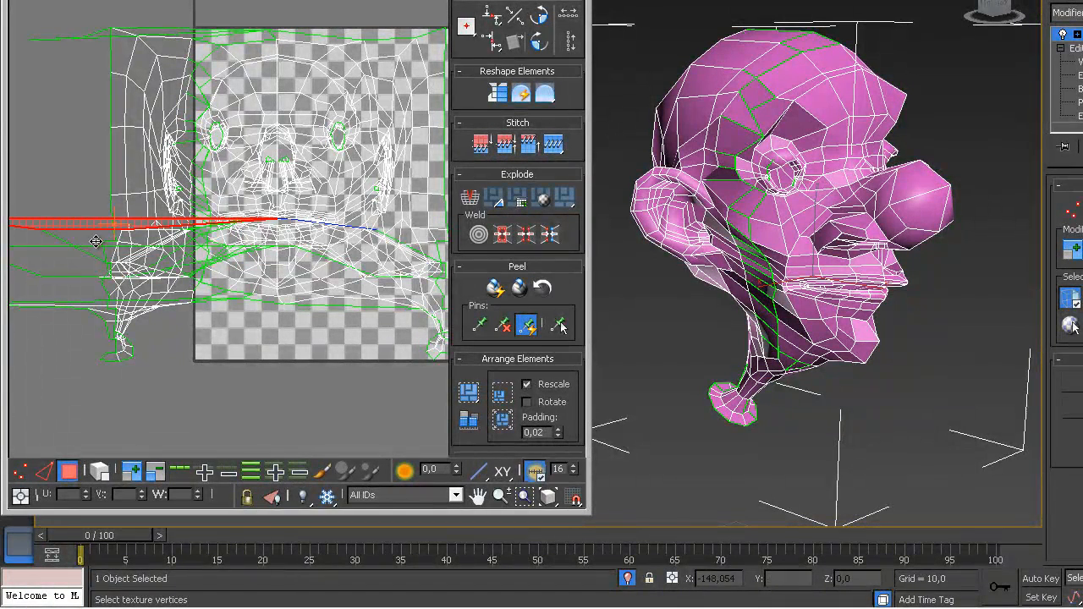
middle_drag(240, 367, 353, 363)
ctrl+click(146, 258)
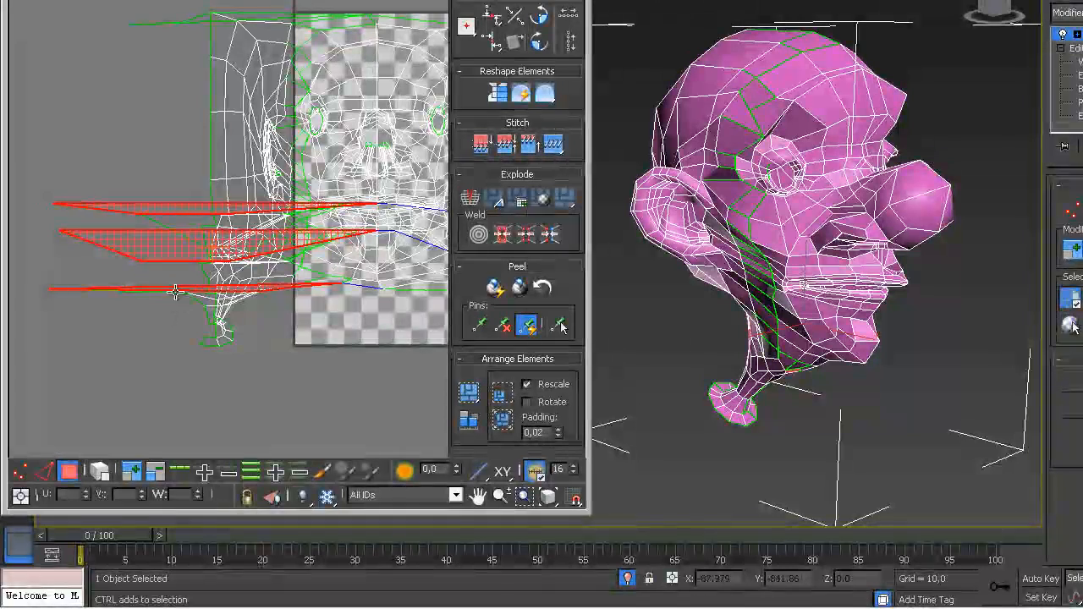
ctrl+click(199, 18)
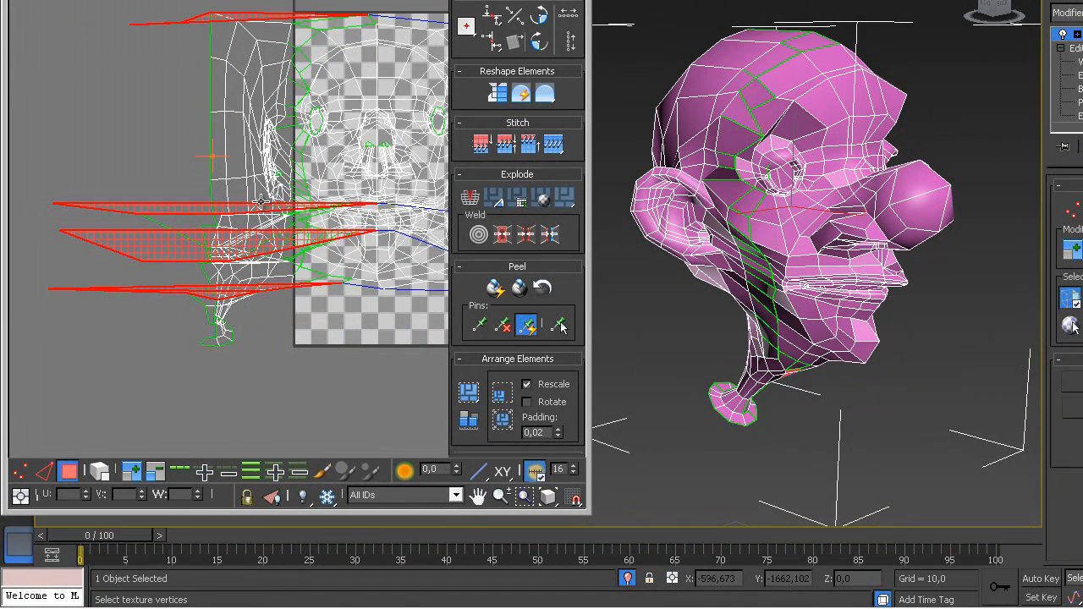
click(471, 198)
middle_drag(320, 249, 349, 297)
drag(285, 62, 4, 65)
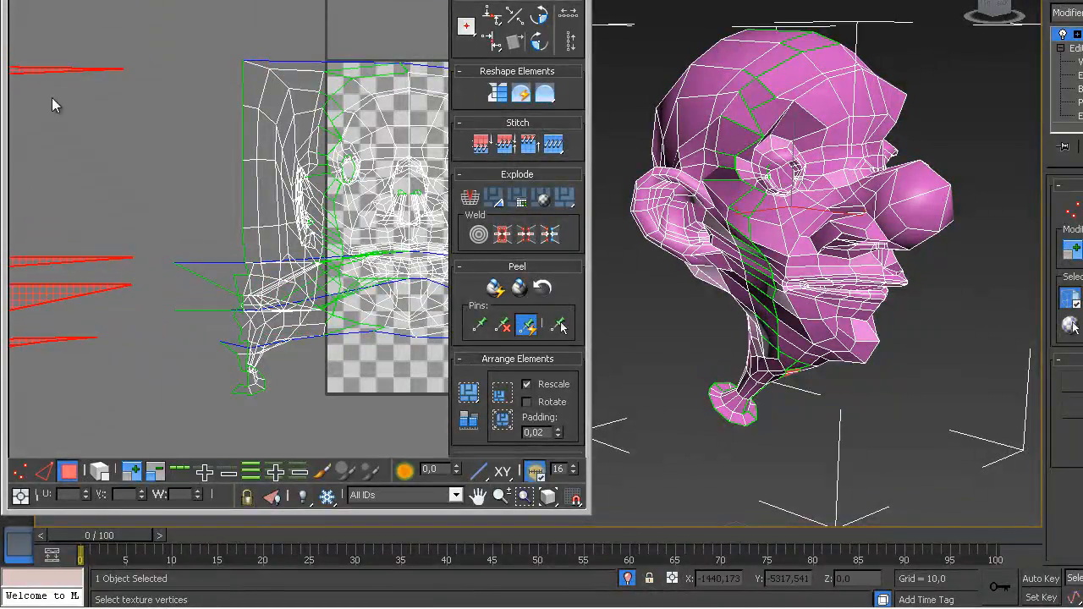
Step: Enlarge the UV editor window to give the face layout more room
middle_drag(444, 282, 336, 312)
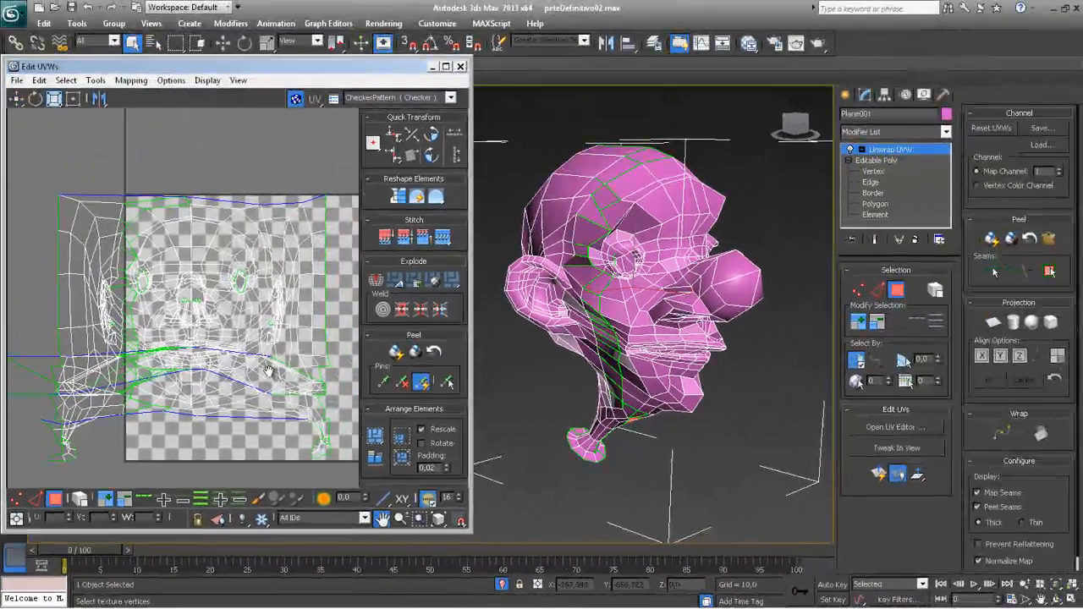
scroll(254, 373, up, 5)
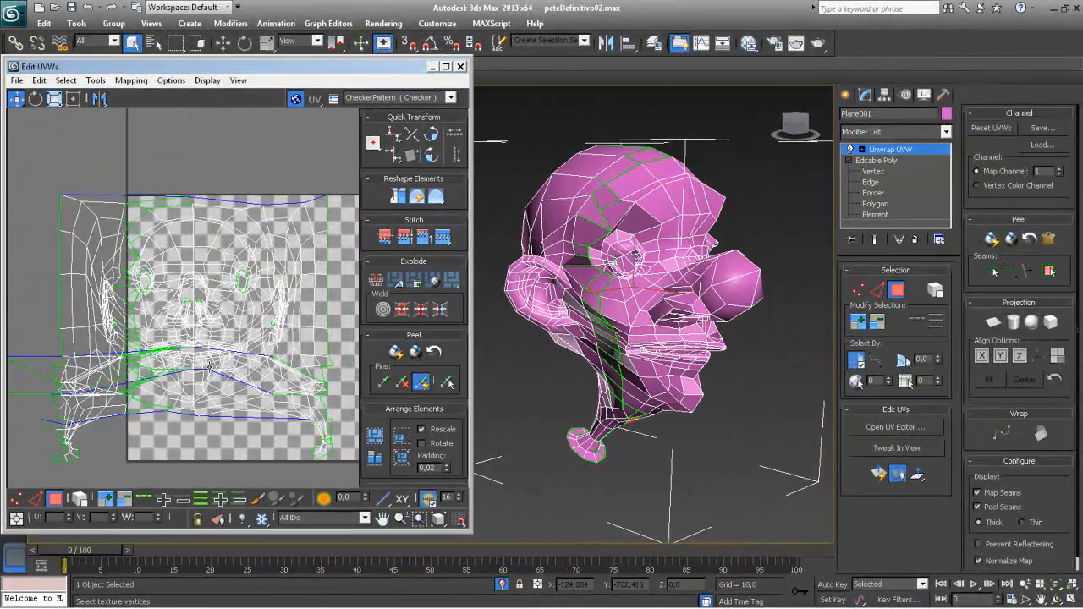
middle_drag(214, 297, 217, 381)
middle_drag(233, 284, 235, 308)
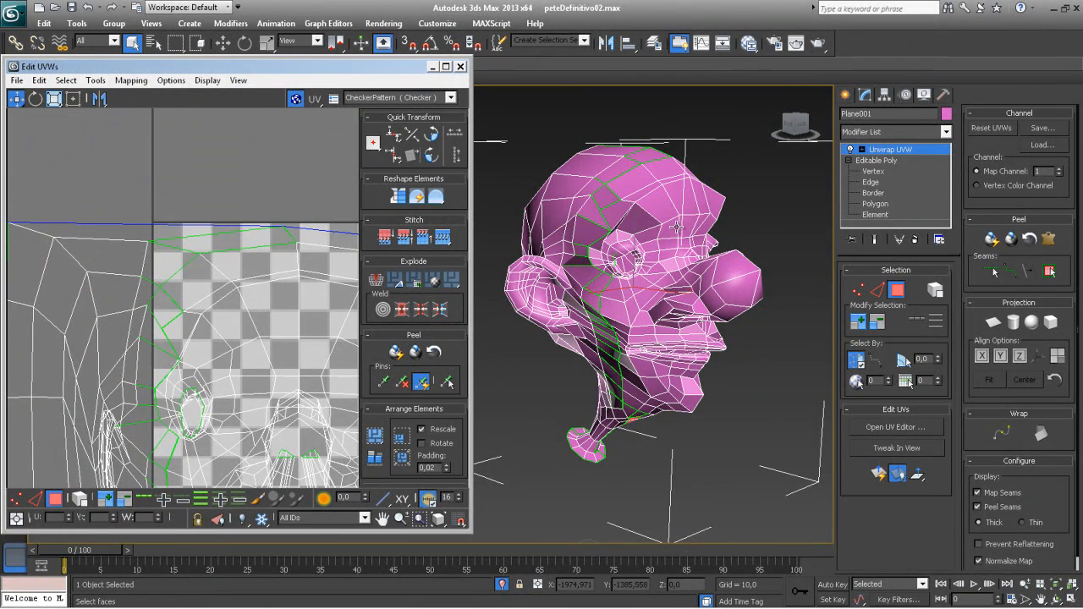
middle_drag(287, 346, 246, 256)
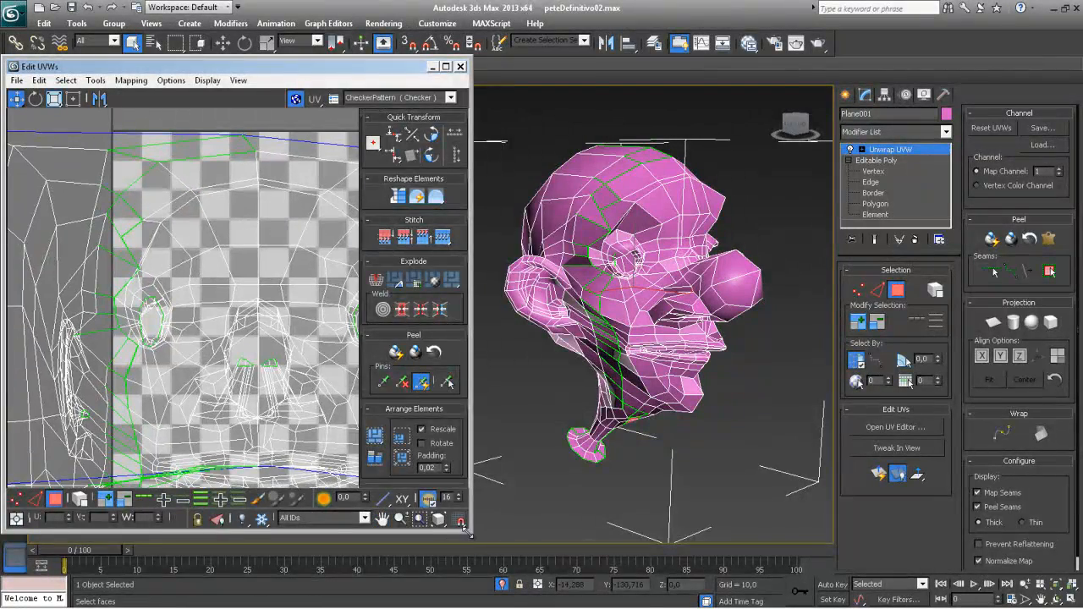
drag(467, 531, 597, 568)
middle_drag(348, 413, 354, 330)
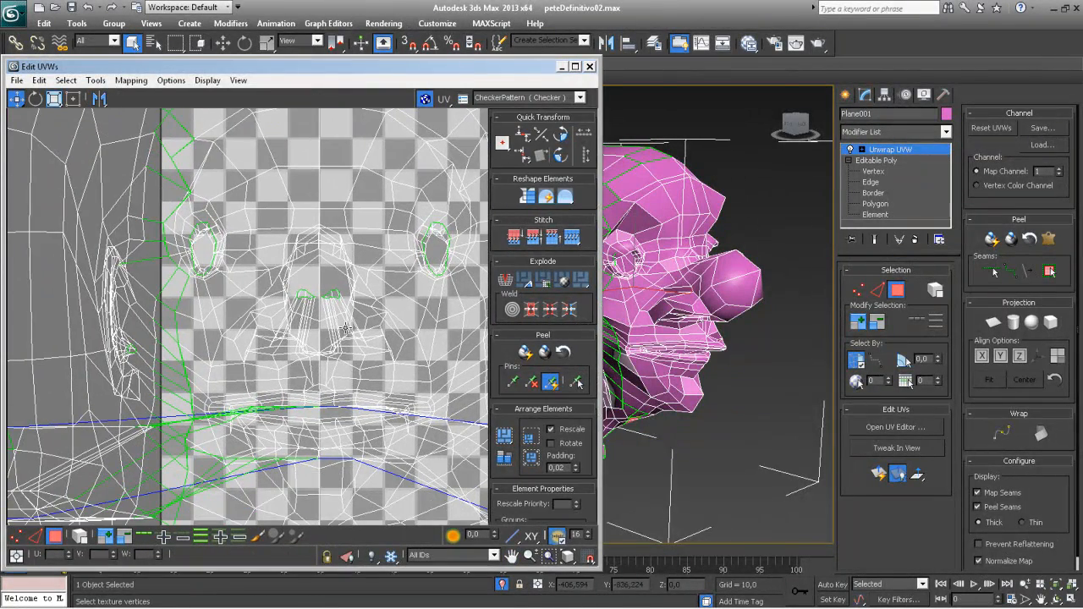
Step: Select the edge loop around the inside of the lips and break the UVs along it
alt+middle_drag(743, 366, 652, 286)
click(648, 402)
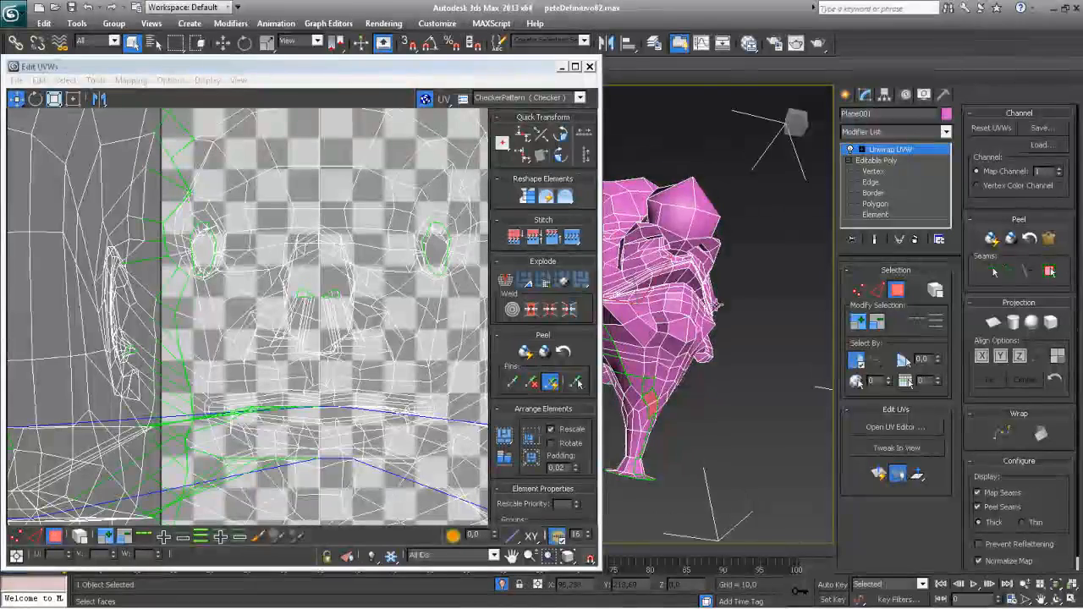
scroll(648, 401, up, 3)
middle_drag(760, 296, 721, 326)
key(2)
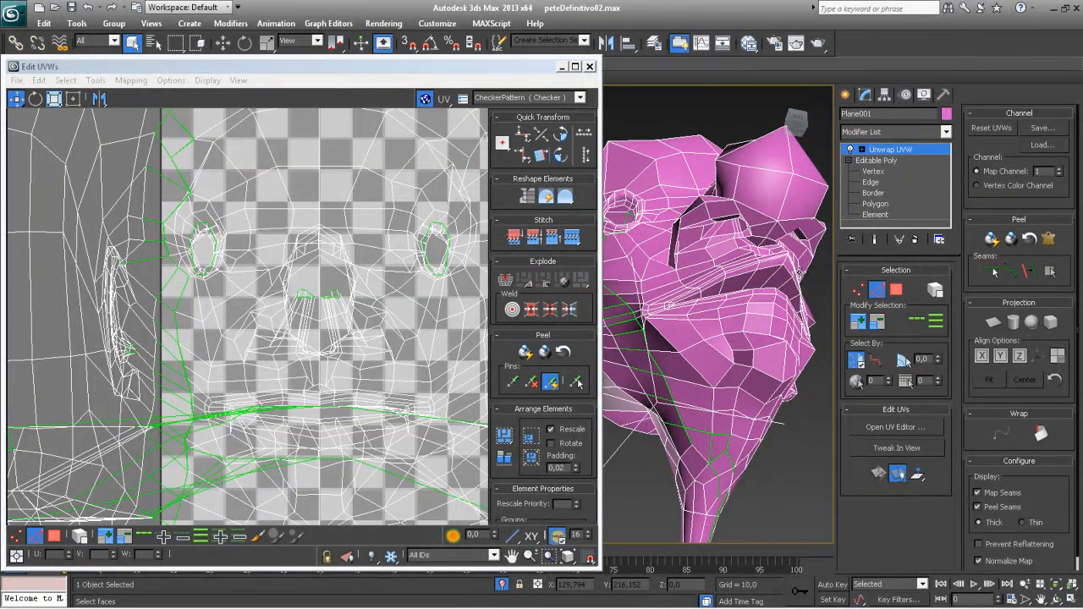
click(935, 323)
alt+middle_drag(753, 321, 745, 373)
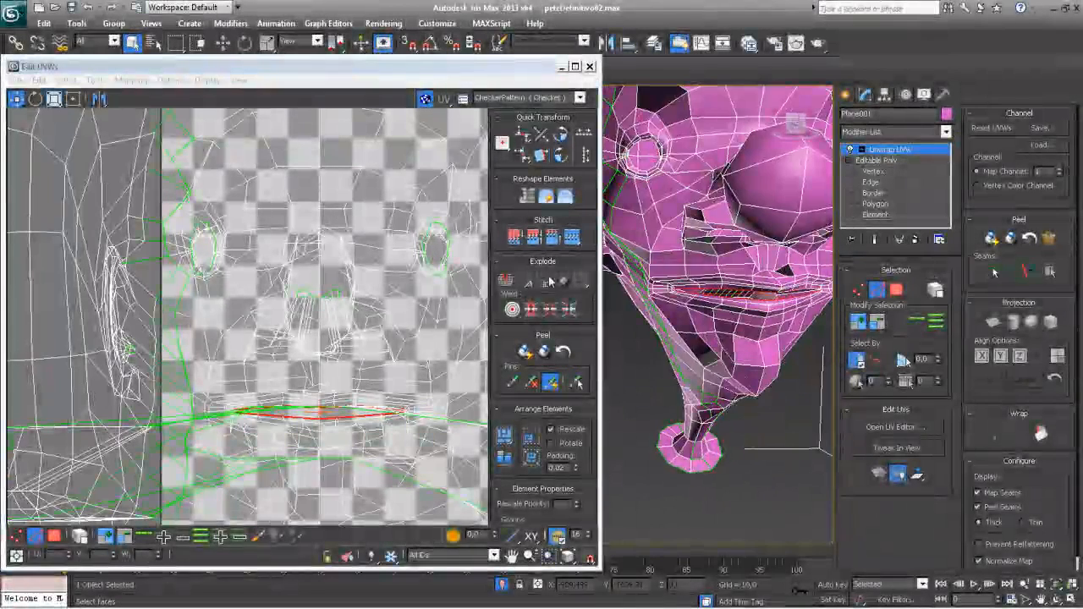
click(506, 281)
Step: Switch to face selection, pick a face inside the mouth, and enable selection by element
alt+middle_drag(734, 294, 787, 279)
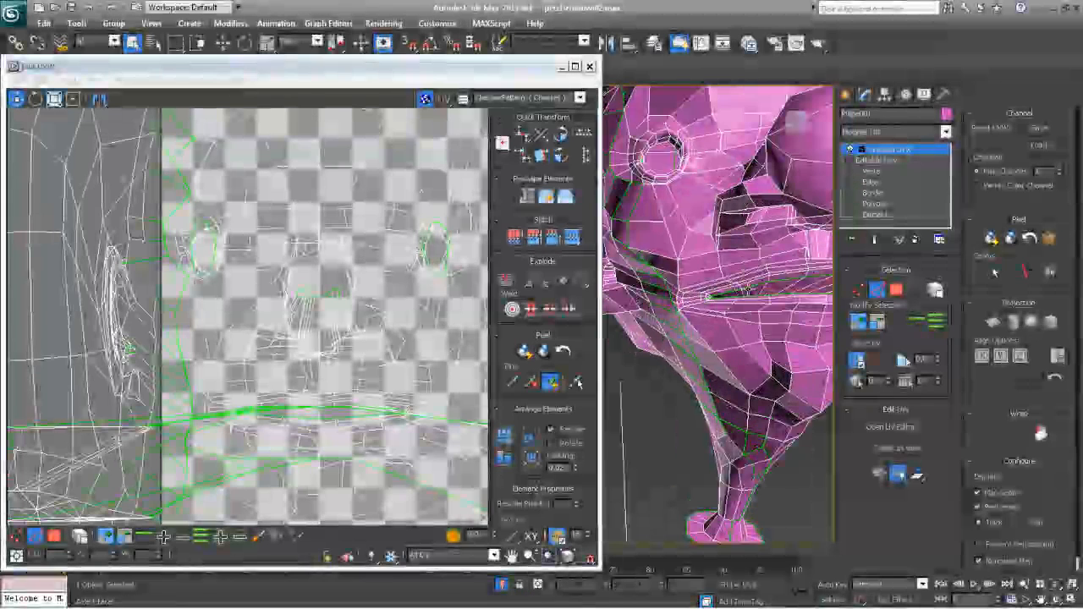
click(896, 289)
click(767, 285)
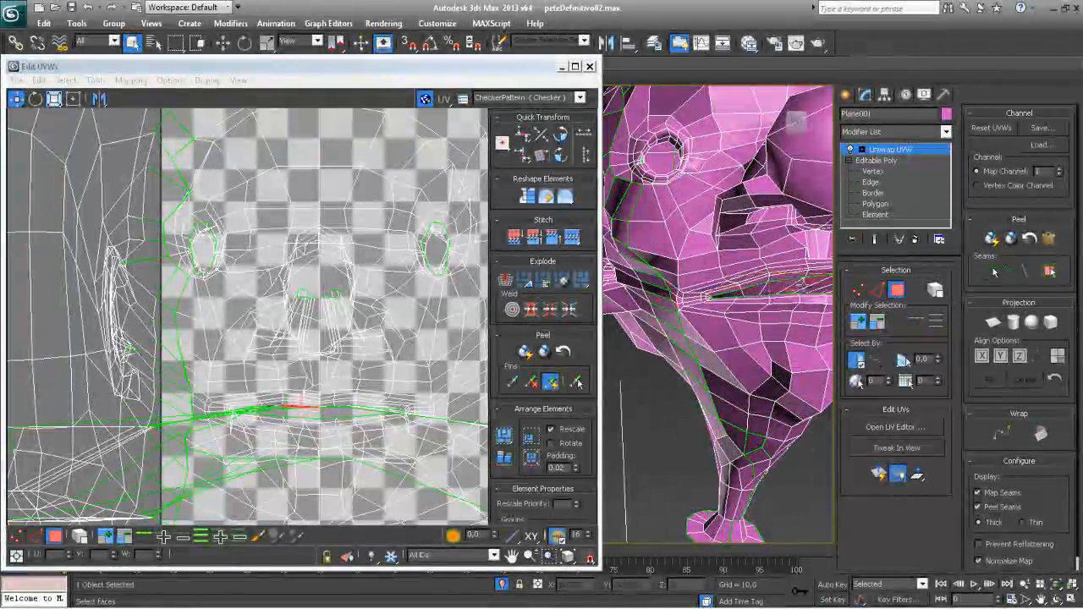
click(595, 324)
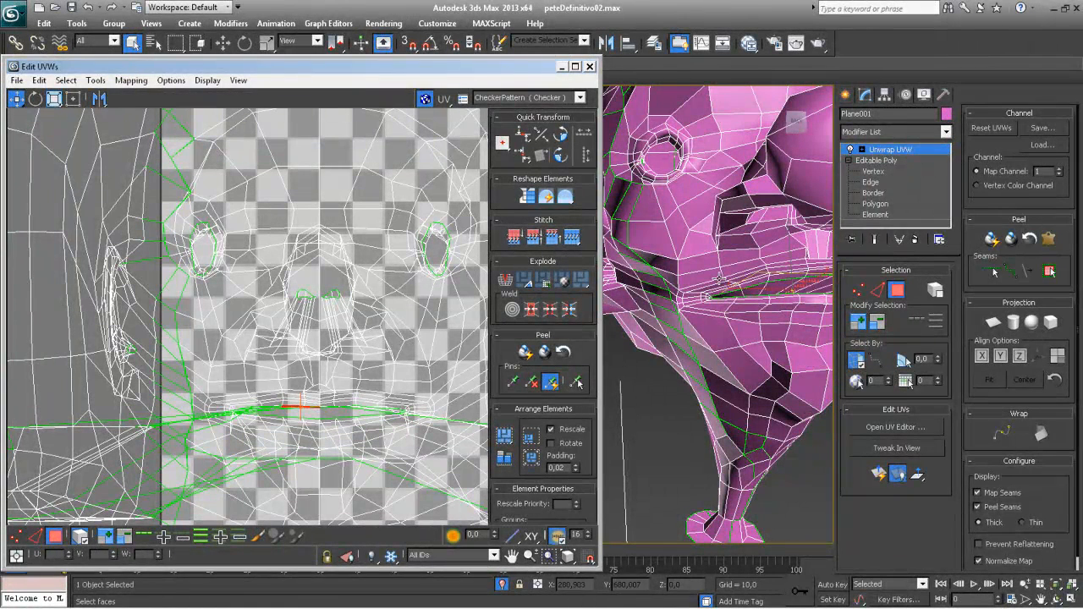
click(782, 286)
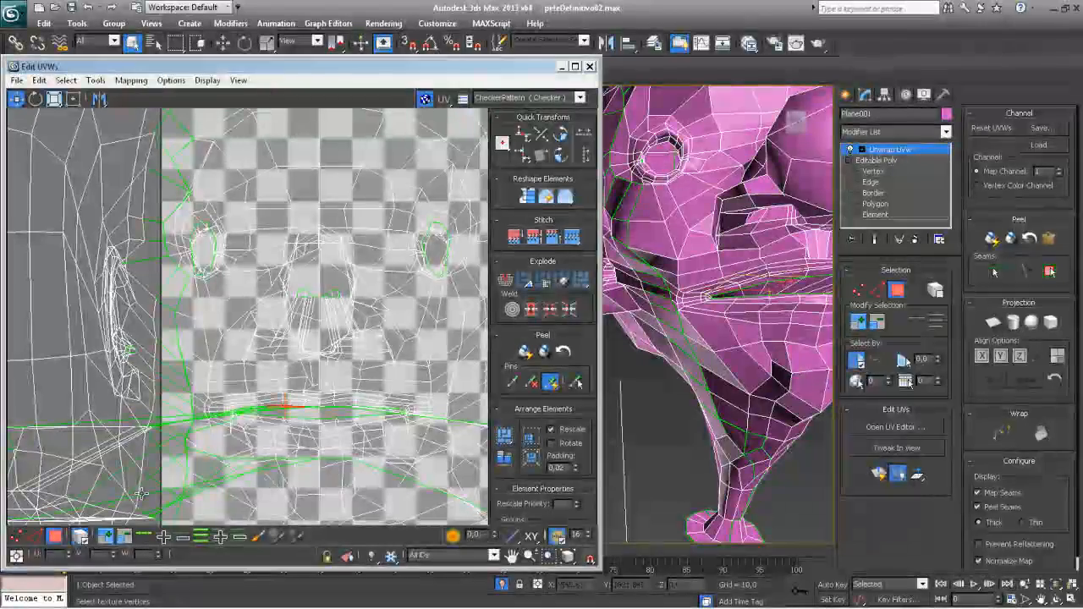
middle_drag(283, 414, 253, 328)
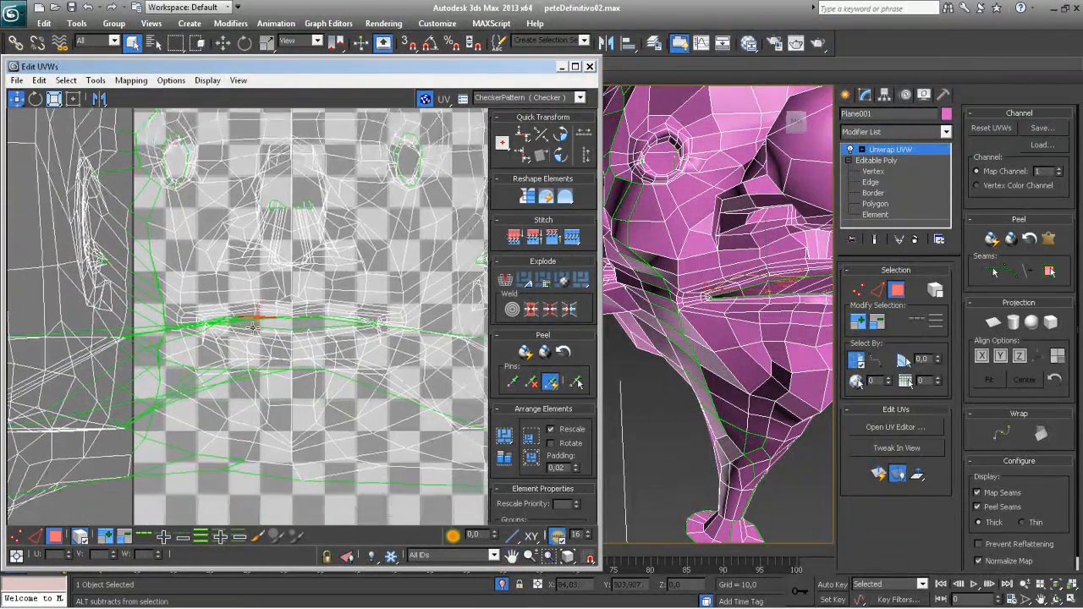
Step: Select the left inner-mouth UV element and move it to the left of the head layout
click(298, 292)
click(245, 340)
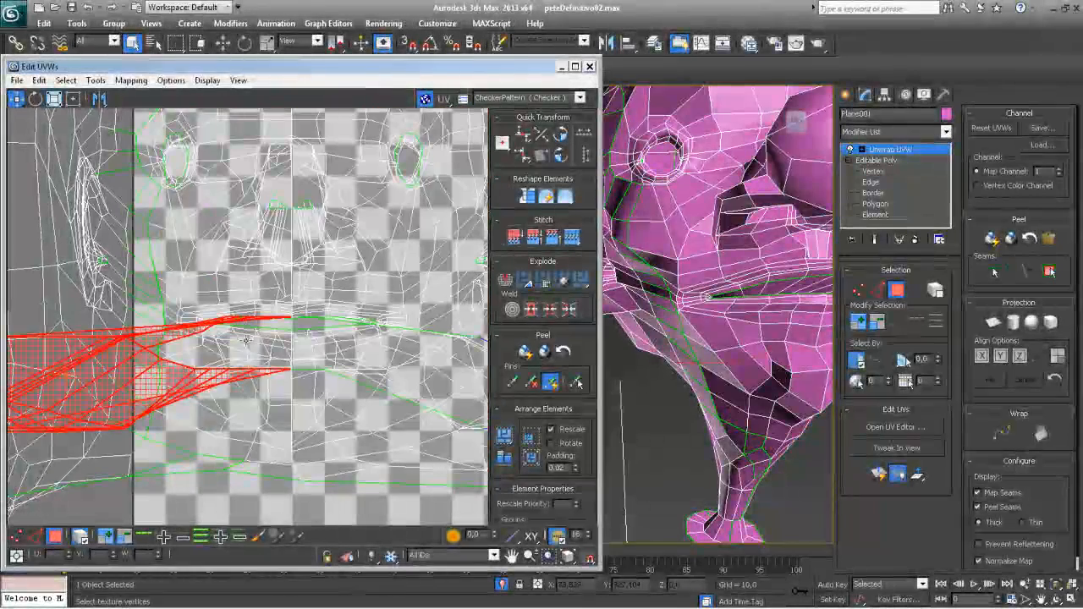
scroll(275, 405, down, 2)
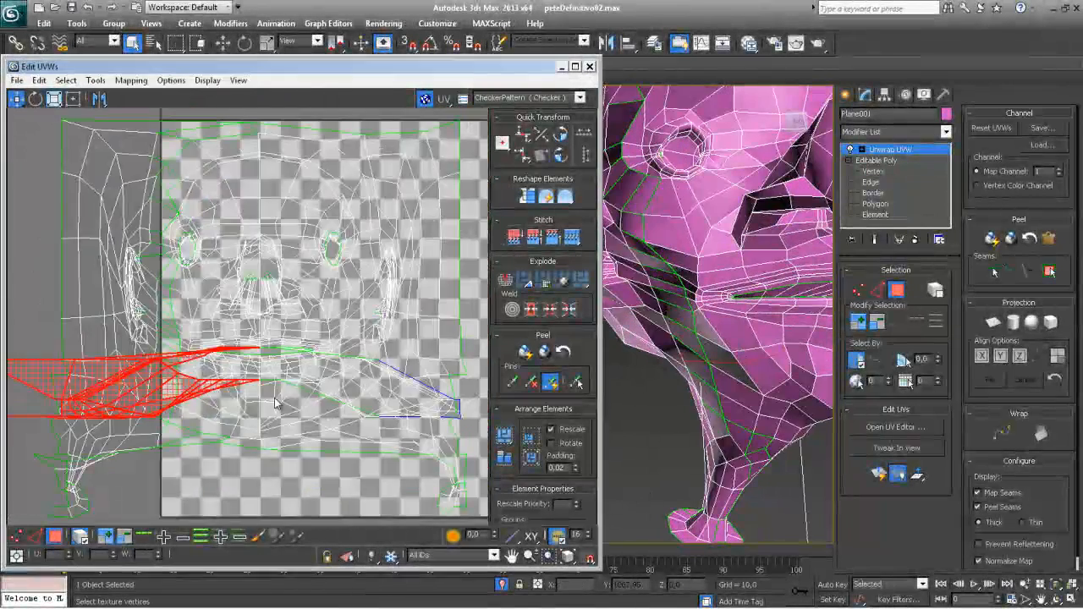
scroll(275, 405, down, 2)
alt+middle_drag(733, 348, 686, 349)
scroll(275, 397, down, 1)
middle_drag(228, 394, 333, 381)
alt+middle_drag(744, 338, 677, 334)
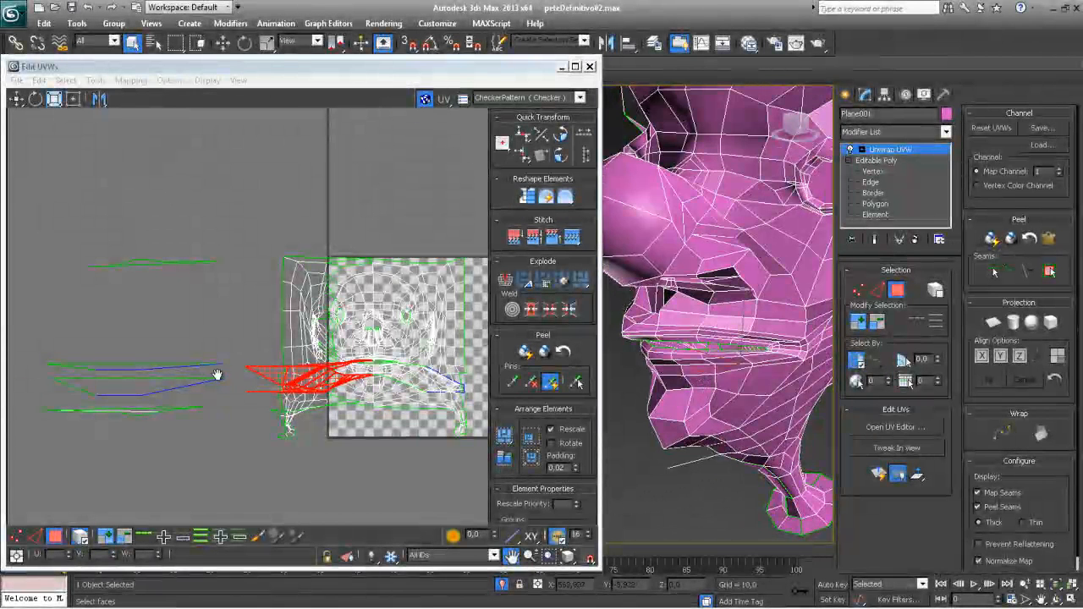
middle_drag(339, 391, 313, 361)
drag(243, 346, 118, 295)
Step: Move the remaining inner-mouth UV element left of the head layout and shift the first mouth piece farther left
scroll(452, 315, up, 4)
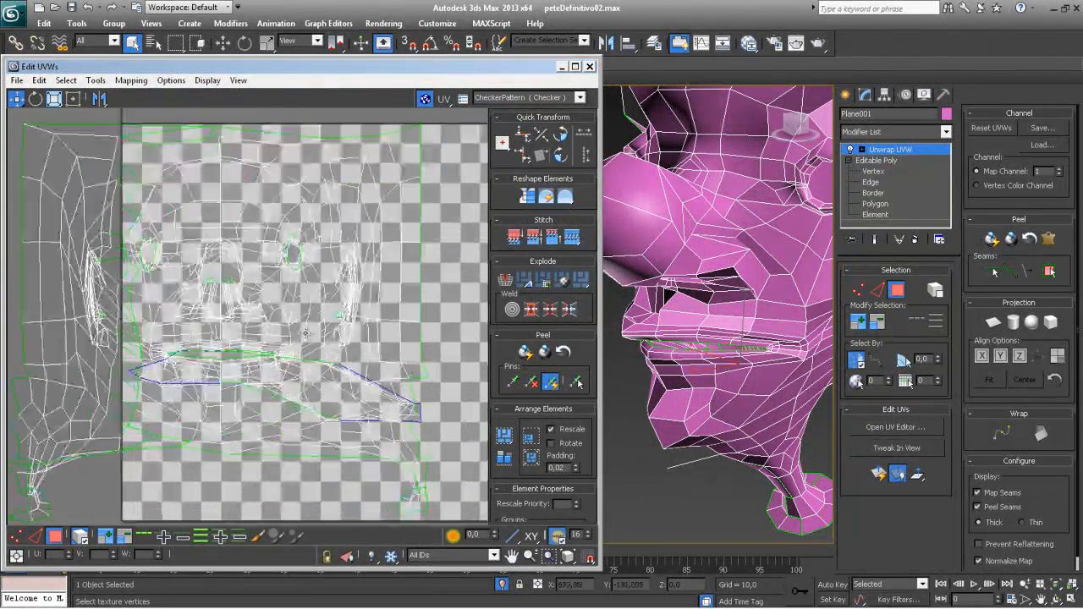
scroll(305, 332, up, 5)
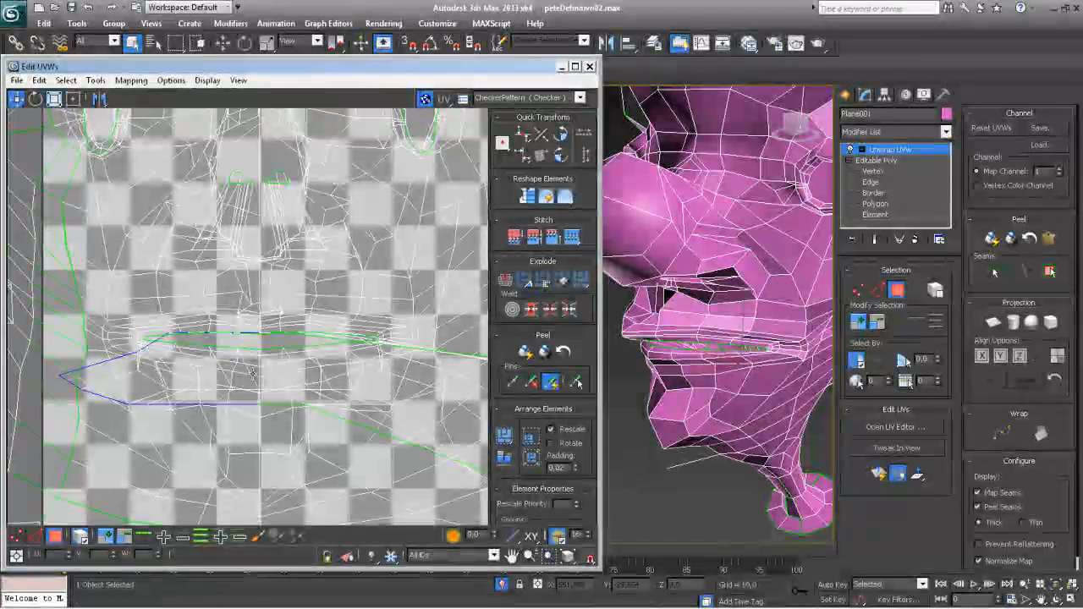
click(324, 339)
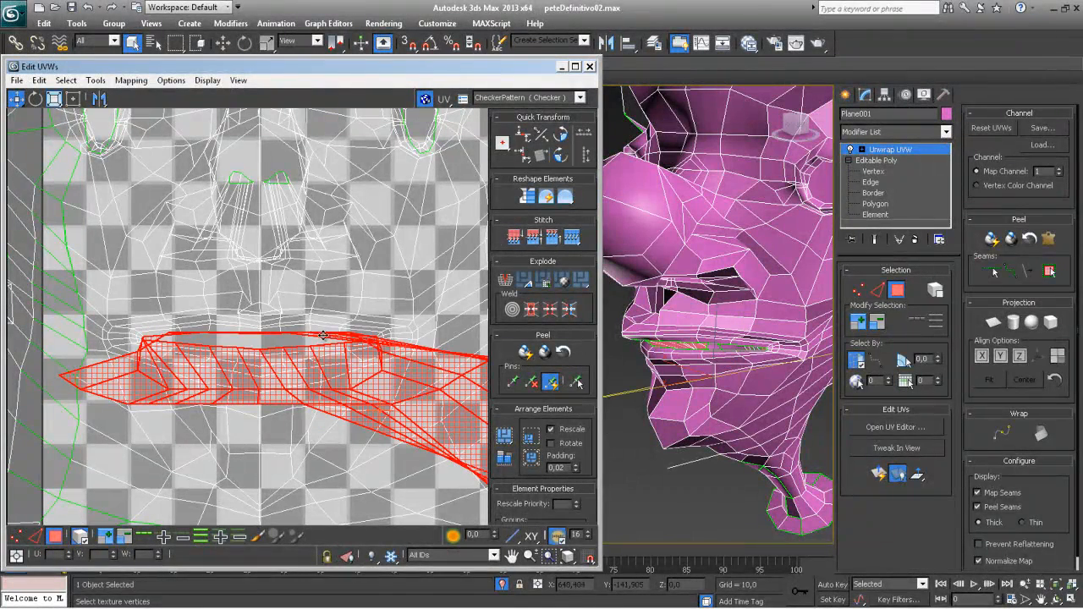
alt+middle_drag(713, 391, 762, 454)
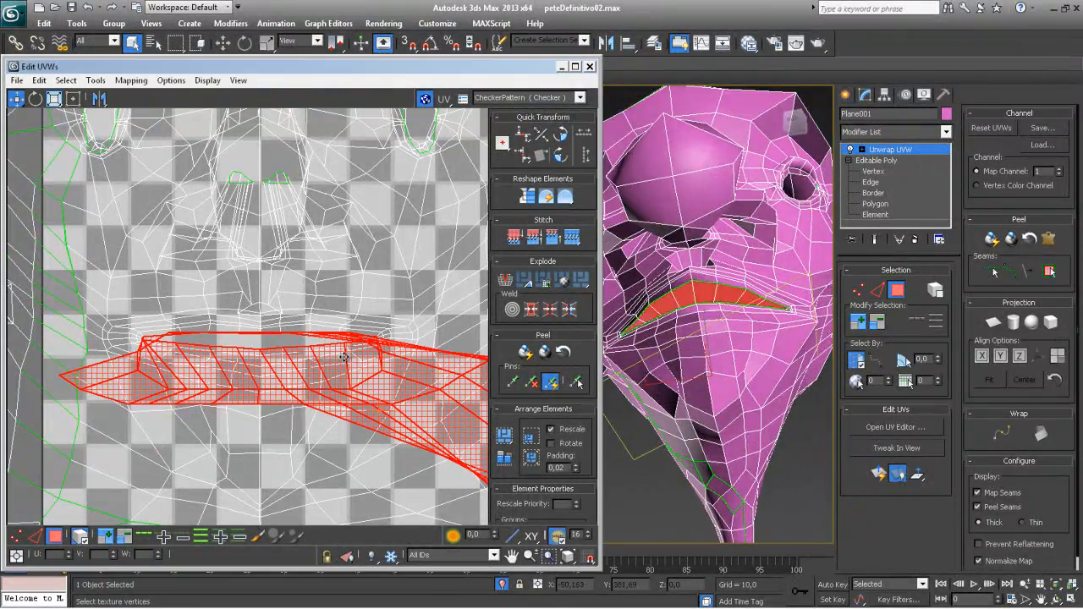
scroll(327, 364, down, 5)
scroll(327, 362, down, 3)
drag(328, 300, 94, 336)
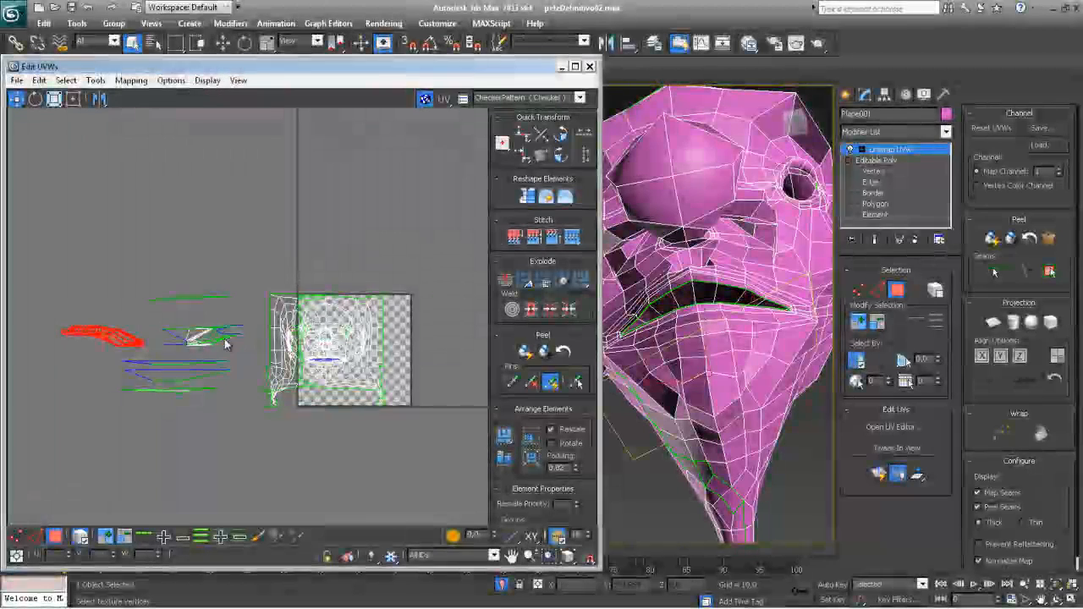
click(222, 339)
drag(222, 338, 51, 337)
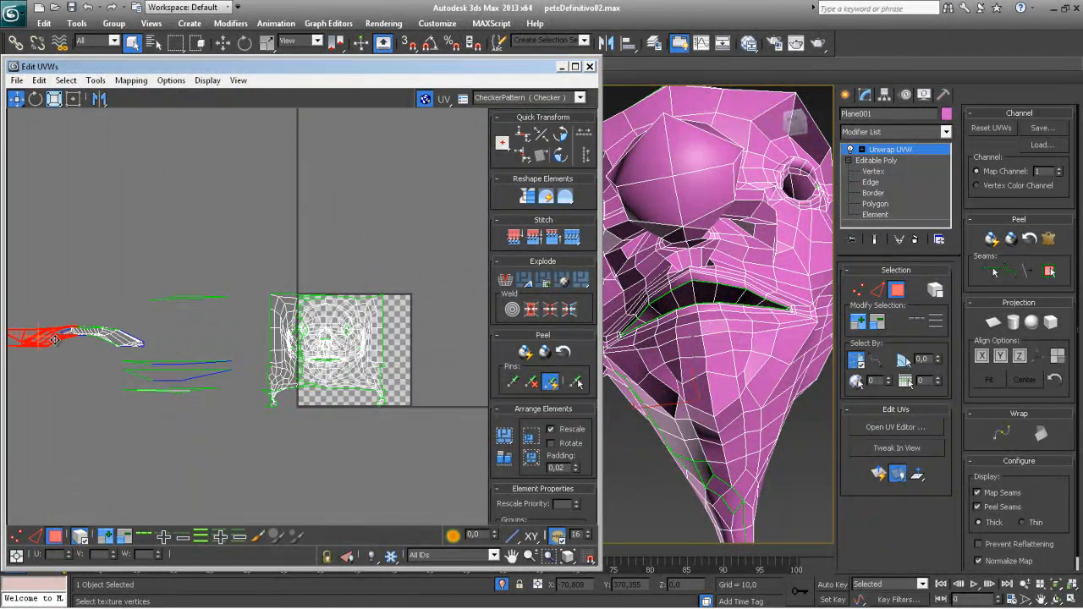
Step: Select the edge loop around one nostril opening and break the UVs along it
scroll(357, 378, up, 5)
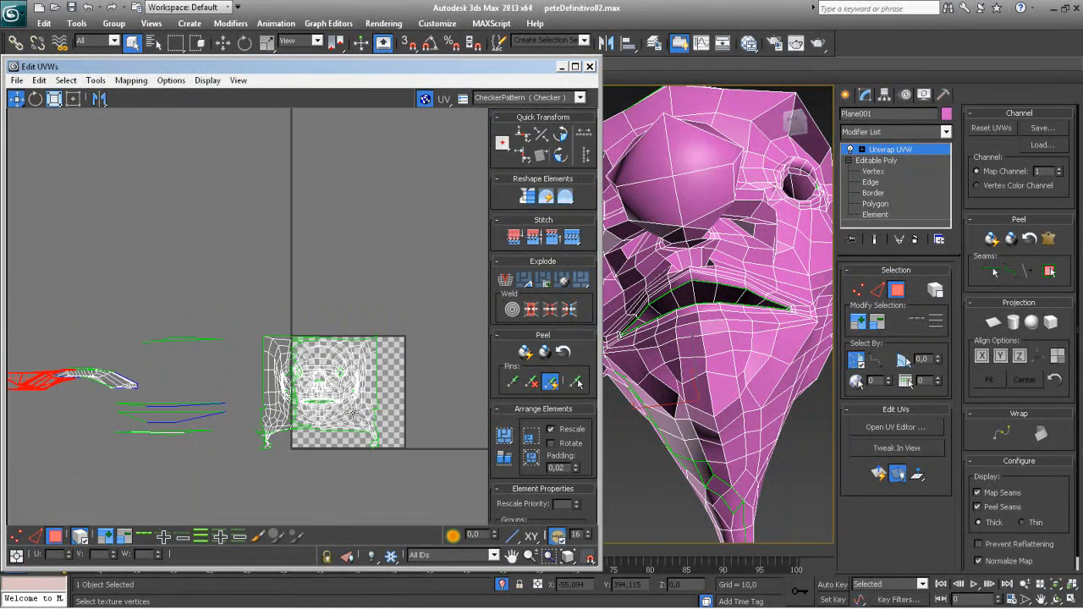
scroll(338, 415, up, 4)
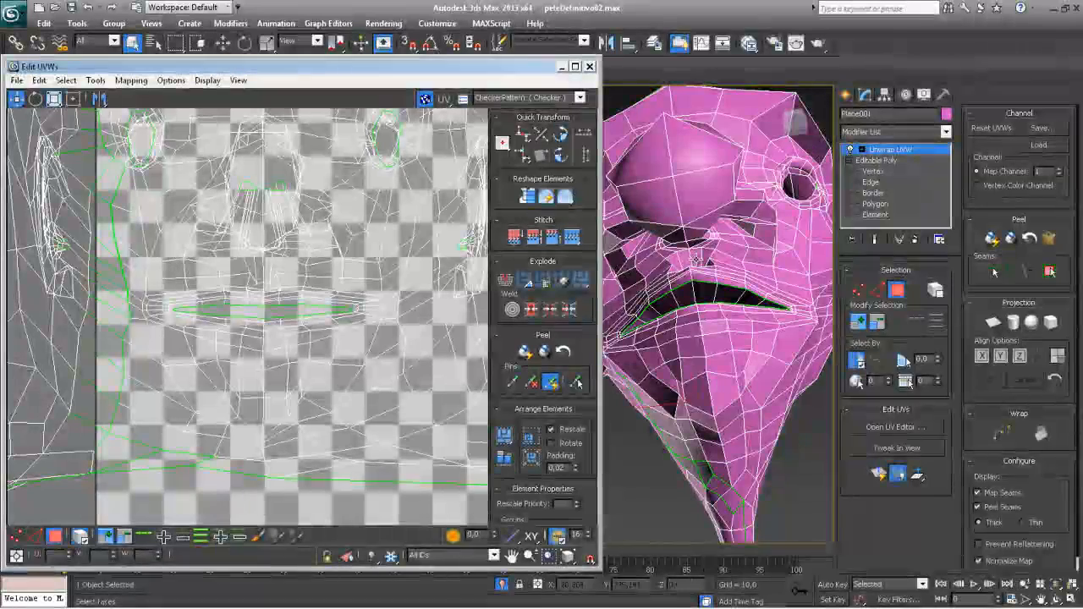
click(877, 290)
alt+middle_drag(728, 279, 675, 195)
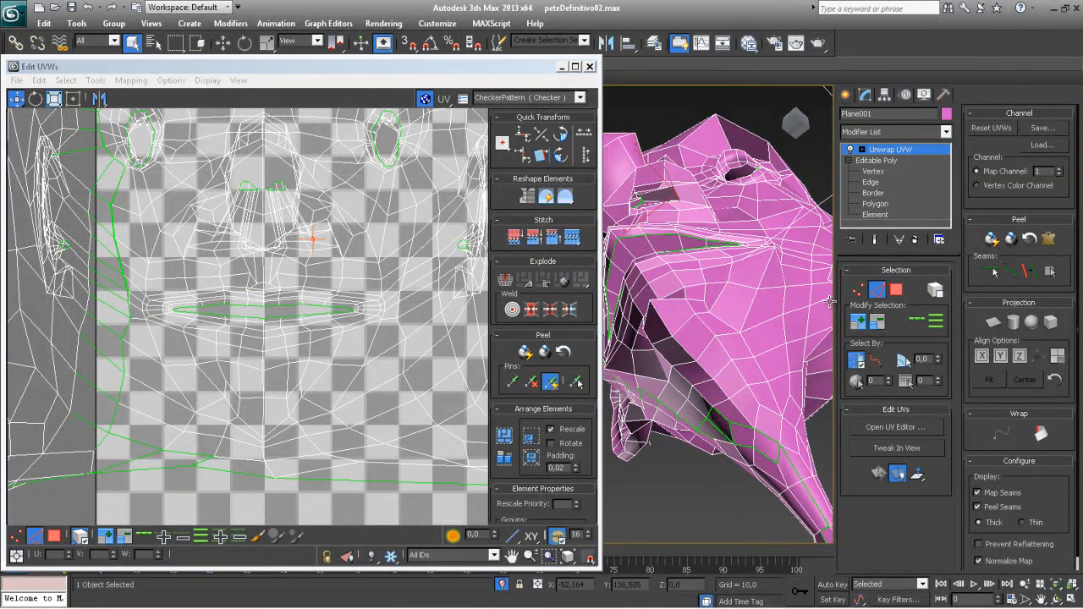
click(674, 194)
alt+middle_drag(702, 269, 766, 278)
click(504, 281)
Step: Break the UVs along the edge loop of the other nostril opening
alt+middle_drag(643, 275, 729, 208)
click(710, 207)
click(917, 321)
click(413, 273)
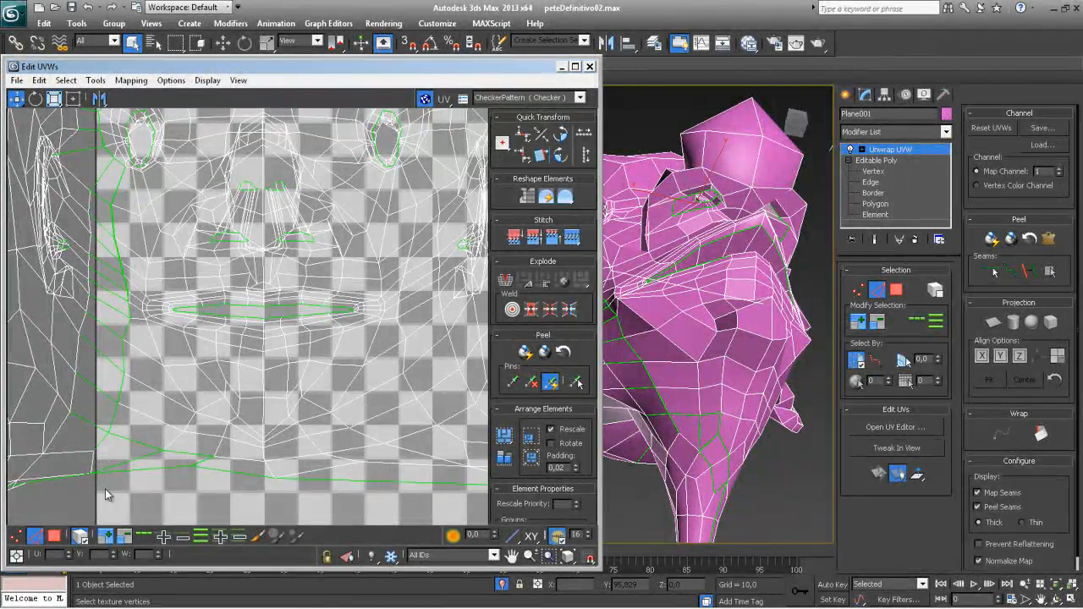
Step: Select the UV element inside the left nostril and move it off the face layout
click(58, 537)
click(687, 203)
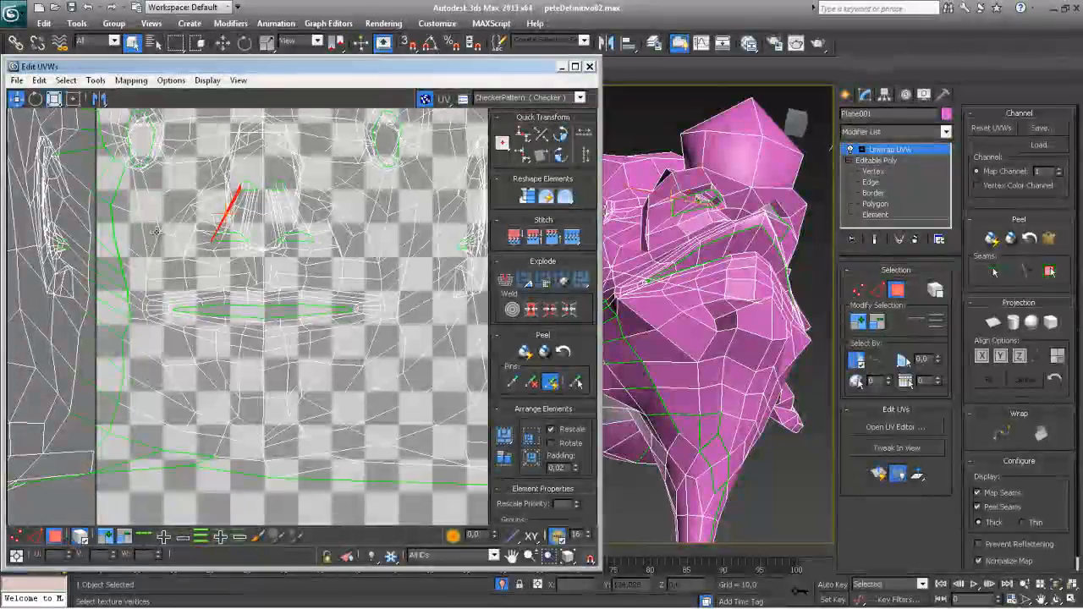
click(247, 196)
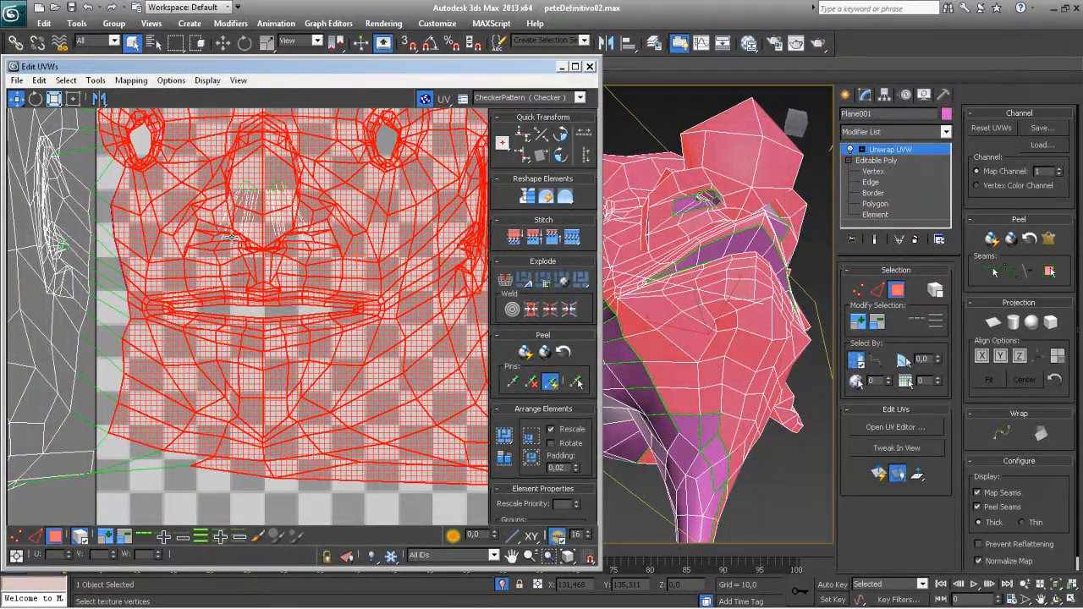
click(224, 241)
scroll(224, 241, down, 3)
scroll(239, 231, down, 2)
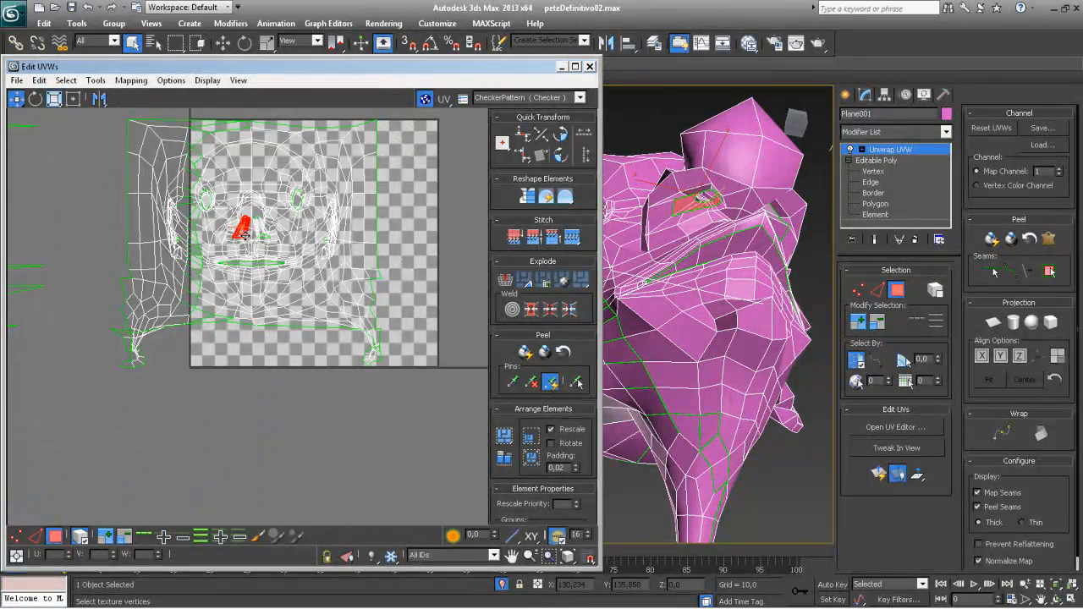
scroll(269, 248, up, 4)
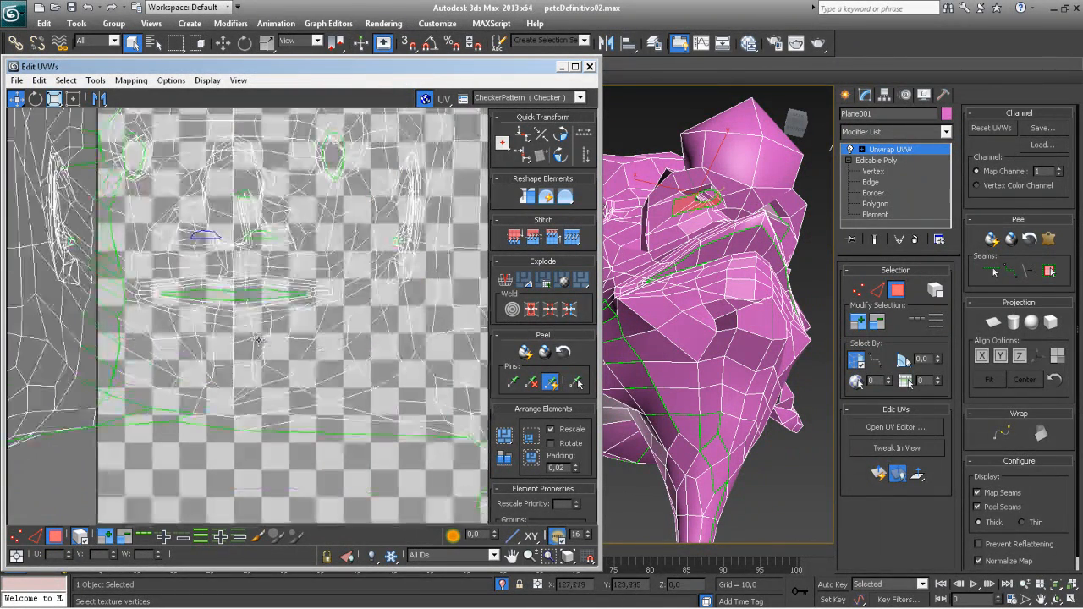
Step: Select the UV element inside the right nostril and move it outside the face layout toward the lower left
click(258, 238)
drag(258, 238, 248, 449)
middle_drag(248, 449, 330, 283)
drag(314, 313, 174, 508)
middle_drag(278, 269, 222, 409)
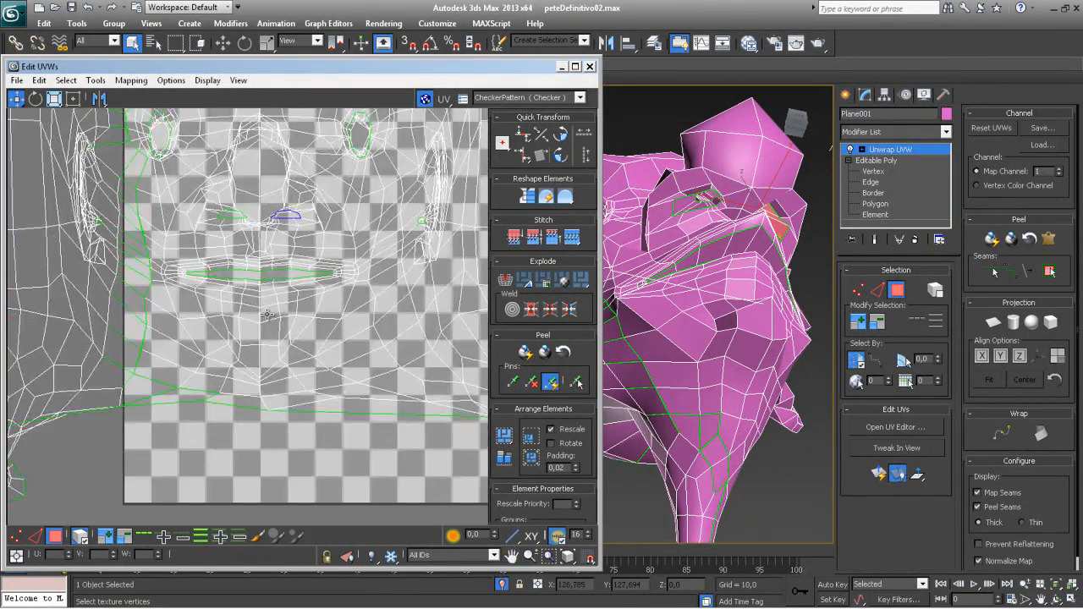
Step: Select the edge loop around the ear canal opening of one ear
middle_drag(281, 221, 220, 350)
middle_drag(267, 310, 143, 306)
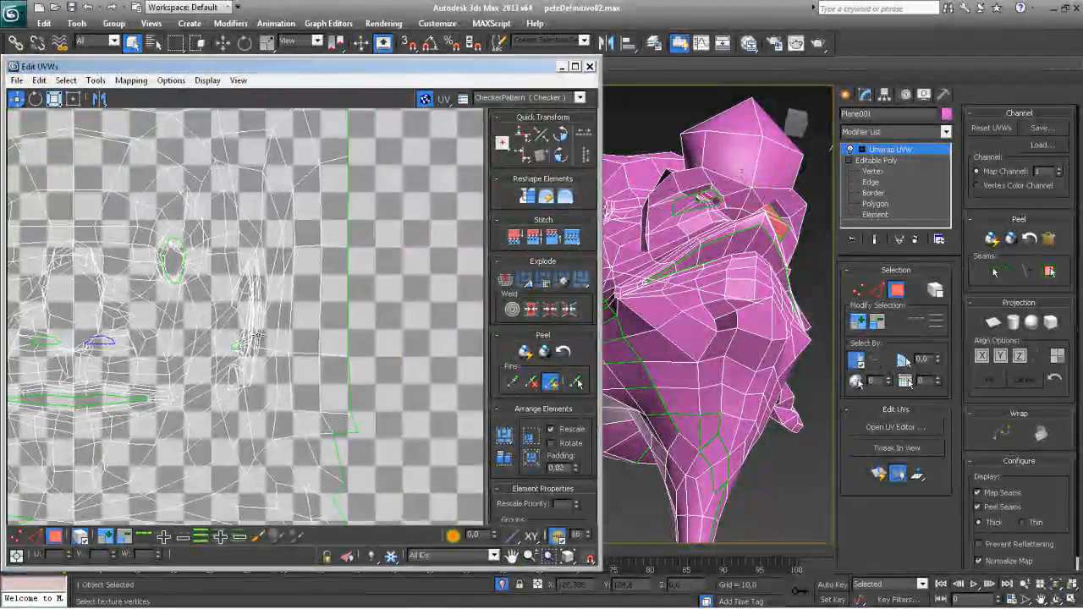
scroll(240, 344, up, 5)
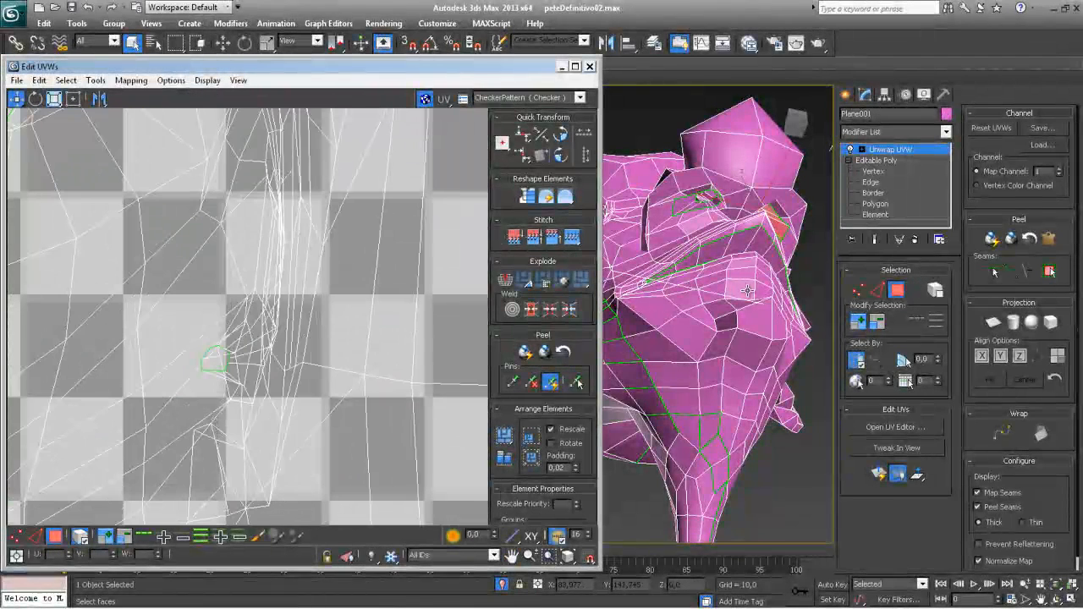
alt+middle_drag(747, 291, 808, 298)
scroll(783, 288, up, 8)
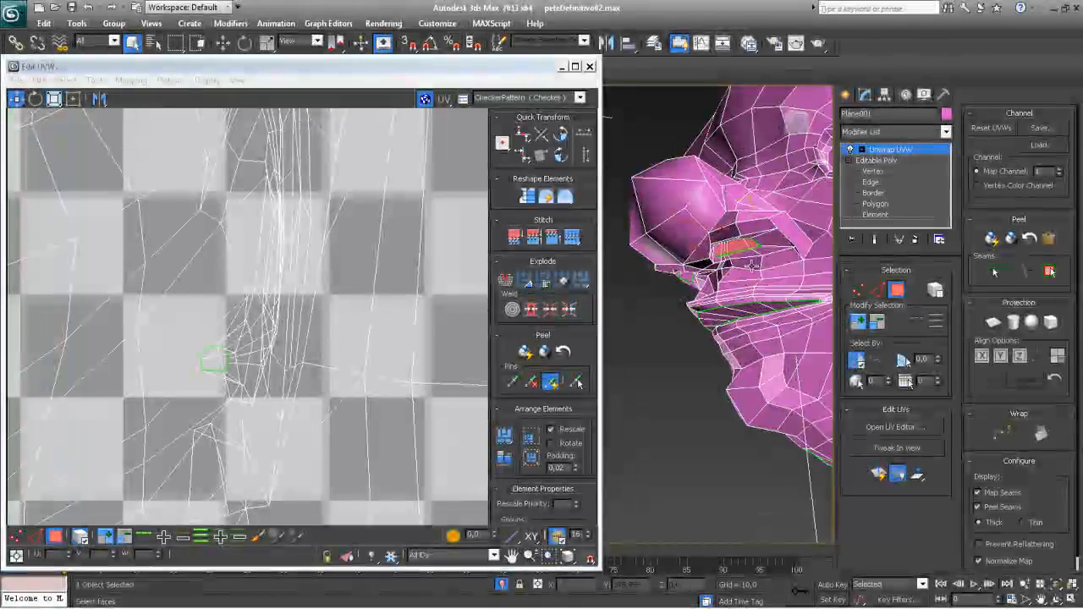
scroll(649, 331, down, 6)
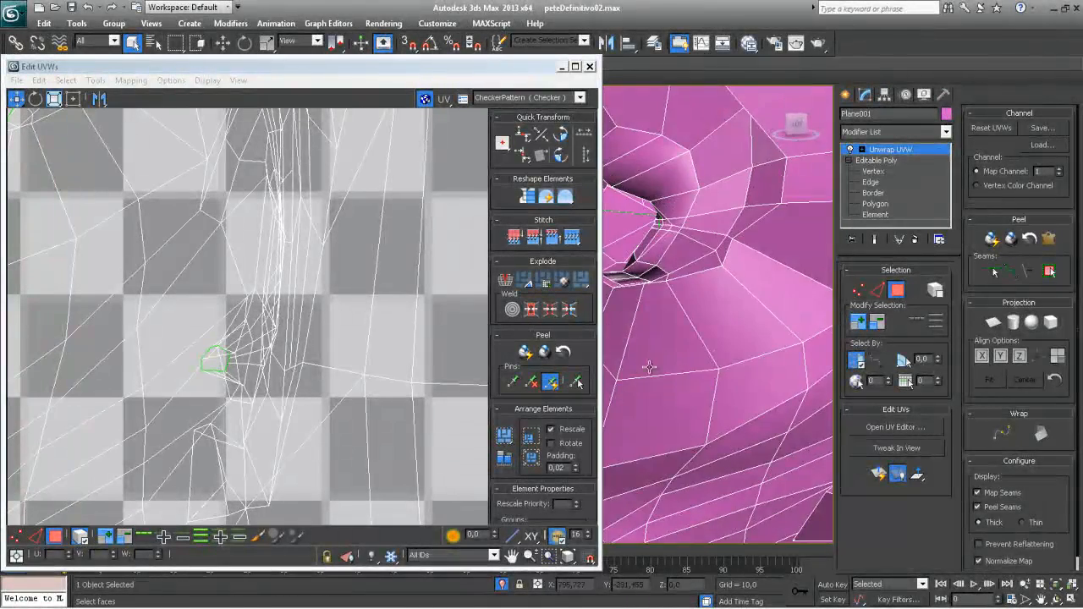
mouse_move(689, 358)
alt+middle_down()
mouse_move(665, 359)
mouse_move(686, 344)
alt+middle_up()
key(2)
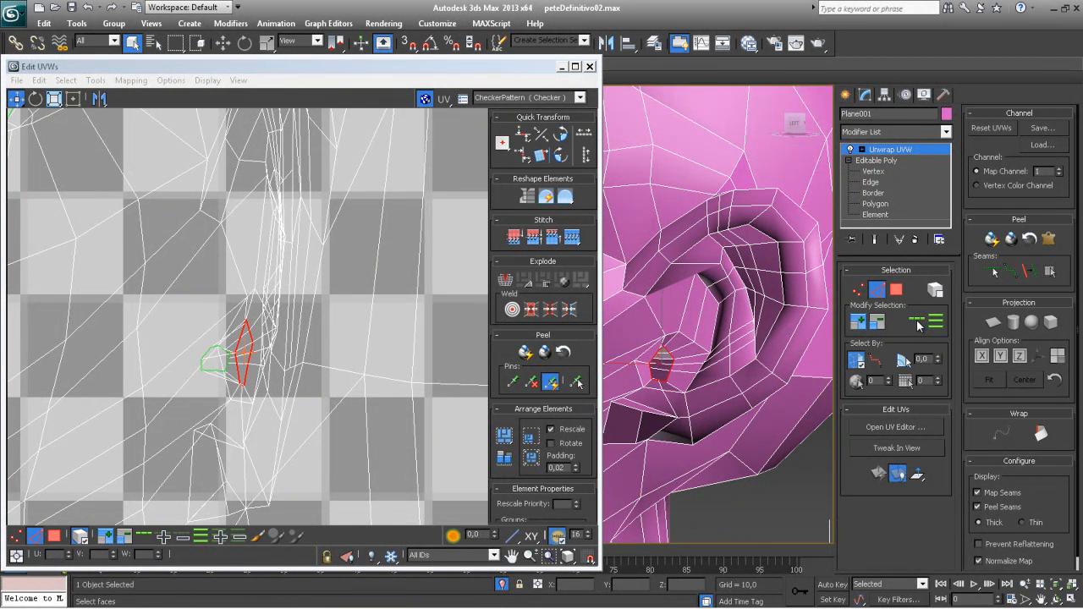
Step: Convert the ear canal edge loop to a peel seam and expand the face selection to that seam
click(1024, 272)
click(898, 290)
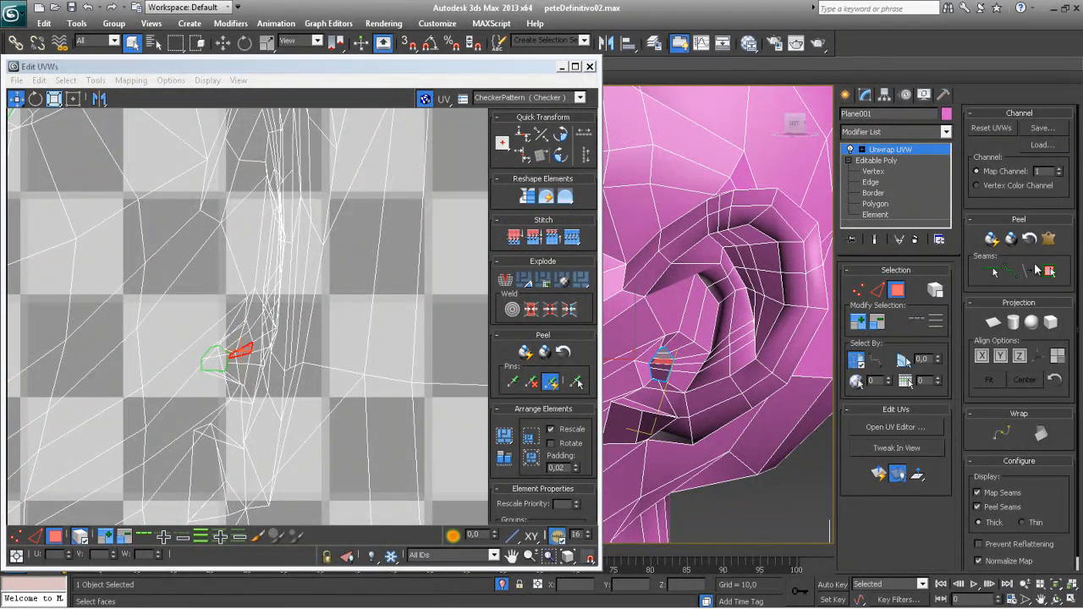
click(1048, 271)
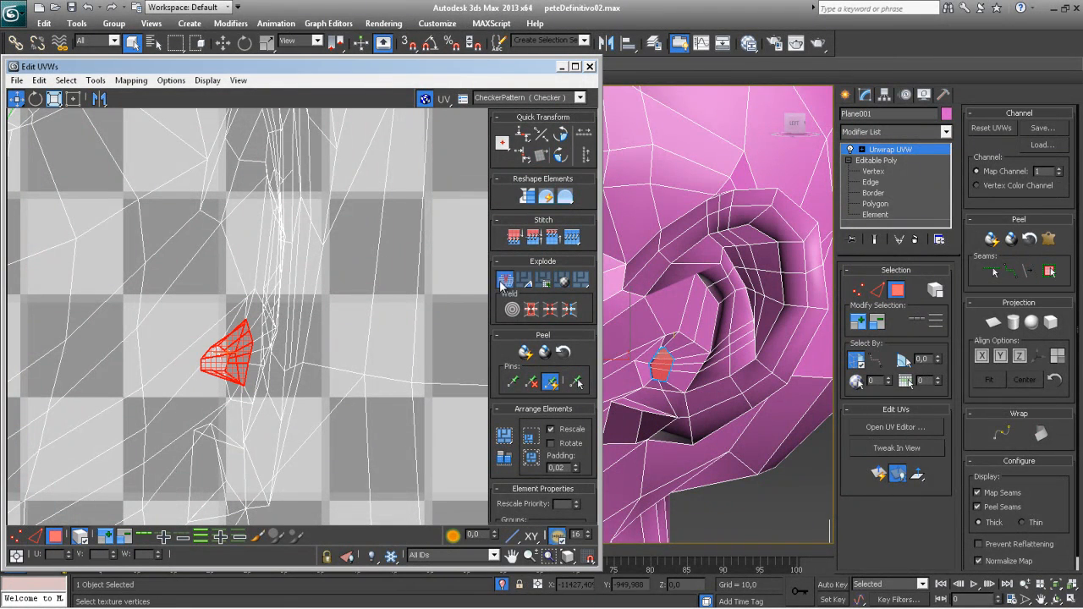
Step: Break the selected ear canal faces off the face UVs and move them to the empty area below the layout
middle_drag(246, 329, 289, 196)
scroll(270, 203, down, 5)
drag(271, 209, 114, 511)
middle_drag(112, 509, 304, 322)
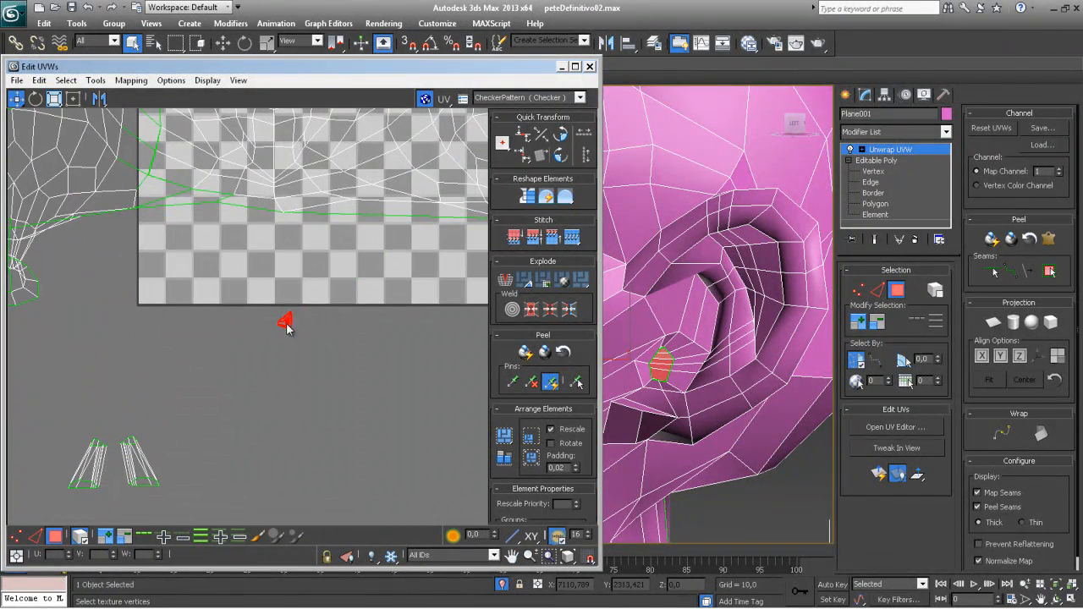
Step: Mark the opposite ear canal's edge loop as a peel seam and select all faces inside it
alt+middle_drag(631, 366, 885, 340)
scroll(722, 337, up, 5)
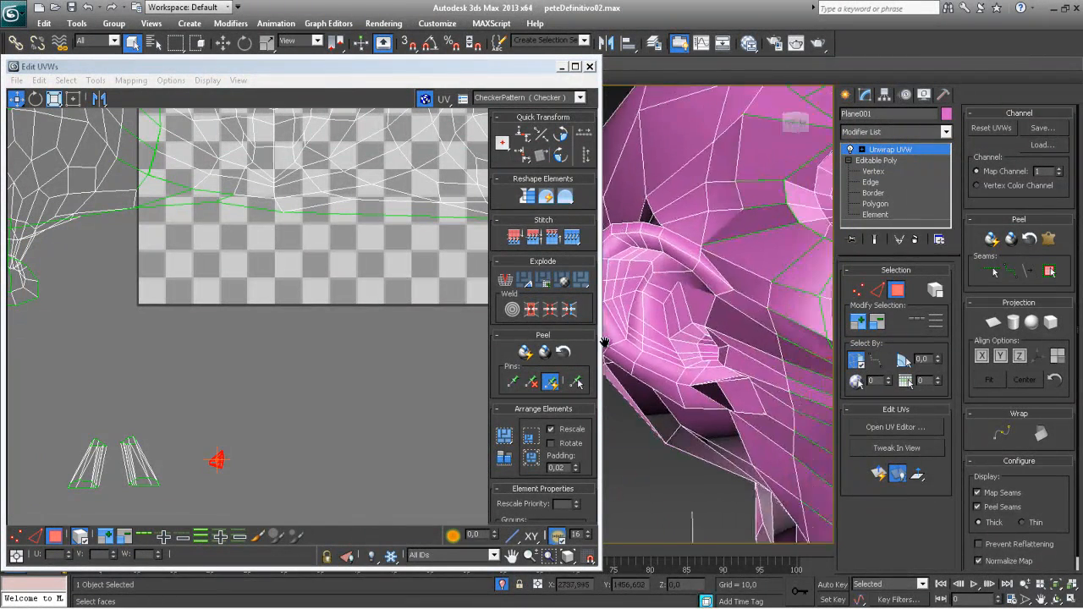
click(878, 291)
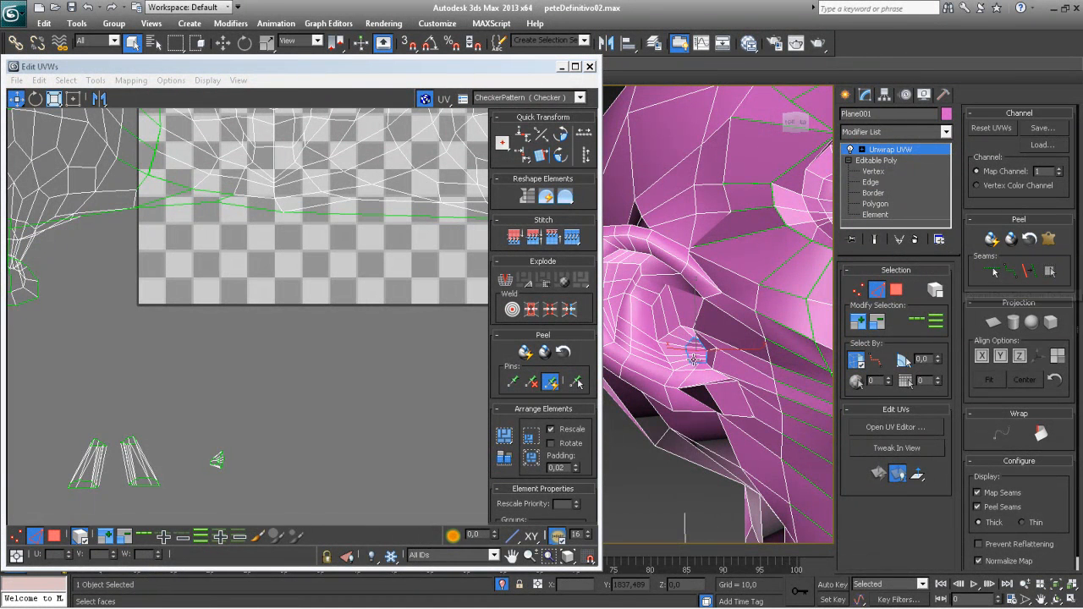
click(896, 290)
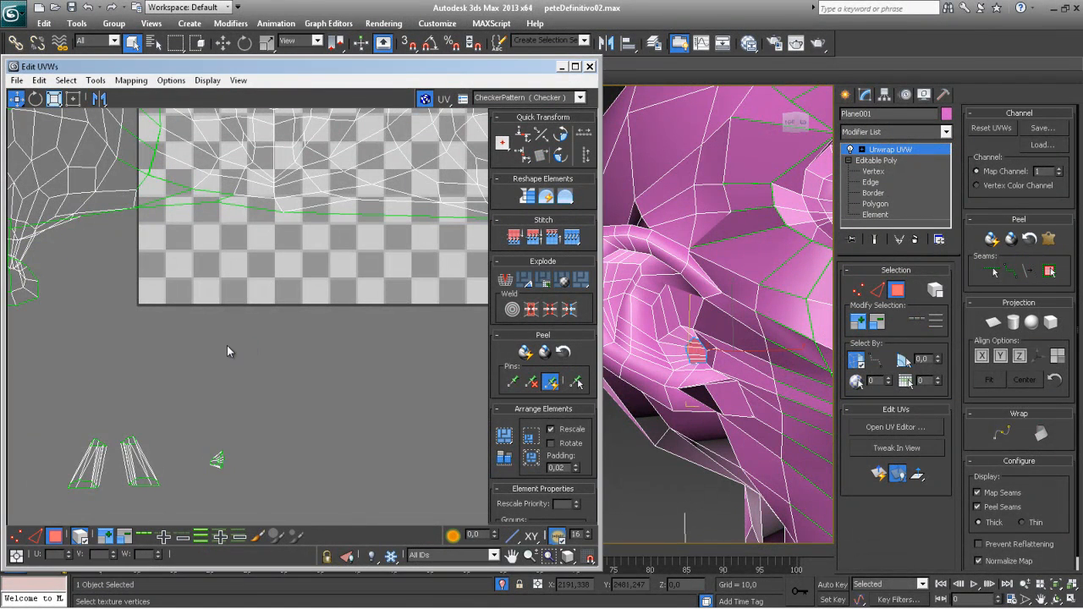
Step: Break the opposite ear canal's UVs and place them beside the first ear canal piece below the layout
middle_drag(360, 275, 272, 357)
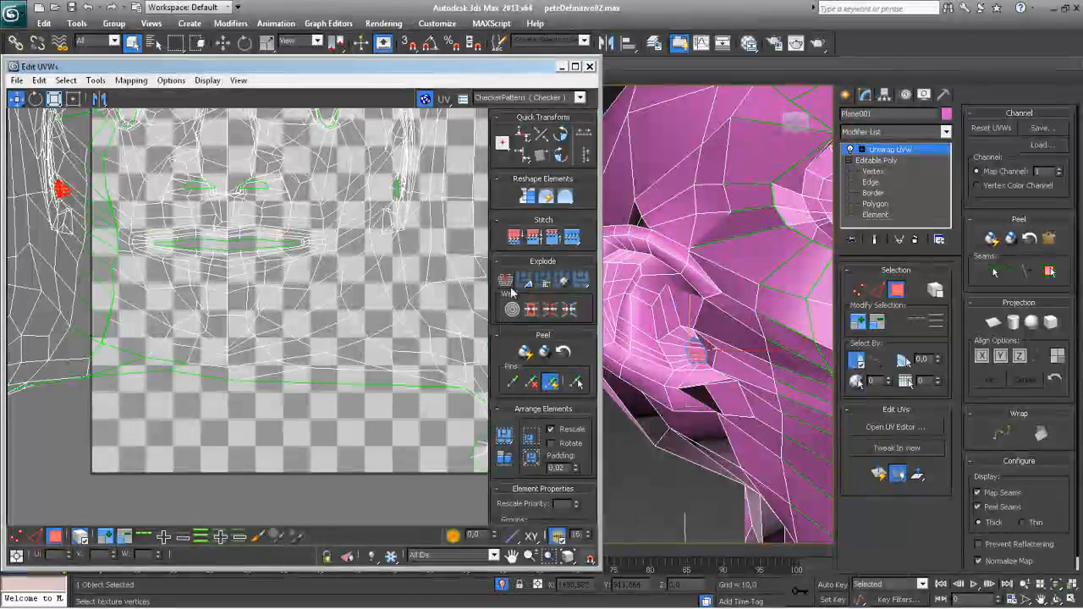
middle_drag(214, 486, 285, 367)
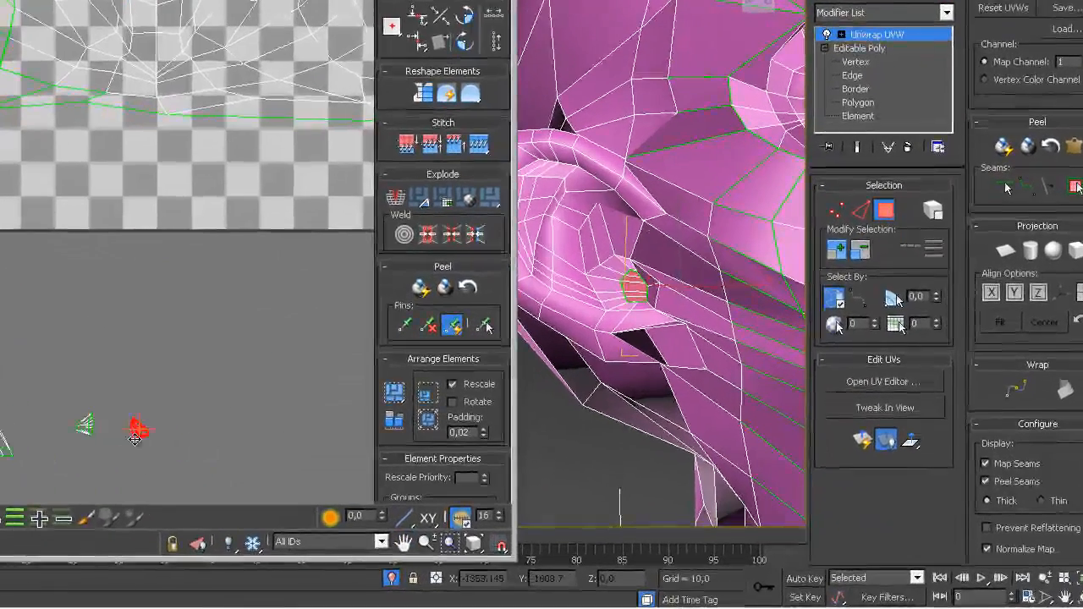
drag(135, 438, 121, 432)
Step: Move the UV editor window aside to uncover the whole head in the viewport
middle_drag(121, 217, 77, 411)
middle_drag(124, 180, 85, 356)
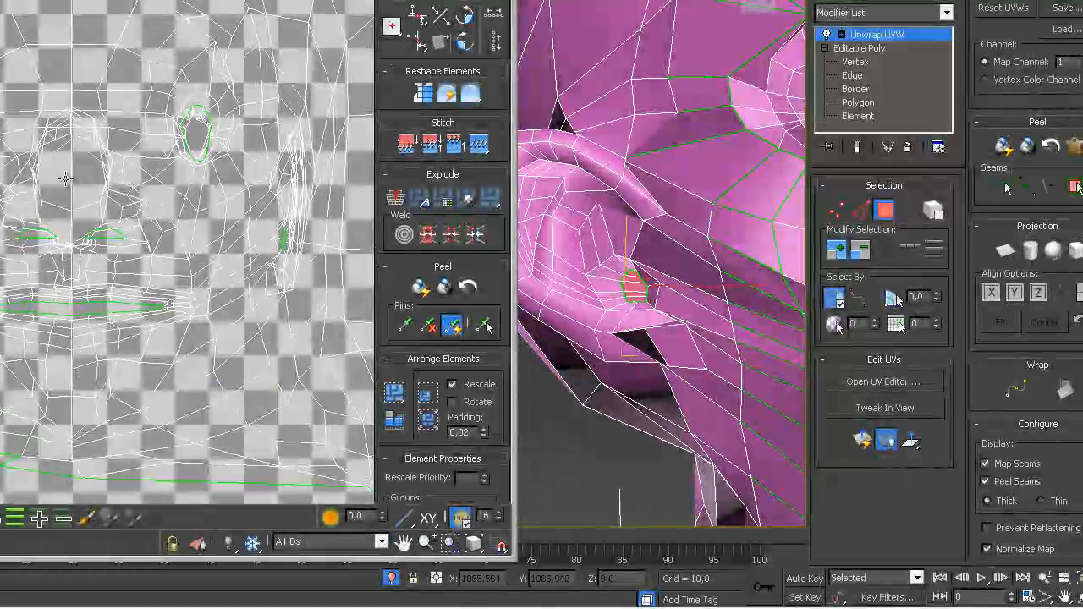
middle_drag(105, 291, 162, 455)
middle_drag(186, 260, 89, 123)
scroll(116, 144, down, 3)
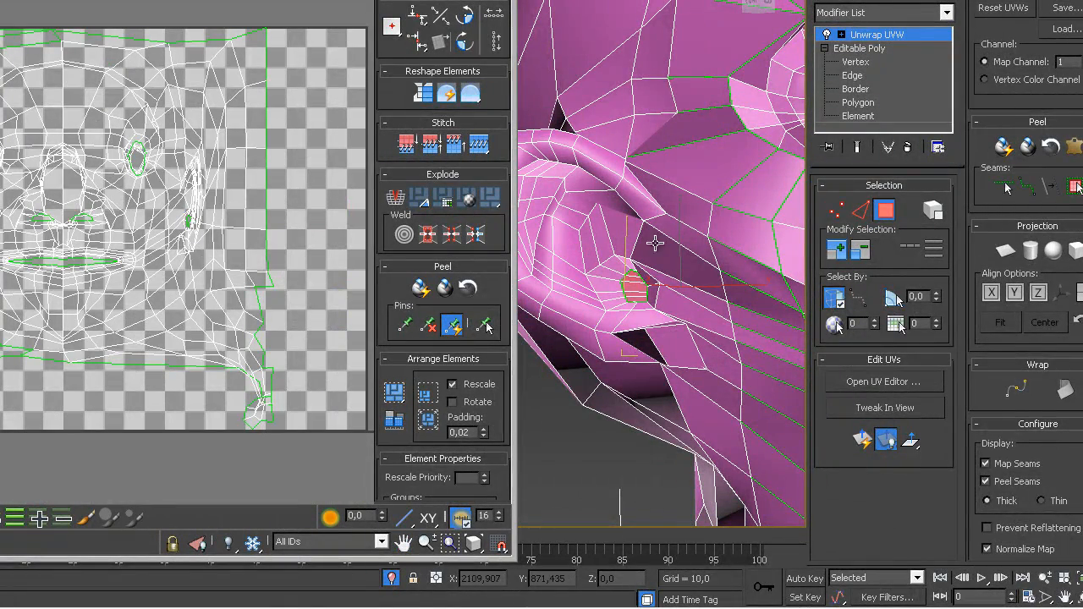
alt+middle_drag(690, 310, 635, 355)
key(z)
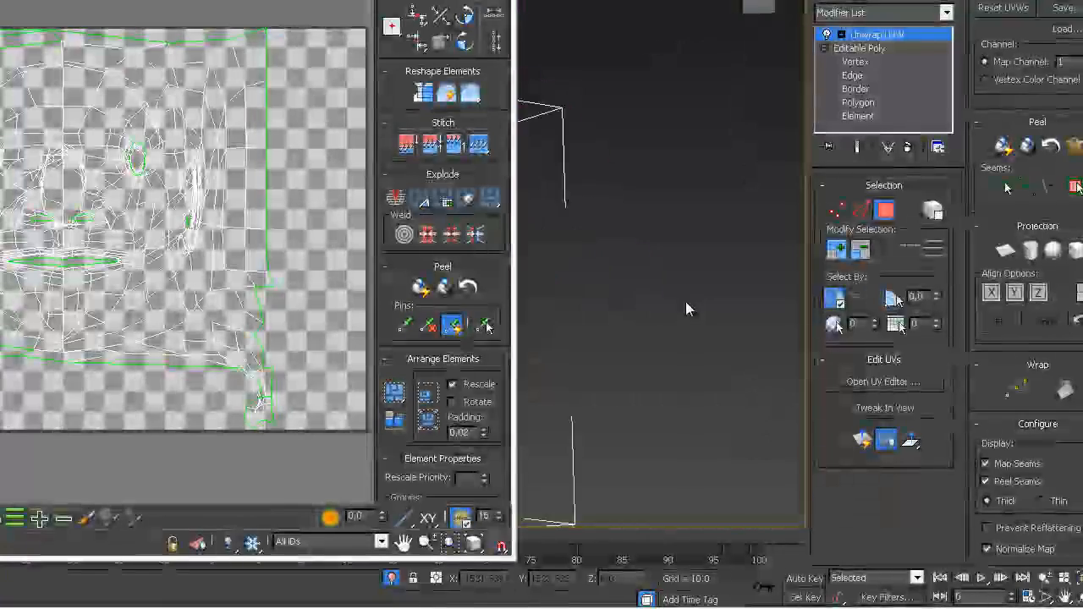
drag(517, 222, 350, 224)
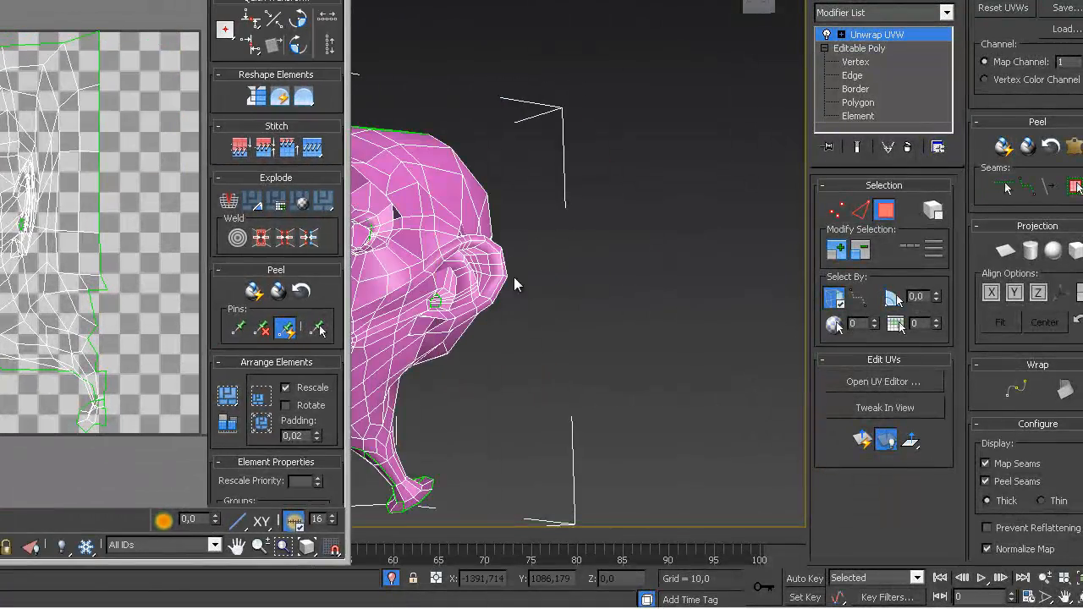
Step: Start a point-to-point peel seam along the front of the ear, from its upper attachment down to the ear canal
alt+middle_drag(433, 221, 410, 279)
scroll(599, 245, up, 5)
scroll(408, 279, down, 4)
key(2)
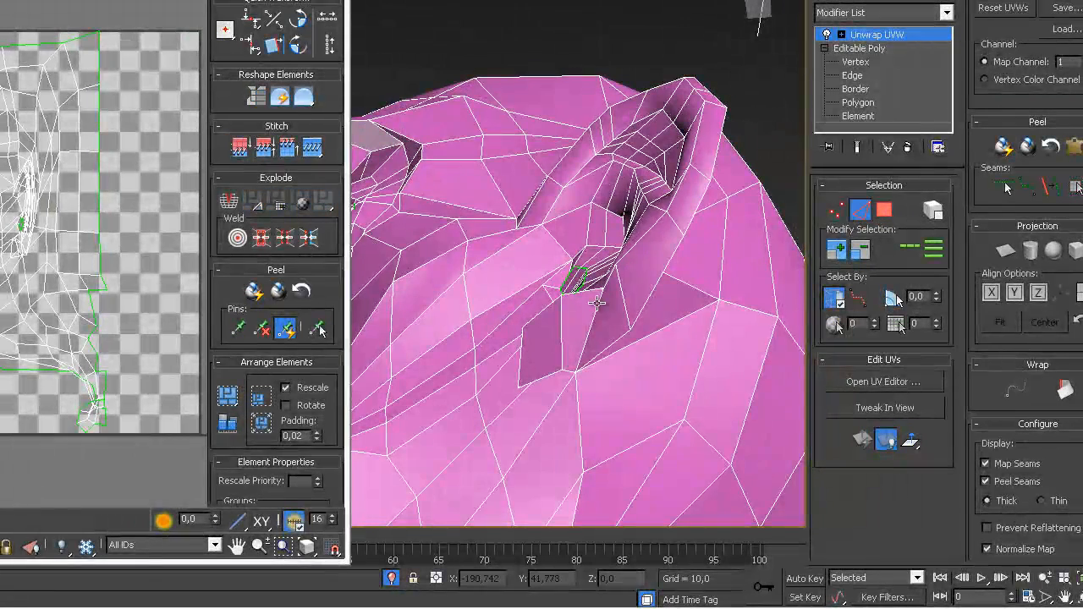
click(831, 213)
alt+middle_drag(607, 273, 572, 345)
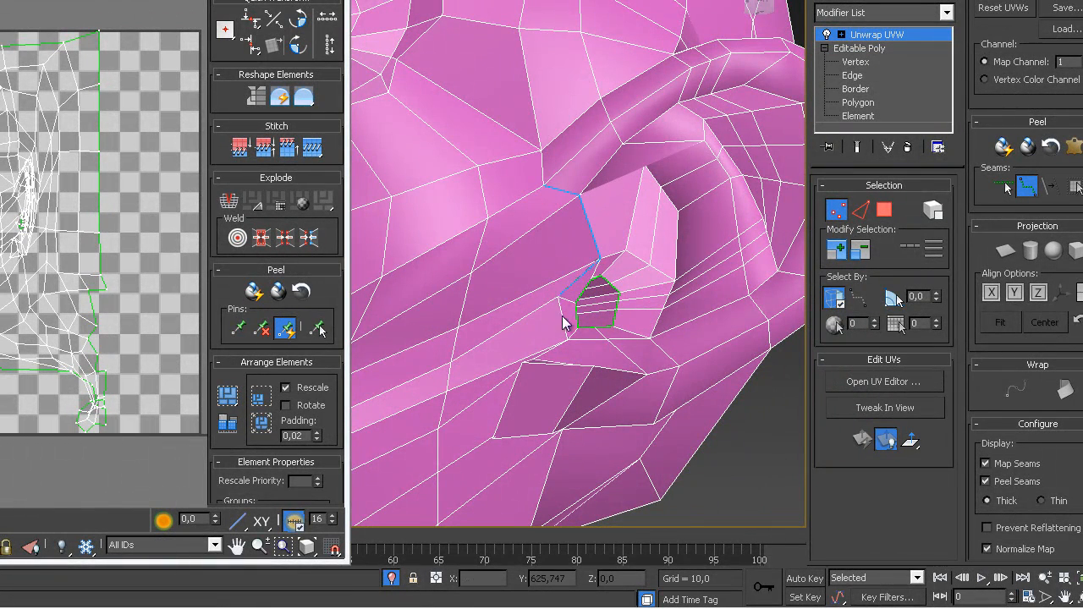
Step: Continue the point-to-point seam past the ear canal toward the underside of the earlobe
alt+middle_drag(563, 340, 650, 374)
alt+middle_drag(640, 332, 599, 247)
middle_drag(548, 414, 604, 333)
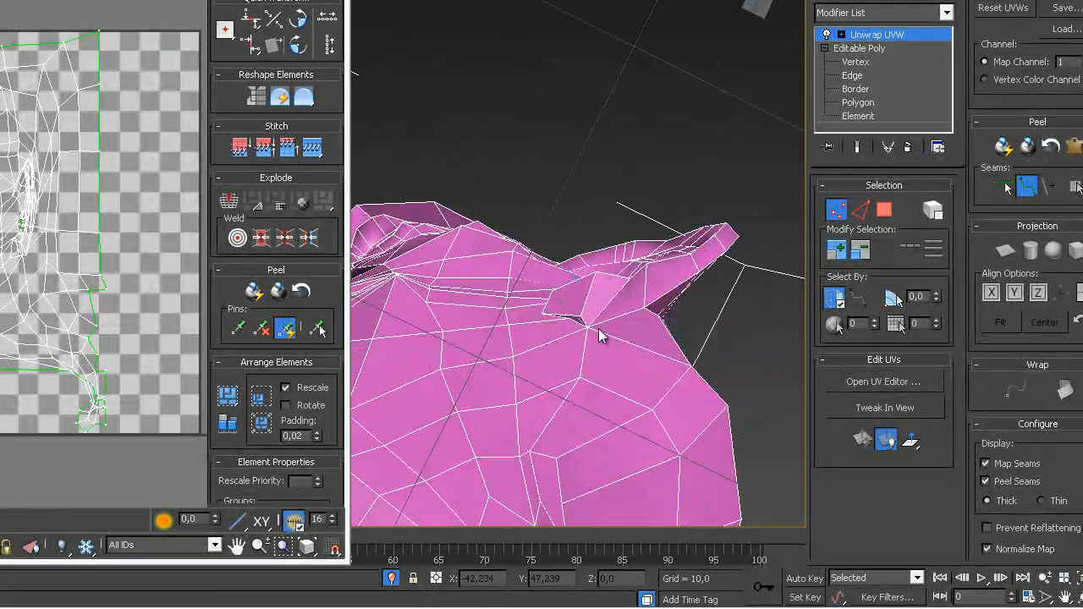
scroll(590, 331, up, 2)
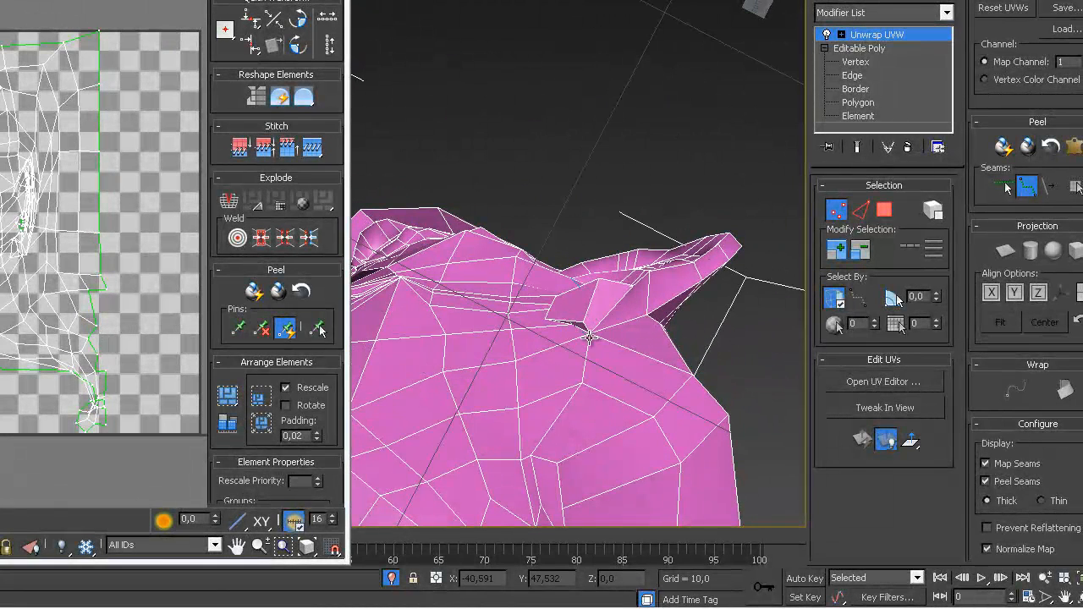
alt+middle_drag(591, 336, 627, 292)
alt+middle_drag(602, 359, 620, 300)
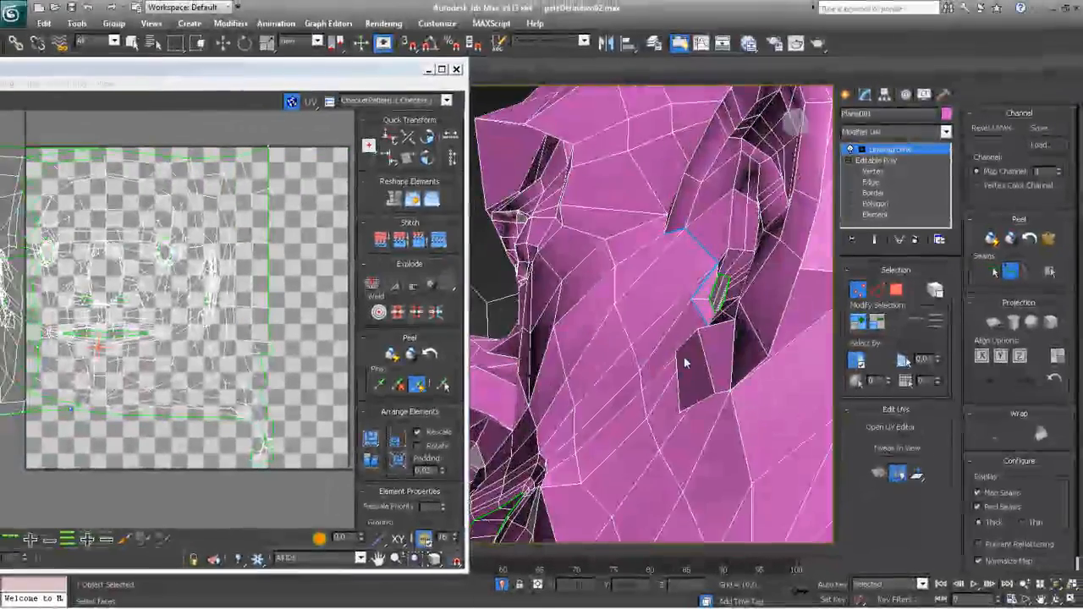
Step: Extend the seam up behind the ear and over its top toward the starting point in front
alt+middle_drag(685, 362, 649, 313)
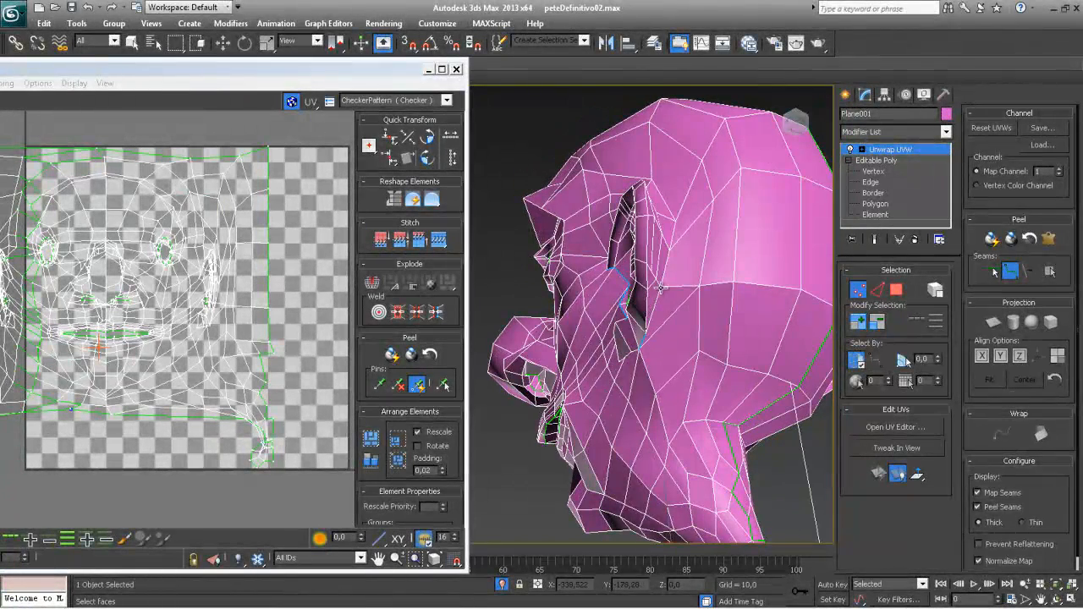
alt+middle_drag(666, 294, 687, 379)
alt+middle_drag(691, 442, 641, 350)
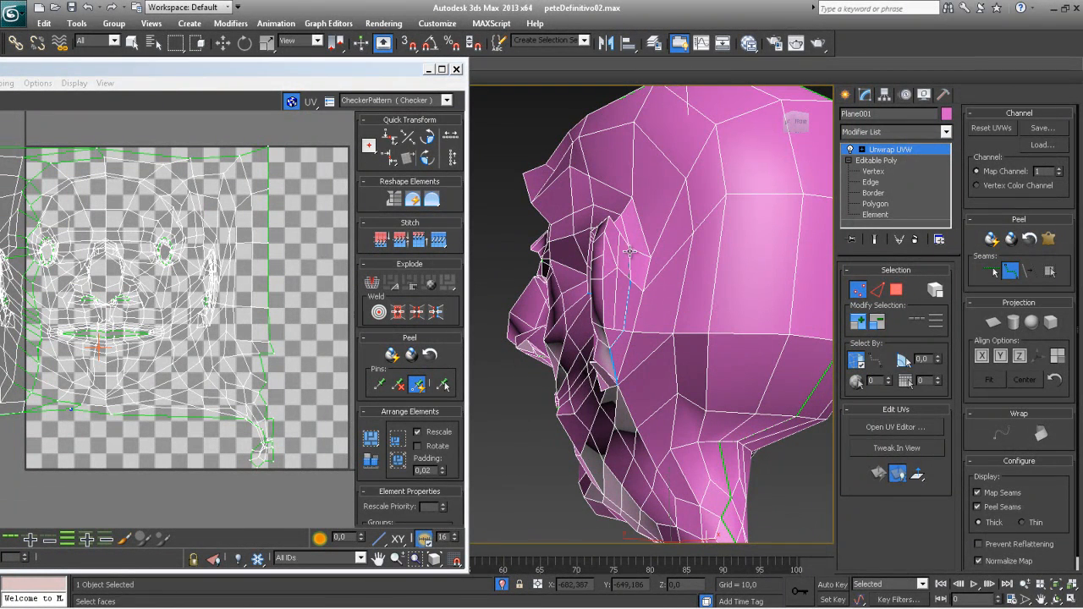
alt+middle_drag(630, 251, 622, 344)
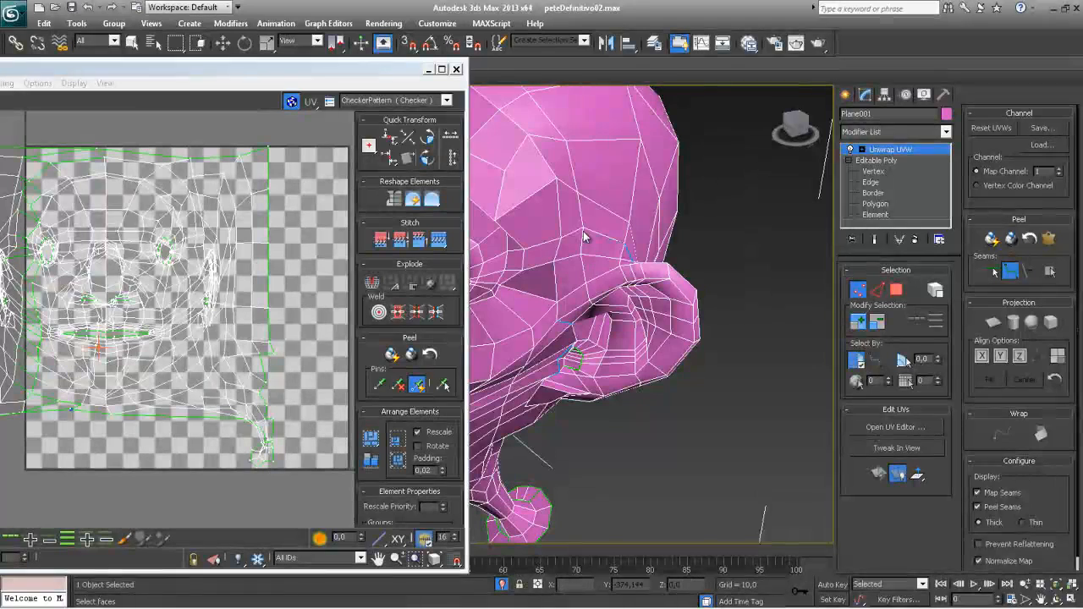
alt+middle_drag(622, 270, 605, 310)
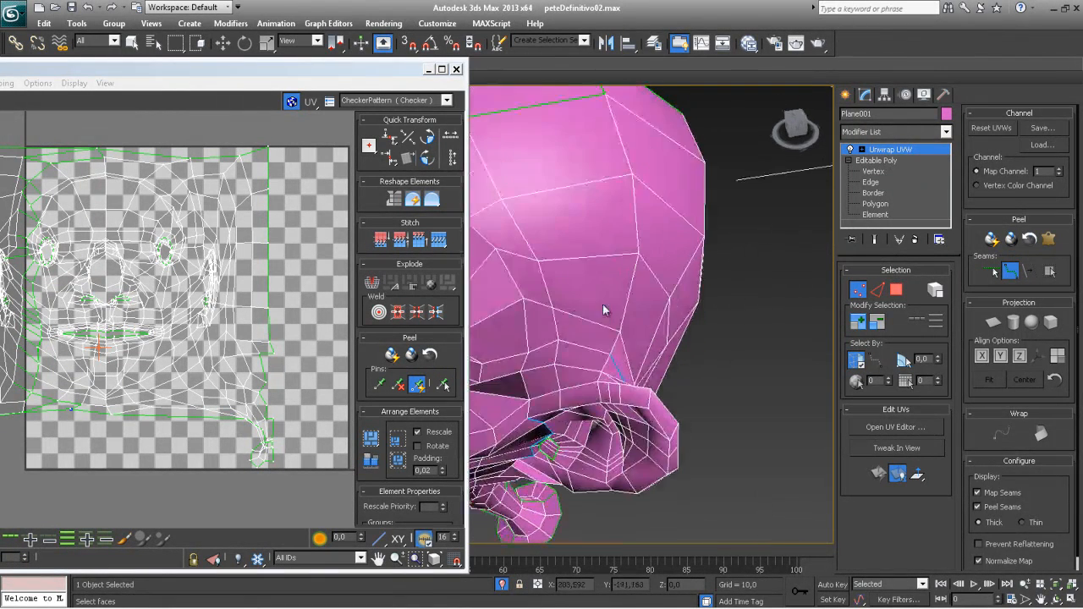
alt+middle_drag(619, 373, 620, 319)
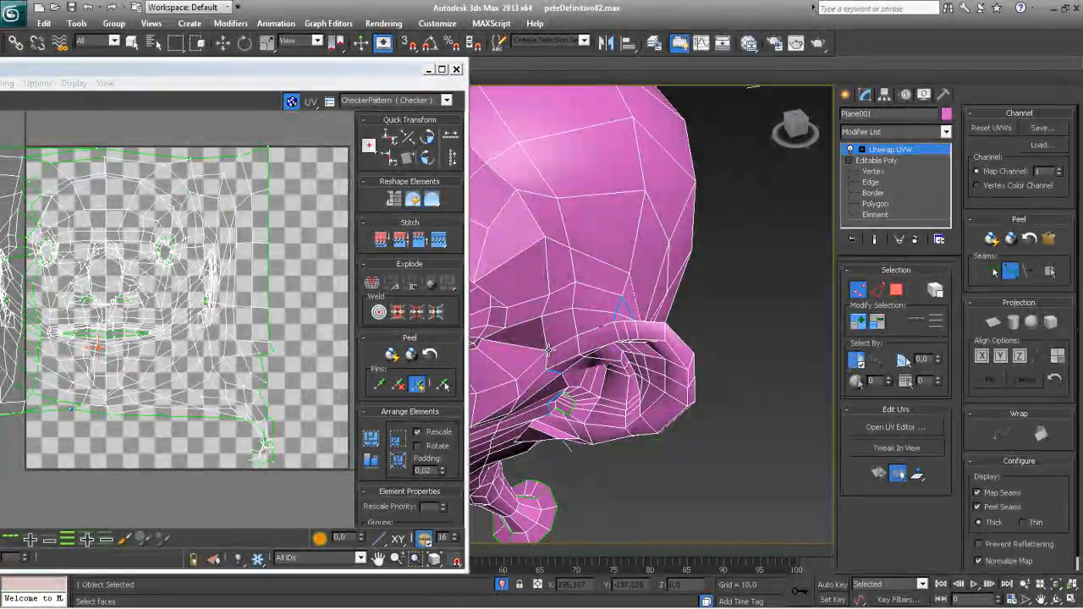
Step: Draw a point-to-point peel seam down the front of the opposite ear, passing its ear canal
alt+middle_drag(582, 378, 792, 390)
alt+middle_drag(660, 391, 717, 396)
alt+middle_drag(655, 367, 591, 343)
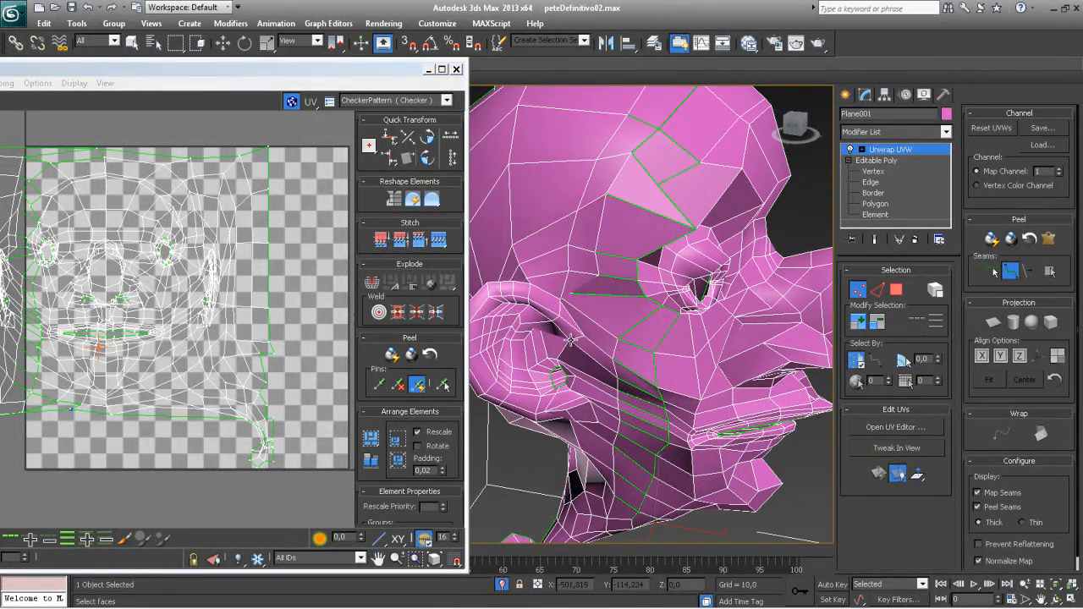
click(572, 375)
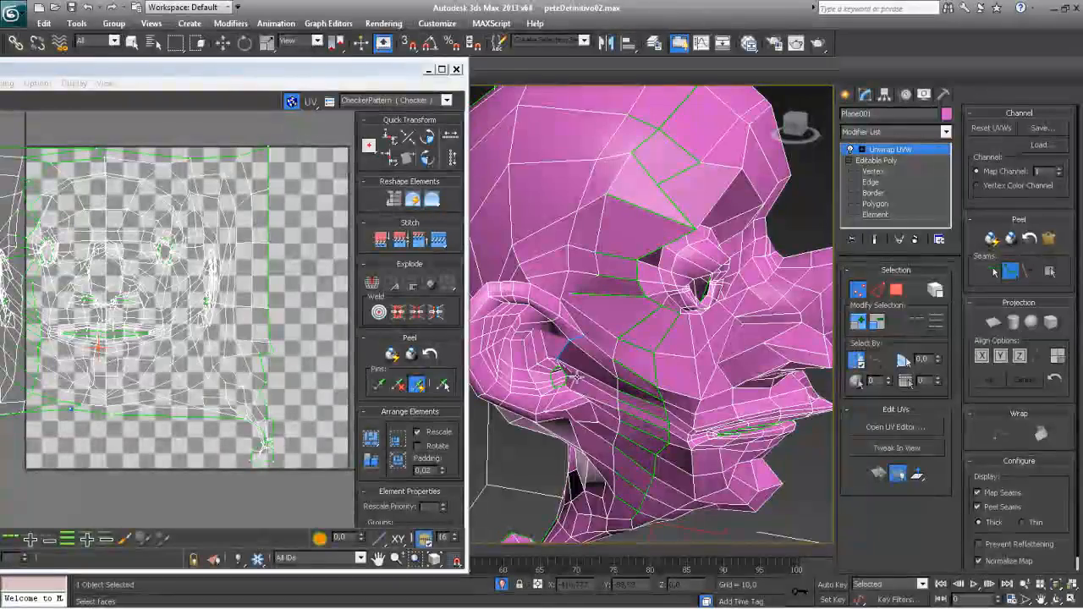
alt+middle_drag(576, 398, 603, 360)
scroll(665, 357, up, 3)
middle_drag(667, 439, 640, 386)
scroll(646, 346, down, 2)
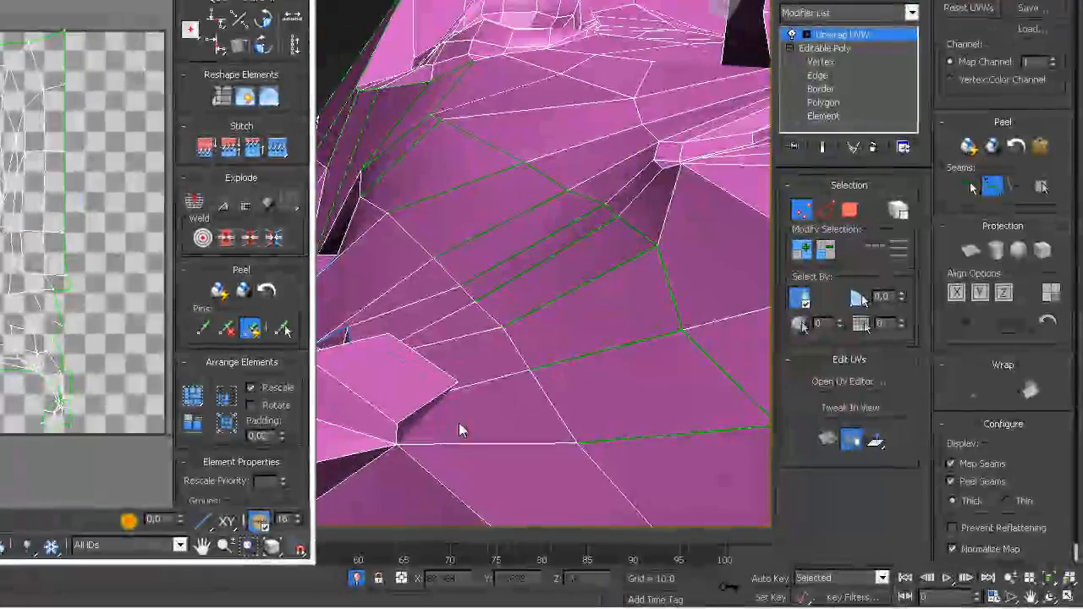
Step: Continue the opposite ear's seam around the underside of its earlobe
alt+middle_drag(459, 423, 449, 465)
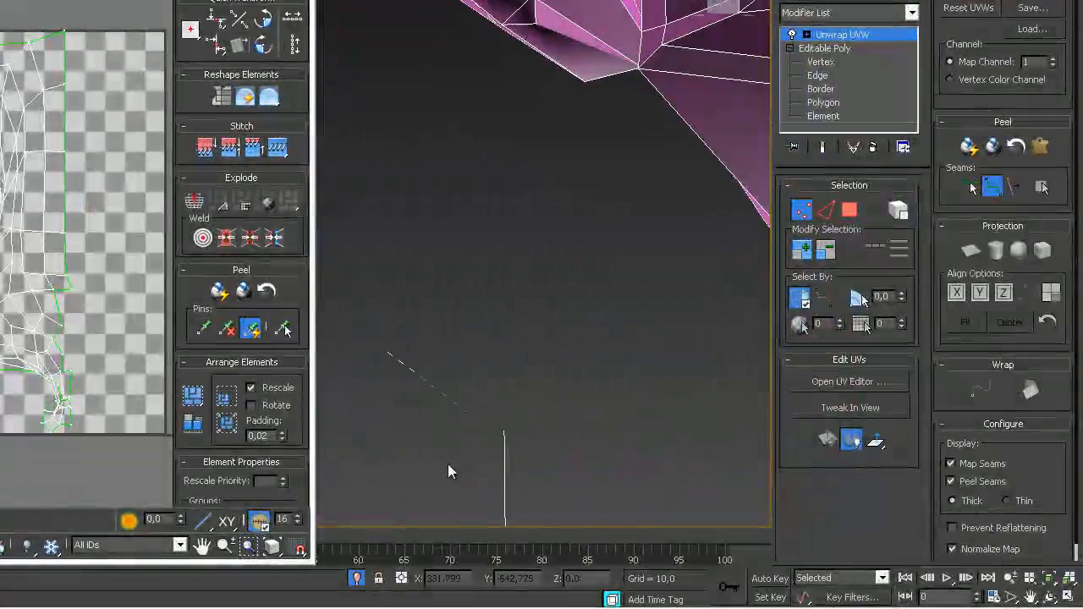
alt+middle_drag(680, 235, 697, 259)
key(alt+x)
mouse_move(555, 348)
alt+middle_down()
mouse_move(645, 350)
mouse_move(428, 242)
mouse_move(449, 269)
mouse_move(474, 244)
mouse_move(509, 245)
mouse_move(652, 182)
mouse_move(609, 179)
mouse_move(630, 292)
alt+middle_up()
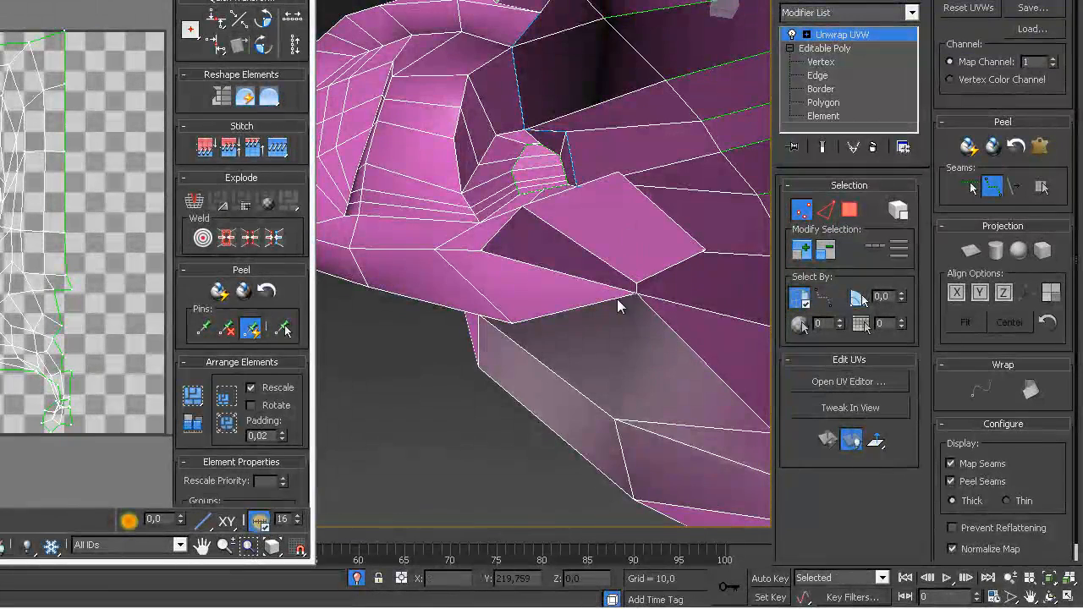
alt+middle_drag(561, 305, 520, 305)
alt+middle_drag(496, 271, 561, 310)
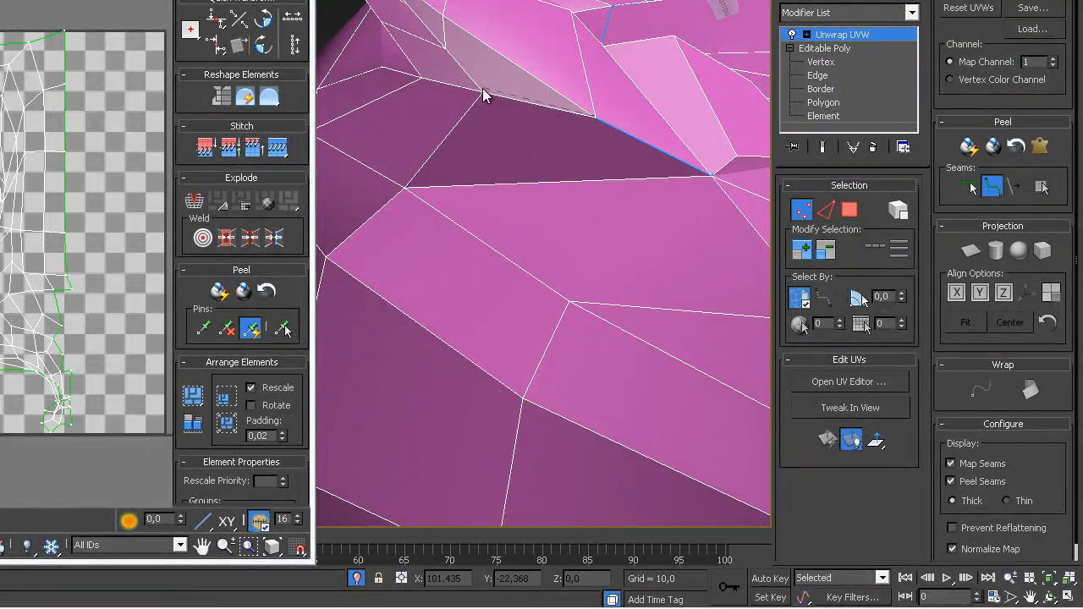
Step: Extend the opposite ear's peel seam from beneath the earlobe up behind the ear to its top
click(480, 92)
alt+middle_drag(481, 92, 495, 292)
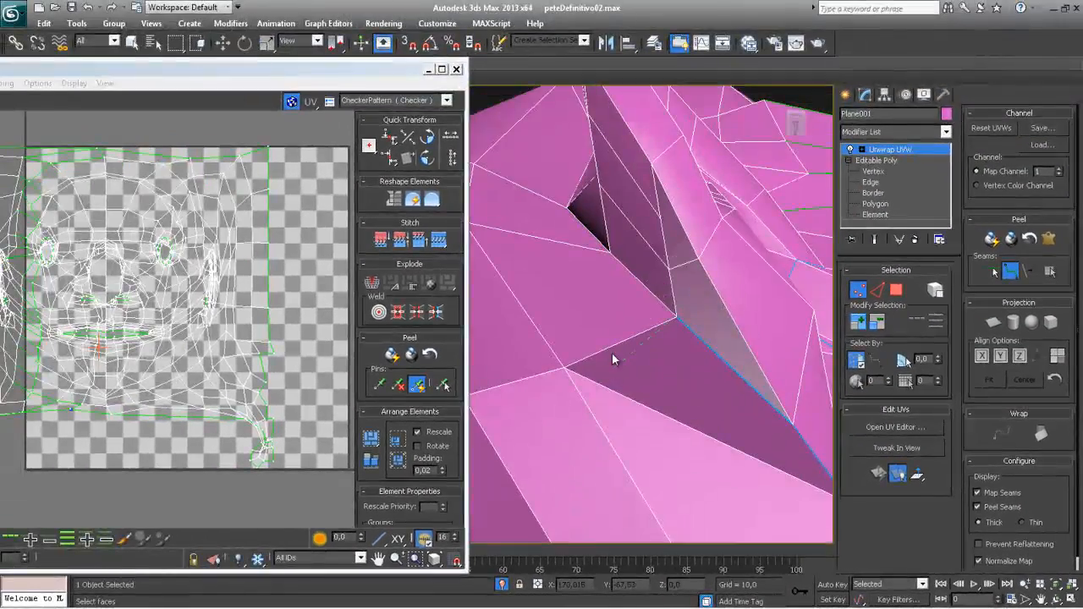
alt+middle_drag(612, 353, 677, 300)
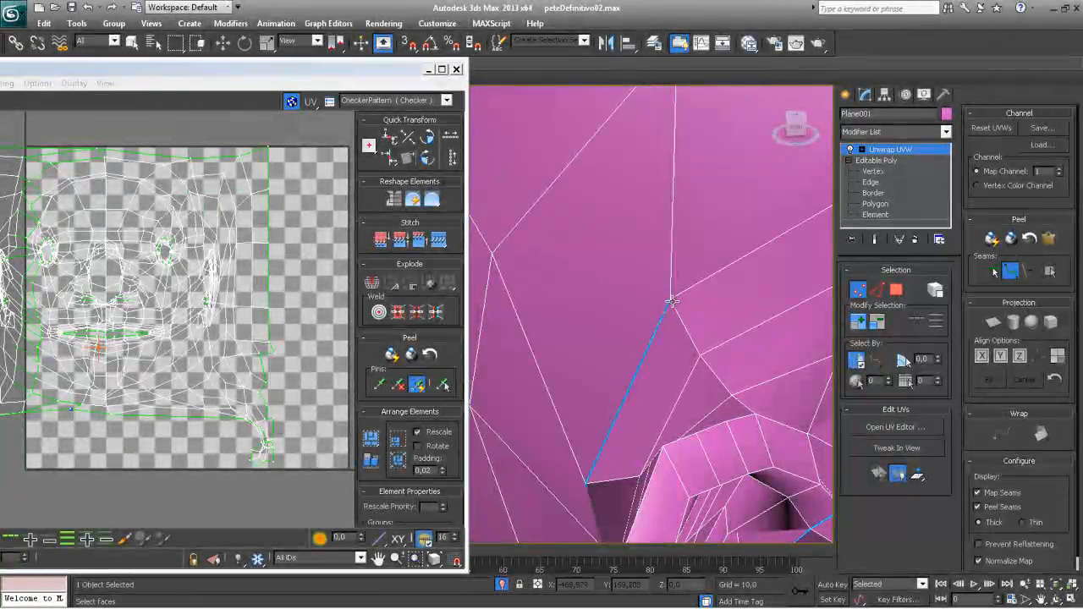
scroll(666, 347, down, 7)
alt+middle_drag(643, 351, 728, 322)
alt+middle_drag(556, 334, 651, 328)
scroll(663, 327, up, 5)
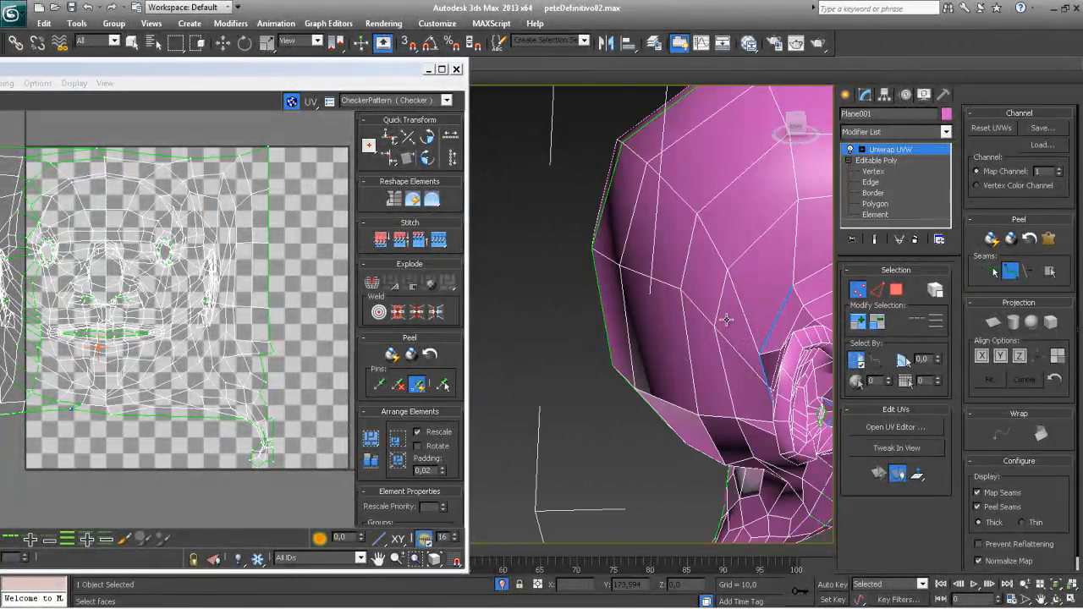
alt+middle_drag(726, 319, 641, 333)
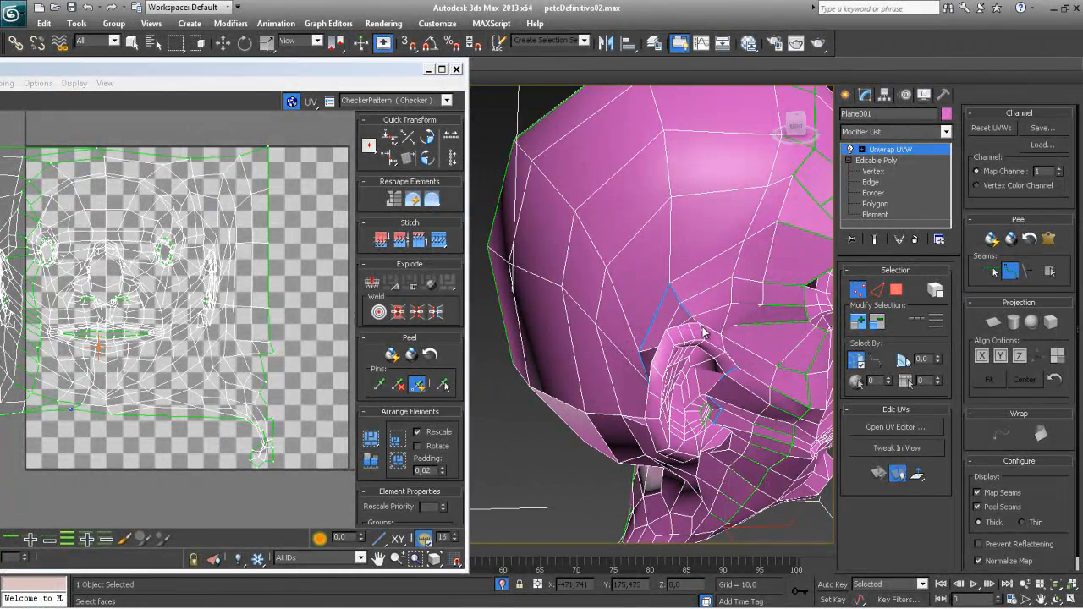
Step: Complete the ear's peel seam over its top and down the front to the starting point beside the ear canal
alt+middle_drag(722, 336, 631, 339)
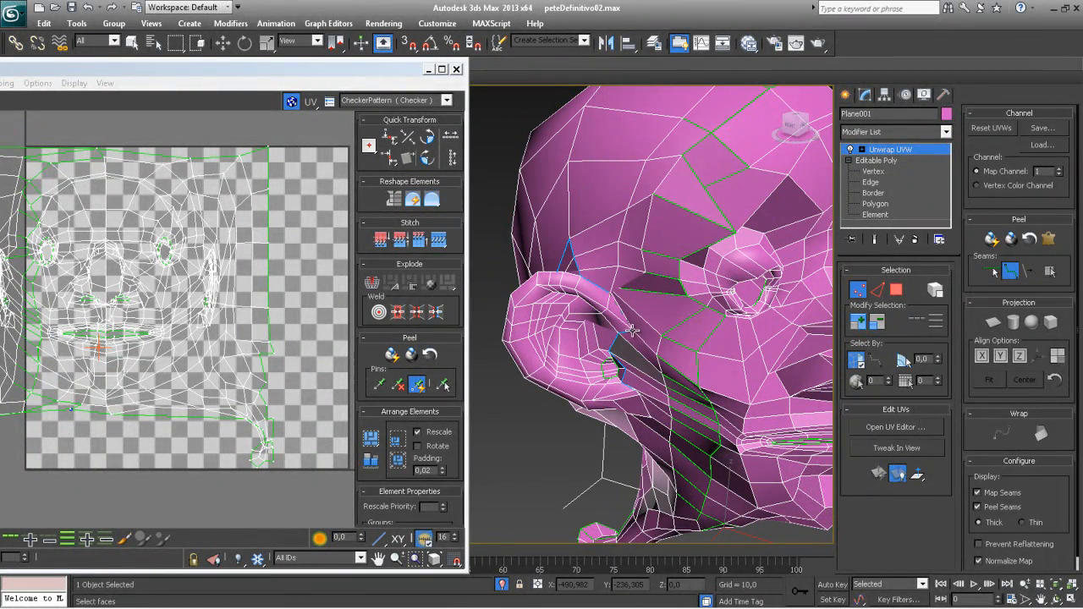
mouse_move(645, 356)
alt+middle_down()
mouse_move(669, 343)
mouse_move(572, 356)
mouse_move(653, 359)
alt+middle_up()
scroll(664, 347, up, 3)
scroll(654, 361, down, 2)
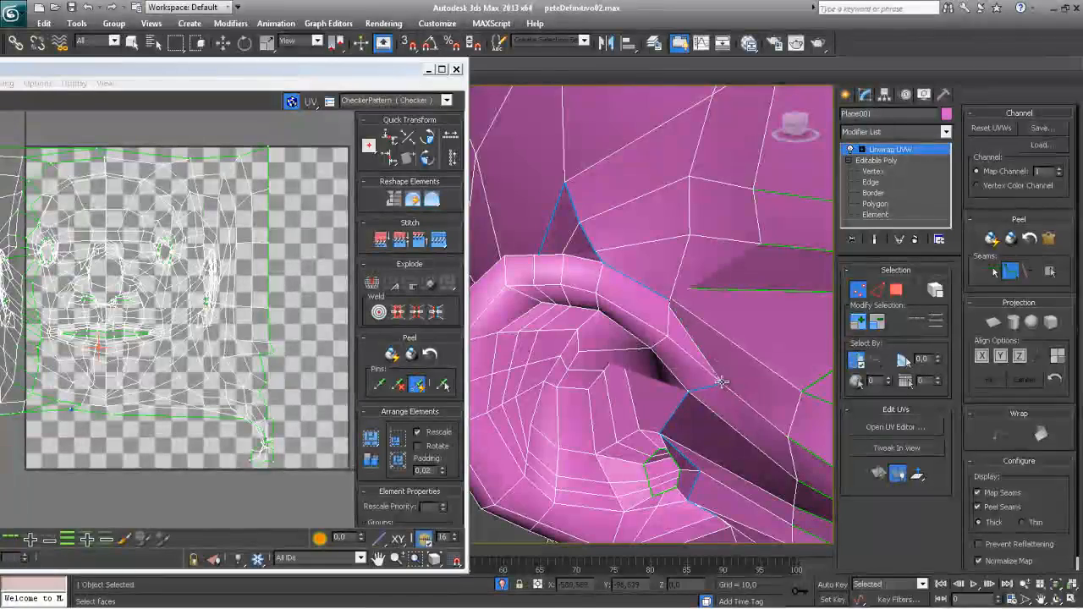
alt+middle_drag(720, 381, 572, 309)
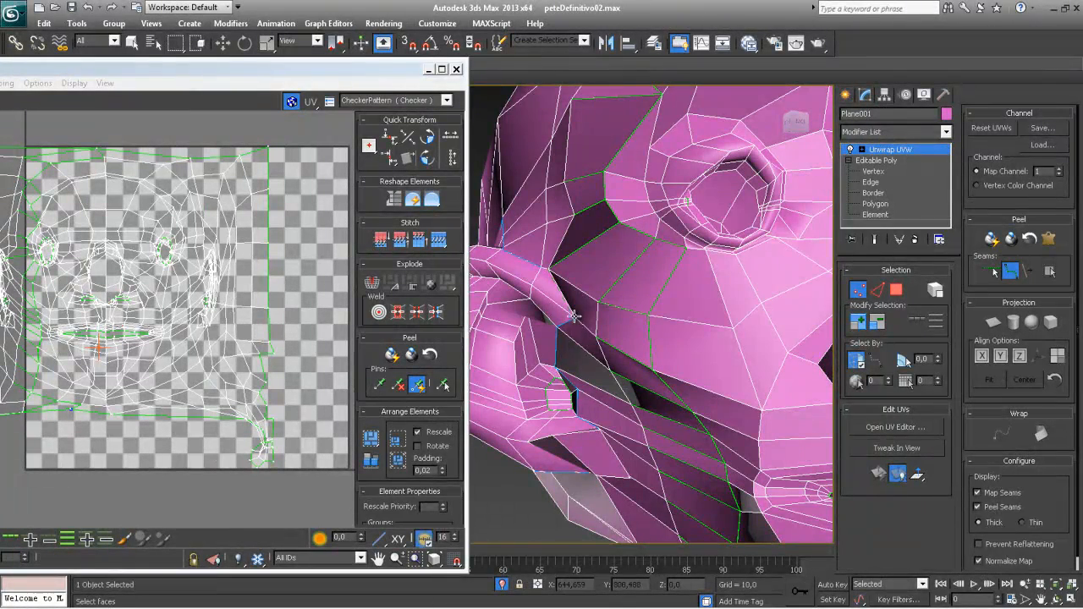
scroll(611, 349, up, 3)
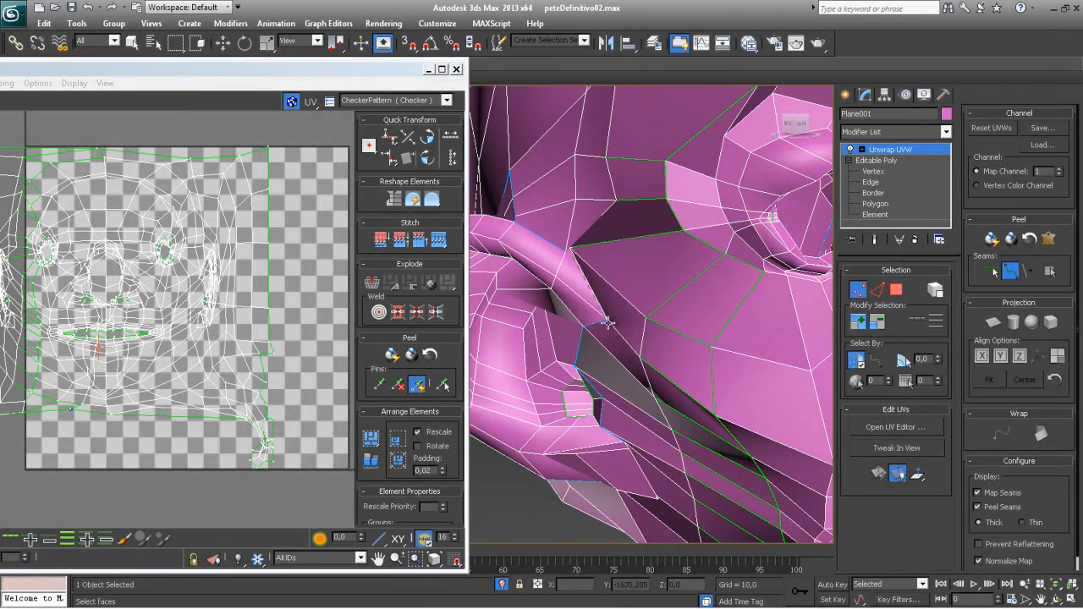
scroll(641, 372, down, 10)
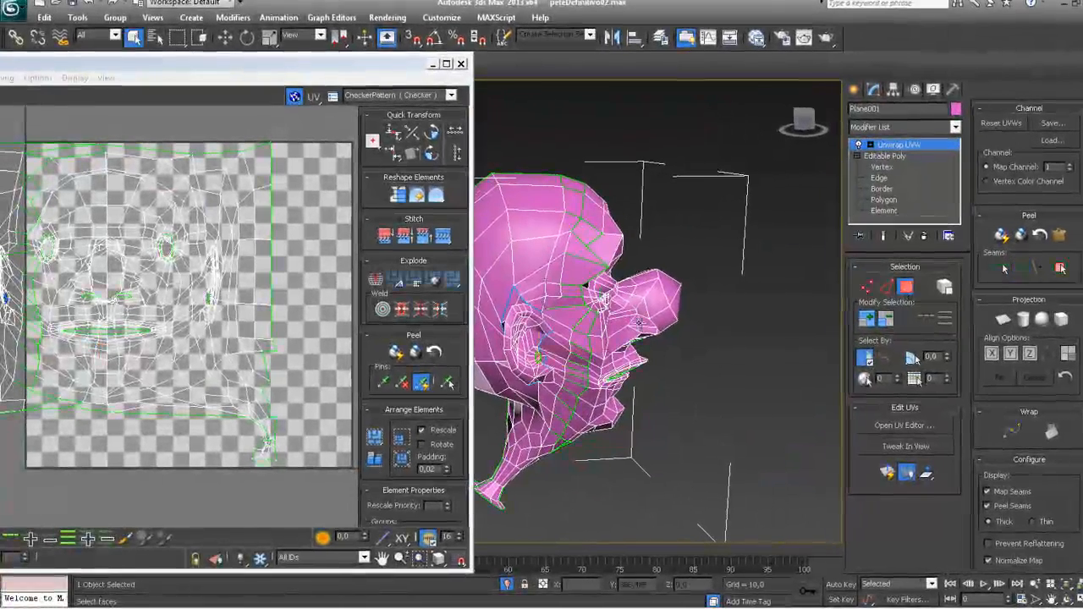
Step: Expand the ear's face selection to its peel seams, break its UVs off and move them beyond the layout's left side
click(1060, 269)
alt+middle_drag(693, 355, 499, 362)
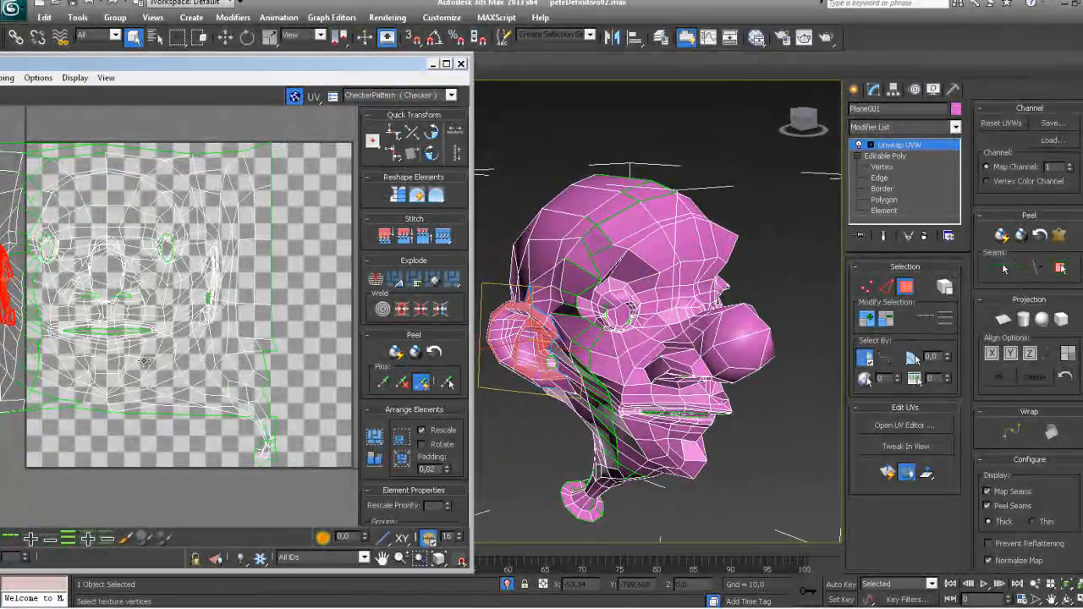
middle_drag(144, 361, 238, 353)
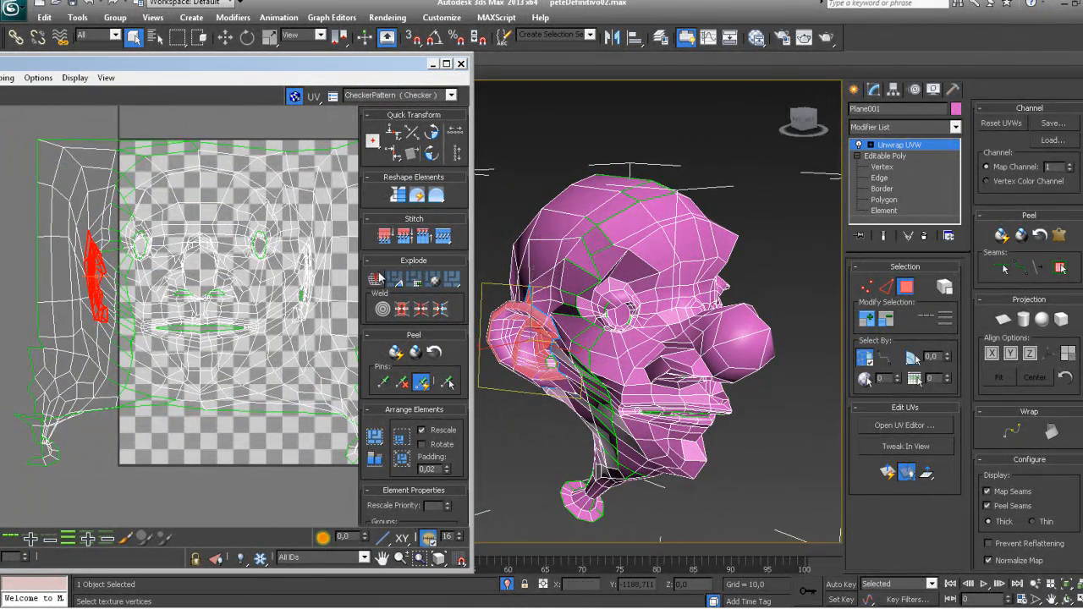
drag(98, 273, 15, 197)
middle_drag(121, 270, 295, 289)
drag(188, 226, 127, 257)
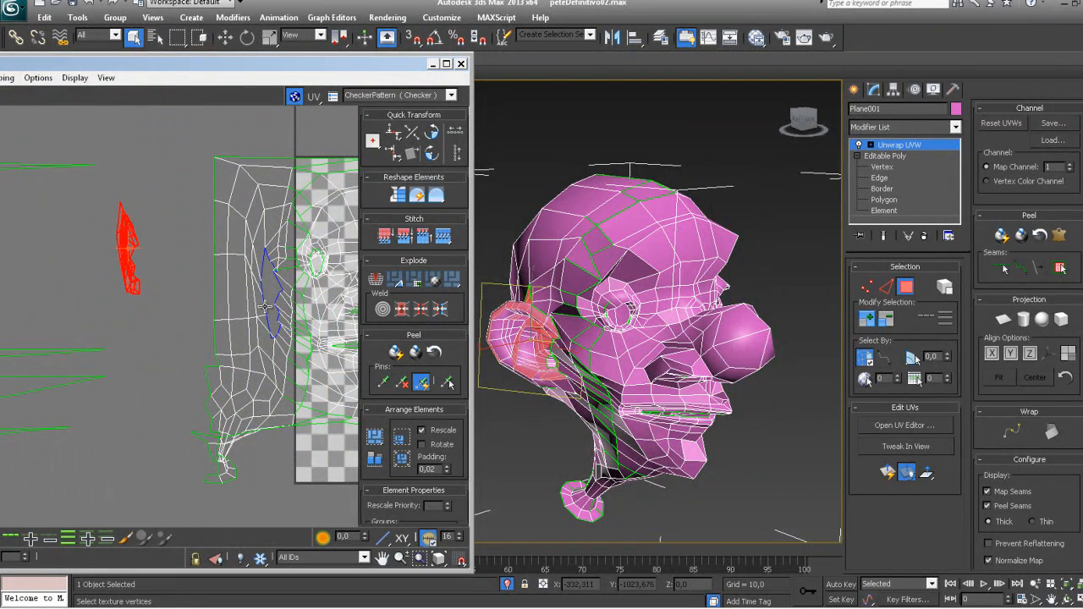
Step: Select the other ear up to its peel seams, break its UVs off and move them beyond the layout's right side
alt+middle_drag(542, 372, 648, 362)
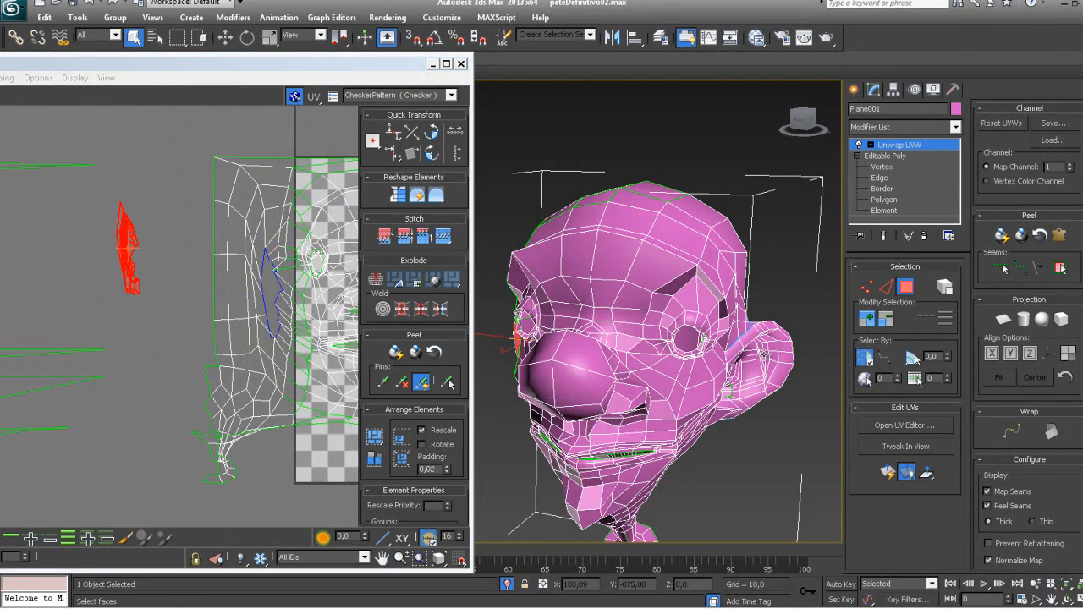
click(764, 354)
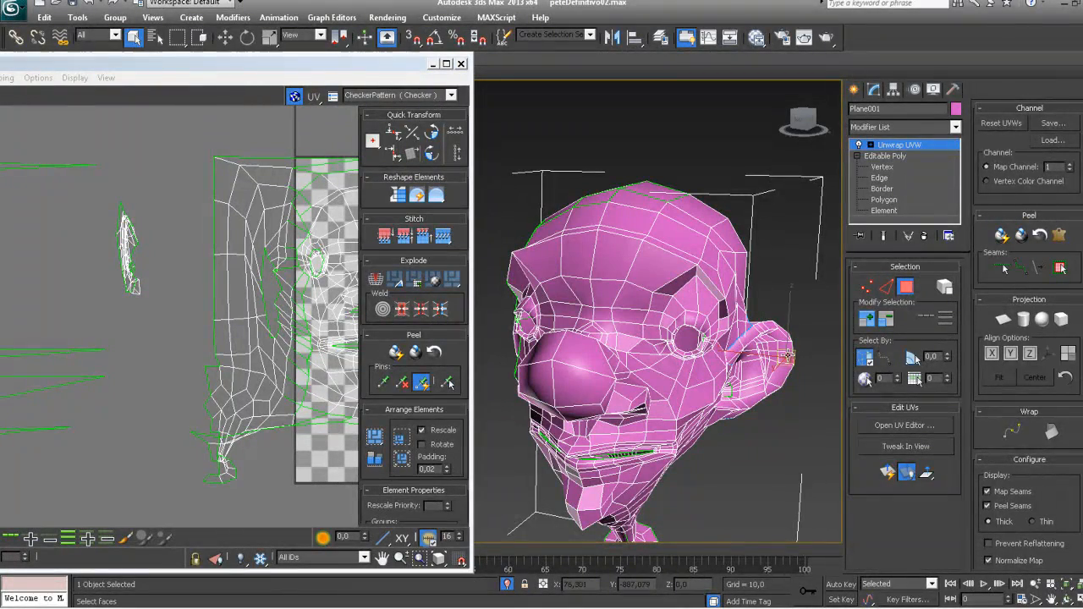
click(1062, 273)
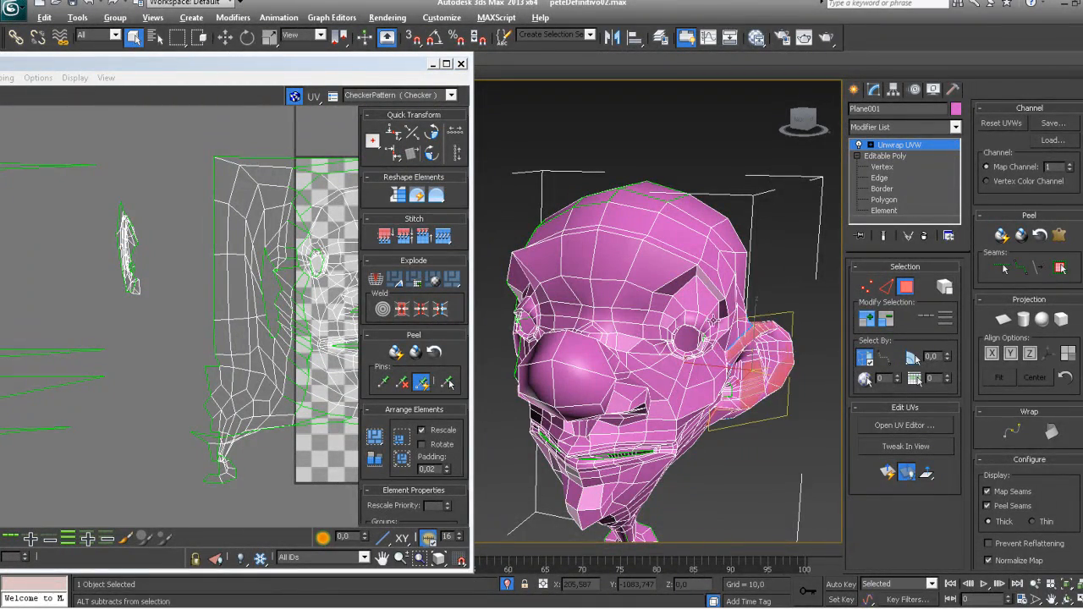
alt+middle_drag(820, 326, 757, 320)
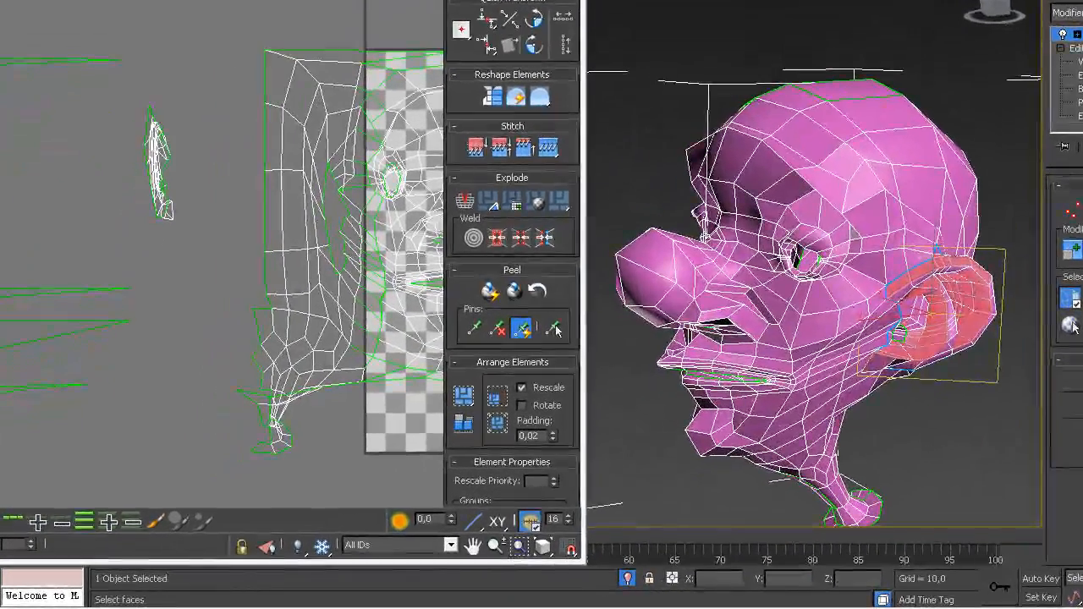
middle_drag(356, 257, 87, 244)
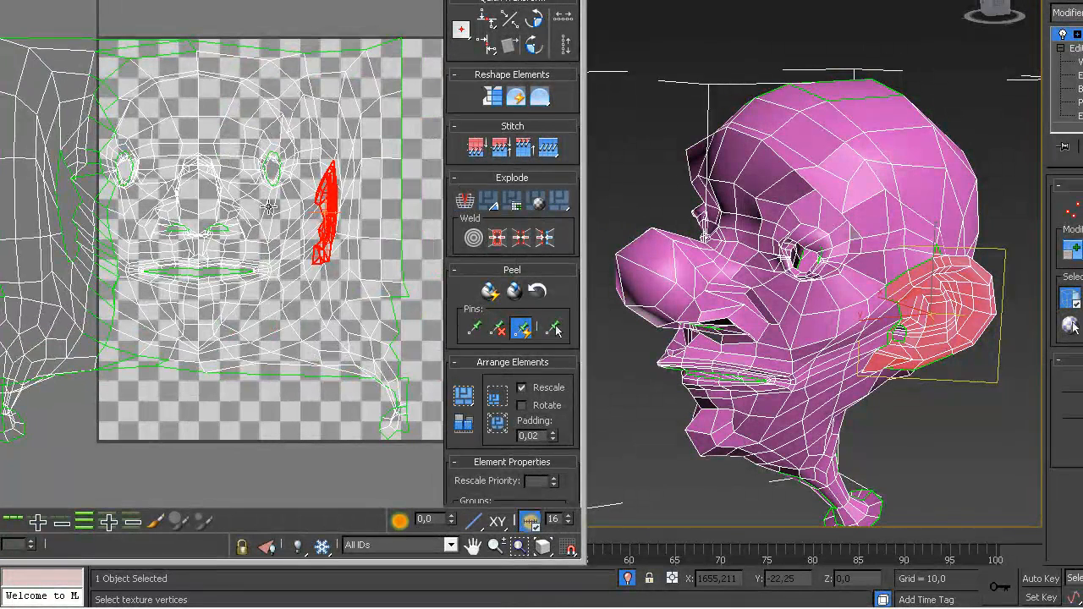
middle_drag(293, 202, 120, 202)
drag(158, 195, 369, 191)
middle_drag(217, 244, 399, 245)
middle_drag(252, 227, 285, 232)
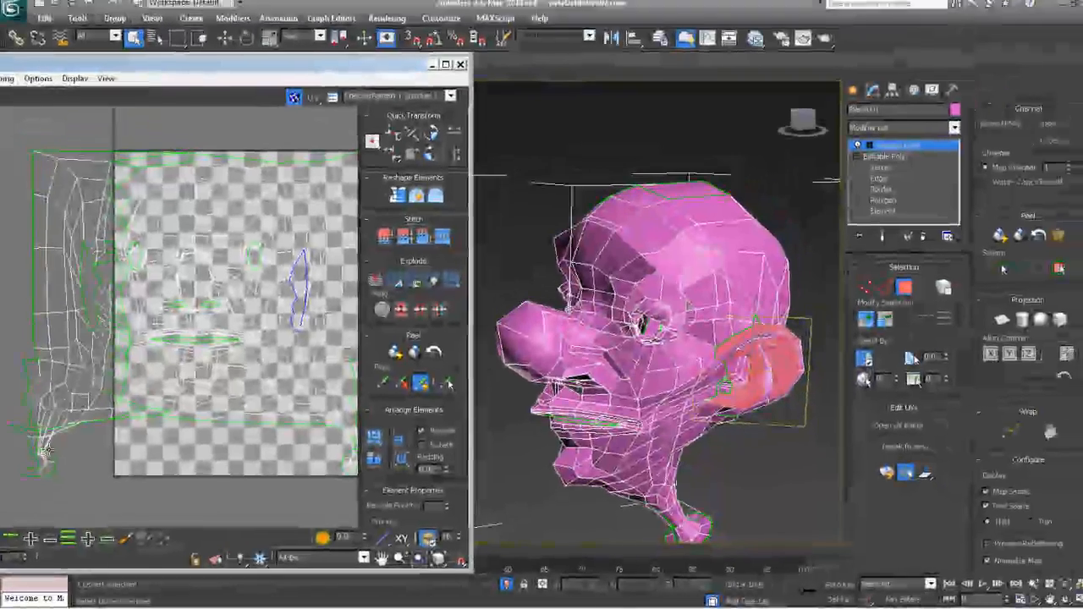
Step: Examine the neck UVs at both lower corners of the head layout
middle_drag(7, 395, 158, 296)
scroll(157, 297, up, 1)
scroll(181, 368, up, 2)
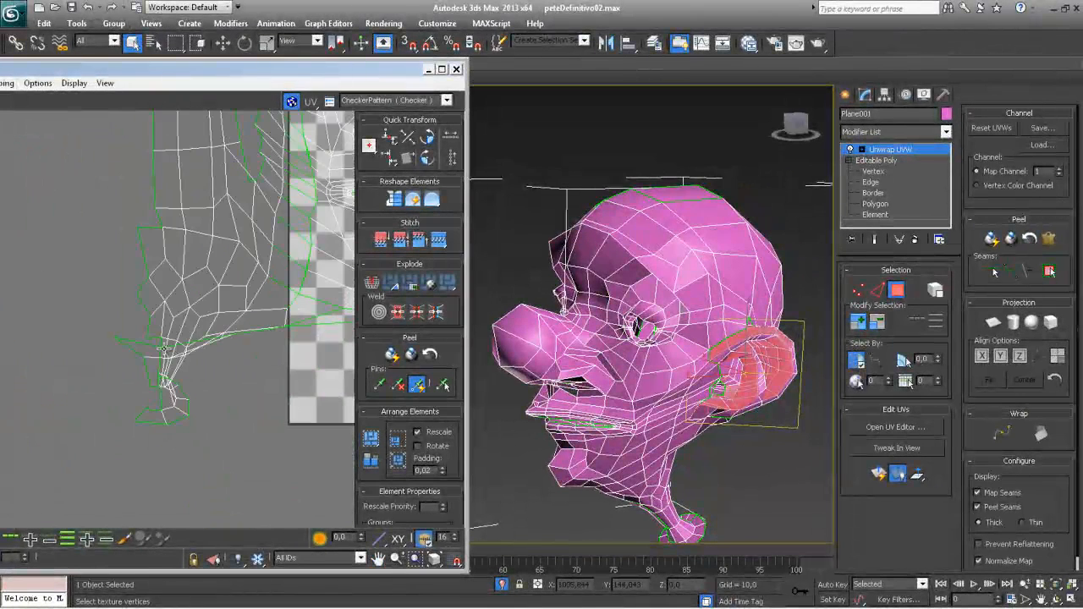
scroll(237, 350, up, 2)
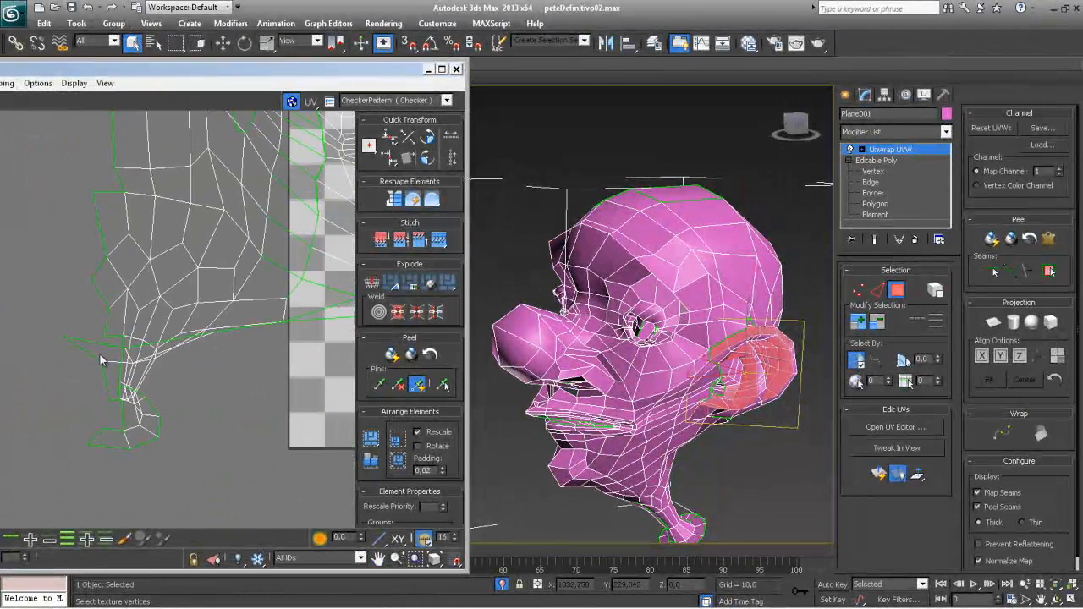
middle_drag(173, 401, 14, 387)
mouse_move(296, 363)
middle_down()
mouse_move(119, 356)
mouse_move(217, 361)
middle_up()
scroll(120, 356, down, 4)
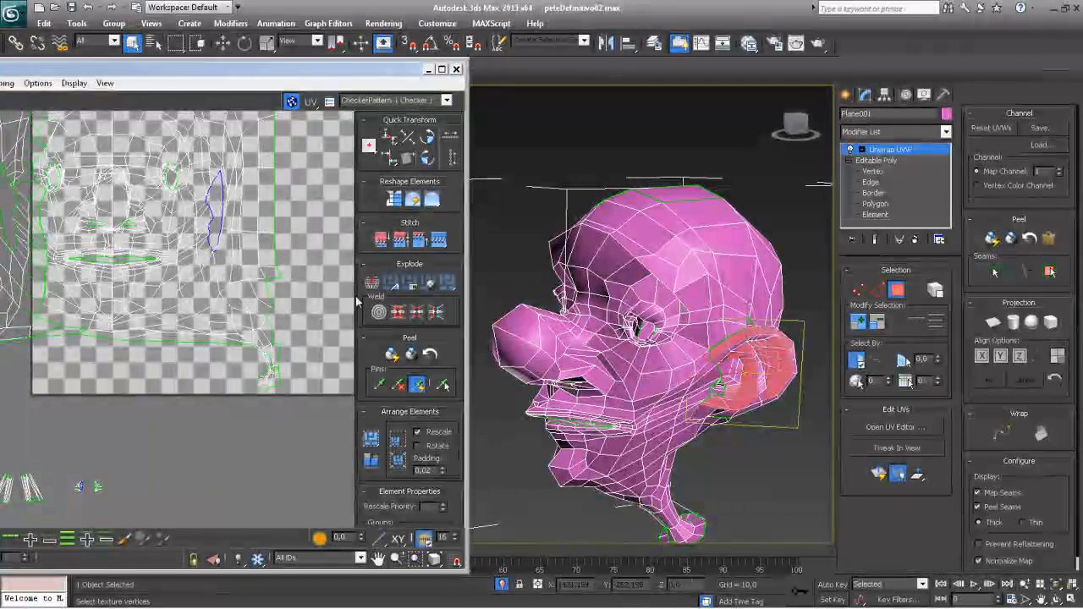
middle_drag(199, 243, 248, 230)
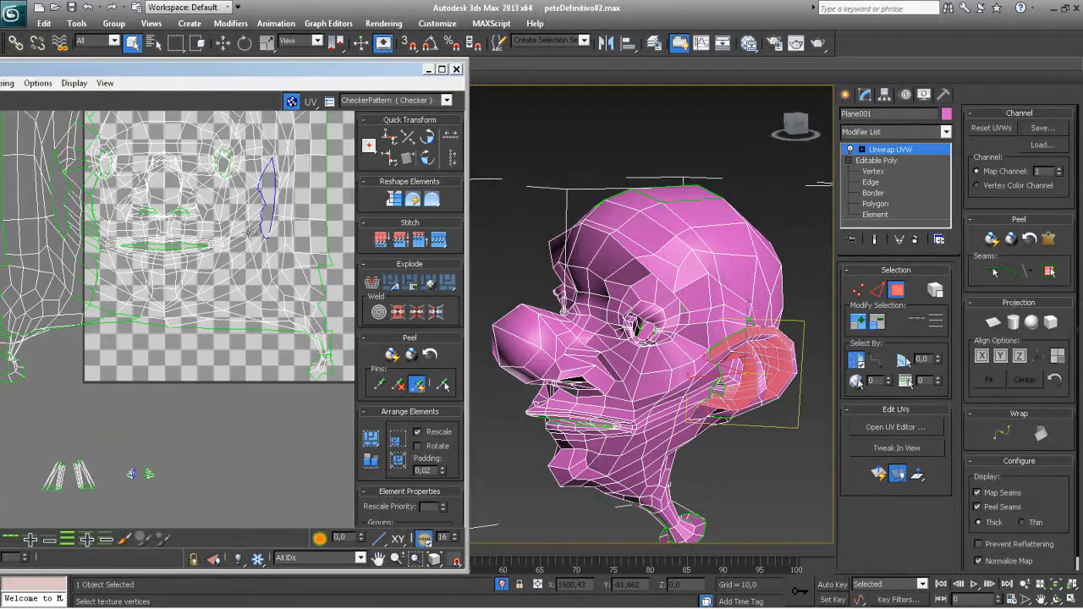
Step: Select only the neck faces at the layout's lower right corner, break them off and move them beneath the face UVs
drag(225, 71, 316, 56)
middle_drag(562, 387, 663, 314)
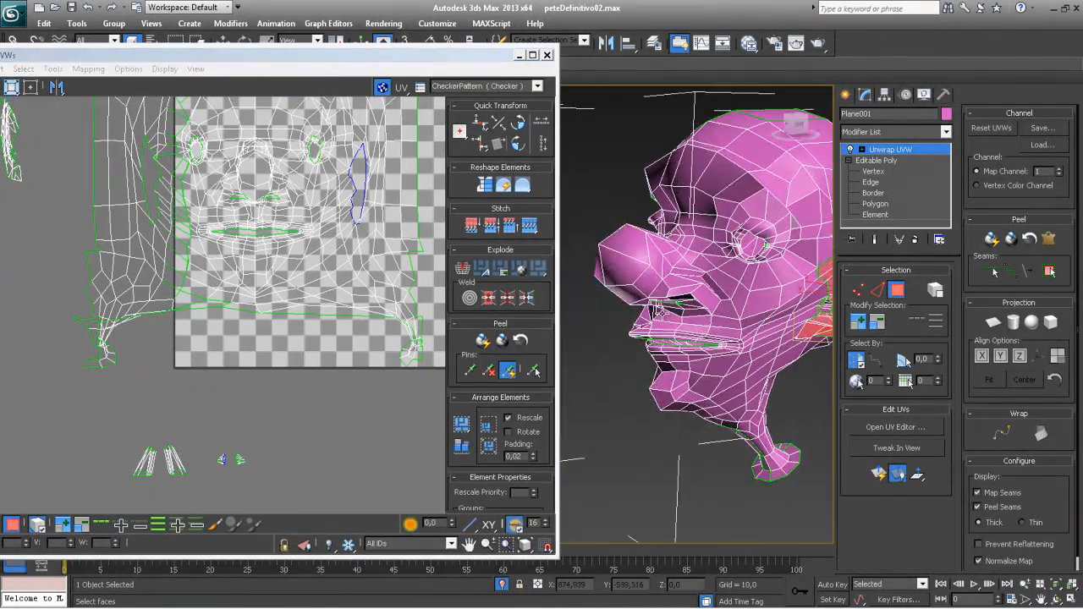
middle_drag(246, 320, 200, 343)
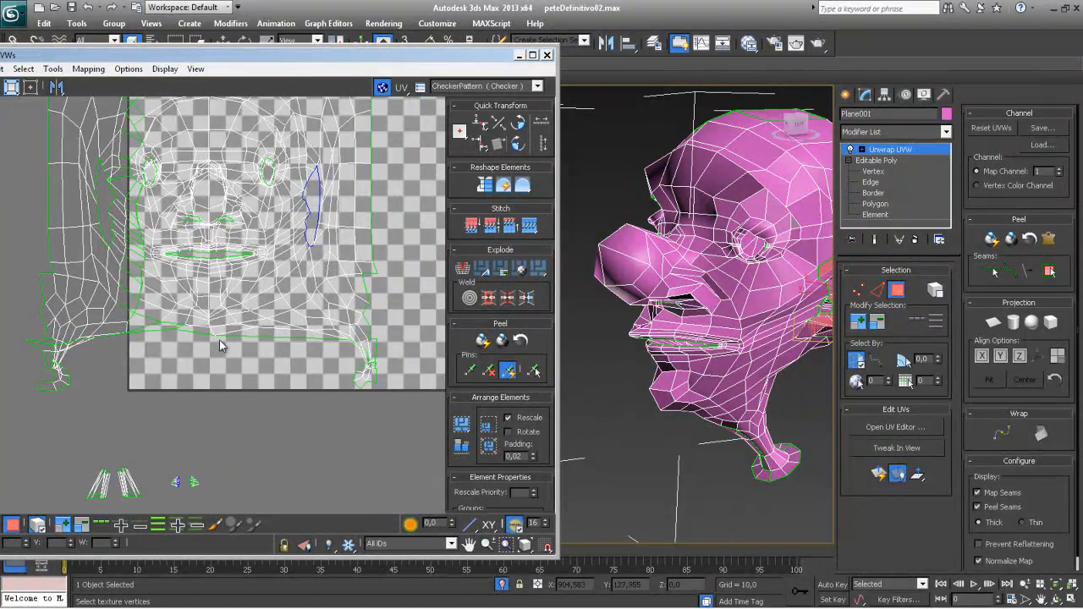
middle_drag(373, 356, 360, 356)
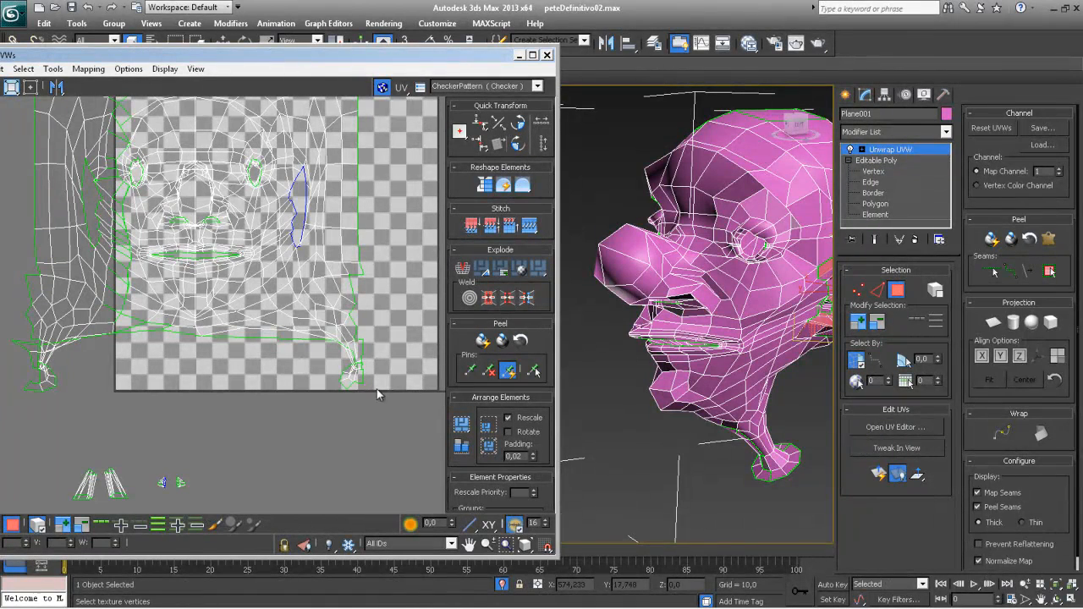
drag(347, 365, 347, 343)
click(343, 402)
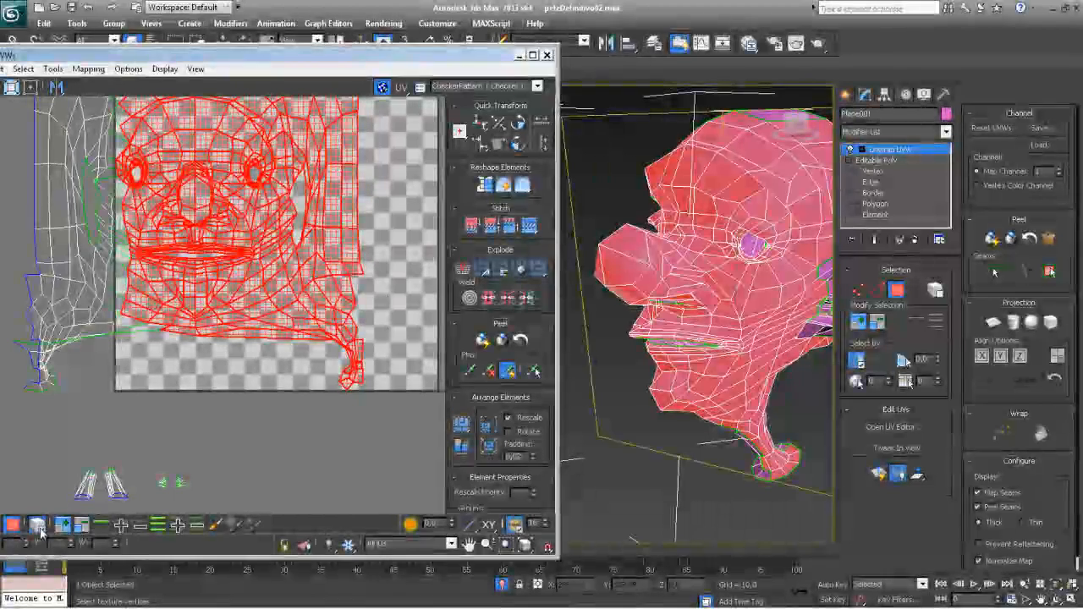
drag(379, 401, 196, 370)
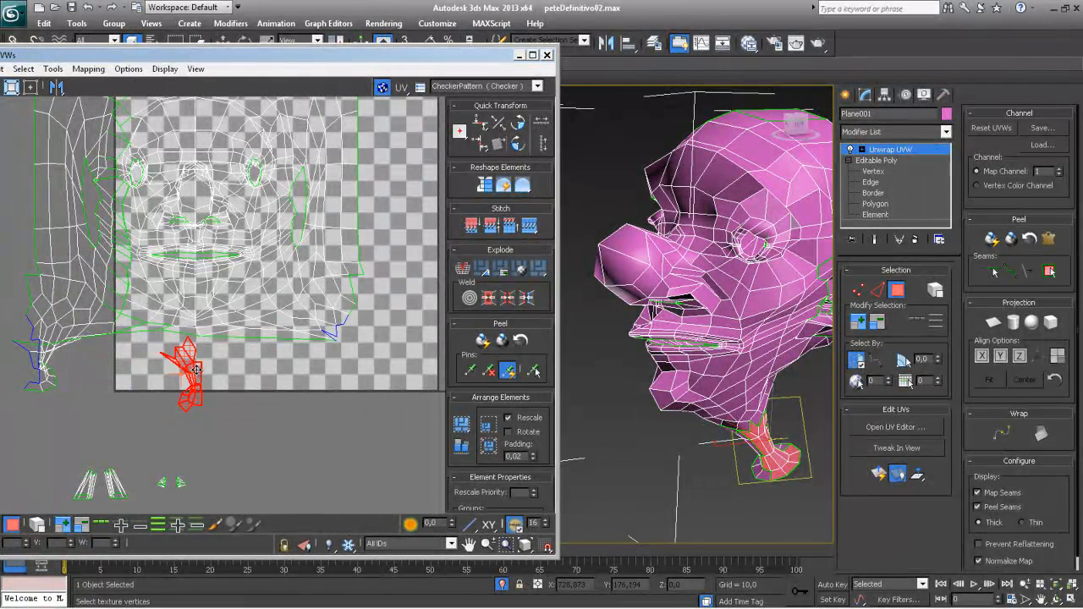
Step: Break off the neck faces at the layout's lower left corner and place them beside the other neck piece
click(72, 354)
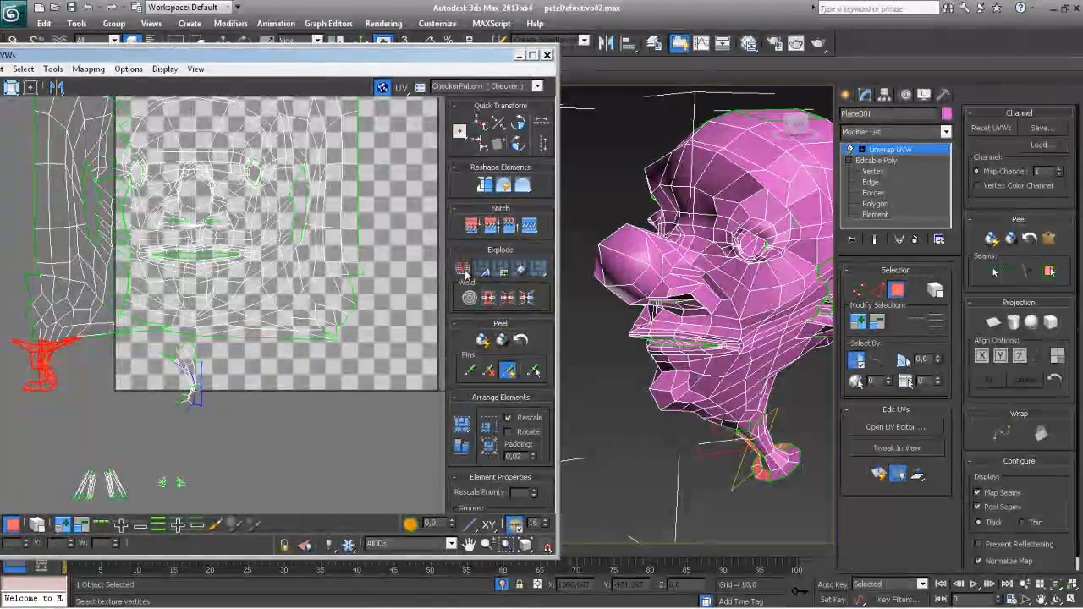
drag(39, 354, 237, 401)
scroll(237, 401, up, 4)
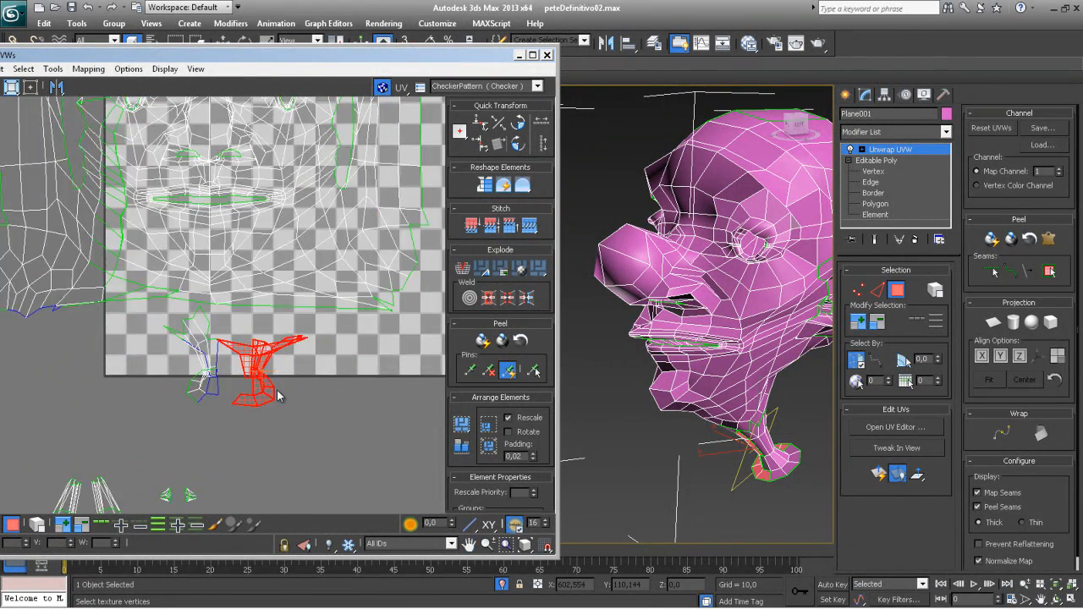
click(313, 405)
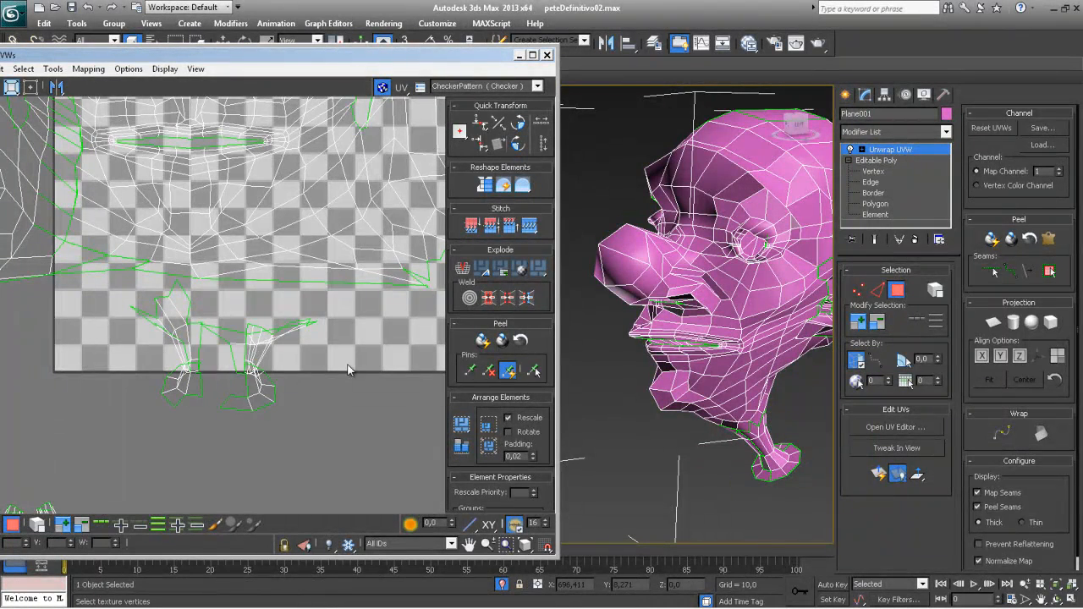
Step: Frame the two detached neck pieces and reposition the UV editor window so its complete set of selection tools is accessible
scroll(260, 369, up, 2)
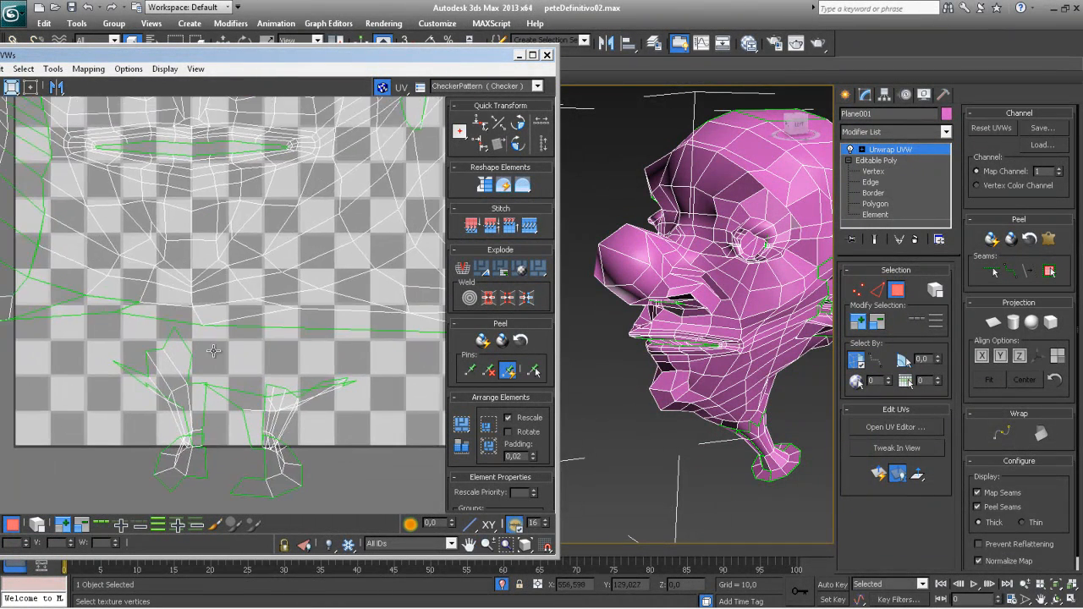
scroll(241, 394, down, 5)
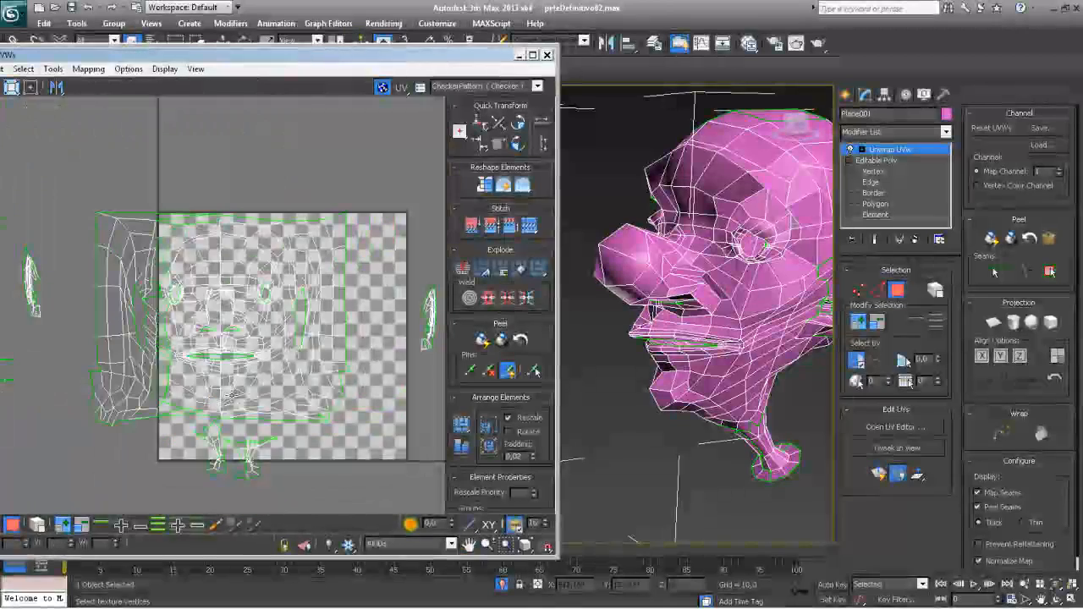
scroll(245, 384, up, 3)
middle_drag(244, 376, 281, 230)
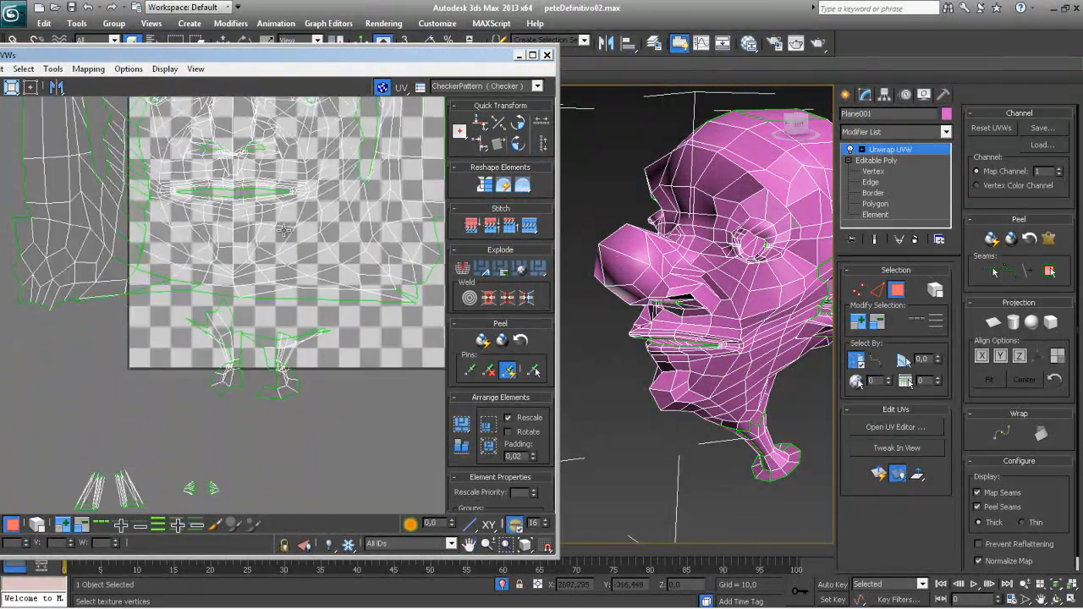
scroll(308, 333, up, 3)
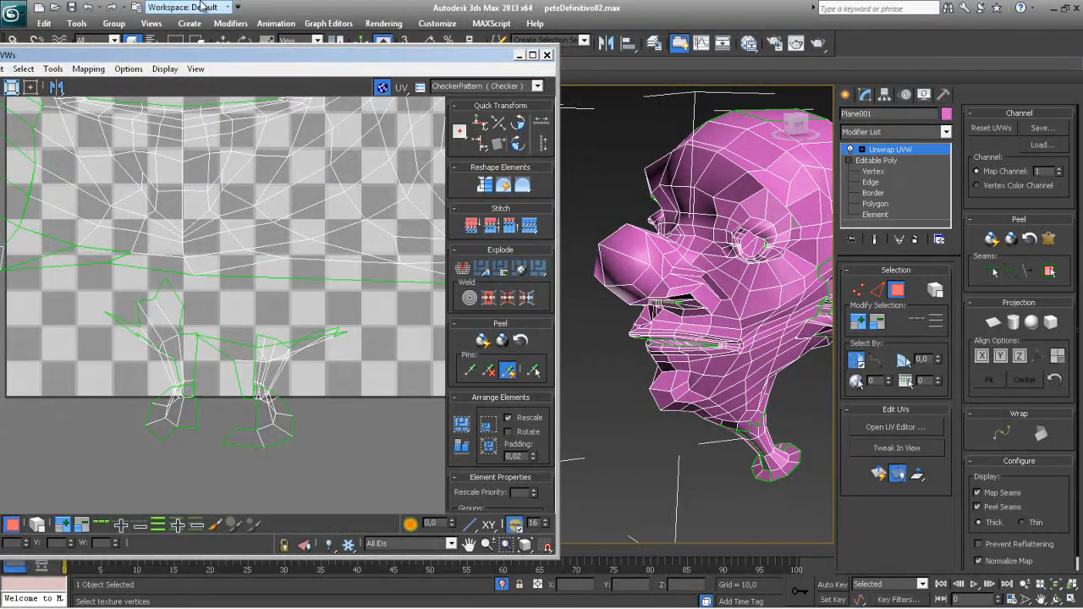
drag(175, 55, 283, 50)
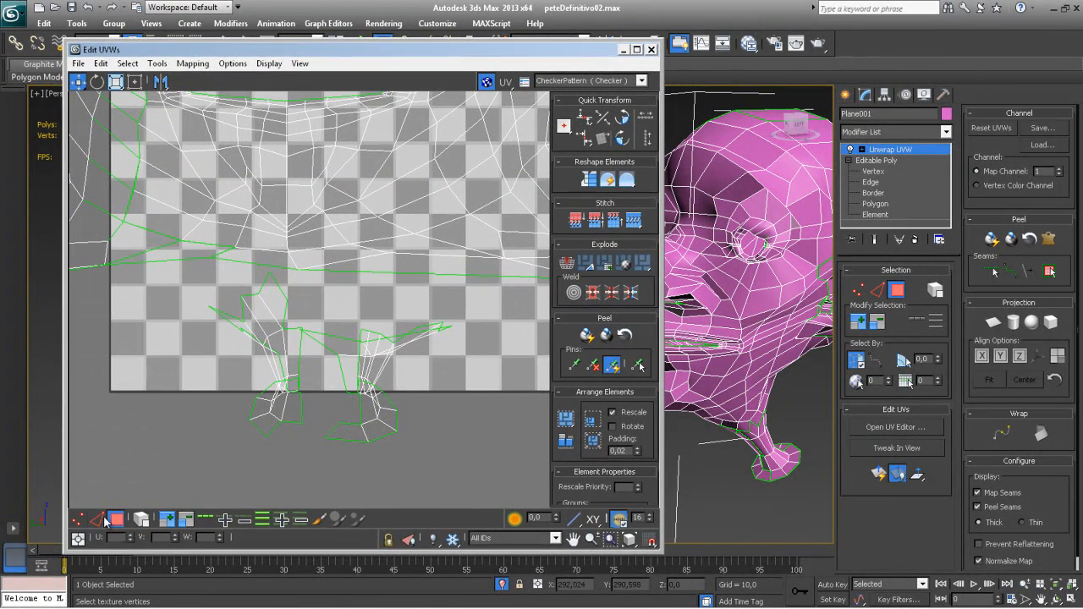
Step: Select matching border edges on the two detached neck pieces and stitch the pieces together with Stitch Custom
click(291, 423)
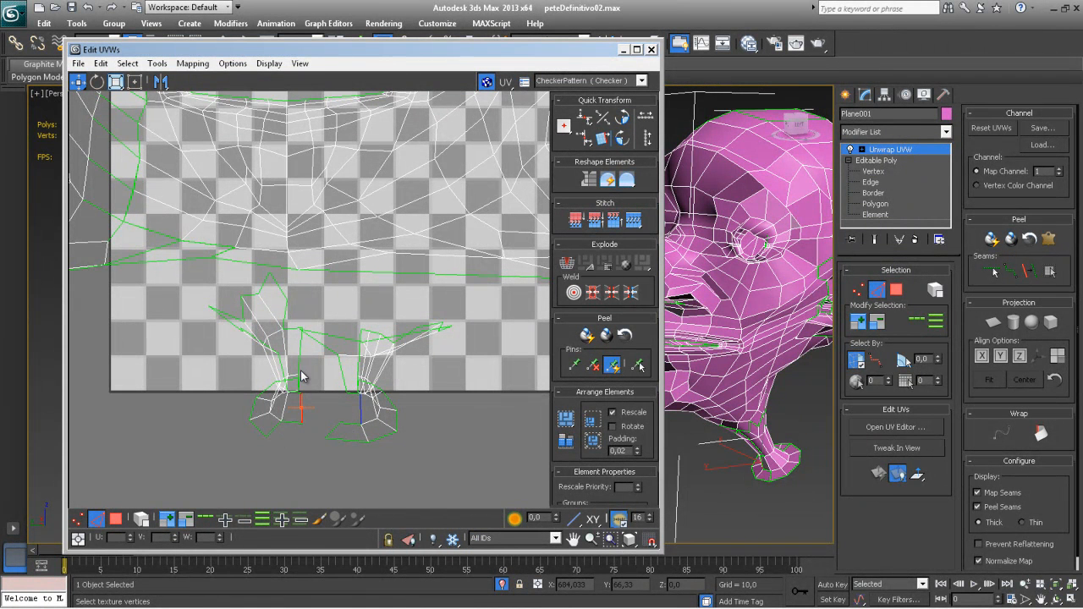
click(271, 430)
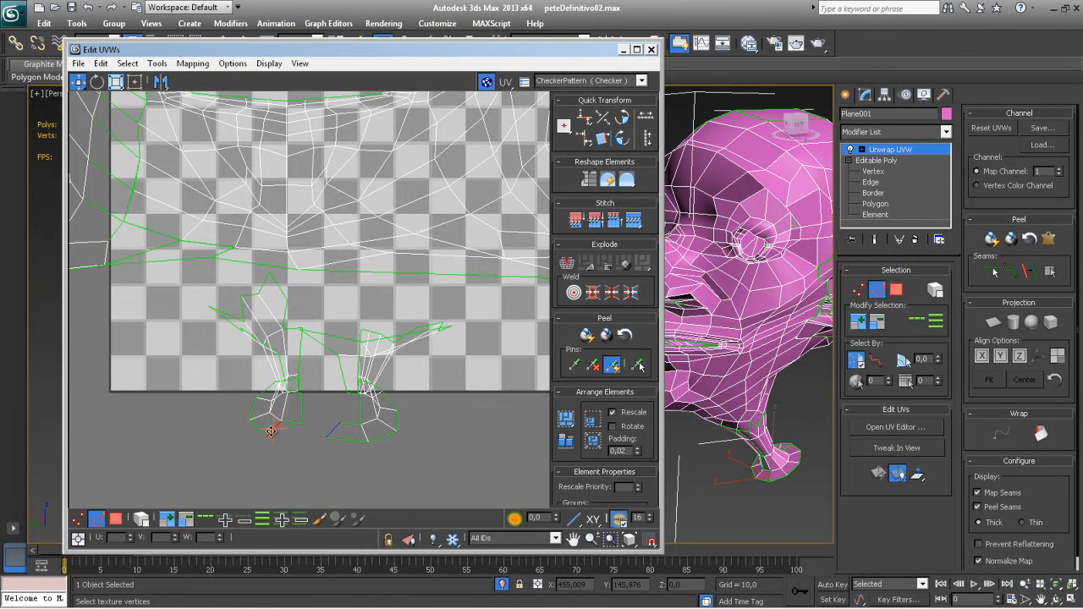
click(629, 222)
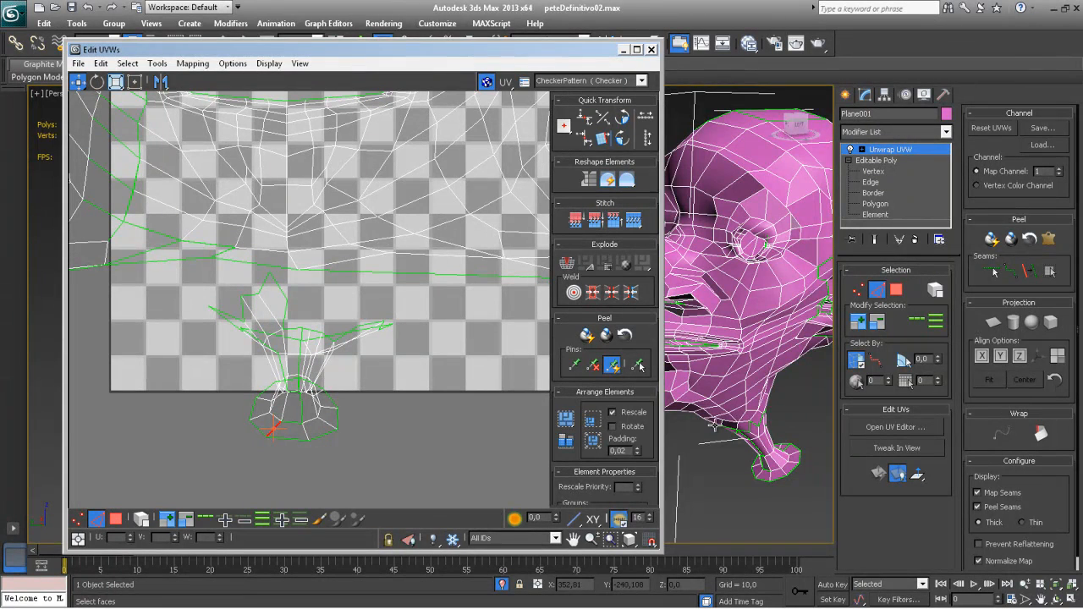
Step: Make room to see the neck on the model and stitch the vertical seam edge in the neck's flared base
alt+middle_drag(735, 436, 649, 368)
scroll(766, 372, up, 3)
drag(662, 367, 530, 367)
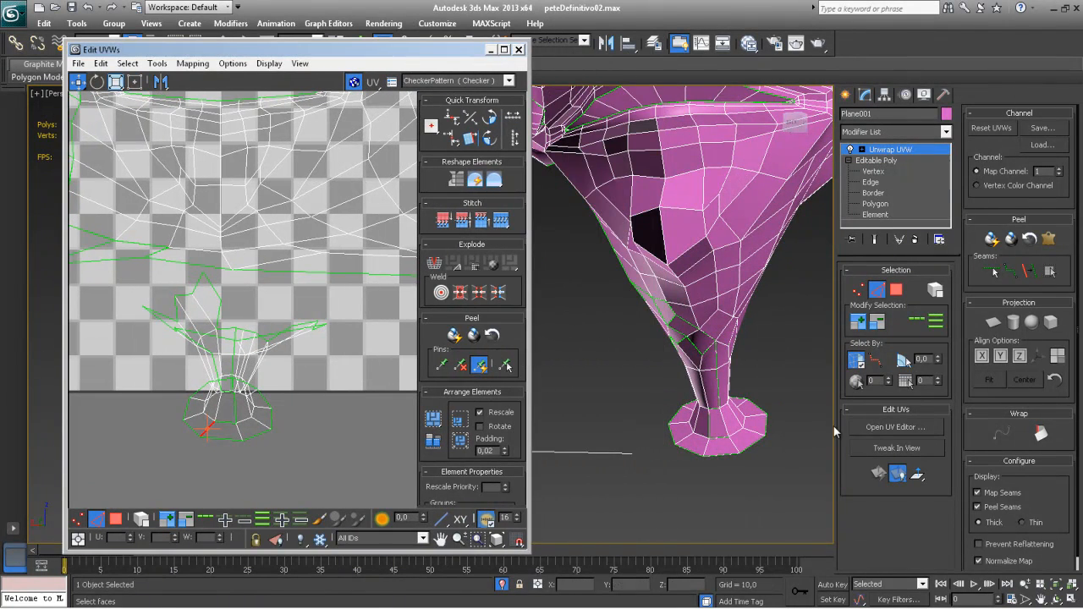
alt+middle_drag(782, 429, 792, 408)
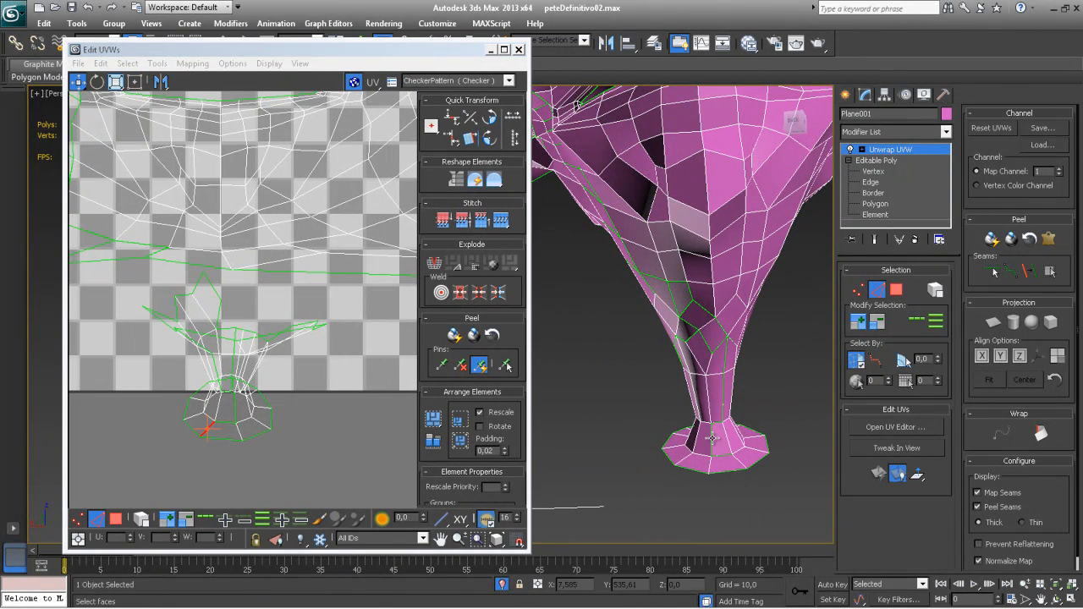
click(259, 391)
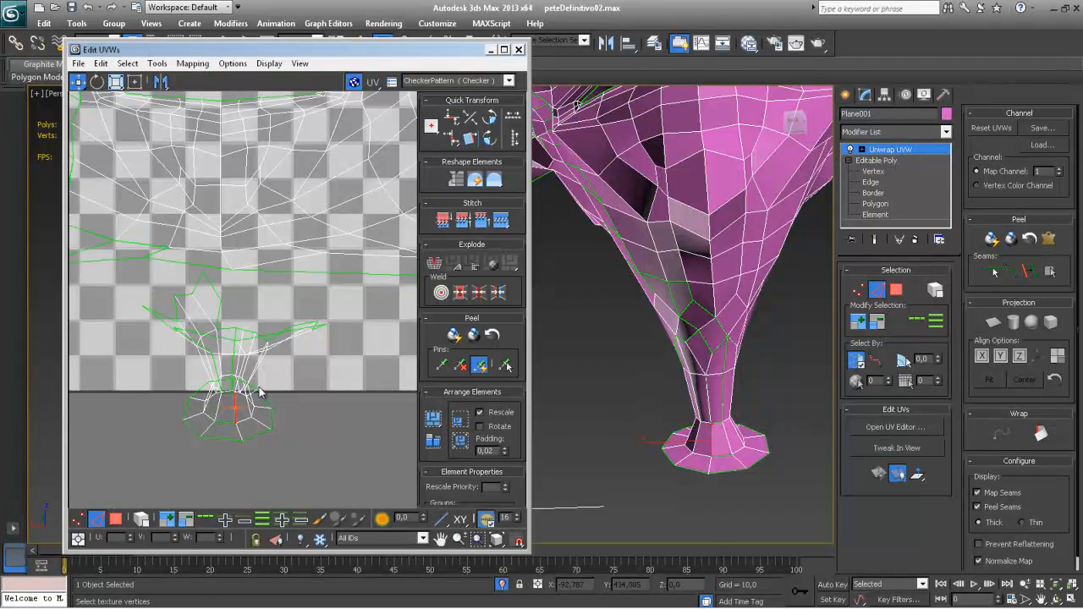
click(504, 227)
Step: Try to stitch an edge on the neck's upper left side and undo the stitch
middle_drag(235, 396, 236, 409)
alt+middle_drag(731, 437, 689, 415)
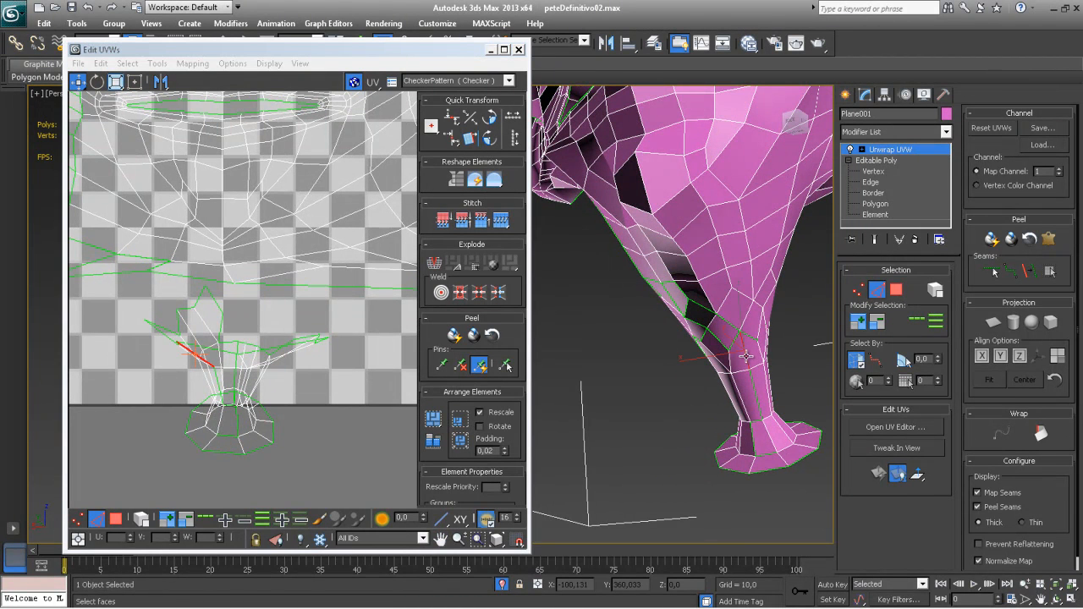
click(491, 225)
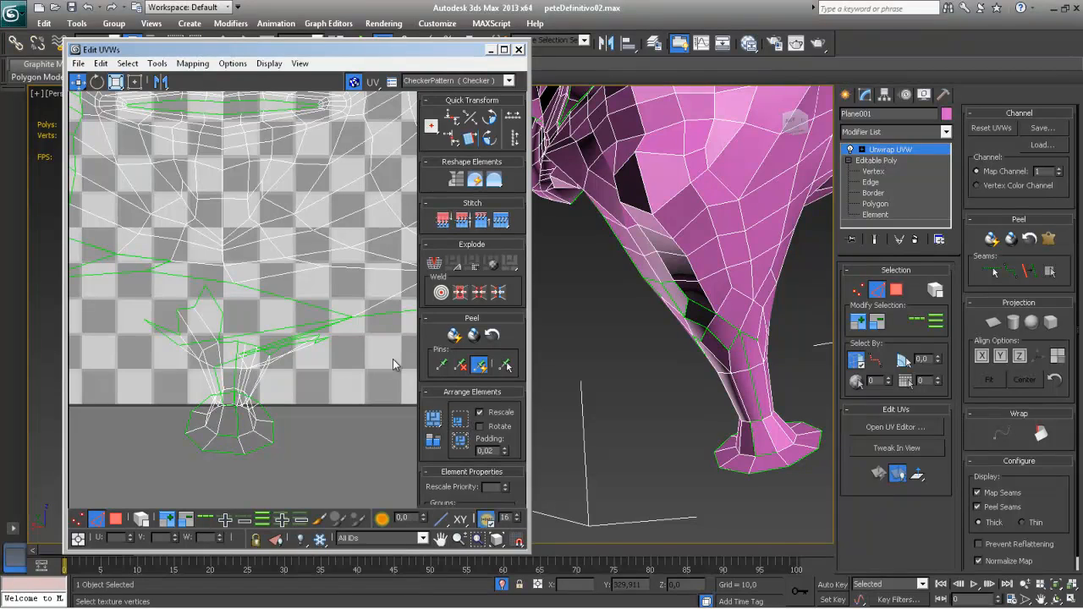
key(ctrl+z)
Step: Apply Stitch Custom to the long edge on the neck's left side and to the vertical edge in its base
alt+middle_drag(765, 397, 696, 408)
click(761, 391)
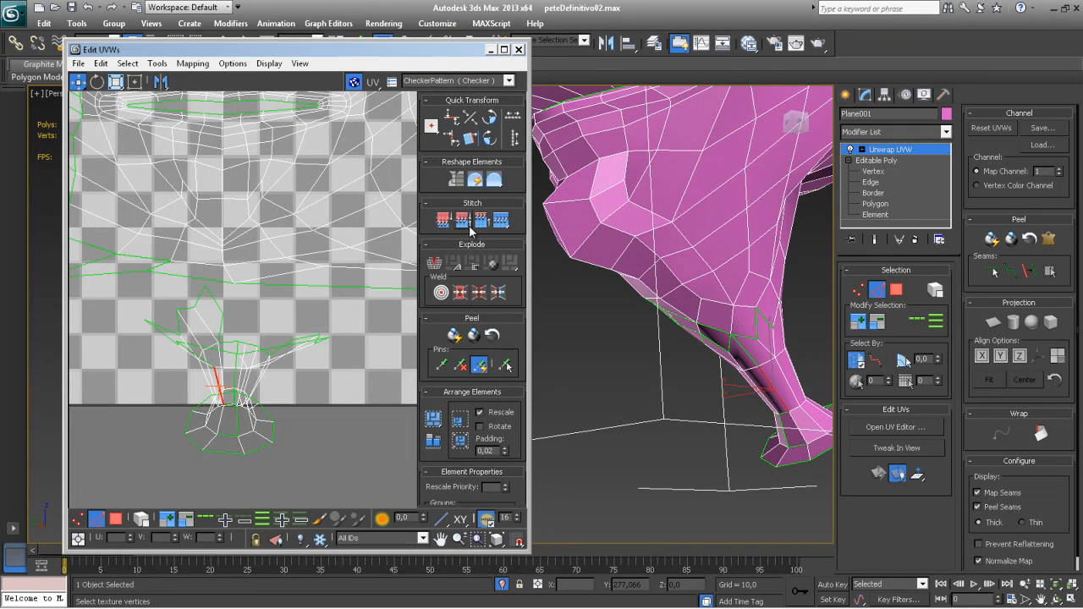
click(501, 220)
click(501, 220)
click(251, 400)
click(499, 221)
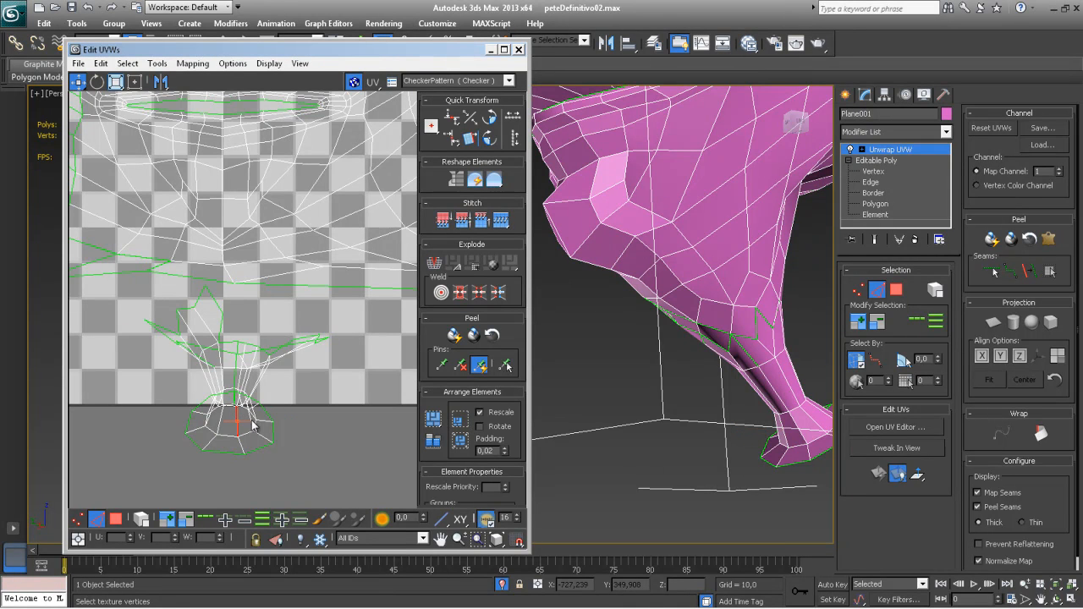
Step: Try Pelt mapping the neck by selecting all its UV vertices and running the pelt simulation
middle_drag(274, 413, 293, 421)
alt+middle_drag(594, 416, 608, 438)
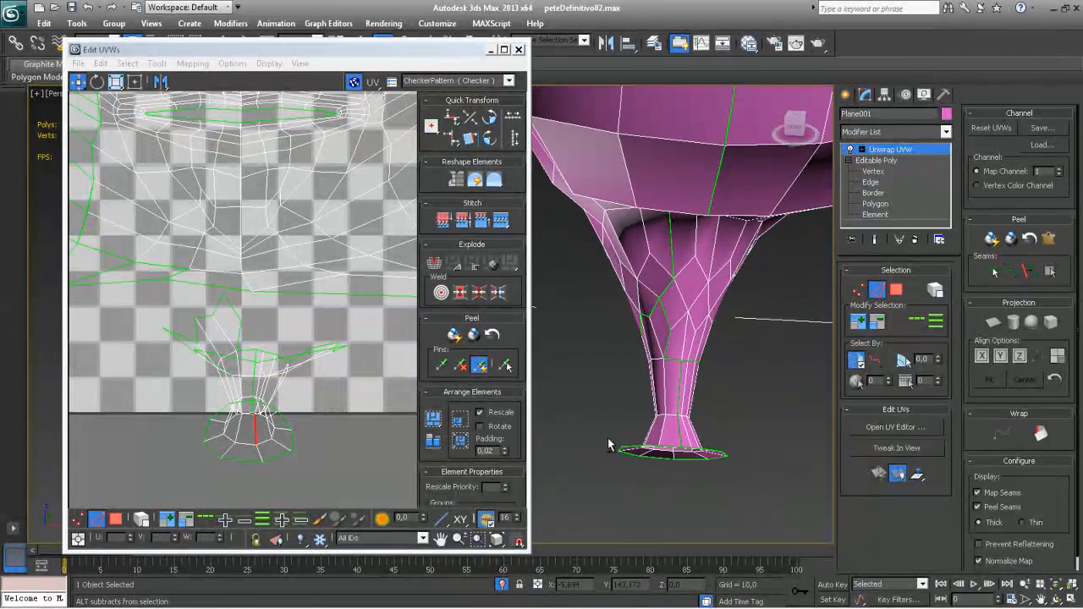
mouse_move(676, 379)
alt+middle_down()
mouse_move(660, 386)
mouse_move(673, 388)
alt+middle_up()
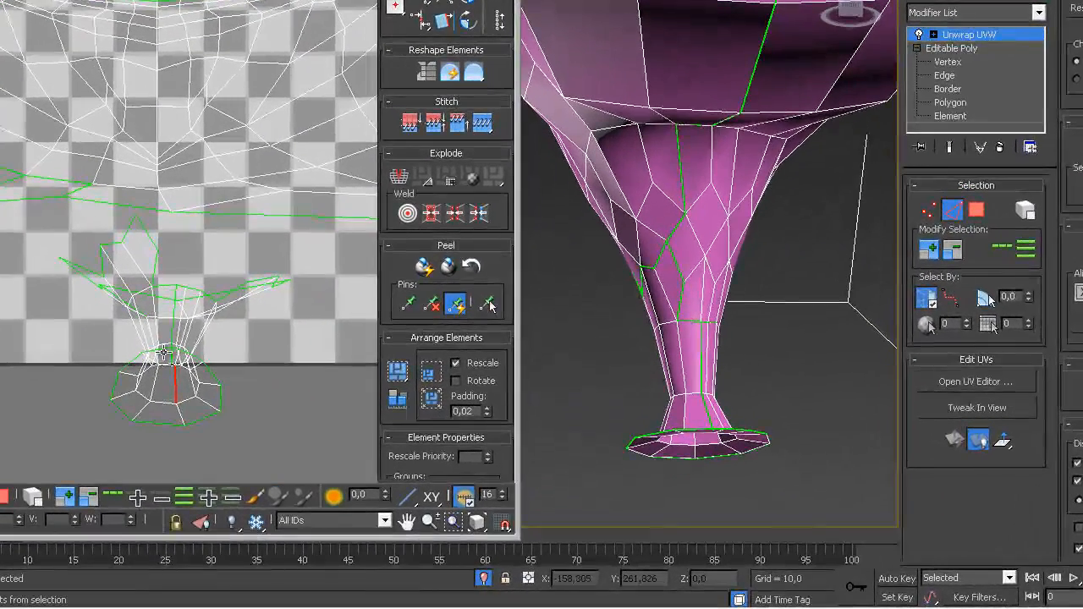
middle_drag(258, 403, 242, 394)
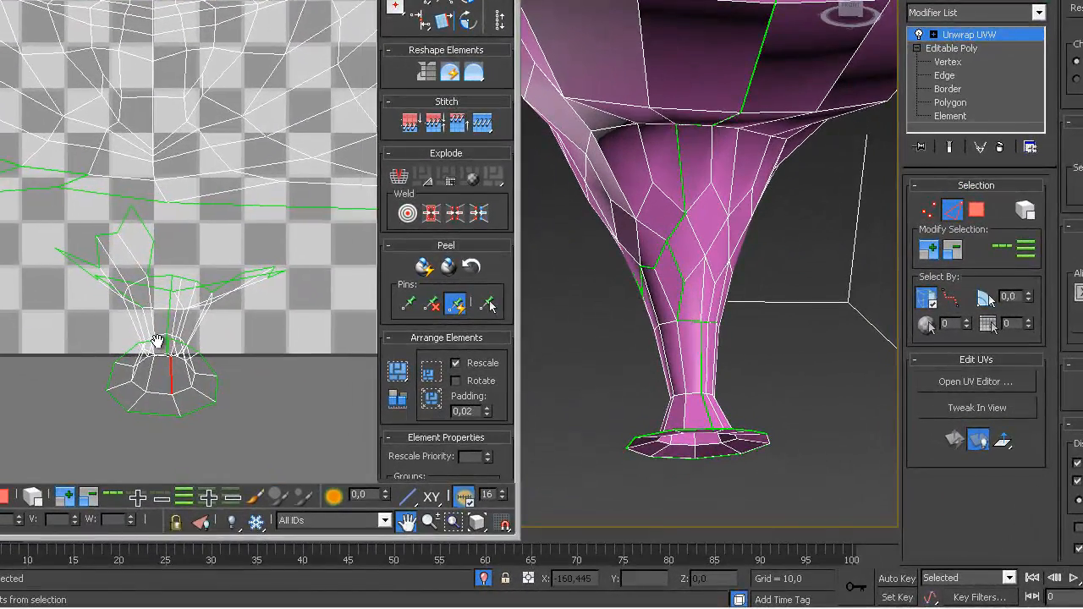
middle_drag(157, 341, 148, 332)
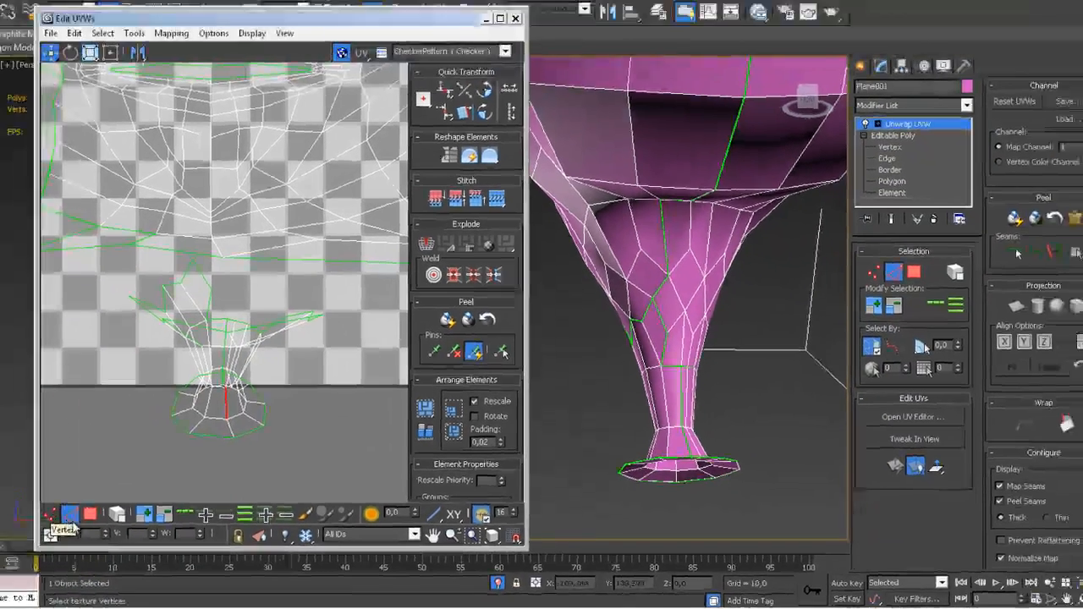
click(3, 496)
drag(11, 437, 279, 217)
drag(339, 300, 361, 298)
click(1049, 240)
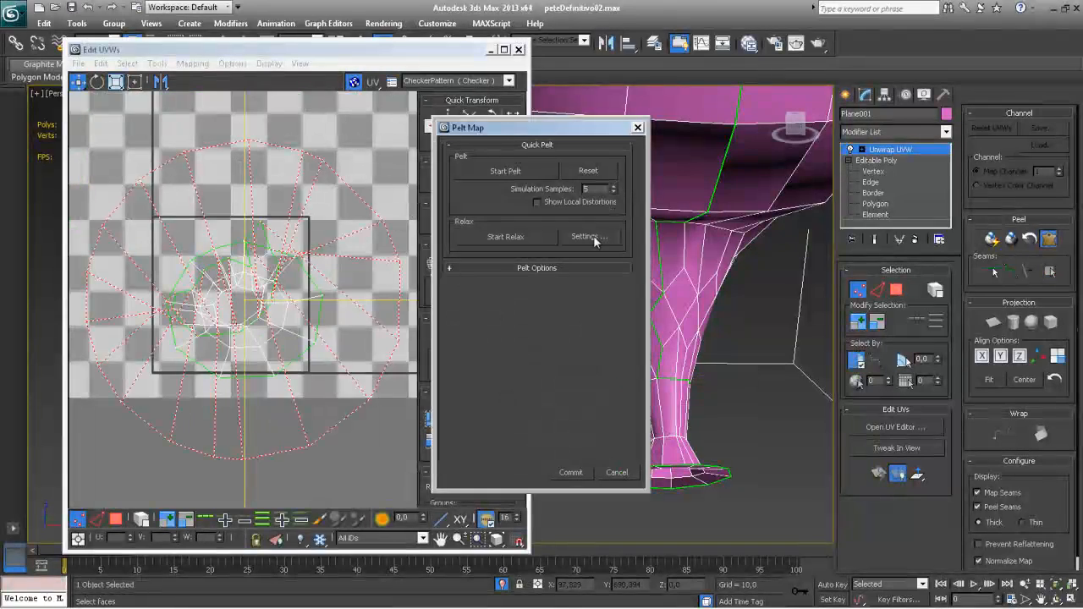
click(510, 172)
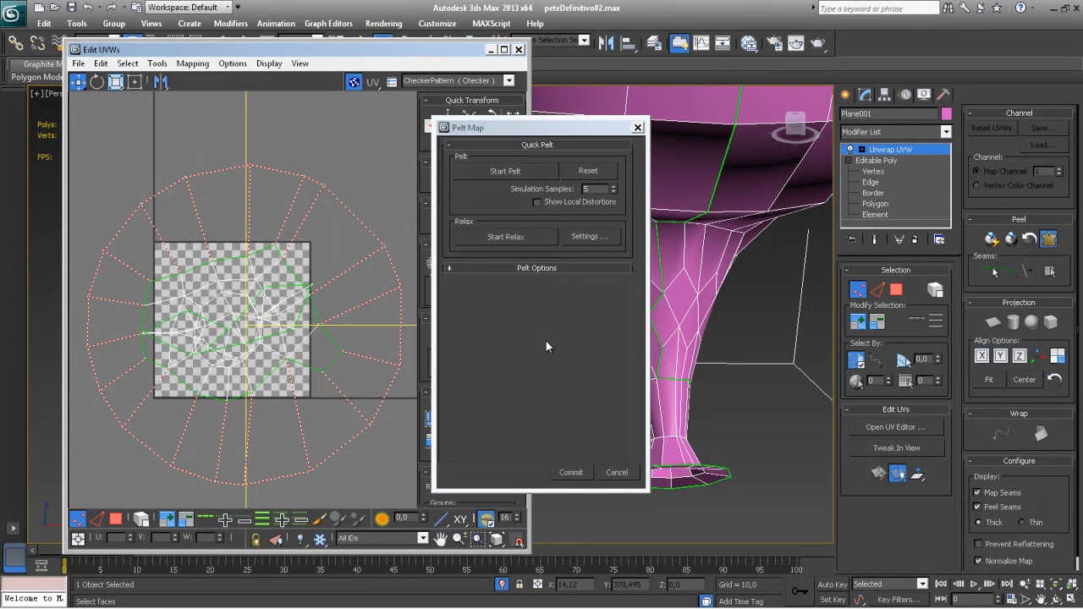
Step: Try relaxing the neck pelt repeatedly by face angles with 100 iterations and an amount of 0.1
click(602, 237)
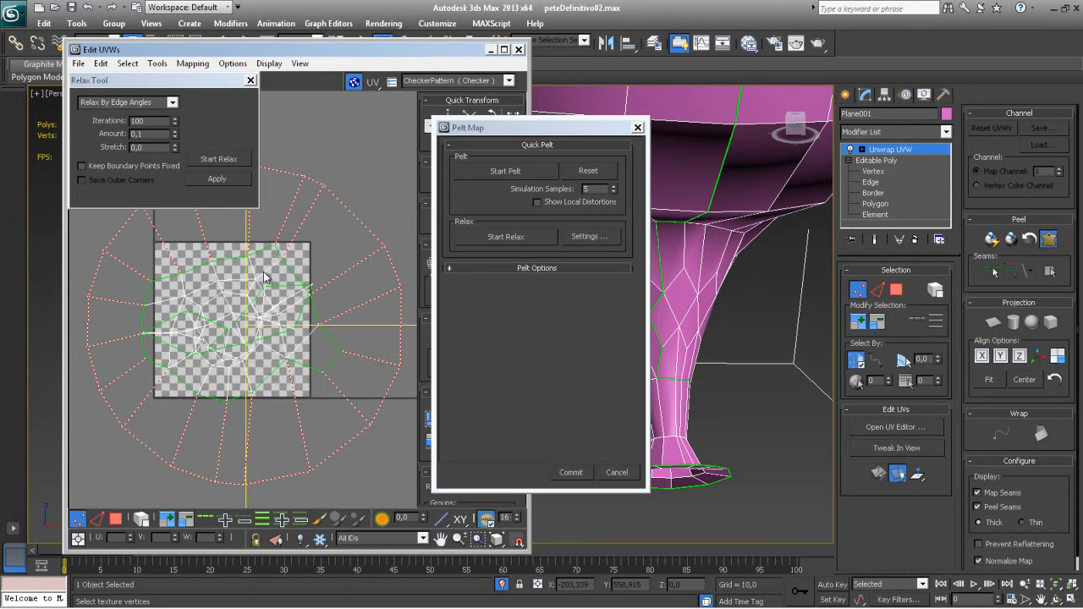
click(172, 102)
click(127, 111)
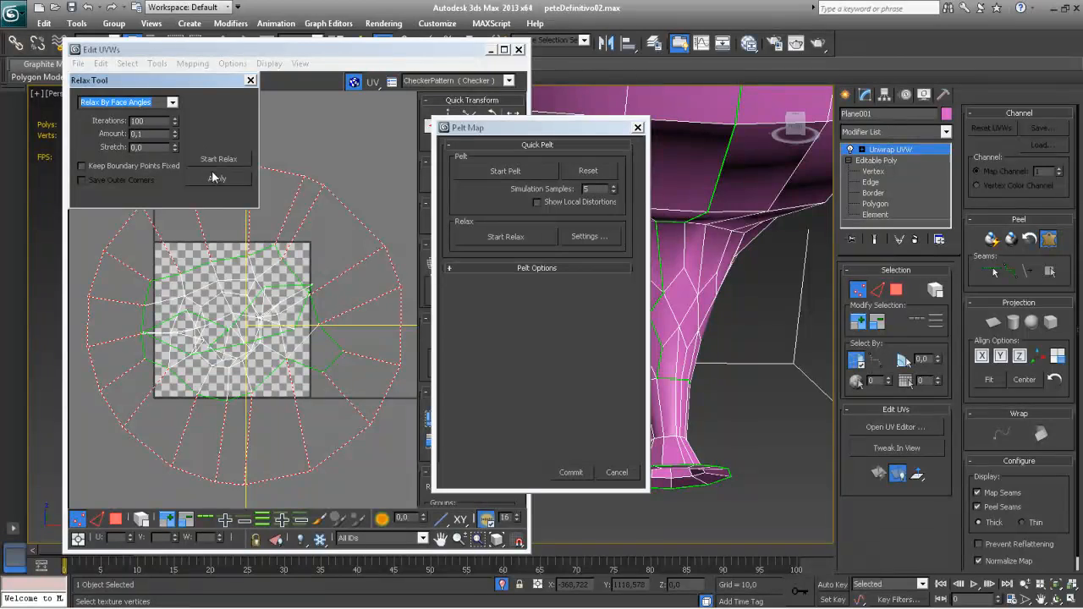
click(216, 179)
click(218, 184)
click(218, 183)
click(218, 183)
click(217, 184)
click(216, 180)
Step: Try relaxing the neck pelt by edge angles, and cancel the pelt mapping
click(172, 102)
click(114, 124)
click(211, 180)
click(210, 179)
click(210, 180)
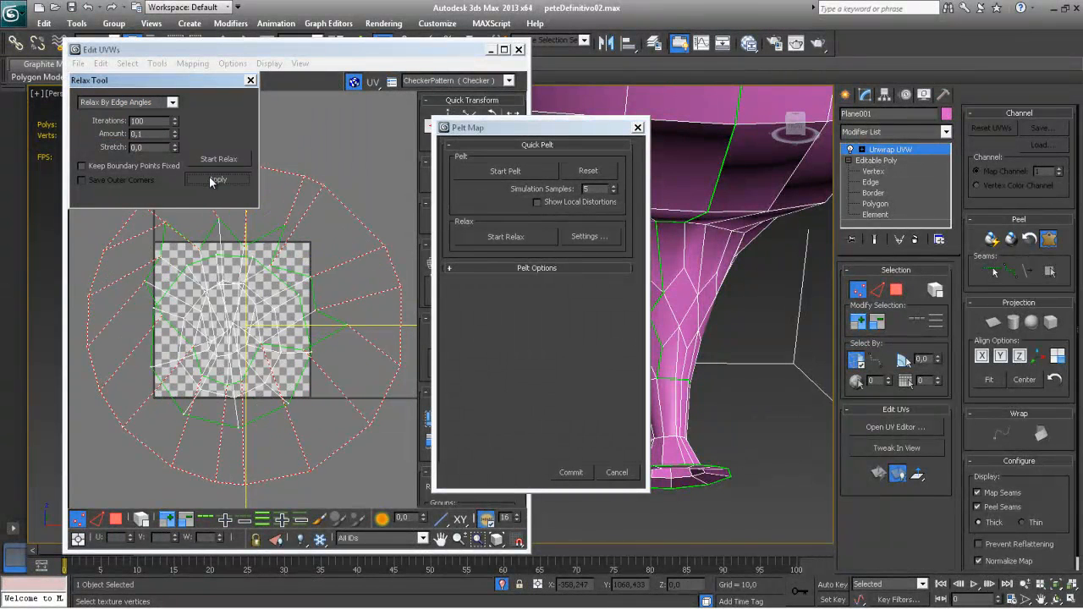
middle_drag(262, 308, 269, 338)
scroll(268, 337, up, 3)
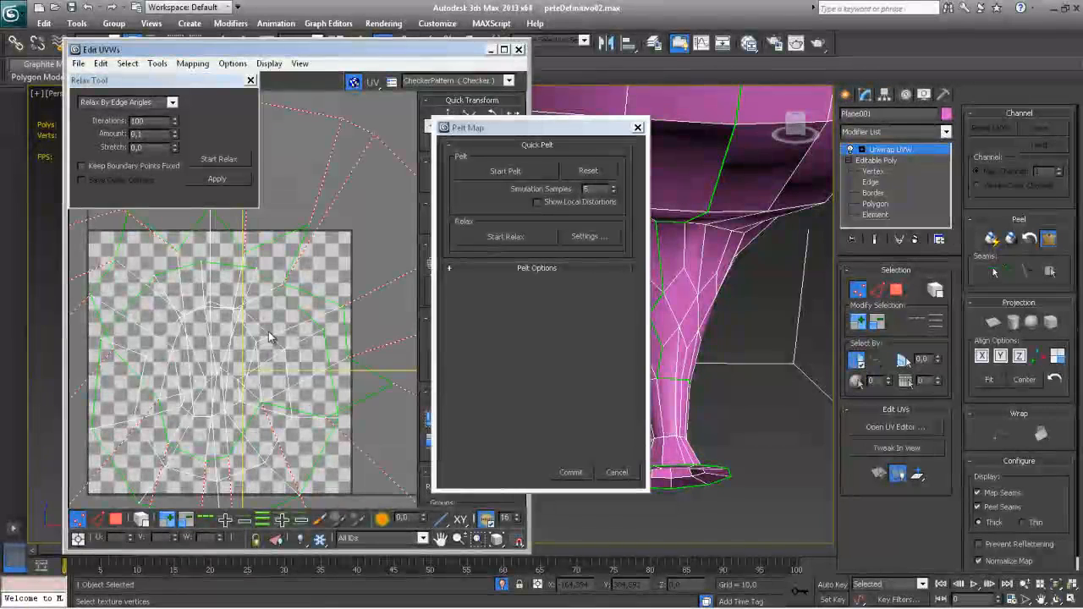
scroll(269, 330, down, 2)
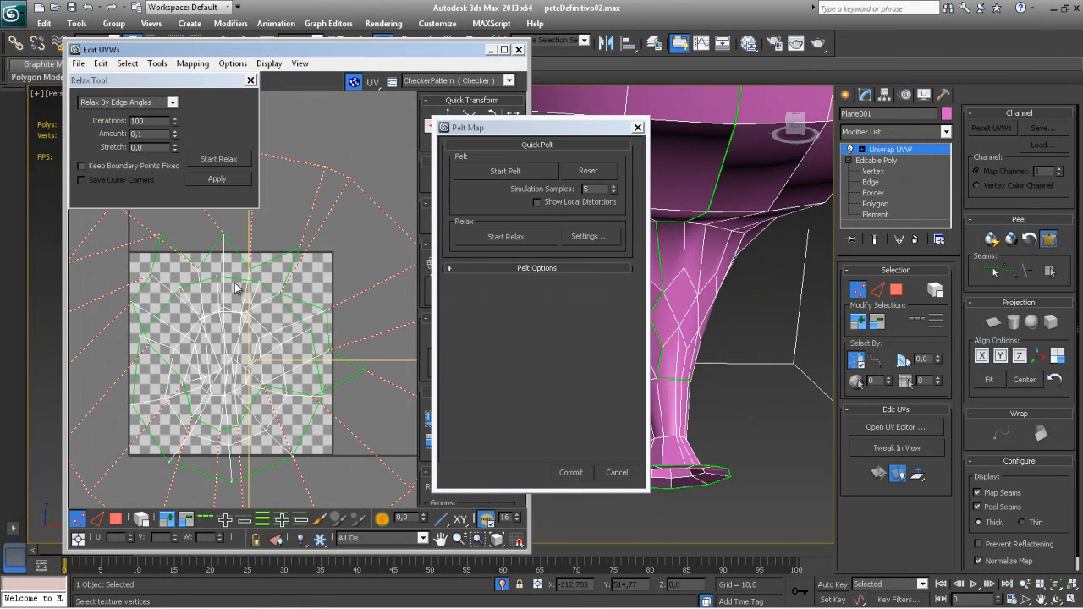
click(617, 472)
click(251, 81)
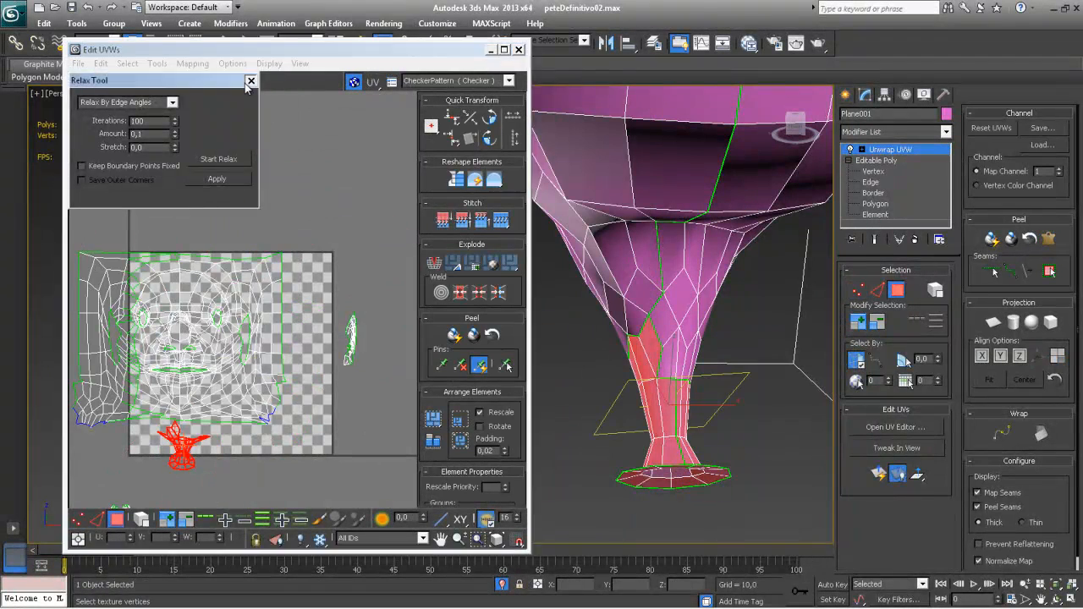
Step: Examine how the neck's faces and edges on the model correspond to the overlapping parts of its UV piece
scroll(266, 277, down, 2)
middle_drag(256, 411, 315, 319)
scroll(298, 310, up, 7)
middle_drag(222, 332, 310, 327)
scroll(311, 333, up, 3)
alt+middle_drag(679, 431, 649, 386)
click(649, 386)
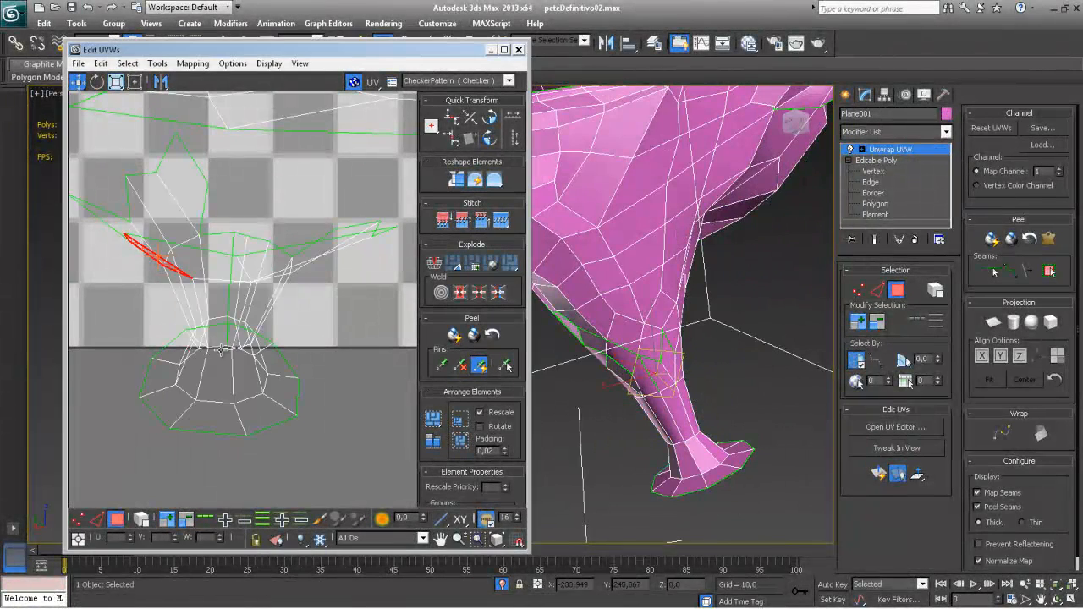
click(98, 518)
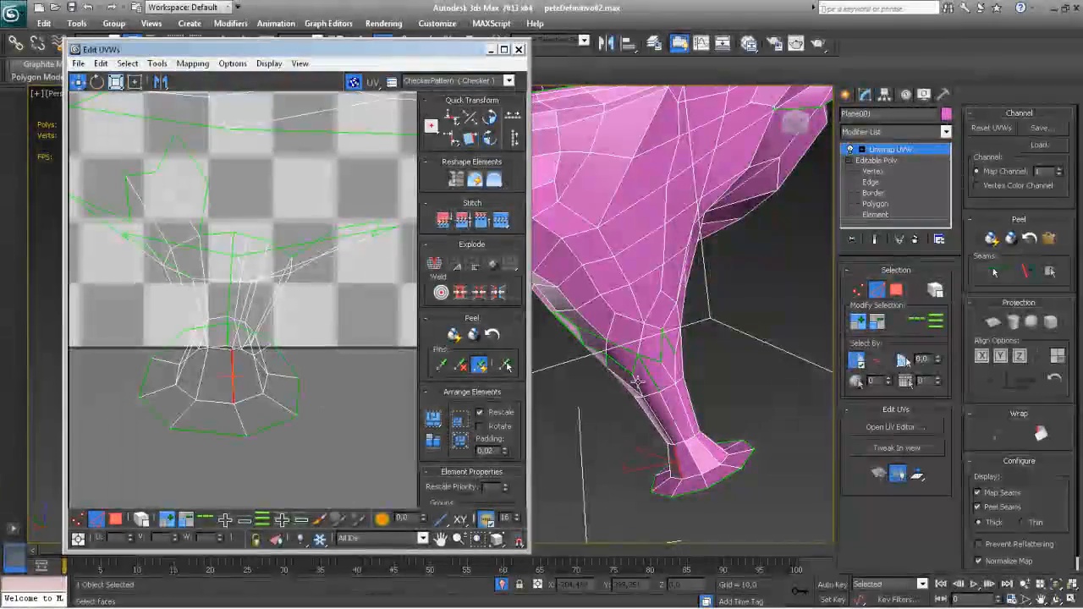
click(161, 256)
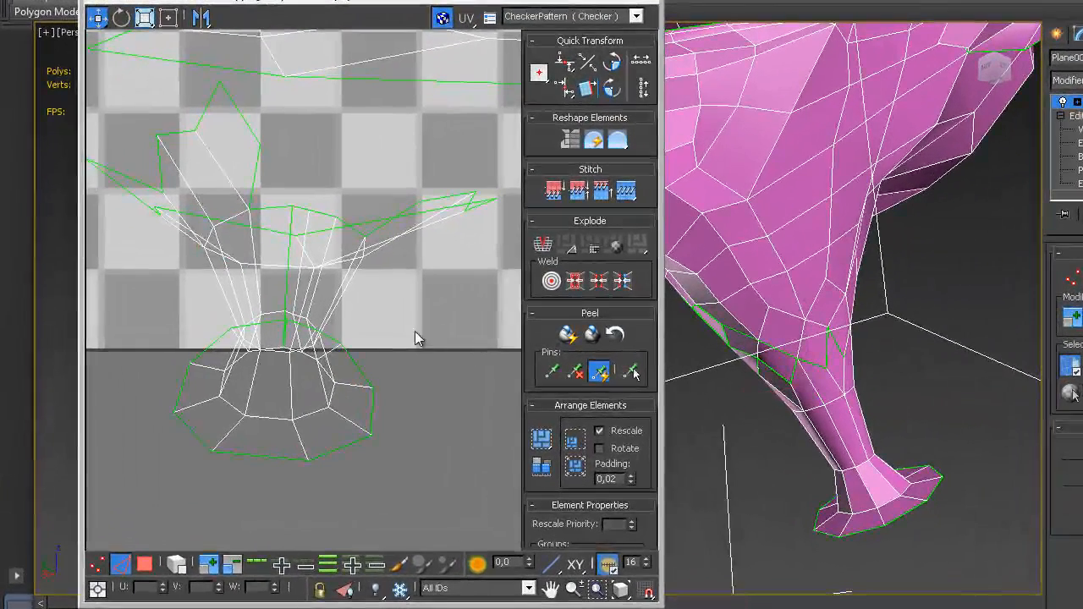
middle_drag(418, 337, 370, 339)
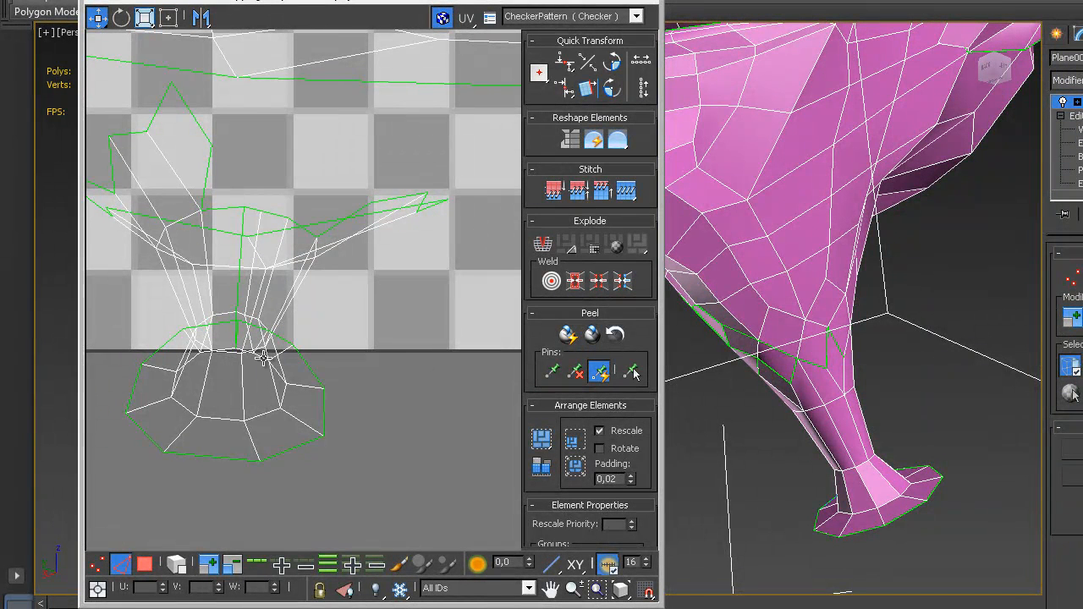
Step: Move the top and middle vertices on one side of the neck's vertical seam leftward to open a gap
click(96, 563)
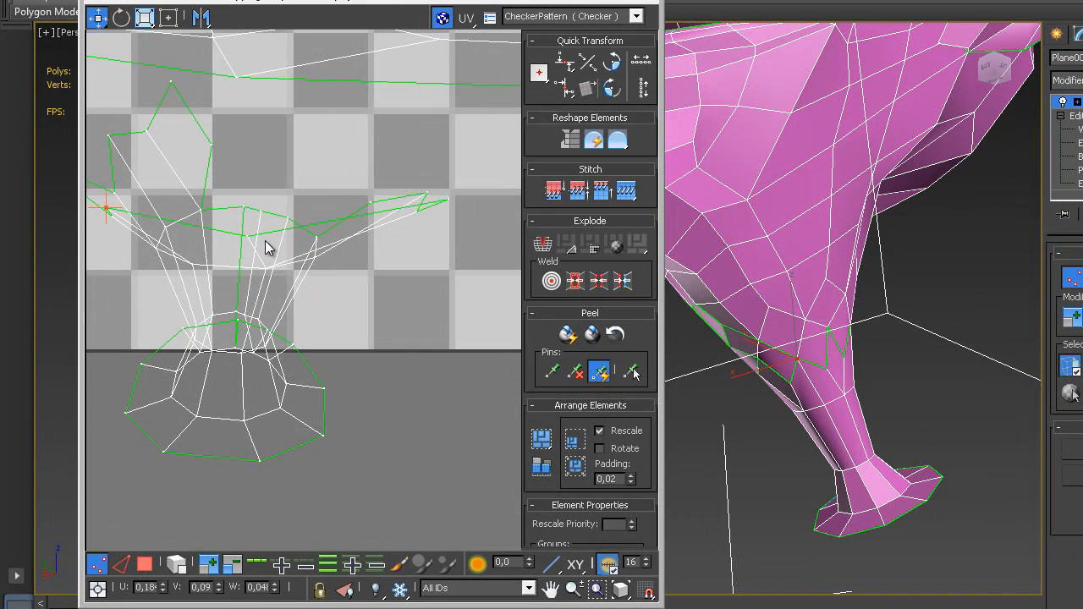
click(259, 211)
drag(261, 212, 232, 213)
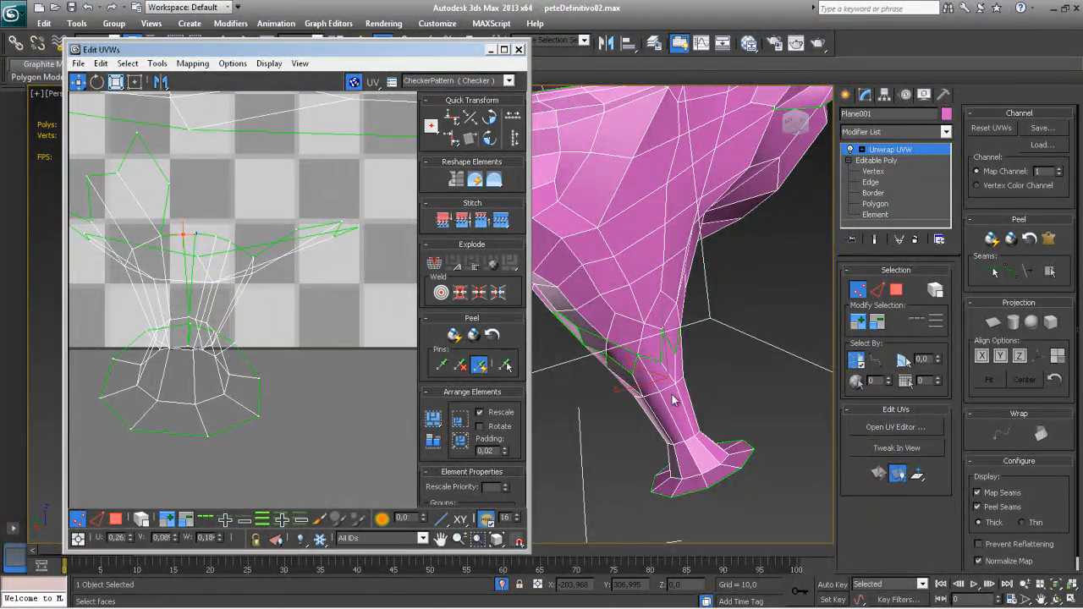
alt+middle_drag(674, 401, 640, 462)
click(665, 435)
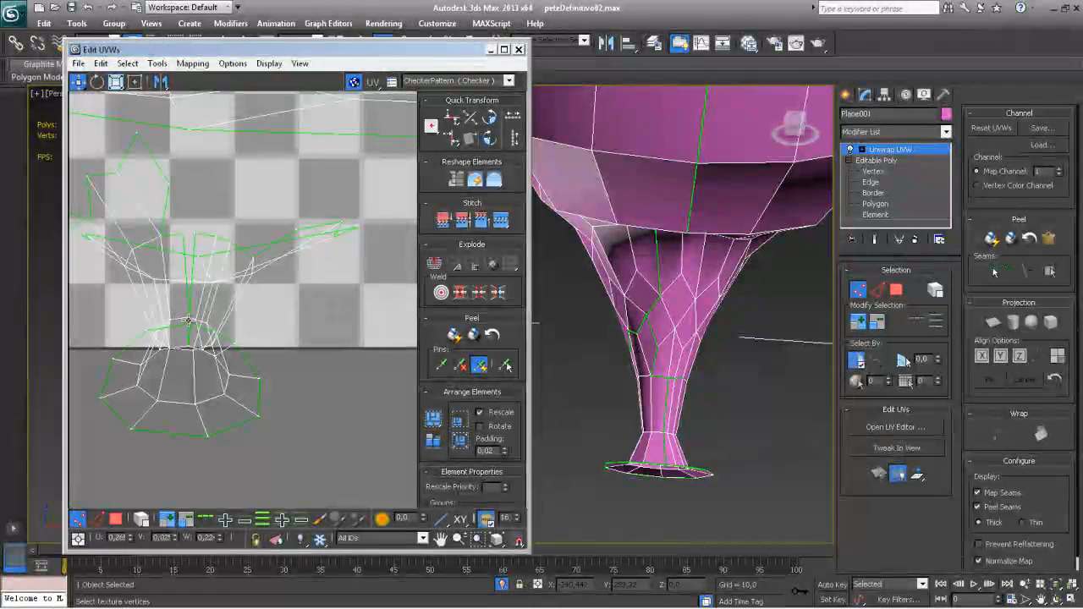
drag(190, 320, 177, 321)
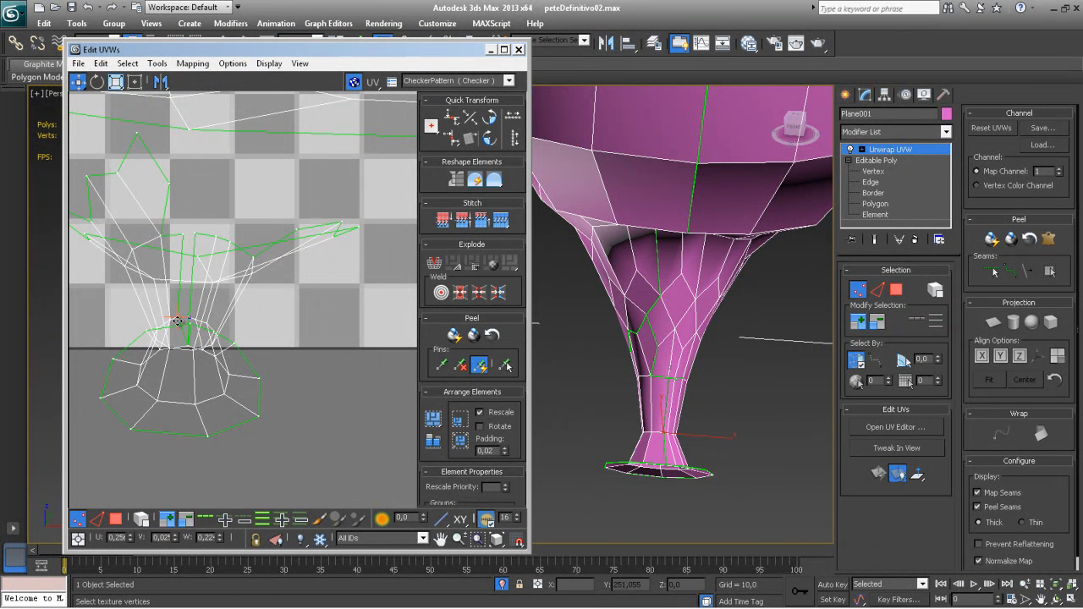
Step: Shift the lower seam vertices above the neck's flared base leftward so the gap continues down the whole seam
click(188, 346)
alt+middle_drag(604, 464, 580, 439)
middle_drag(240, 332, 281, 328)
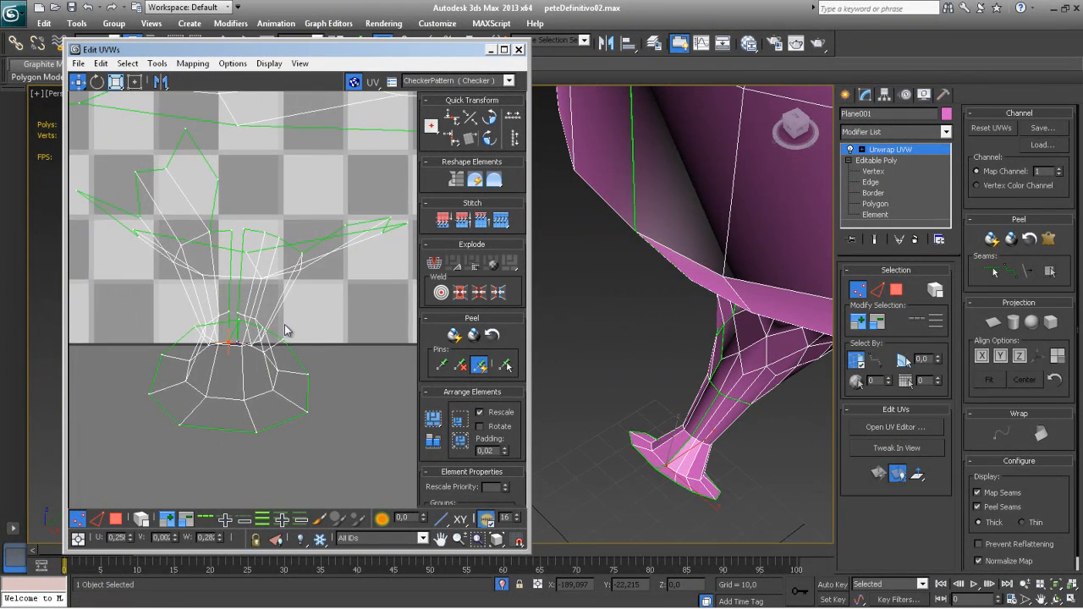
scroll(278, 329, up, 3)
drag(195, 356, 216, 357)
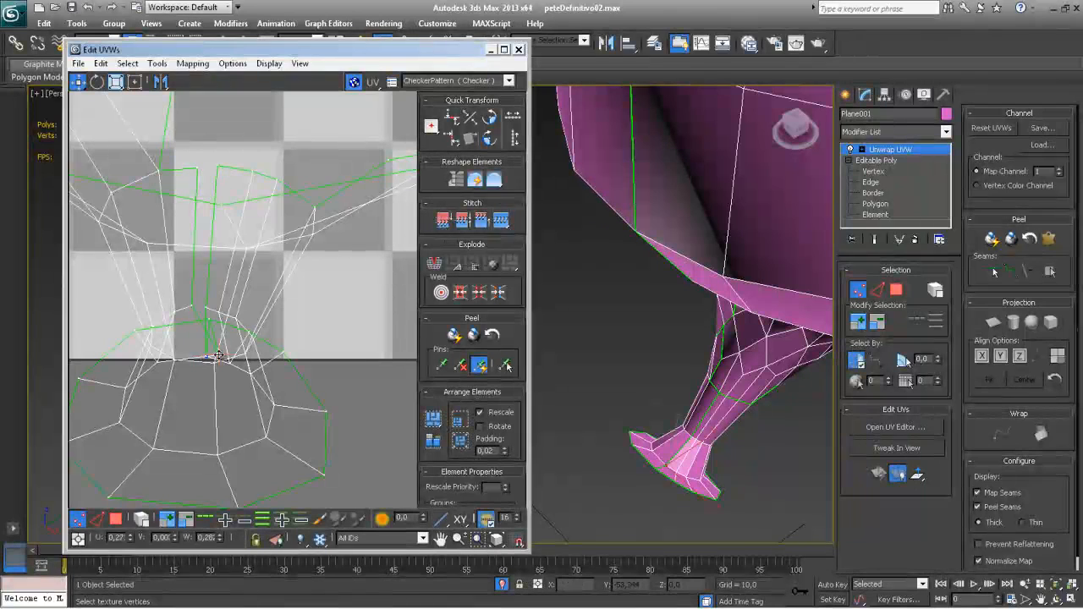
drag(204, 320, 192, 322)
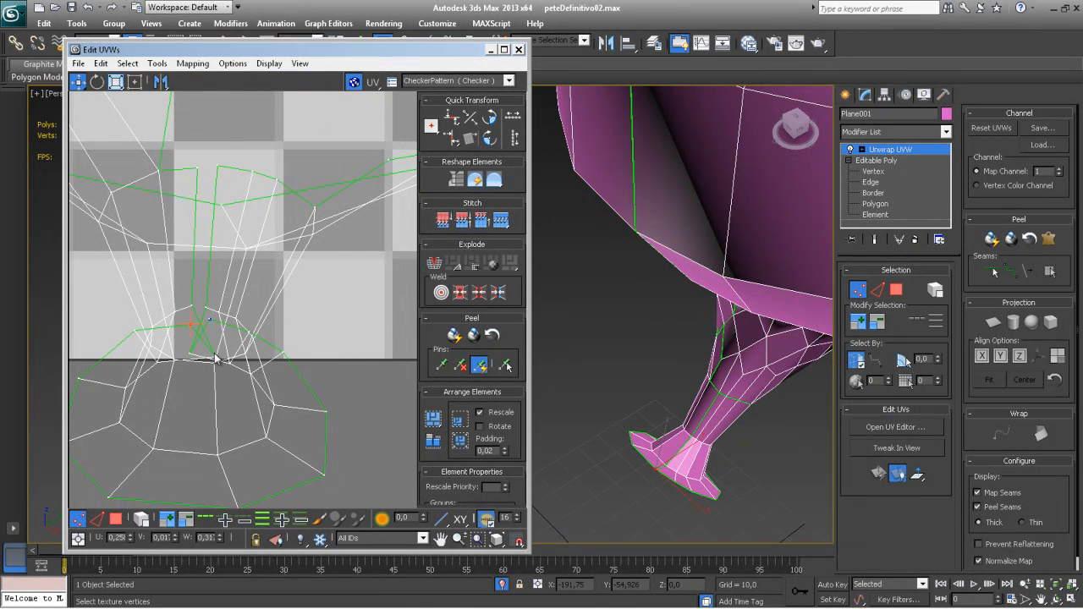
drag(214, 356, 183, 354)
middle_drag(240, 305, 229, 265)
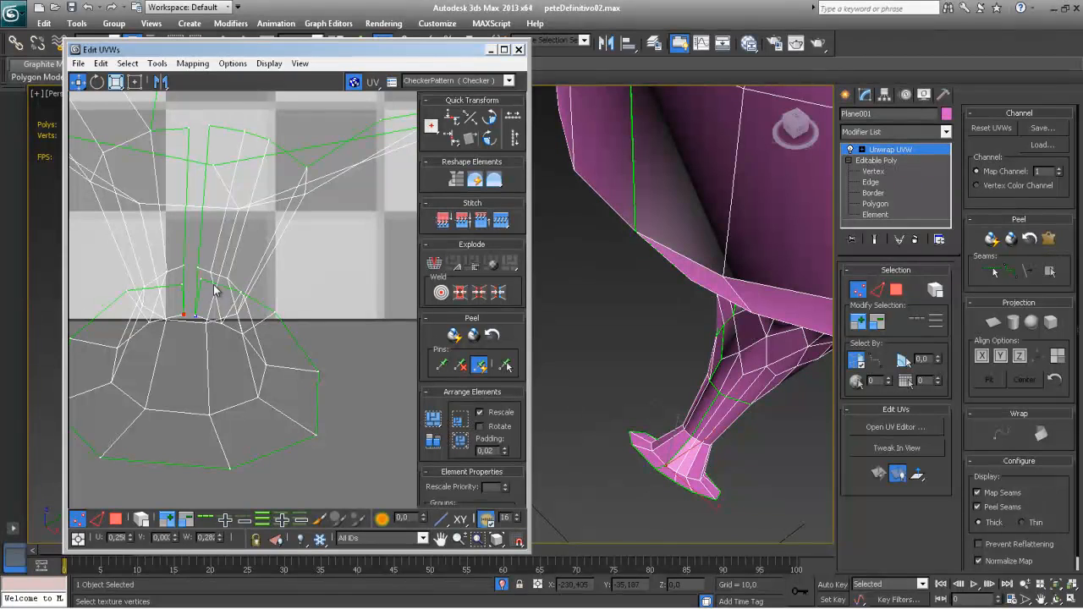
middle_drag(213, 292, 212, 314)
scroll(213, 323, down, 3)
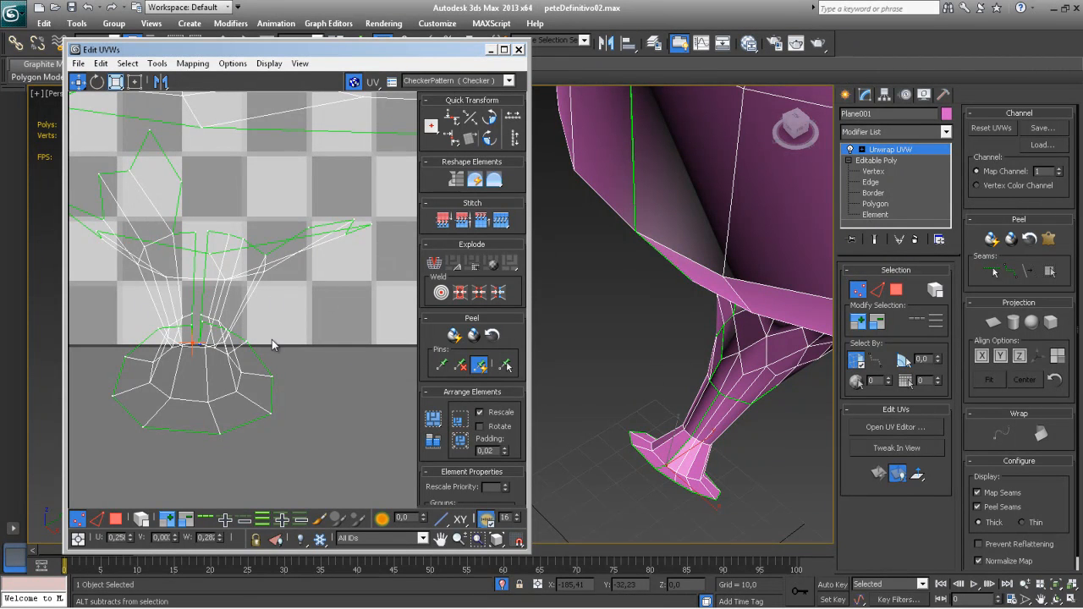
Step: Pull the open seam's vertices on the right half of the neck UV piece outward, away from the overlapping centre
scroll(269, 321, down, 3)
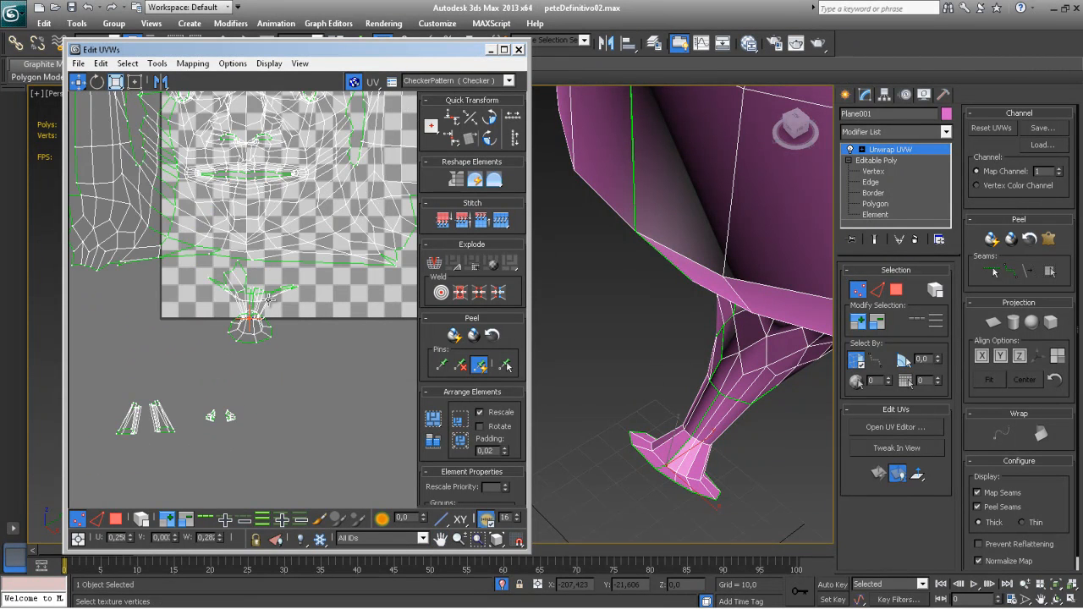
scroll(269, 299, up, 5)
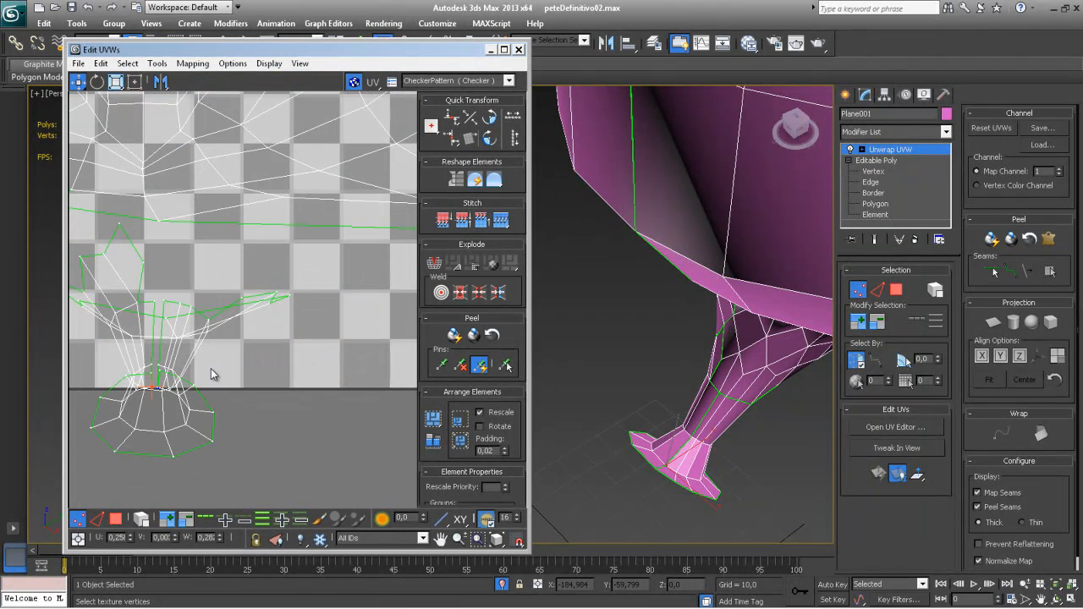
middle_drag(191, 380, 200, 374)
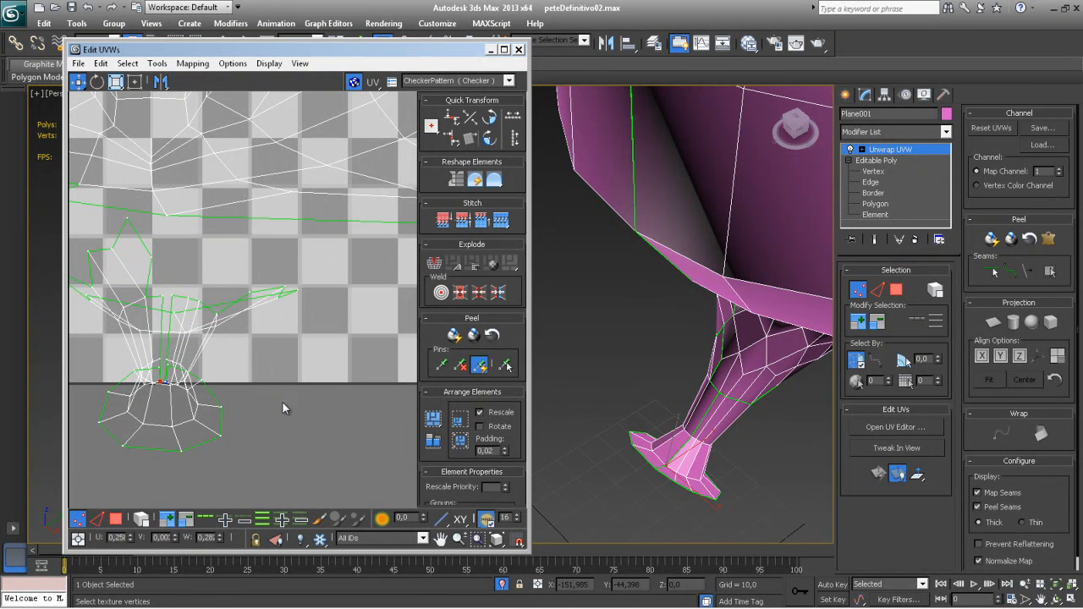
scroll(205, 375, up, 3)
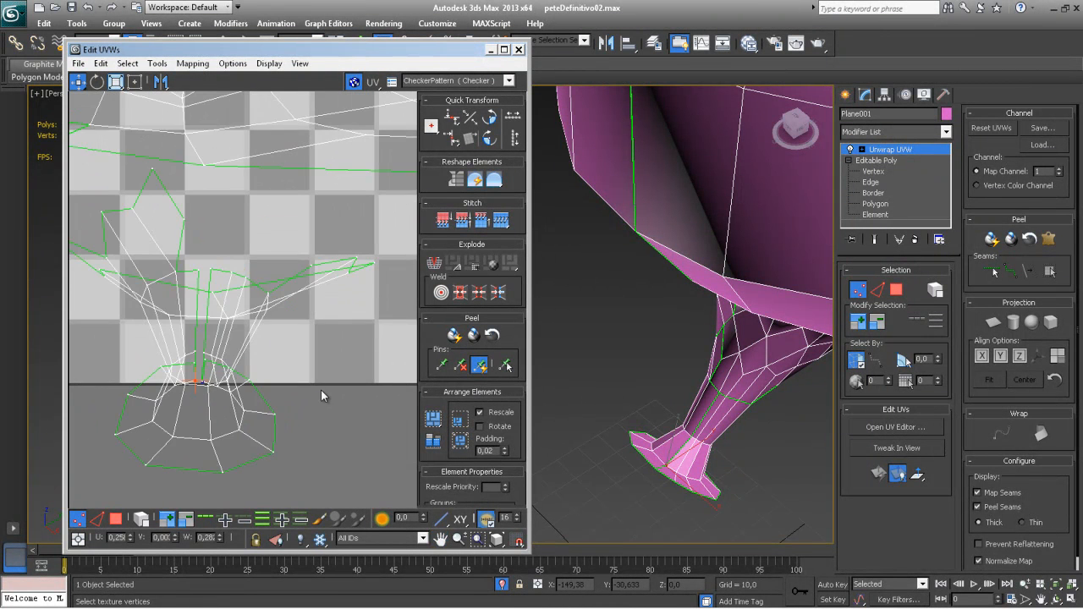
drag(211, 269, 414, 256)
middle_drag(276, 287, 180, 239)
drag(139, 226, 300, 268)
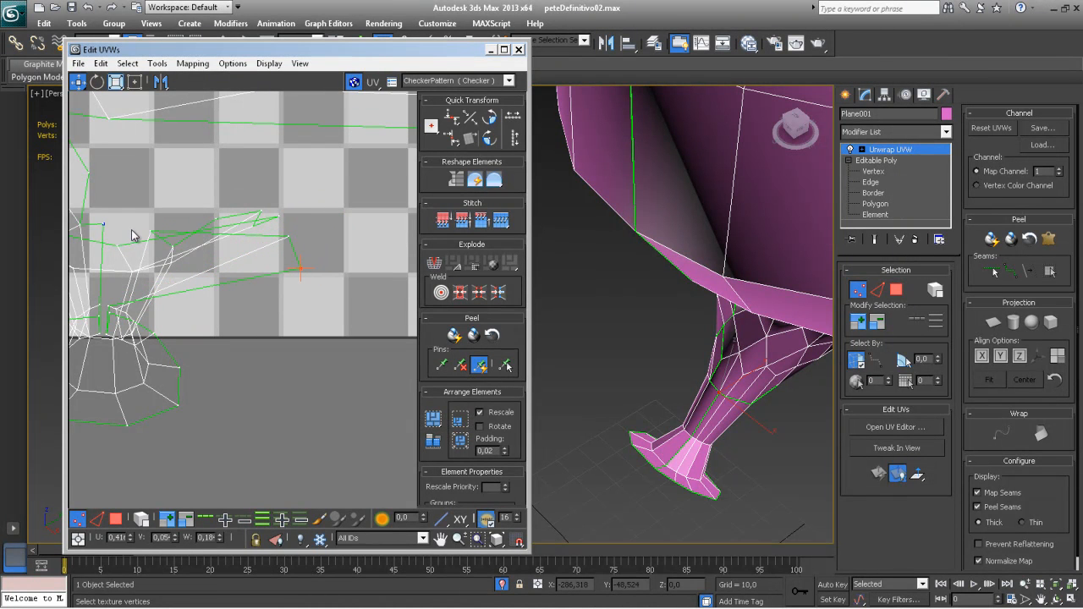
drag(153, 231, 359, 220)
drag(110, 307, 257, 369)
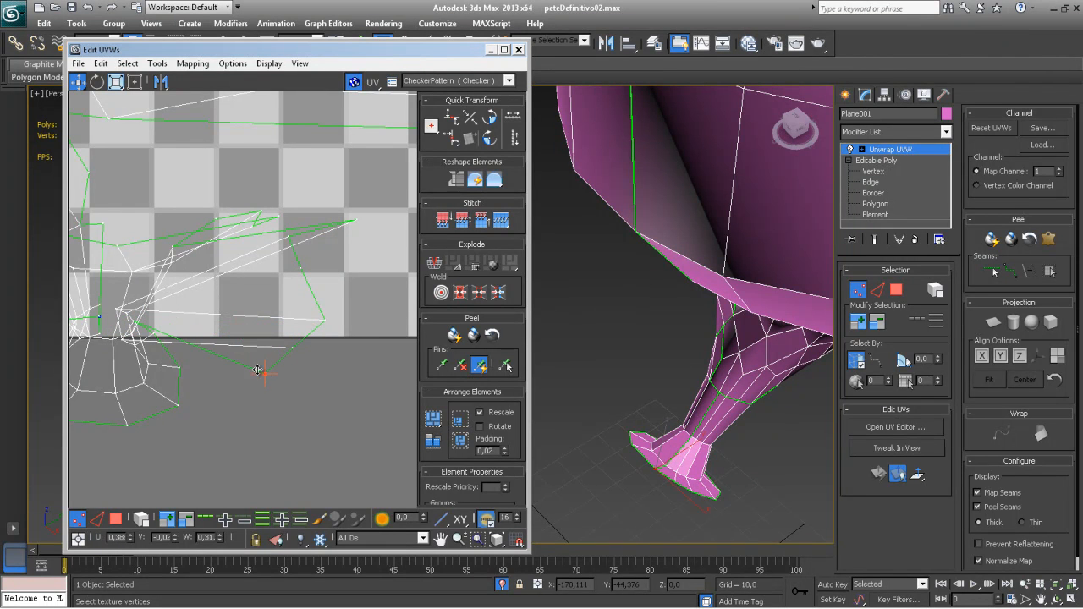
Step: Arrange the neck piece's right border vertices into a smooth outward curve and spread out its folded upper edge
drag(133, 325, 268, 366)
drag(300, 265, 334, 287)
drag(289, 237, 349, 268)
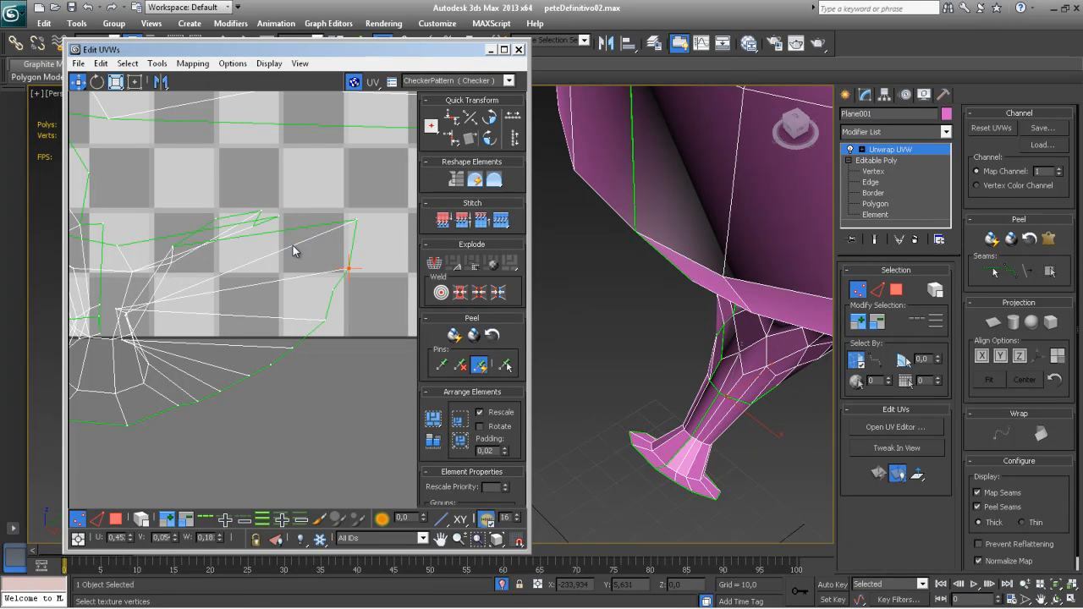
drag(175, 244, 359, 199)
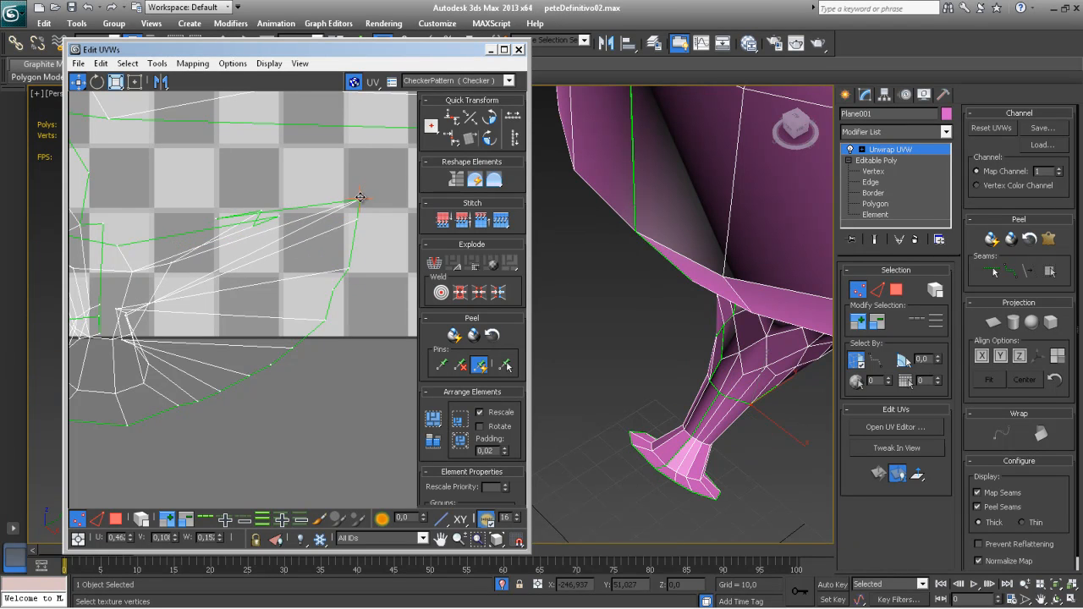
drag(217, 218, 376, 179)
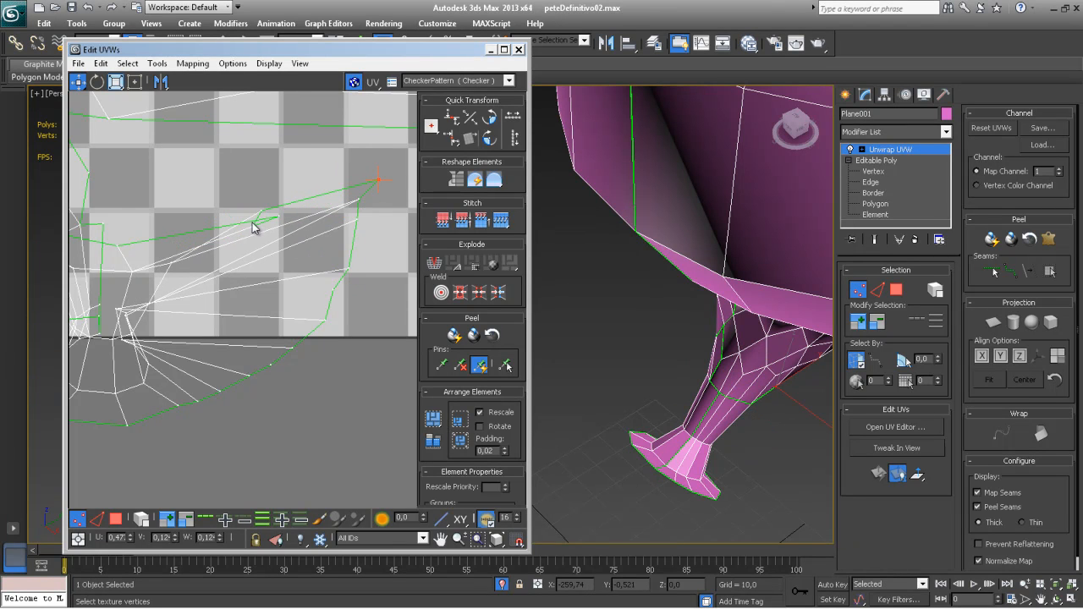
drag(260, 213, 169, 217)
Step: Spread the bunched inner vertices of the neck piece's right half toward its outer border to untangle the faces
middle_drag(140, 309, 183, 290)
drag(164, 293, 347, 263)
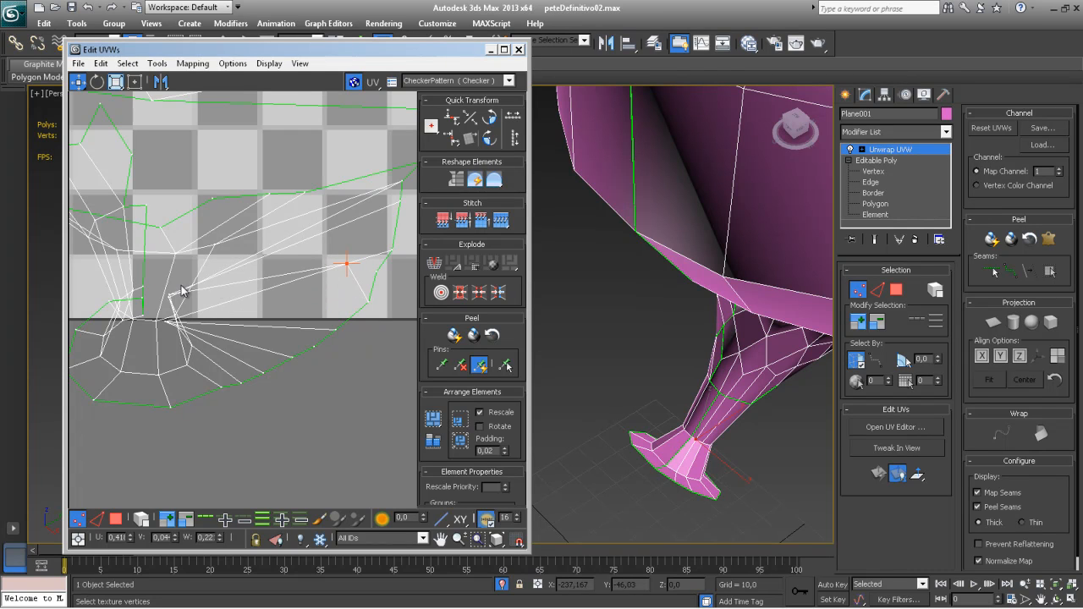
drag(174, 294, 354, 232)
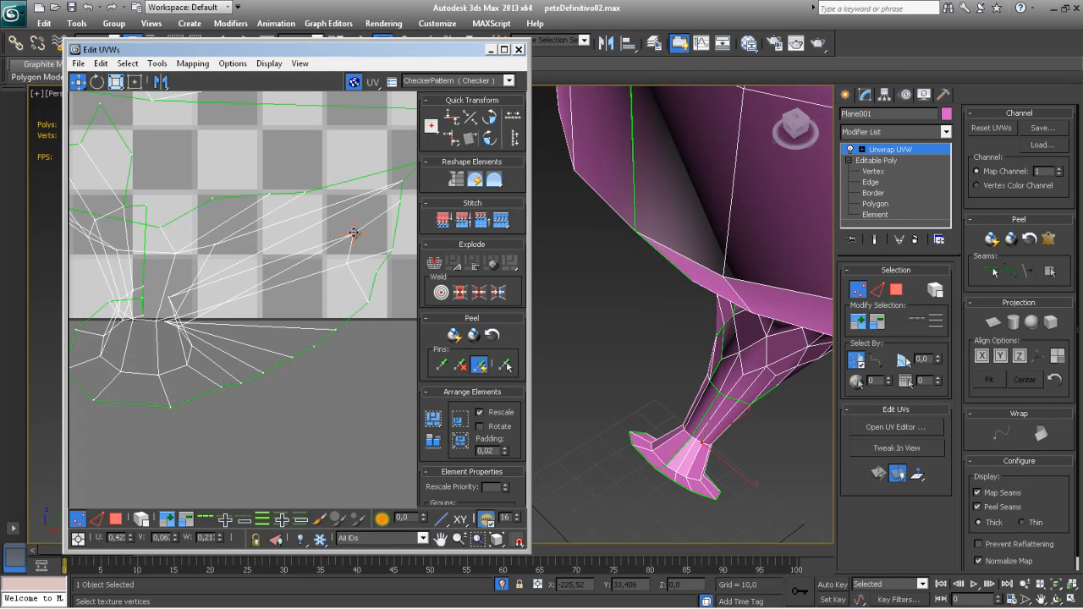
drag(169, 305, 222, 219)
drag(165, 325, 318, 309)
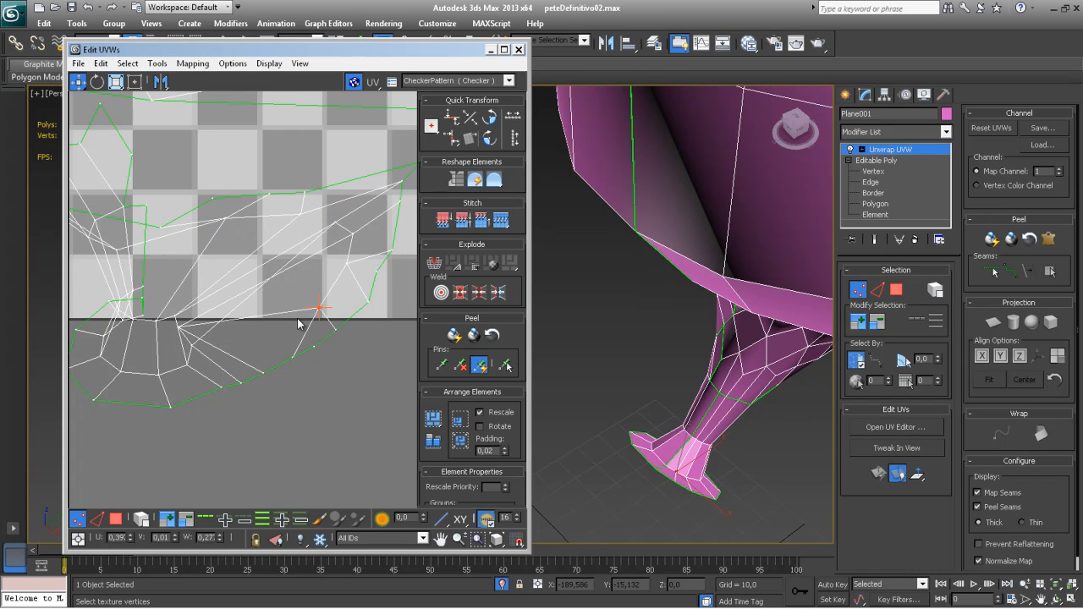
drag(179, 324, 275, 327)
drag(194, 346, 234, 345)
drag(176, 316, 236, 278)
Step: Pull the lower seam vertices on the neck piece's left half outward to continue the curved bottom border
middle_drag(275, 326, 312, 408)
scroll(253, 402, down, 2)
scroll(248, 412, up, 1)
drag(206, 391, 179, 429)
drag(233, 371, 126, 395)
drag(256, 366, 116, 383)
drag(257, 380, 110, 368)
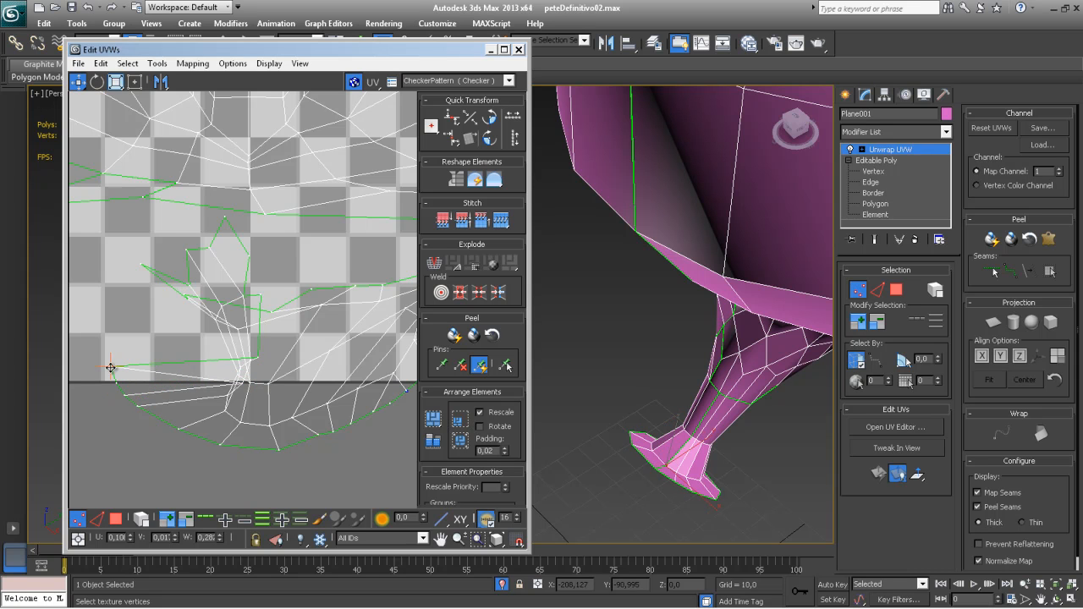
drag(257, 359, 101, 353)
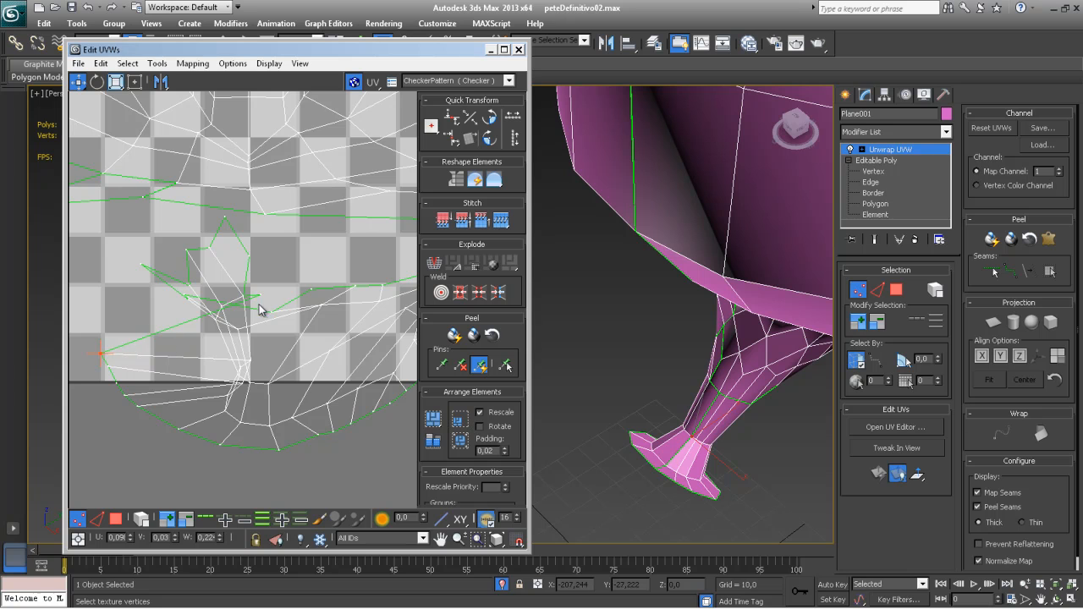
Step: Move the remaining left seam vertices and the upper left edge of the neck piece outward to unfold that corner
drag(262, 302, 89, 324)
drag(241, 295, 86, 310)
middle_drag(225, 293, 283, 315)
drag(307, 283, 123, 311)
drag(282, 240, 110, 291)
drag(267, 270, 89, 275)
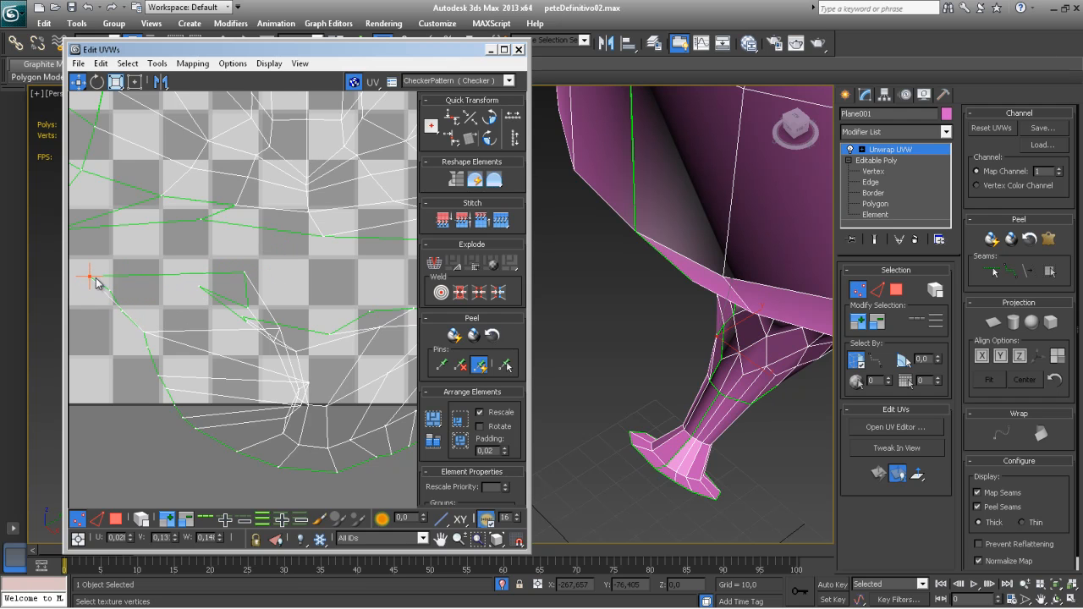
drag(253, 274, 112, 264)
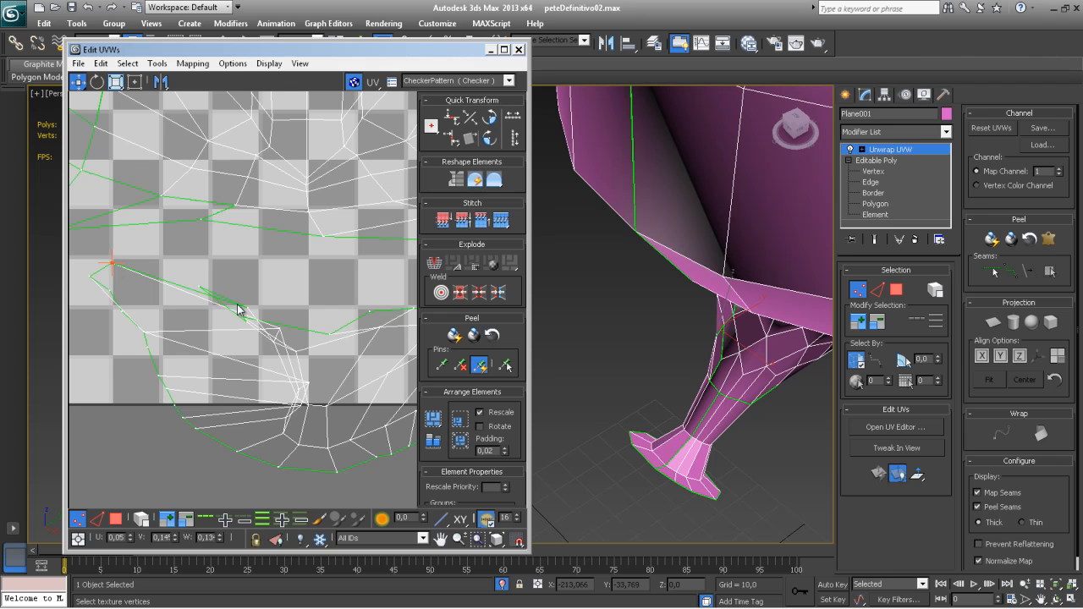
drag(251, 309, 141, 285)
drag(245, 325, 174, 271)
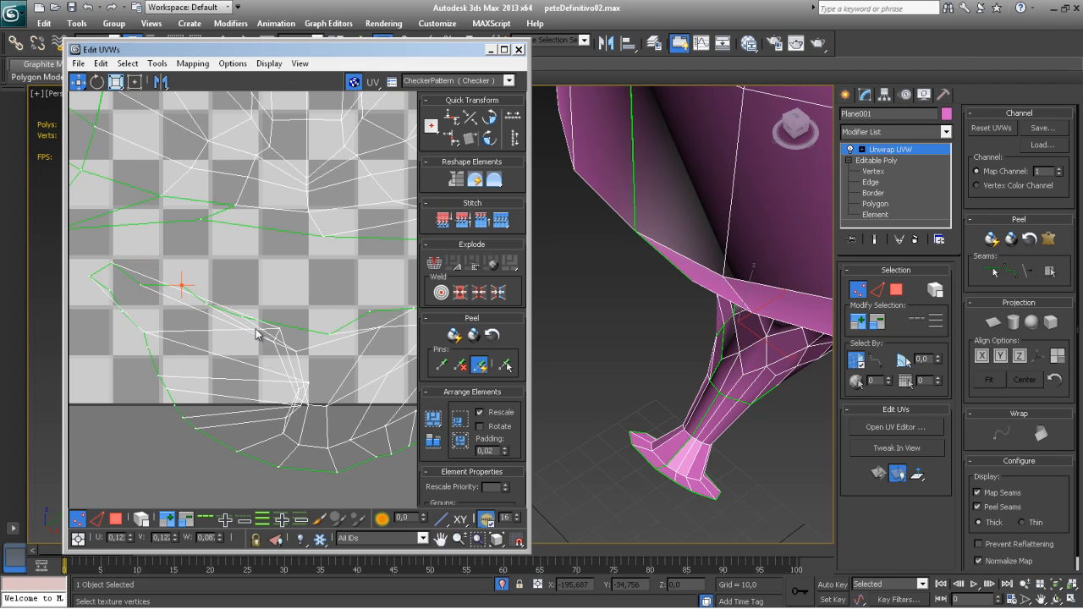
Step: Spread the bunched inner vertices of the neck piece's left half into evenly spaced, non-overlapping faces
drag(275, 333, 170, 331)
drag(274, 345, 198, 324)
key(ctrl+z)
drag(298, 386, 202, 370)
drag(296, 393, 221, 363)
drag(286, 417, 233, 422)
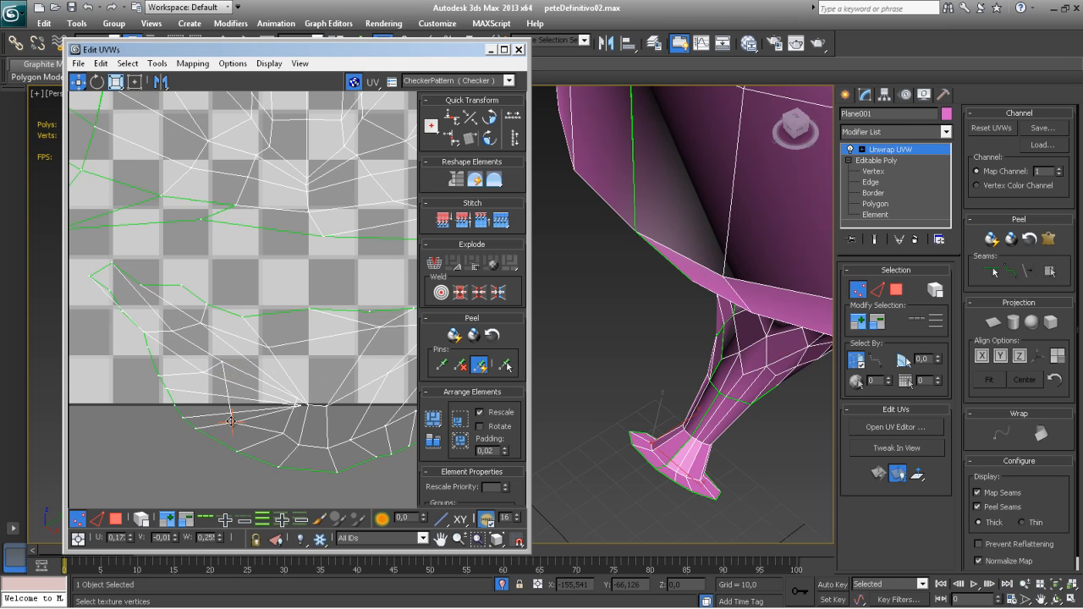
drag(298, 407, 203, 407)
drag(287, 411, 261, 397)
drag(220, 362, 231, 391)
Step: Widen the UV editor and check which head edges correspond to the neck piece's upper edges
middle_drag(306, 413, 242, 355)
scroll(251, 421, down, 2)
scroll(214, 434, down, 2)
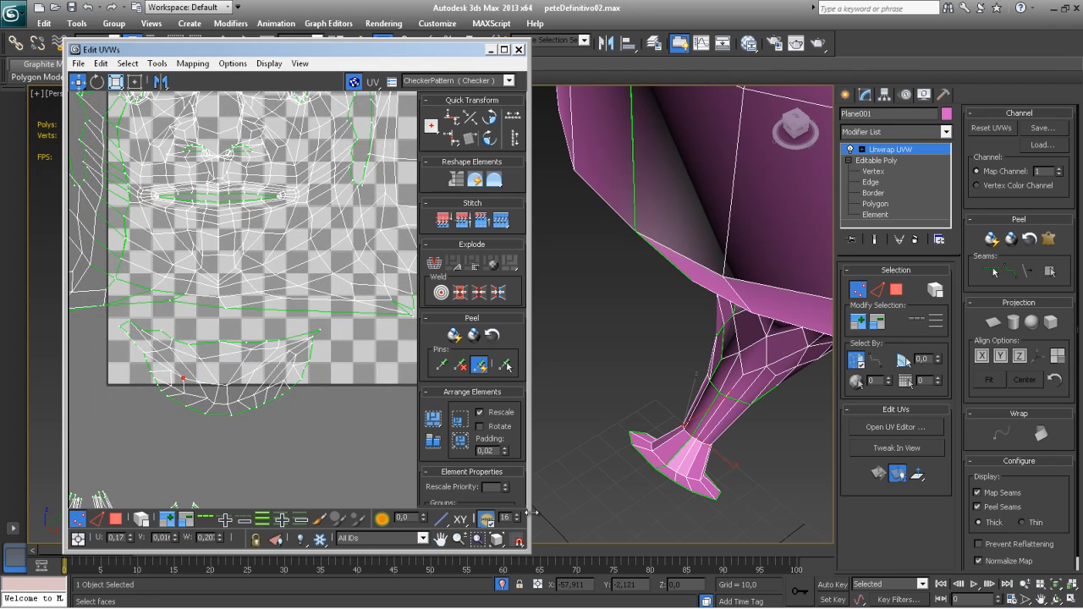
drag(528, 518, 724, 518)
middle_drag(423, 438, 449, 429)
click(96, 519)
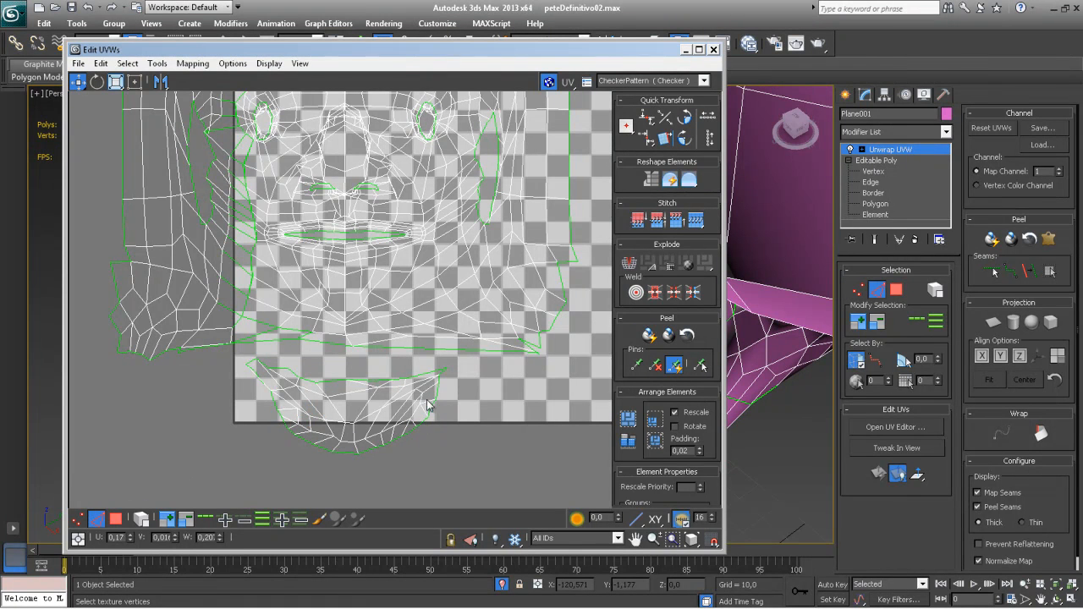
click(427, 372)
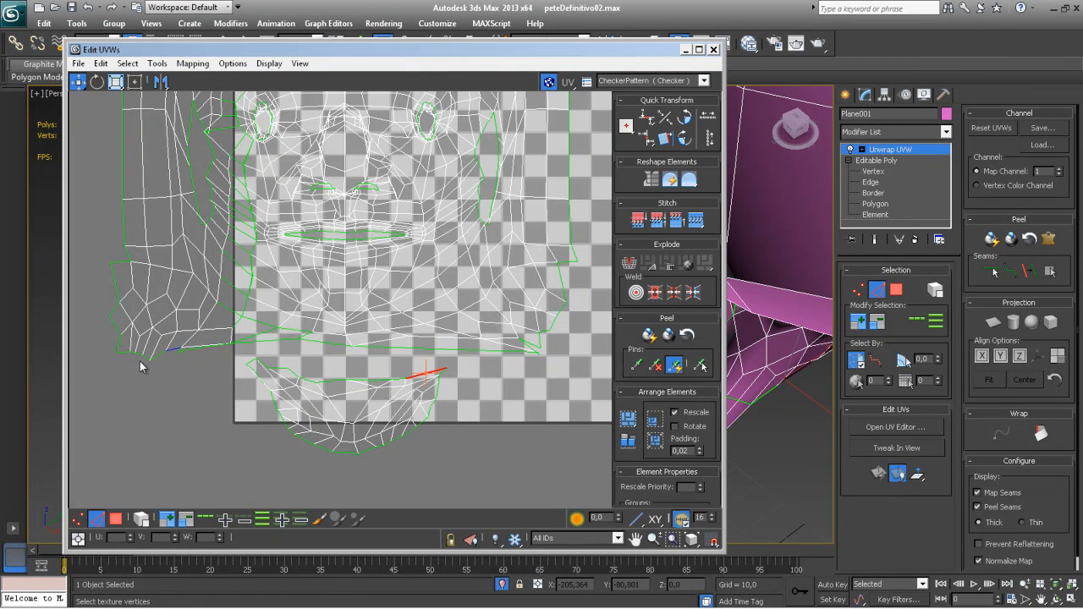
click(285, 373)
Step: Select the whole neck UV element and mirror it horizontally
click(116, 519)
click(350, 401)
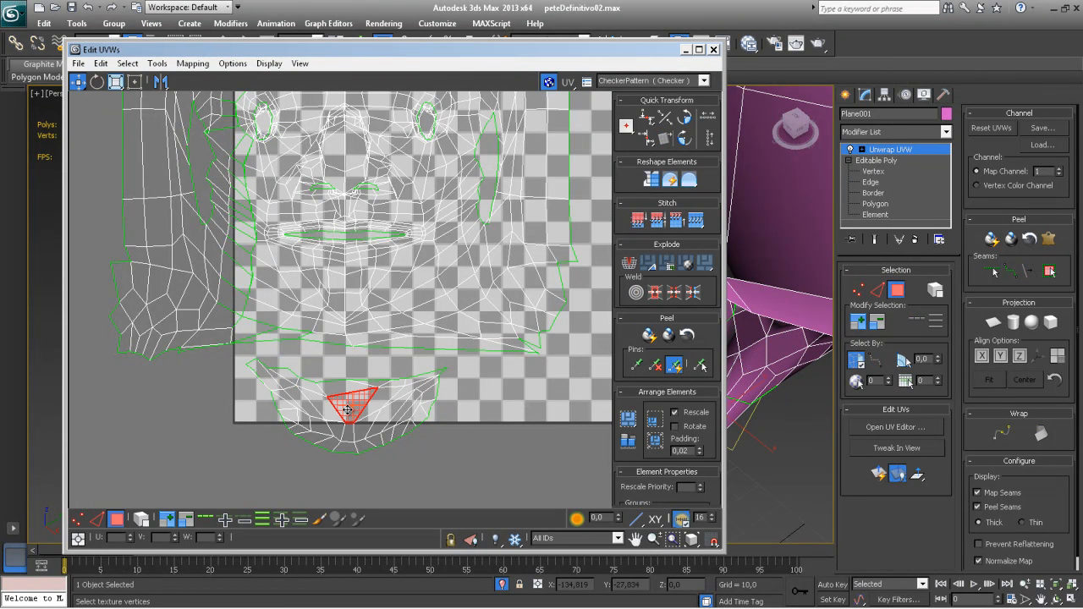
click(141, 519)
click(382, 406)
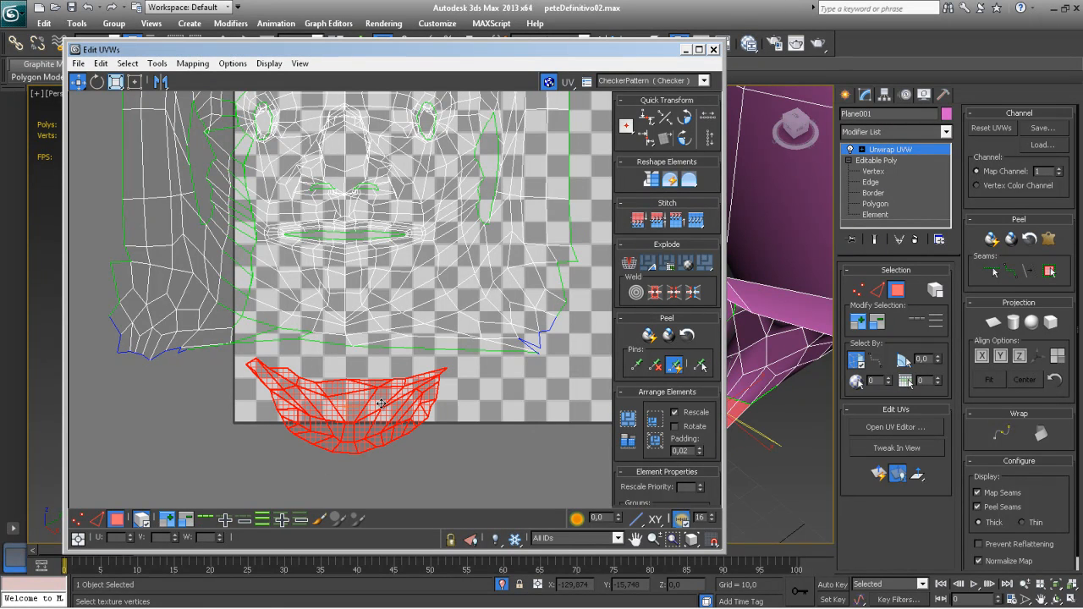
click(161, 81)
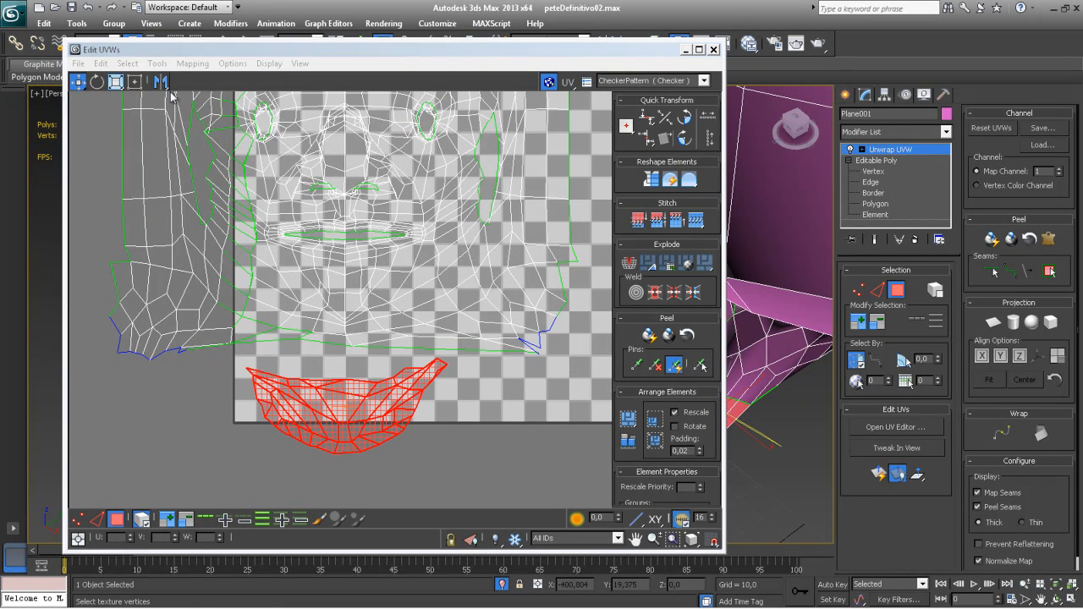
Step: Check edge by edge which head UV edges match the mirrored neck piece's upper border
click(120, 520)
click(96, 519)
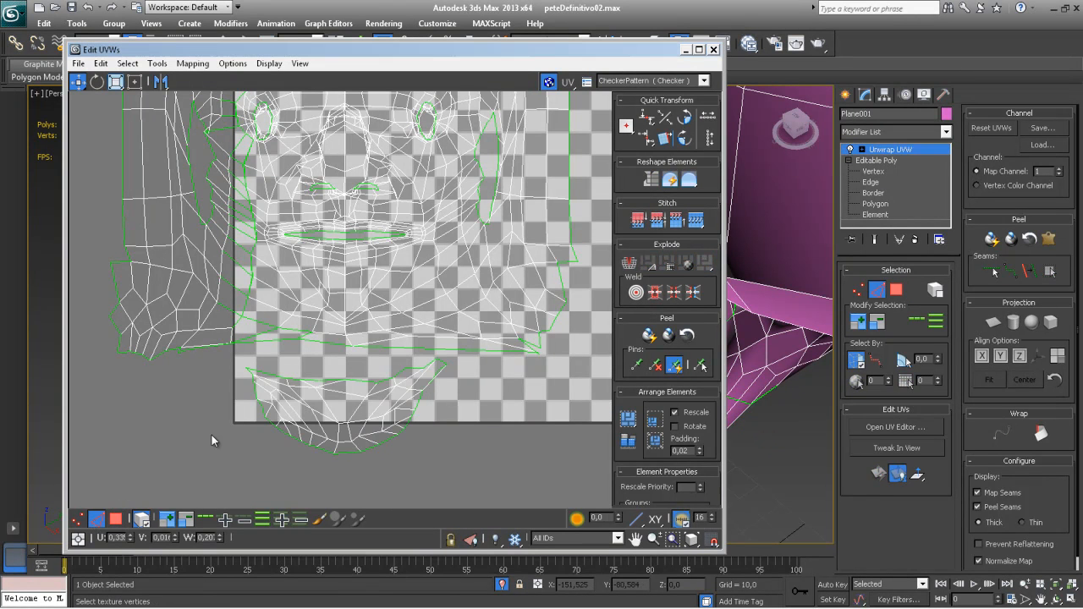
click(265, 377)
click(140, 519)
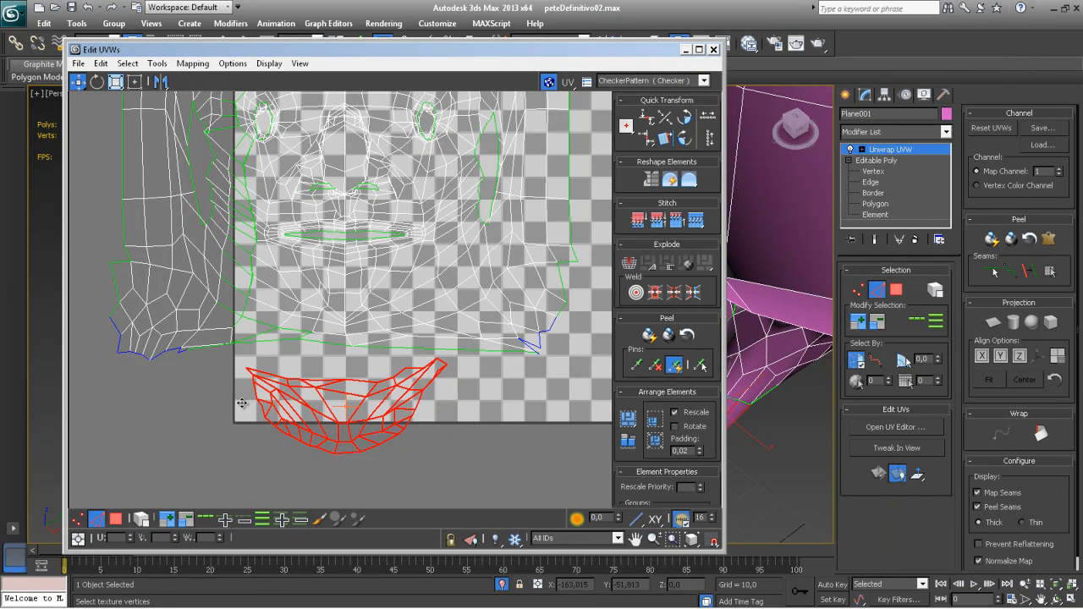
click(242, 403)
click(259, 373)
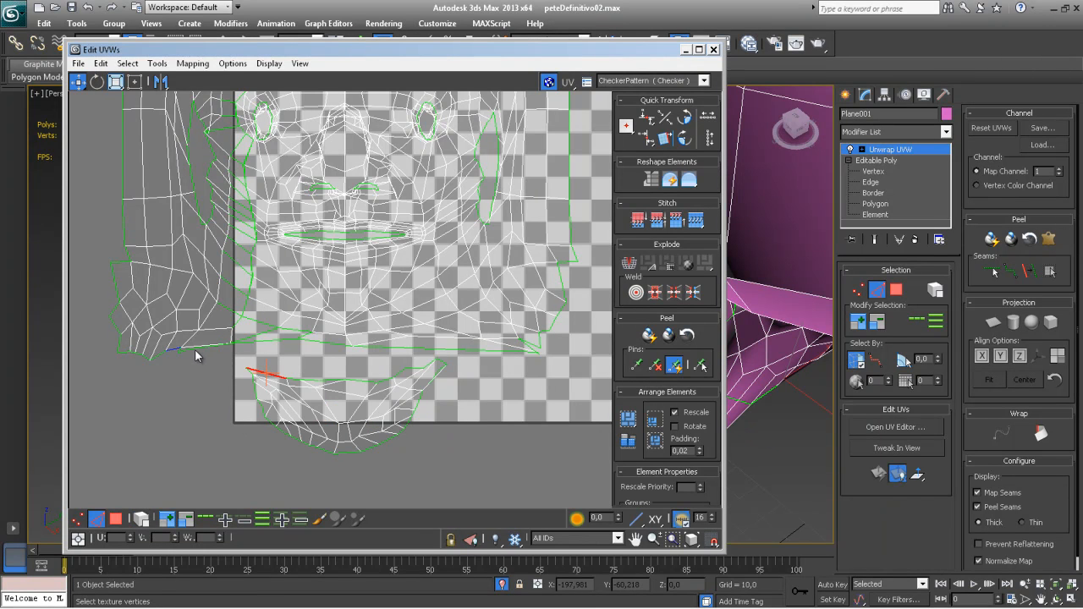
click(294, 380)
click(319, 381)
click(313, 380)
click(330, 380)
middle_drag(324, 379, 298, 403)
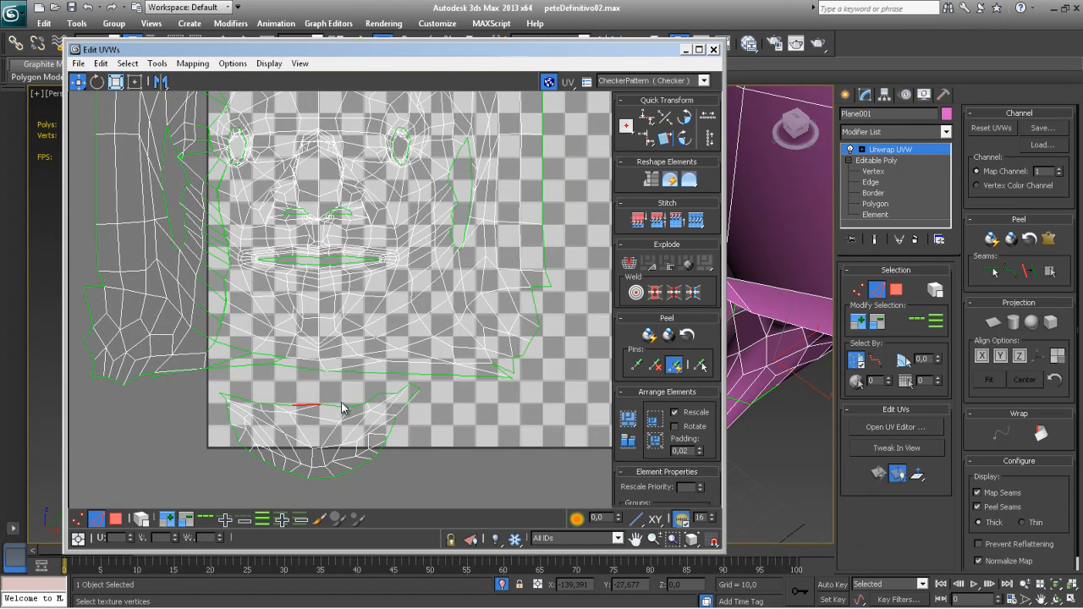
click(333, 408)
Step: Select the long edge along the bottom of the face UVs and stitch it to its matching detached strip
click(335, 374)
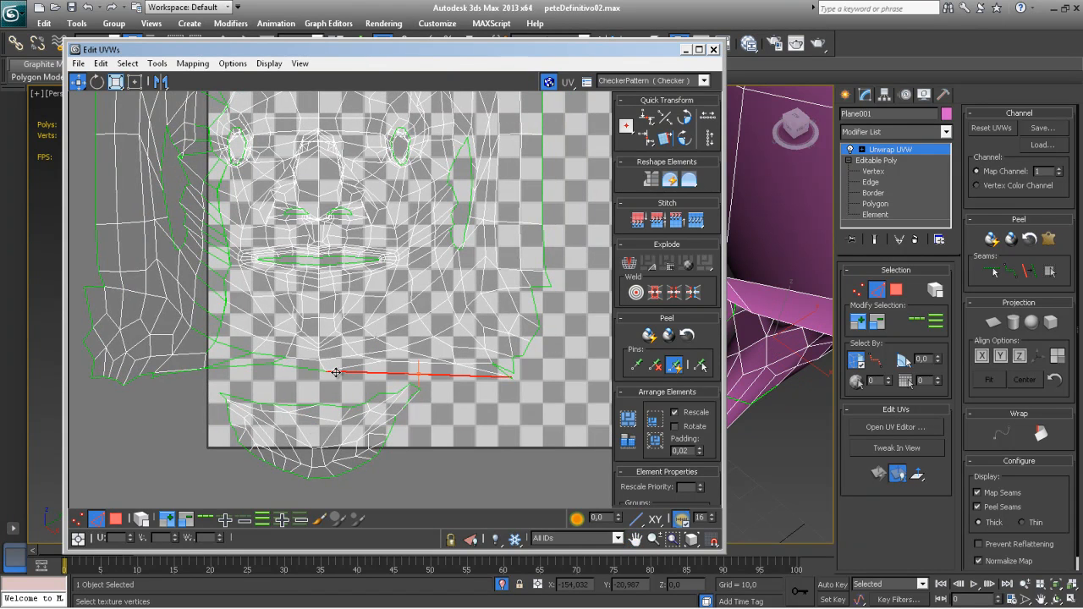
scroll(372, 413, down, 5)
scroll(239, 375, up, 5)
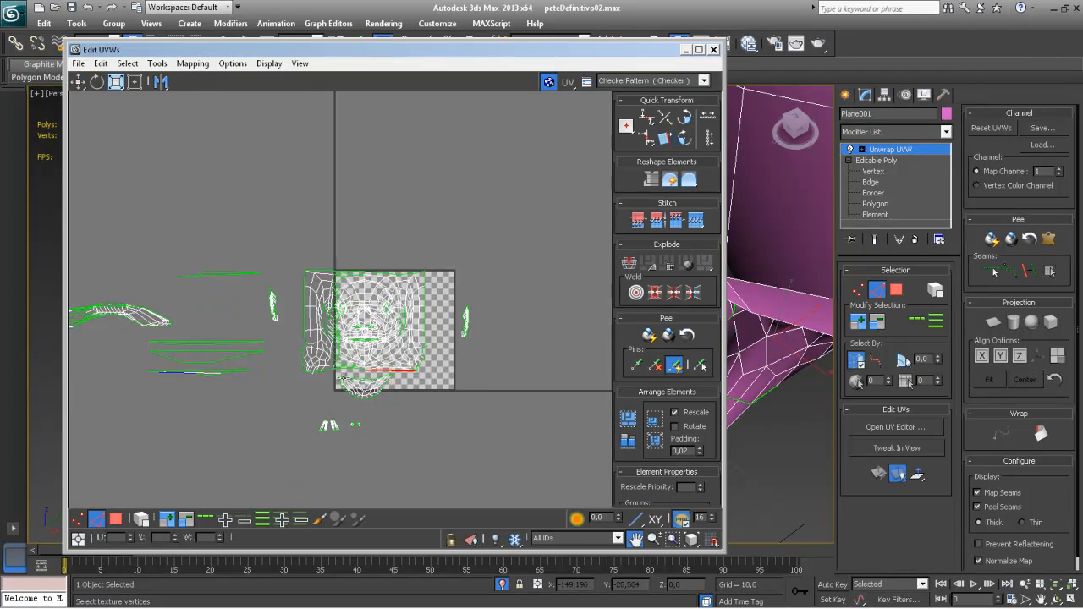
scroll(208, 342, down, 5)
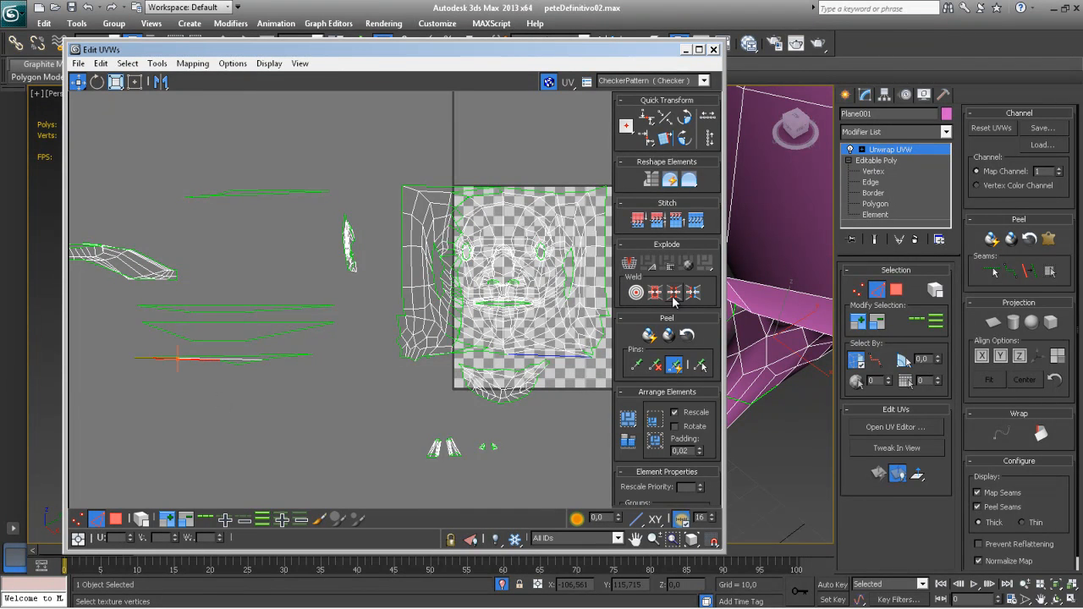
click(696, 222)
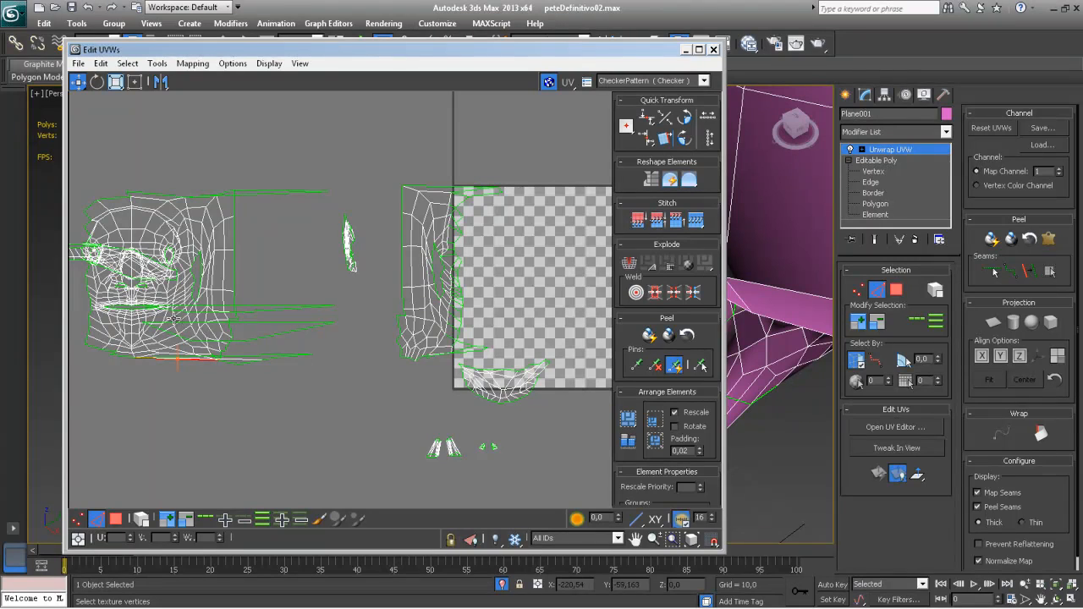
Step: Select the stitched head UV element and move it back onto the checker square above the neck piece
click(117, 519)
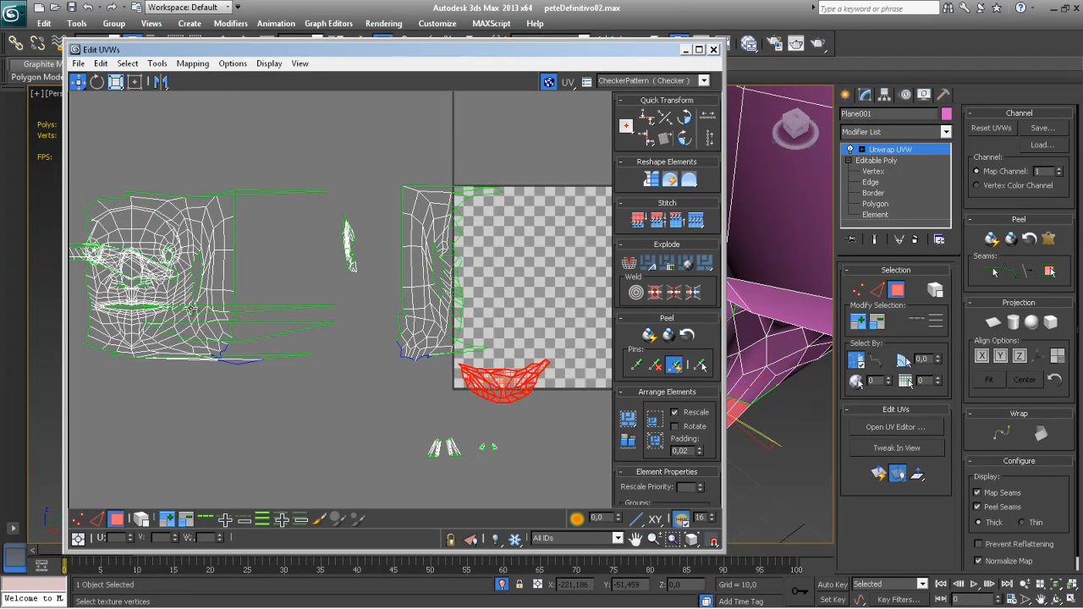
click(141, 520)
click(169, 330)
click(151, 290)
drag(150, 290, 522, 286)
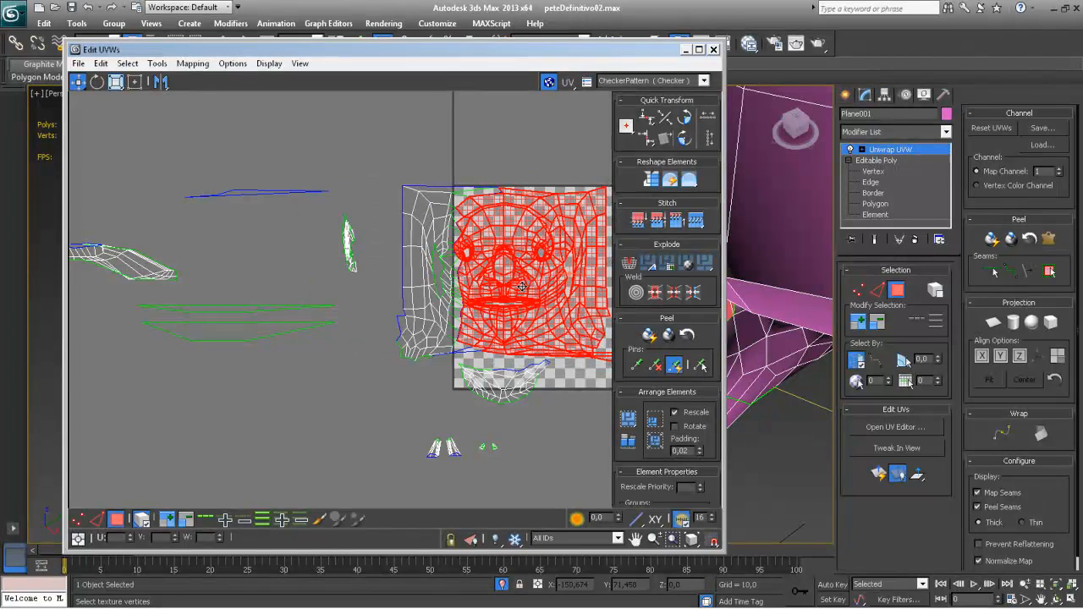
middle_drag(555, 395, 385, 390)
scroll(387, 392, up, 2)
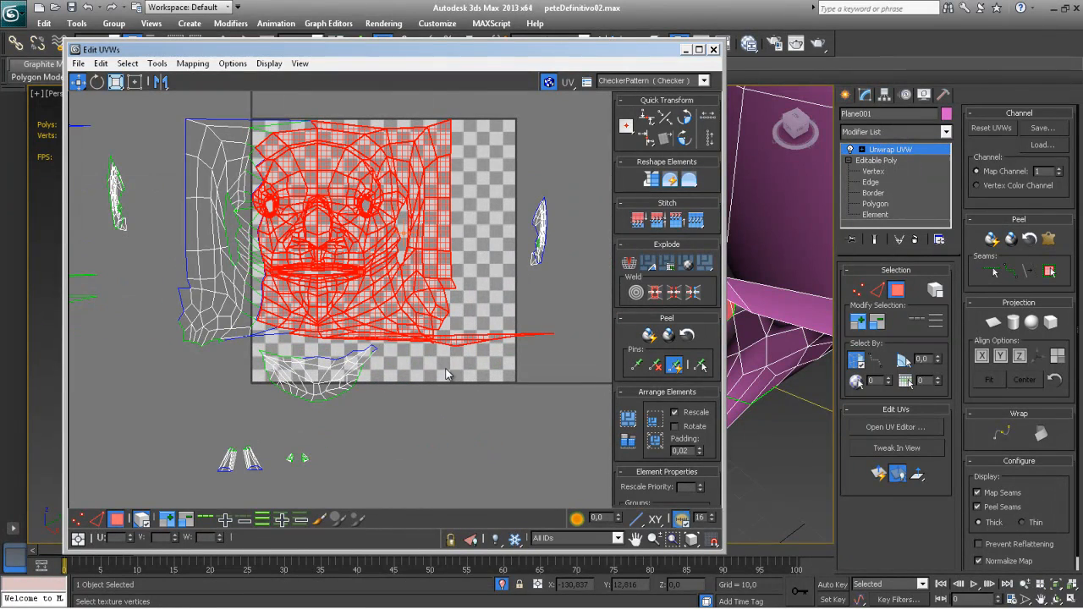
Step: Move the stray vertices of the long strip under the face inward toward the neck piece's upper border
click(77, 518)
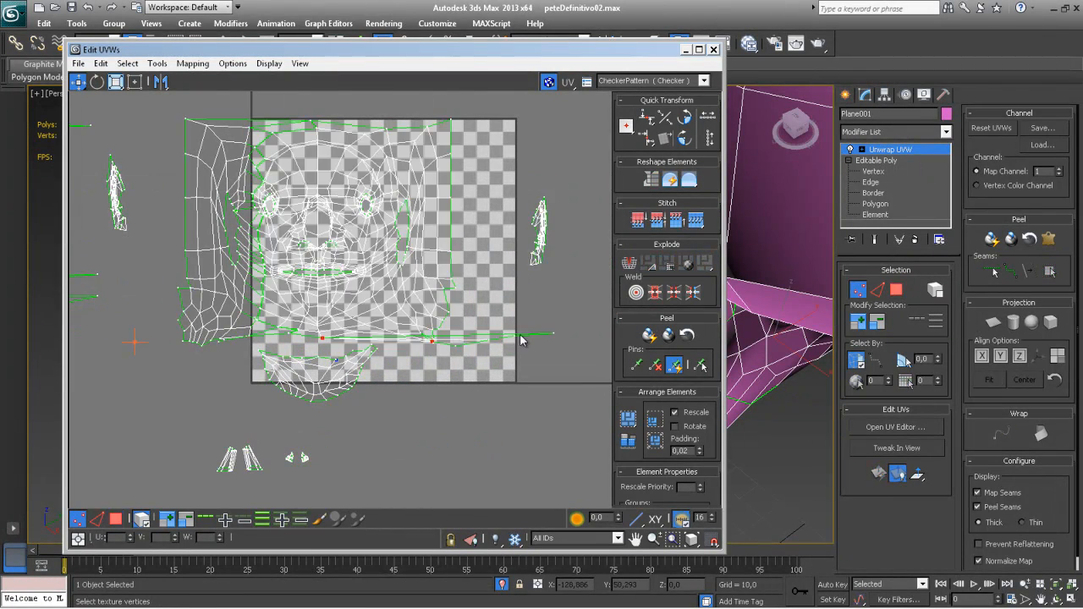
click(456, 348)
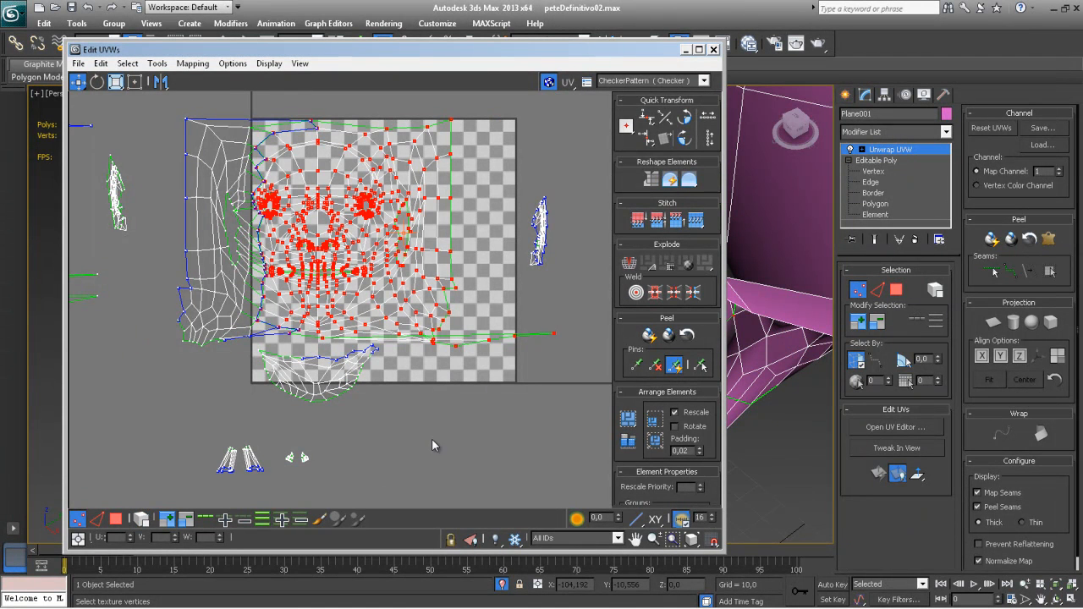
click(457, 354)
drag(553, 334, 330, 347)
middle_drag(505, 355, 504, 356)
drag(513, 340, 357, 351)
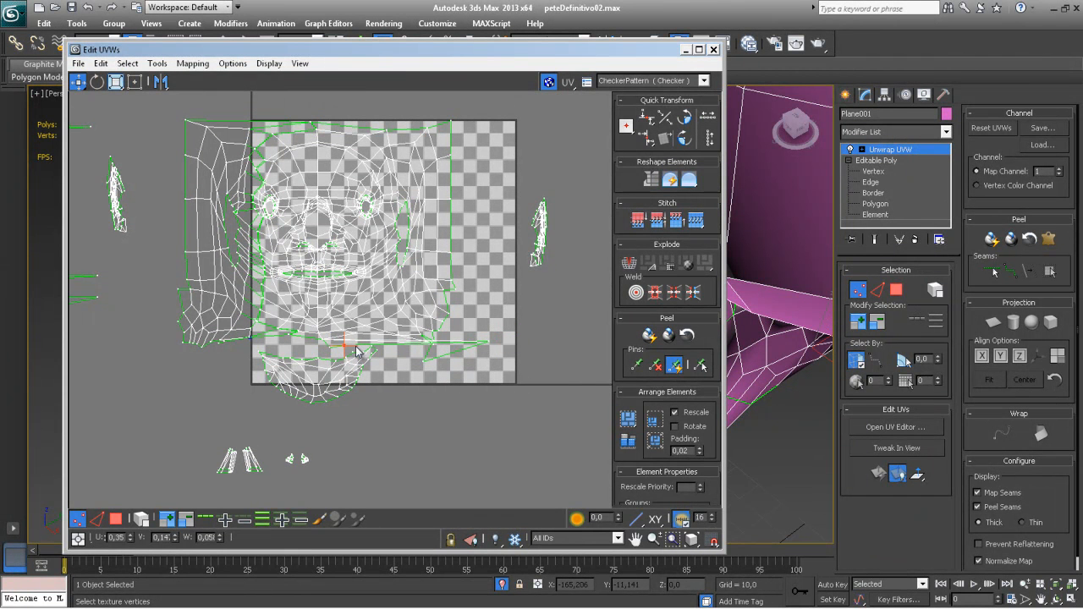
drag(491, 343, 360, 343)
drag(423, 360, 380, 344)
middle_drag(380, 368, 404, 366)
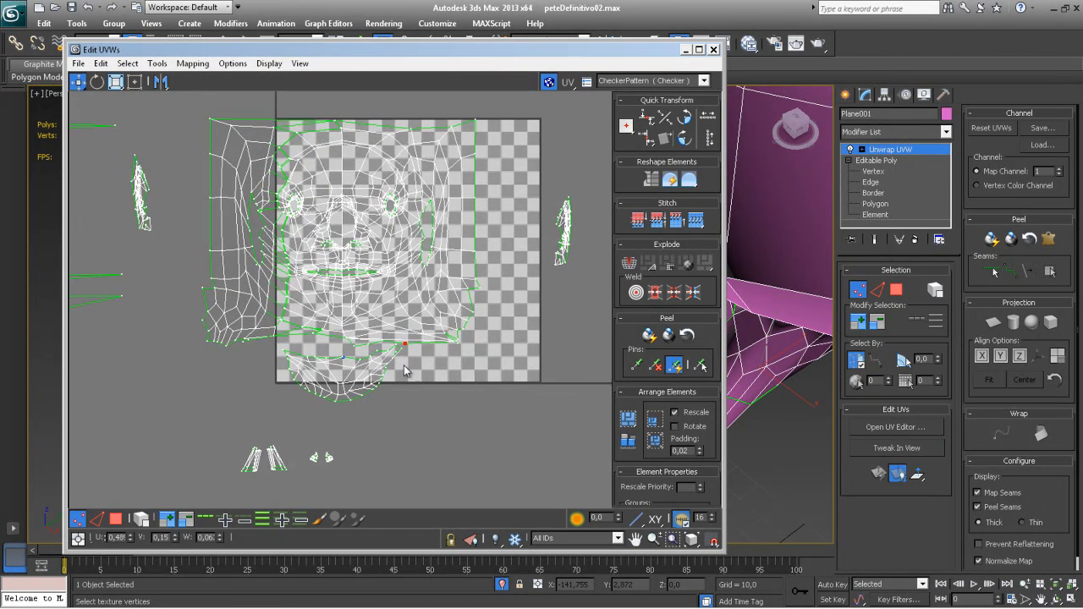
Step: Reposition the lower-border vertices of the head UVs to follow the neck piece's upper edge and straighten the jaw corner
scroll(404, 367, up, 2)
drag(320, 333, 193, 334)
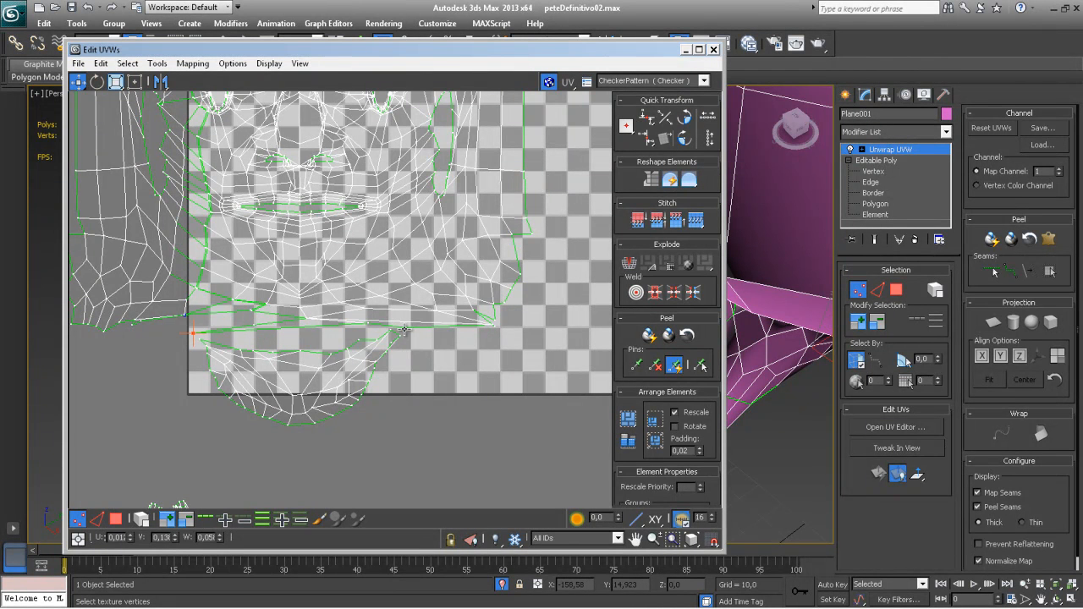
click(274, 337)
drag(406, 327, 313, 333)
drag(493, 326, 398, 312)
drag(474, 311, 429, 316)
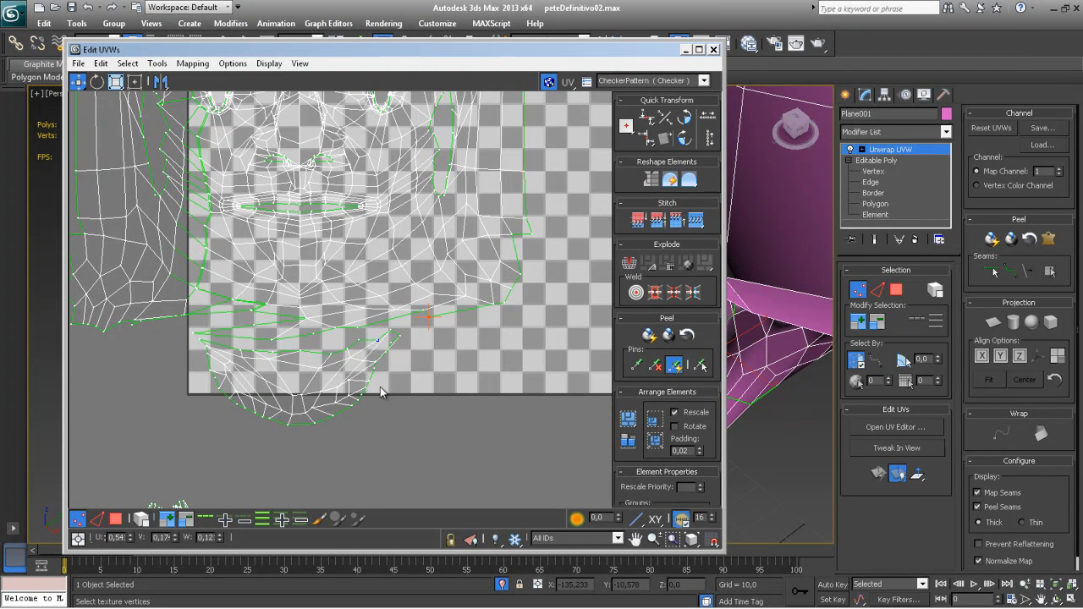
Step: Undo the first stitch at the neck piece's right corner, and stitch the border edges there to the jaw one by one
click(96, 519)
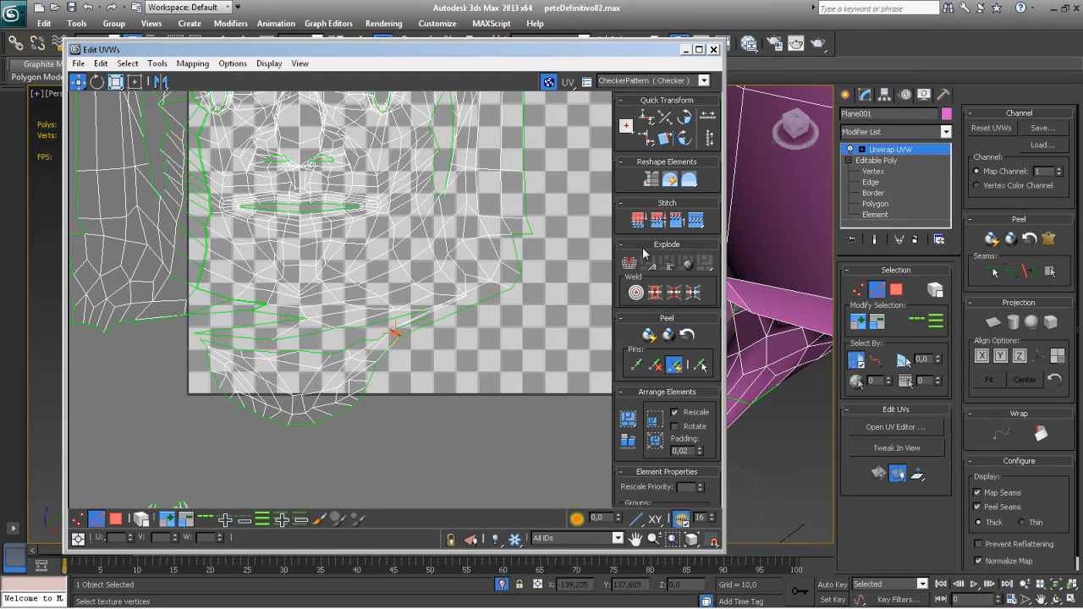
key(ctrl+z)
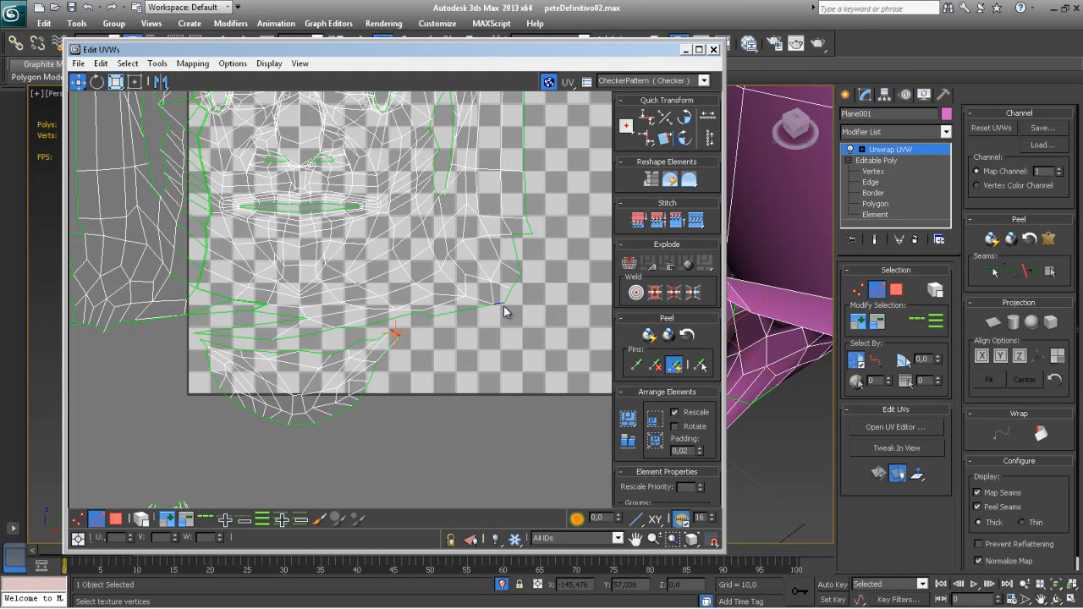
click(674, 223)
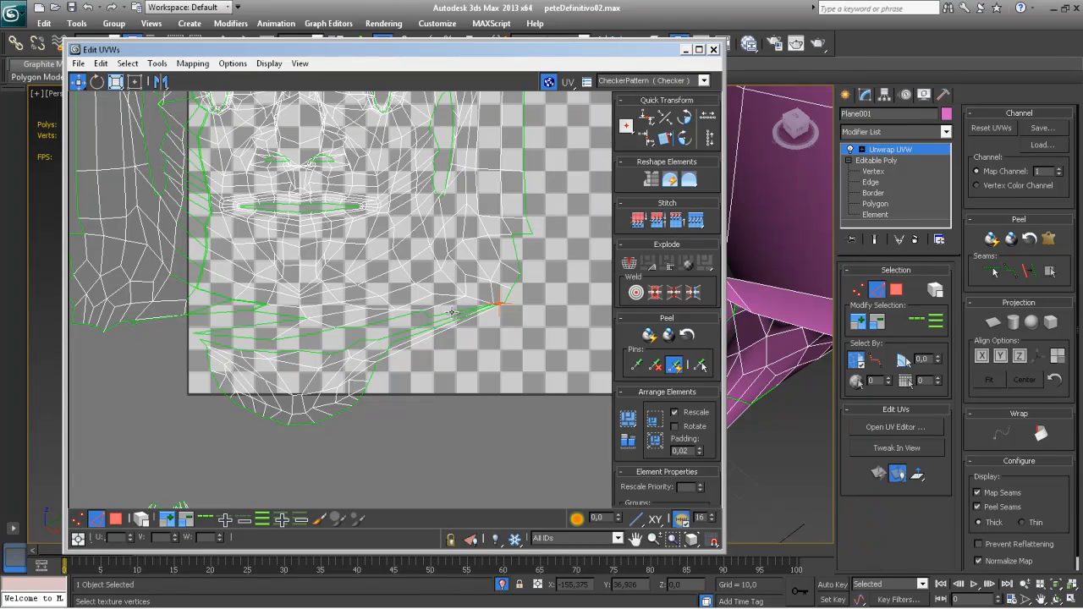
click(492, 305)
click(674, 223)
click(425, 314)
click(679, 222)
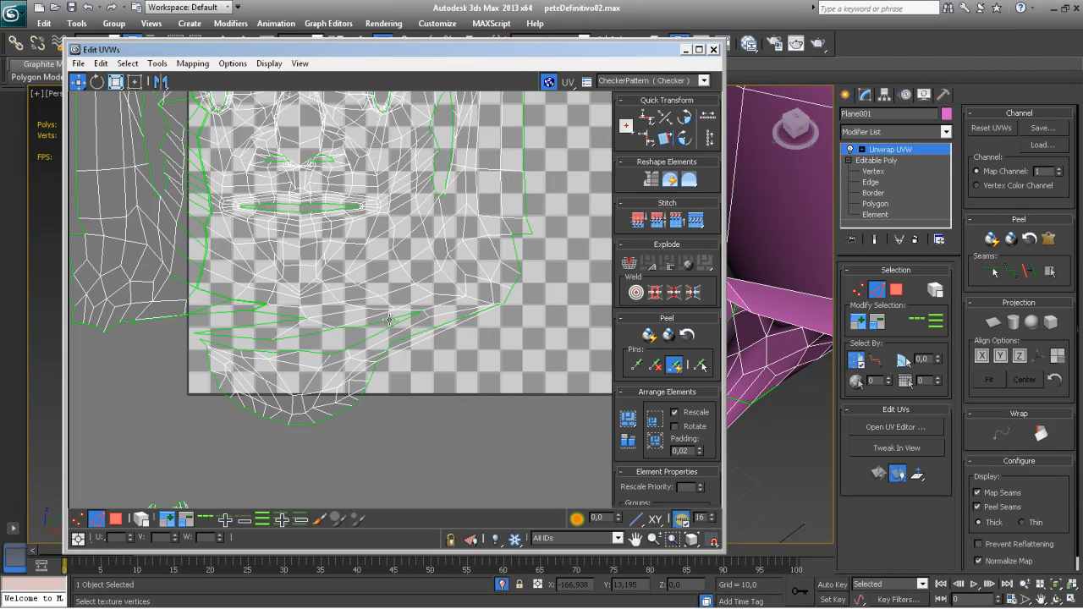
Step: Stitch the middle edges of the face's lower border to the matching upper edges of the neck piece
click(390, 322)
click(369, 328)
click(350, 329)
click(677, 223)
click(309, 335)
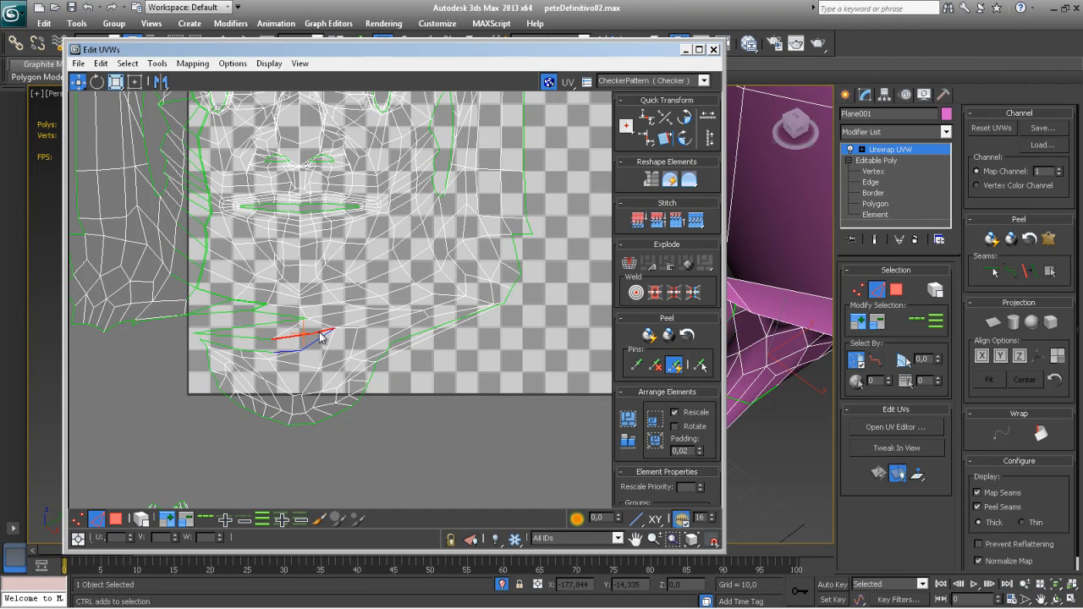
click(674, 223)
Step: Stitch the narrow open gap under the left side of the chin and its adjacent lower border edge
click(258, 341)
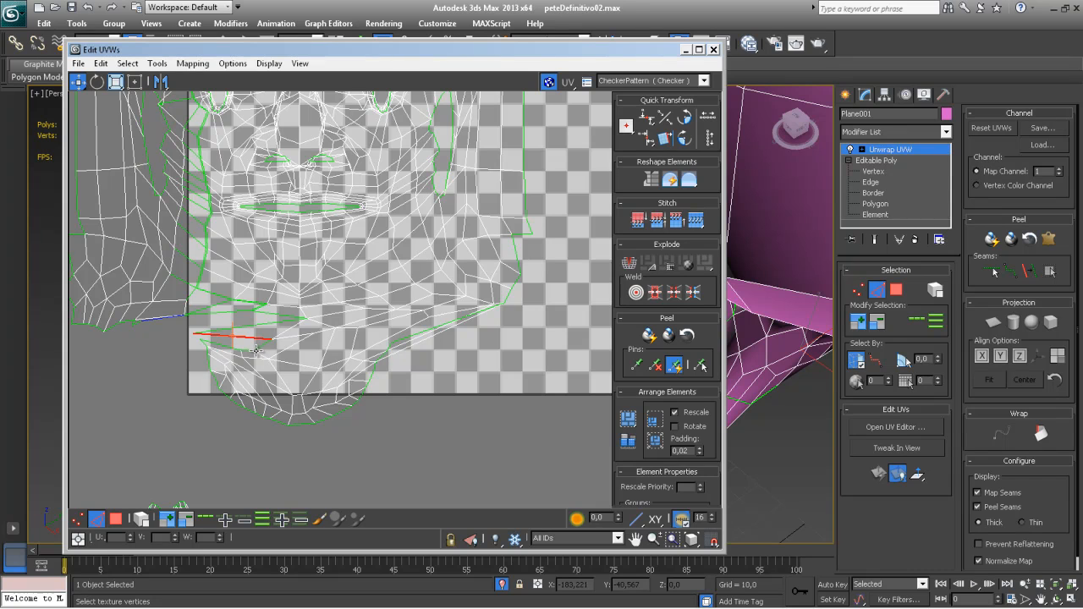
click(259, 346)
click(280, 315)
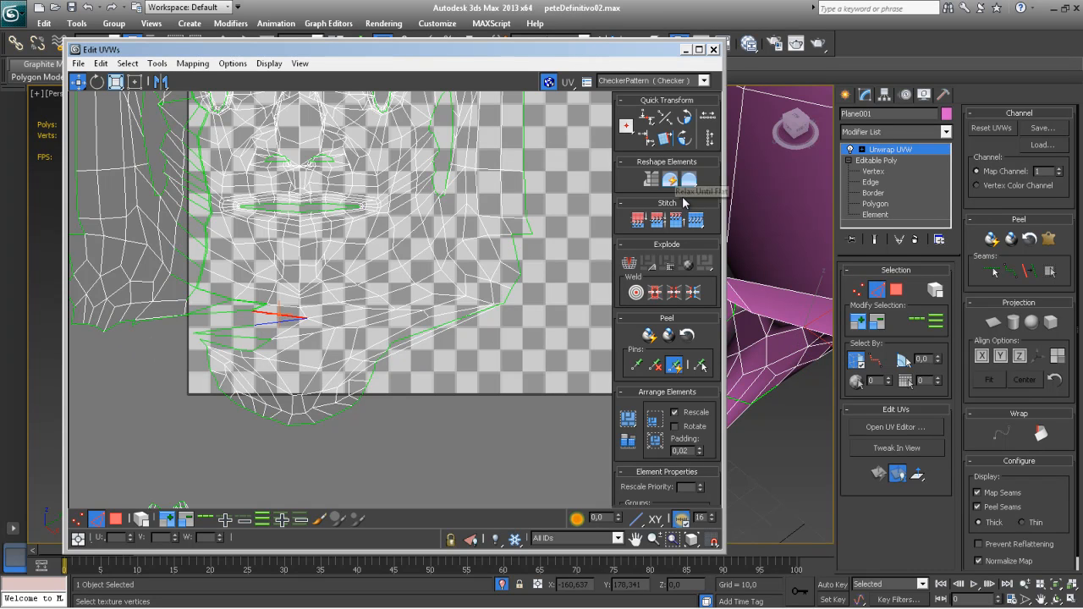
click(278, 322)
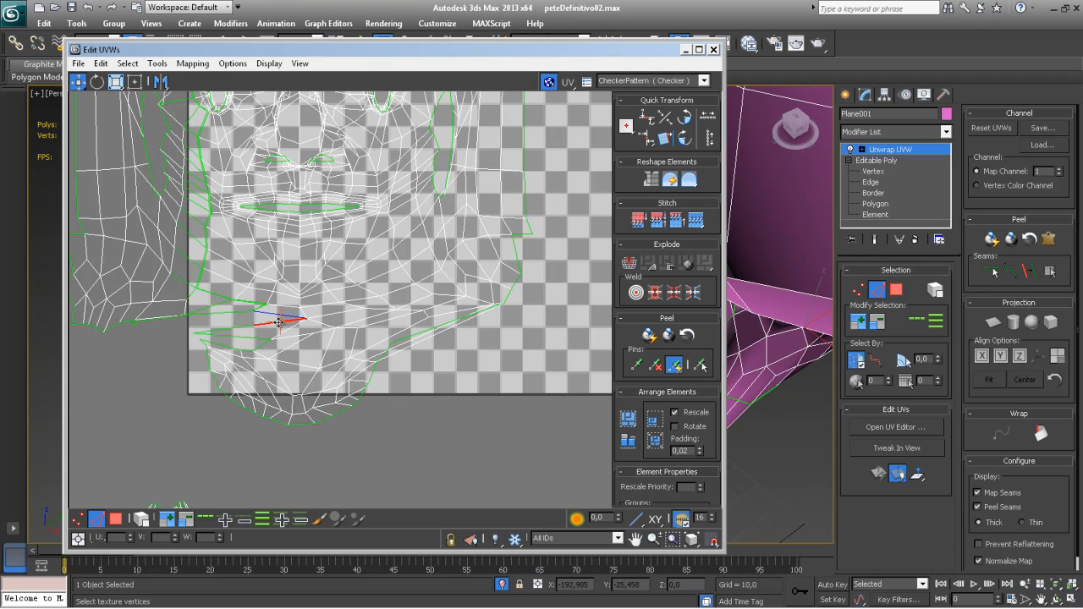
click(659, 221)
click(227, 329)
click(677, 221)
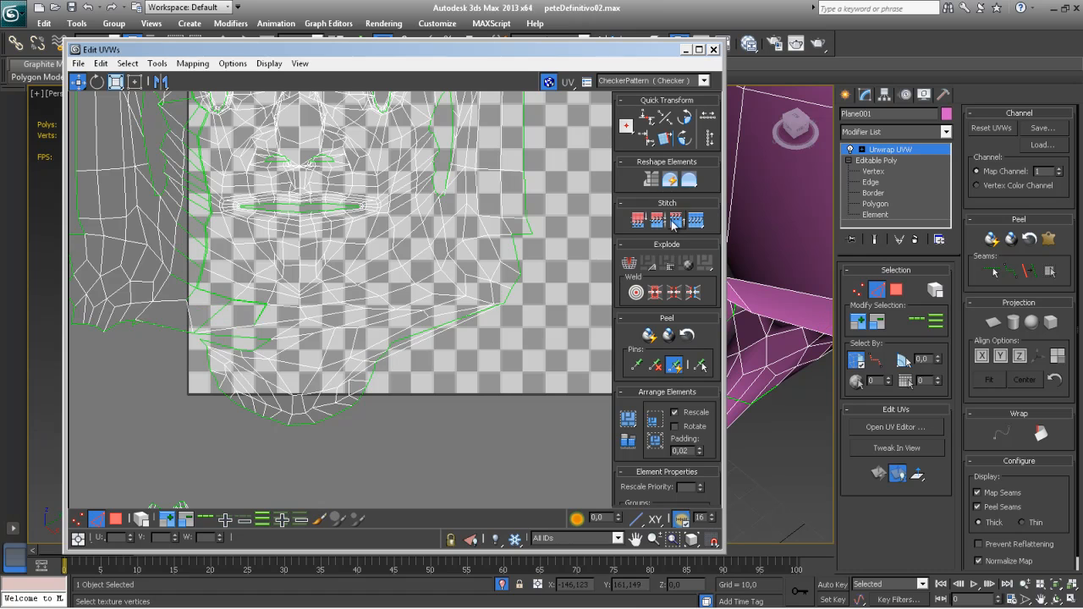
Step: Stitch the remaining left jaw edges so the face joins the side head piece and the neck's left border
click(272, 316)
click(695, 221)
click(226, 315)
click(674, 220)
click(227, 329)
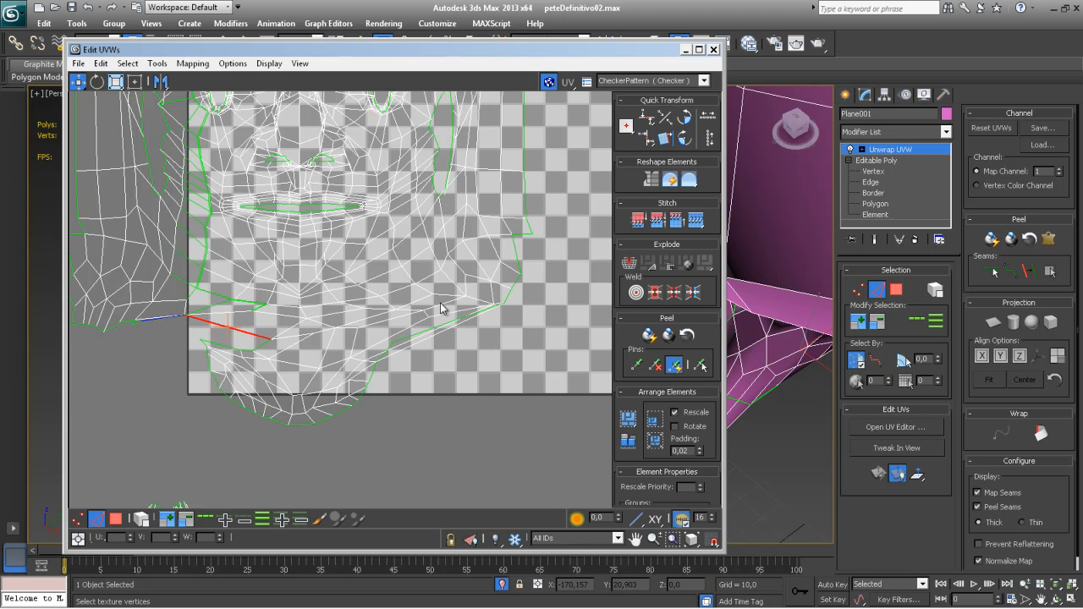
click(161, 319)
click(675, 223)
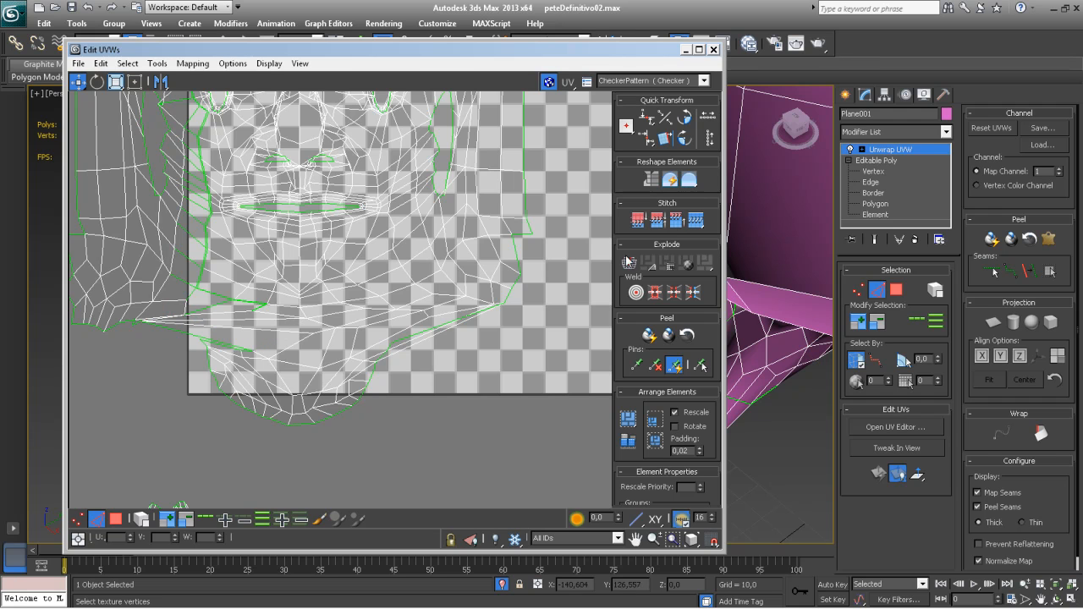
click(138, 325)
click(676, 223)
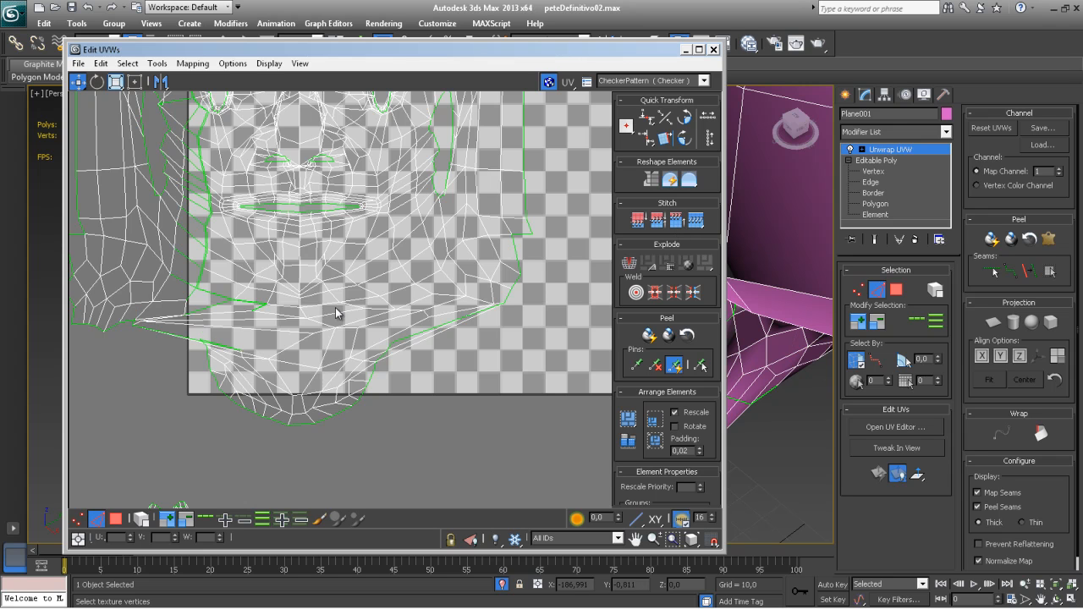
Step: Stitch the last short border edges where the neck piece's left corner meets the side head piece
middle_drag(336, 313, 399, 303)
scroll(278, 324, up, 2)
click(179, 291)
click(189, 293)
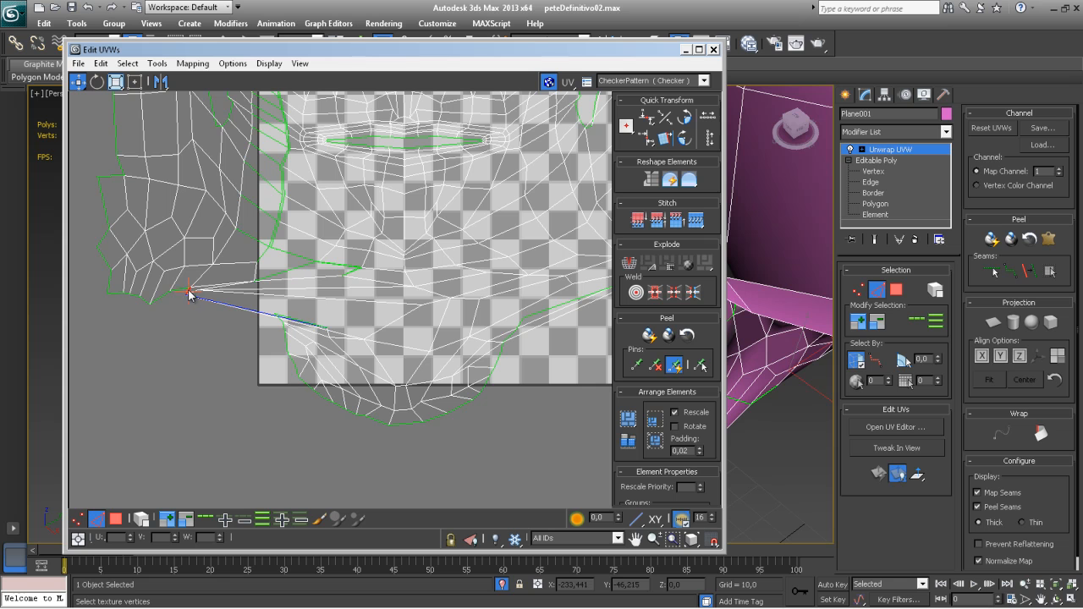
click(676, 222)
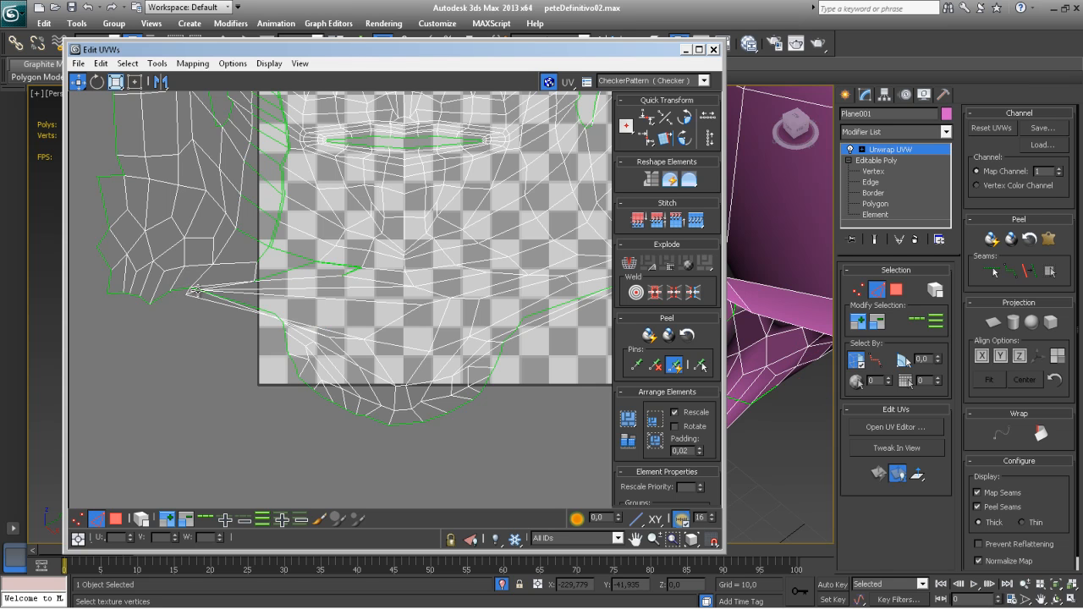
click(180, 290)
click(674, 222)
Step: Spread the bunched vertices at both upper corners of the neck outward to smooth the outline between neck and head
click(77, 518)
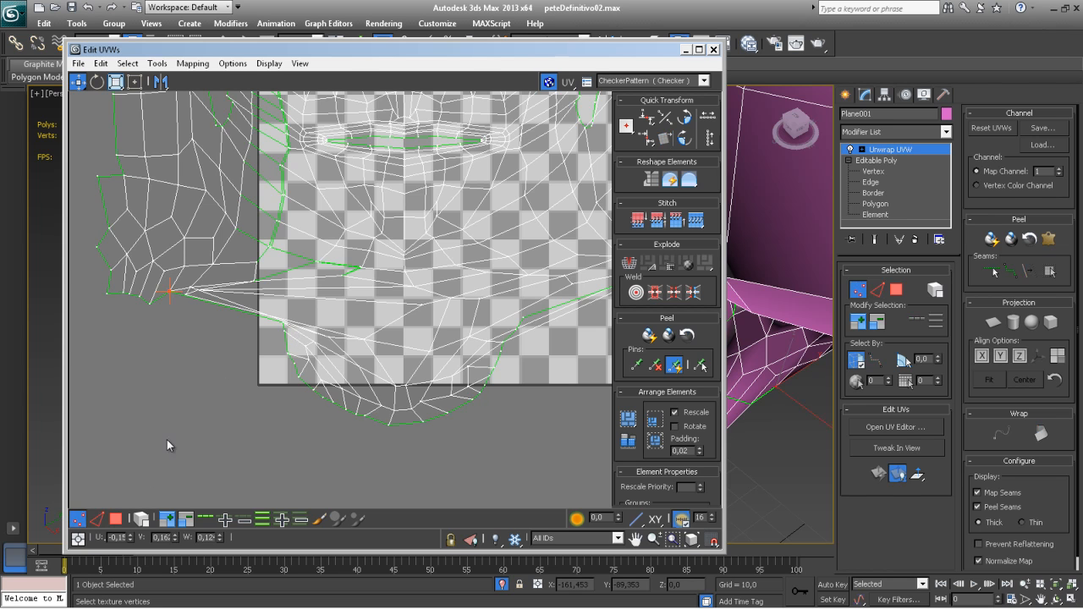
click(282, 330)
drag(284, 332, 239, 357)
drag(283, 323, 219, 337)
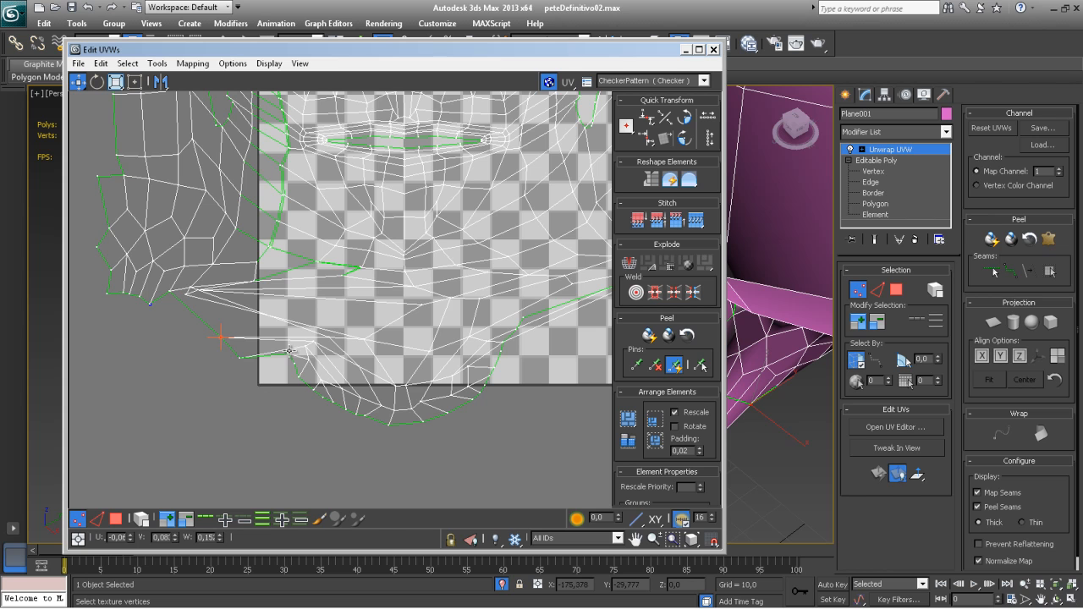
drag(287, 359, 281, 375)
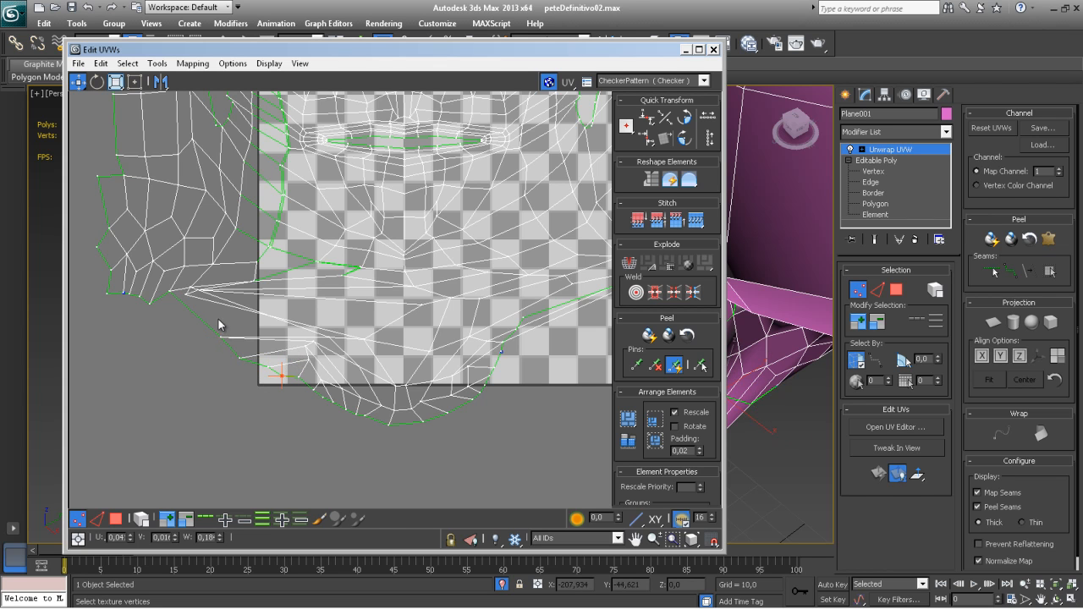
drag(187, 294, 245, 322)
drag(198, 290, 260, 313)
middle_drag(369, 389, 290, 432)
drag(443, 360, 421, 415)
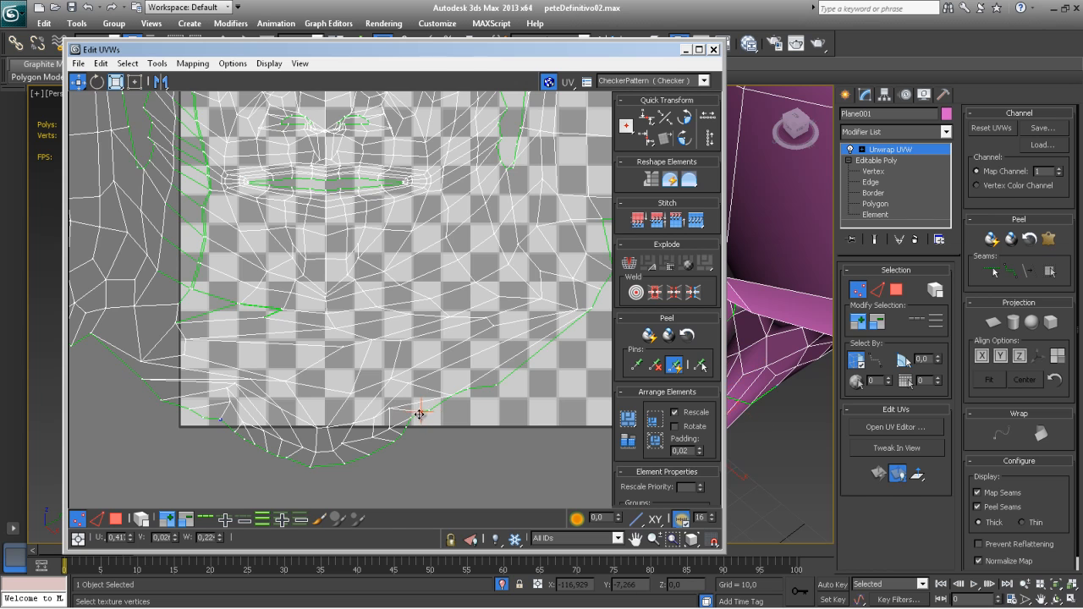
scroll(427, 364, down, 4)
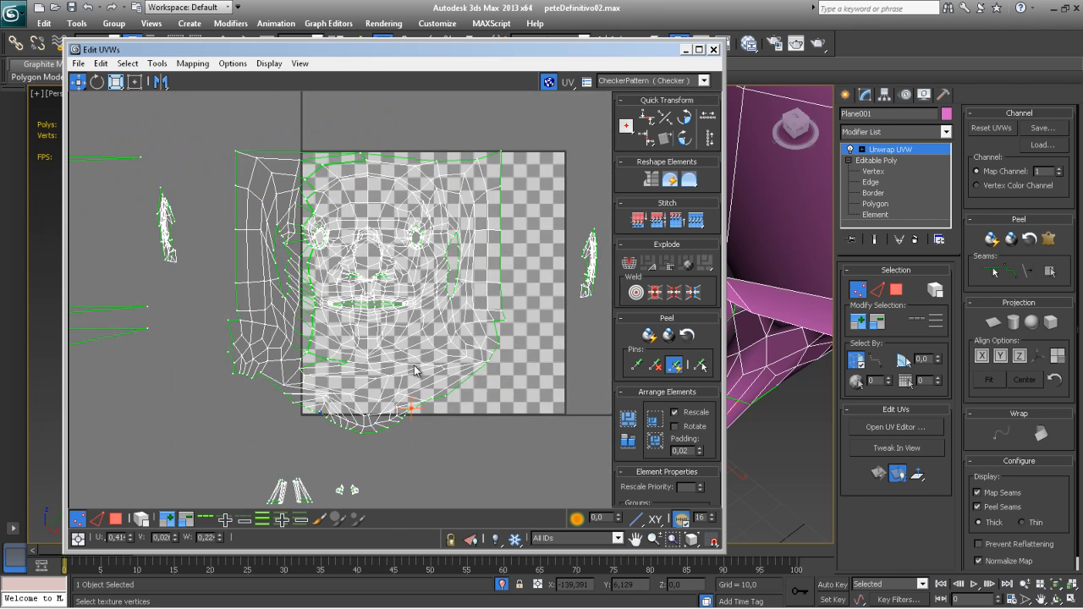
Step: Stitch the horizontal open seam between the left jaw and the side head piece, edge by edge
scroll(363, 297, up, 5)
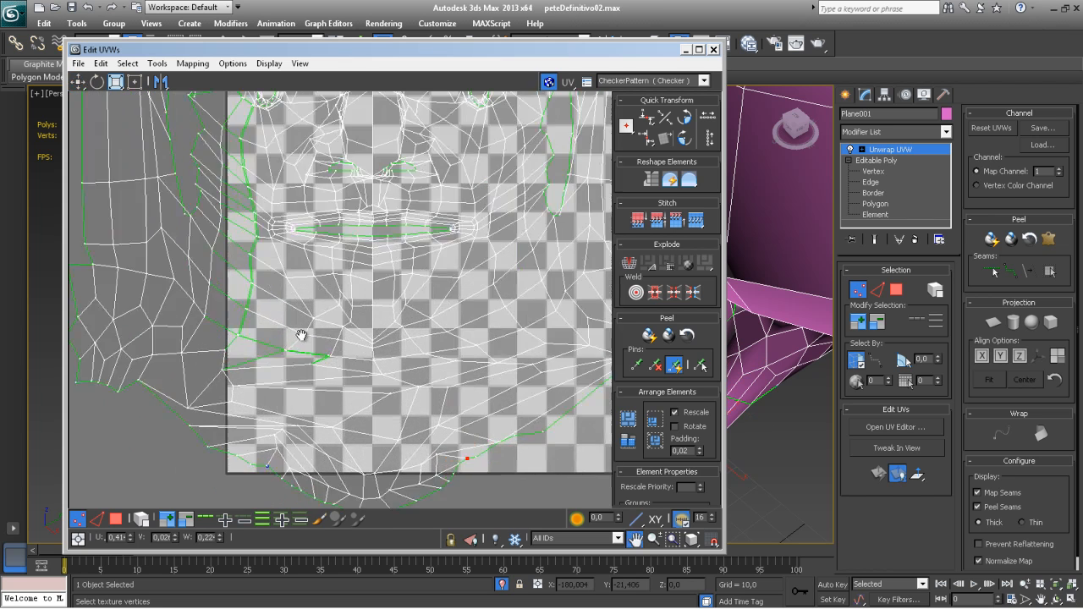
key(2)
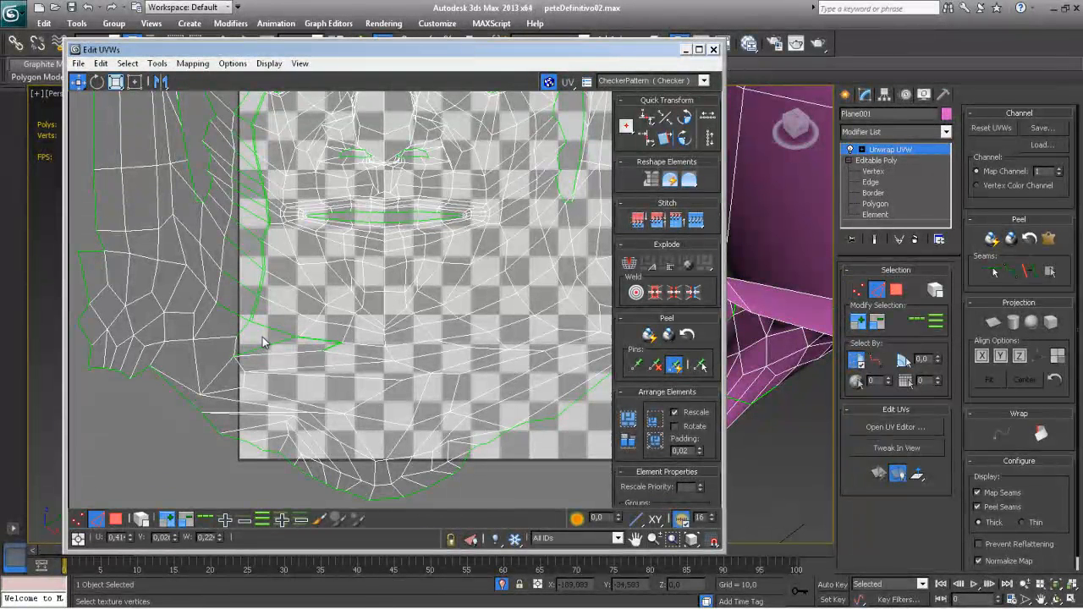
click(264, 347)
click(694, 219)
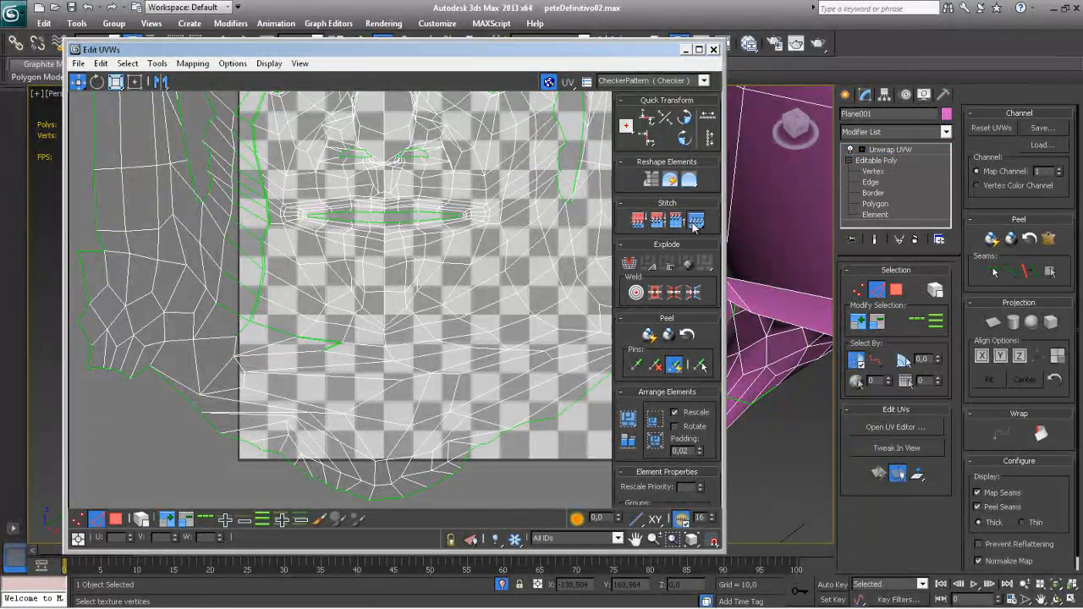
click(693, 223)
click(321, 345)
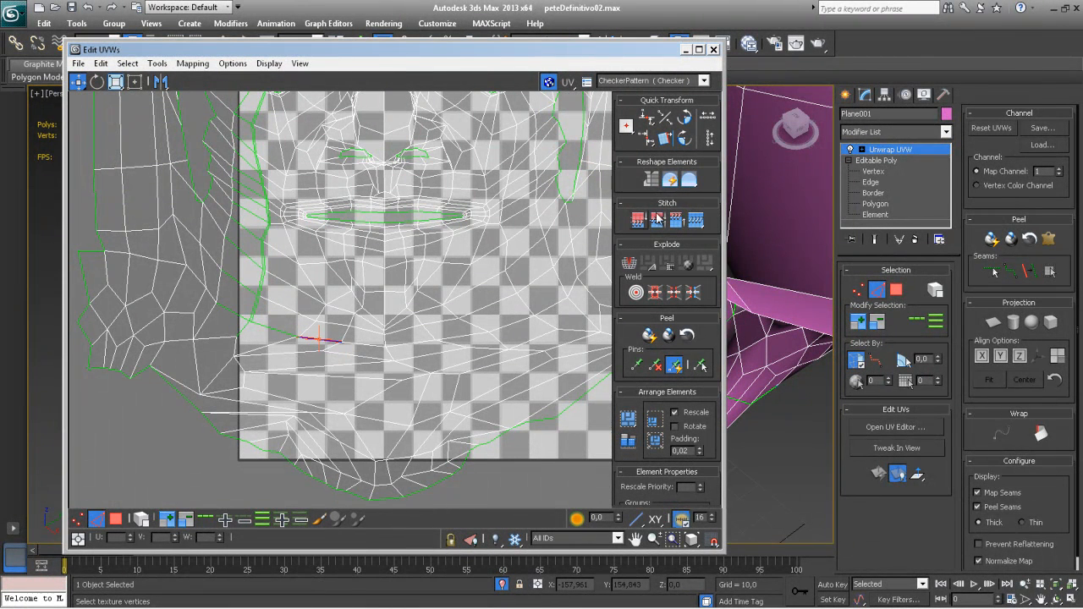
click(695, 221)
click(268, 327)
click(697, 222)
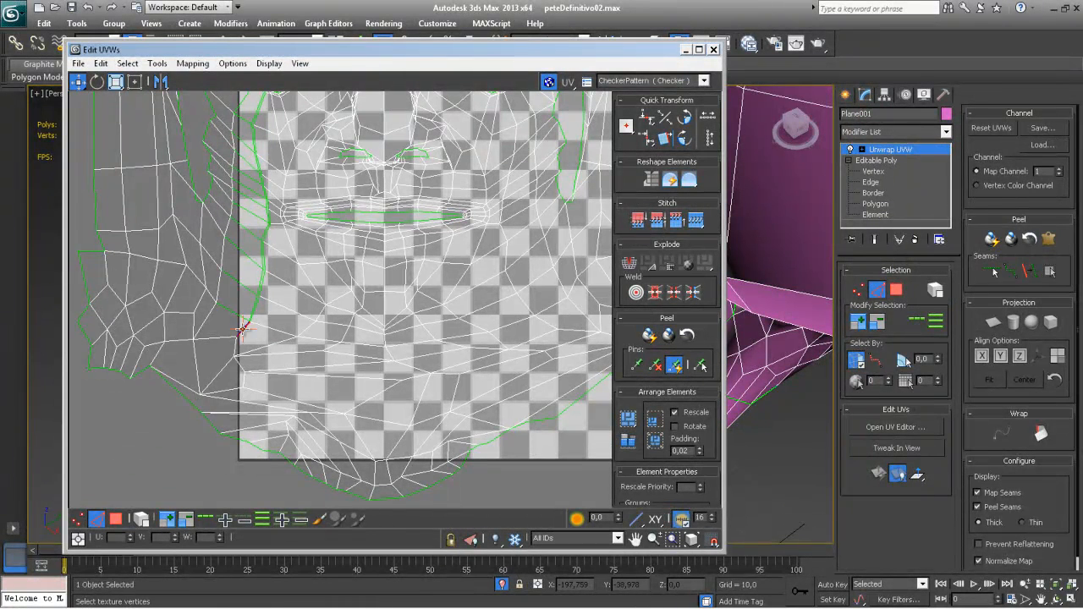
Step: Stitch the vertical seam along the left cheek to the side head piece, from the jaw up past the mouth
click(211, 308)
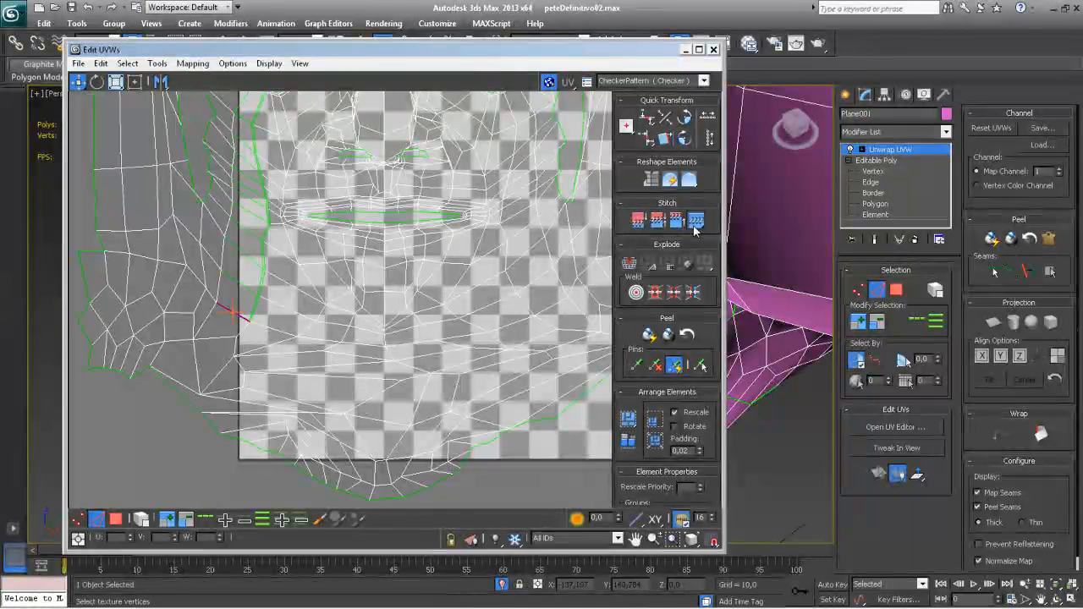
drag(241, 174, 254, 306)
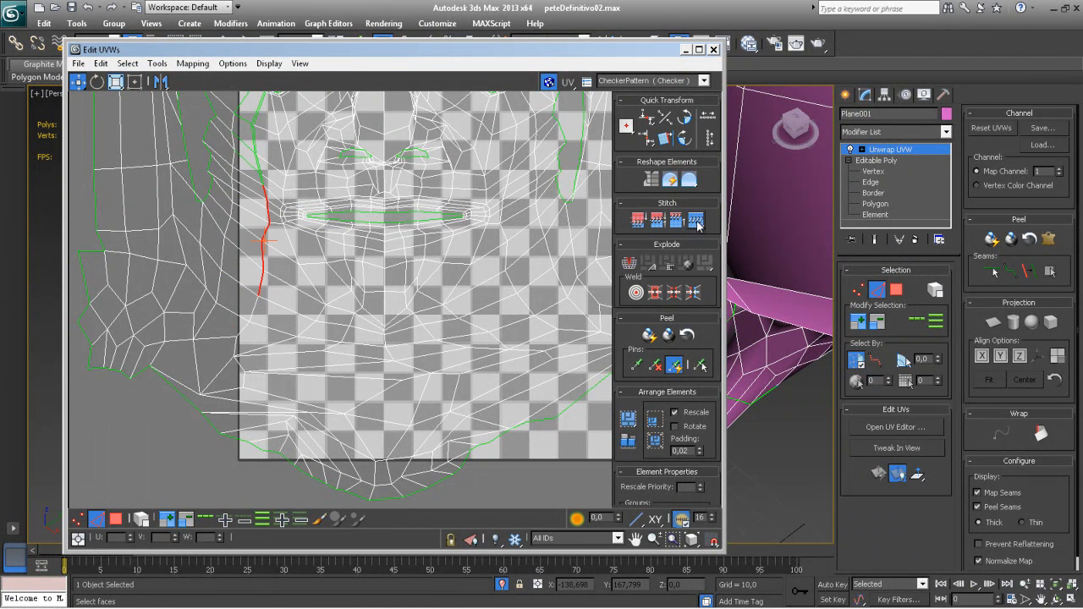
click(286, 294)
middle_drag(289, 250, 277, 340)
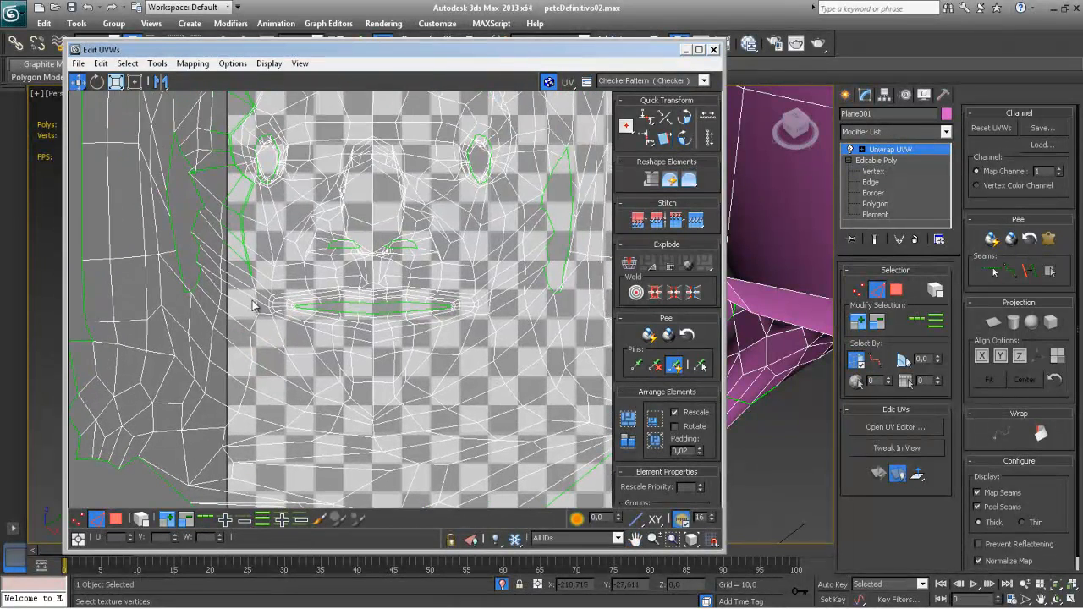
drag(231, 261, 247, 223)
click(695, 220)
Step: Continue stitching the vertical seam edges upward from the cheek to the outer side of the left eye
middle_drag(238, 212, 237, 287)
drag(214, 221, 252, 282)
click(660, 223)
click(693, 221)
click(243, 275)
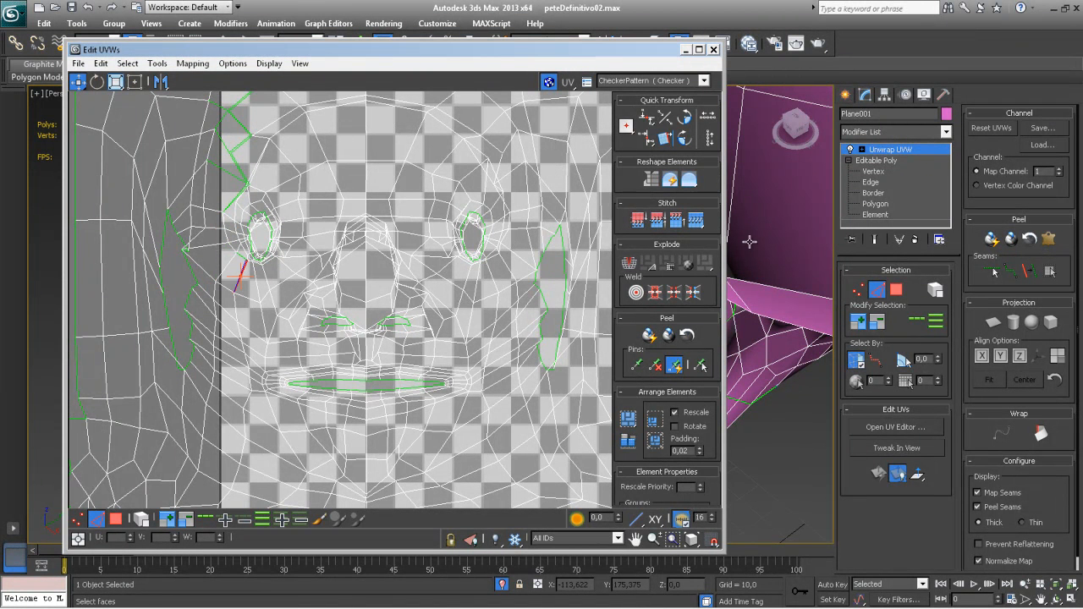
click(698, 223)
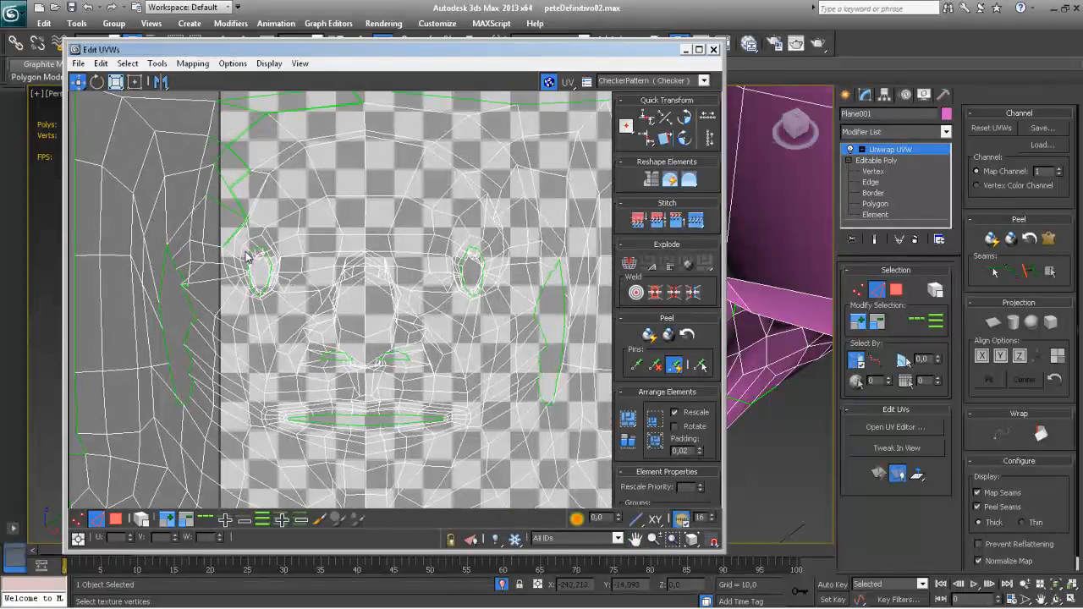
Step: Stitch the next open seam edges just above the outer side of the left eye to the side head piece
click(236, 237)
click(699, 223)
click(244, 289)
click(699, 222)
click(695, 221)
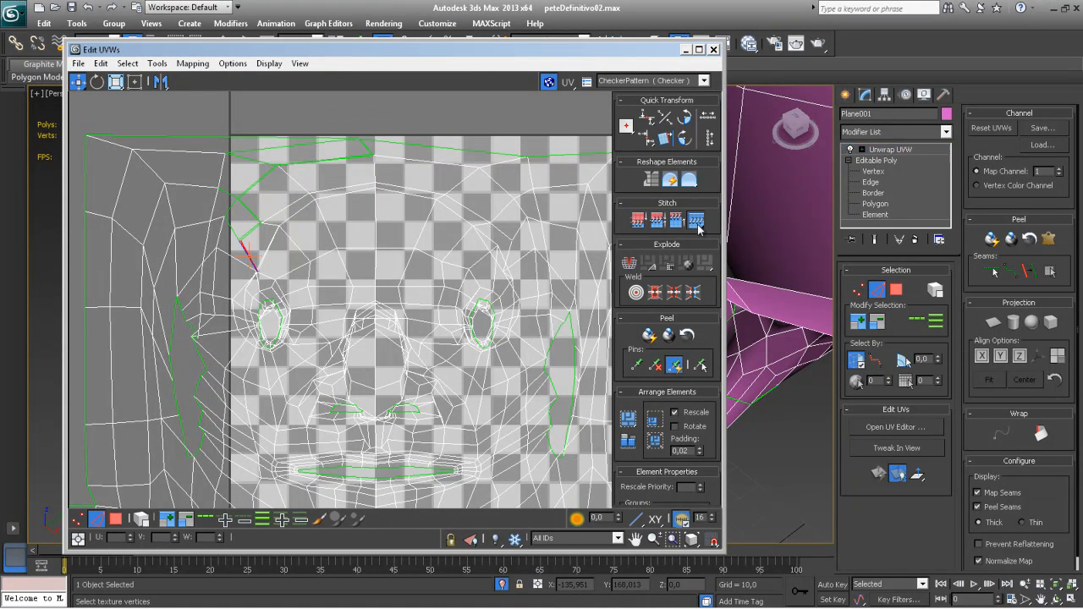
Step: Continue stitching the zigzag seam up the left side of the forehead, edge by edge
click(252, 228)
click(696, 221)
click(685, 219)
click(694, 221)
click(263, 184)
click(694, 220)
Step: Stitch the remaining seam edges across the top of the forehead to close the gap with the side head piece
click(304, 163)
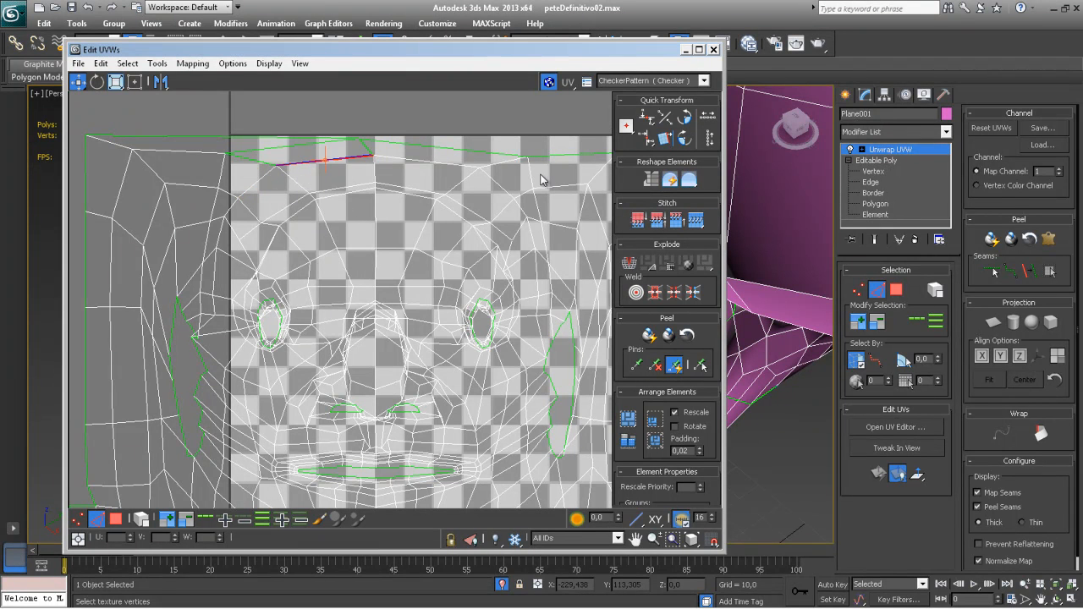
click(695, 220)
click(369, 152)
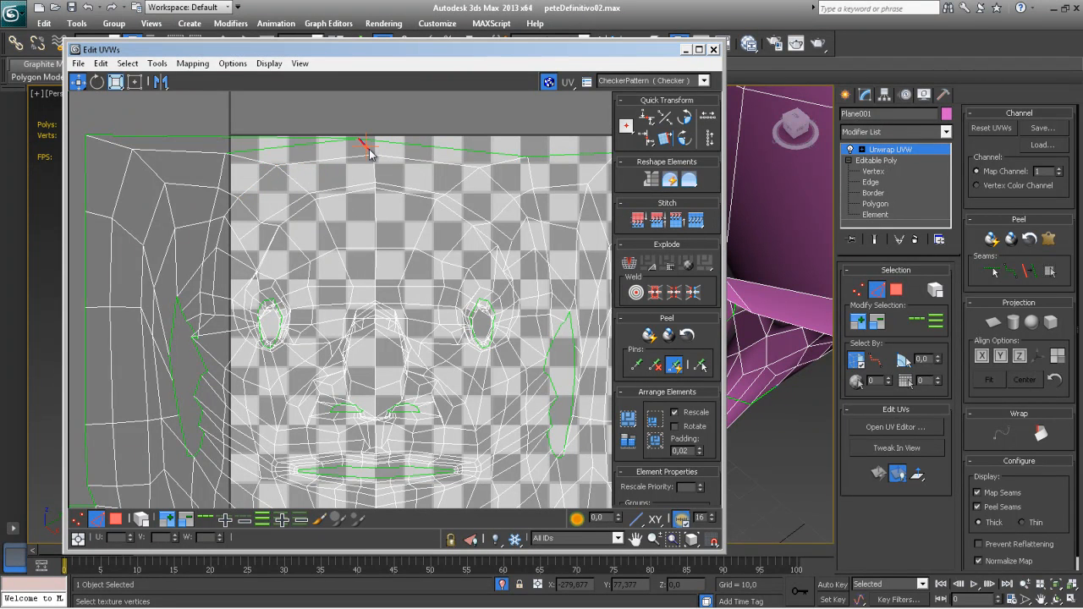
click(696, 220)
middle_drag(500, 258, 369, 205)
click(343, 138)
click(695, 220)
Step: Select the short border edge of the detached strip on the crown of the 3D head
middle_drag(367, 253, 346, 229)
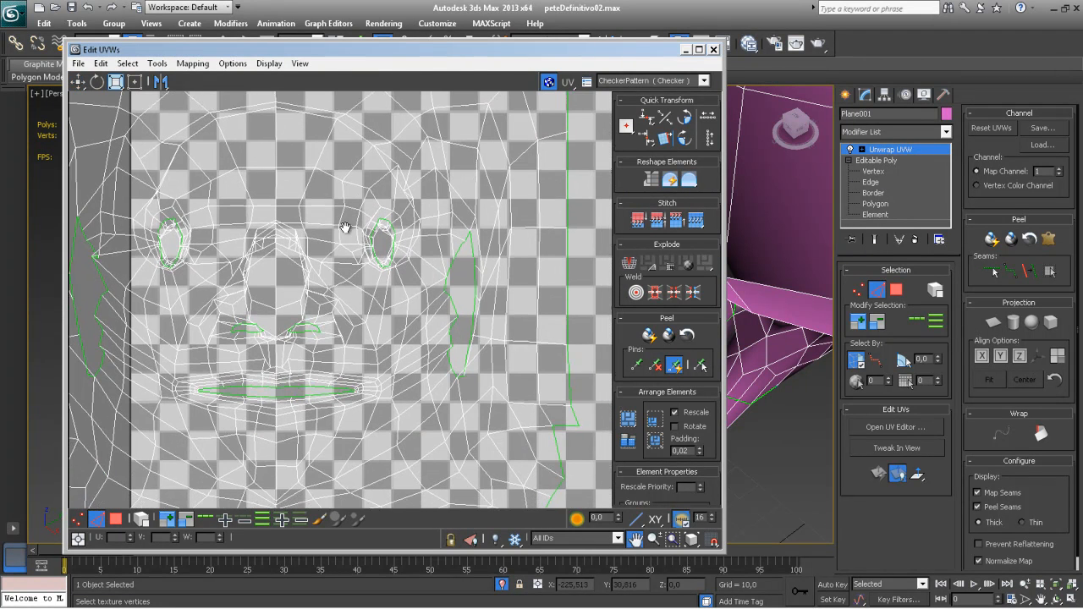
scroll(452, 307, down, 4)
middle_drag(407, 306, 407, 351)
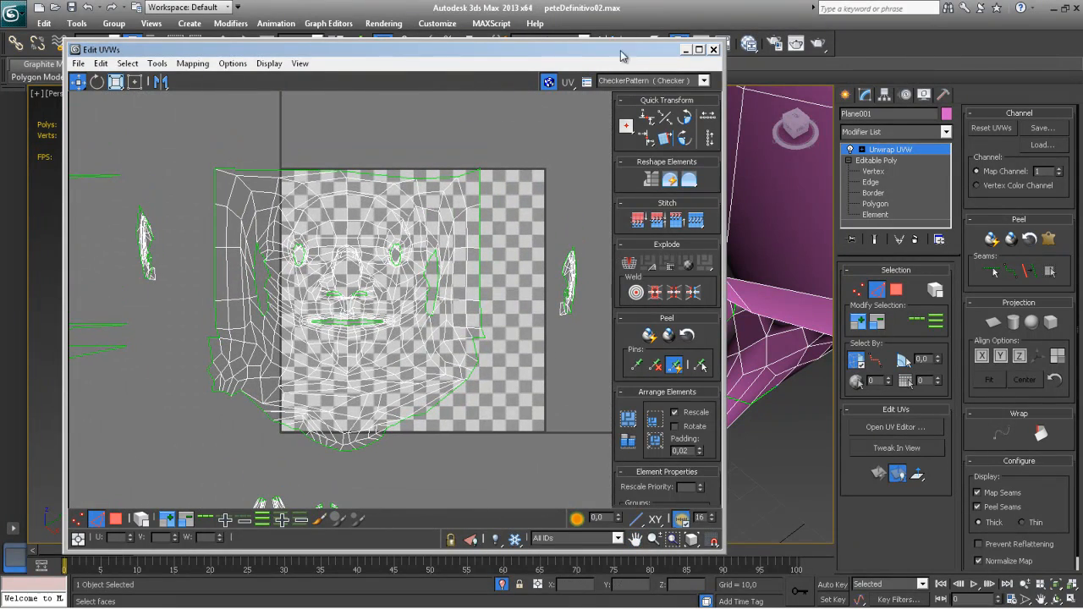
drag(621, 51, 580, 492)
alt+middle_drag(558, 397, 517, 392)
scroll(543, 349, down, 5)
alt+middle_drag(559, 271, 615, 361)
alt+middle_drag(506, 378, 432, 360)
alt+middle_drag(494, 265, 449, 441)
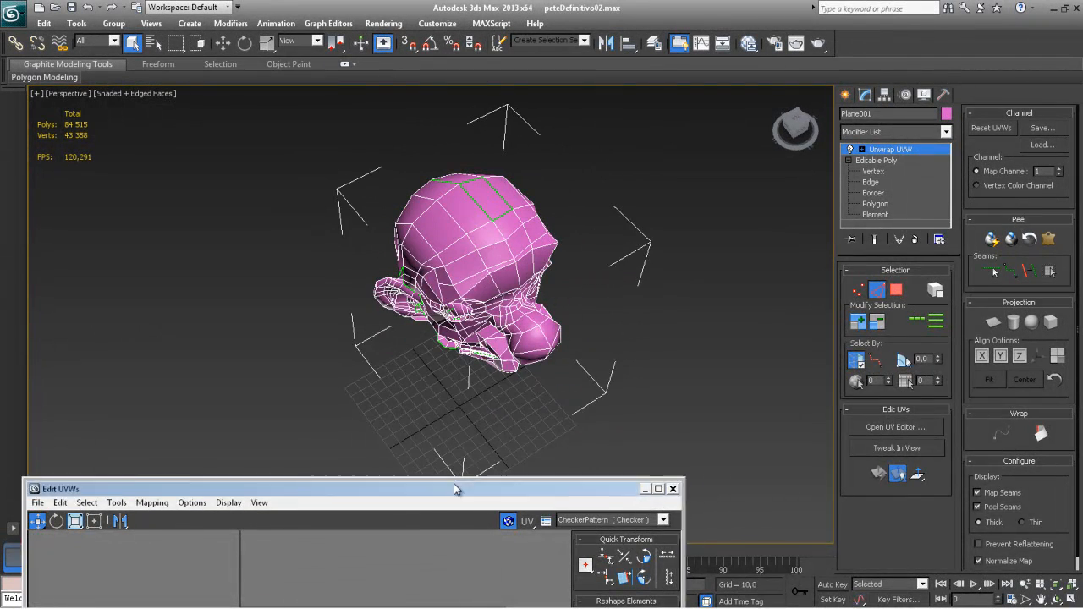
drag(454, 488, 762, 225)
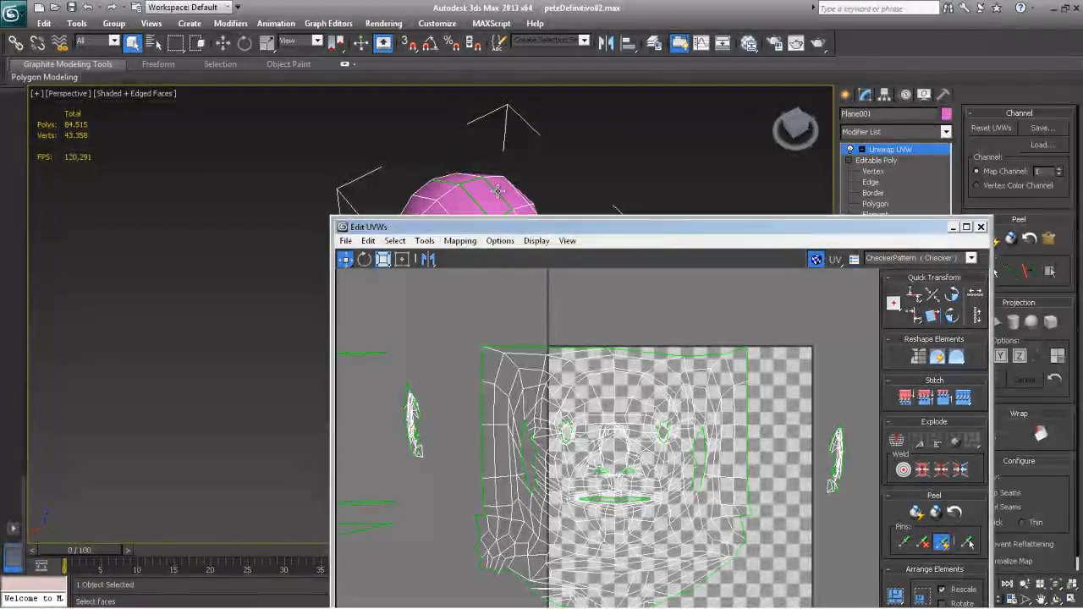
click(491, 193)
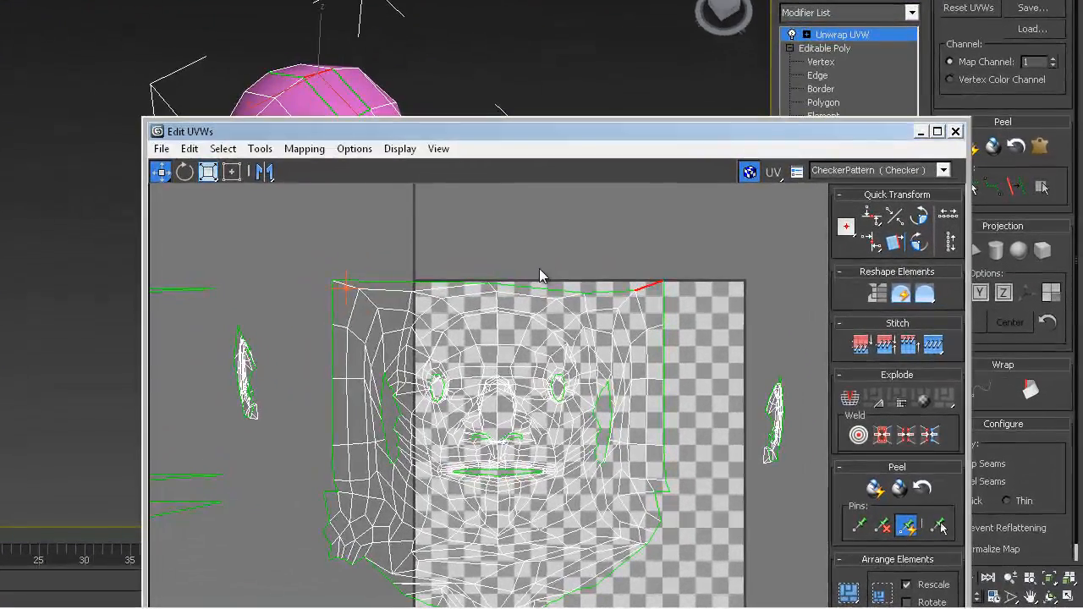
Step: Stitch the thin detached crown strip to the head's upper UV border, edge by edge
middle_drag(438, 361, 662, 334)
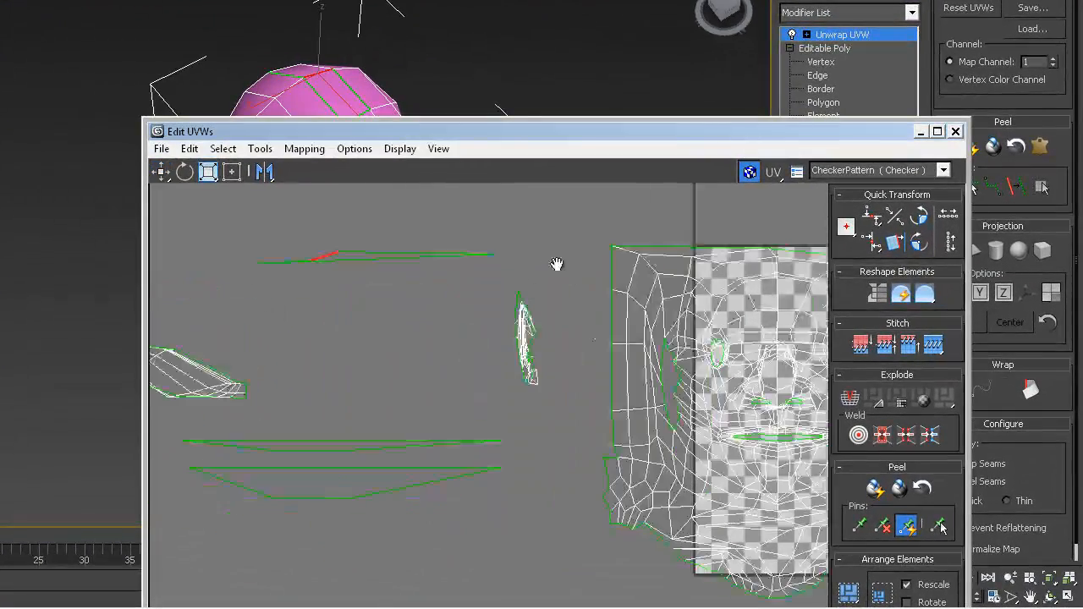
middle_drag(371, 267, 254, 377)
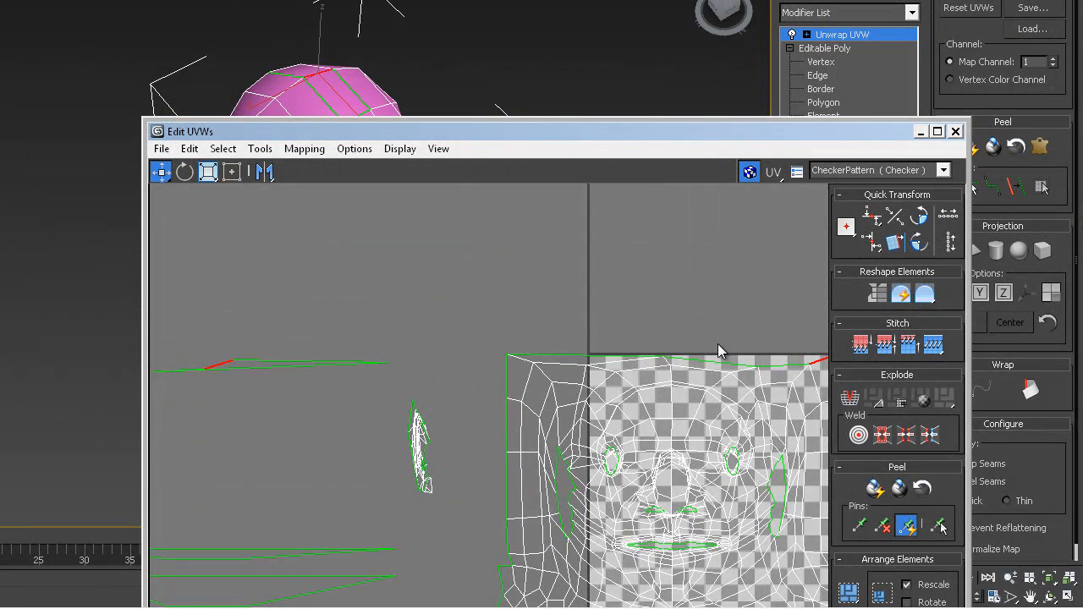
middle_drag(718, 351, 638, 329)
click(720, 292)
click(738, 350)
click(912, 347)
middle_drag(457, 343, 292, 306)
key(q)
click(595, 331)
click(910, 346)
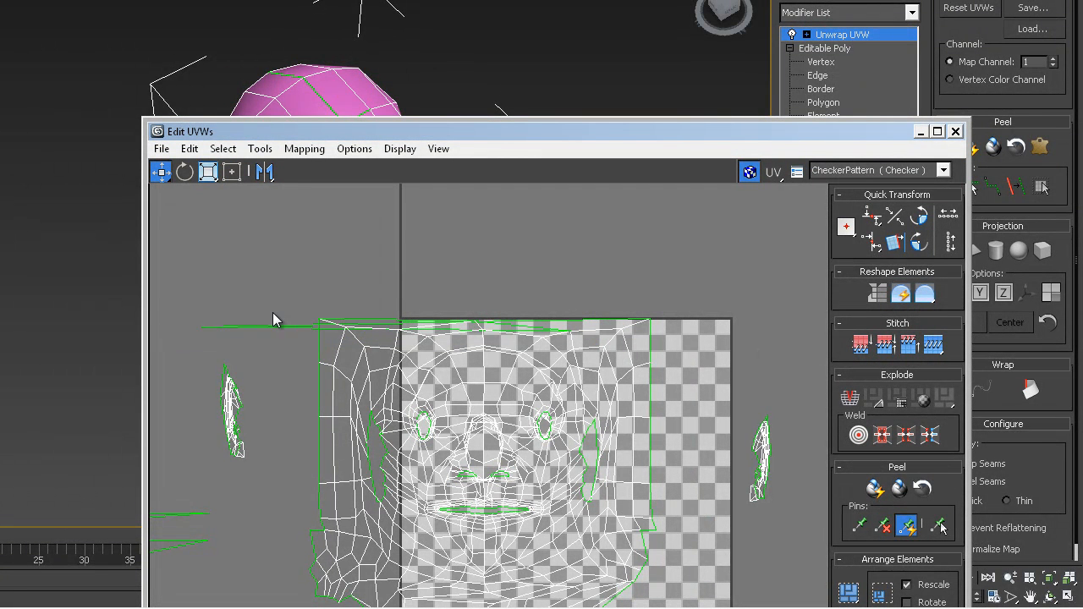
click(523, 327)
click(897, 343)
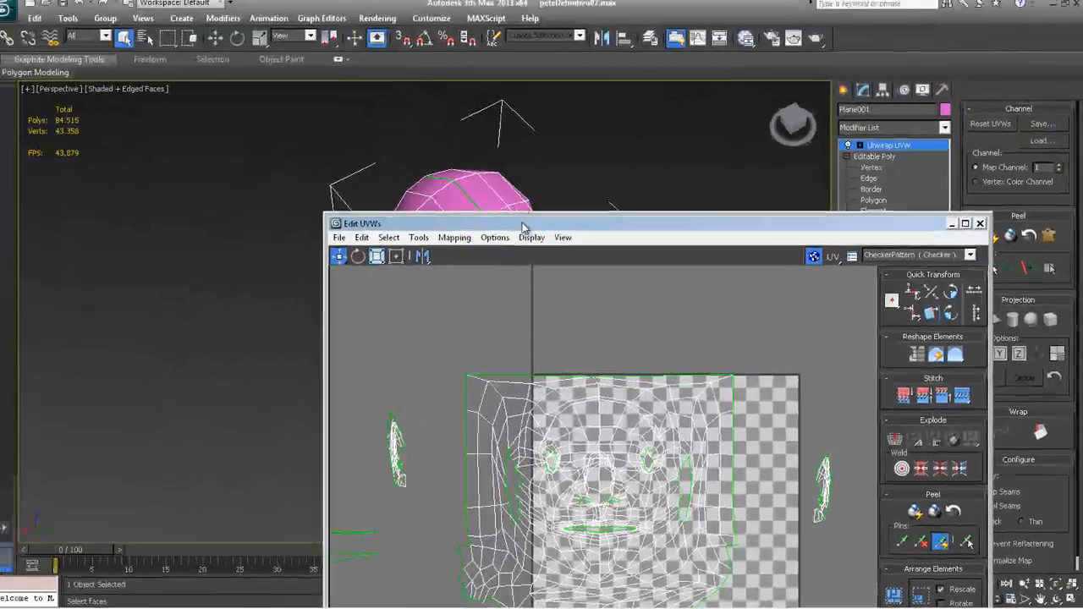
Step: Break the column of faces off the jagged left border of the neck UVs along its inner edges
drag(392, 131, 462, 337)
alt+middle_drag(548, 293, 535, 233)
drag(668, 388, 704, 145)
middle_drag(589, 459, 571, 444)
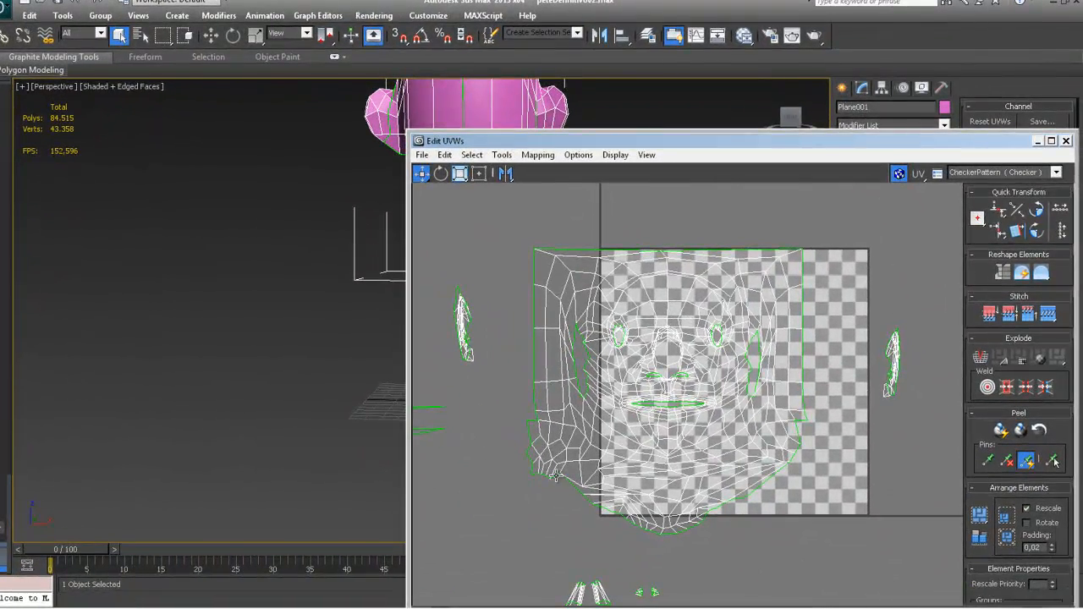
scroll(554, 478, up, 5)
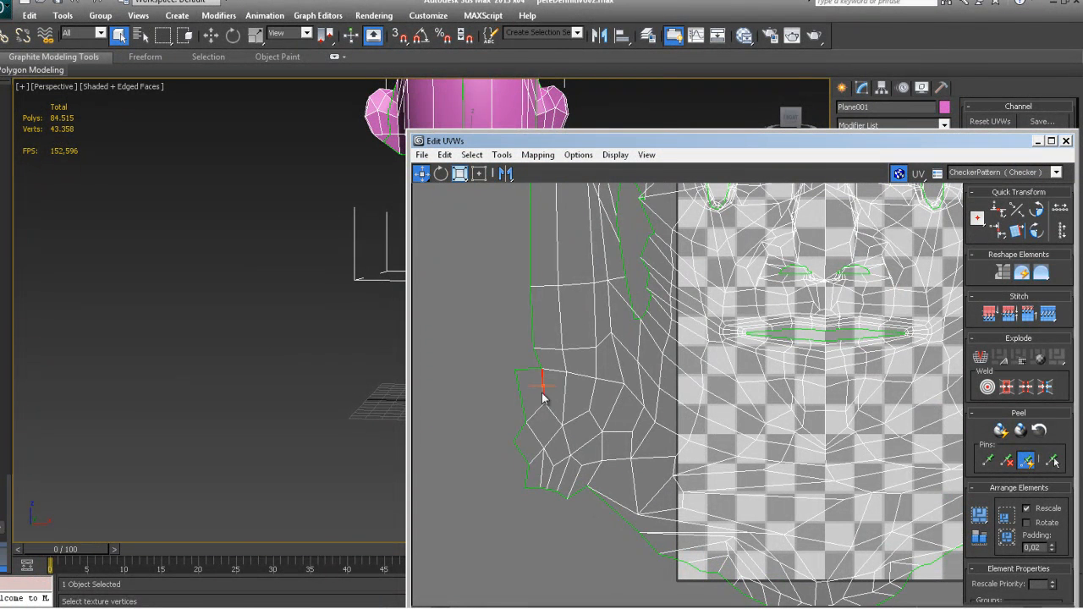
ctrl+click(537, 412)
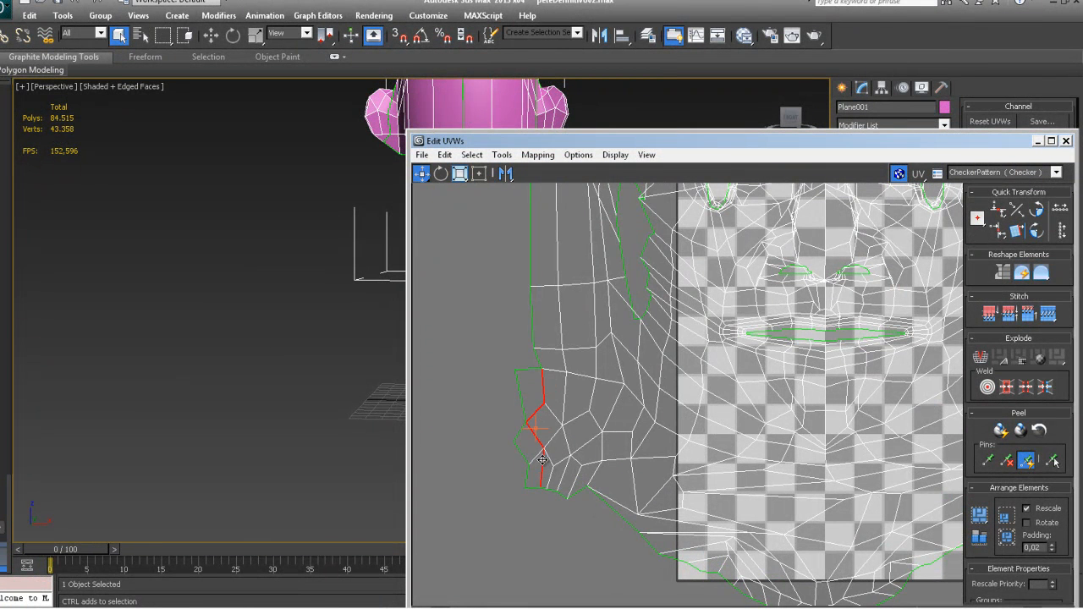
click(980, 357)
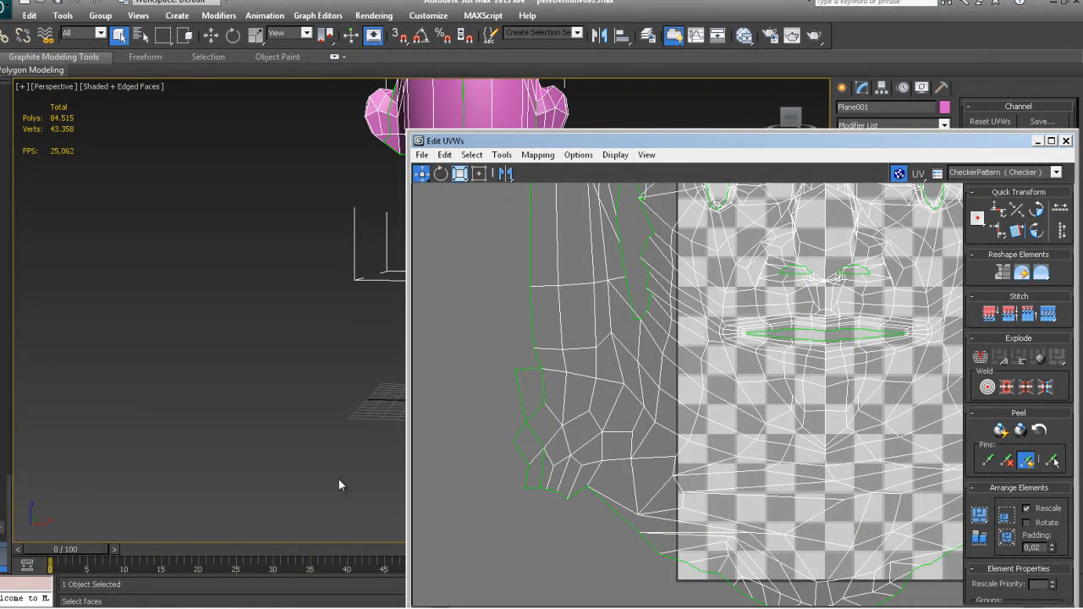
Step: Try to stitch the neck's right border edges to the broken-off faces in one go, and undo it
scroll(457, 438, down, 3)
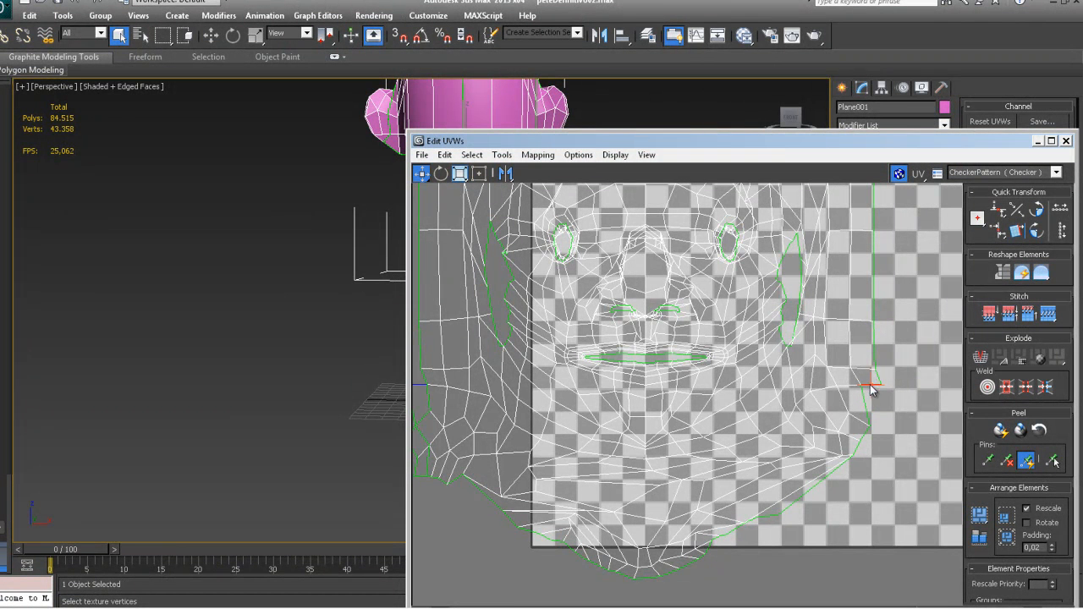
middle_drag(875, 384, 906, 398)
ctrl+click(897, 391)
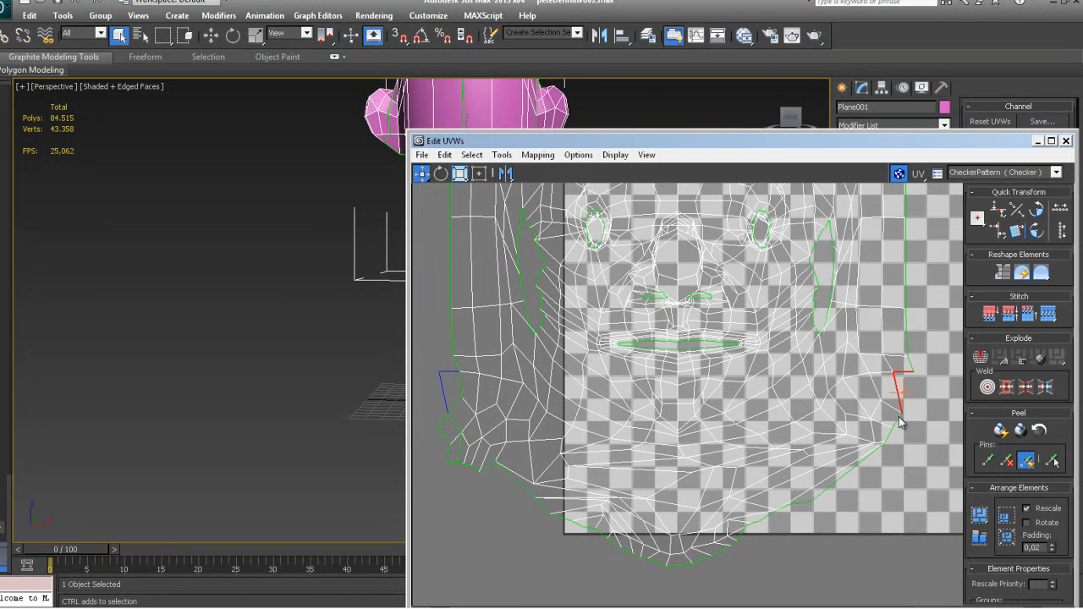
ctrl+click(880, 445)
ctrl+click(800, 503)
ctrl+click(782, 509)
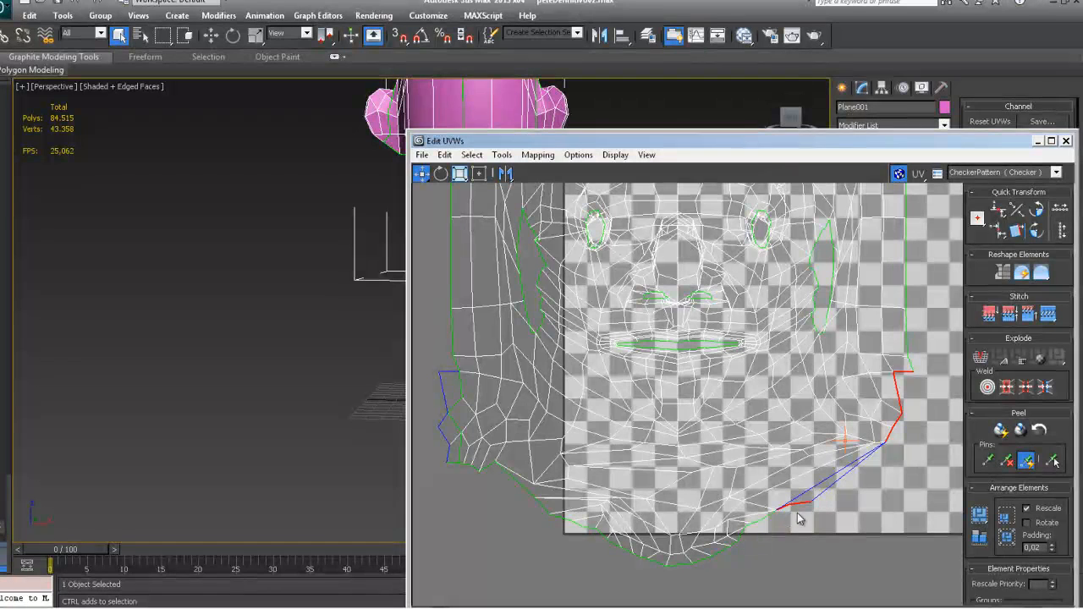
click(1029, 319)
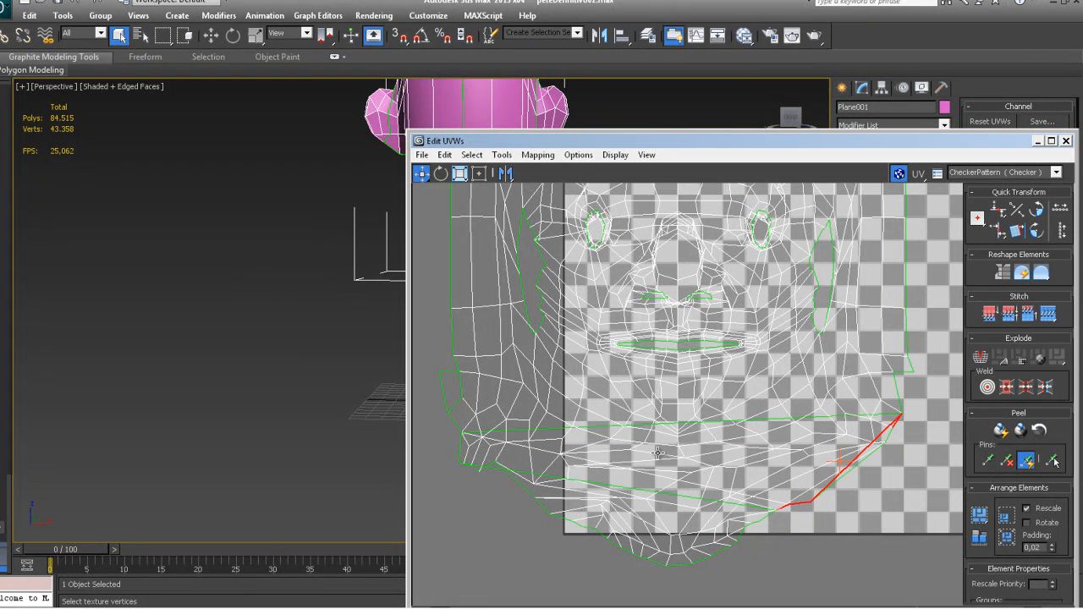
key(ctrl+z)
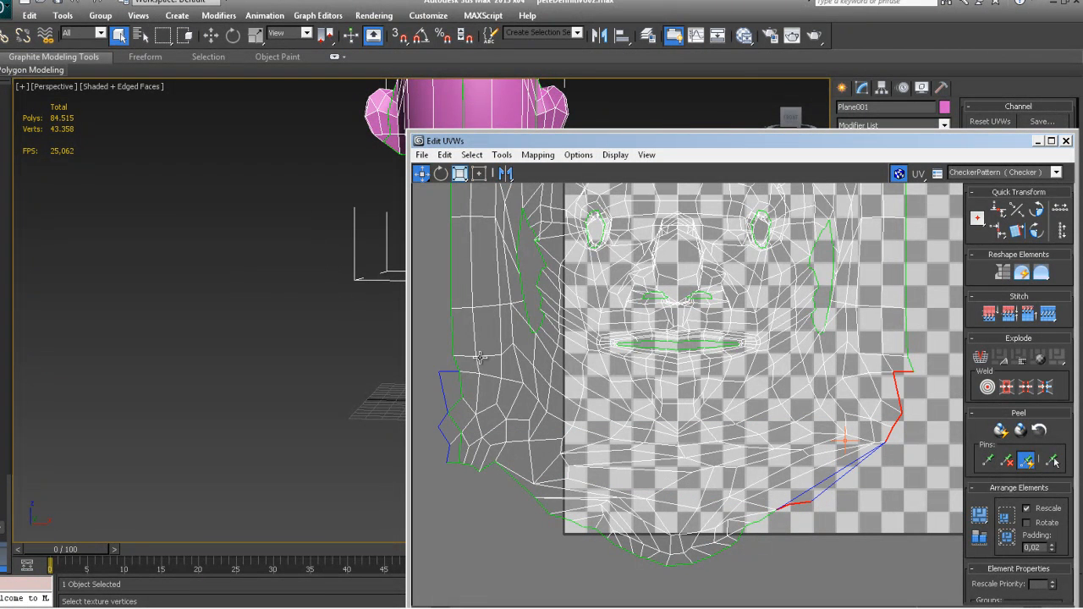
Step: Move the two broken-off face groups from the neck's left side to beside its right border
drag(524, 145, 408, 45)
click(344, 517)
click(337, 289)
ctrl+click(333, 333)
drag(335, 343, 796, 334)
click(782, 318)
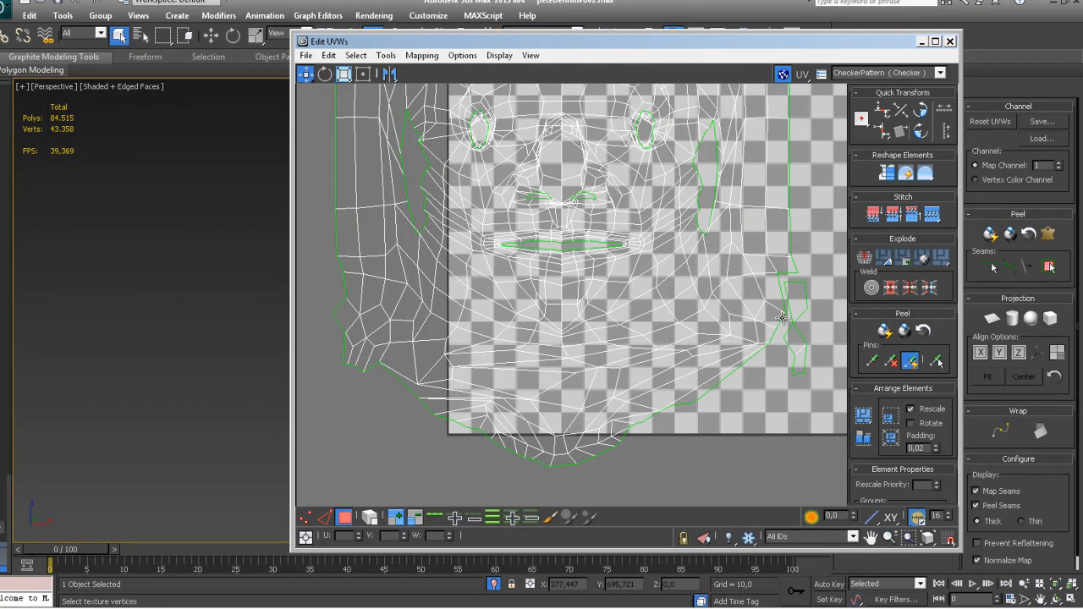
Step: Stitch the upper moved face group to the neck's right border along its top and inner edges
click(325, 518)
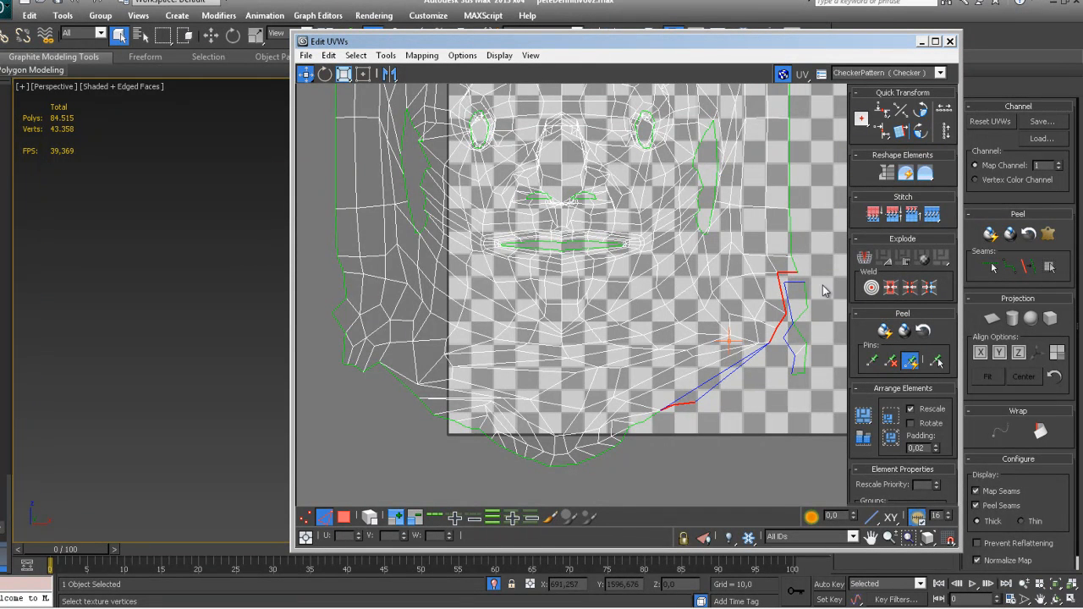
click(814, 314)
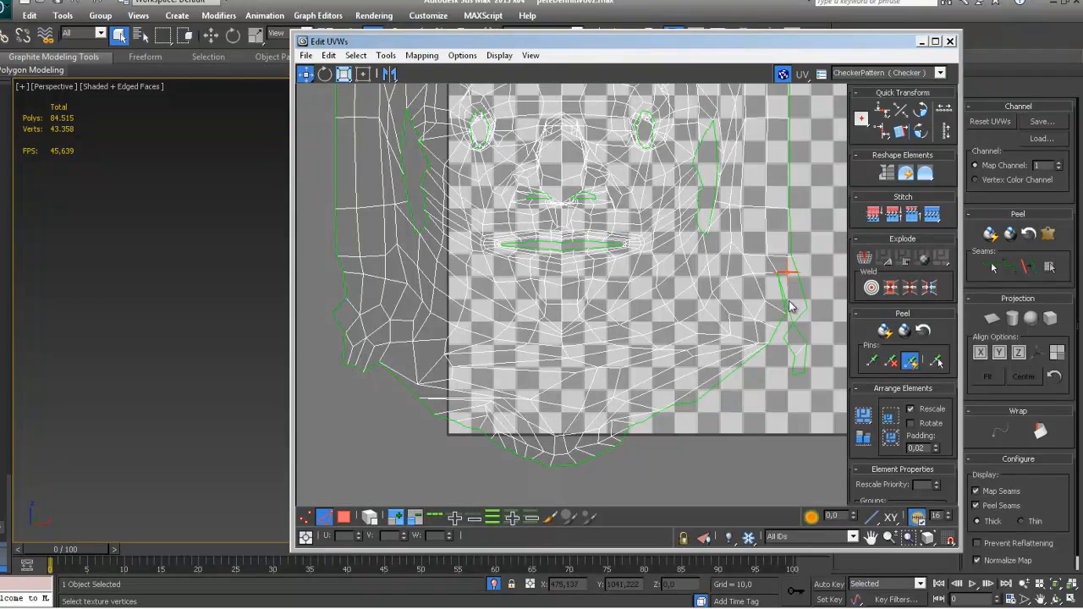
click(786, 303)
click(785, 303)
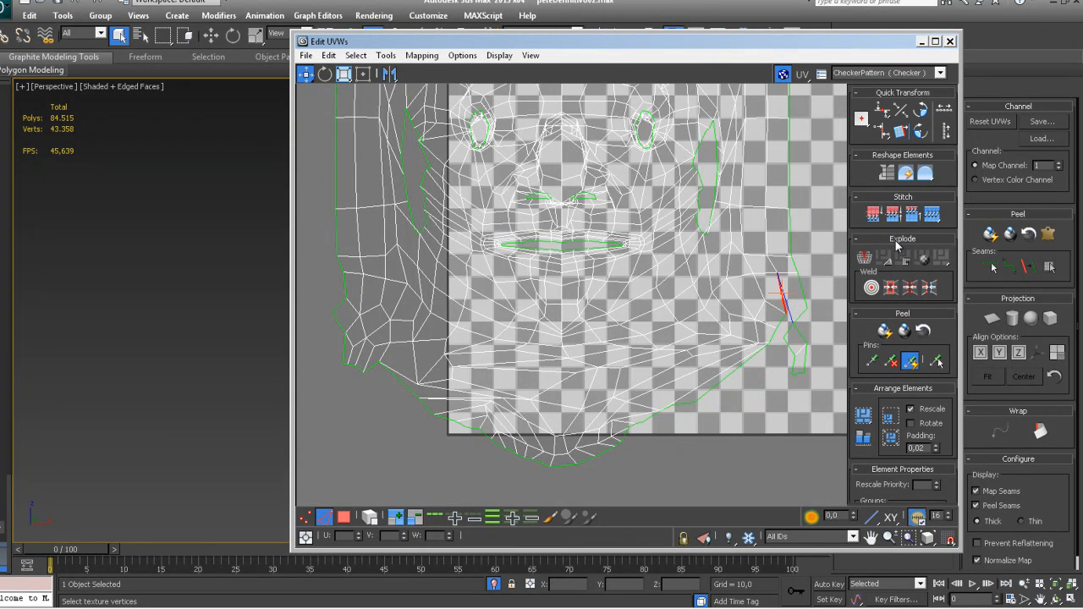
key(ctrl+z)
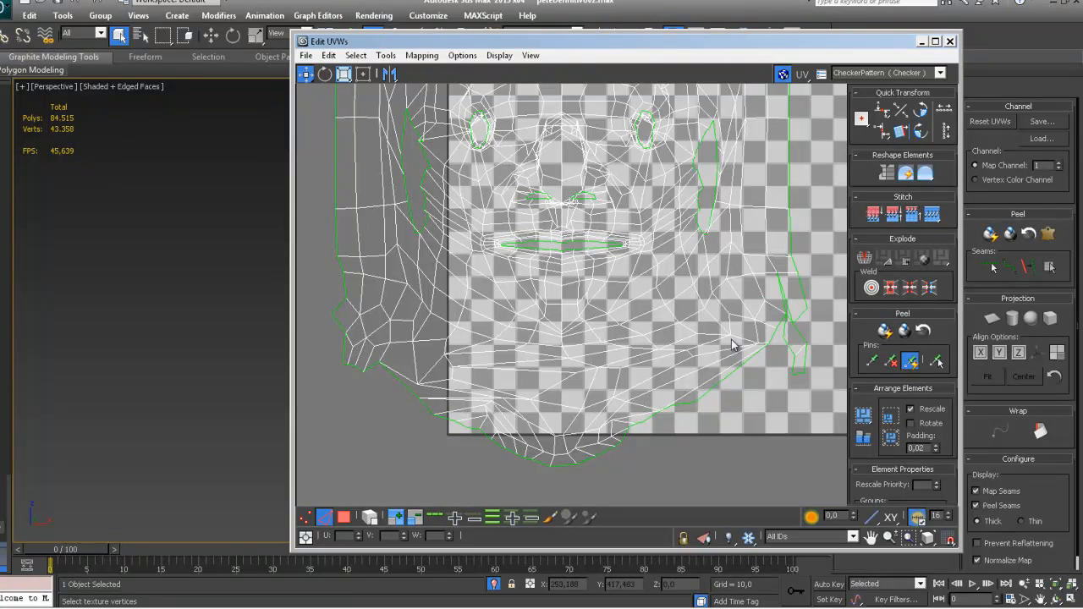
click(779, 322)
Step: Stitch the lower moved face group to the neck's right border, edge by edge along the jaw
click(772, 340)
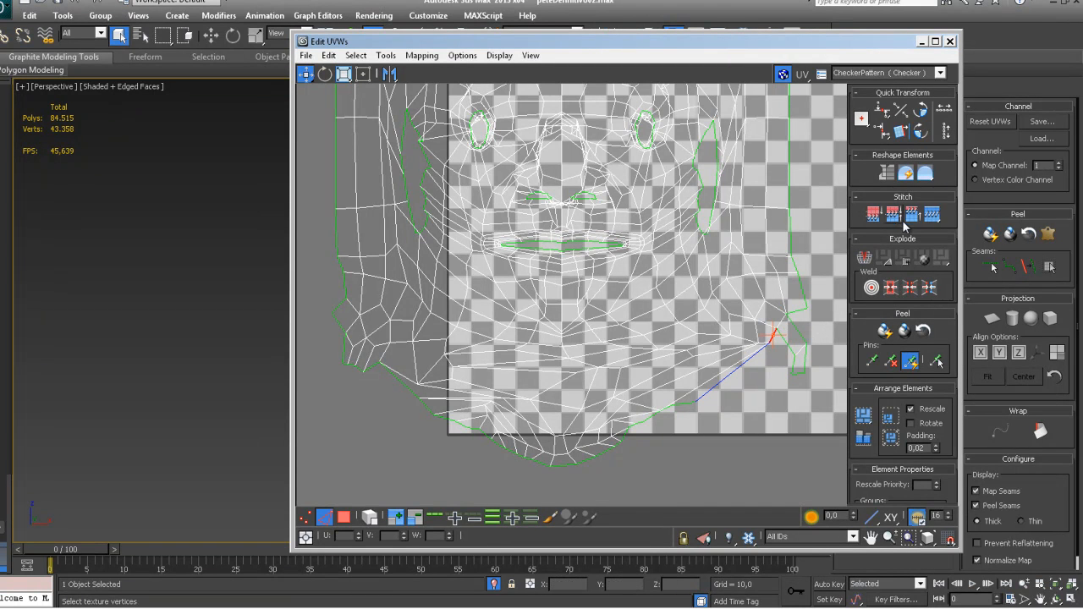
click(909, 219)
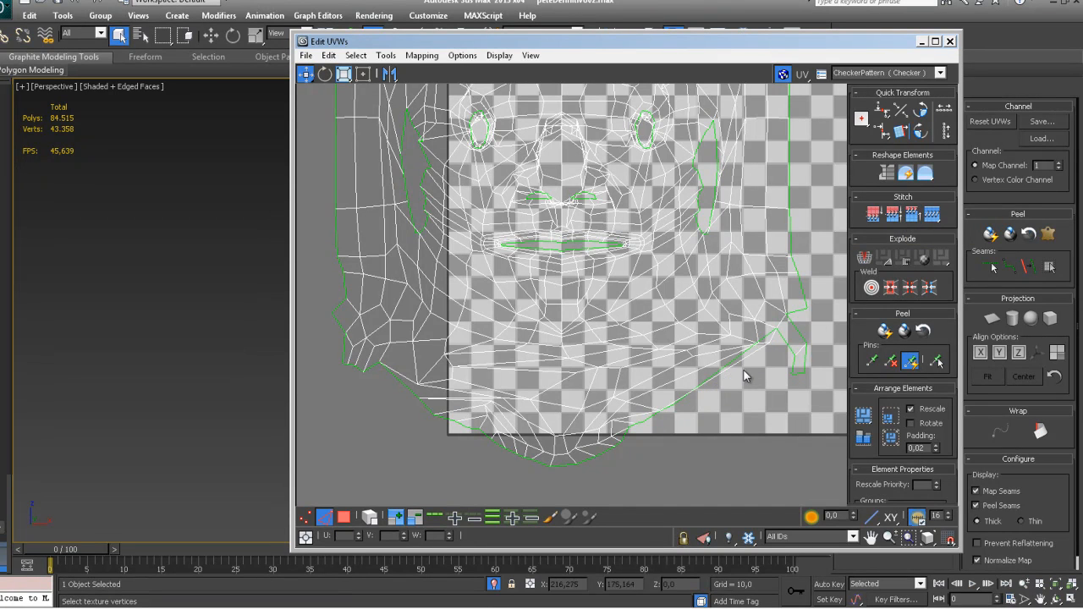
click(785, 341)
click(912, 222)
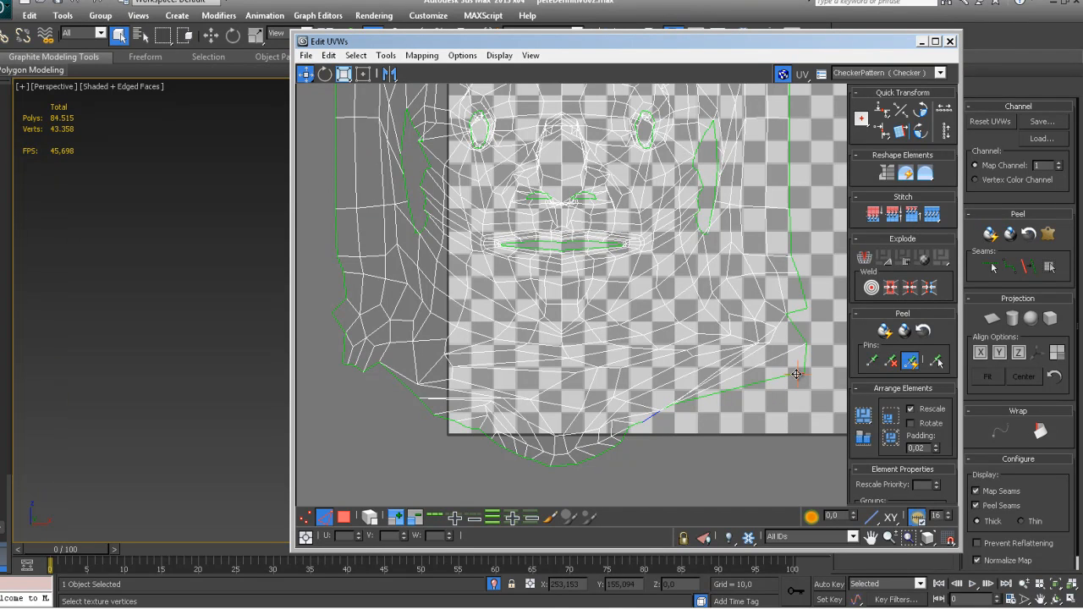
click(922, 223)
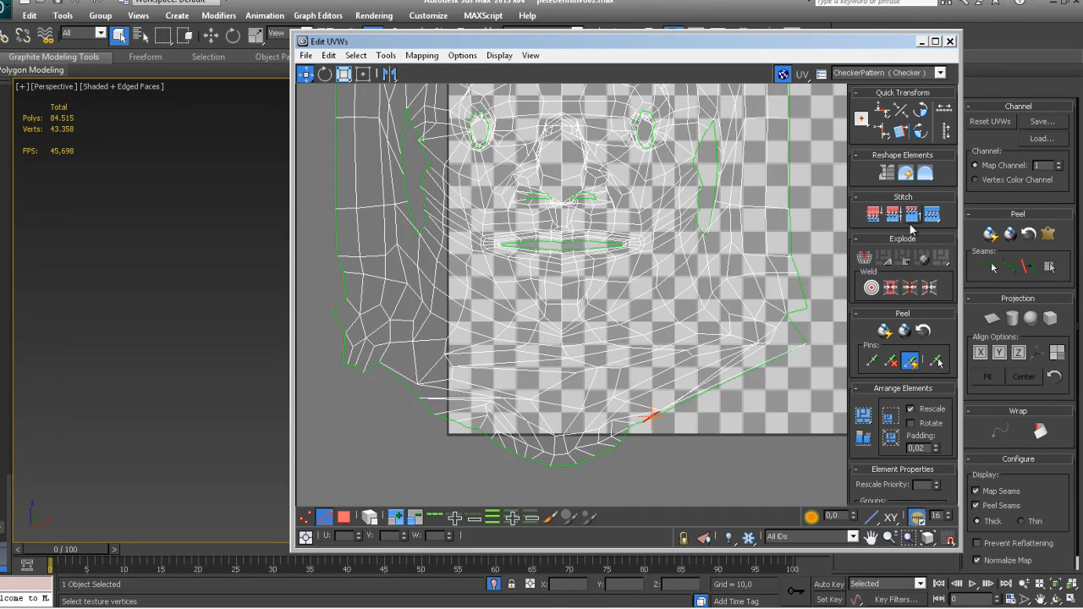
Step: Reposition the stretched vertices at the lower right of the neck UVs to even out the stitched faces and outline
click(306, 517)
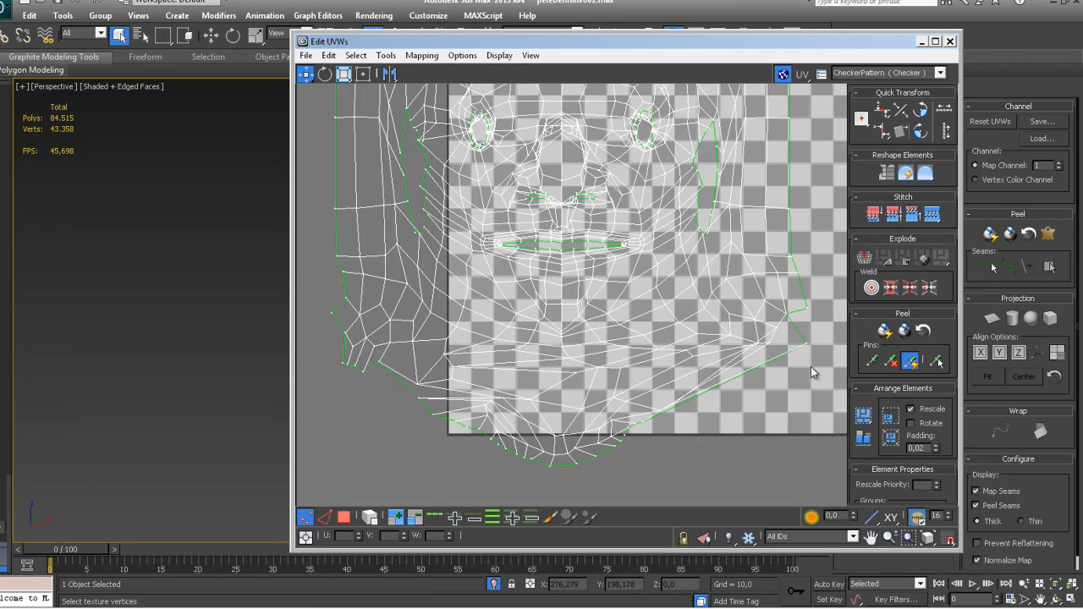
click(724, 423)
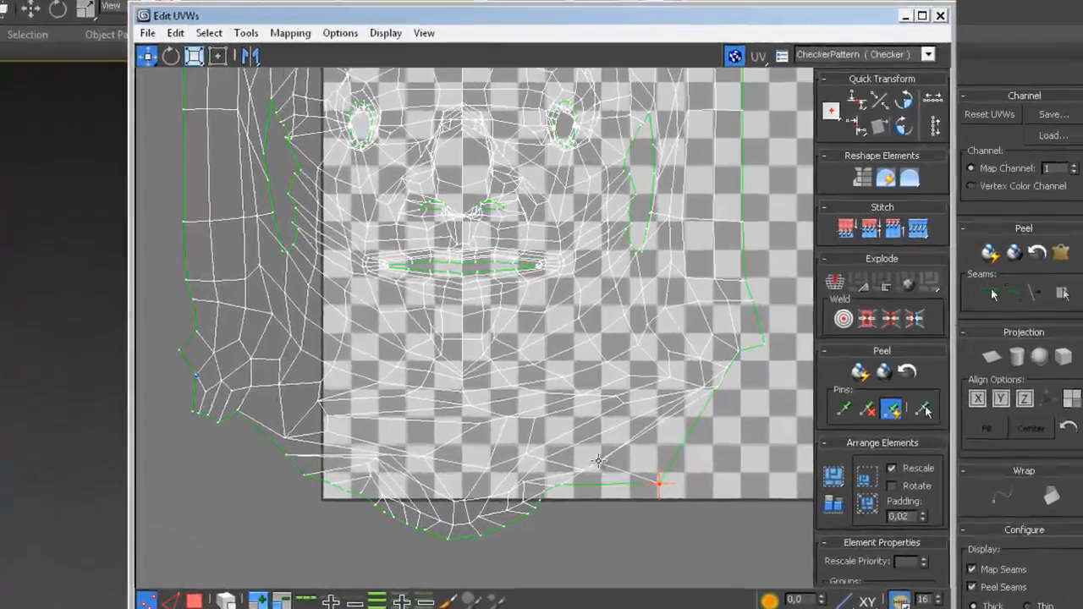
drag(598, 461, 636, 471)
drag(715, 388, 744, 407)
drag(726, 370, 682, 410)
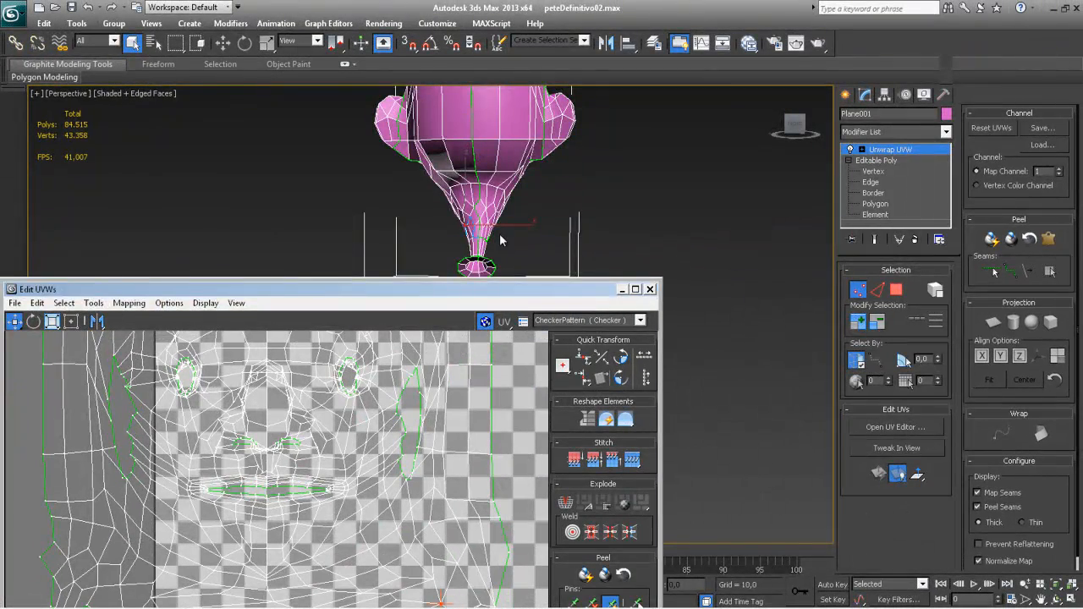
Step: Clear the leftover peel seam edges on one side of the lower neck in the model
alt+middle_drag(496, 229, 592, 284)
key(2)
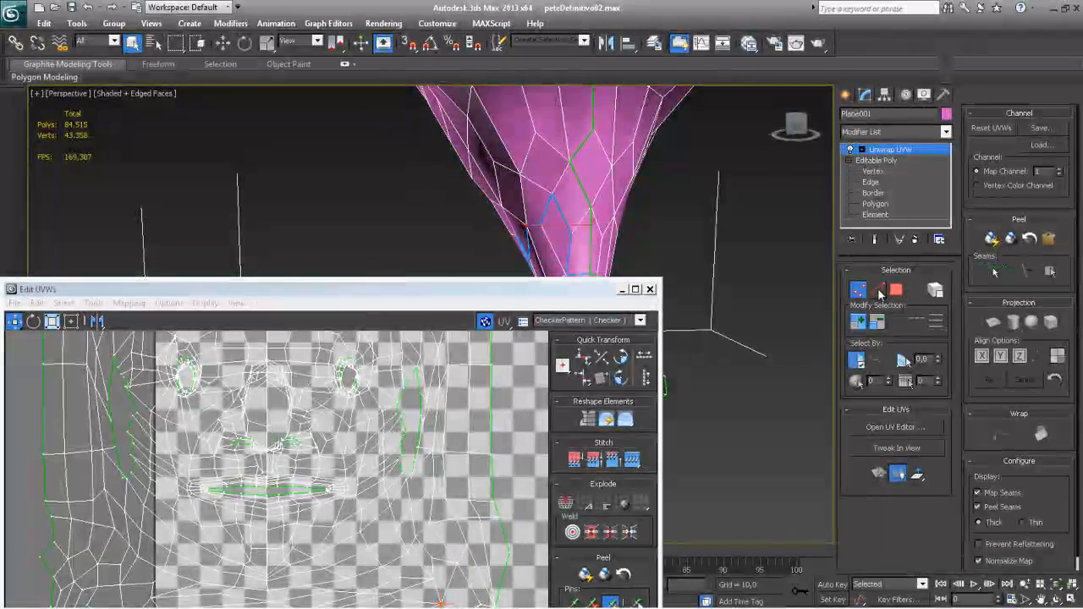
click(991, 271)
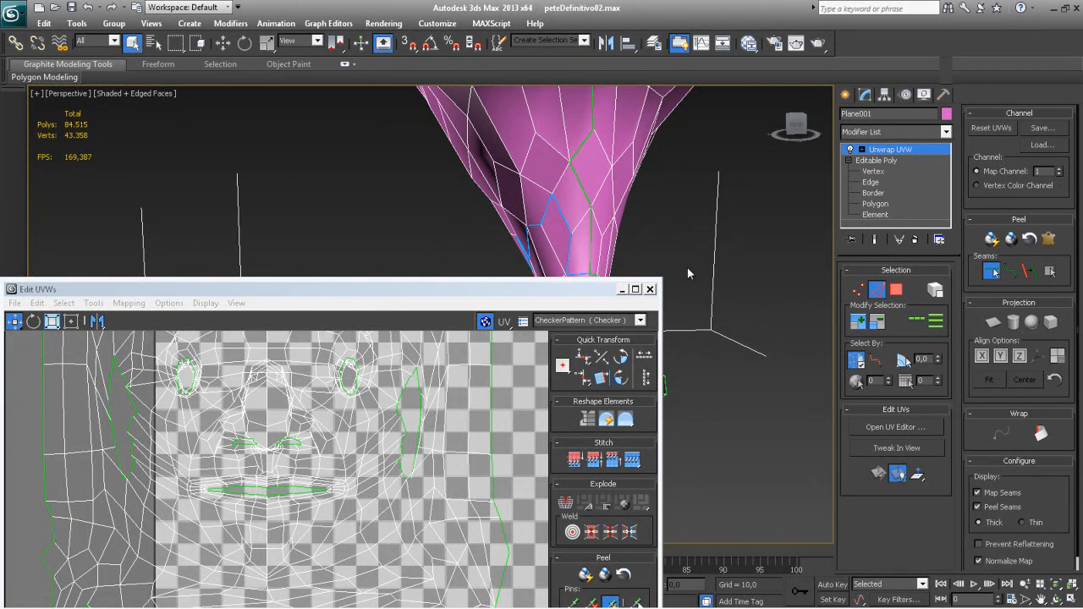
drag(586, 289, 580, 410)
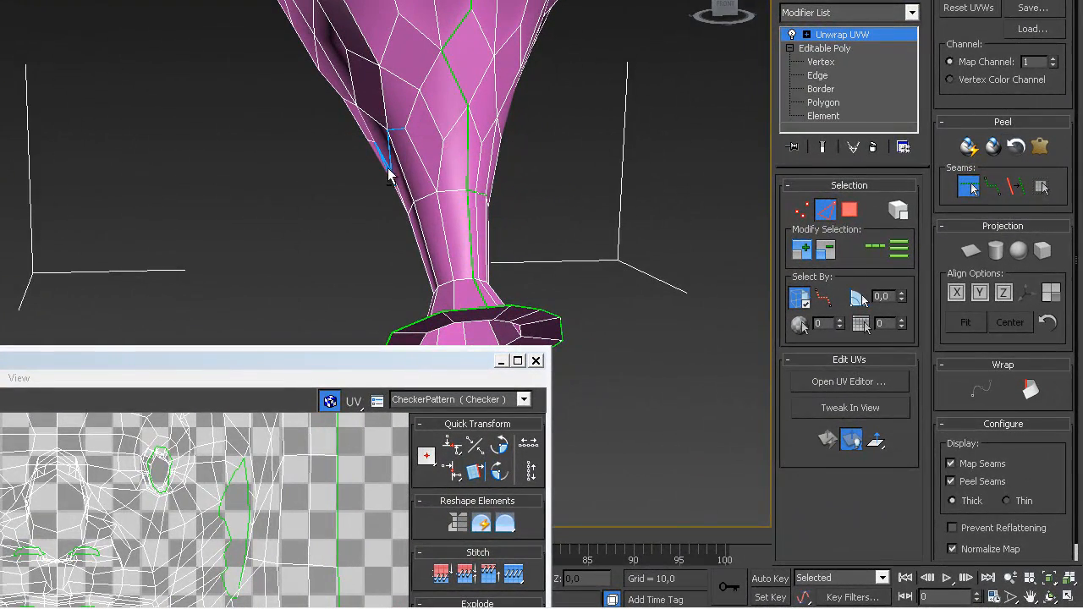
alt+middle_drag(391, 206, 525, 164)
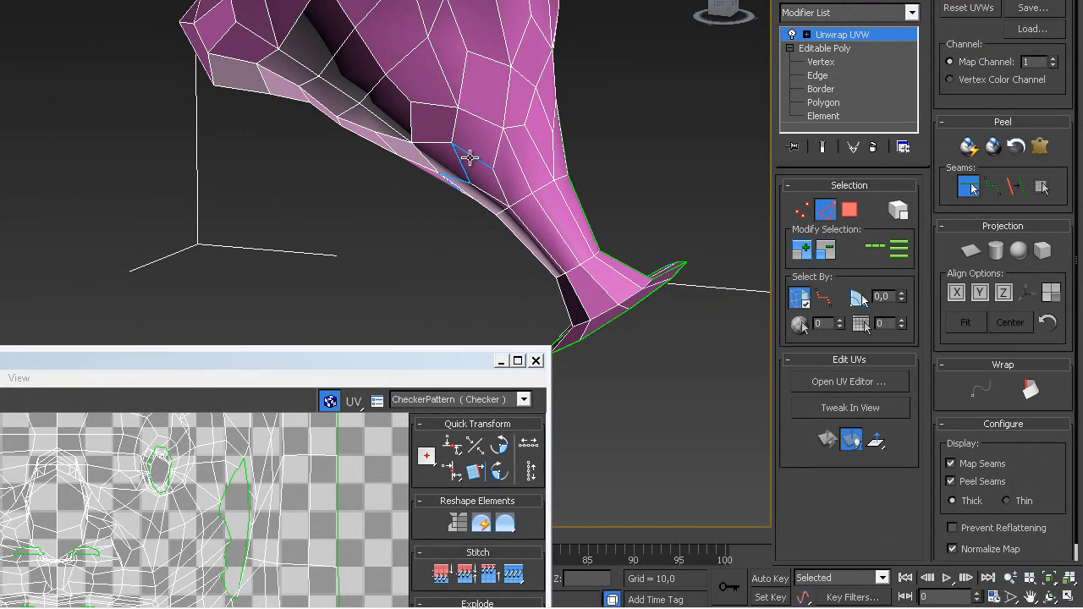
alt+middle_drag(448, 194, 427, 216)
drag(363, 361, 458, 335)
alt+middle_drag(313, 211, 397, 208)
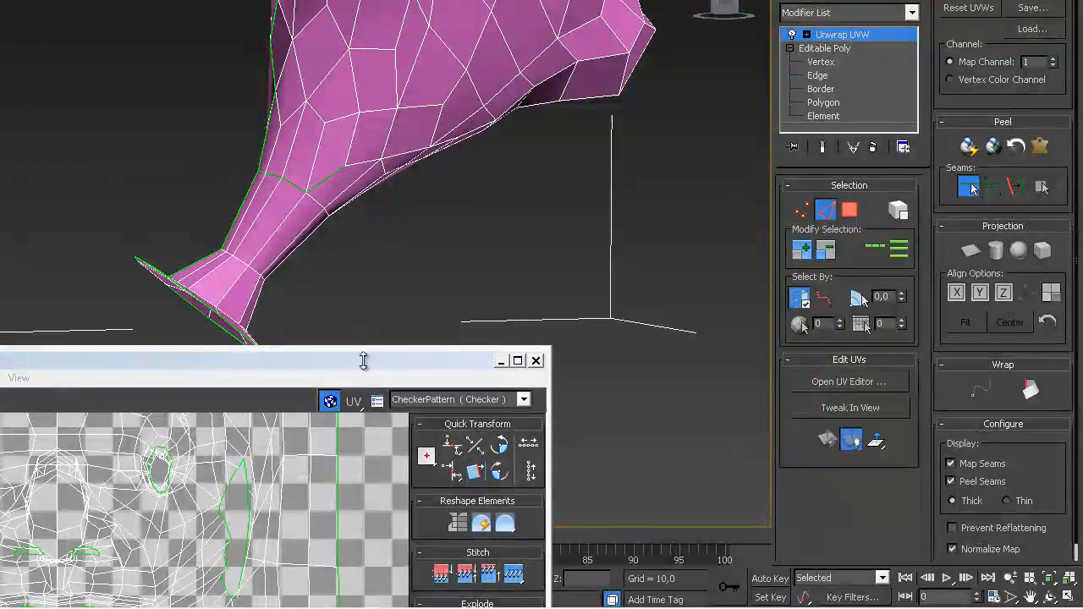
alt+middle_drag(535, 288, 635, 302)
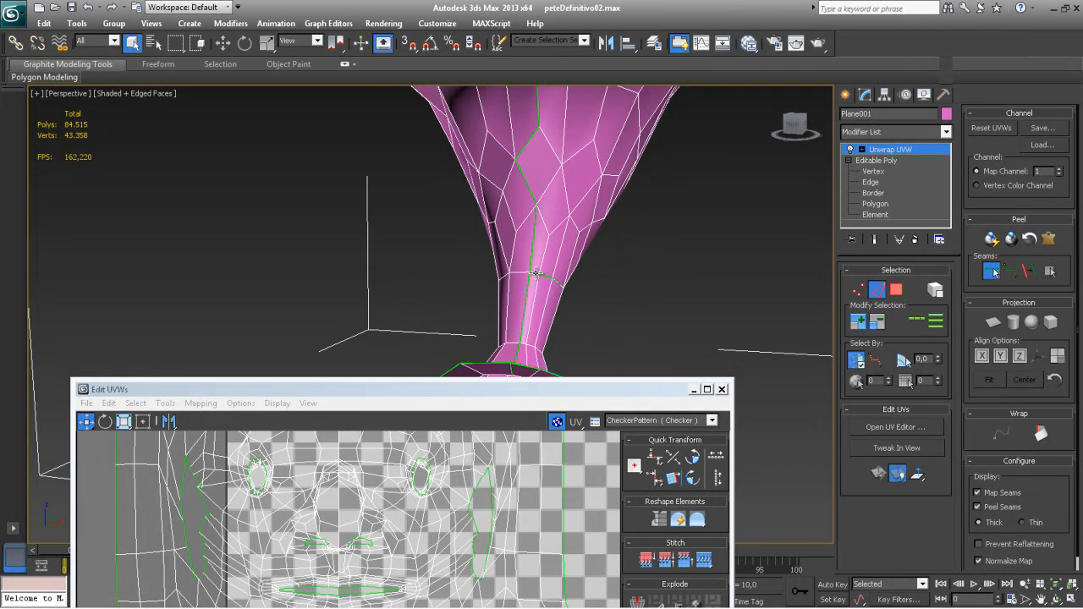
click(987, 273)
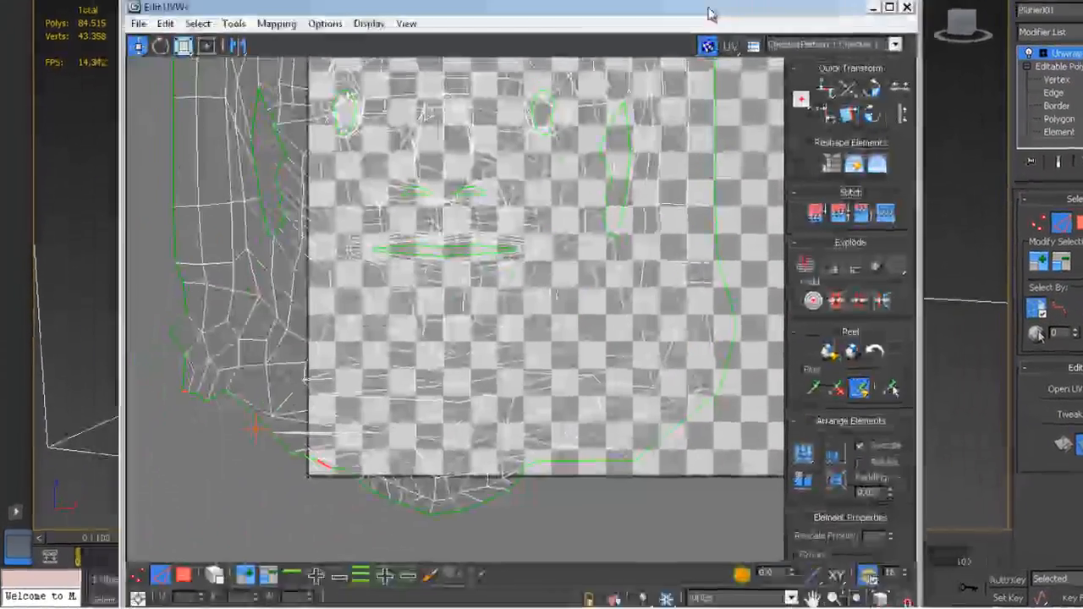
Step: Stitch the open border edges at the neck's lower left in the UV layout, edge by edge, to close the notch
drag(710, 14, 750, 6)
middle_drag(459, 435, 536, 379)
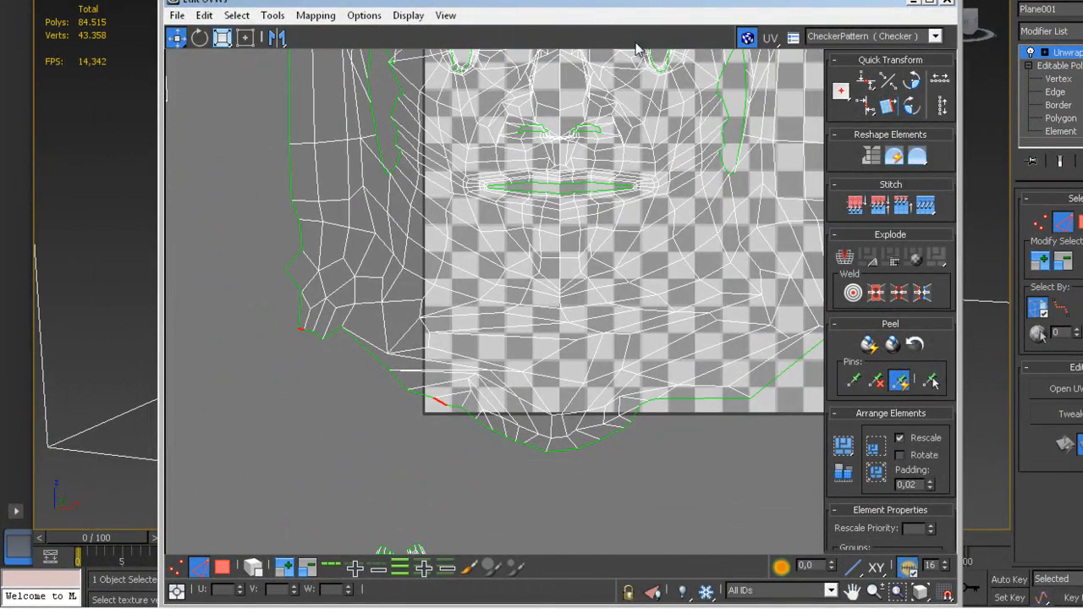
drag(657, 11, 624, 27)
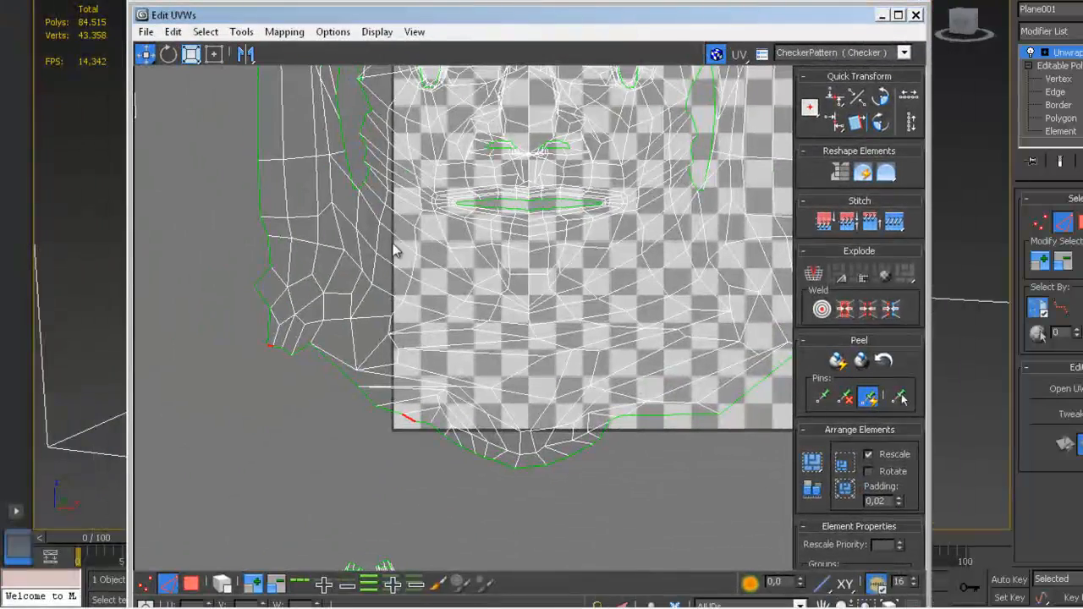
click(329, 365)
click(331, 365)
click(870, 225)
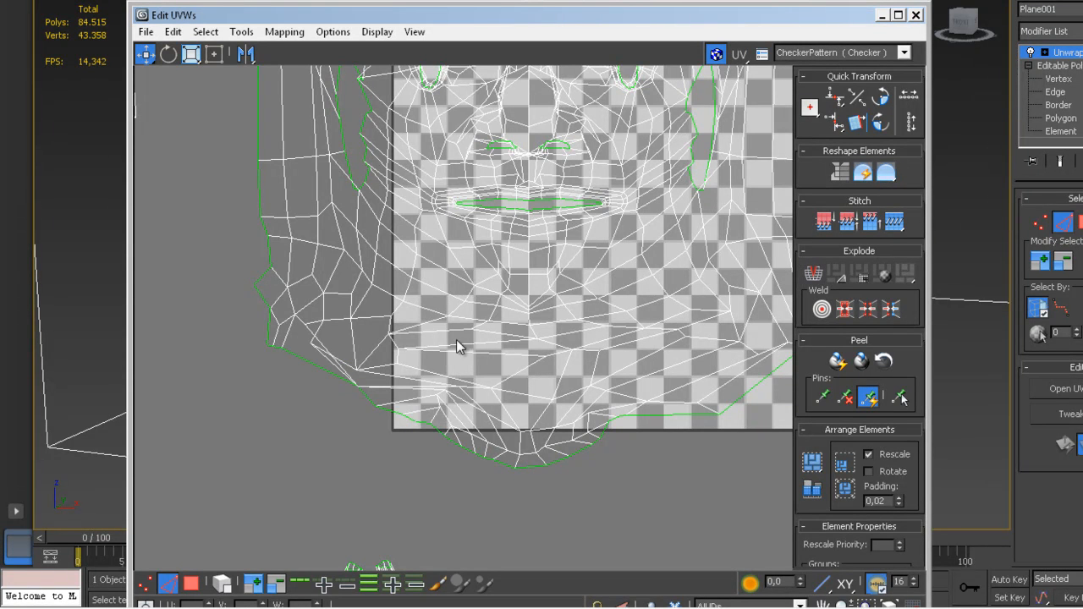
click(366, 395)
click(880, 222)
click(389, 415)
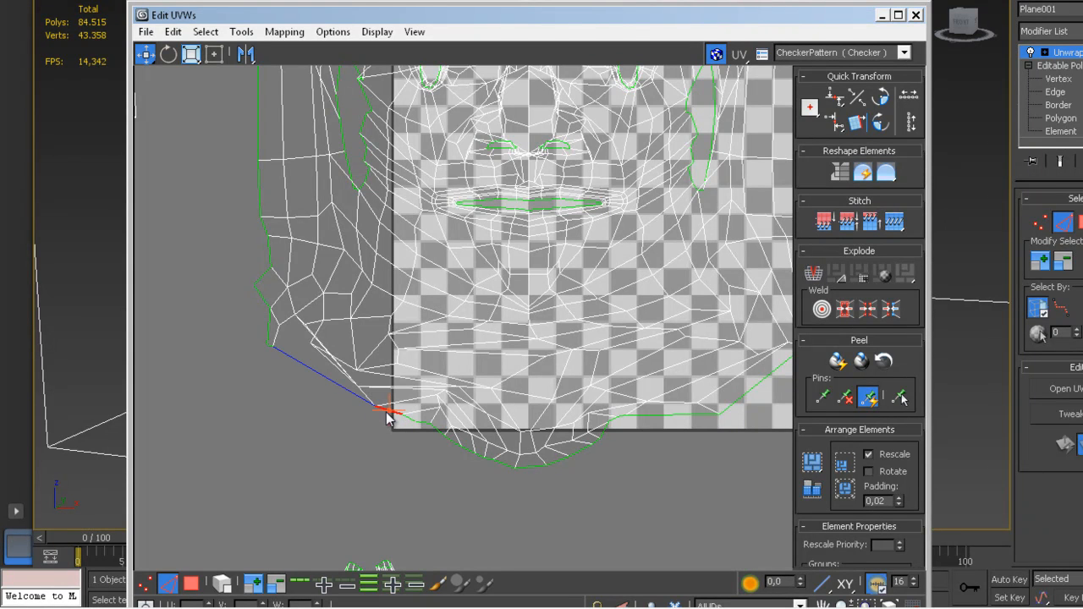
click(871, 222)
click(408, 419)
click(886, 227)
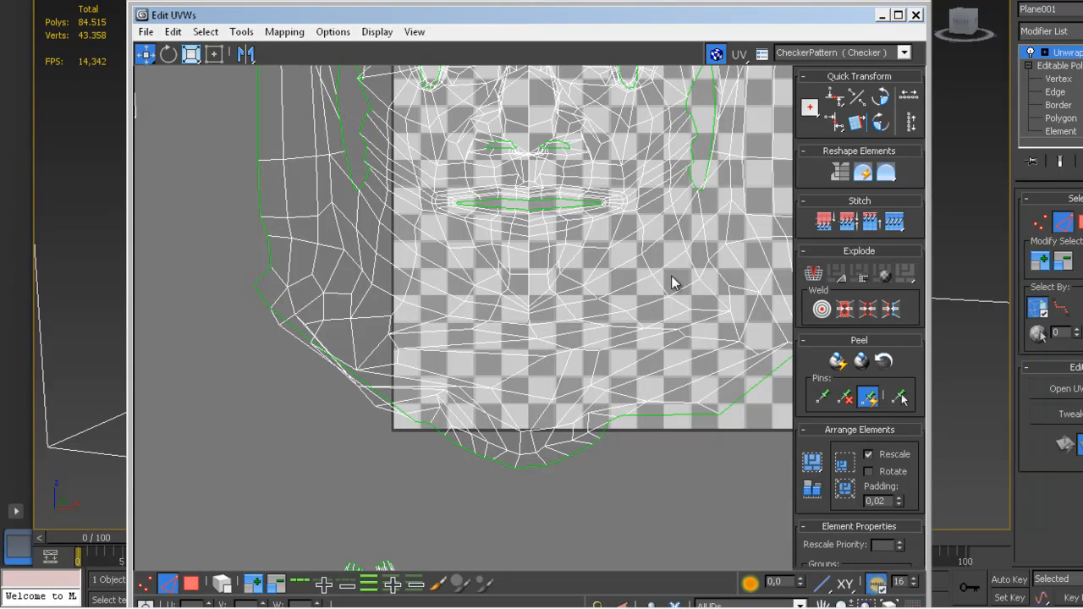
Step: Pull the bunched vertices at the neck's lower-left UV corner outward and down to open up the stitched faces
click(148, 582)
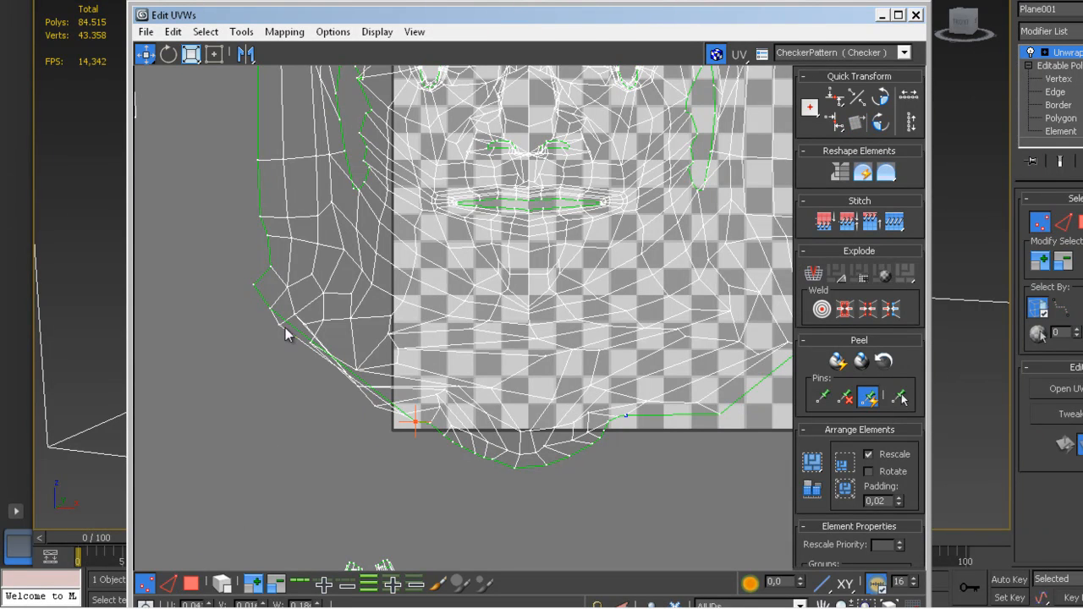
drag(272, 311, 258, 403)
click(253, 288)
drag(252, 288, 231, 366)
drag(279, 327, 287, 385)
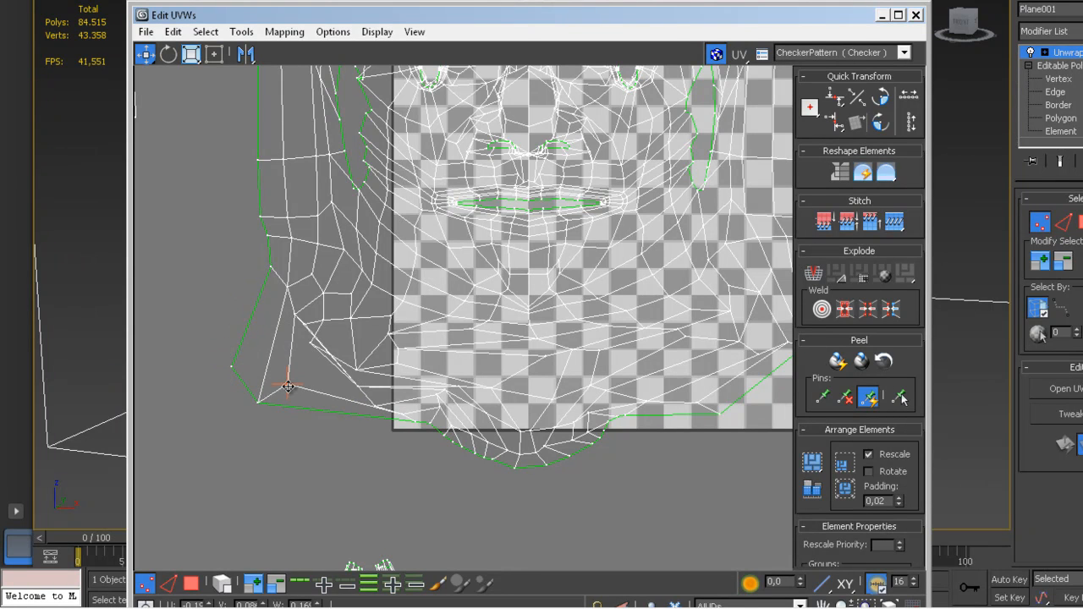
Step: Spread the overlapping inner vertices along the neck's lower-left UV edge to even out the stitched faces
drag(310, 344, 335, 368)
drag(306, 328, 293, 358)
mouse_move(376, 405)
mouse_down()
mouse_move(385, 399)
mouse_move(381, 419)
mouse_move(413, 433)
mouse_move(410, 443)
mouse_move(359, 411)
mouse_up()
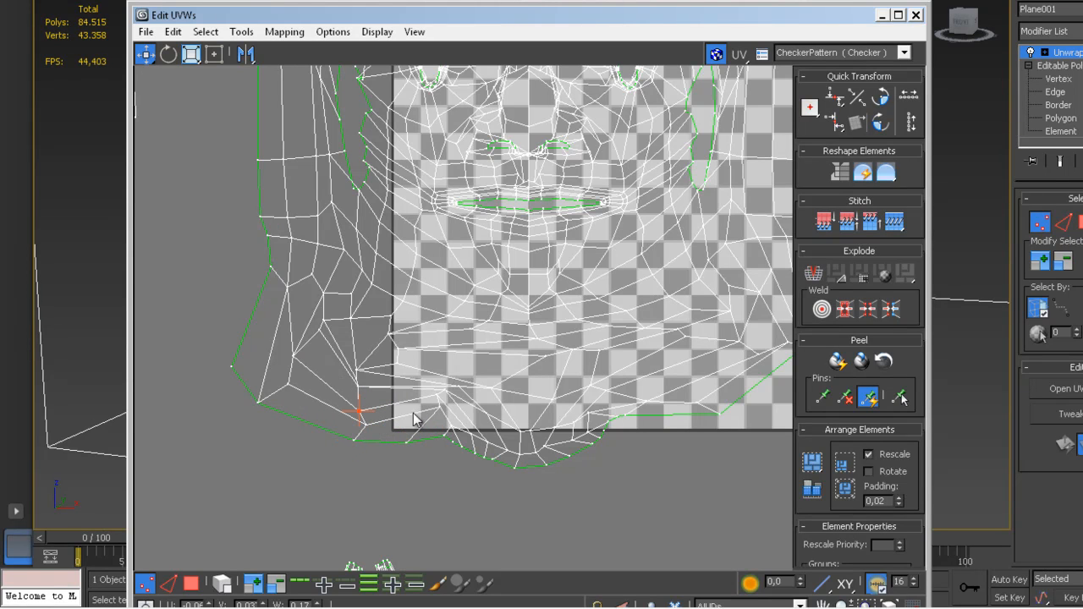
drag(437, 406, 354, 389)
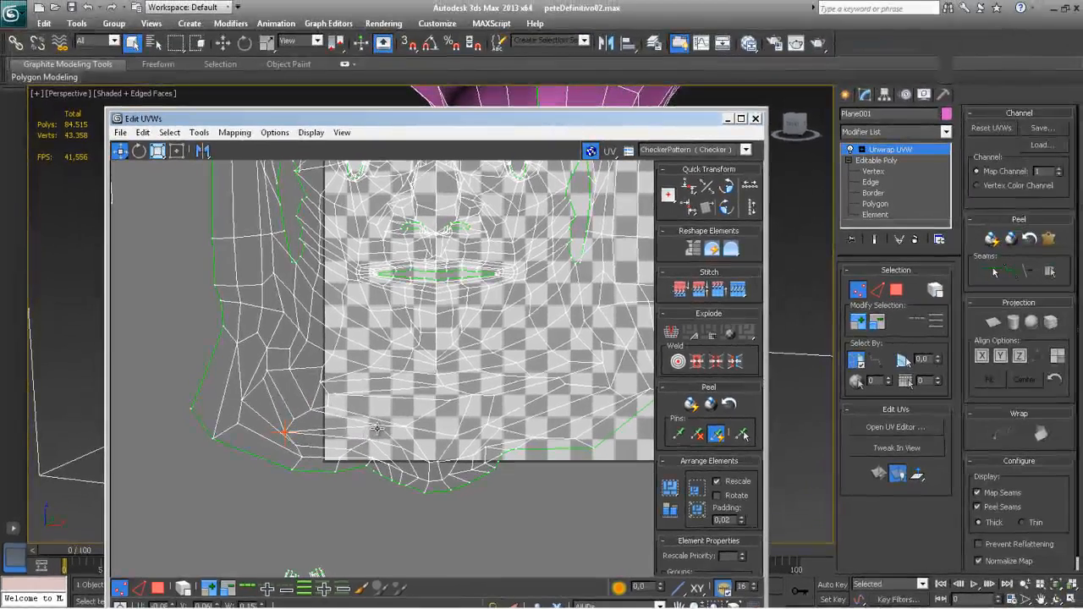
drag(366, 433, 369, 420)
click(406, 438)
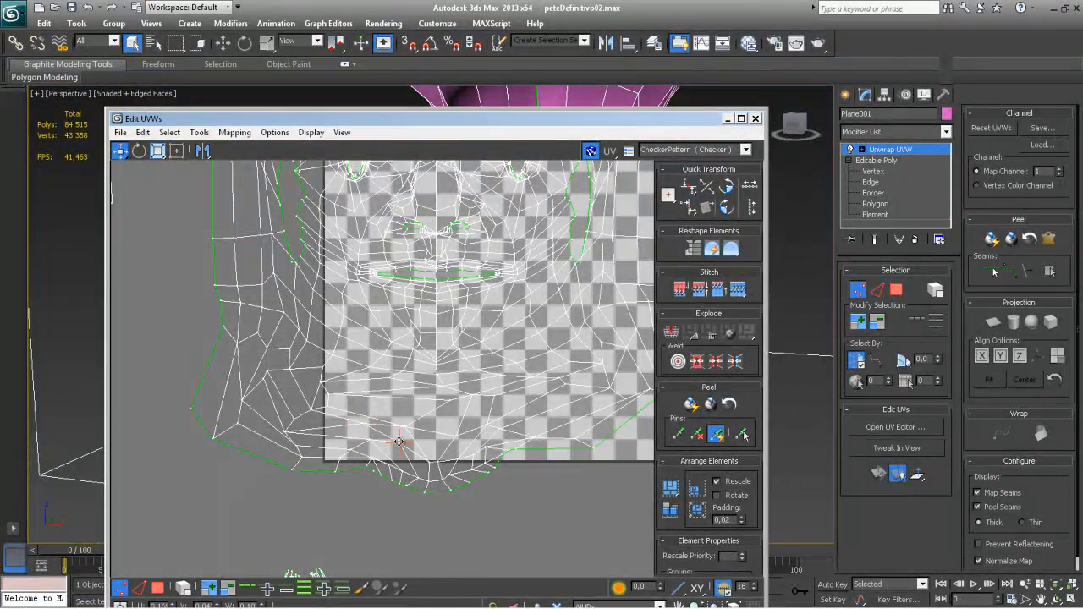
Step: Clear the remaining peel seam edges on the other side of the lower neck and view the whole head
scroll(457, 427, down, 4)
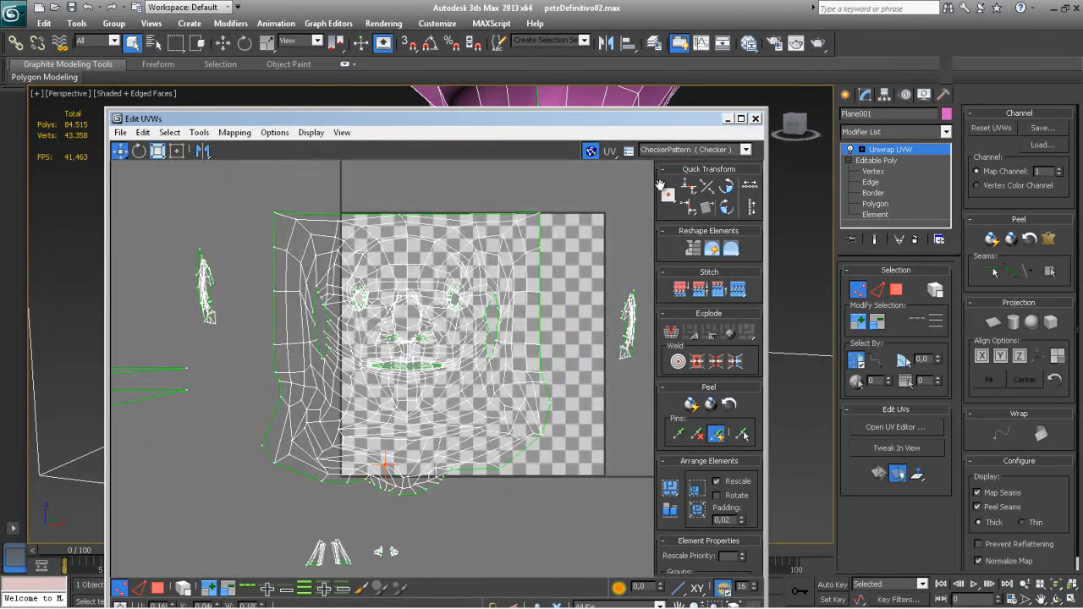
drag(660, 133, 614, 474)
alt+middle_drag(525, 339, 465, 332)
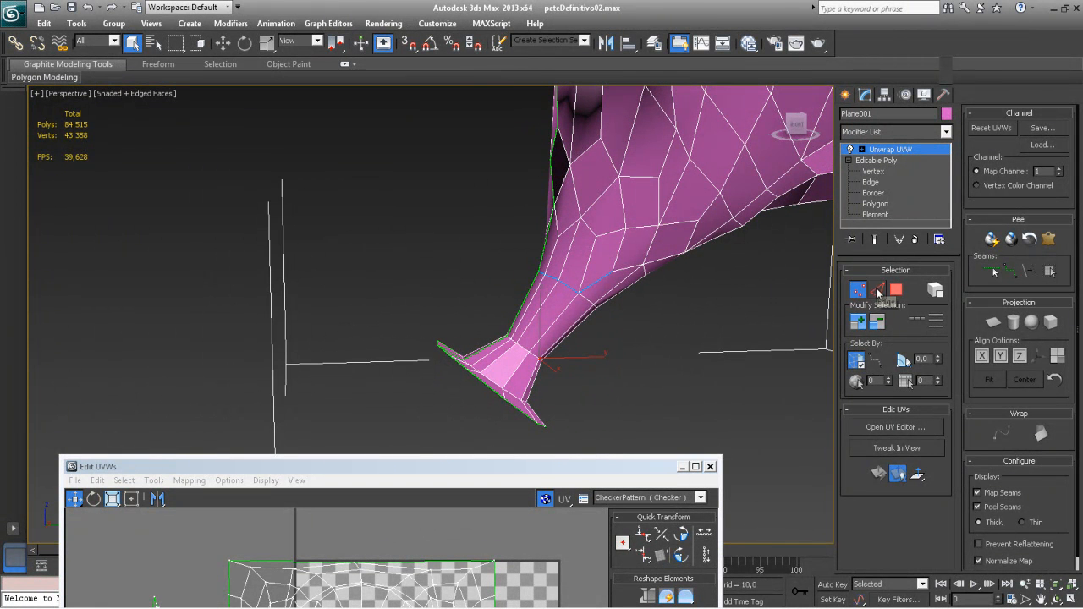
click(877, 290)
click(993, 270)
alt+middle_drag(626, 347, 584, 342)
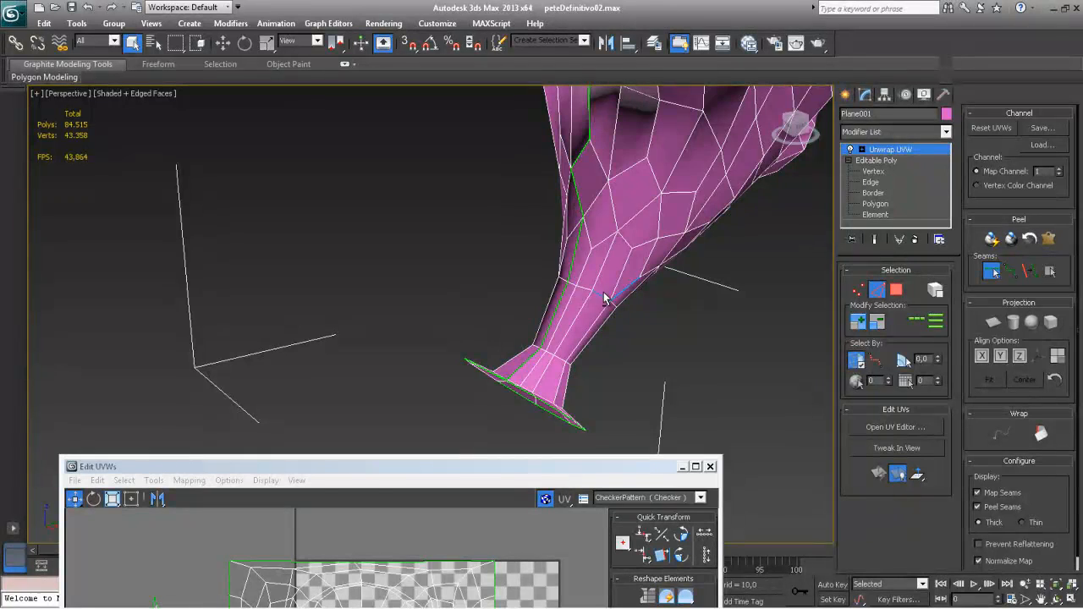
alt+middle_drag(620, 306, 652, 309)
scroll(521, 296, down, 7)
alt+middle_drag(479, 304, 484, 262)
alt+middle_drag(472, 350, 403, 311)
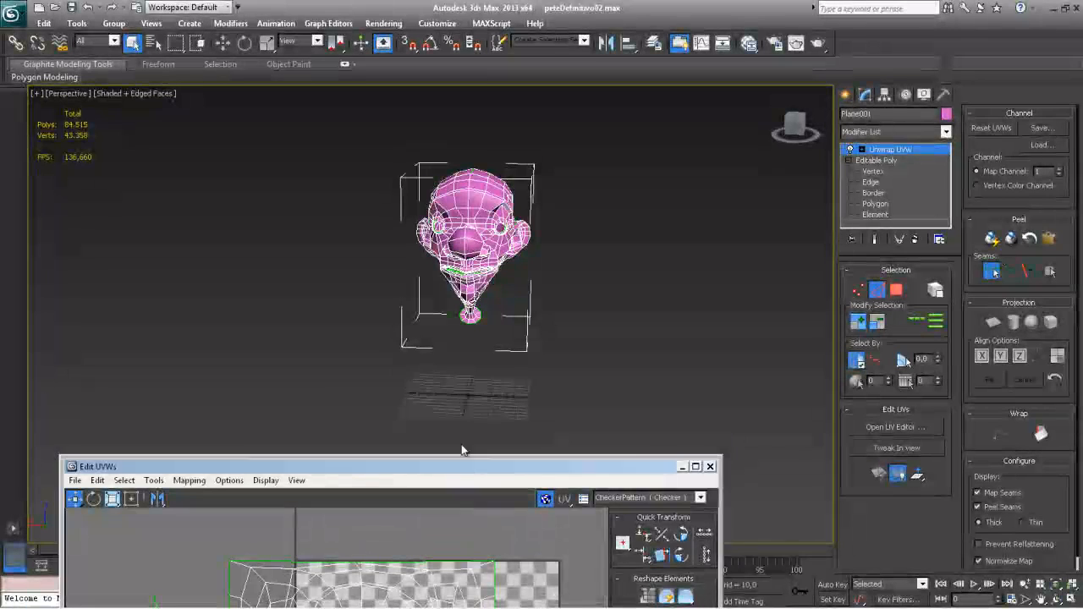
Step: Select all polygons of the main head UV piece as one element
drag(466, 467, 534, 147)
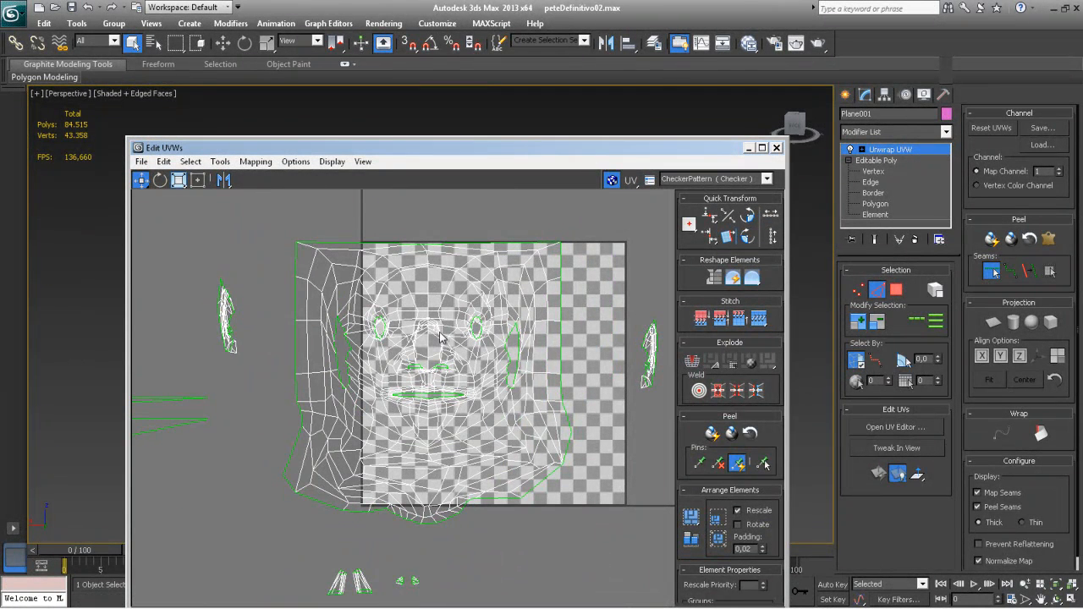
middle_drag(440, 337, 443, 291)
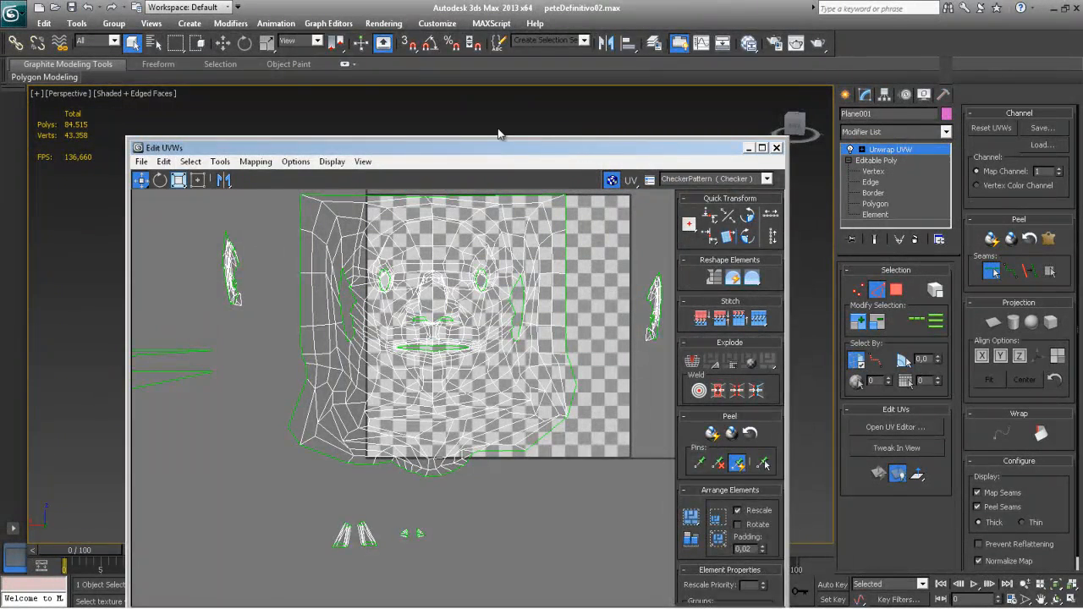
drag(498, 146, 494, 38)
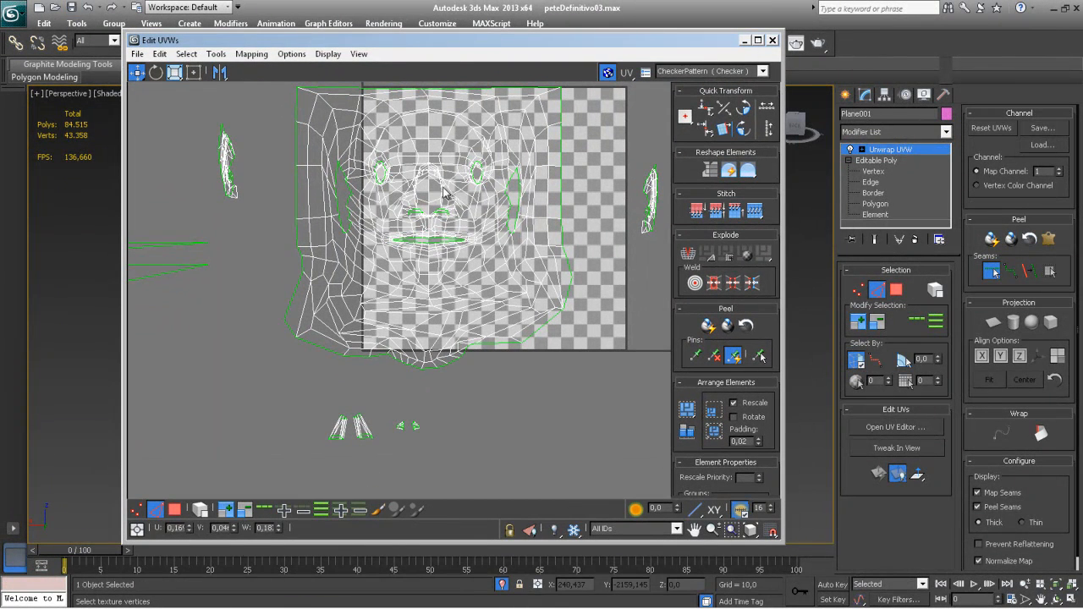
click(175, 509)
click(199, 510)
click(459, 294)
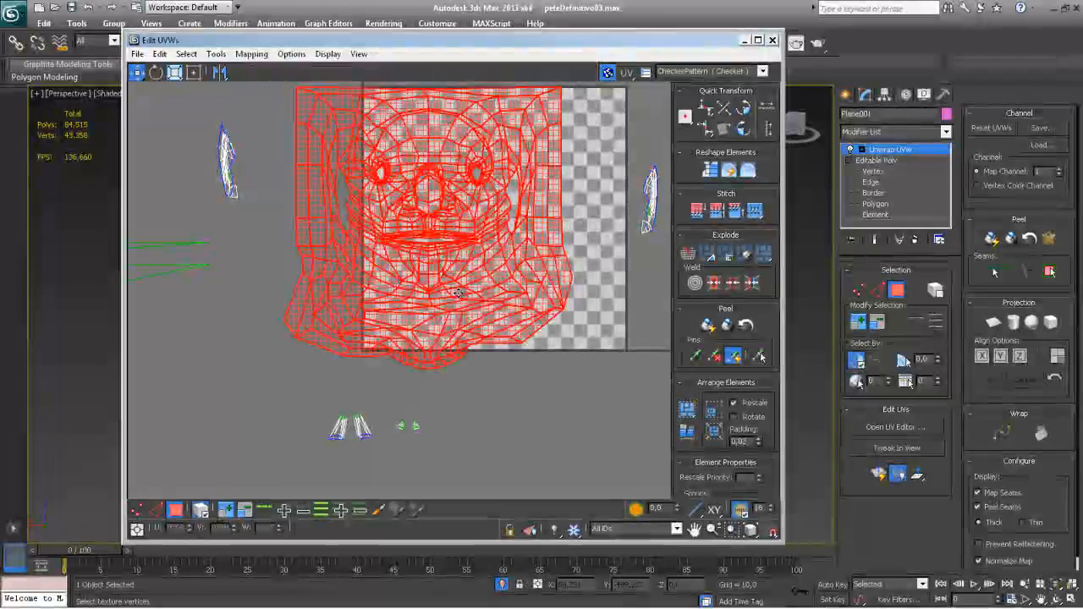
middle_drag(478, 283, 404, 333)
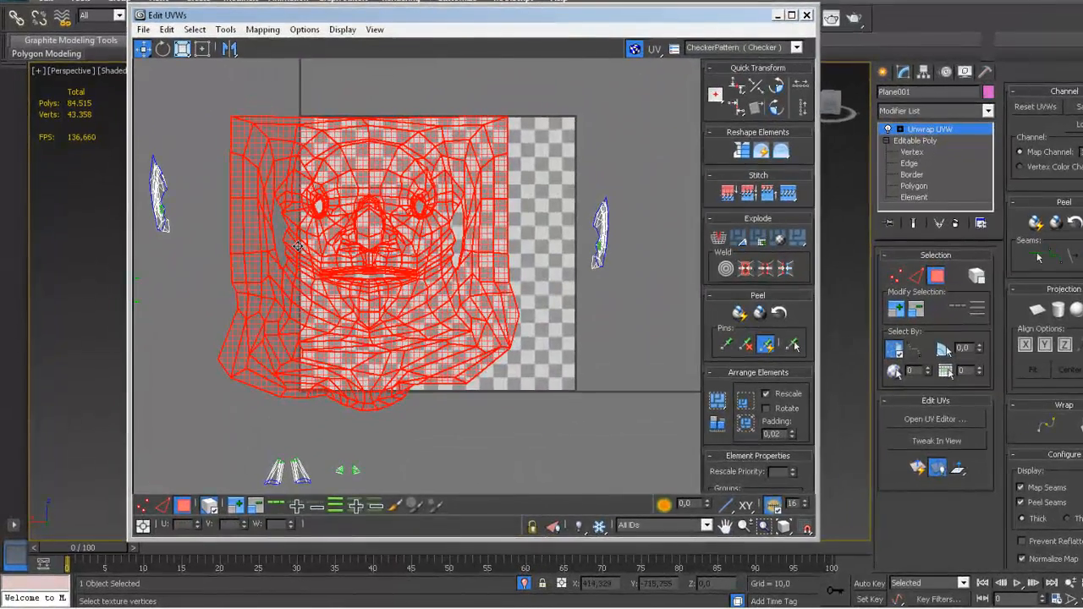
Step: Open the Relax Tool for the selected head UVs and move its dialog clear of the UV layout
click(227, 30)
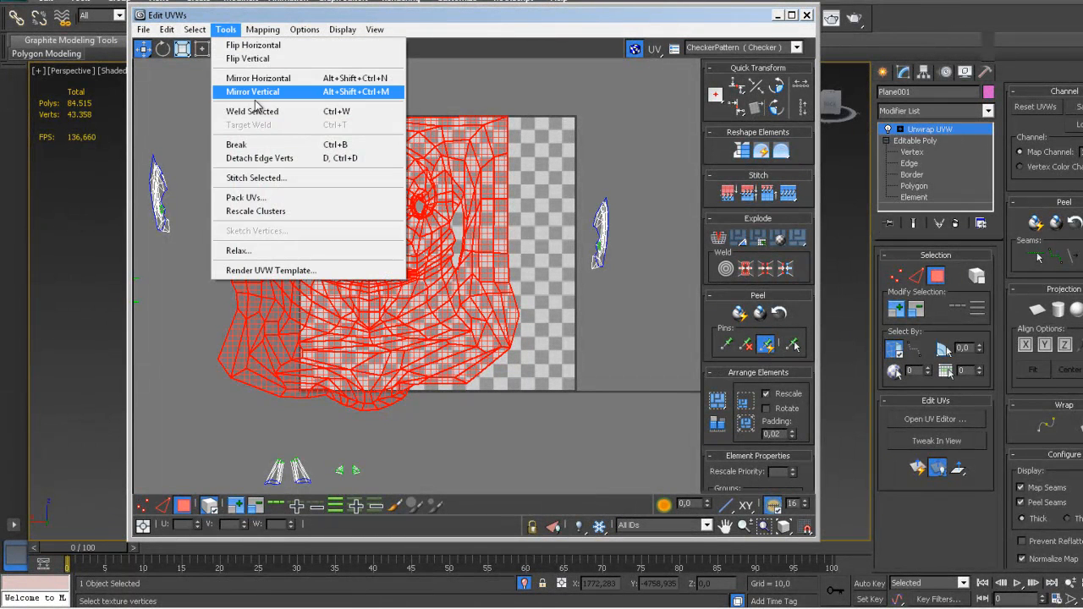
click(238, 251)
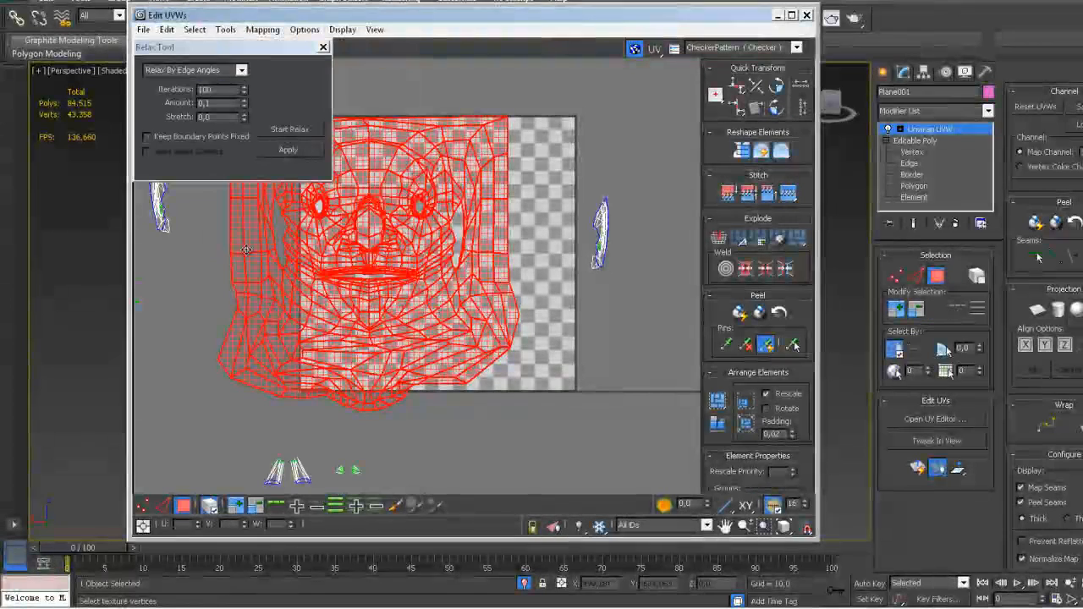
drag(265, 51, 794, 126)
Step: Try relaxing the whole head's UVs with Relax By Face Angles
click(771, 149)
click(755, 175)
click(815, 230)
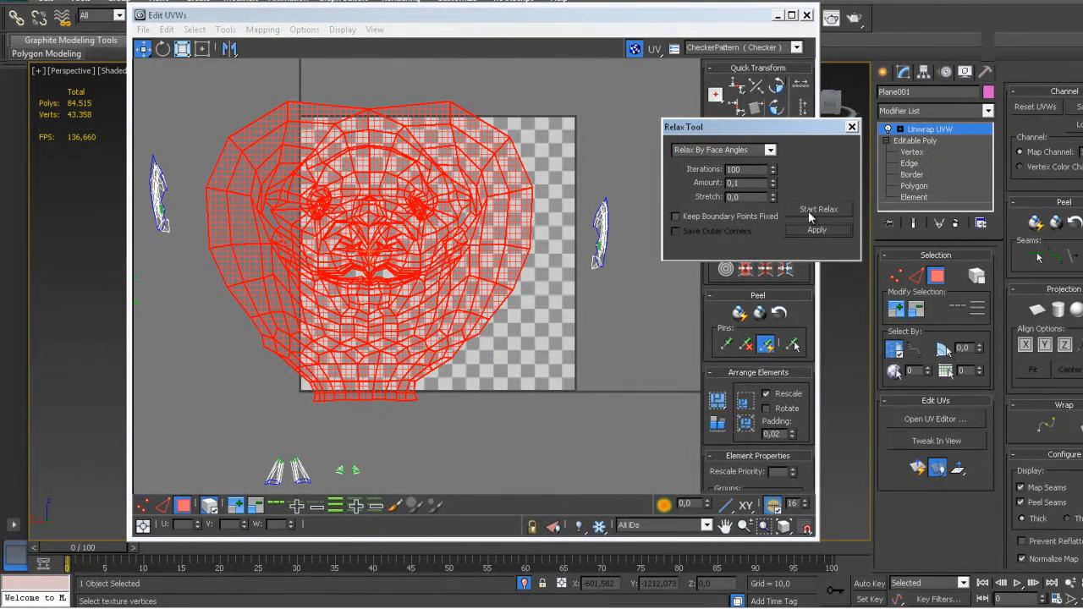
Step: Try relaxing the whole head's UVs further with Relax By Edge Angles
click(771, 150)
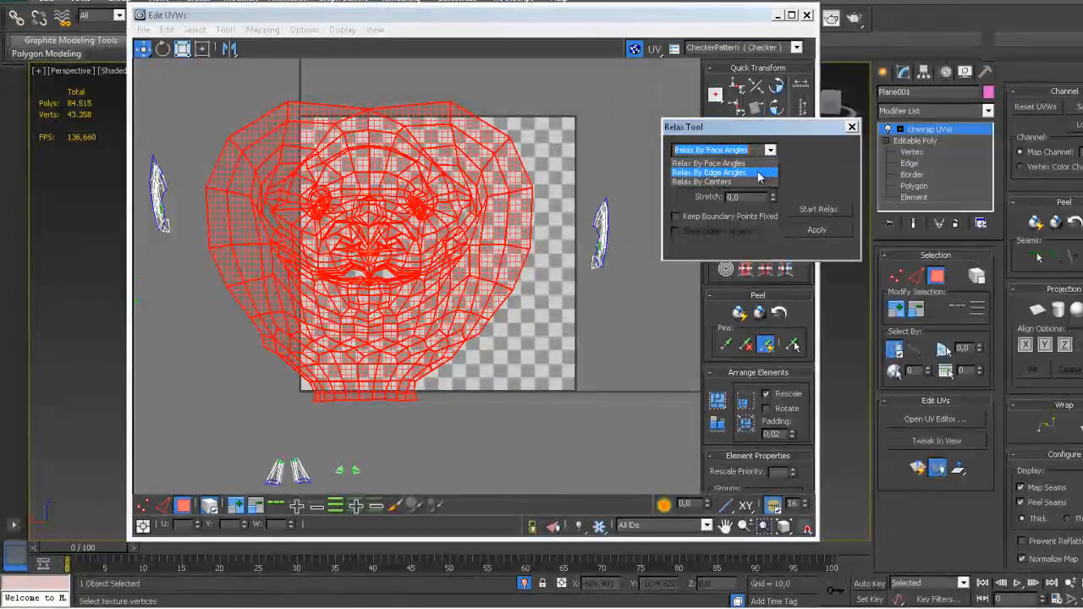
click(759, 173)
click(803, 209)
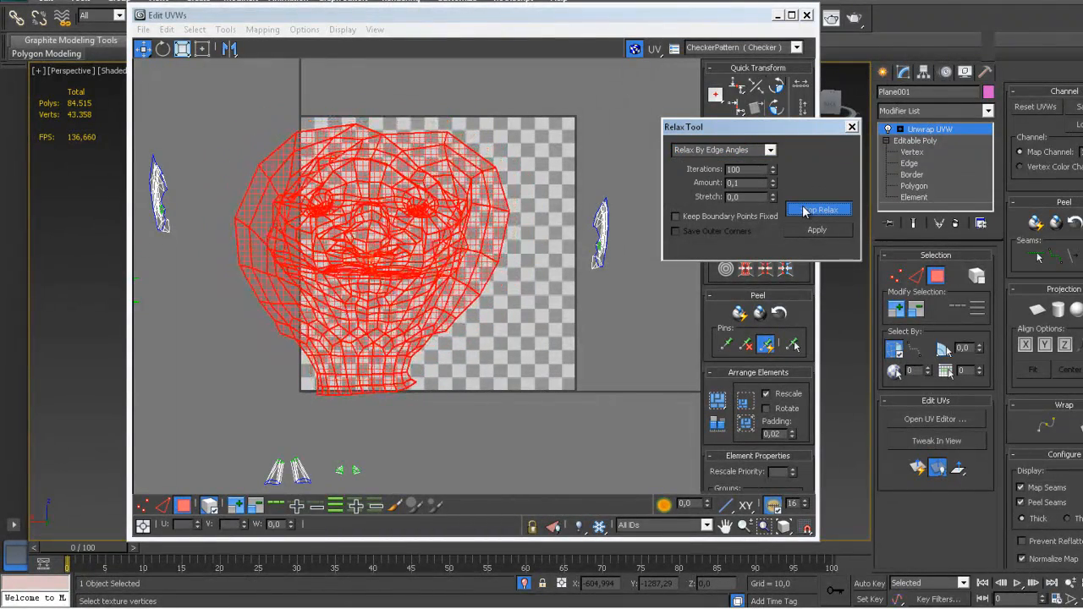
click(787, 210)
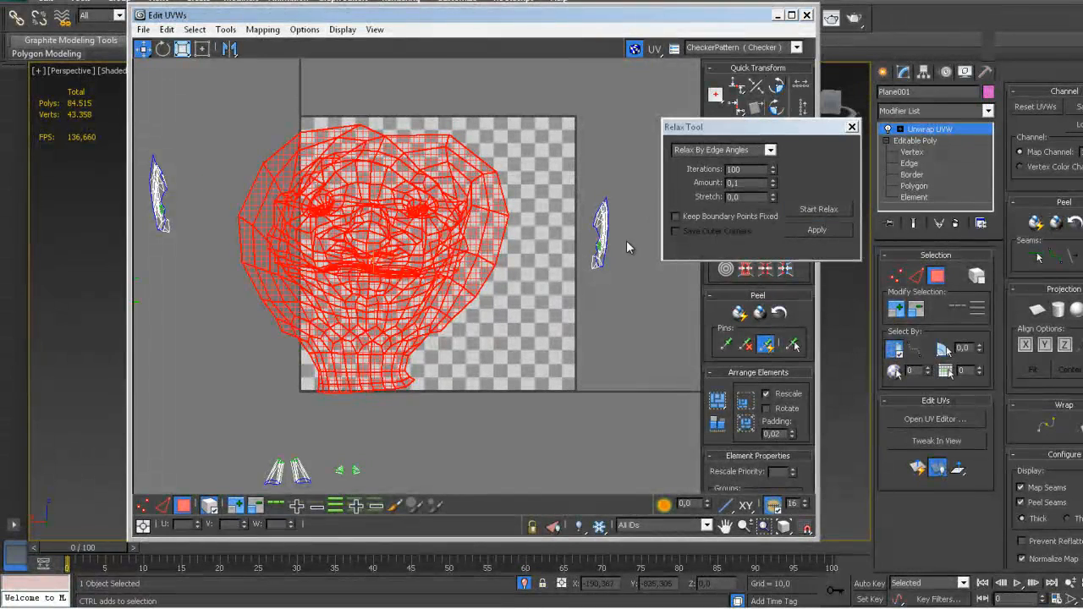
click(804, 230)
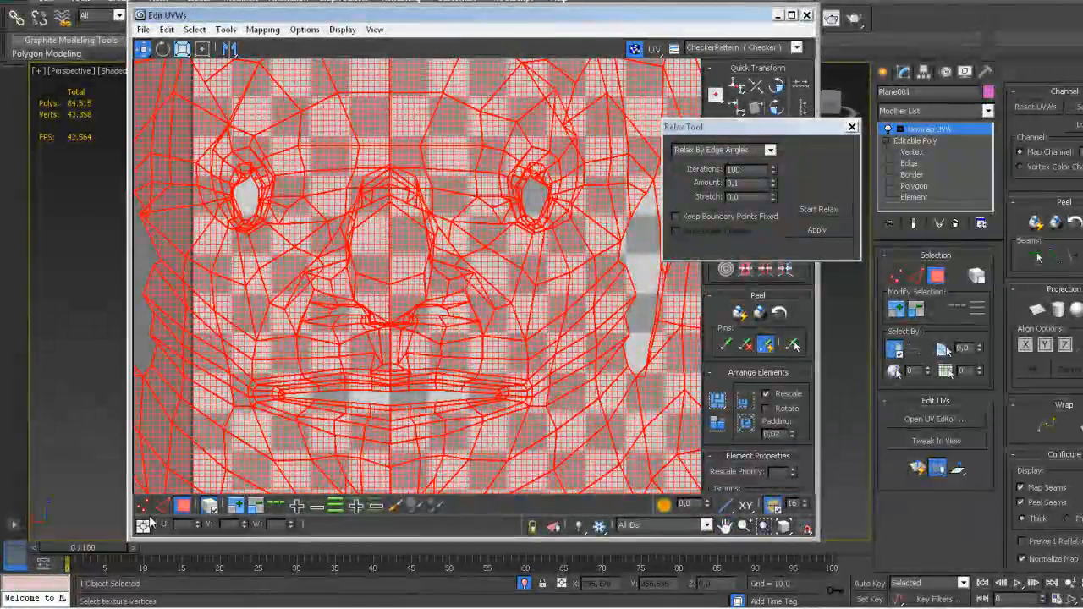
Step: Select only the UV vertices around the nose and relax them repeatedly by edge angles
click(242, 415)
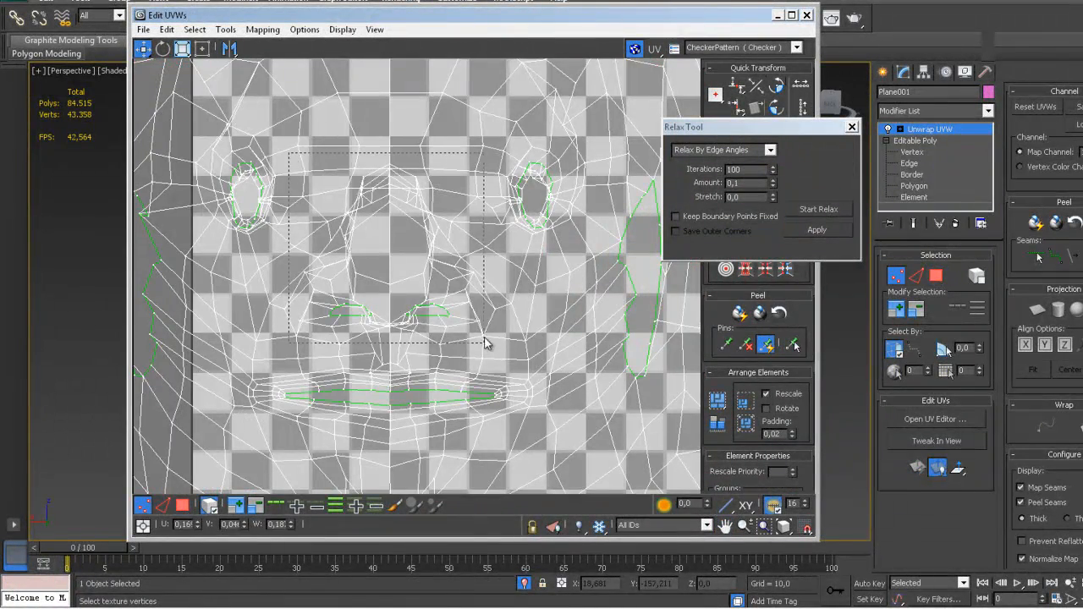
drag(488, 354, 480, 354)
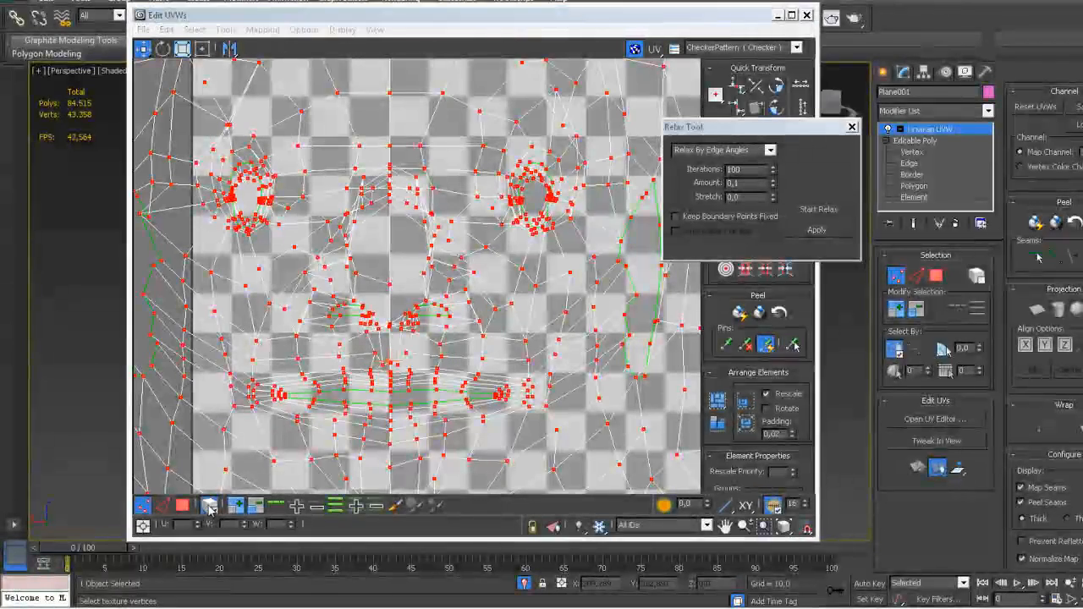
click(390, 215)
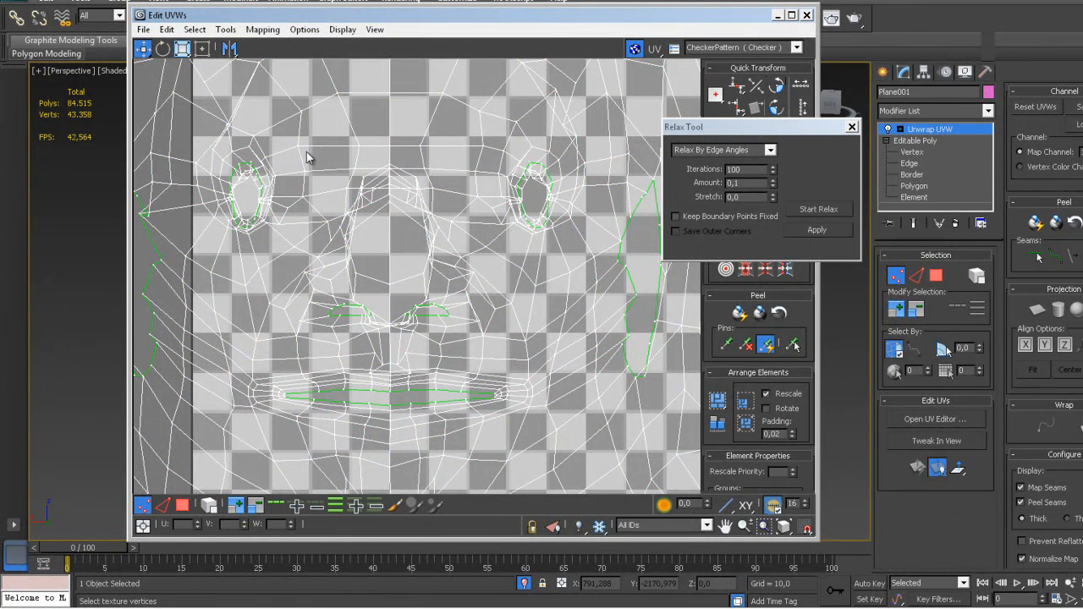
drag(294, 155, 492, 350)
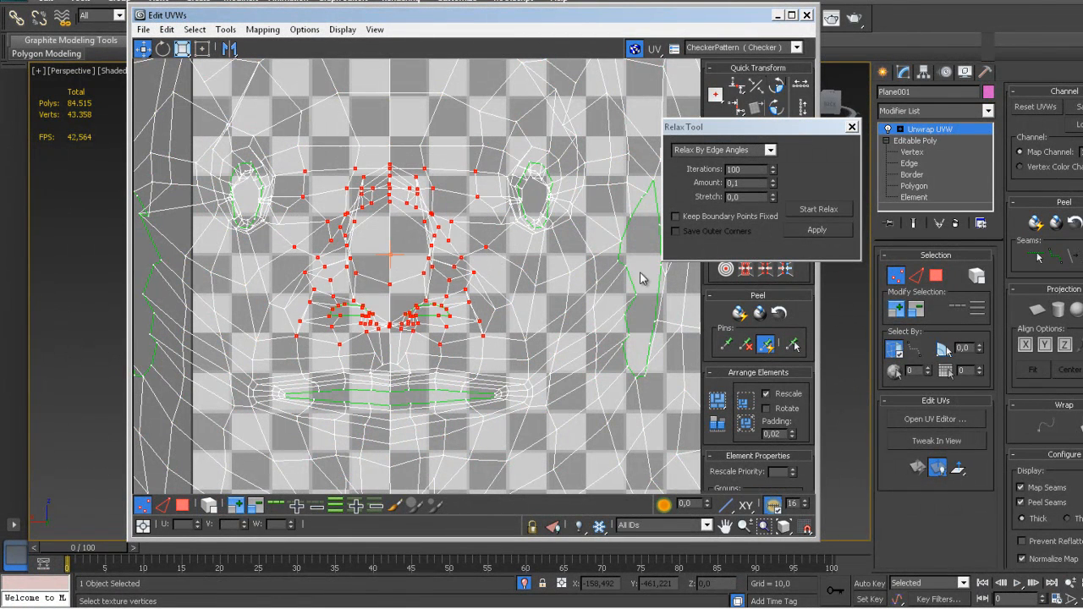
click(800, 227)
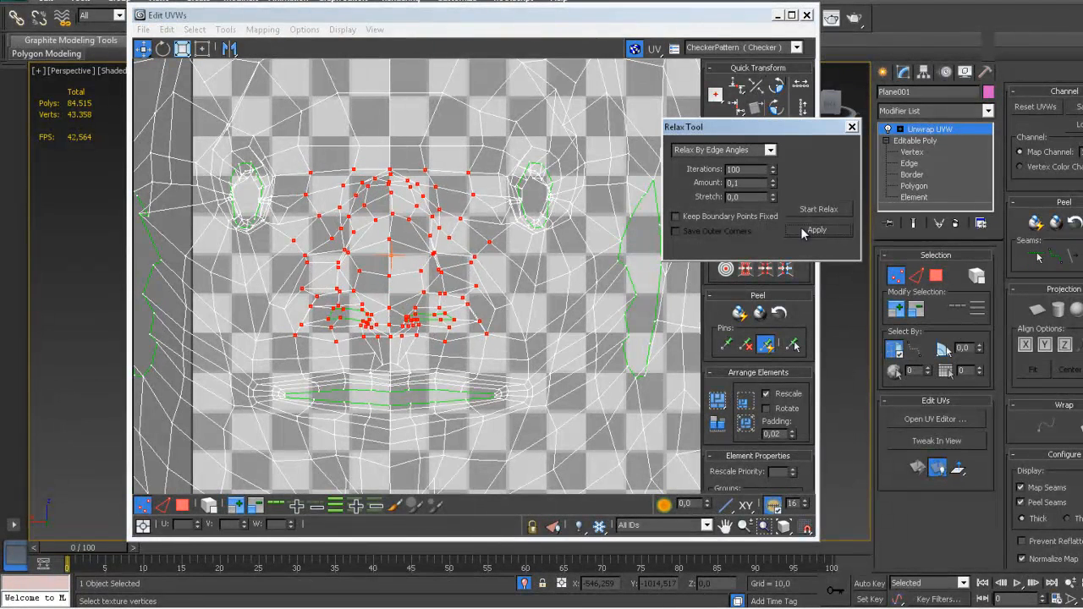
click(800, 227)
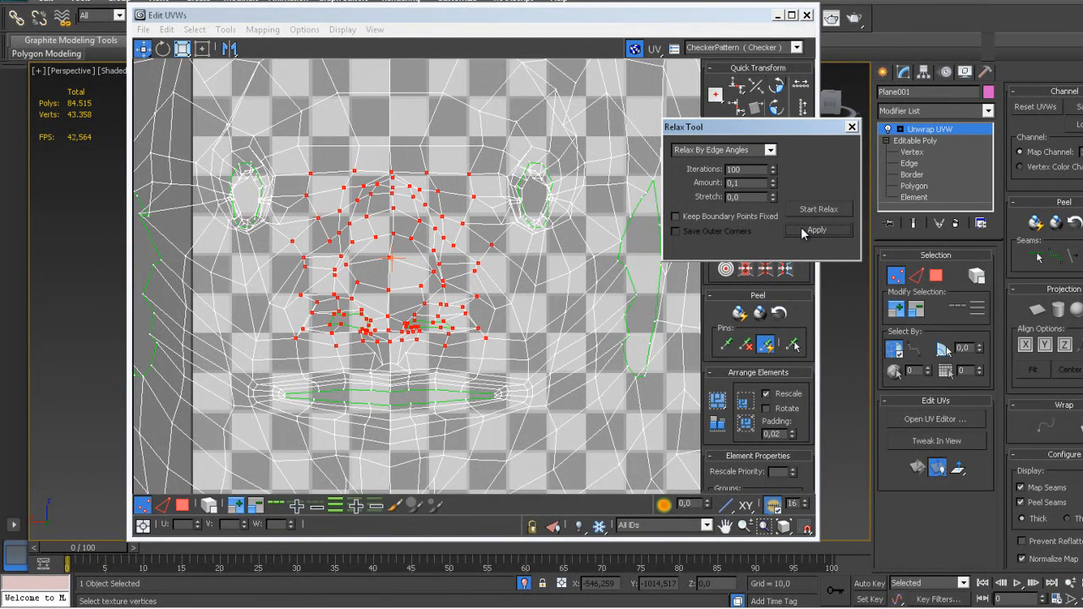
Step: Relax the selected nose vertices by face angles
click(768, 151)
click(753, 163)
click(796, 229)
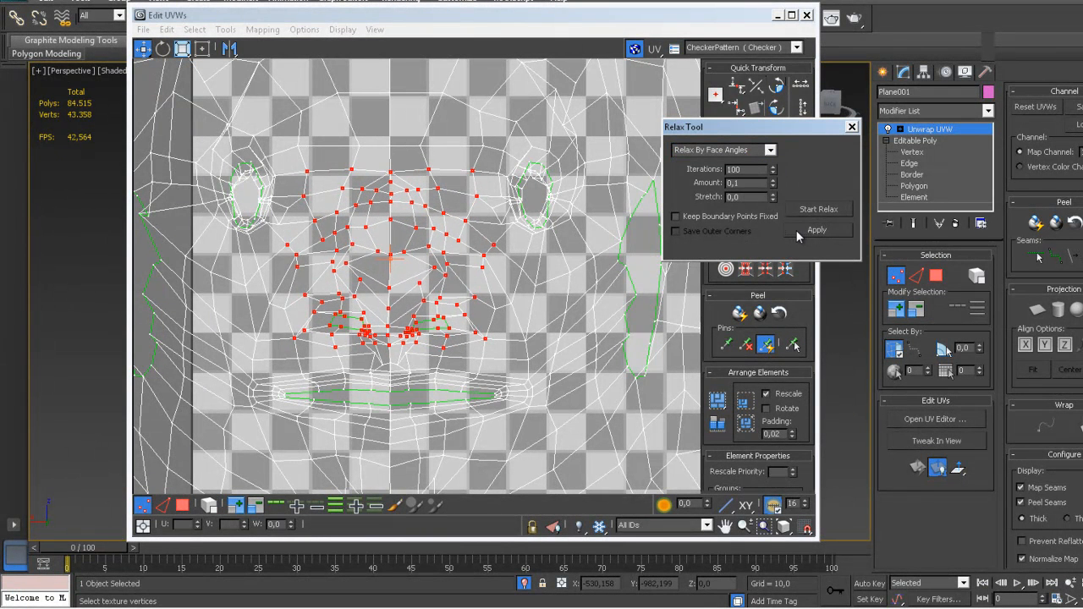
Step: Examine the checker pattern on the nose in the perspective viewport, moving the UV editor out of the way meanwhile
click(745, 48)
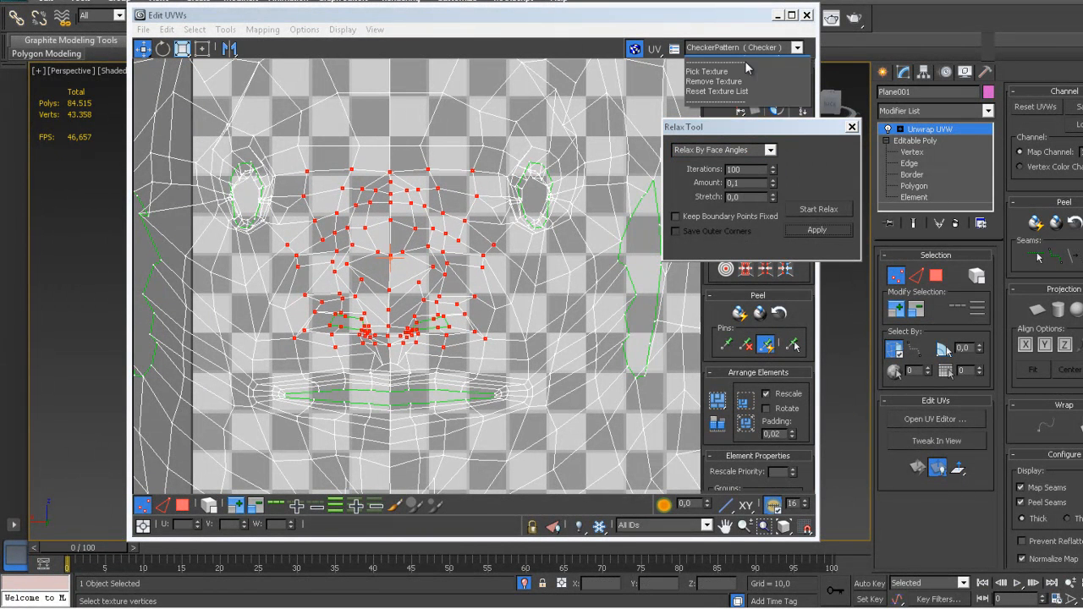
click(733, 25)
drag(733, 25, 594, 330)
alt+middle_drag(499, 238, 336, 388)
scroll(486, 229, up, 5)
scroll(476, 310, up, 3)
scroll(477, 257, down, 6)
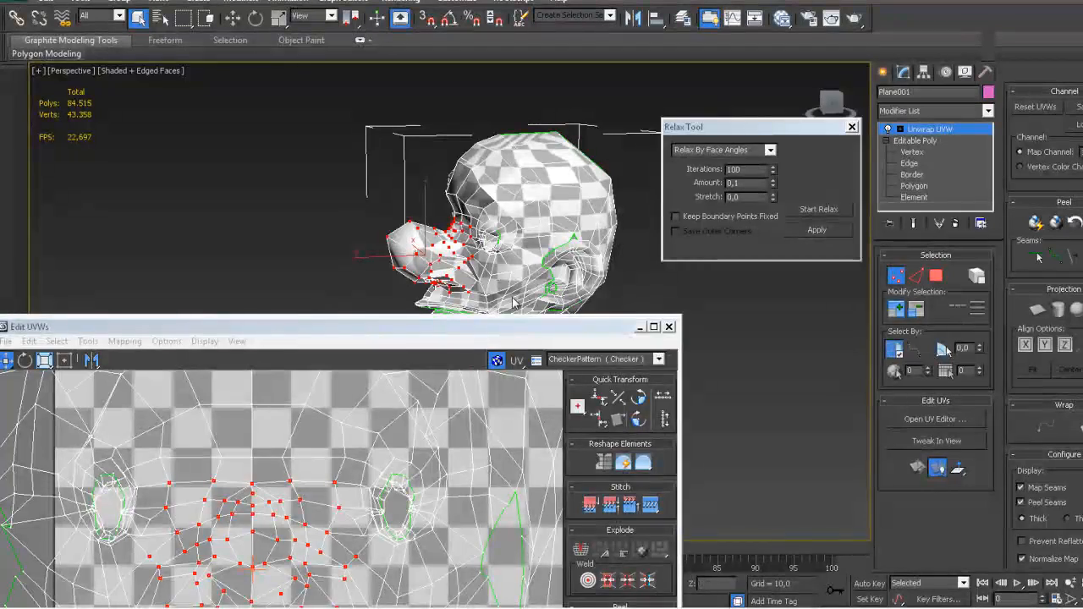
drag(508, 330, 595, 88)
Step: Select the UV vertices around the right-hand eye and relax them by face angles
middle_drag(424, 347, 379, 368)
drag(510, 275, 526, 312)
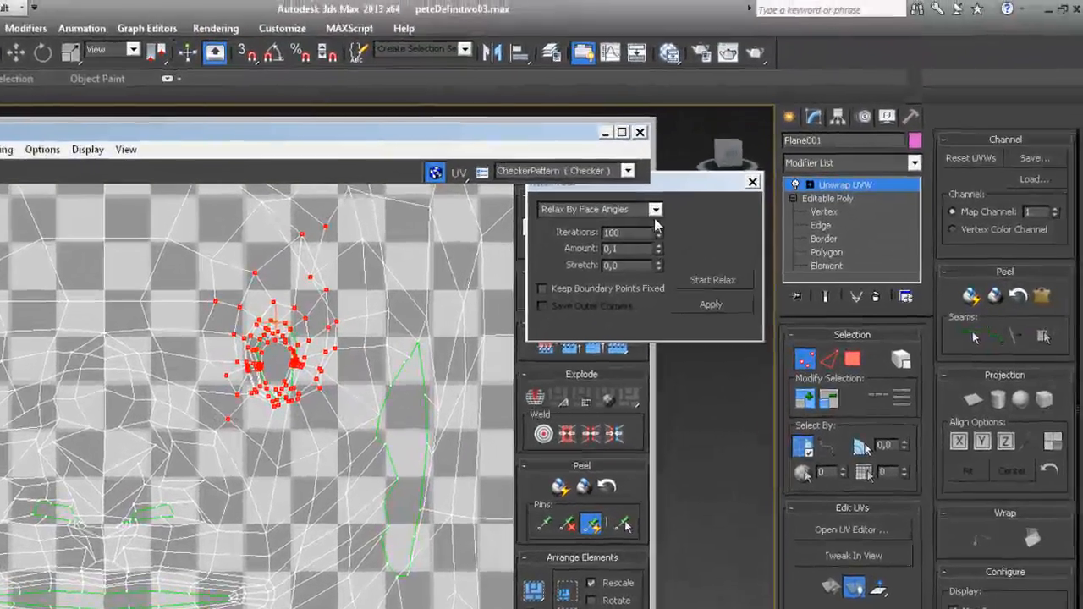
click(654, 213)
click(629, 224)
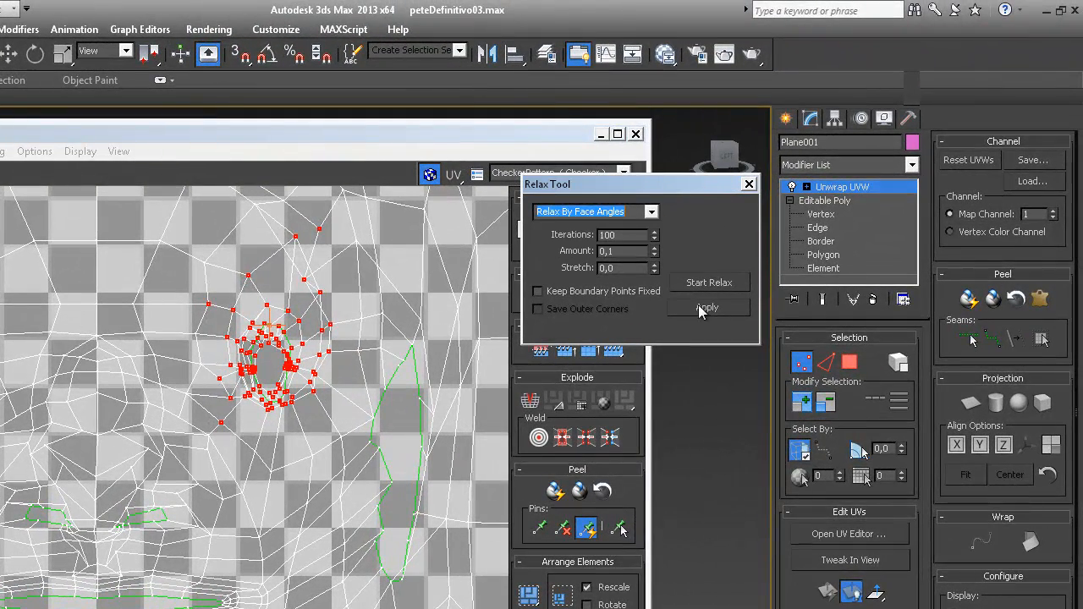
click(698, 306)
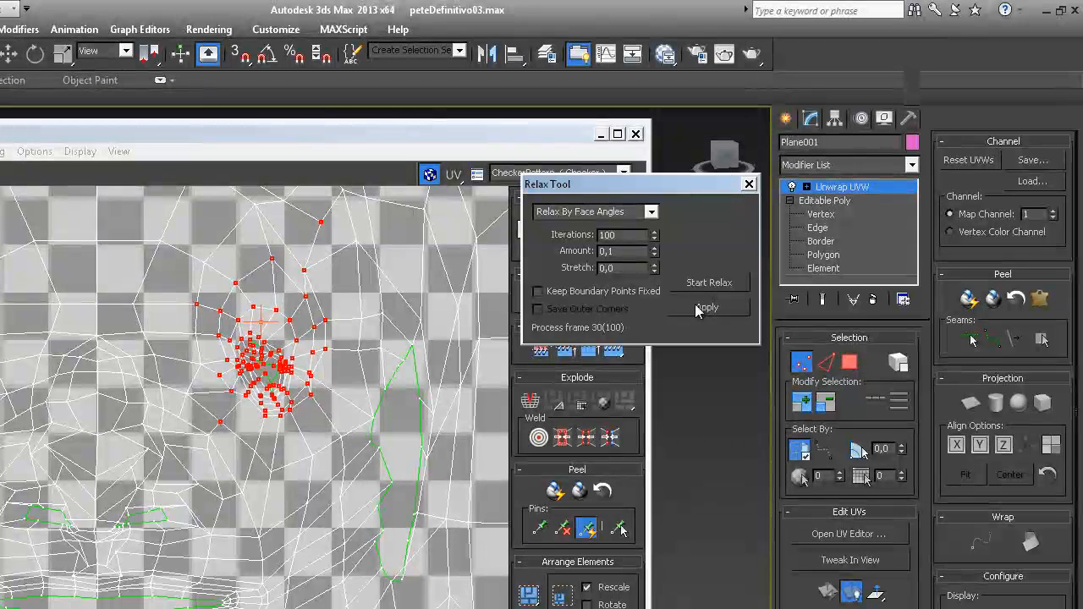
Step: Relax the selected right-hand eye vertices repeatedly by edge angles
click(652, 211)
click(633, 234)
click(702, 308)
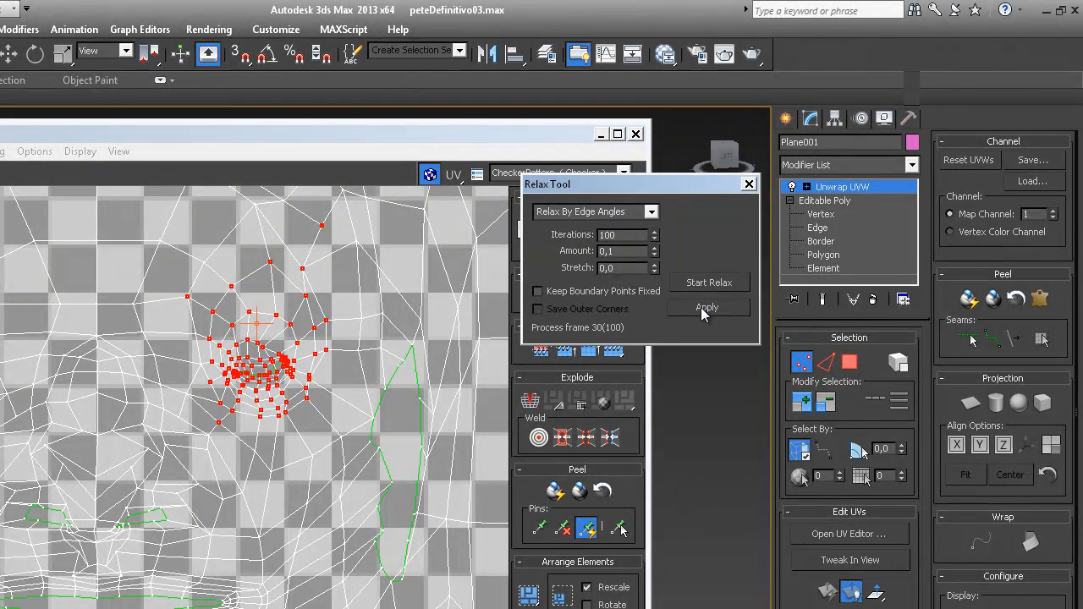
click(701, 309)
Step: Select the two vertices above the right-hand eye and relax them by edge angles
middle_drag(309, 375, 276, 388)
drag(289, 320, 289, 324)
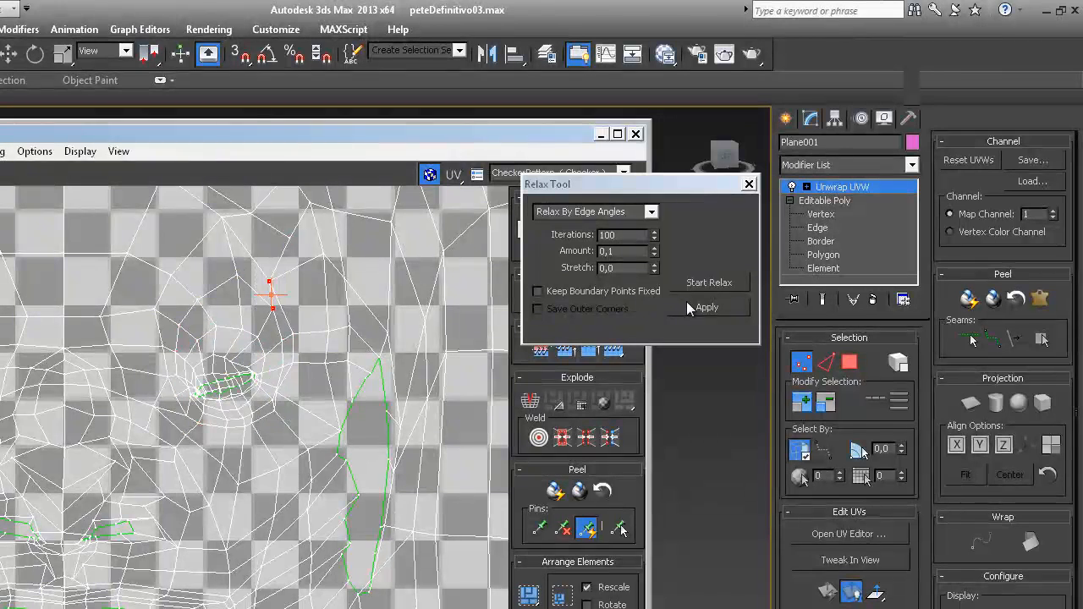
click(689, 305)
middle_drag(351, 376, 390, 395)
scroll(345, 386, up, 2)
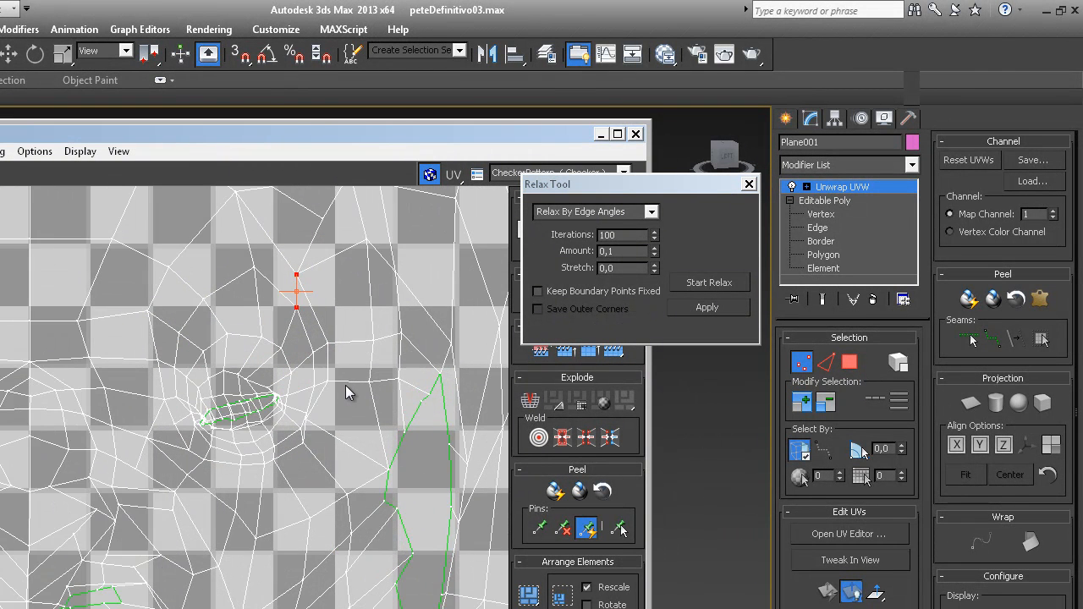
Step: Select the vertices around the right-hand eye opening and relax them by edge angles and by face angles
middle_drag(269, 389, 295, 364)
drag(230, 416, 275, 449)
click(712, 312)
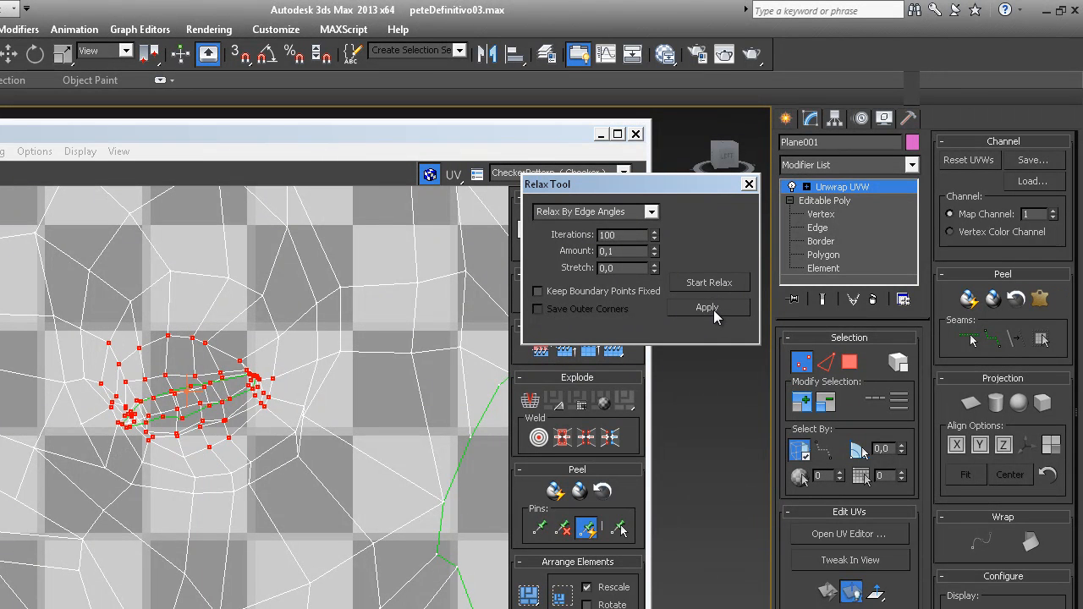
click(651, 212)
click(634, 227)
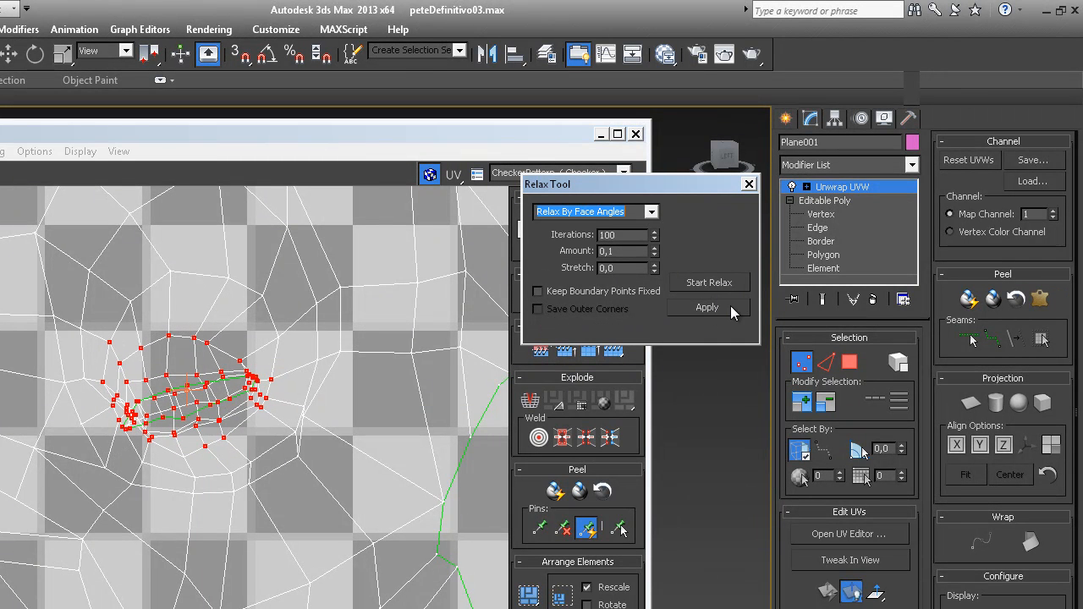
click(722, 308)
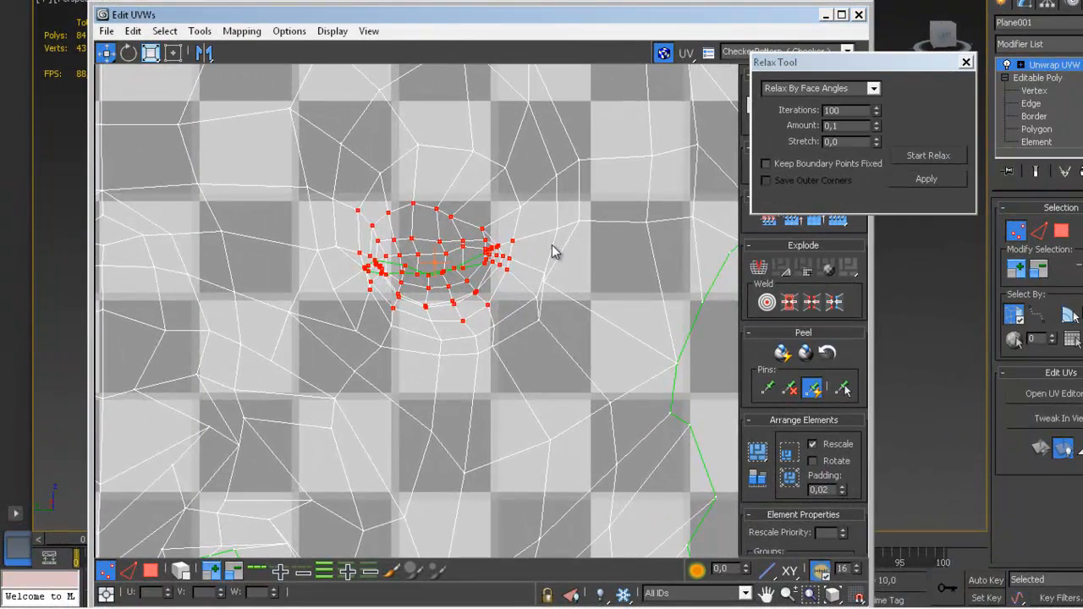
Step: Relax the three vertices beside the right-hand eye's outer corner by face angles
click(308, 425)
click(544, 291)
click(948, 177)
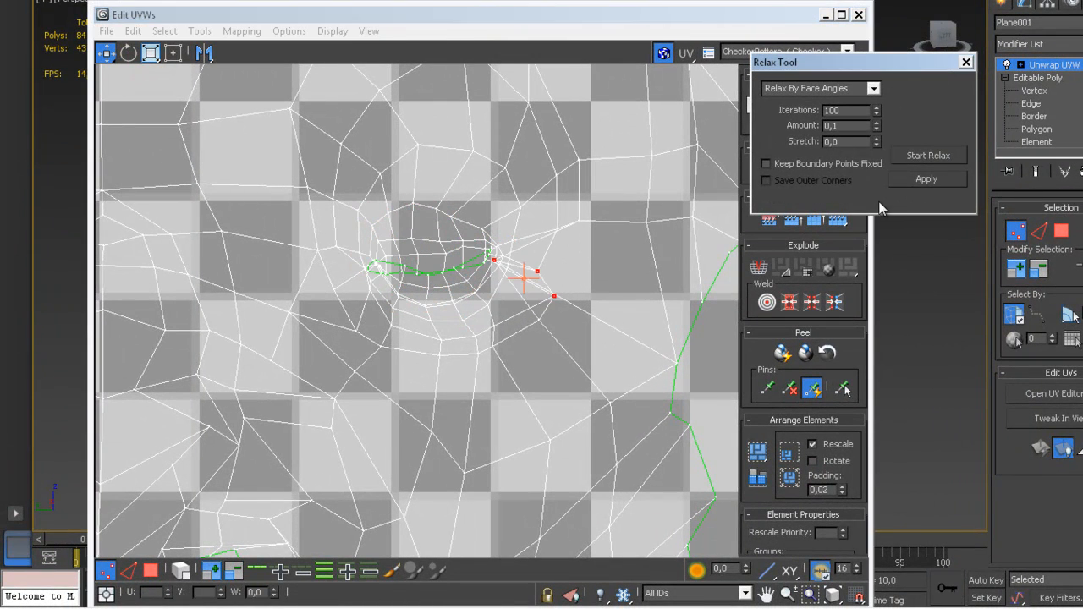
Step: Try moving vertices away from the right-hand eye's outer corner and undo those changes
click(571, 273)
click(533, 272)
ctrl+click(493, 263)
drag(496, 264, 560, 270)
key(ctrl+z)
key(ctrl+z)
key(ctrl+z)
key(ctrl+z)
Step: Reposition the vertices just outside the right-hand eye's outer corner to untangle the nearby edges
click(569, 307)
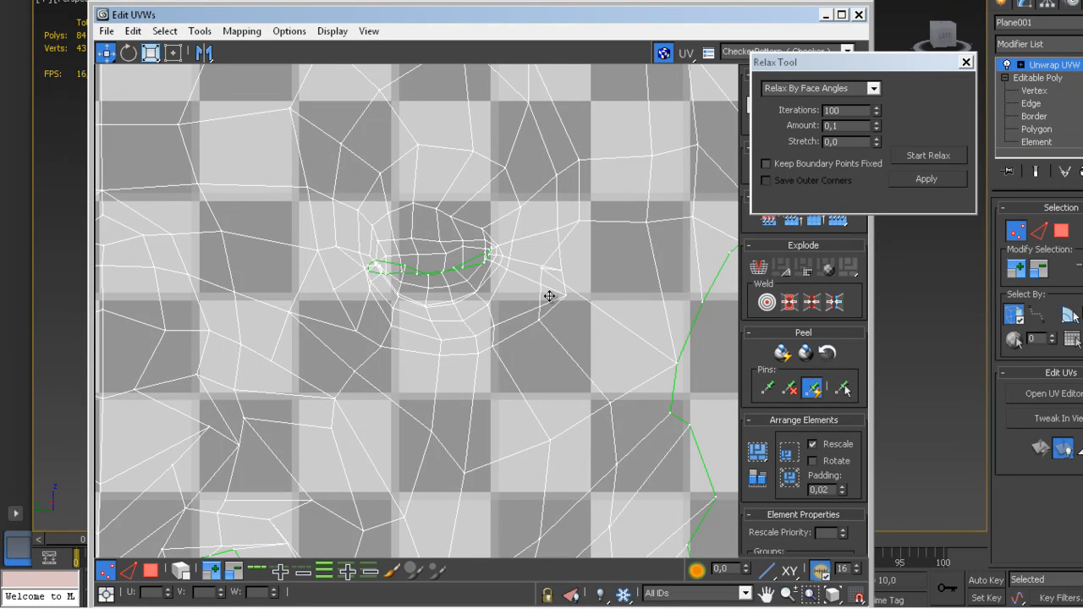
drag(564, 294, 532, 306)
click(531, 263)
middle_drag(535, 295, 572, 306)
scroll(541, 270, up, 2)
middle_drag(535, 266, 485, 261)
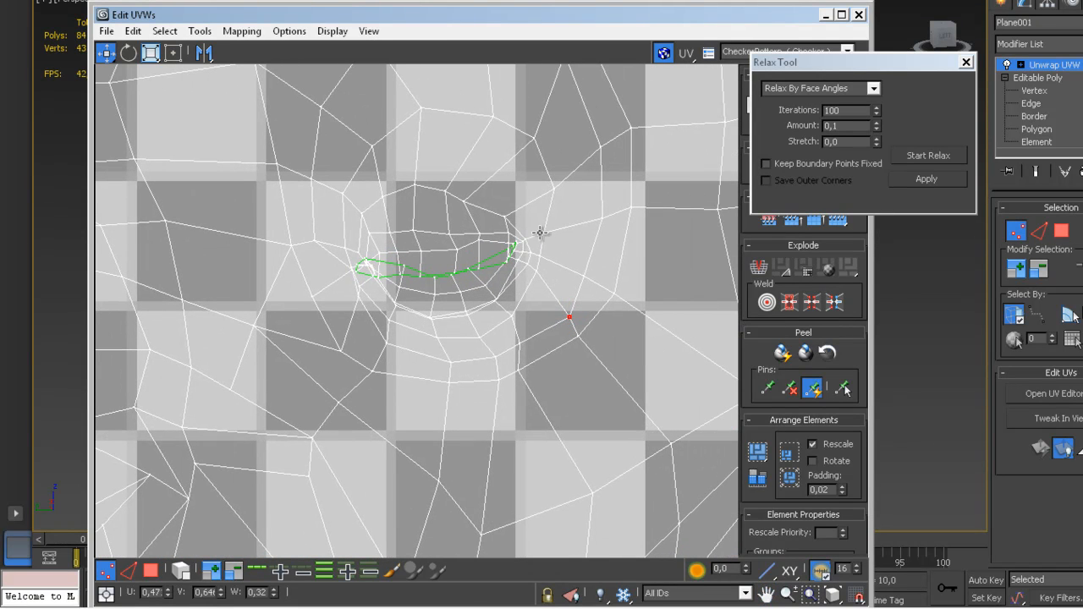
Step: Move vertices along the outer half of the right-hand eye's opening upward to separate its edges
click(499, 250)
drag(495, 239, 474, 245)
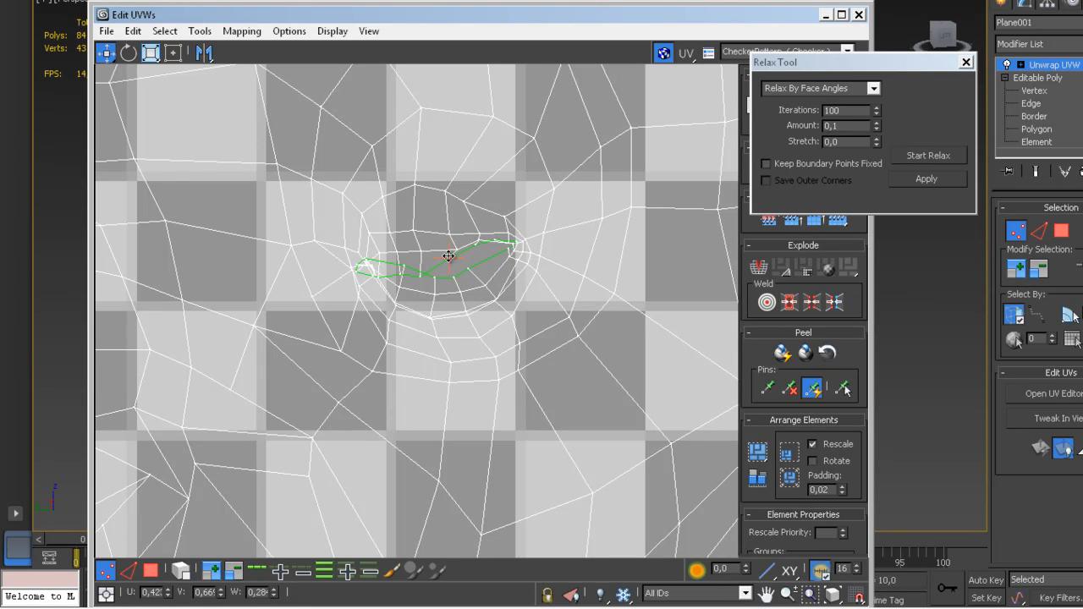
scroll(500, 271, up, 5)
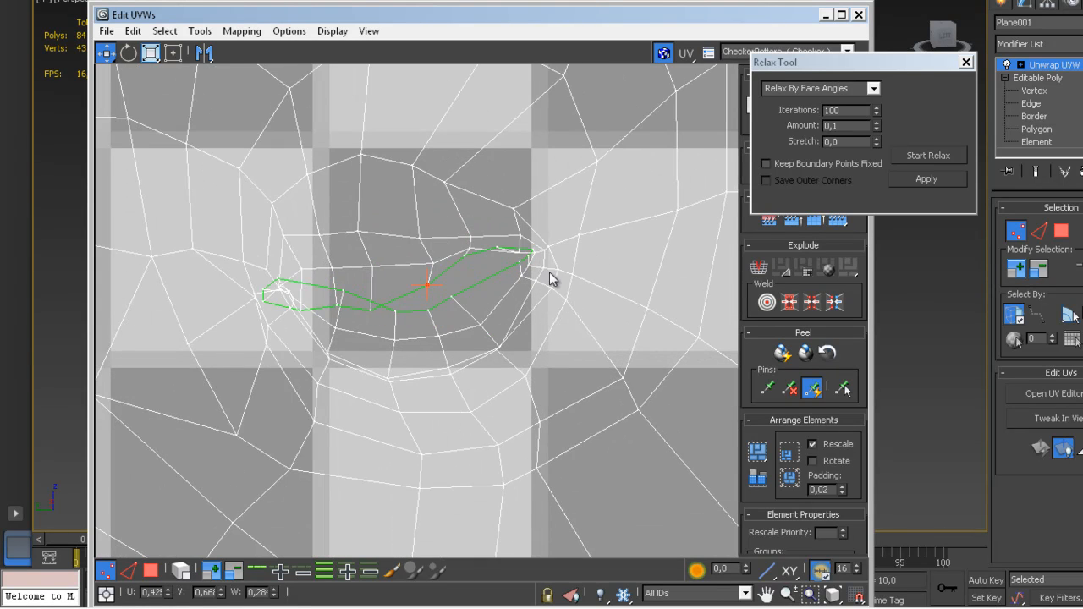
Step: Select the clustered vertices at the right-hand eye's outer corner and relax them repeatedly by face angles
drag(506, 303, 508, 301)
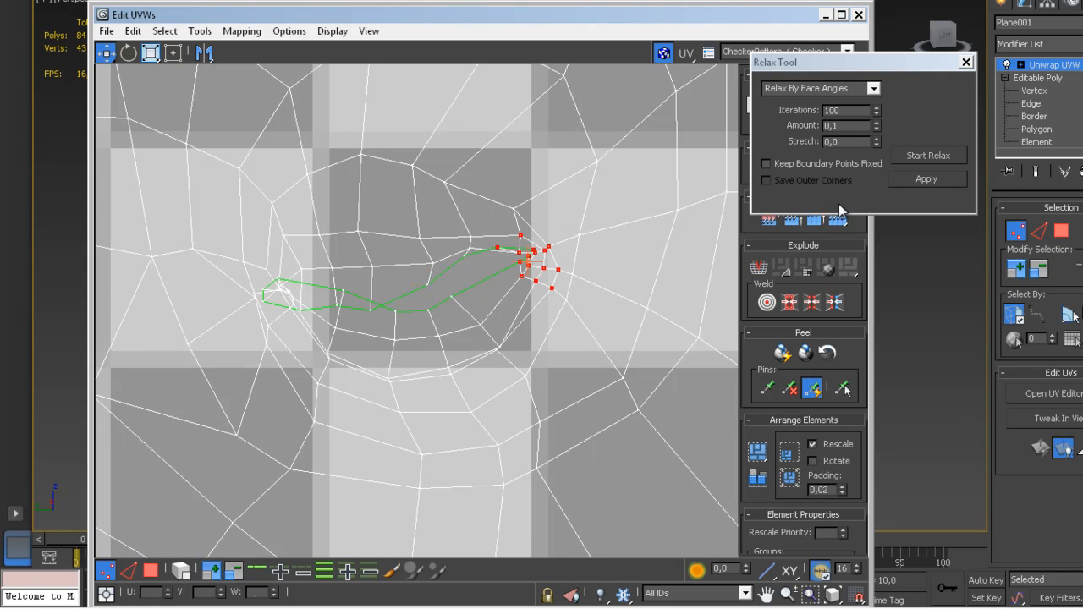
click(938, 183)
click(938, 183)
click(938, 183)
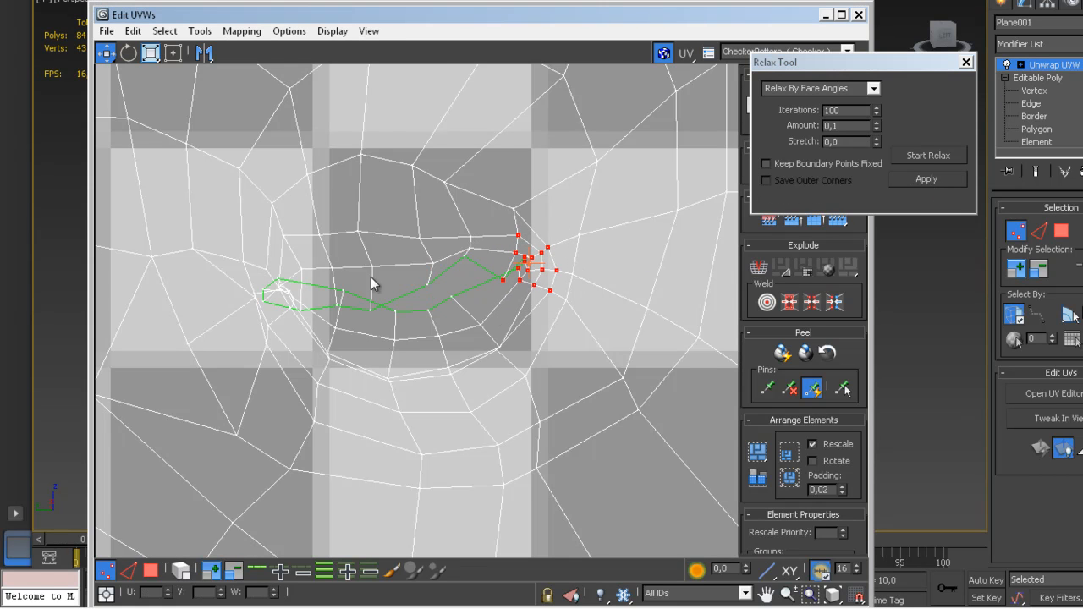
Step: Select the vertices at the right-hand eye's inner corner and relax them by face angles and by edge angles
middle_drag(370, 284, 447, 269)
drag(313, 229, 375, 322)
click(941, 181)
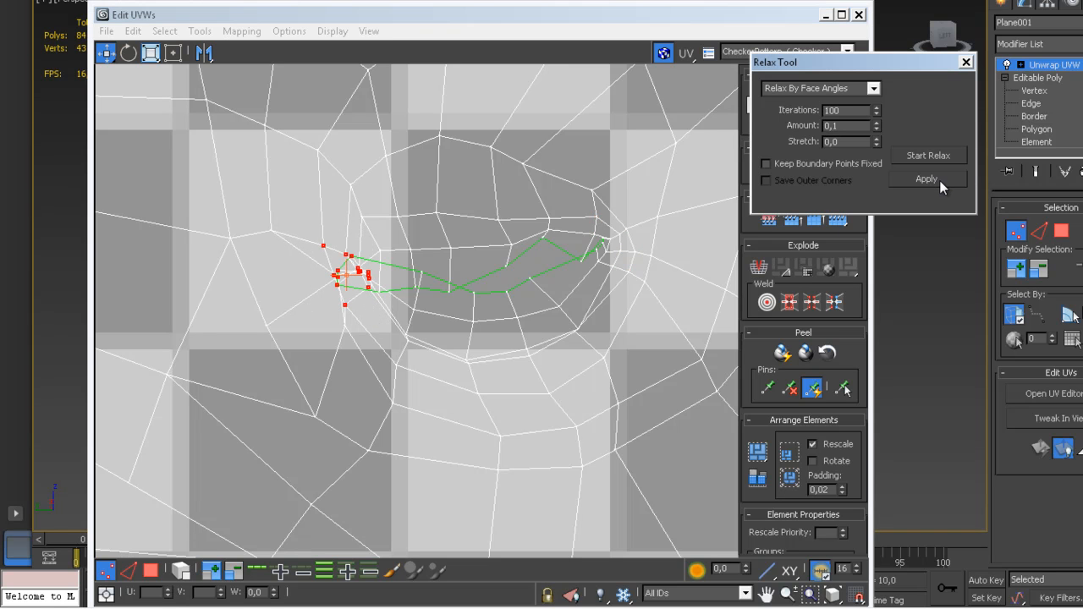
click(874, 88)
click(842, 114)
click(920, 182)
click(923, 181)
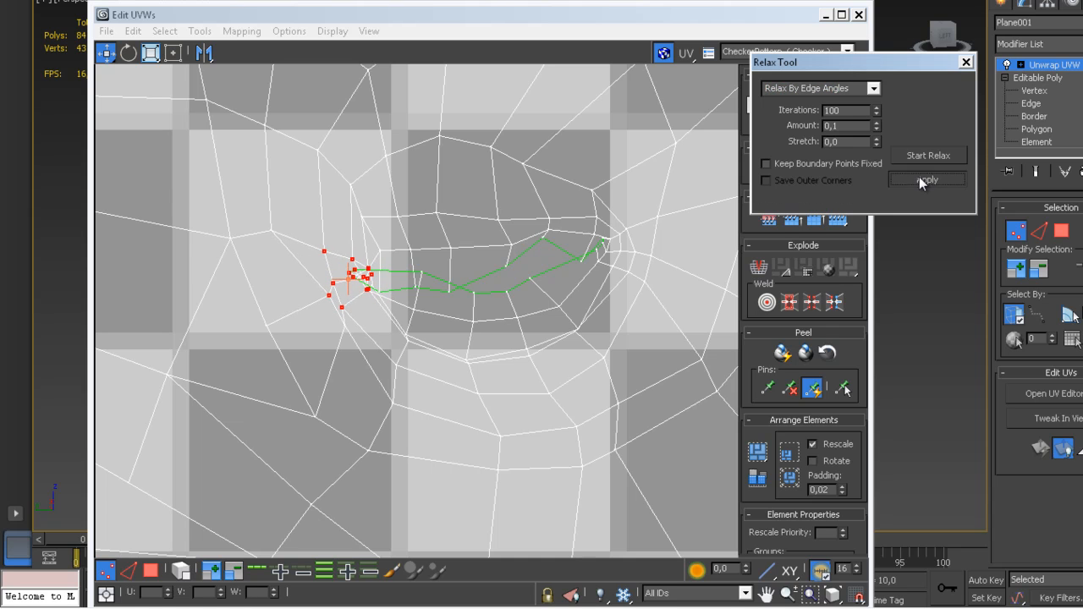
Step: Select the vertices just outside the right-hand eye's inner corner and relax them by edge angles
click(327, 302)
drag(251, 271, 355, 339)
click(948, 181)
Step: Move individual vertices away from the right-hand eye's inner corner to spread out the crowded mesh
drag(333, 287, 305, 231)
click(328, 322)
drag(352, 259, 302, 273)
drag(368, 269, 374, 273)
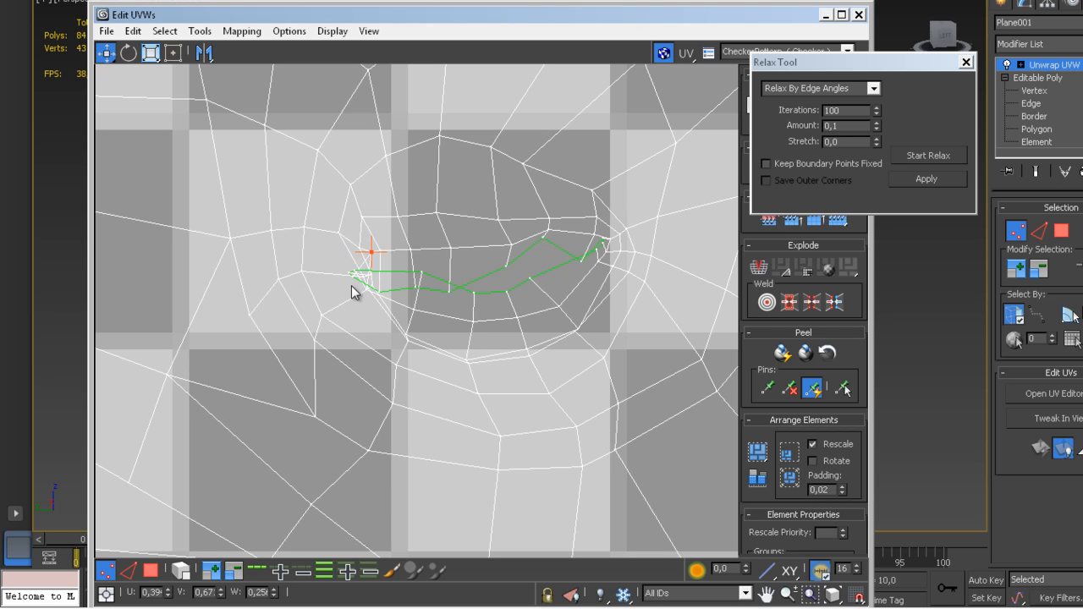
Step: Move the border vertices of the right-hand eye's opening to uncross its upper and lower edges
scroll(370, 285, up, 2)
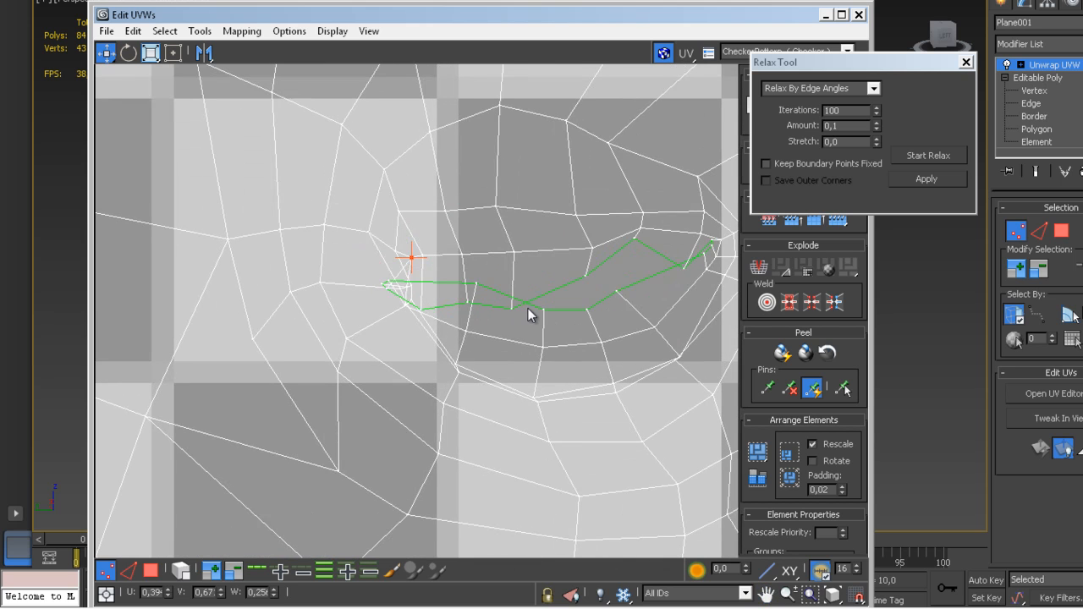
mouse_move(513, 307)
mouse_down()
mouse_move(525, 276)
mouse_move(475, 314)
mouse_move(464, 271)
mouse_up()
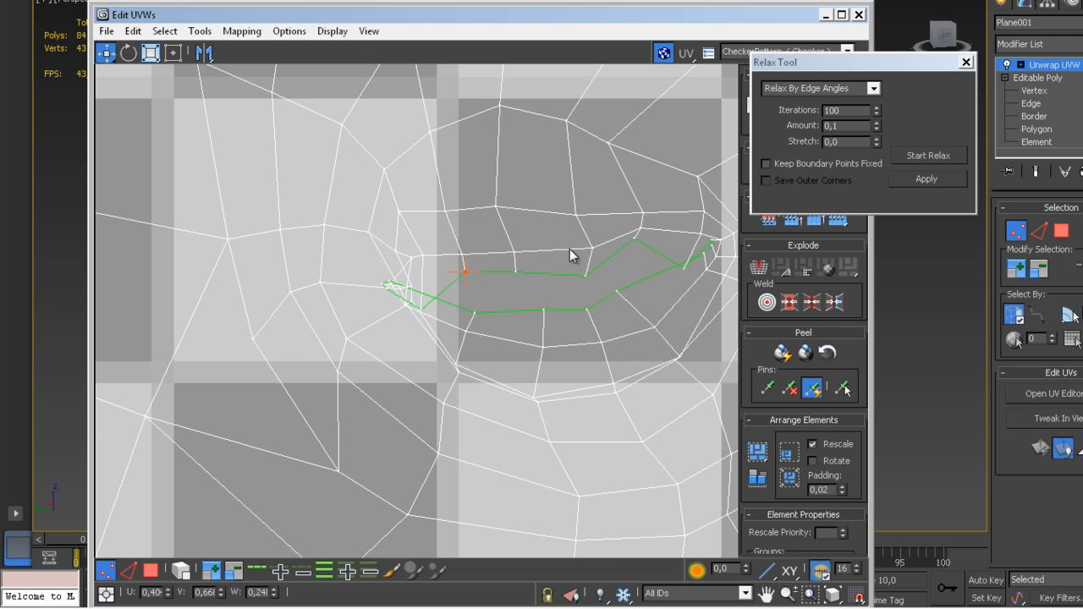
drag(617, 289, 651, 297)
middle_drag(673, 271, 554, 270)
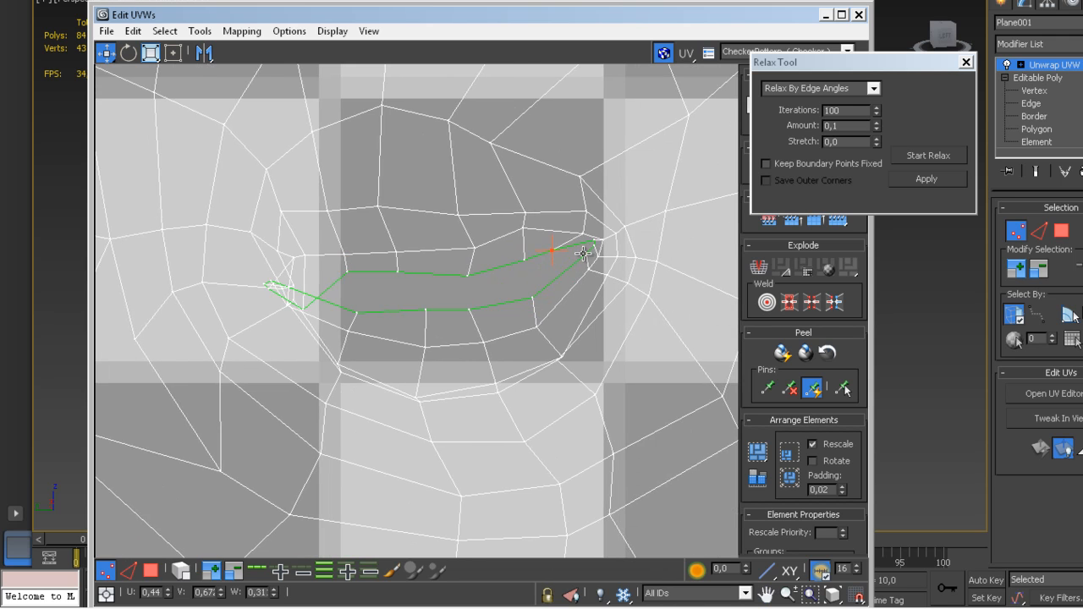
drag(559, 273, 547, 284)
Step: Separate the crowded vertex rows beneath the right-hand eye by moving vertices and relaxing the middle ones by edge and face angles
mouse_move(564, 356)
mouse_down()
mouse_move(556, 340)
mouse_move(574, 371)
mouse_up()
drag(497, 393, 508, 402)
drag(395, 381, 437, 420)
click(938, 182)
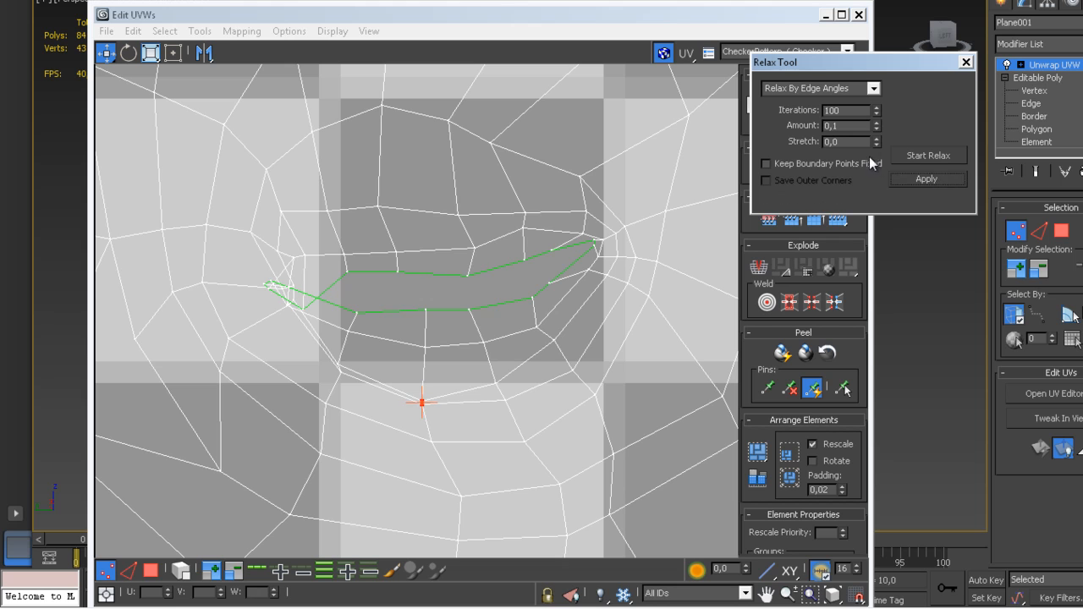
click(872, 88)
click(804, 99)
click(927, 178)
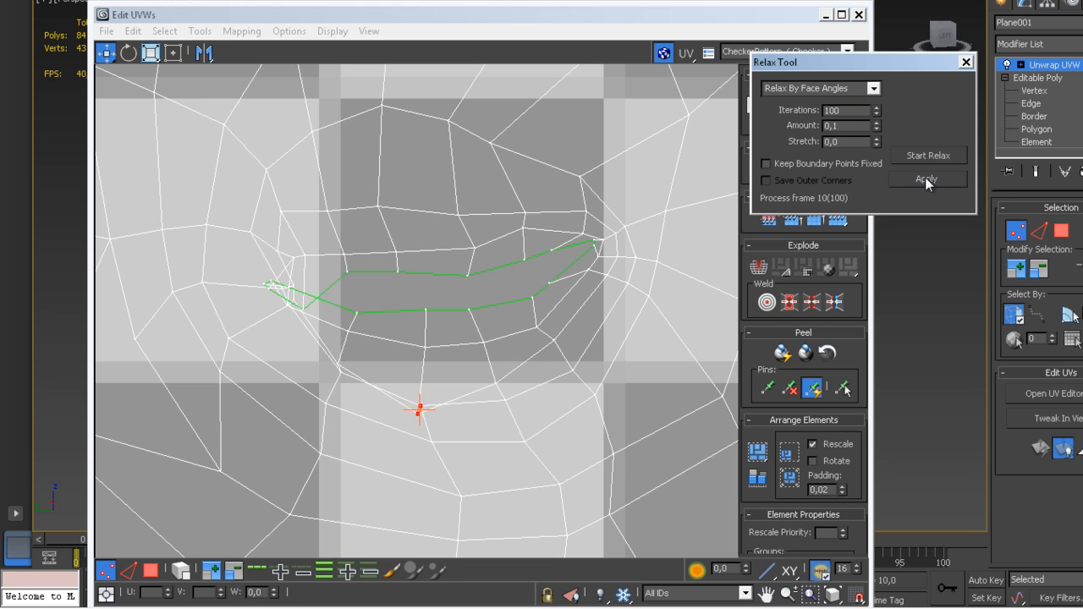
click(402, 429)
mouse_move(417, 428)
mouse_down()
mouse_move(435, 302)
mouse_move(423, 416)
mouse_up()
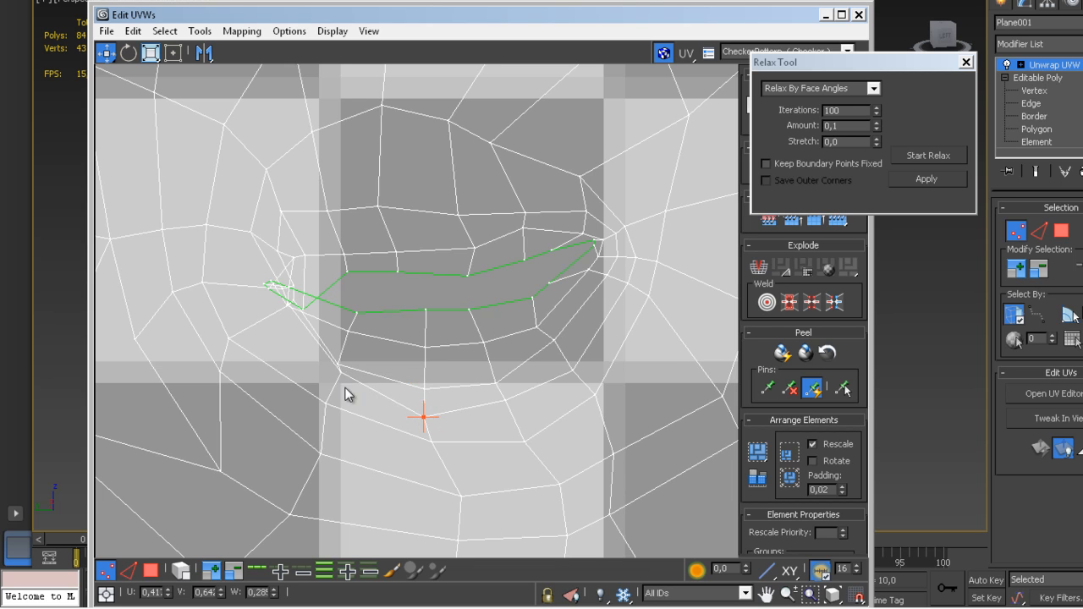
Step: Move the vertices around the right-hand eye's inner corner to untangle the mesh and round off that end of the opening
drag(343, 375, 282, 339)
click(288, 304)
drag(256, 324, 228, 283)
drag(295, 295, 282, 250)
mouse_move(323, 311)
mouse_down()
mouse_move(321, 270)
mouse_move(278, 300)
mouse_move(327, 283)
mouse_move(310, 278)
mouse_move(326, 295)
mouse_move(319, 307)
mouse_up()
drag(265, 285, 317, 294)
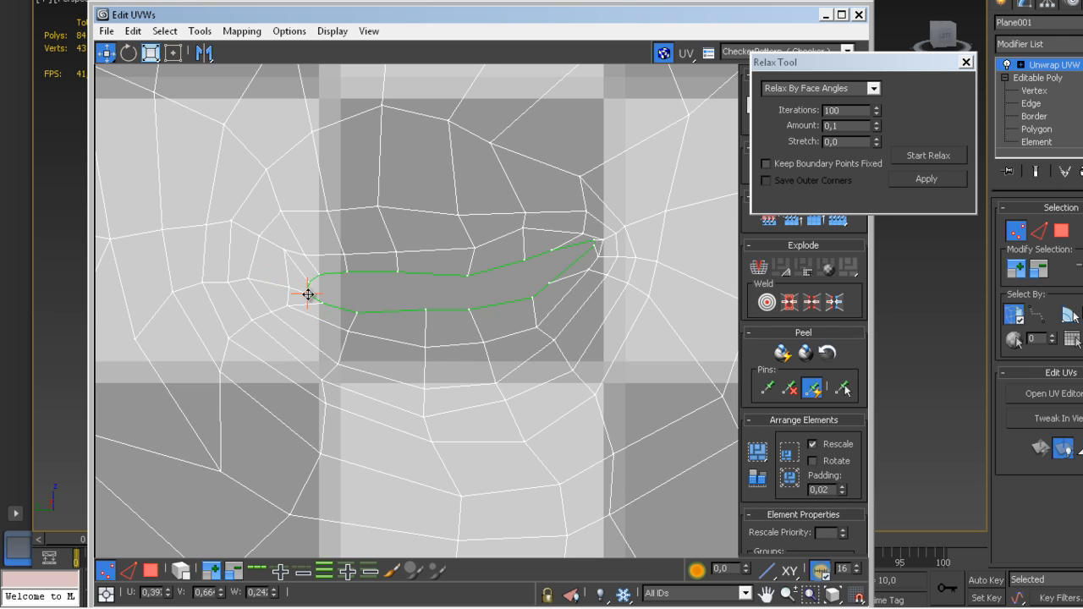
Step: Move the vertices at the right-hand eye's outer corner inward to round off the opening and spread the adjacent edges
middle_drag(533, 274, 447, 279)
drag(443, 267, 427, 267)
click(463, 255)
drag(506, 246, 469, 276)
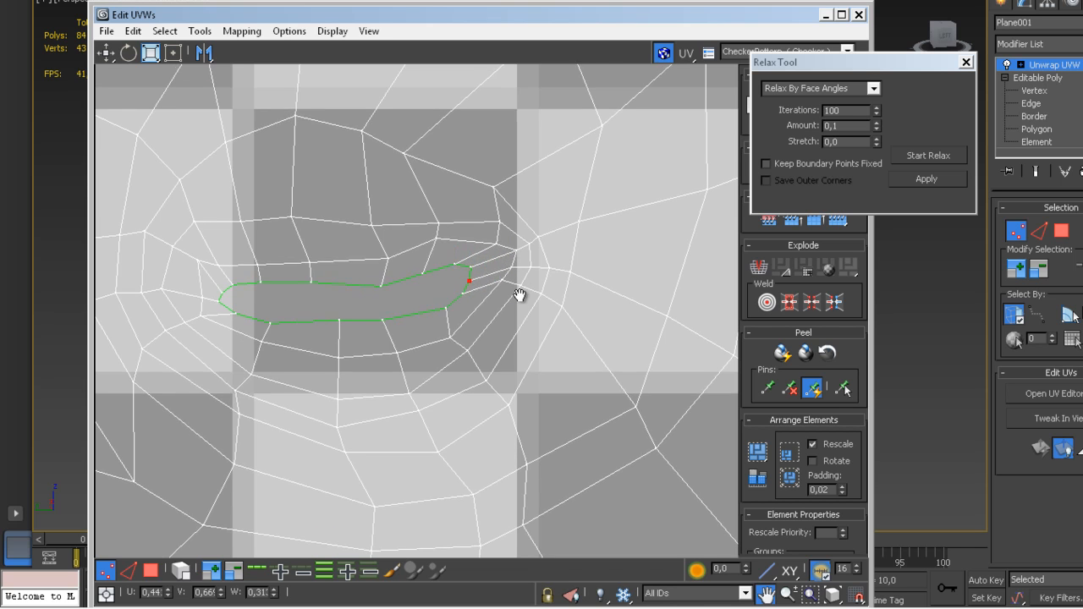
Step: Move the crowded vertices at the inner end of the right-hand nostril to untangle its opening
scroll(514, 315, down, 6)
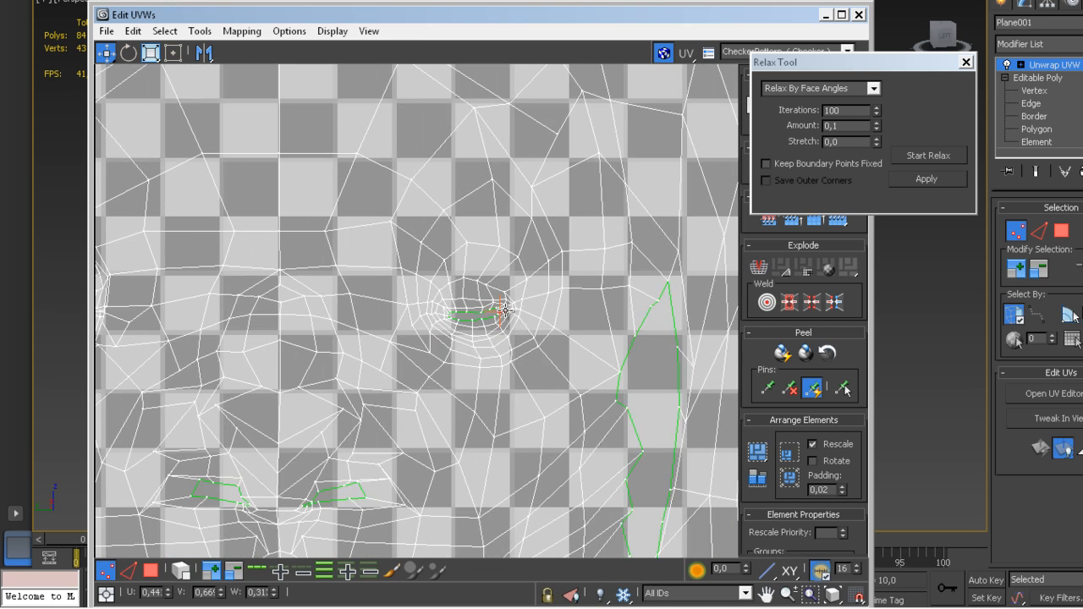
scroll(505, 310, down, 2)
middle_drag(496, 317, 542, 240)
middle_drag(466, 298, 519, 233)
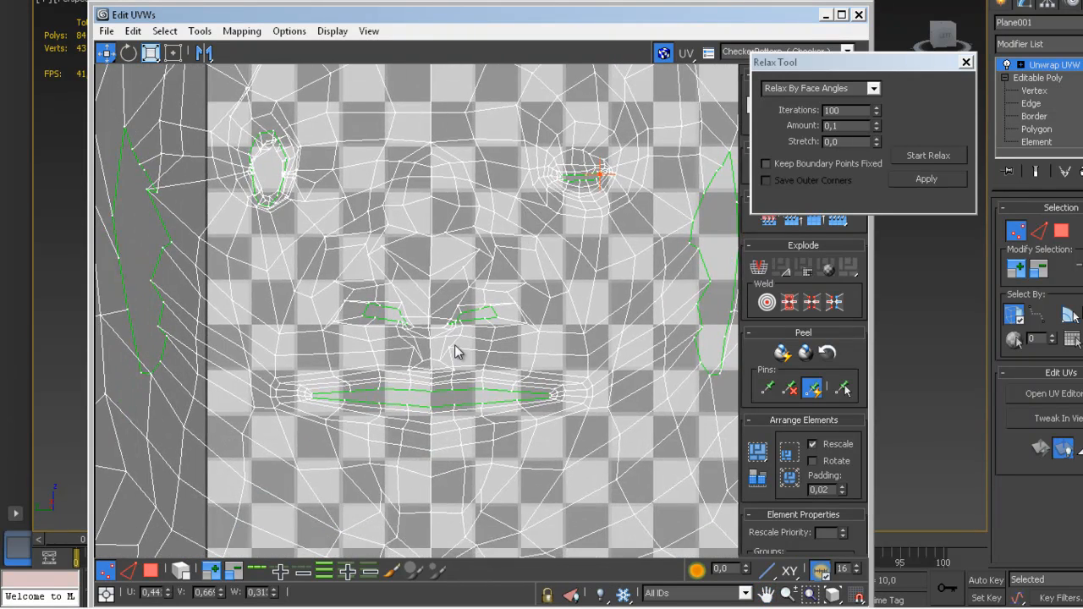
scroll(459, 346, up, 6)
middle_drag(470, 310, 470, 340)
mouse_move(466, 289)
mouse_down()
mouse_move(508, 286)
mouse_move(457, 295)
mouse_up()
click(448, 282)
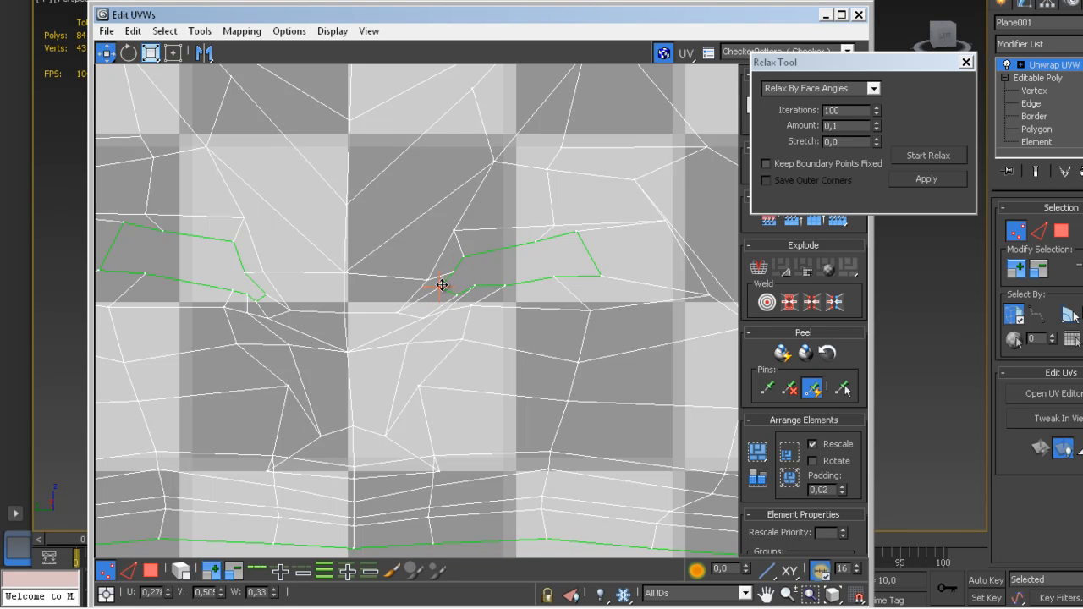
Step: Reposition the vertices at the inner end of the left-hand nostril to open up its tangled border
middle_drag(307, 299, 372, 289)
drag(342, 288, 357, 269)
middle_drag(365, 293, 357, 337)
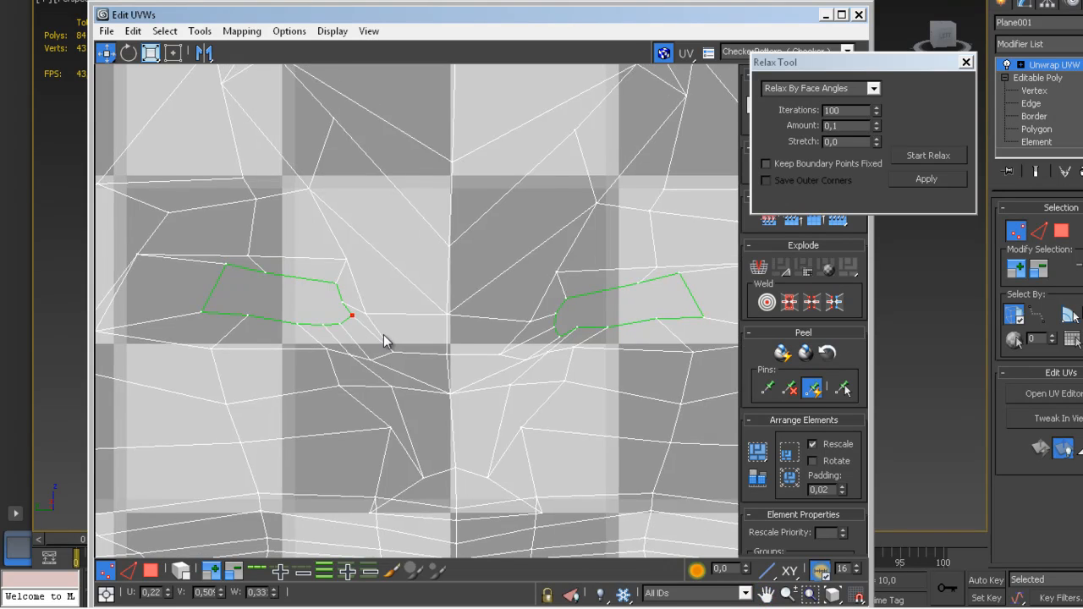
Step: Raise the vertices at the base of the nose, just above the upper lip rows, to separate them from the mouth loops
scroll(384, 334, down, 5)
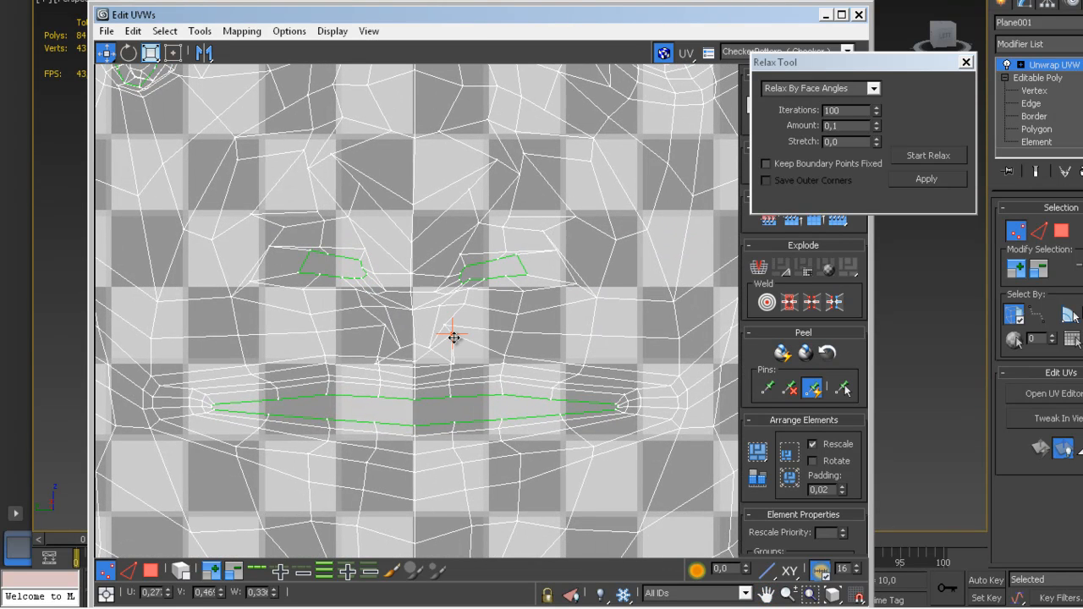
scroll(456, 368, up, 2)
drag(453, 366, 450, 339)
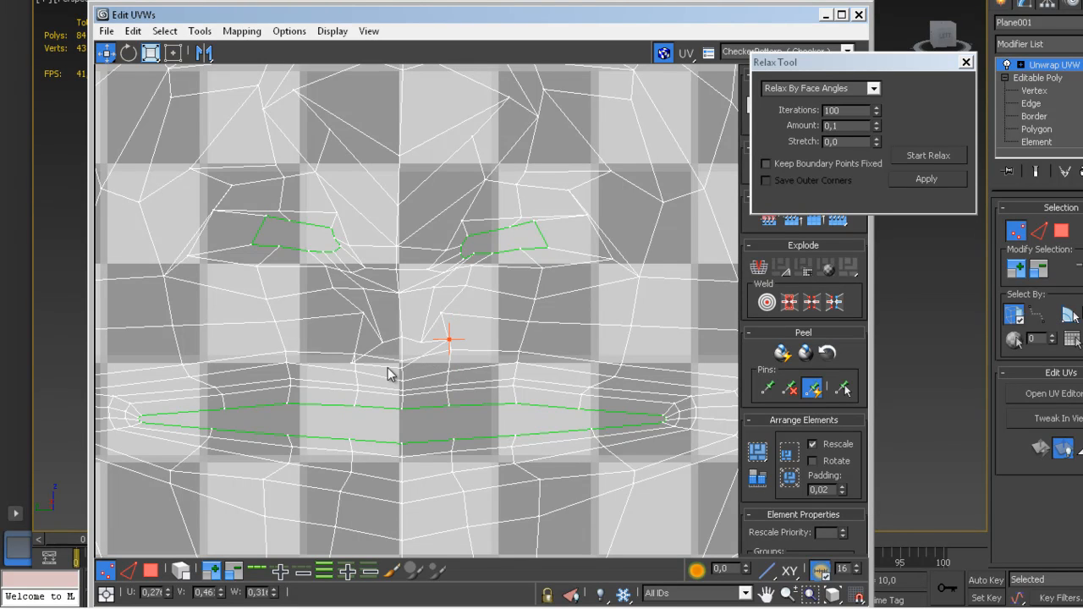
drag(351, 366, 351, 340)
mouse_move(398, 366)
mouse_down()
mouse_move(401, 355)
mouse_move(373, 350)
mouse_move(377, 325)
mouse_move(418, 323)
mouse_move(427, 342)
mouse_up()
Step: Select all vertices around the left-hand eye and relax them by face angles
middle_drag(445, 339, 402, 309)
middle_drag(638, 357, 616, 305)
middle_drag(263, 350, 378, 391)
scroll(342, 324, down, 1)
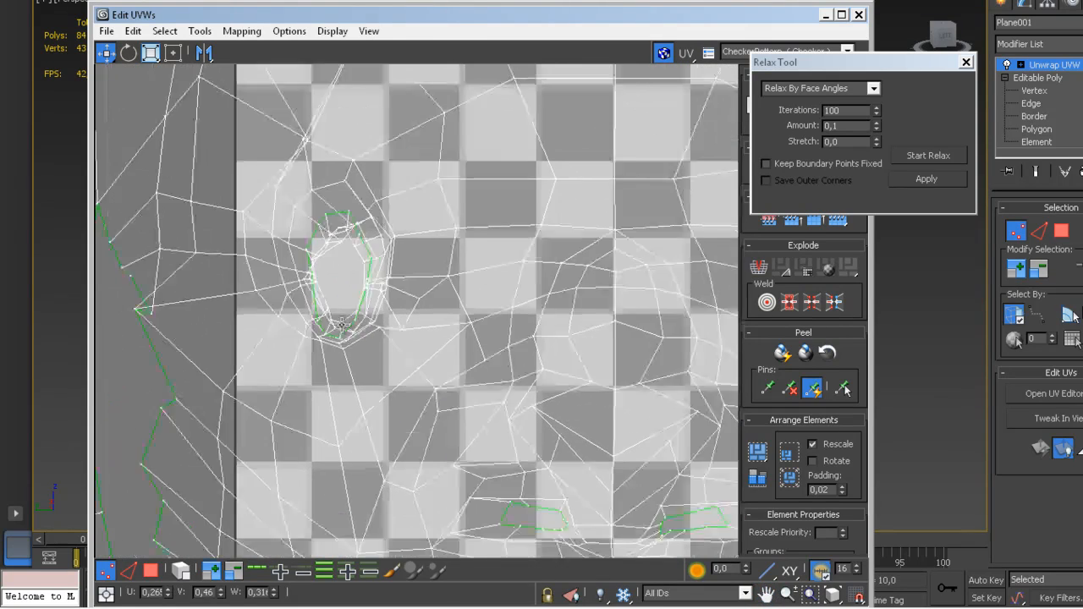
scroll(342, 324, down, 2)
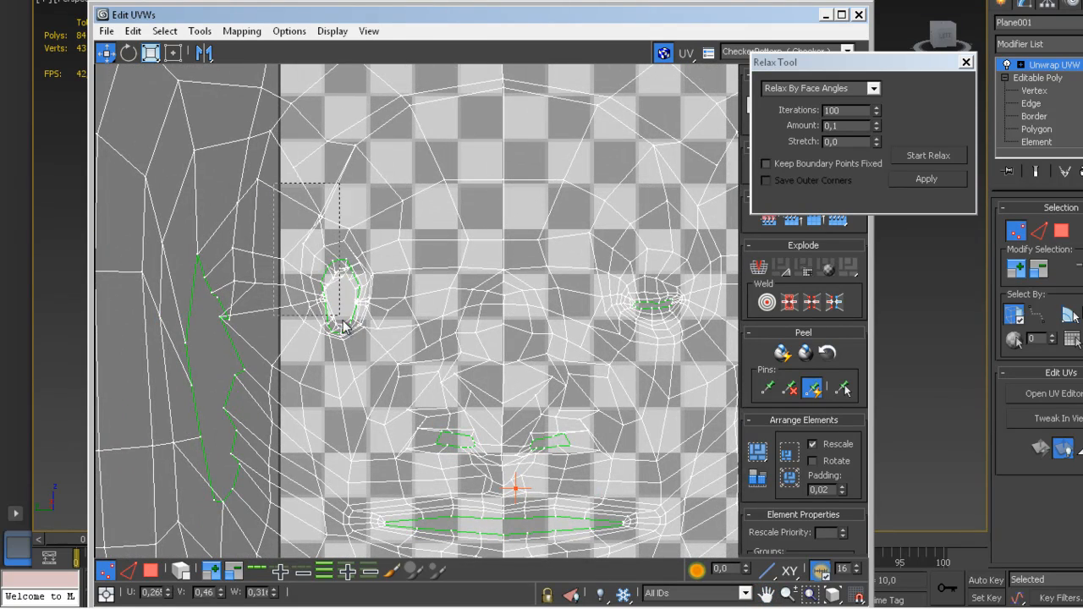
drag(381, 355, 382, 356)
click(926, 179)
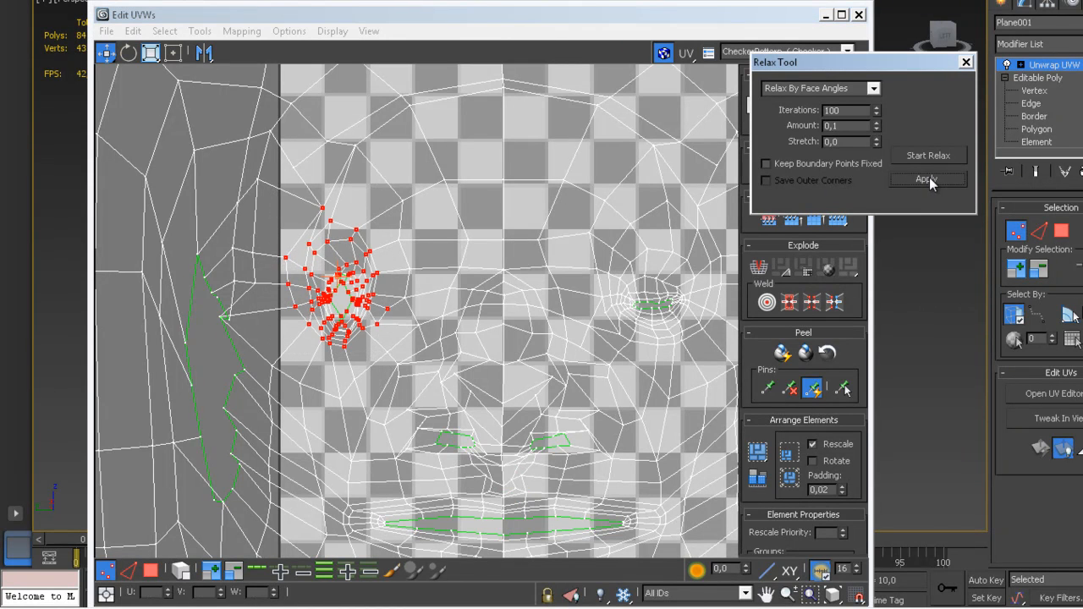
Step: Select the clustered vertices on the inner side of the left-hand eye and relax them by face angles and by edge angles
scroll(406, 245, up, 5)
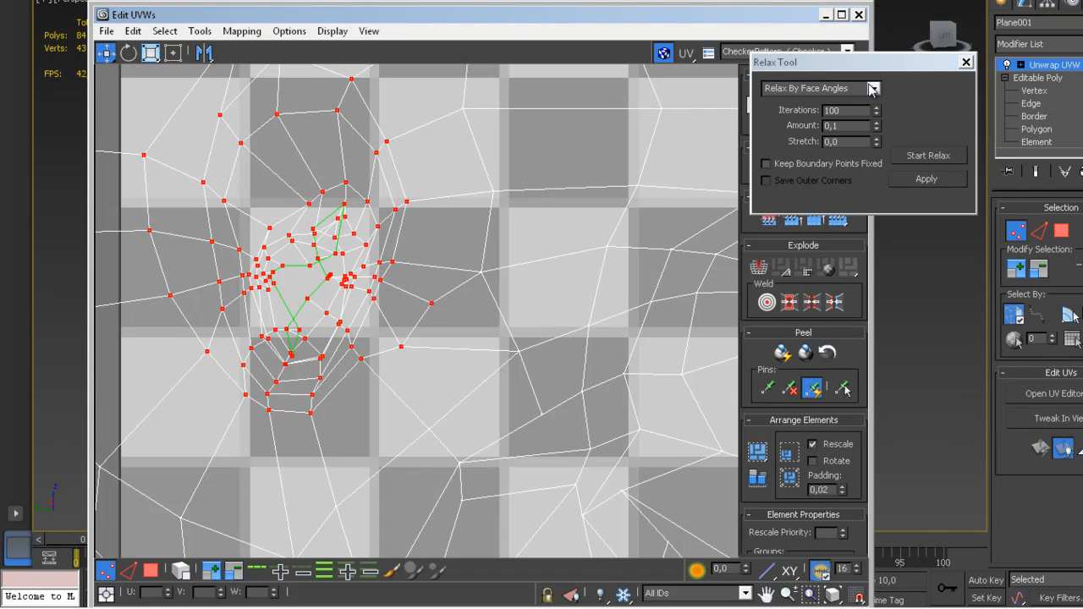
middle_drag(377, 186, 418, 165)
middle_drag(389, 246, 352, 182)
scroll(361, 218, up, 2)
drag(380, 265, 460, 305)
click(927, 179)
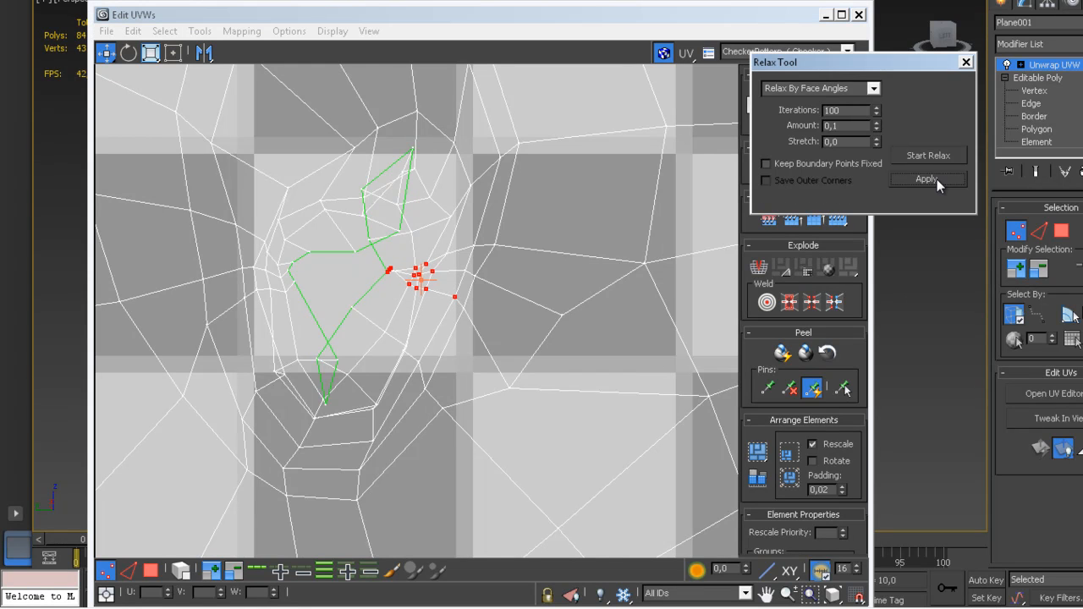
click(872, 89)
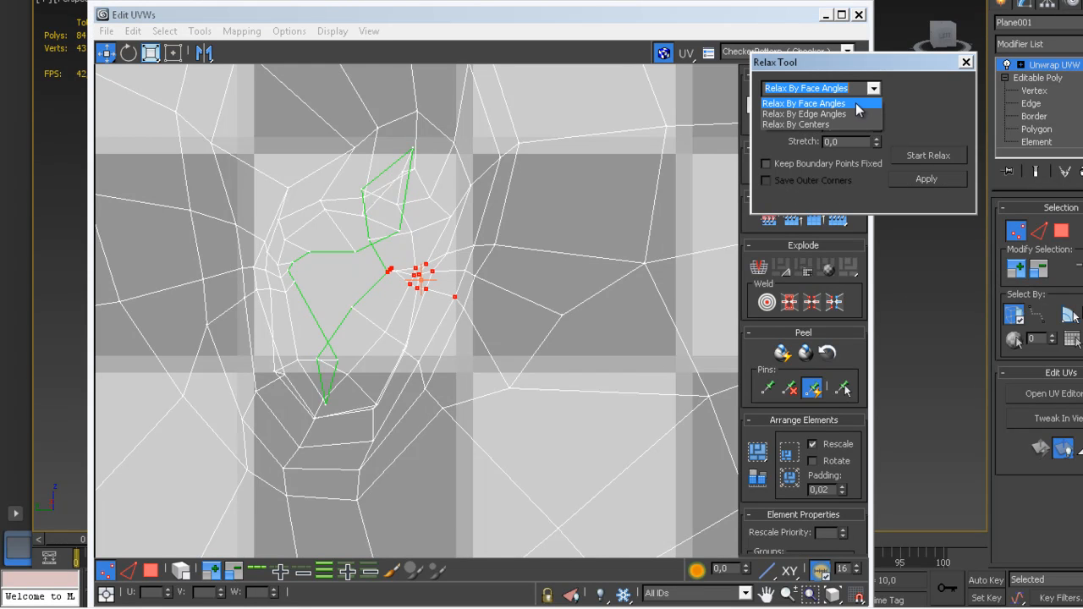
click(849, 113)
click(906, 178)
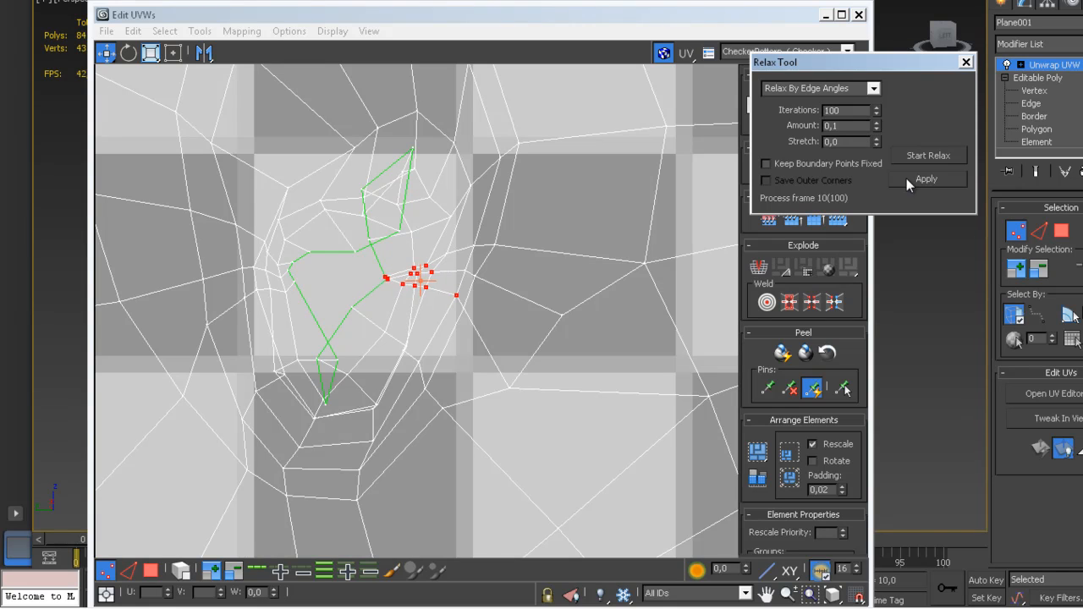
Step: Relax the vertices along the left-hand eye's lower inner side by edge and face angles, and raise the opening's lowest vertex
click(442, 304)
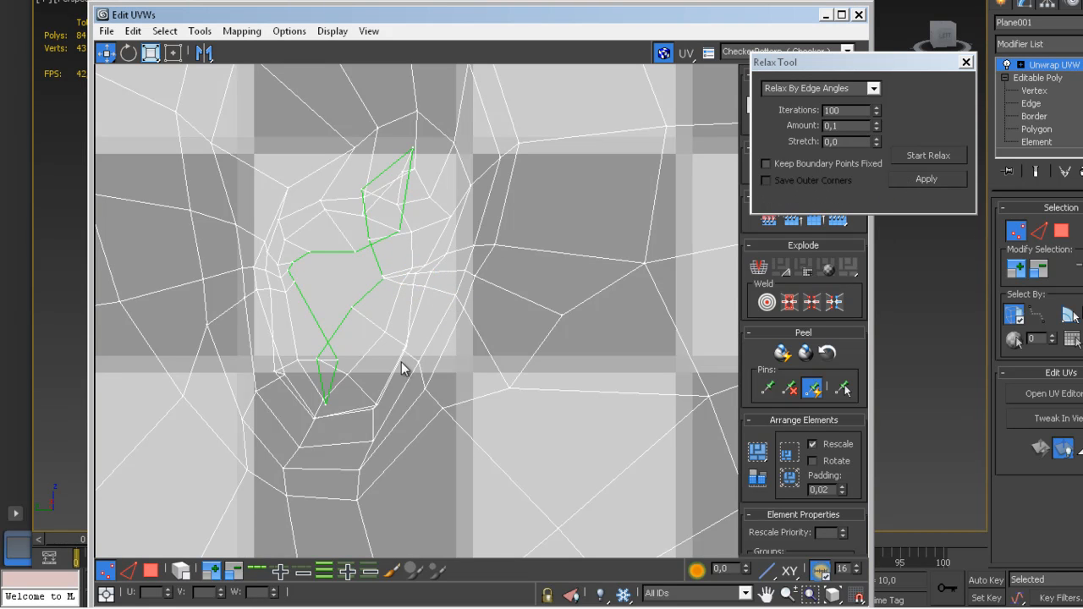
click(922, 180)
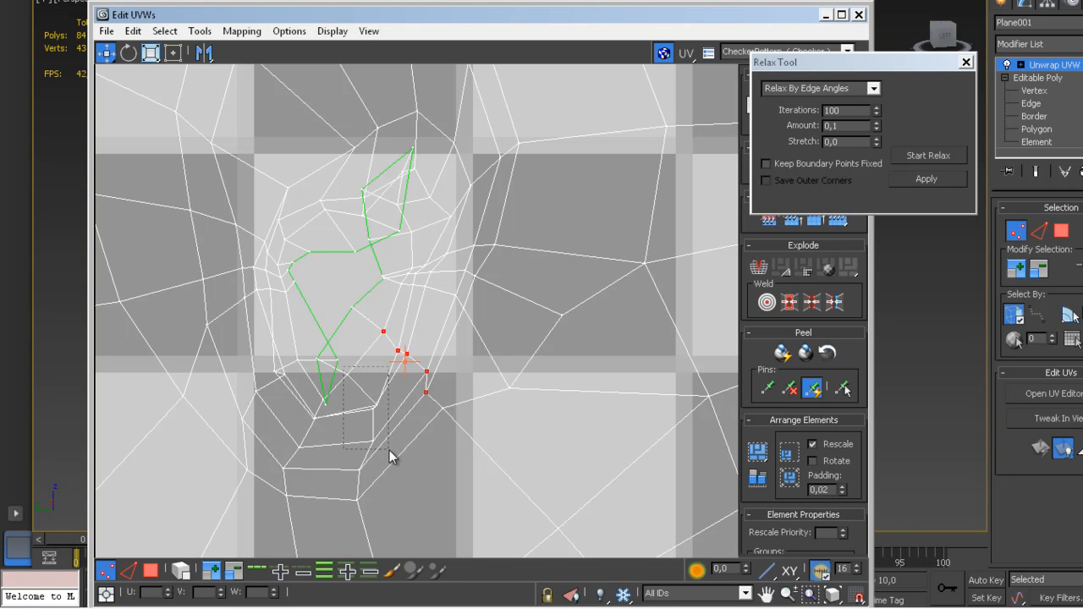
click(923, 184)
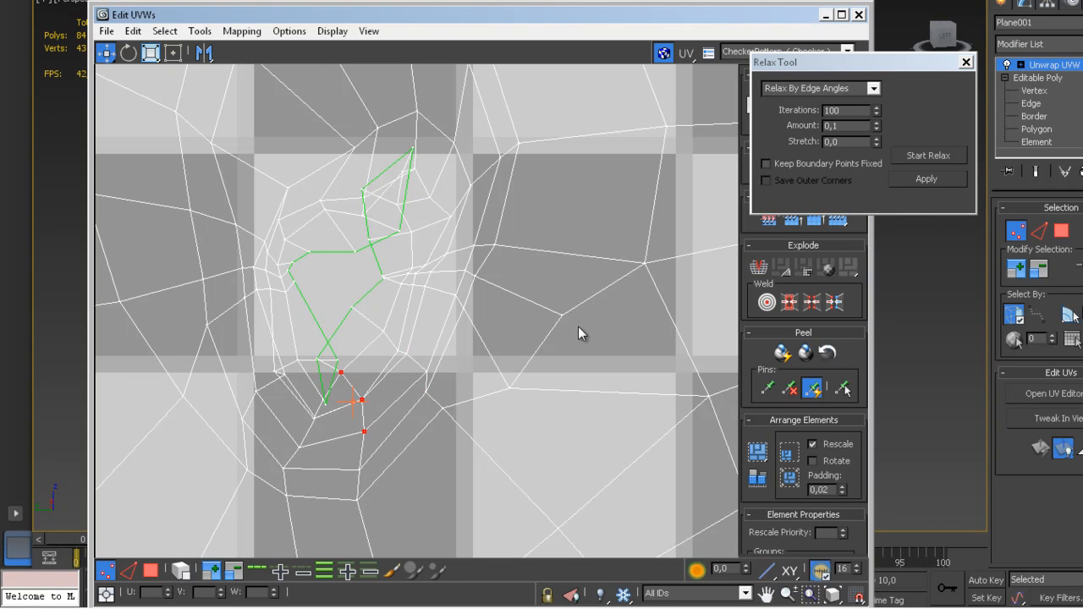
click(908, 178)
click(872, 89)
click(846, 98)
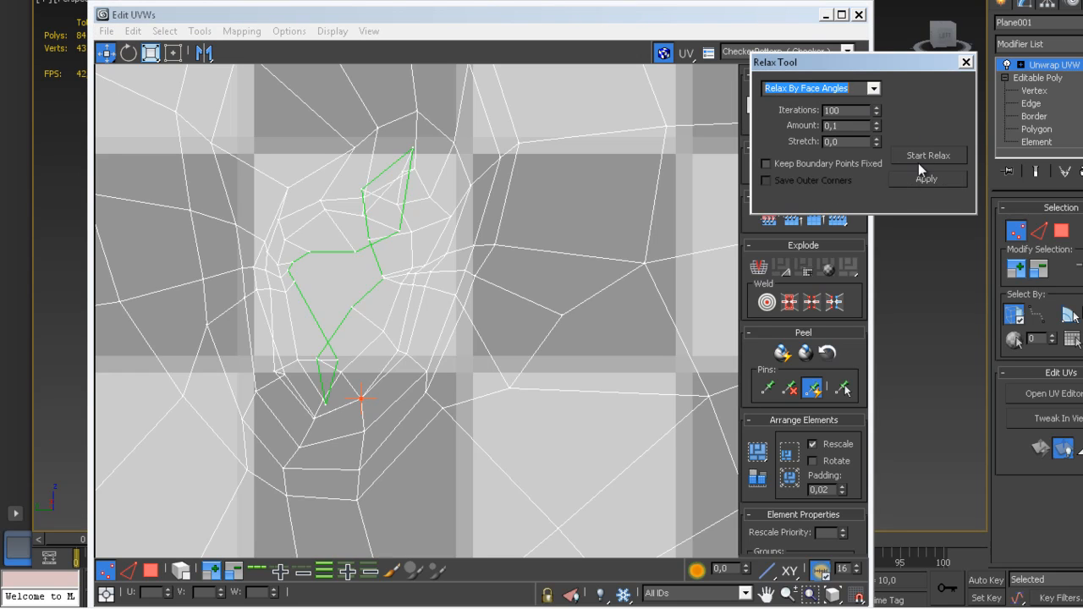
click(929, 180)
drag(325, 407, 331, 316)
Step: Relax the vertex cluster beside the left-hand eye's inner border by edge angles, and spread its vertices by hand
drag(337, 360, 455, 301)
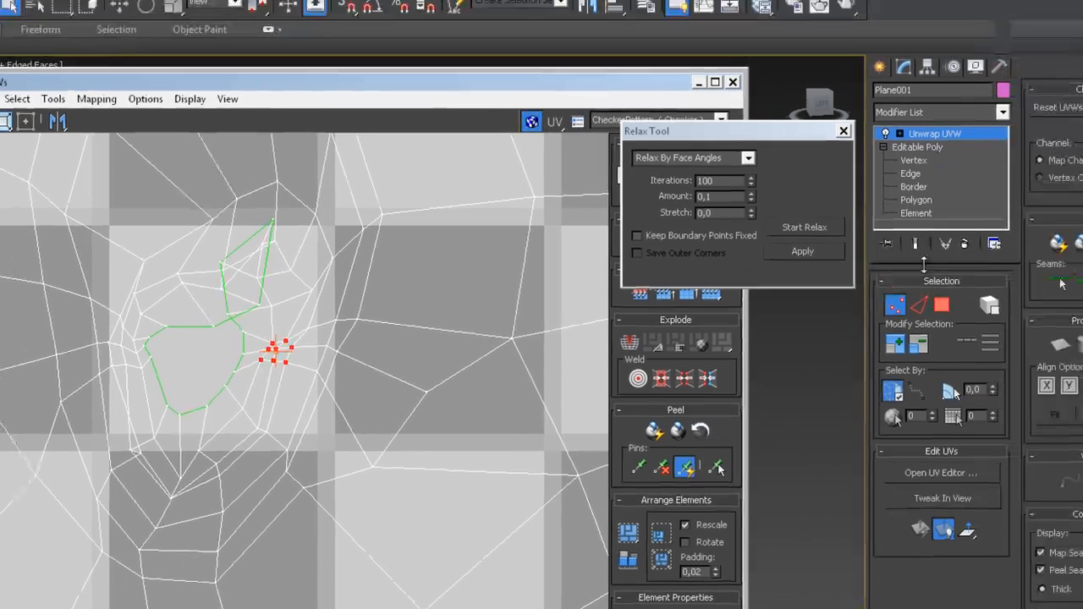
click(651, 212)
click(630, 223)
click(651, 213)
click(626, 234)
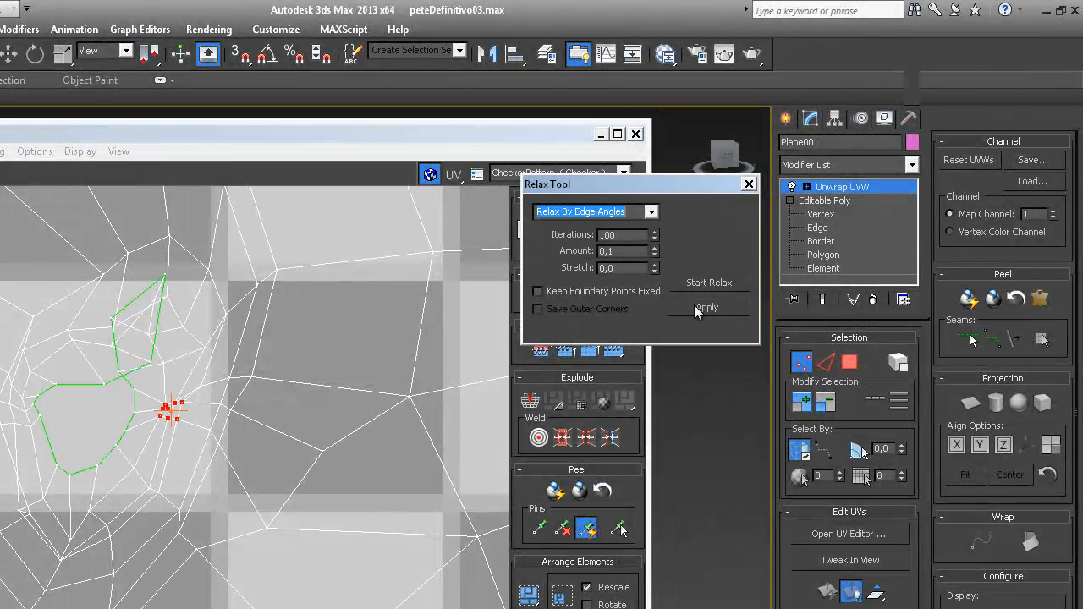
click(693, 307)
mouse_move(166, 422)
mouse_down()
mouse_move(157, 393)
mouse_move(159, 408)
mouse_up()
click(175, 402)
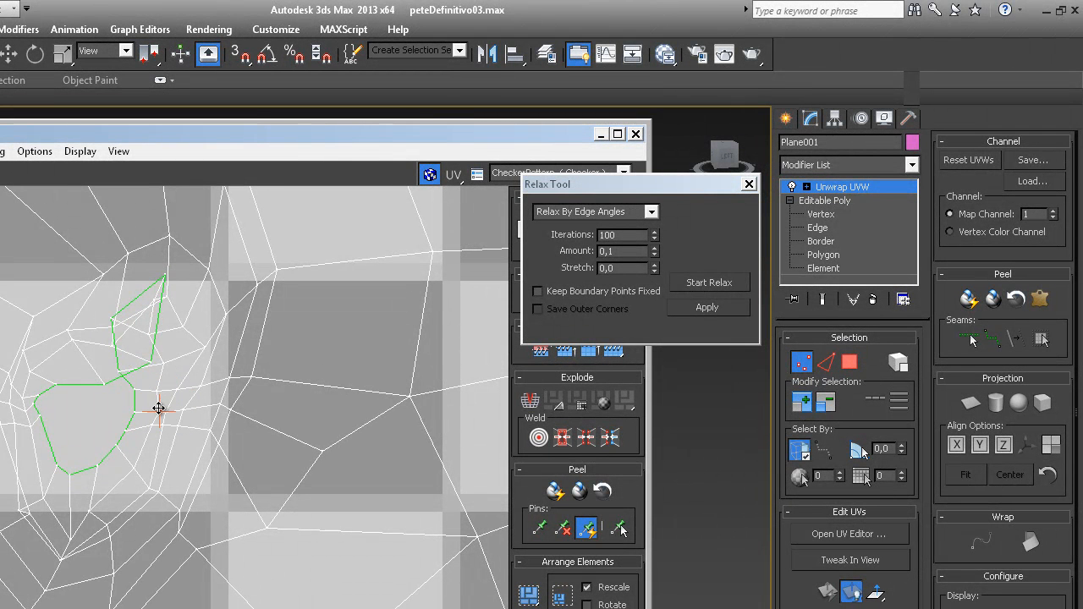
click(183, 410)
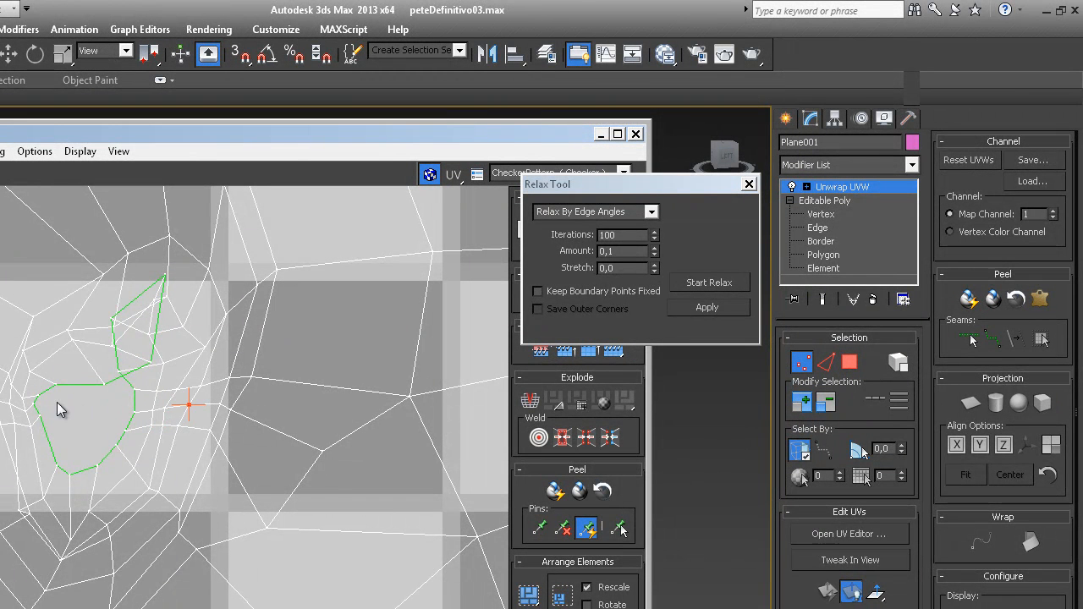
Step: Move the vertices along the left-hand eye's upper border, outer side and lower end to even out the surrounding mesh
drag(109, 395, 53, 380)
drag(32, 317, 10, 317)
click(0, 363)
drag(14, 391, 5, 377)
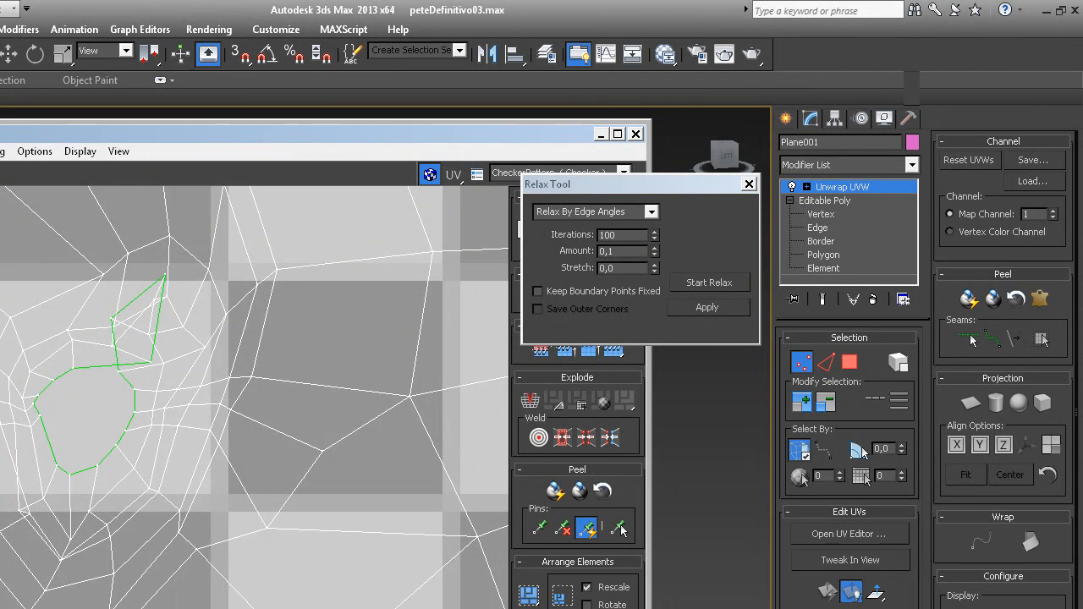
mouse_move(26, 516)
mouse_down()
mouse_move(35, 502)
mouse_move(9, 518)
mouse_up()
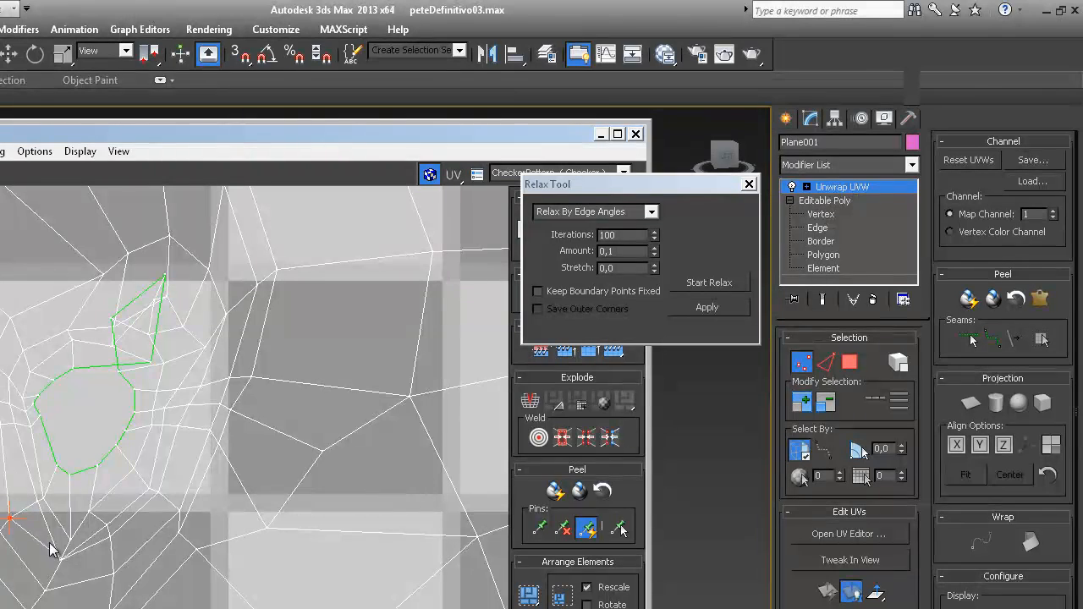
click(69, 551)
drag(70, 549, 69, 517)
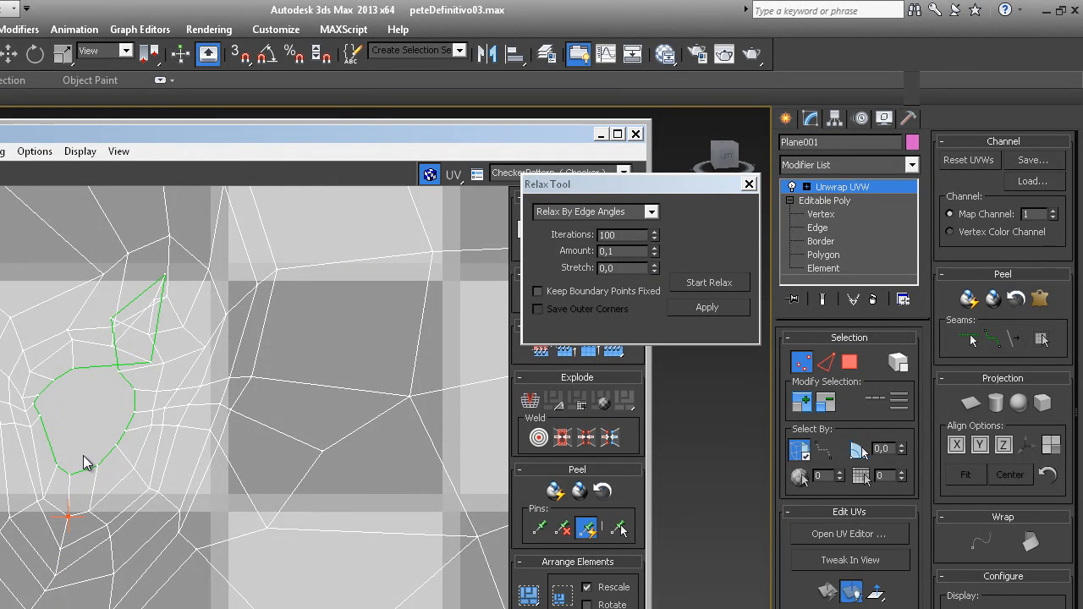
Step: Reposition the vertices in the outer rows above the left-hand eye to make room around its upper edge
middle_drag(84, 455, 75, 533)
drag(70, 340, 34, 349)
drag(100, 313, 126, 341)
drag(120, 330, 65, 319)
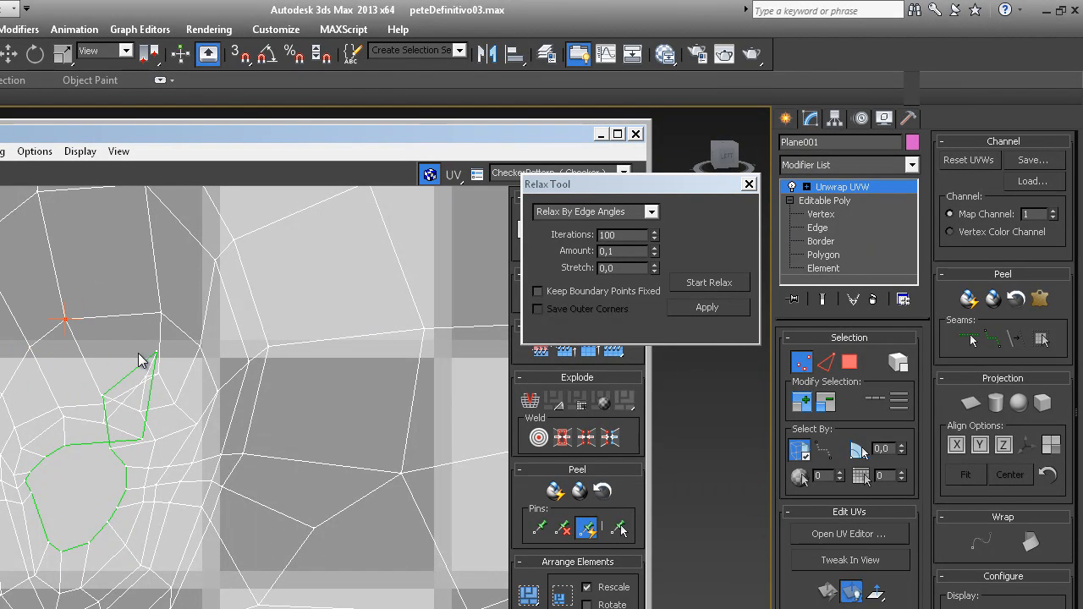
Step: Pull the stray upper border vertices of the left-hand eye into line to remove the crossed loop from its opening
mouse_move(60, 412)
mouse_down()
mouse_move(42, 372)
mouse_move(52, 402)
mouse_up()
drag(67, 443, 31, 451)
drag(103, 396, 71, 436)
drag(157, 353, 86, 442)
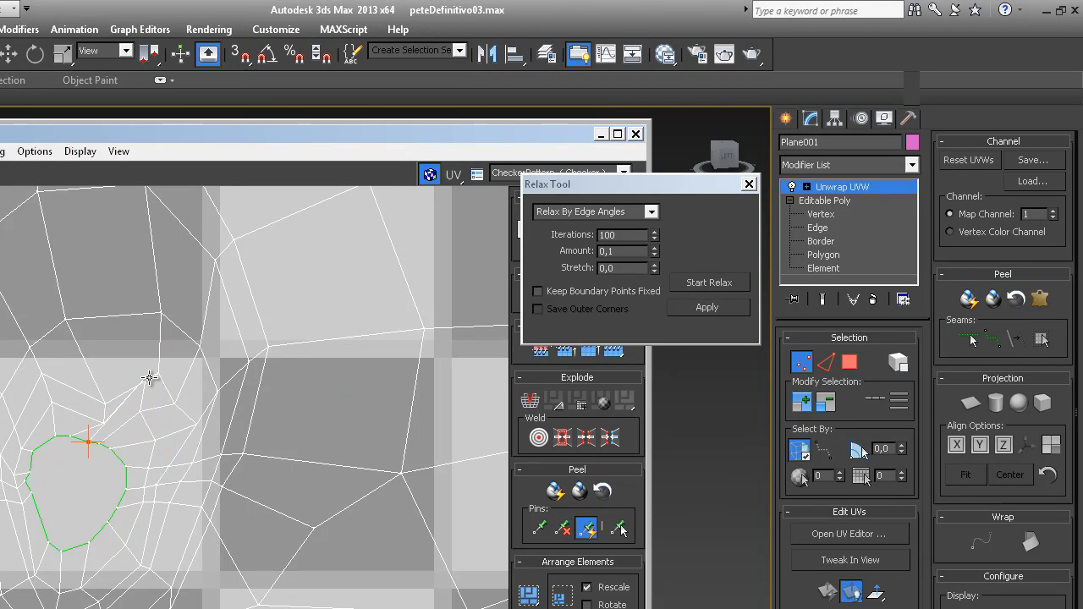
Step: Spread the vertices just above the left-hand eye's opening upward to separate the crowded rows
drag(105, 403, 90, 355)
drag(159, 374, 134, 365)
drag(105, 421, 88, 386)
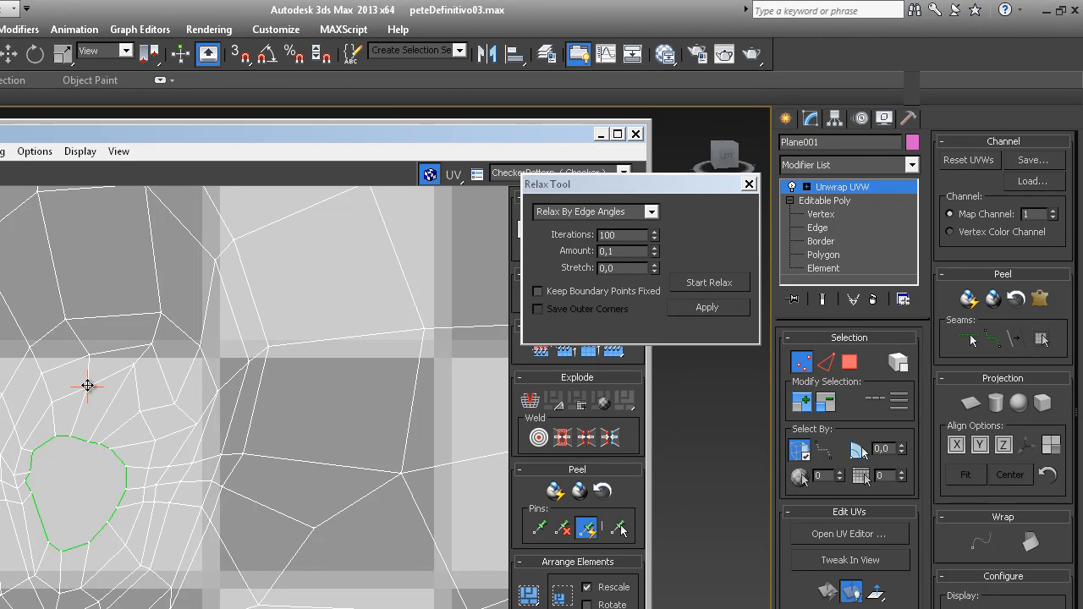
Step: Shift the vertex above the inner side of the left-hand eye's opening outward to even out its surrounding mesh
drag(140, 412, 149, 408)
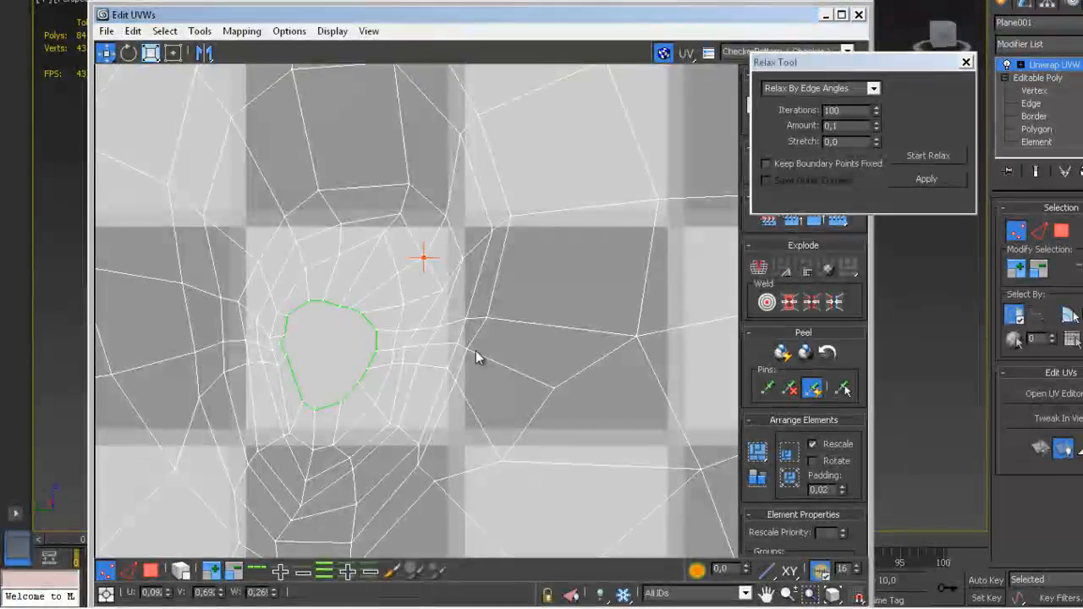
scroll(477, 358, down, 10)
middle_drag(478, 343, 365, 218)
scroll(364, 218, down, 1)
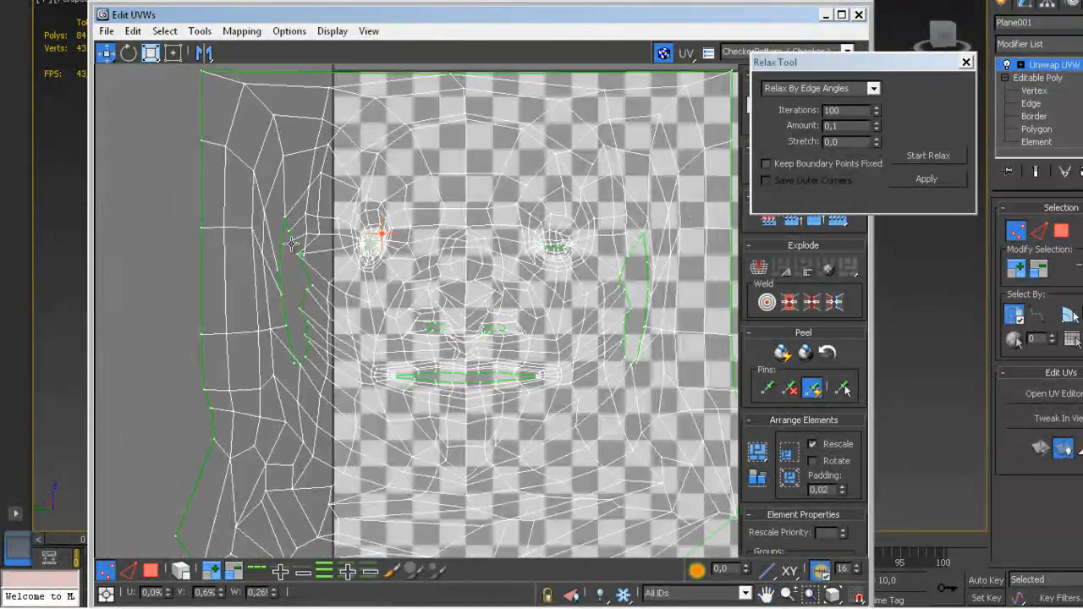
Step: Reposition the vertices on the inner border and lower end of the left-hand ear opening to clean up its outline
scroll(302, 254, up, 5)
drag(309, 262, 292, 242)
middle_drag(404, 333, 378, 234)
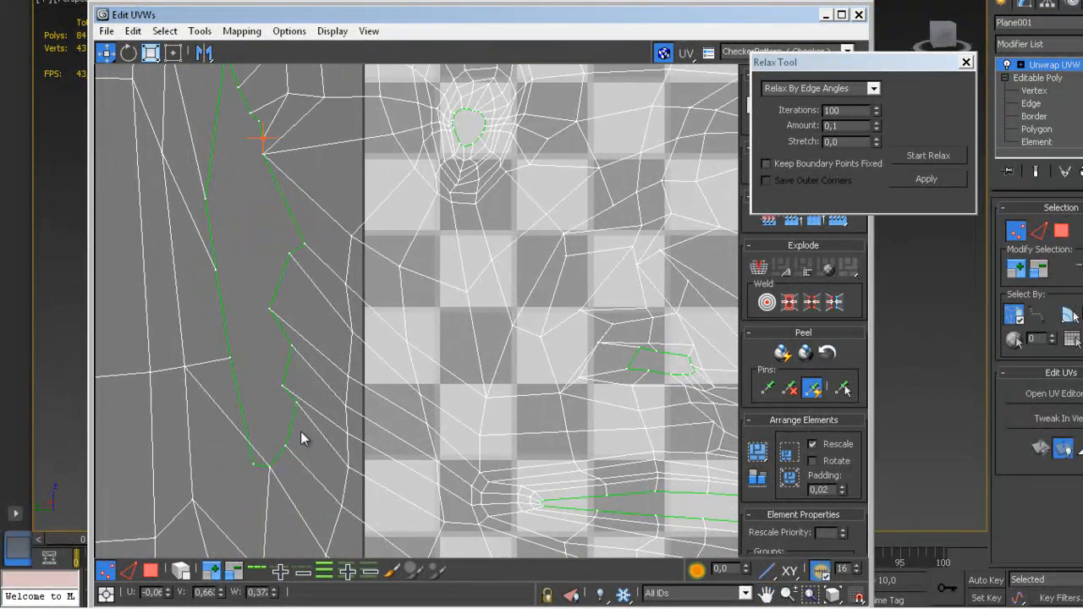
drag(253, 466, 249, 405)
drag(270, 464, 258, 425)
scroll(423, 347, down, 5)
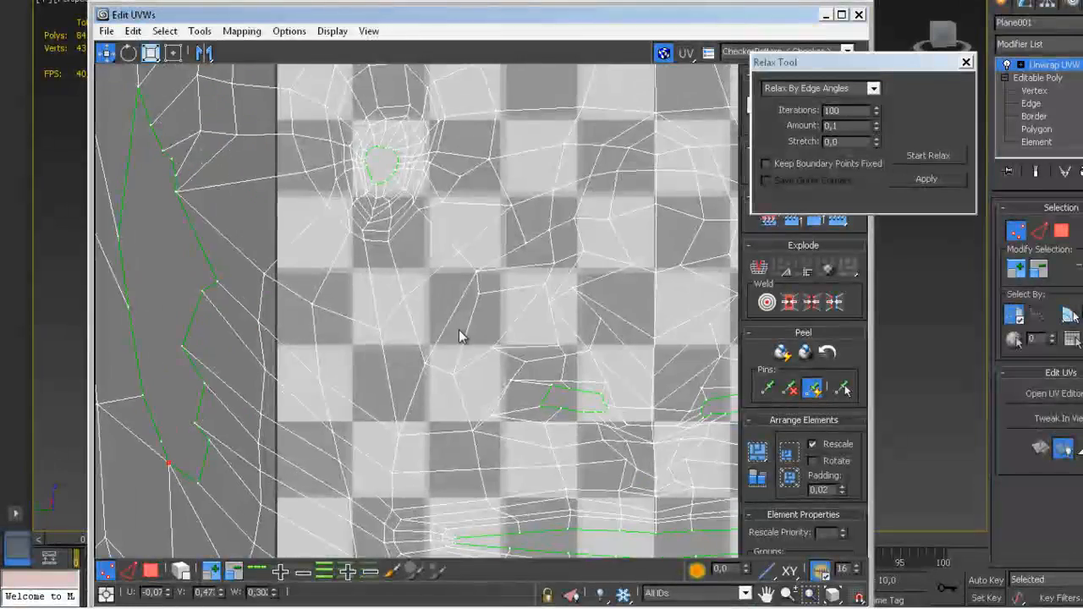
Step: Reshape the lower part of the right-hand ear opening by moving its border vertices and pulling the lowest ones upward
scroll(457, 313, up, 2)
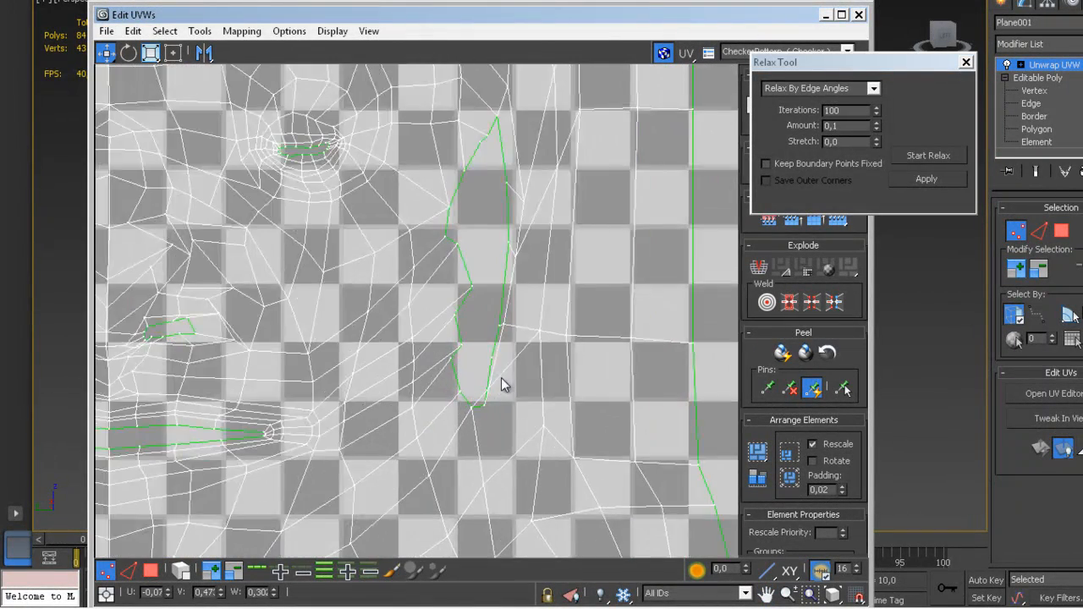
scroll(500, 380, up, 3)
drag(474, 428, 457, 372)
click(489, 283)
drag(505, 286, 531, 287)
drag(484, 343, 472, 326)
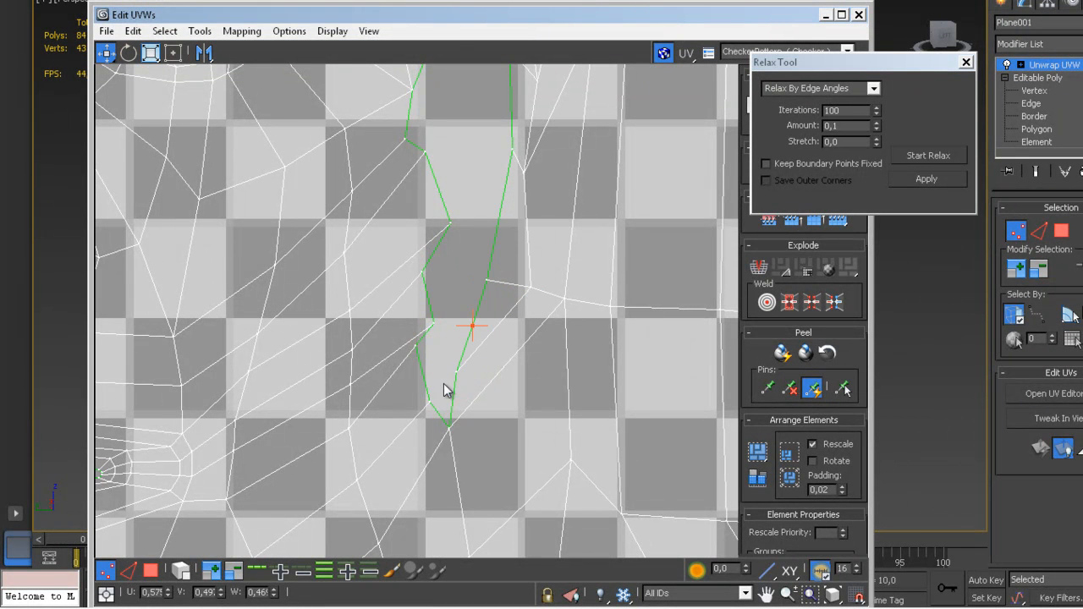
drag(450, 428, 481, 342)
drag(429, 402, 419, 344)
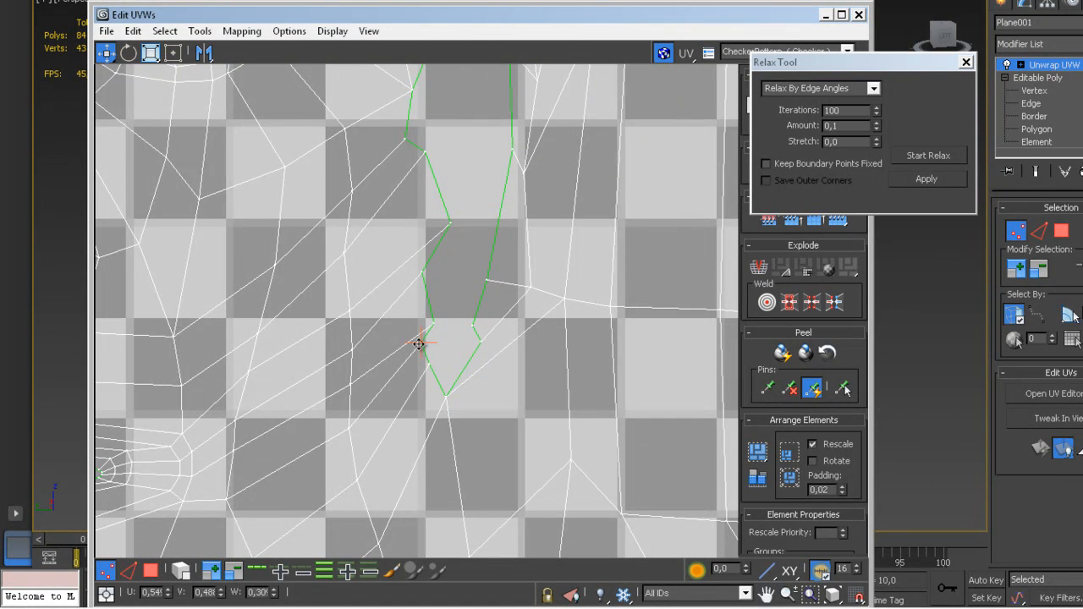
middle_drag(470, 317, 432, 428)
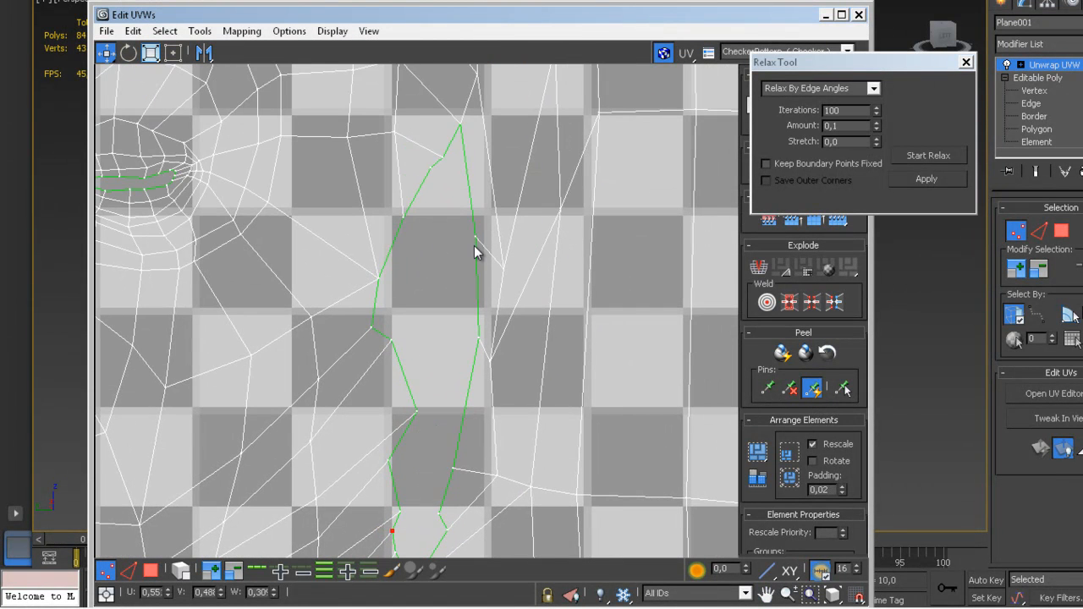
Step: Turn on element selection and select all polygons of the head shell
scroll(471, 184, down, 4)
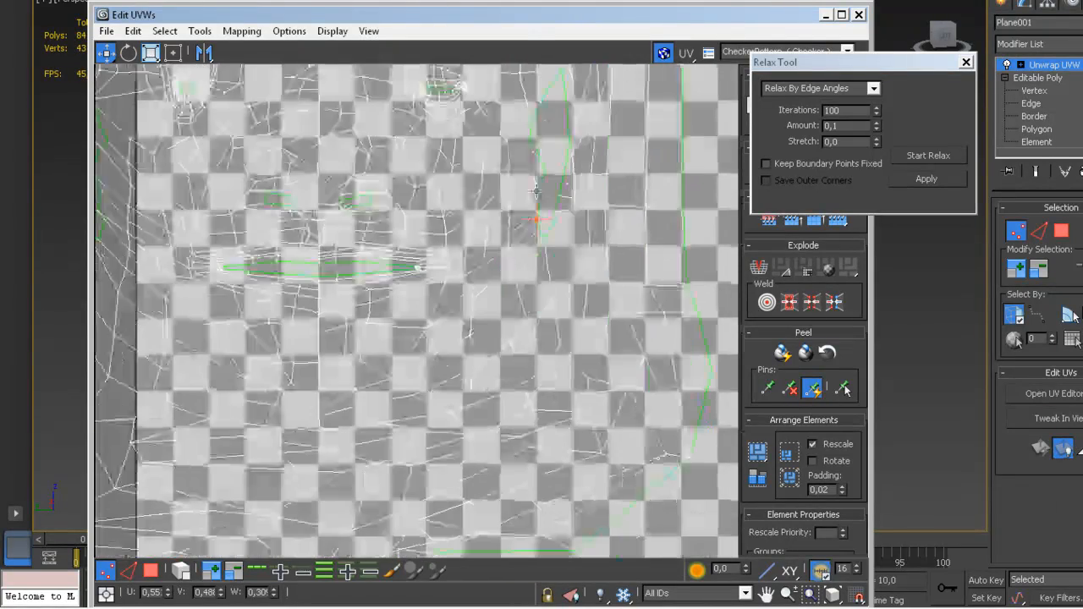
scroll(494, 283, down, 3)
scroll(496, 296, up, 2)
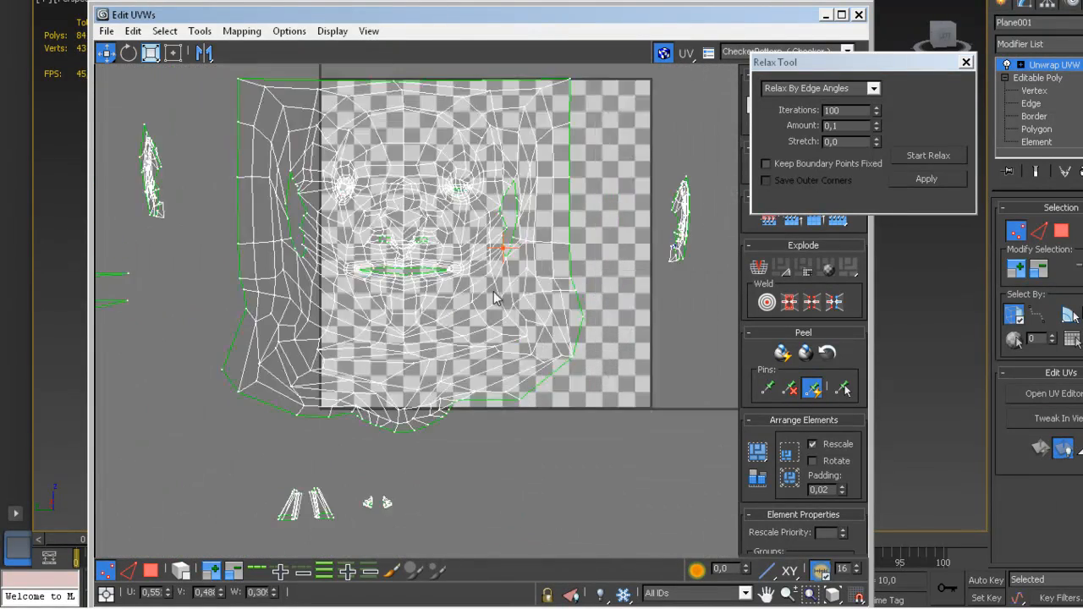
middle_drag(493, 291, 488, 326)
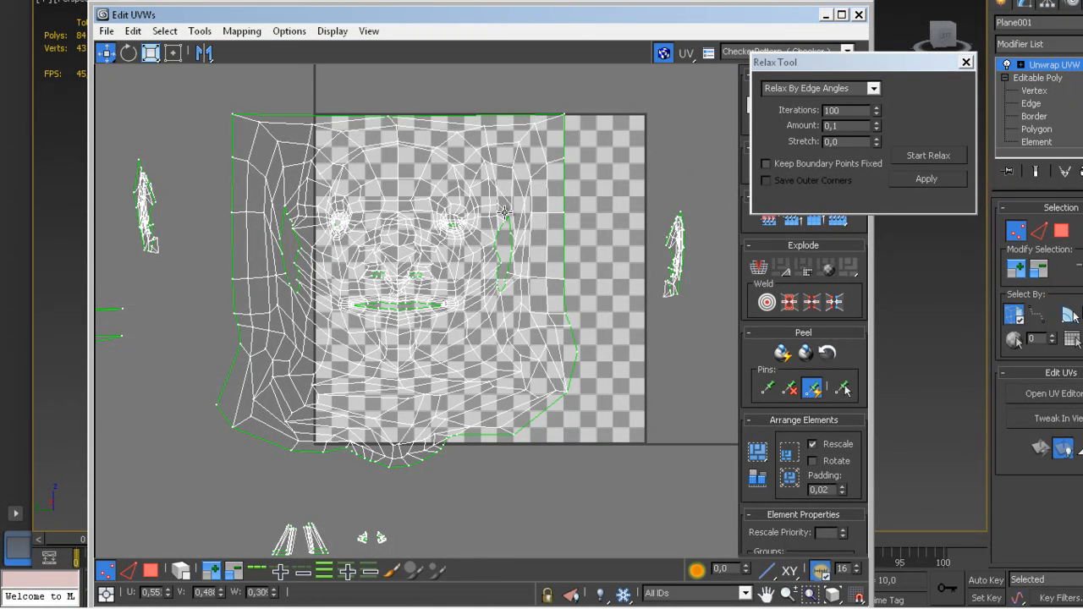
click(180, 571)
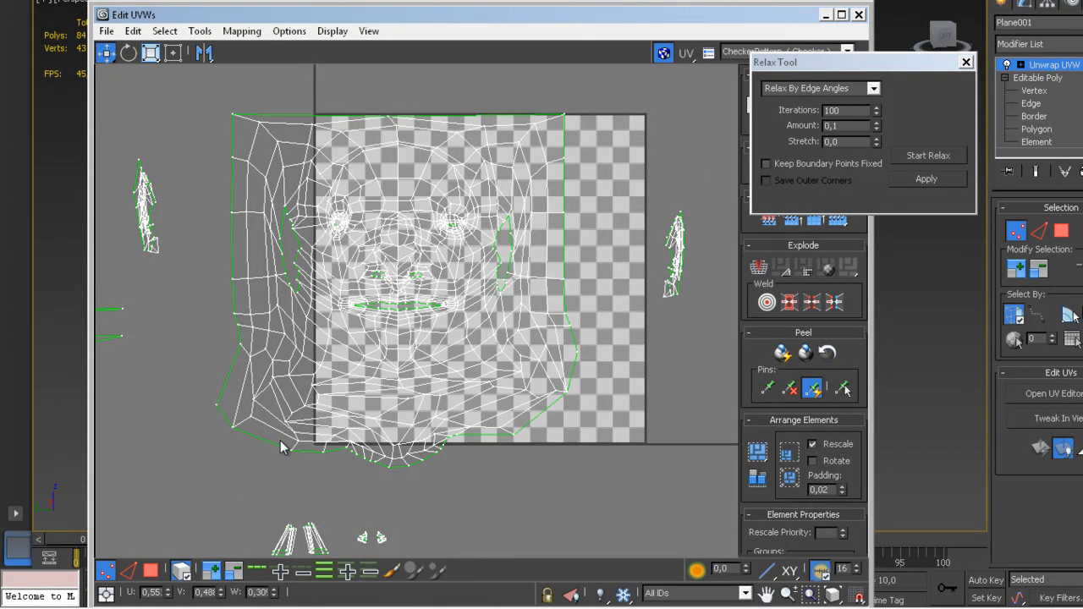
click(410, 211)
click(150, 570)
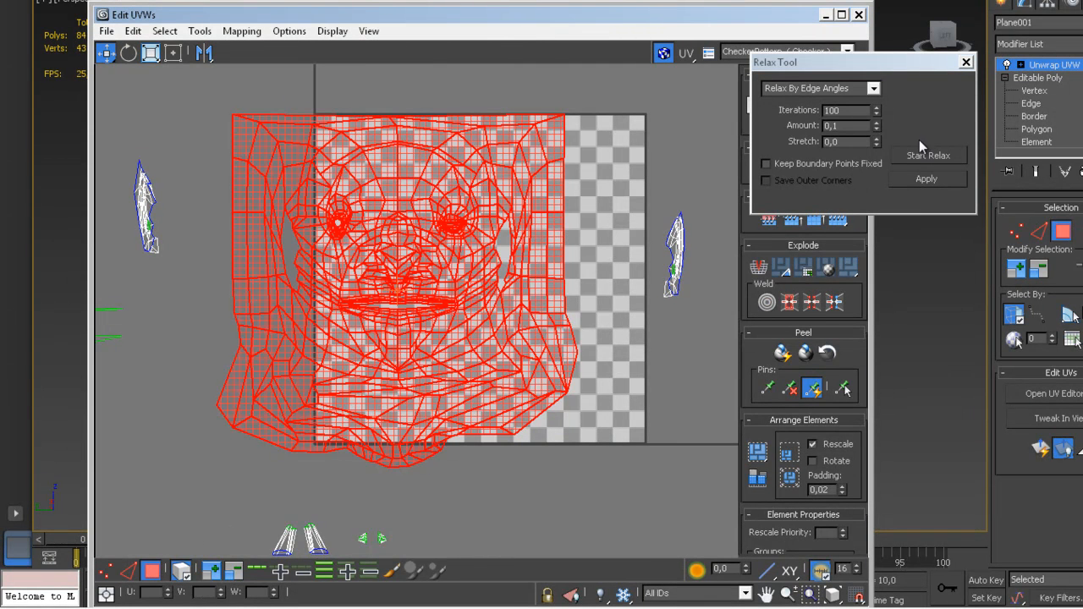
Step: Try relaxing the whole head shell by edge angles with 100 iterations and an amount of 0.1
click(926, 179)
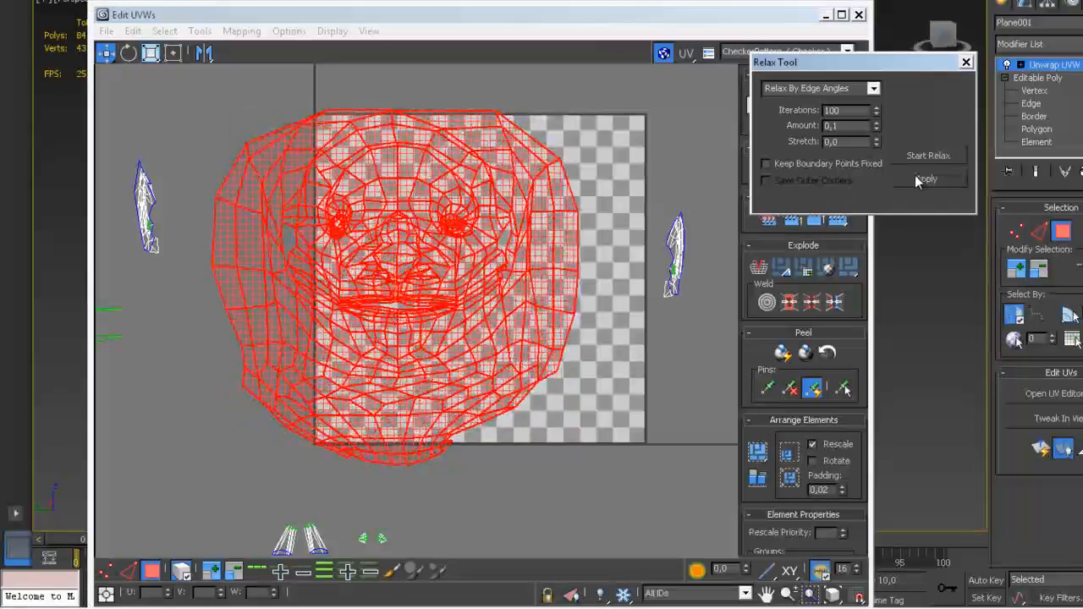
scroll(587, 234, up, 5)
scroll(482, 303, down, 8)
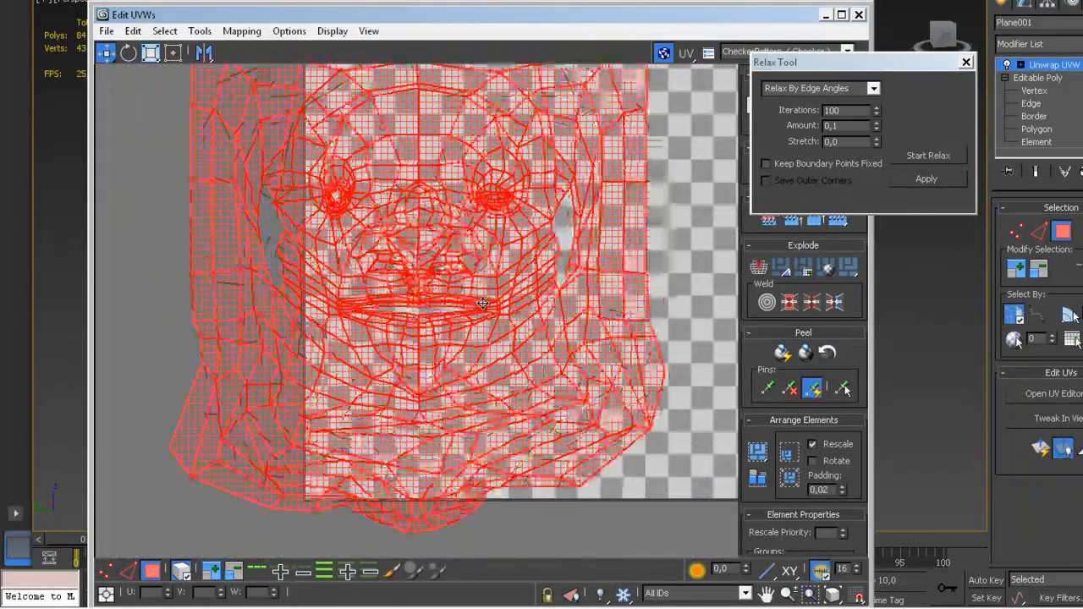
Step: Try relaxing the whole head shell with Relax By Centers and inspect the eyes, mouth and ear openings
click(874, 88)
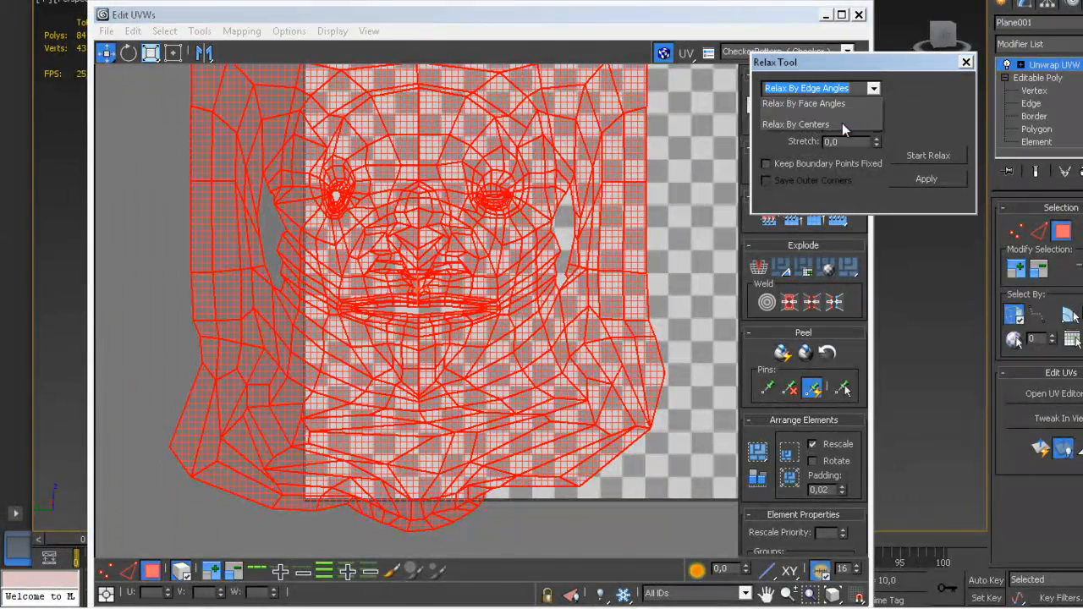
click(840, 126)
click(913, 184)
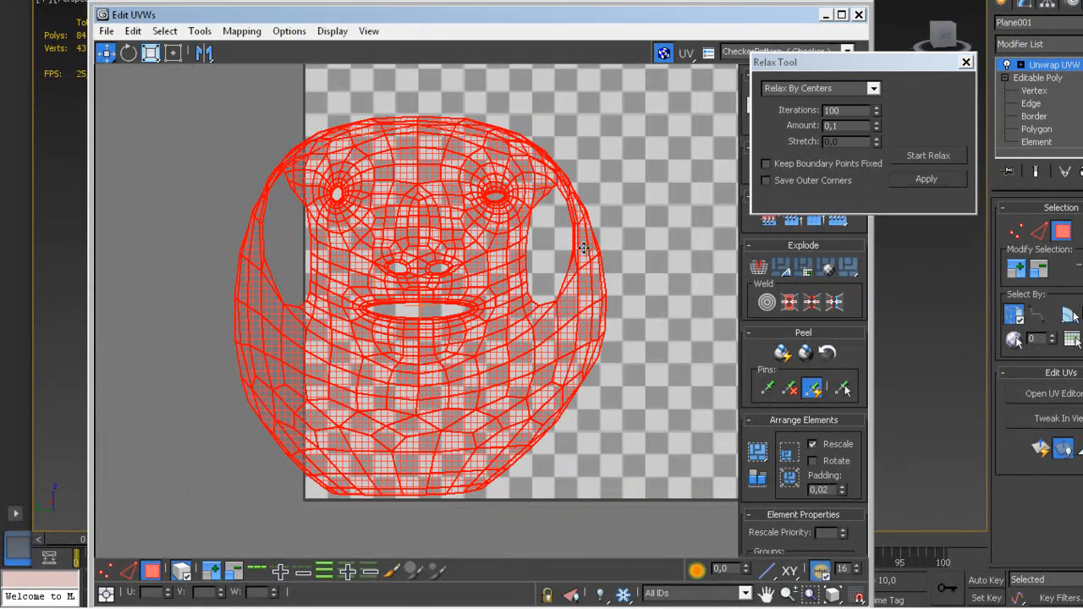
scroll(568, 241, up, 3)
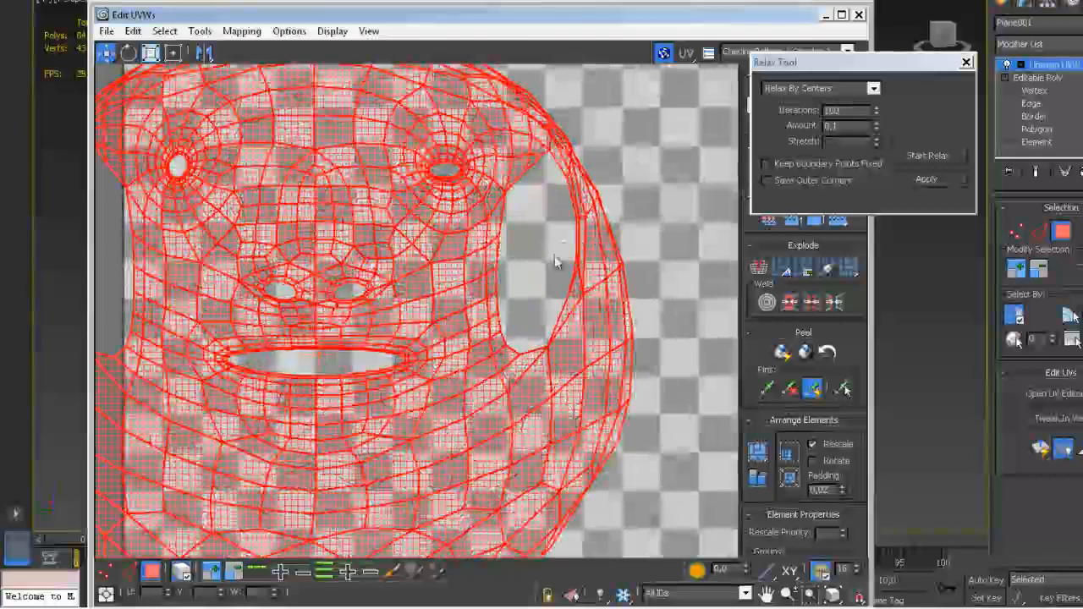
middle_drag(388, 271, 432, 345)
middle_drag(464, 273, 460, 64)
scroll(530, 322, down, 3)
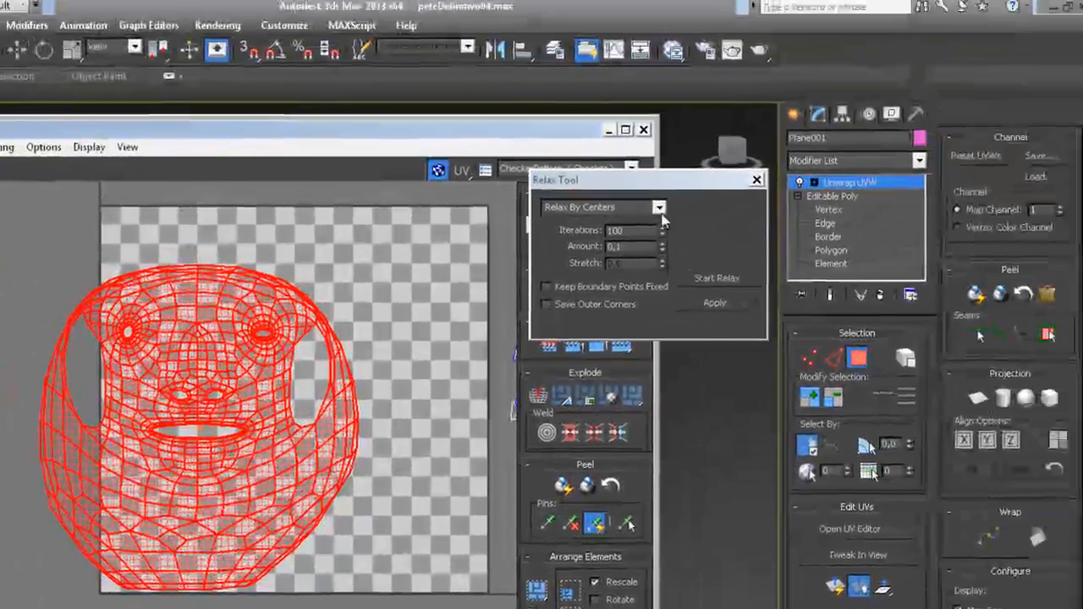
Step: Try Relax By Edge Angles and Relax By Face Angles on the head shell, and undo the trial relaxations
click(816, 88)
click(800, 110)
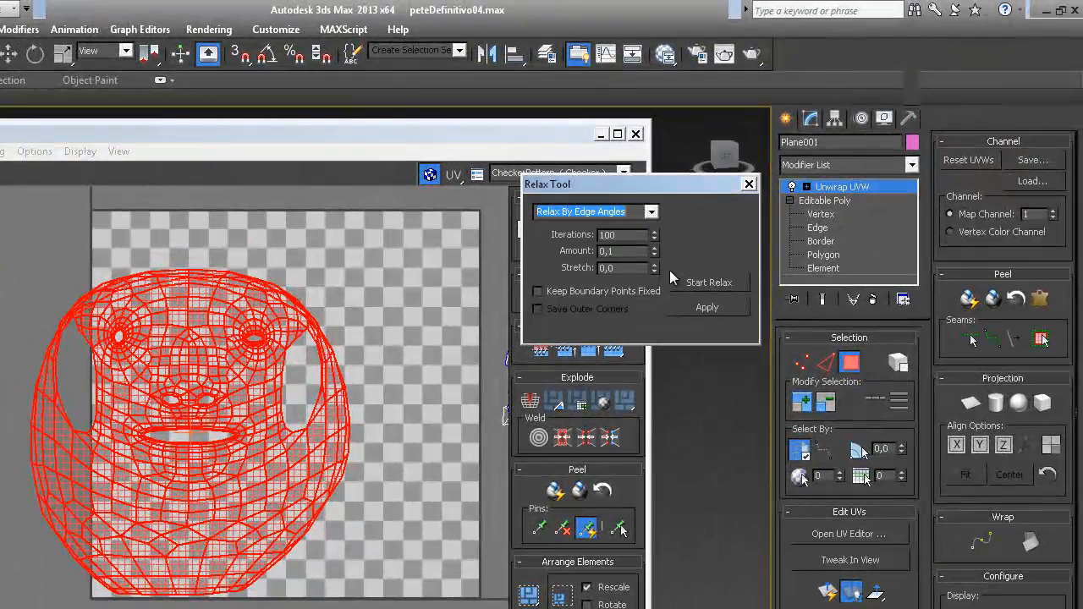
click(698, 306)
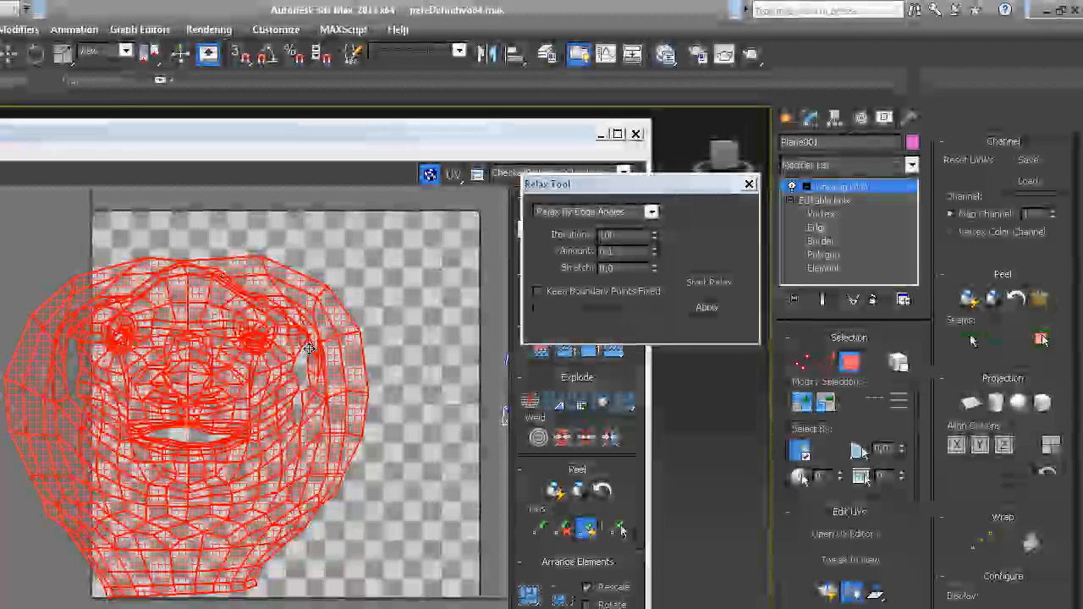
middle_drag(280, 362, 276, 420)
scroll(276, 418, up, 1)
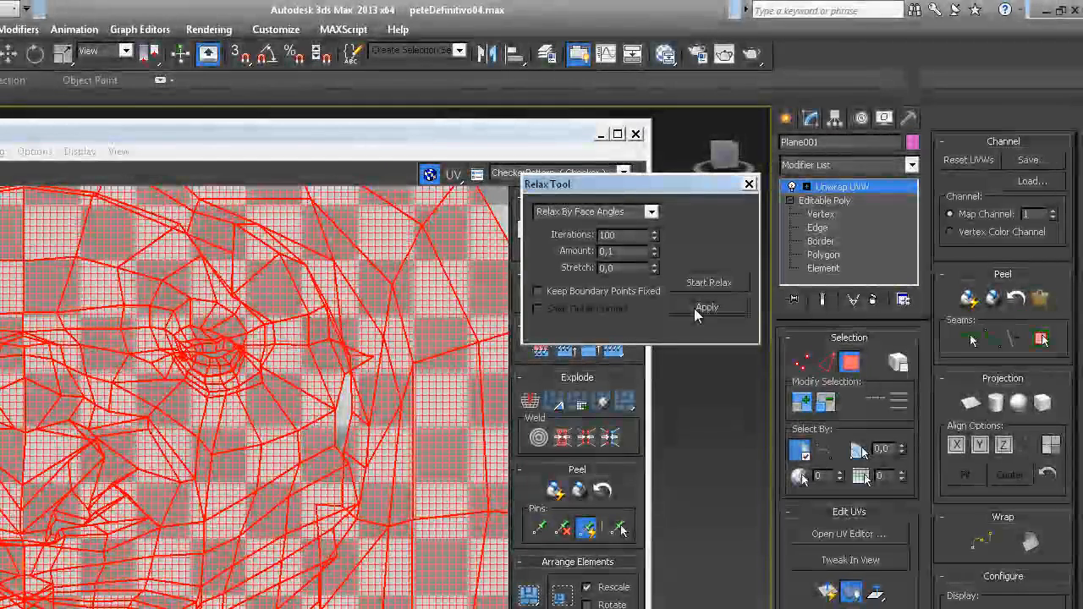
click(693, 308)
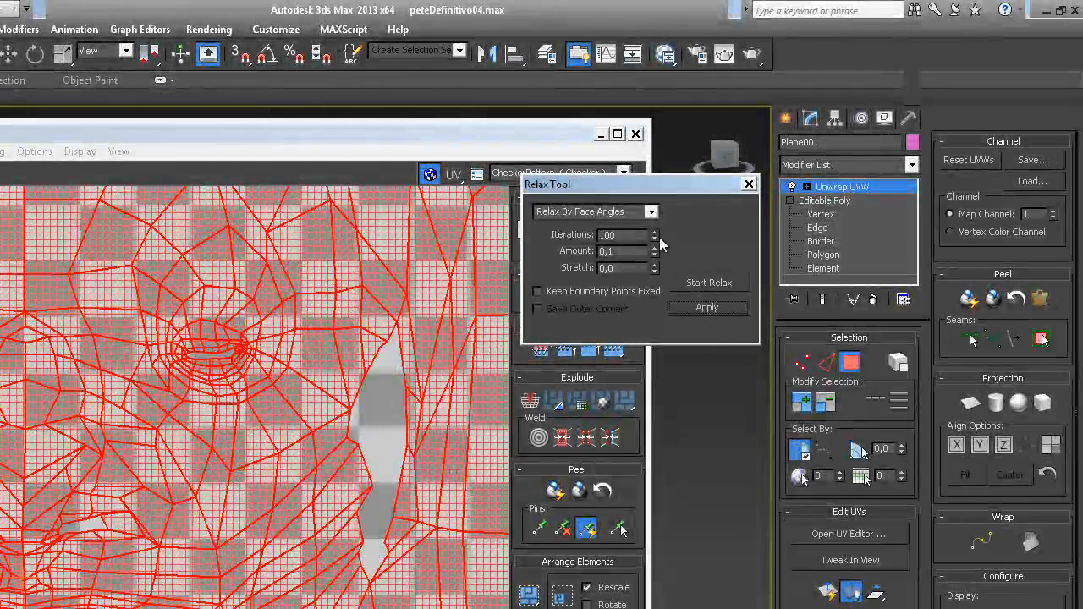
Step: Relax the head shell with Relax By Centers, 100 iterations and an amount of 0.1, with Save Outer Corners enabled
click(651, 209)
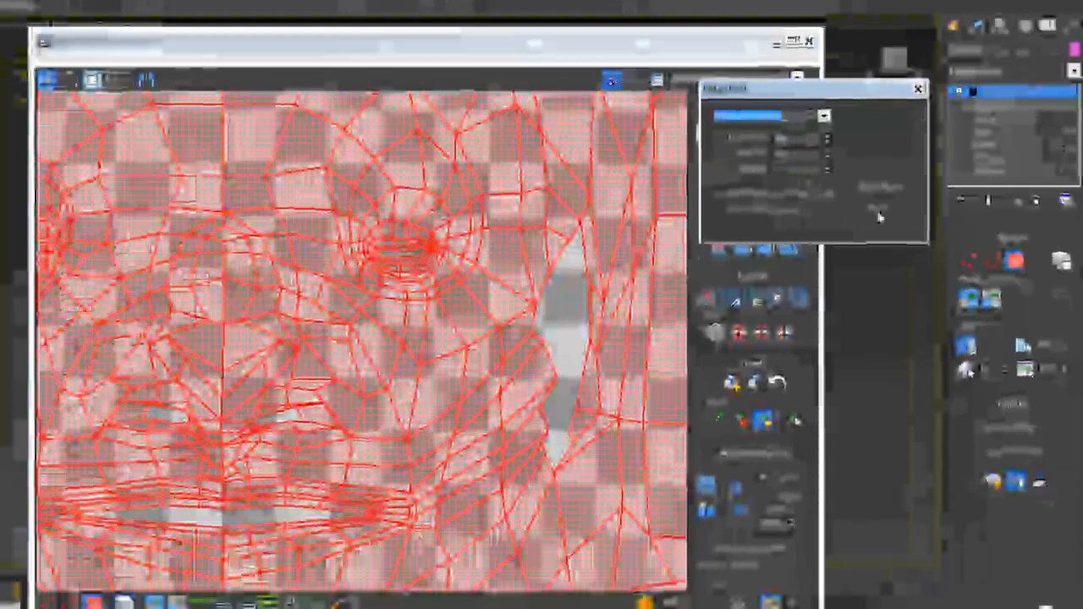
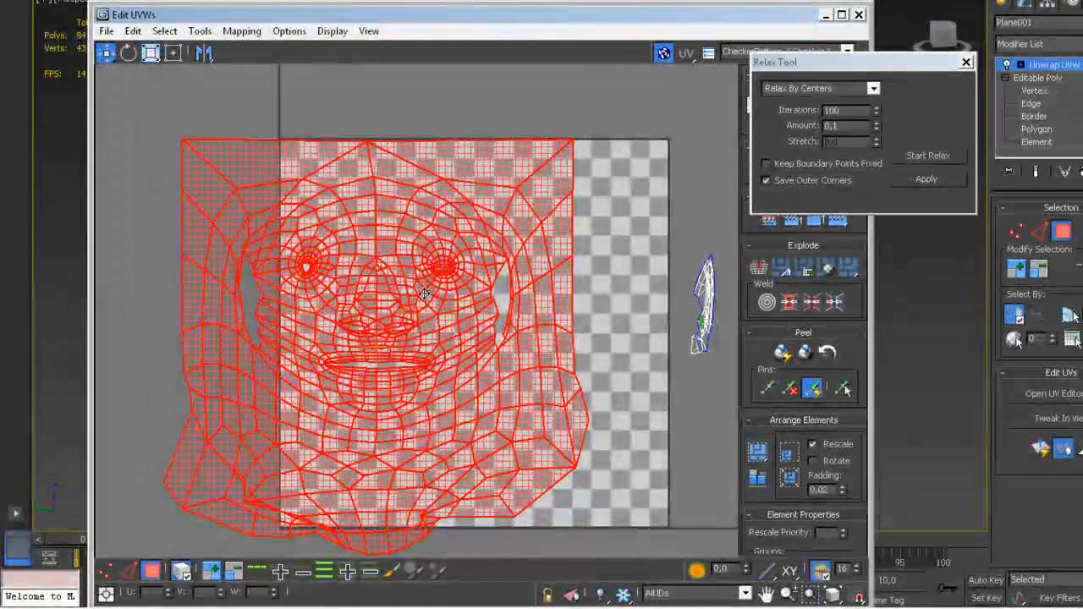
scroll(420, 298, up, 5)
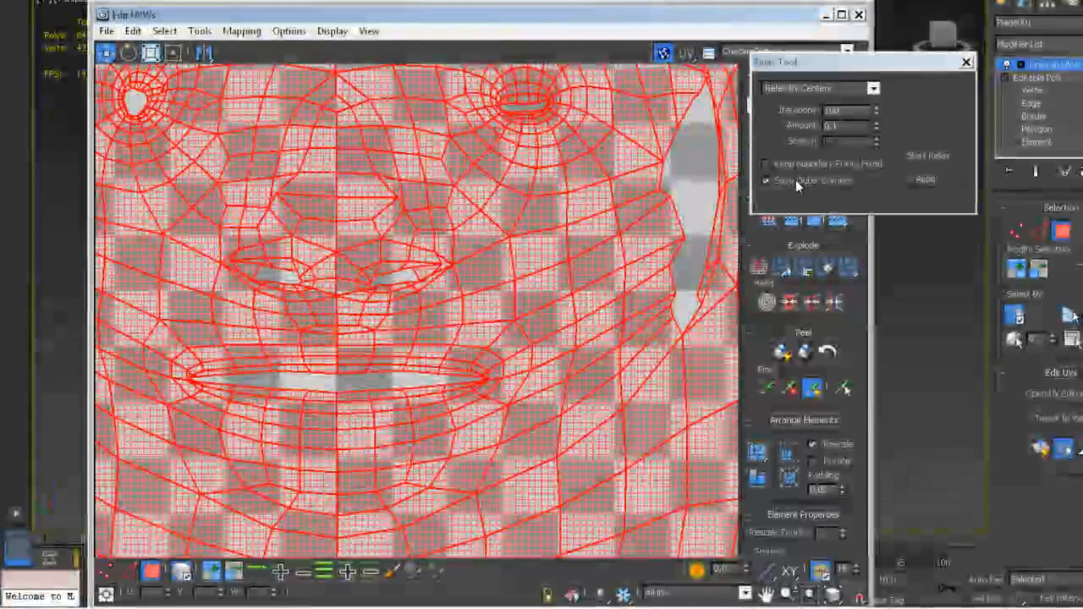
Step: Turn off Save Outer Corners and set the relax method to Relax By Face Angles
click(791, 181)
click(880, 90)
click(876, 89)
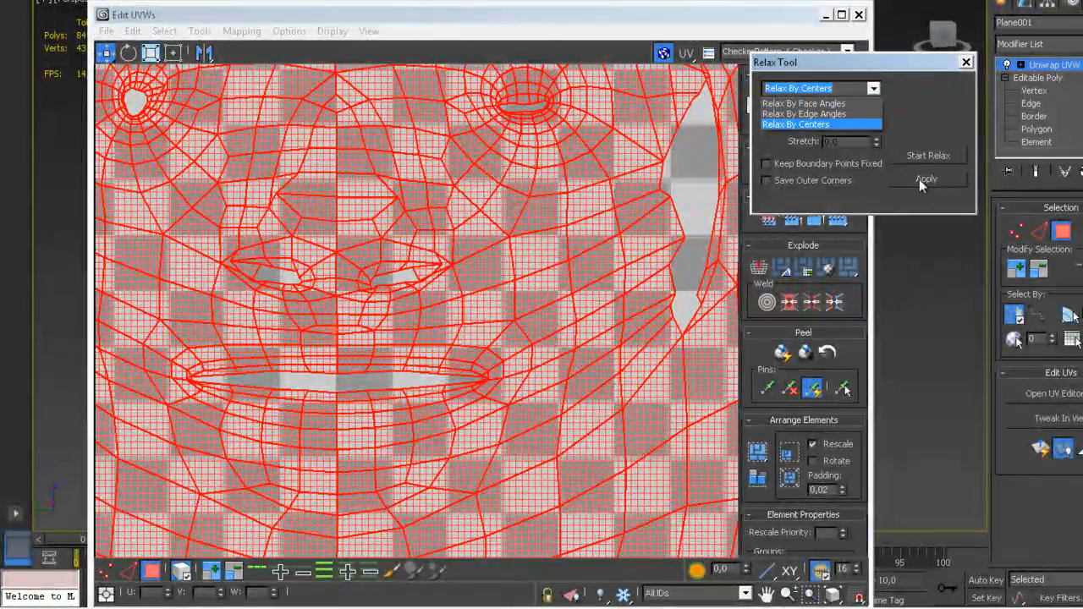
click(911, 106)
click(873, 89)
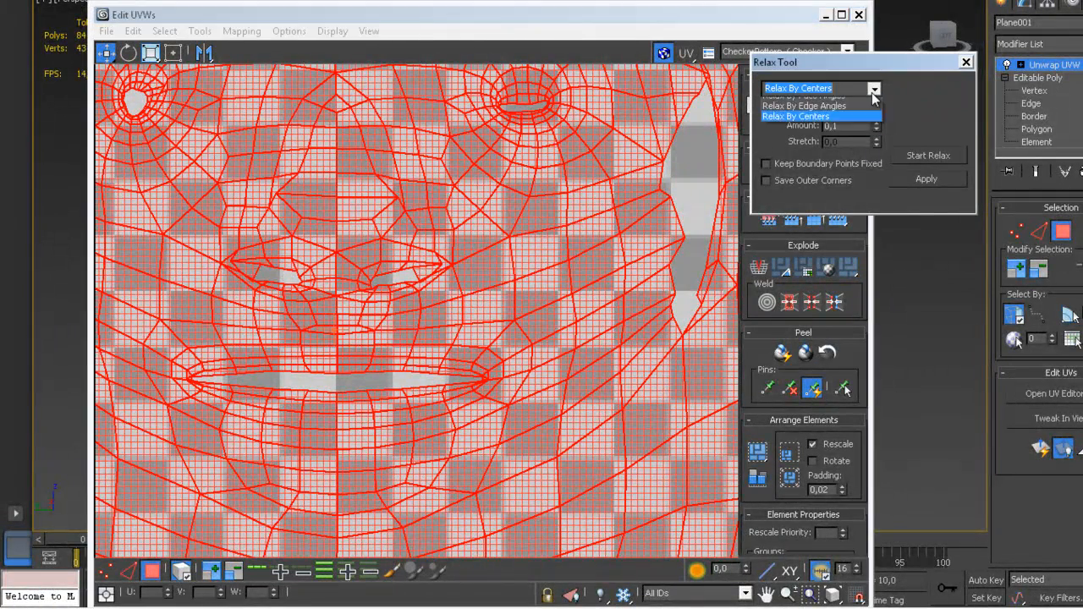
click(834, 103)
scroll(410, 277, down, 10)
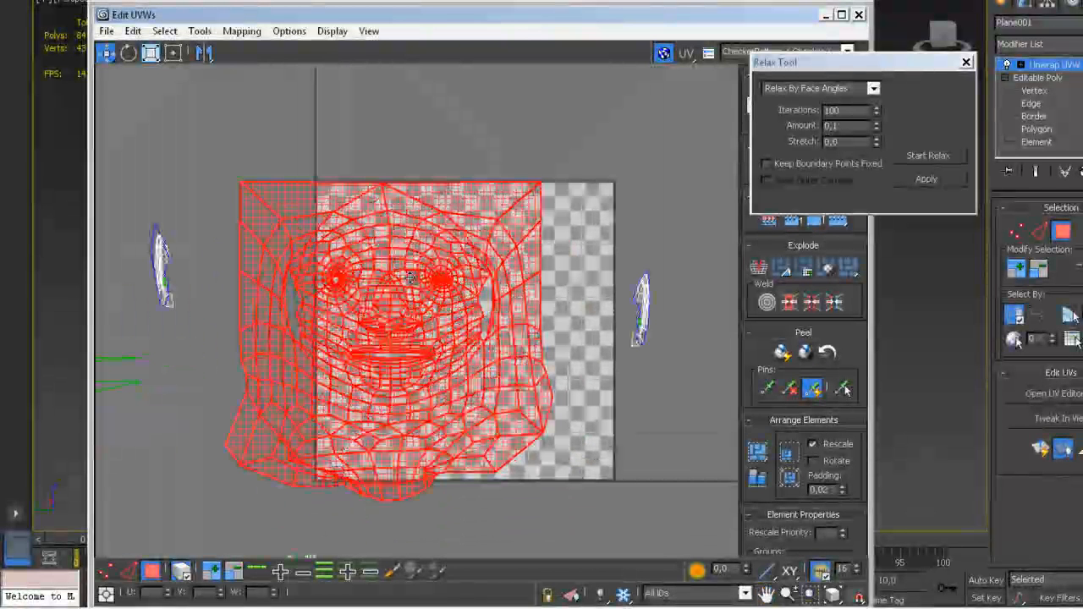
Step: Switch to vertex mode, turn off element selection and select only the vertices around the mouth's right-hand corner
scroll(493, 341, up, 10)
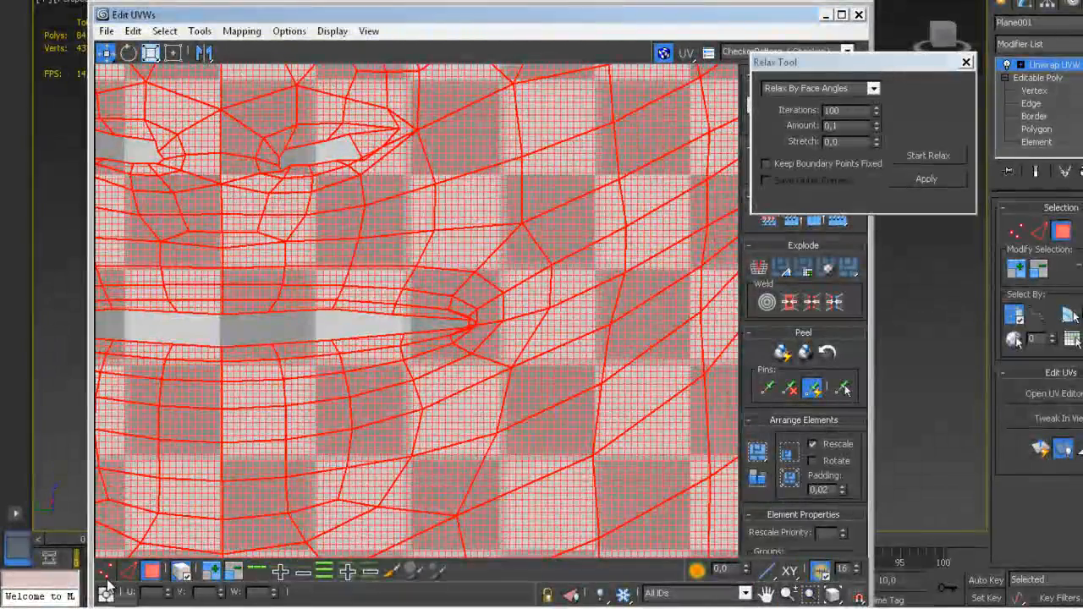
key(1)
click(445, 327)
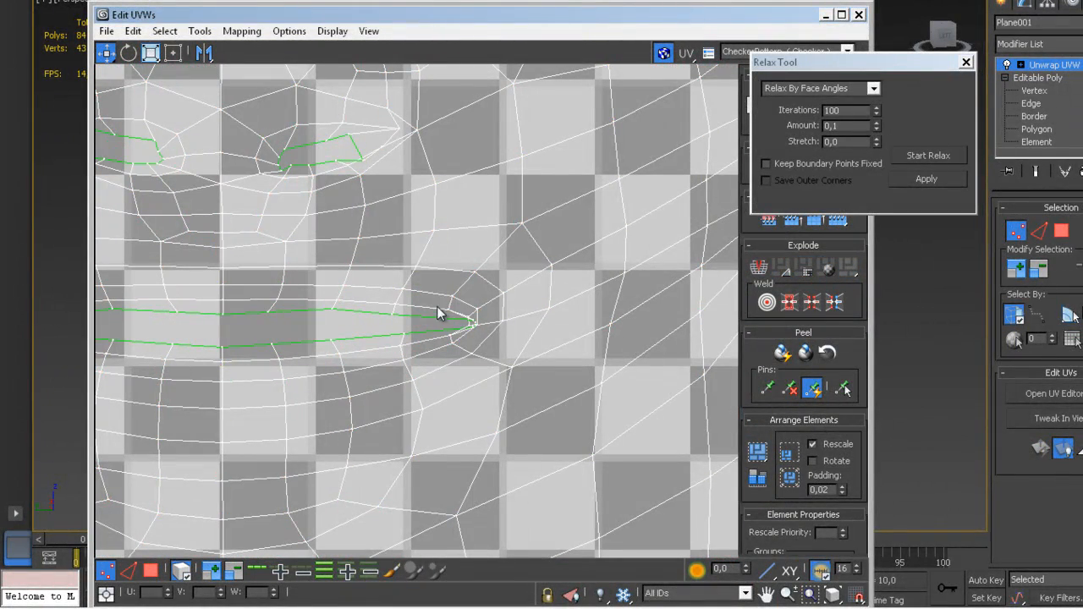
drag(490, 359, 490, 359)
click(939, 179)
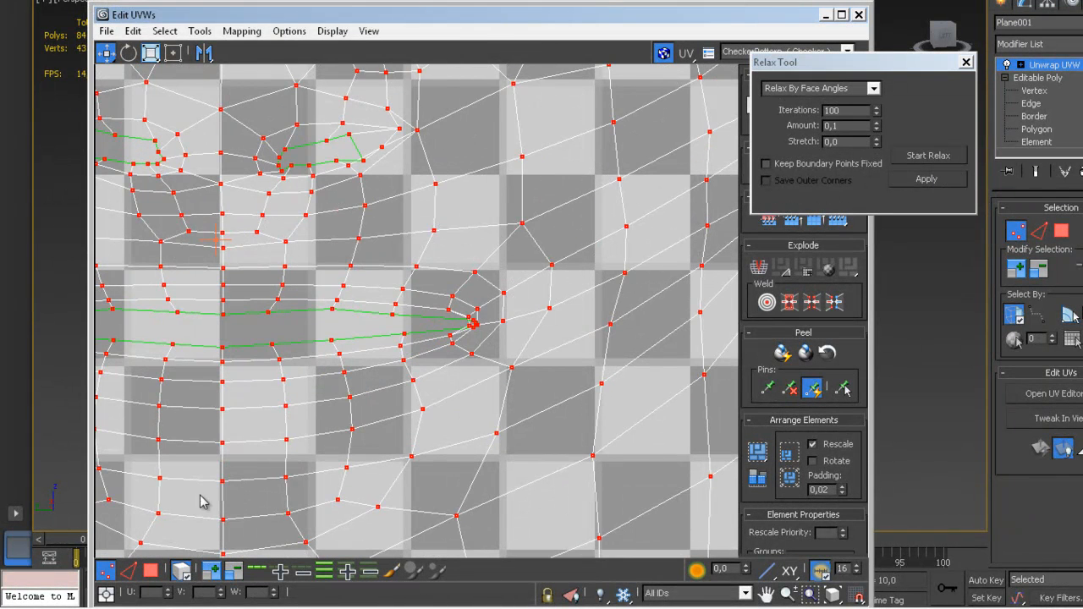
click(447, 323)
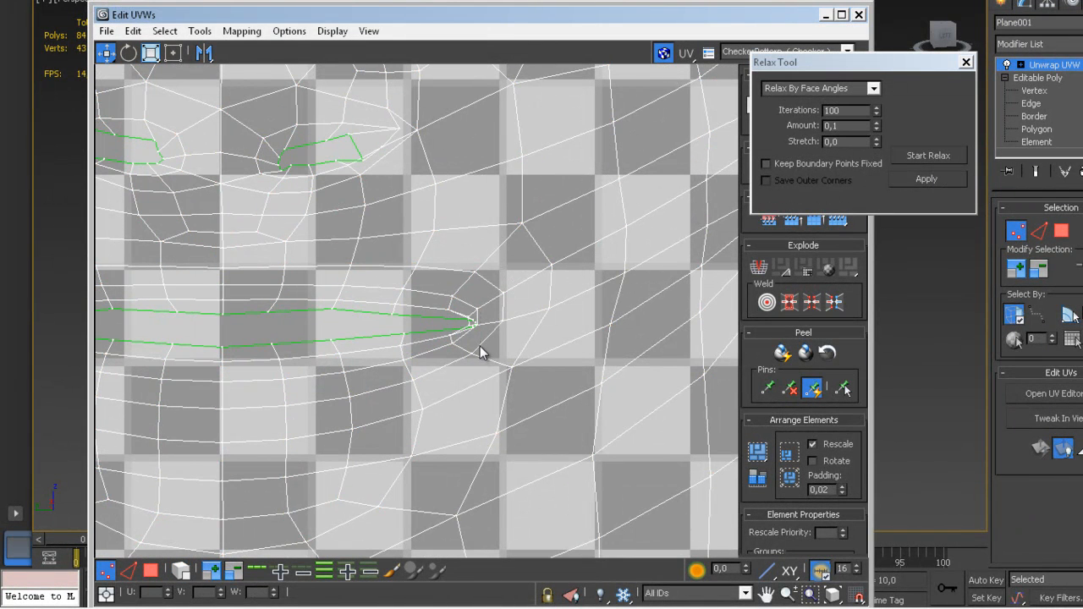
Step: Try Relax By Face Angles on the selected mouth-corner vertices, and relax them with Relax By Edge Angles instead
click(951, 179)
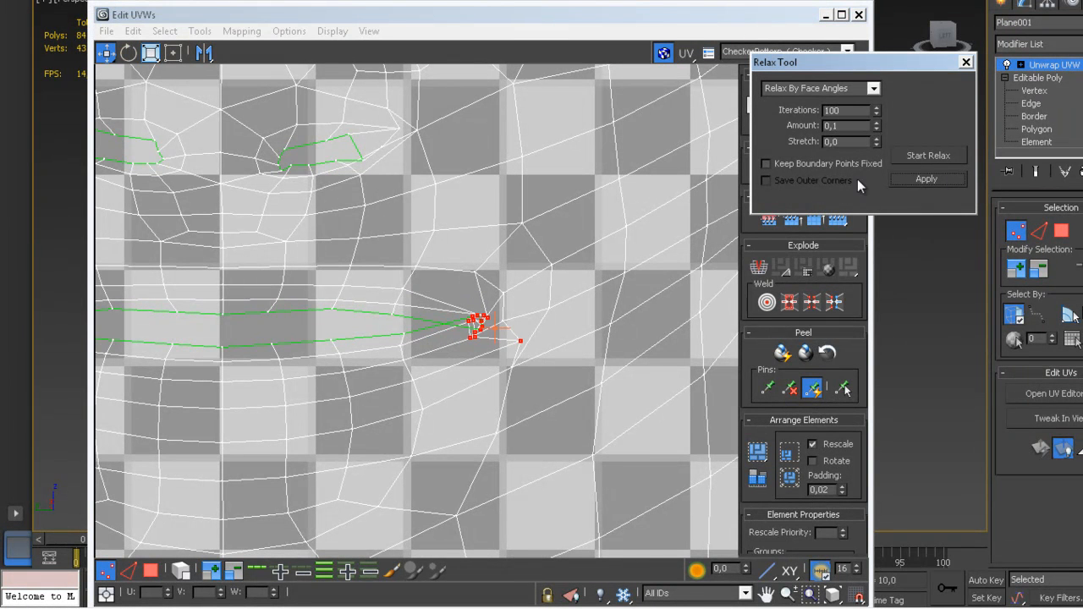
click(874, 88)
click(838, 114)
click(924, 178)
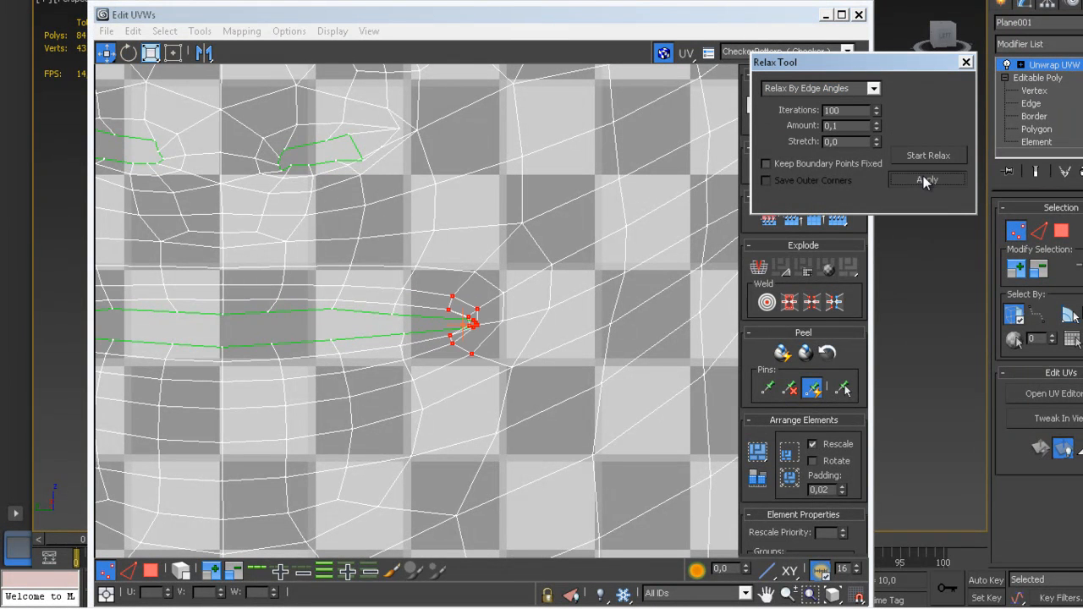
Step: Try to relax the vertices around the mouth's left-hand corner with Relax By Edge Angles, and undo the relax
middle_drag(485, 374, 622, 369)
middle_drag(350, 369, 503, 367)
drag(330, 340, 332, 341)
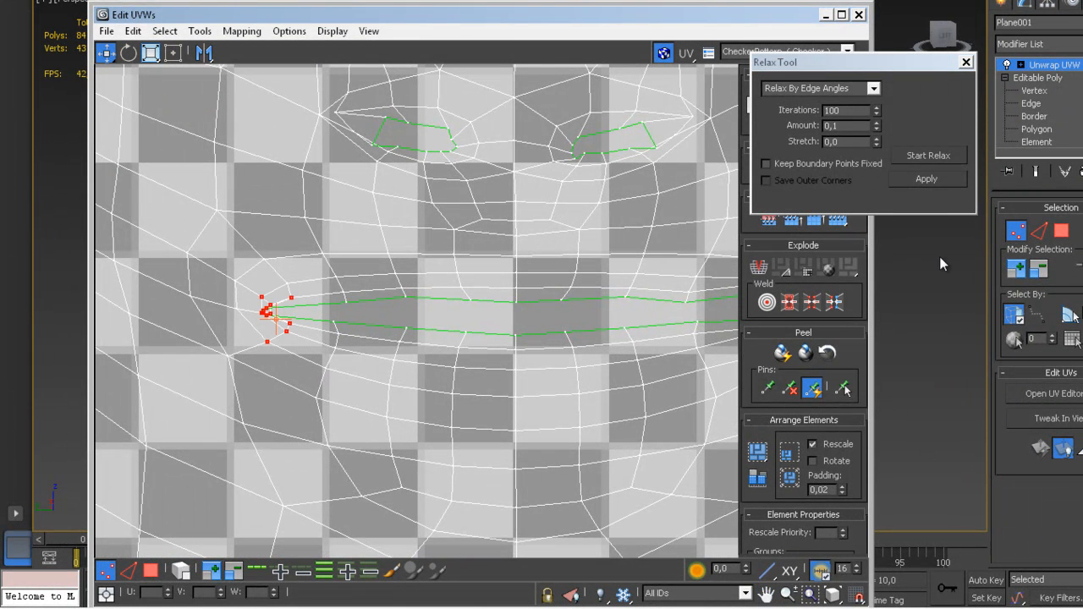
click(927, 178)
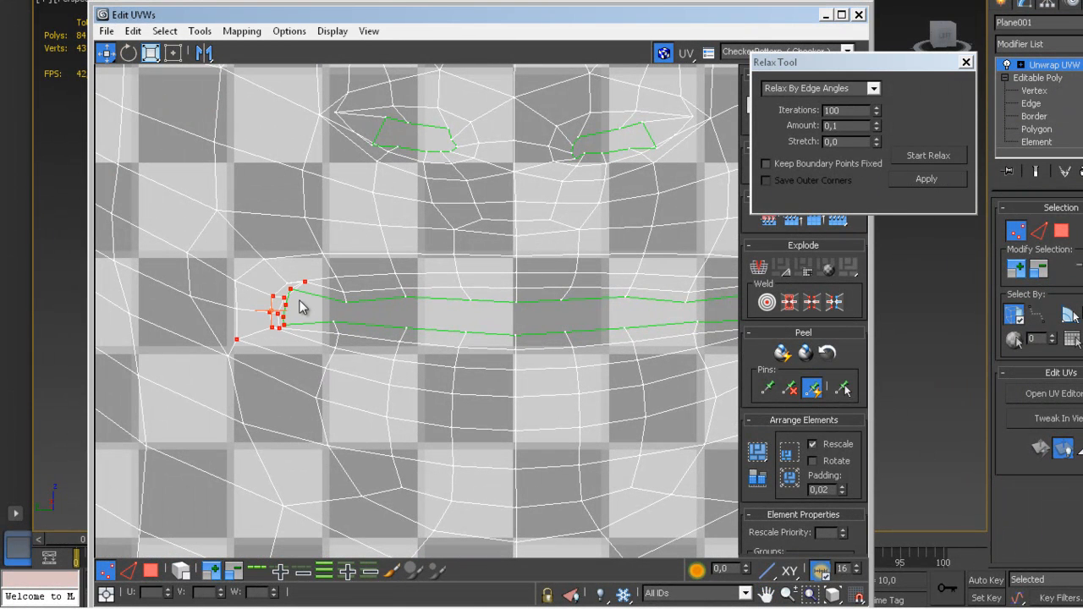
key(ctrl+z)
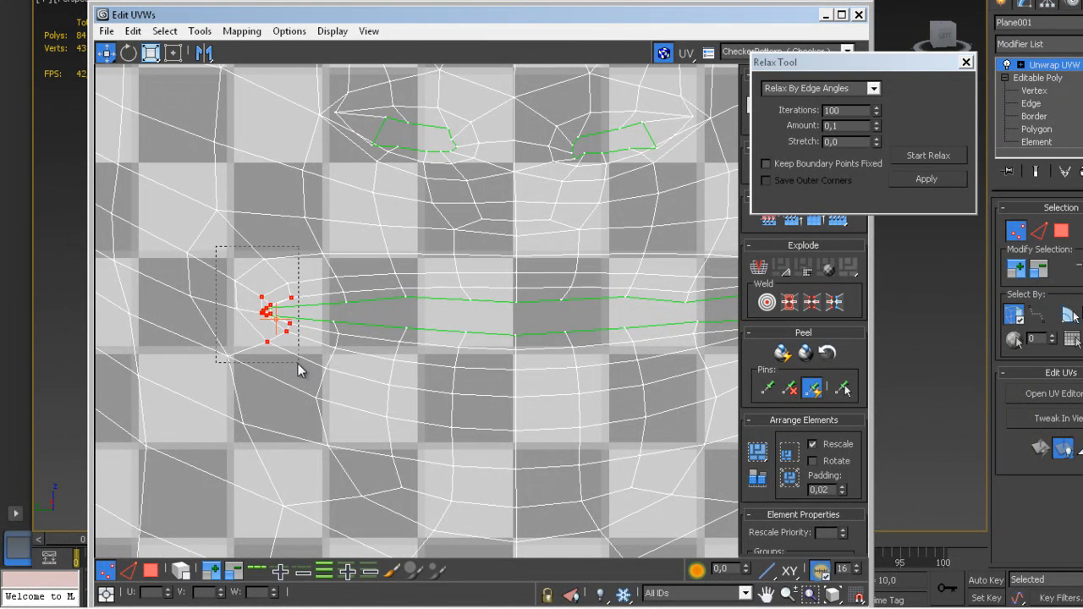
Step: Relax a wider group of vertices around the mouth's left-hand corner, first By Edge Angles and again By Face Angles
click(927, 179)
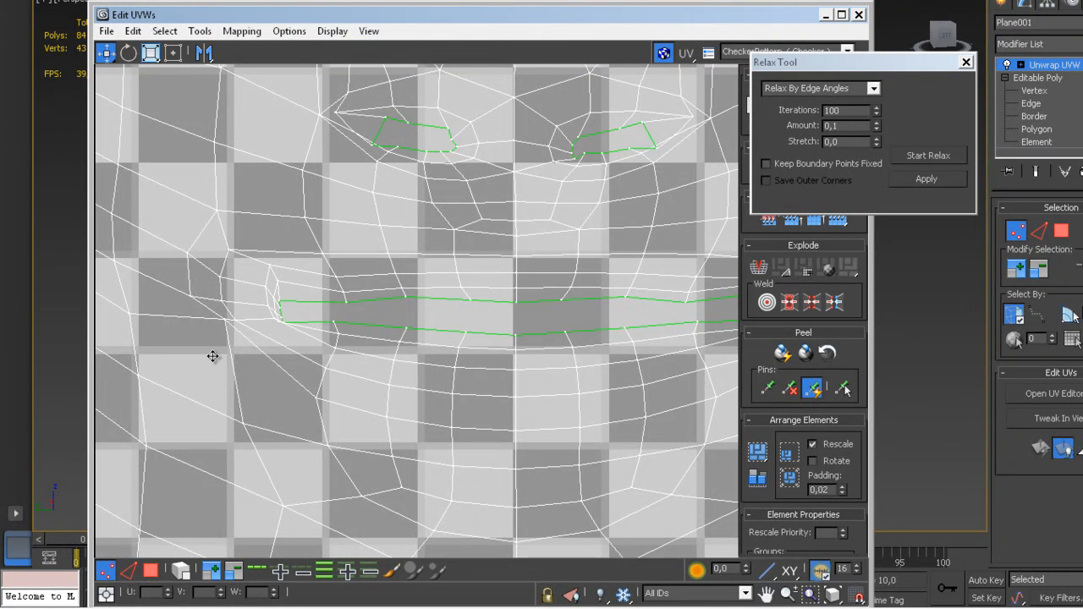
drag(224, 316, 215, 352)
drag(285, 339, 285, 337)
click(874, 88)
click(804, 108)
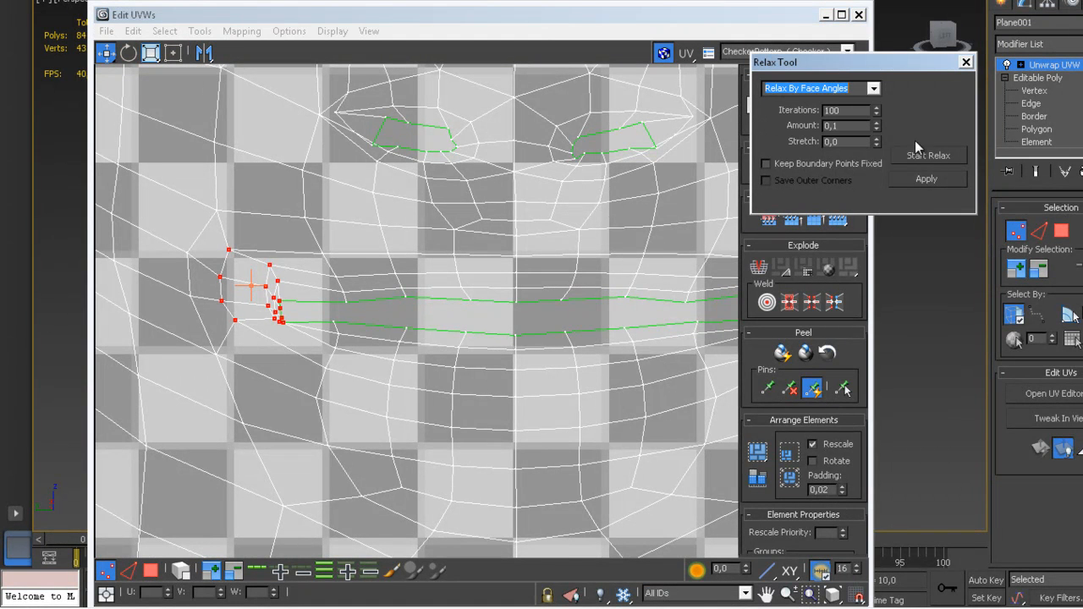
click(912, 174)
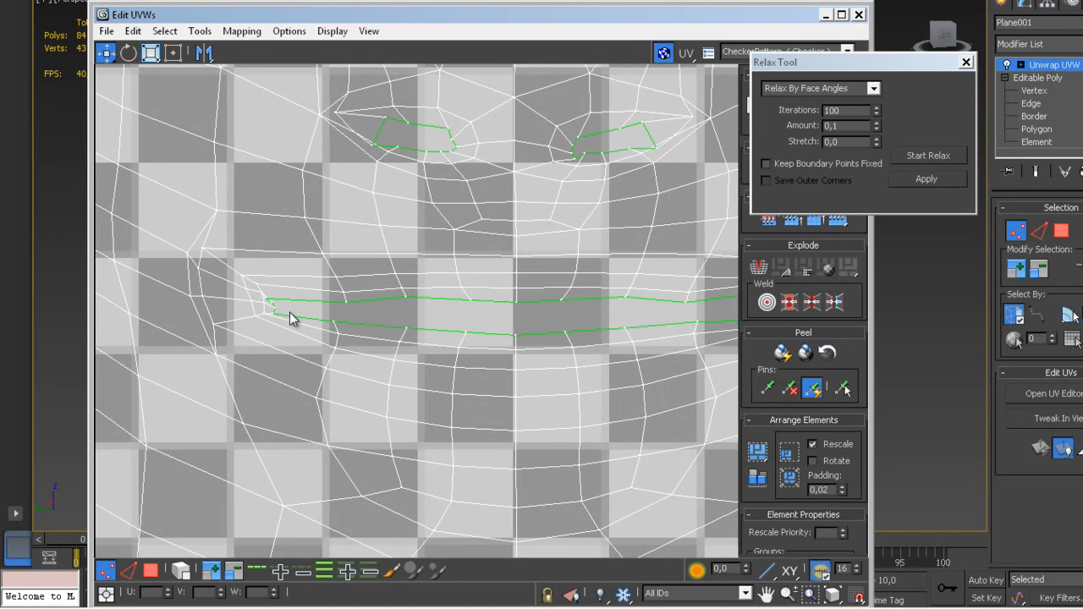
Step: Select only the innermost vertices at the mouth's left-hand corner and relax them repeatedly By Face Angles
scroll(289, 318, up, 2)
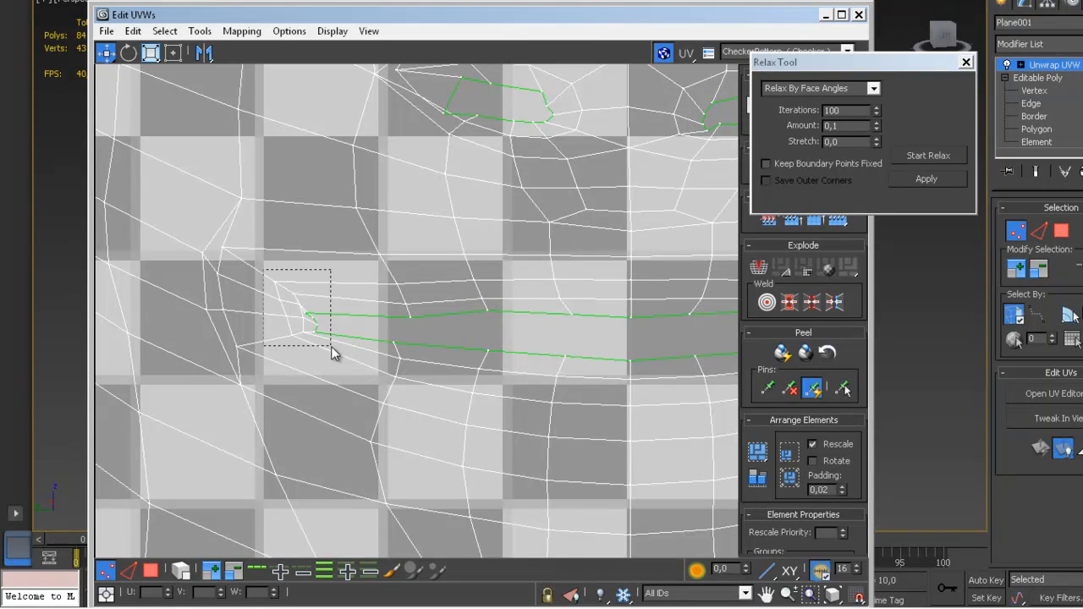
click(939, 182)
click(936, 183)
click(936, 182)
Step: Reposition the tangled vertices at the left end and lower edge of the right-hand eye opening to smooth its outline
scroll(440, 310, down, 3)
scroll(412, 313, down, 1)
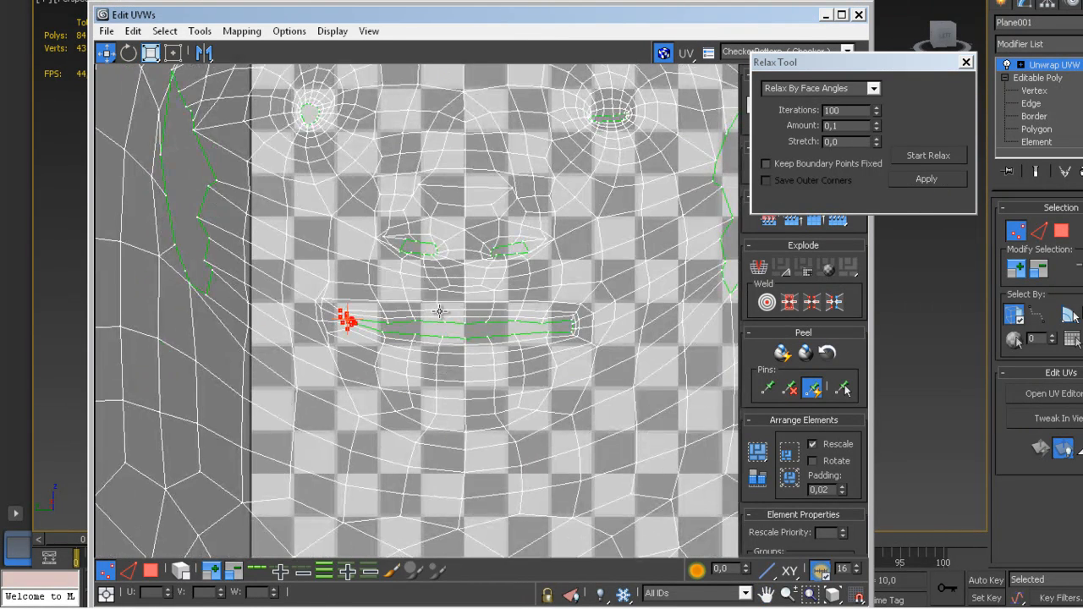
middle_drag(440, 311, 367, 359)
scroll(542, 260, up, 2)
middle_drag(551, 261, 516, 325)
scroll(483, 319, up, 4)
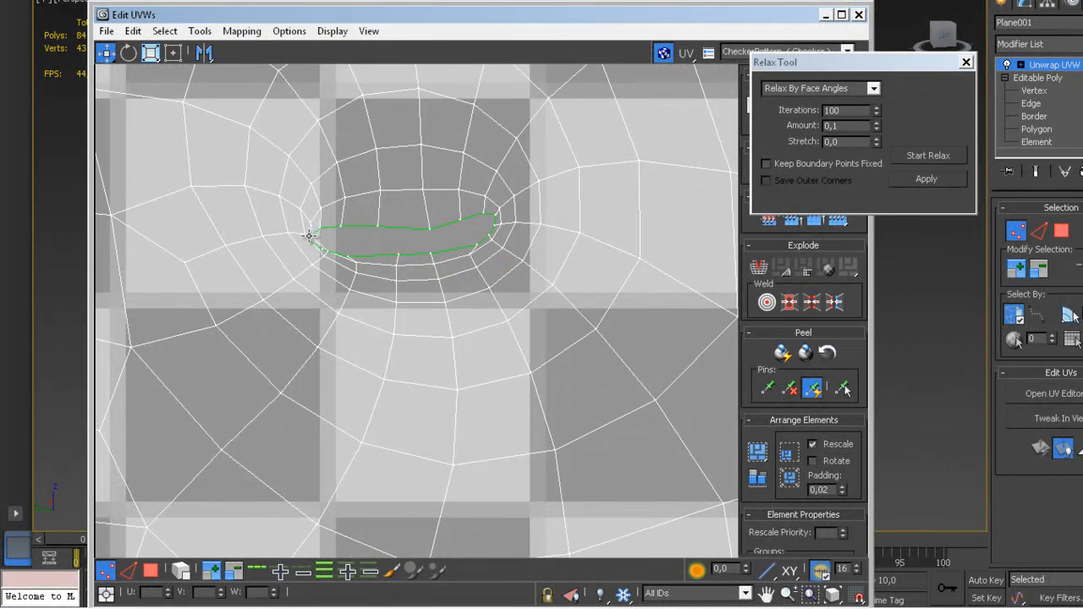
drag(312, 236, 326, 237)
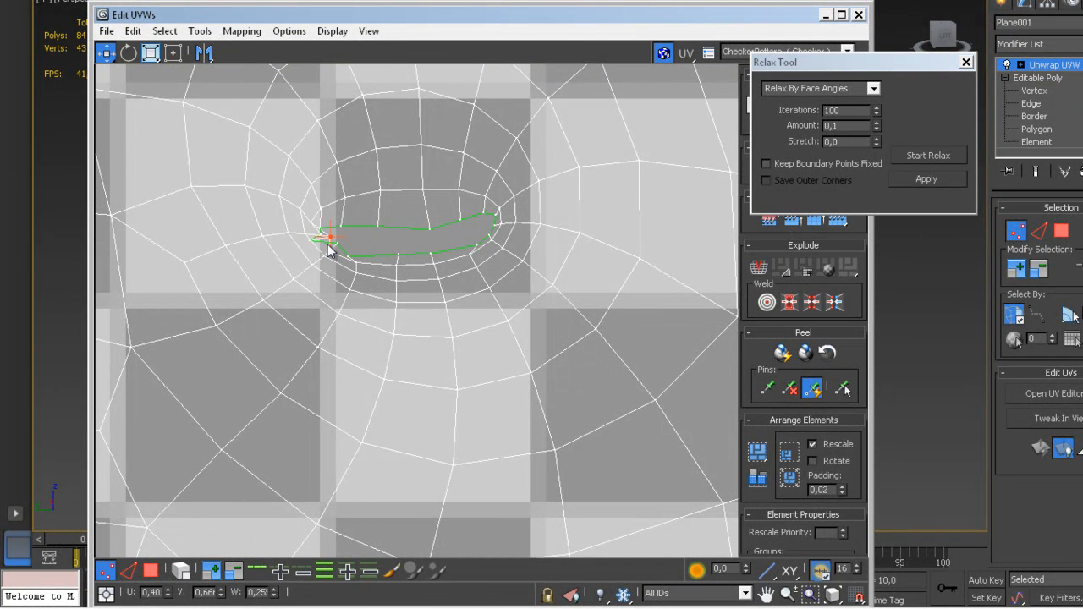
scroll(329, 265, up, 5)
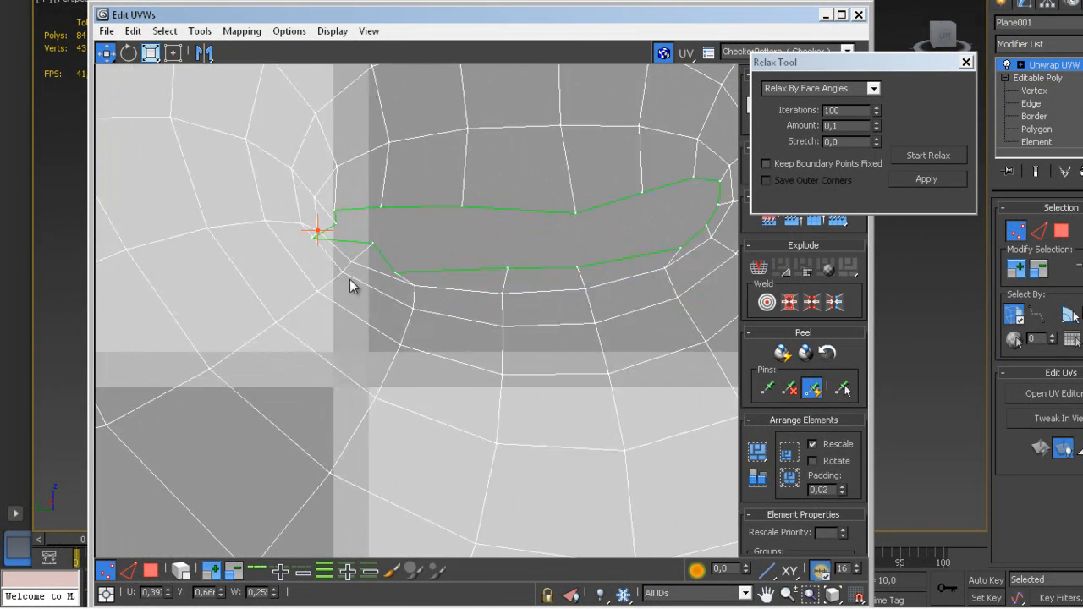
drag(316, 242, 360, 238)
drag(415, 281, 431, 264)
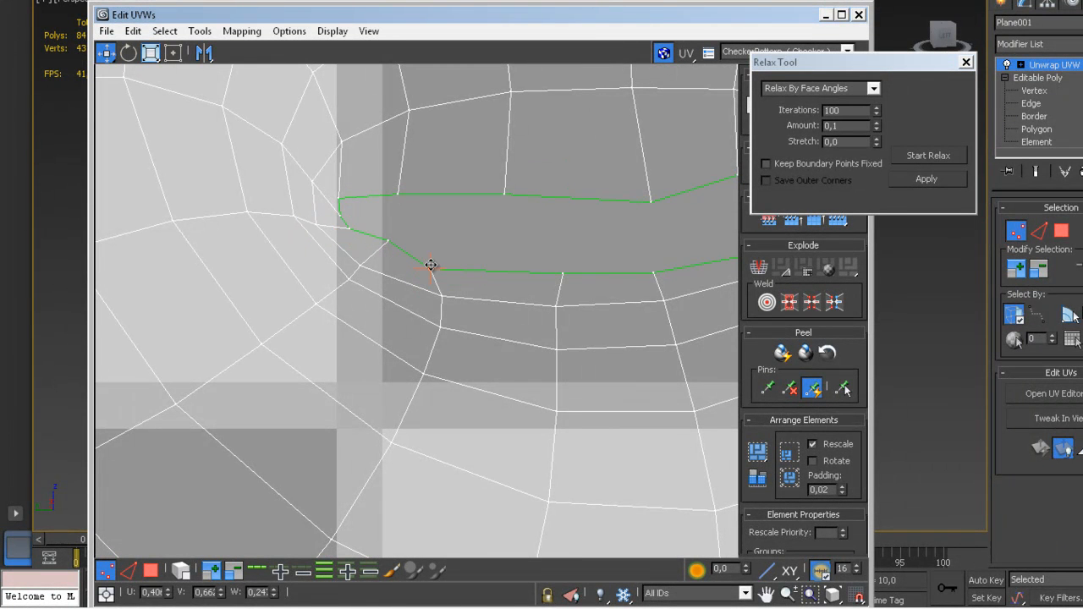
middle_drag(437, 265, 321, 303)
scroll(560, 292, down, 5)
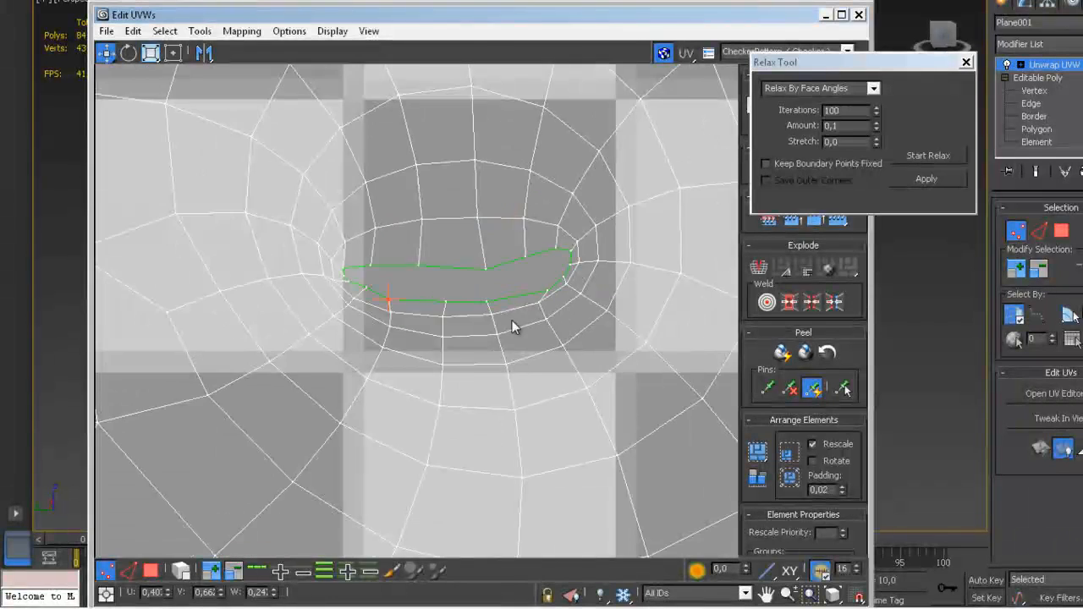
Step: Move the top and bottom vertices of the right-hand ear opening inward to round its outline
middle_drag(565, 305, 318, 209)
drag(480, 169, 473, 228)
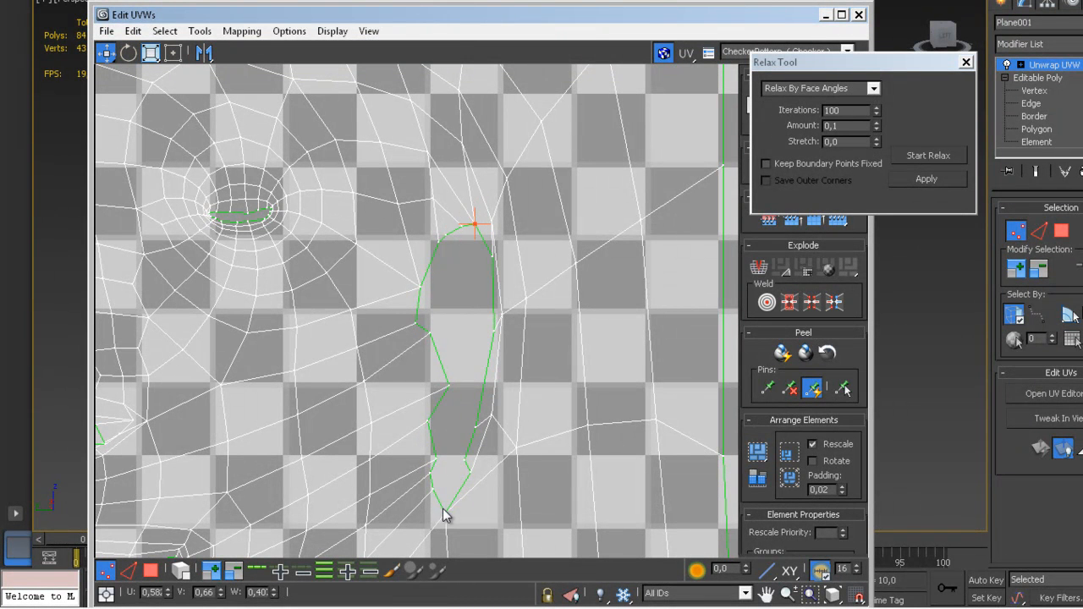
mouse_move(447, 511)
mouse_down()
mouse_move(449, 483)
mouse_move(453, 494)
mouse_up()
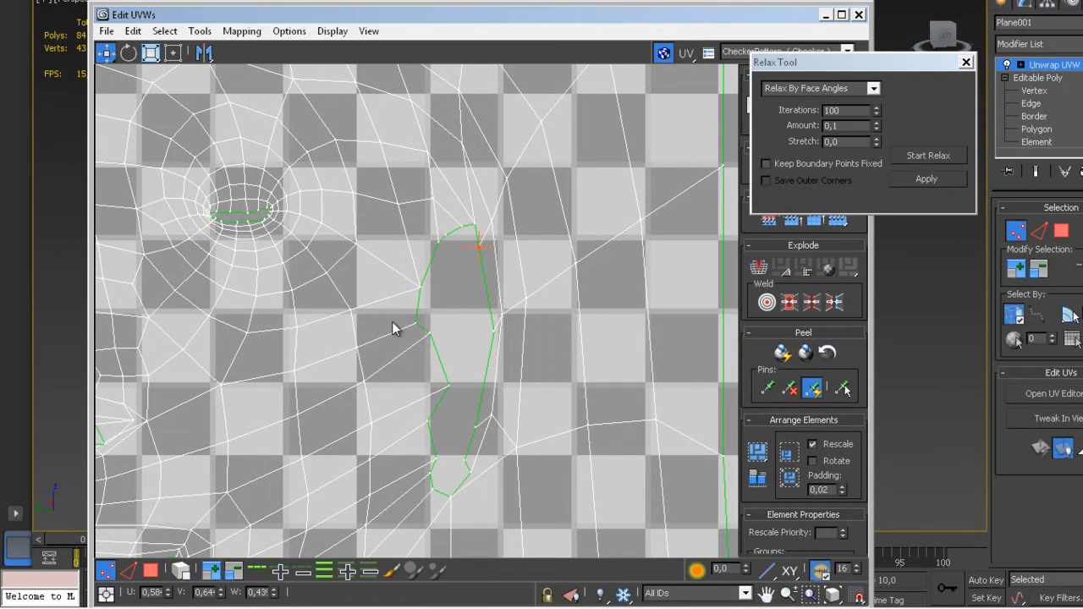
Step: Adjust the stray border vertices of both nostril openings to untangle their outlines
middle_drag(392, 321, 656, 322)
middle_drag(161, 322, 484, 304)
middle_drag(468, 368, 366, 296)
scroll(428, 363, up, 2)
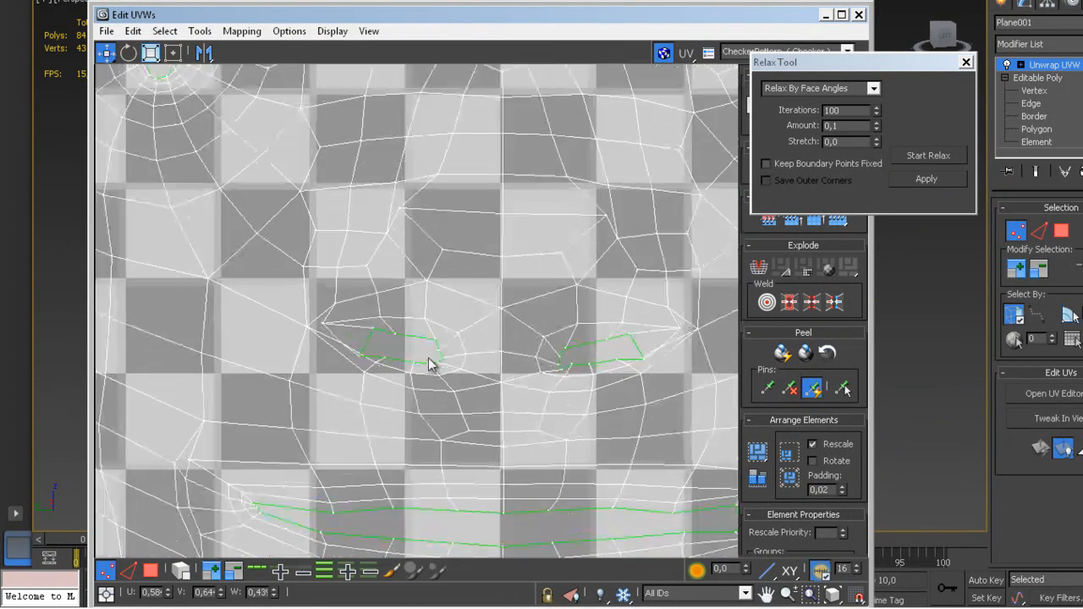
scroll(428, 363, up, 1)
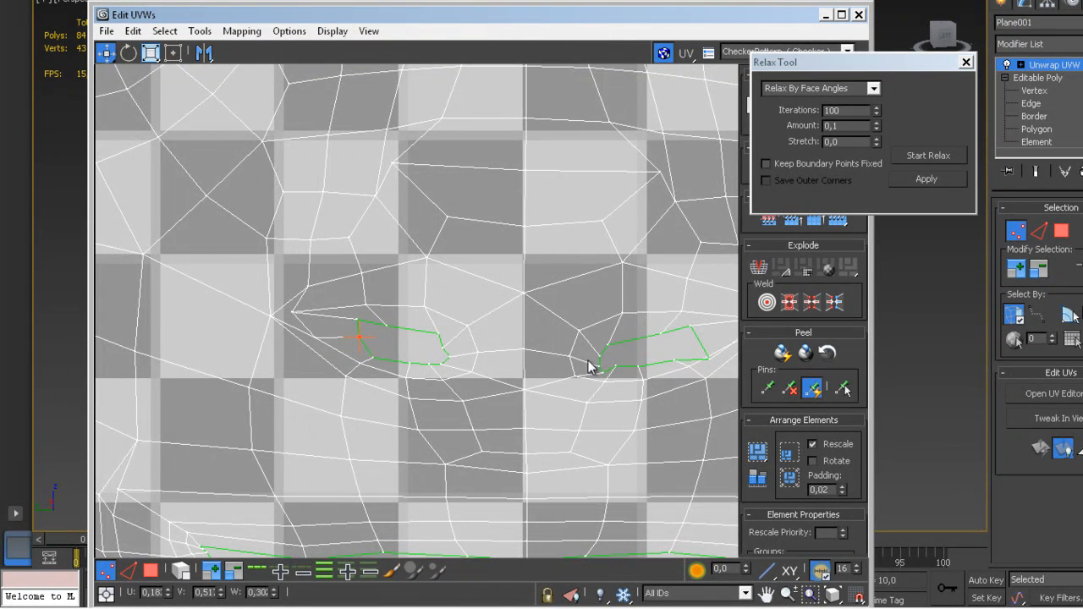
middle_drag(591, 366, 549, 362)
drag(586, 359, 570, 341)
Step: Reposition the lower and left-side border vertices of the left-hand eye opening to smooth its outline
middle_drag(334, 295, 504, 470)
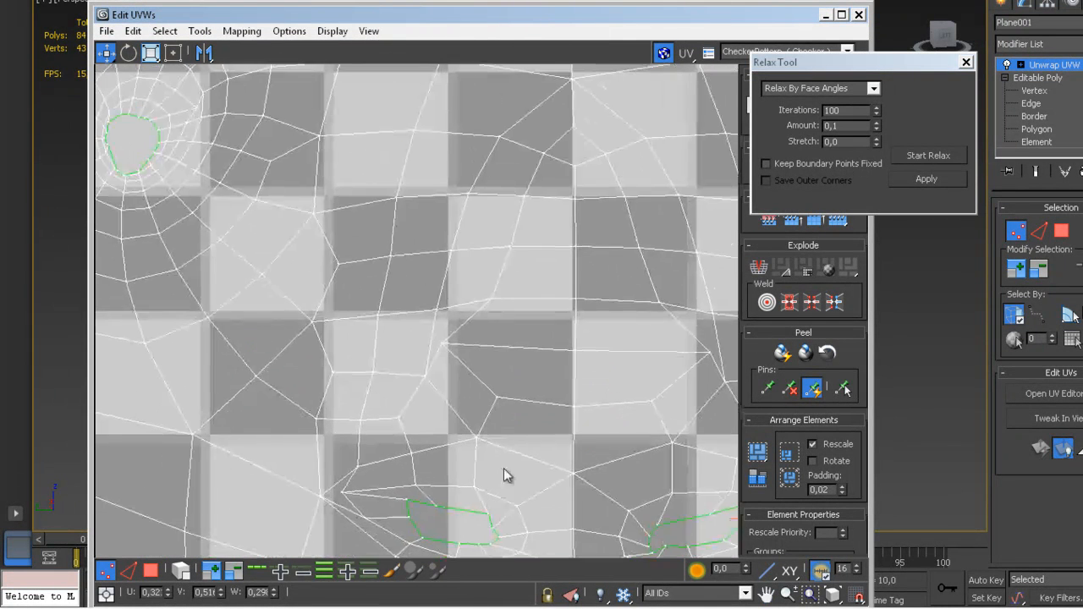
middle_drag(346, 244, 414, 394)
scroll(276, 346, up, 2)
scroll(275, 345, up, 3)
middle_drag(249, 333, 437, 375)
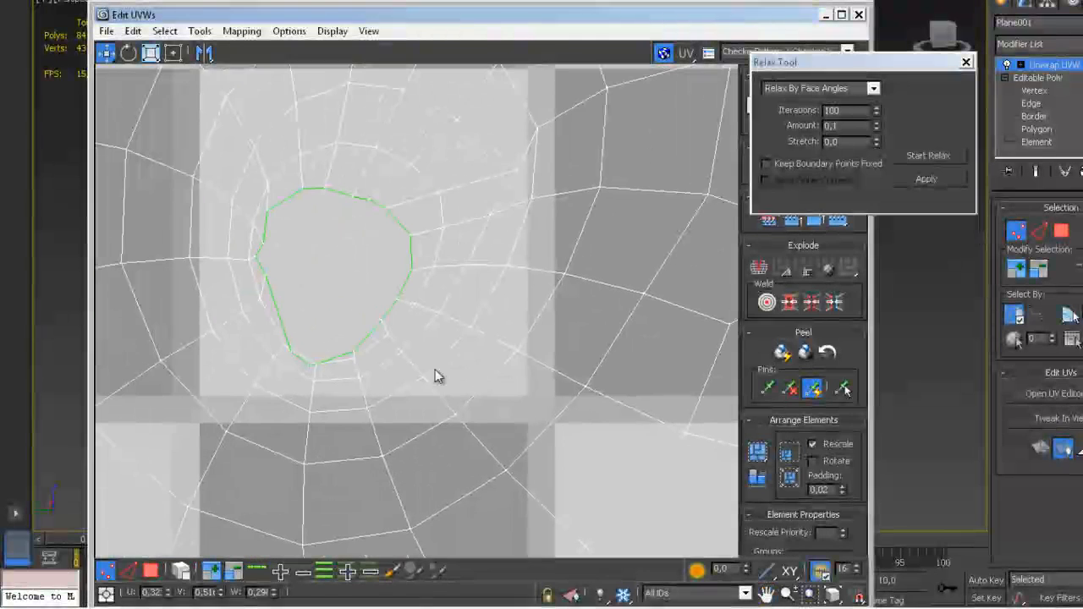
drag(320, 340, 295, 331)
drag(258, 262, 264, 254)
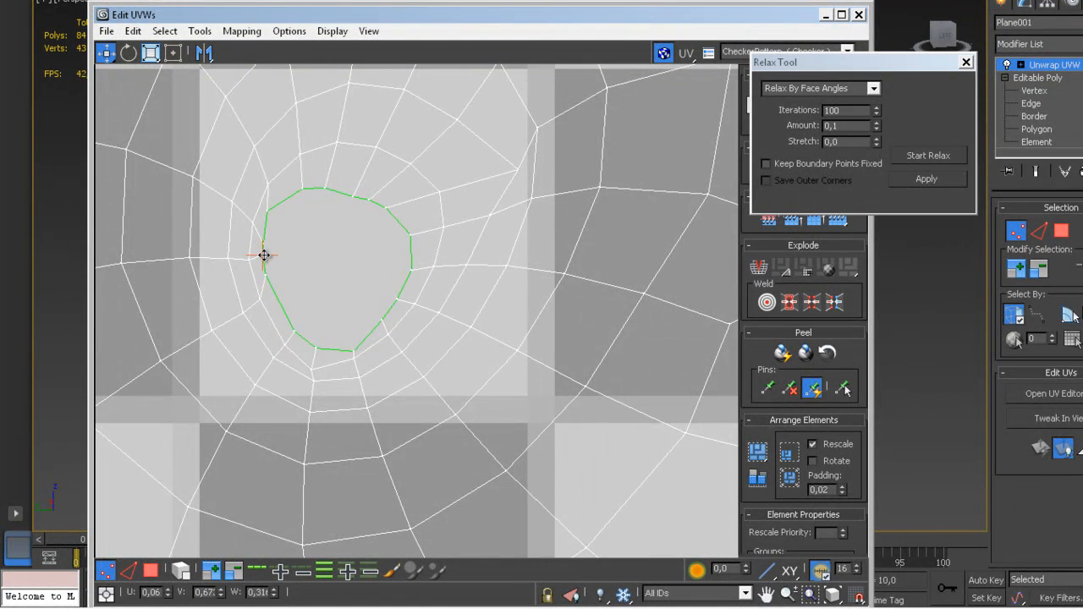
Step: Select all the chin and neck vertices in the lower part of the head shell and relax them By Face Angles
scroll(394, 278, down, 6)
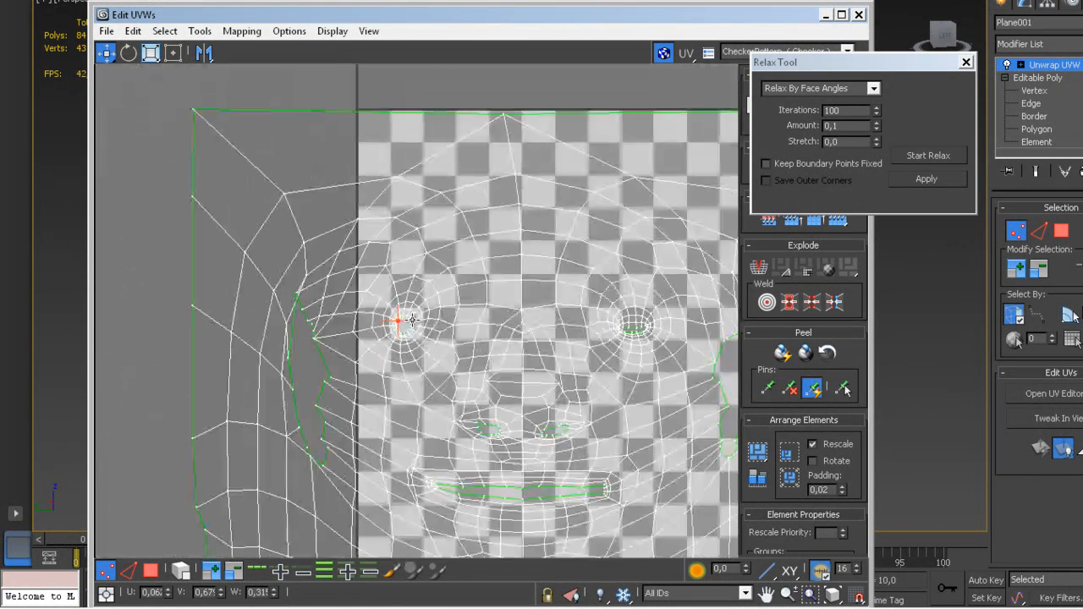
scroll(508, 380, up, 3)
drag(226, 309, 611, 443)
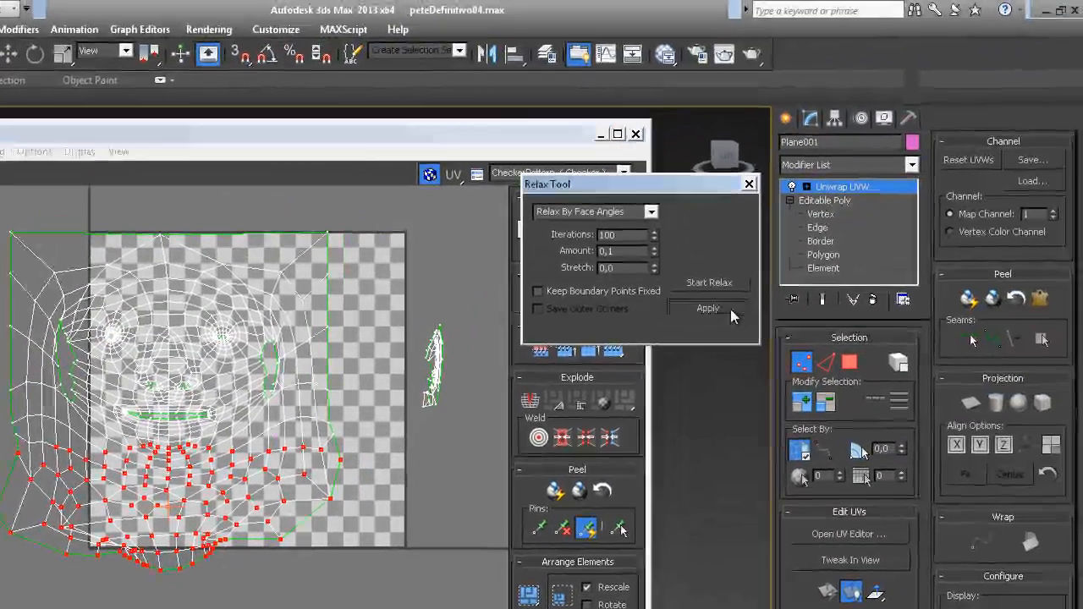
click(708, 307)
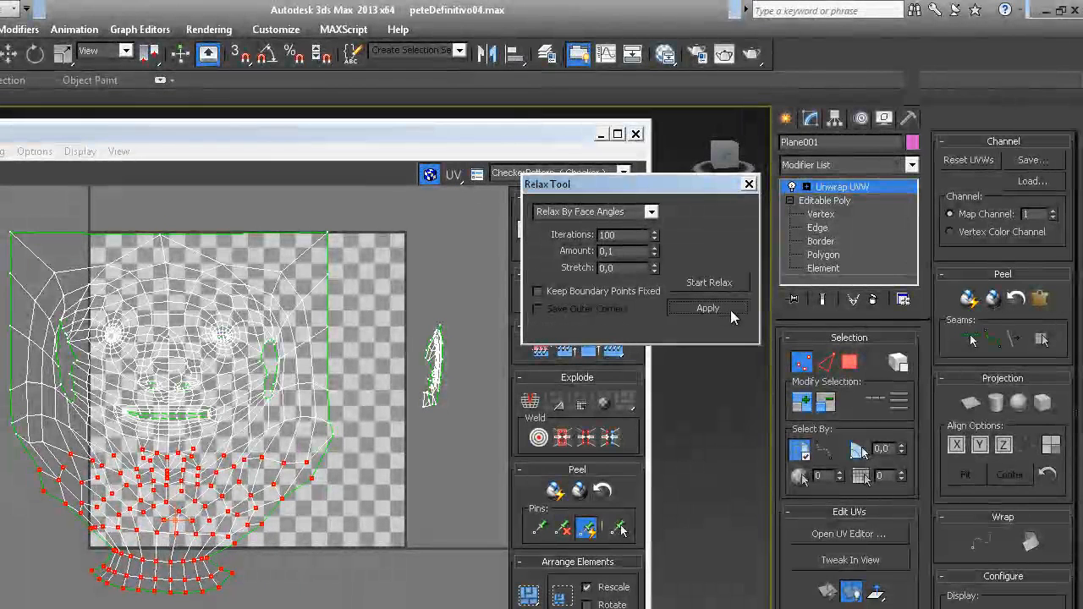
Step: Relax the vertices along the top of the head, and those at the shell's upper-left corner, By Face Angles
drag(388, 275, 390, 277)
click(690, 310)
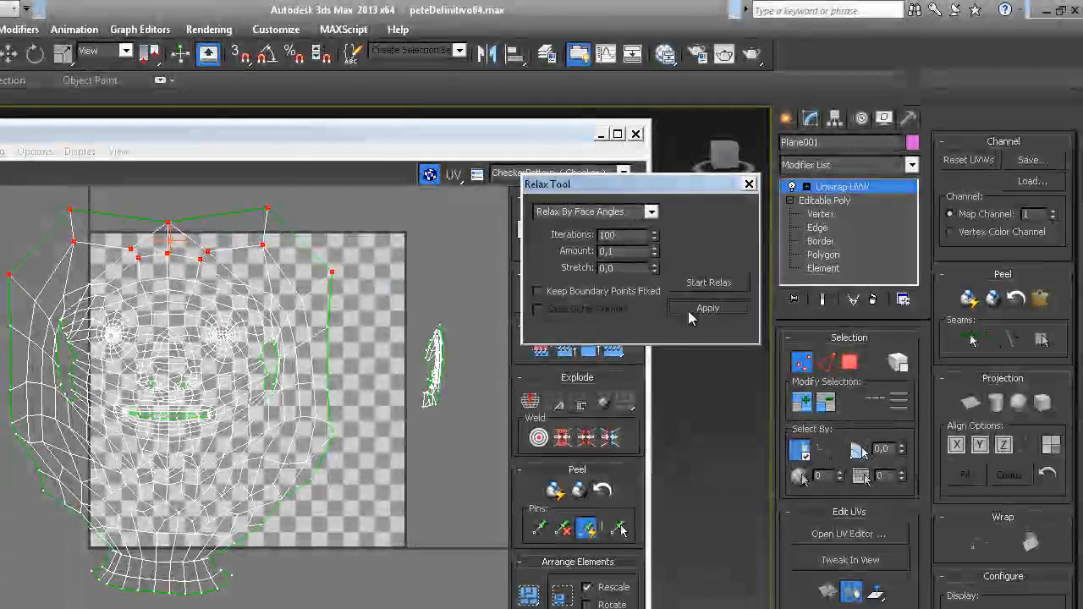
drag(2, 193, 96, 316)
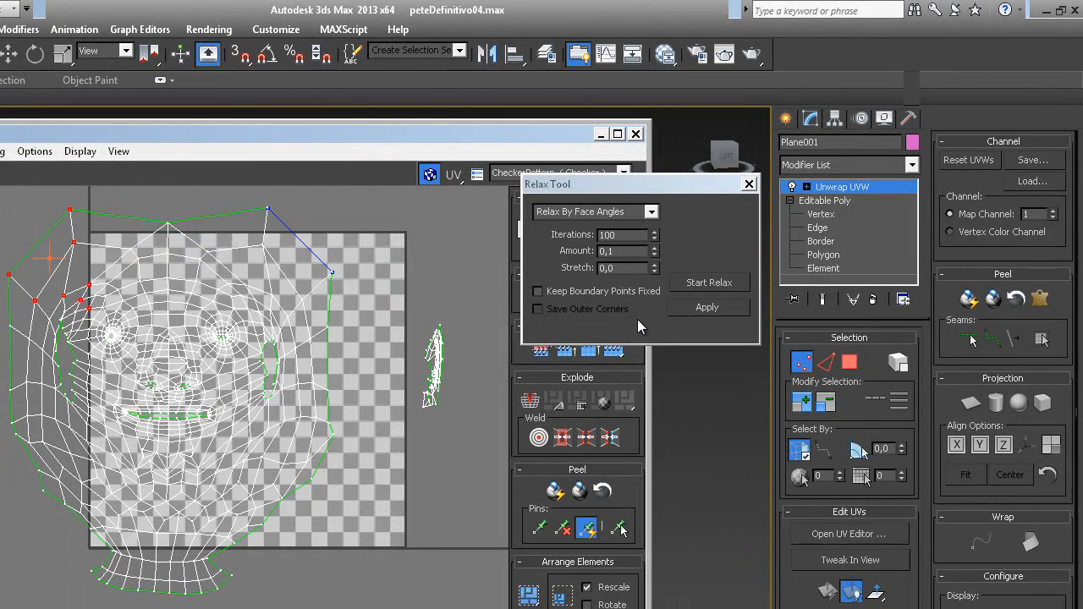
click(713, 310)
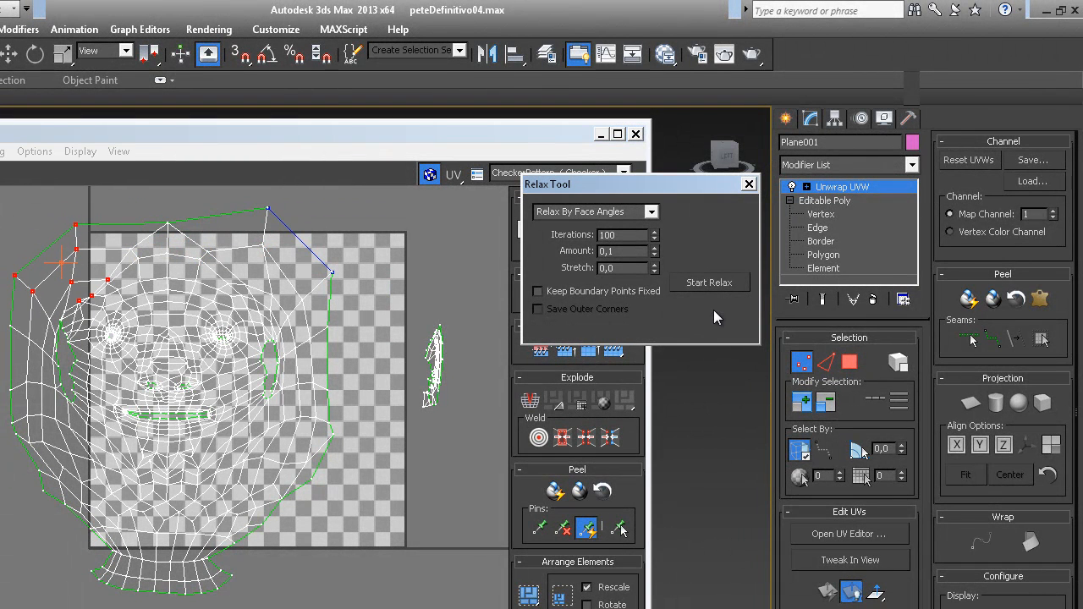
Step: Relax the shell's upper-left corner vertices with Relax By Edge Angles and move them slightly upward
click(651, 211)
click(637, 232)
click(683, 307)
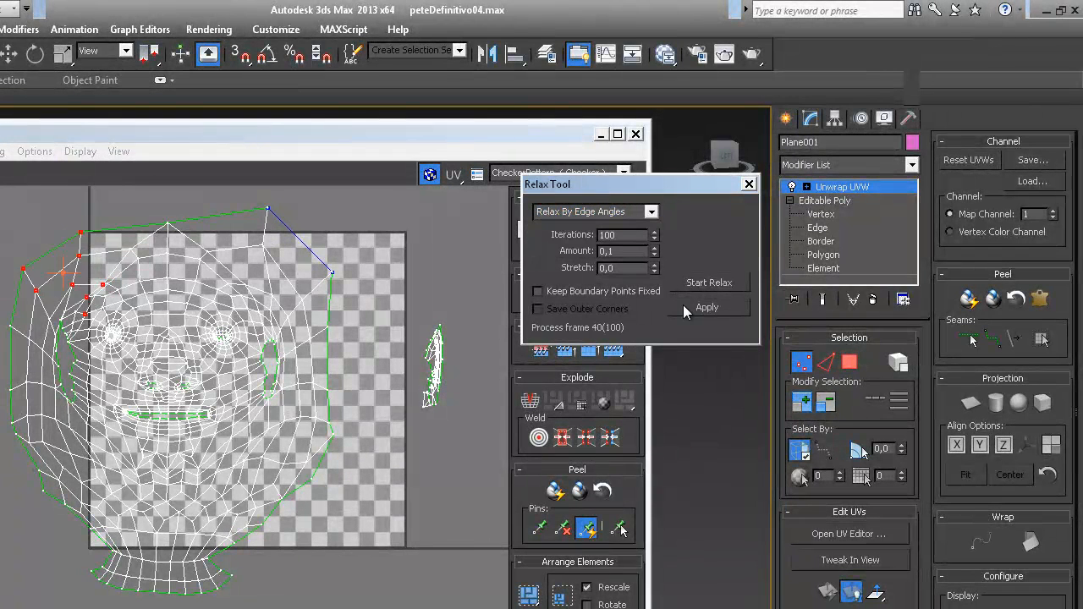
drag(91, 271, 89, 253)
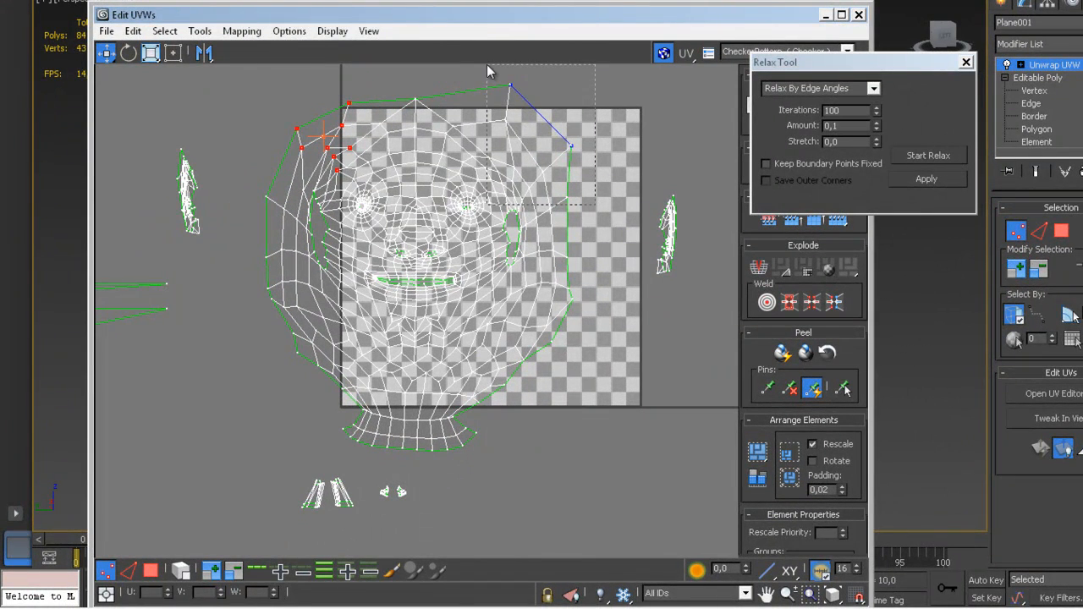
Step: Select the vertices at the head shell's upper-right corner, relax them By Edge Angles and clear the selection
drag(486, 64, 487, 66)
click(926, 178)
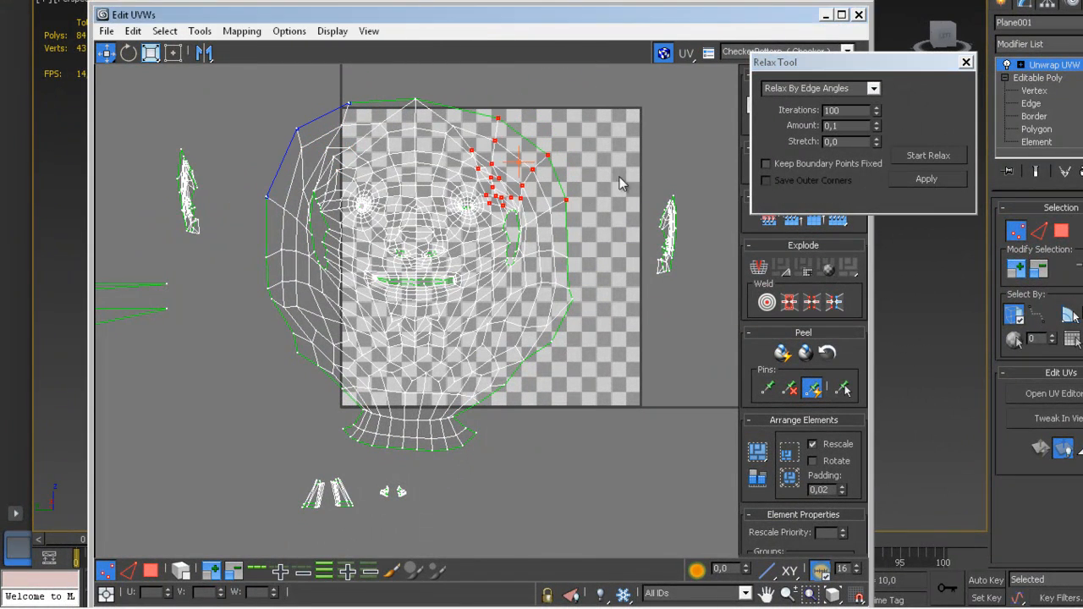
click(566, 253)
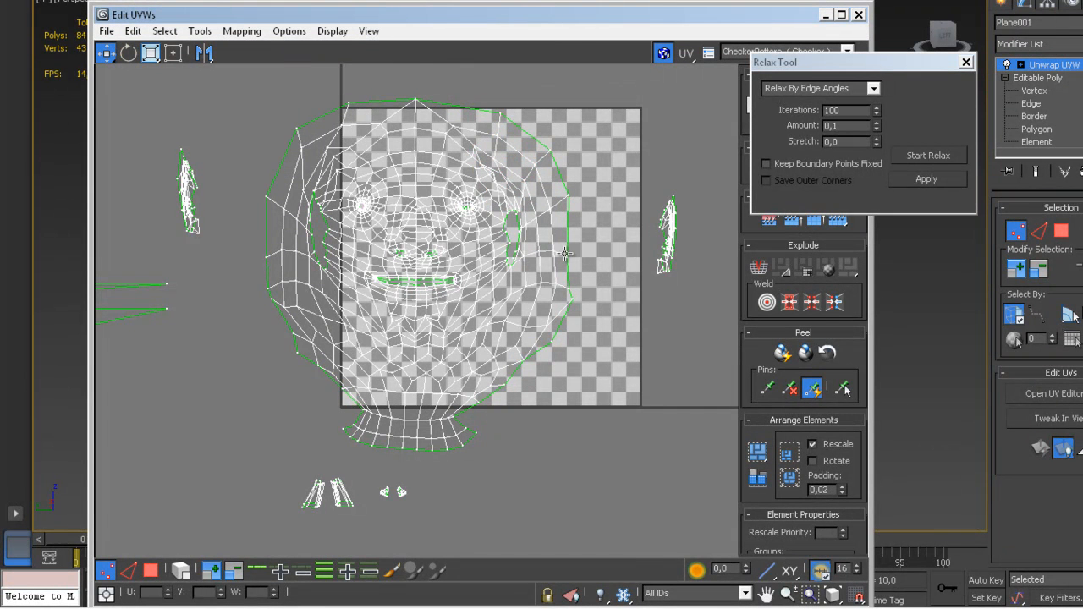
Step: Relax the chin and neck vertices twice By Edge Angles, move them slightly downward and clear the selection
middle_drag(501, 375, 505, 338)
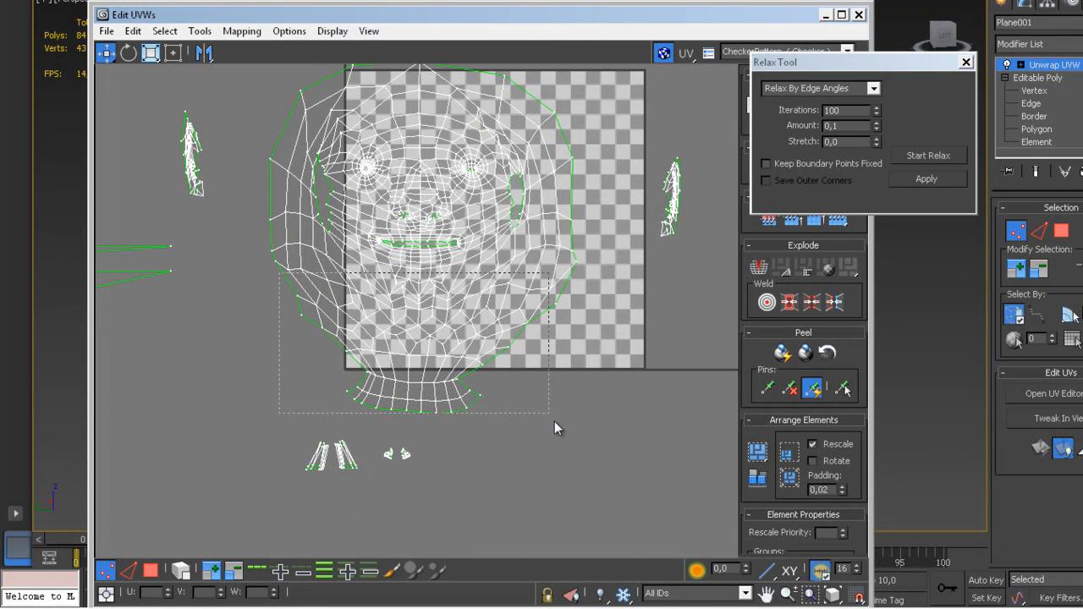
drag(625, 435, 625, 433)
click(926, 180)
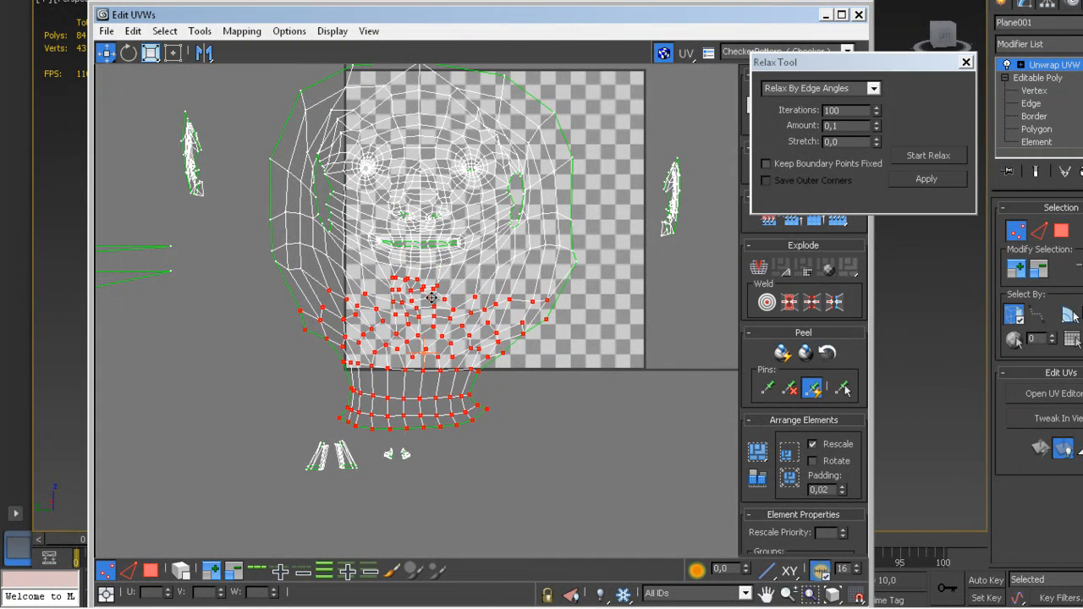
click(933, 179)
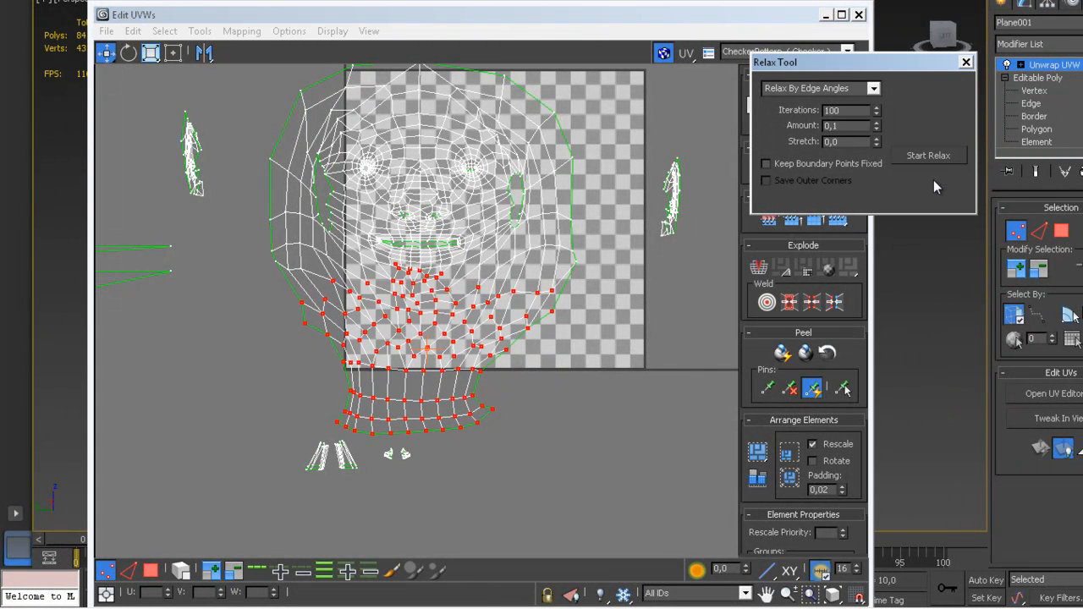
mouse_move(430, 288)
mouse_down()
mouse_move(421, 330)
mouse_move(431, 301)
mouse_up()
click(561, 309)
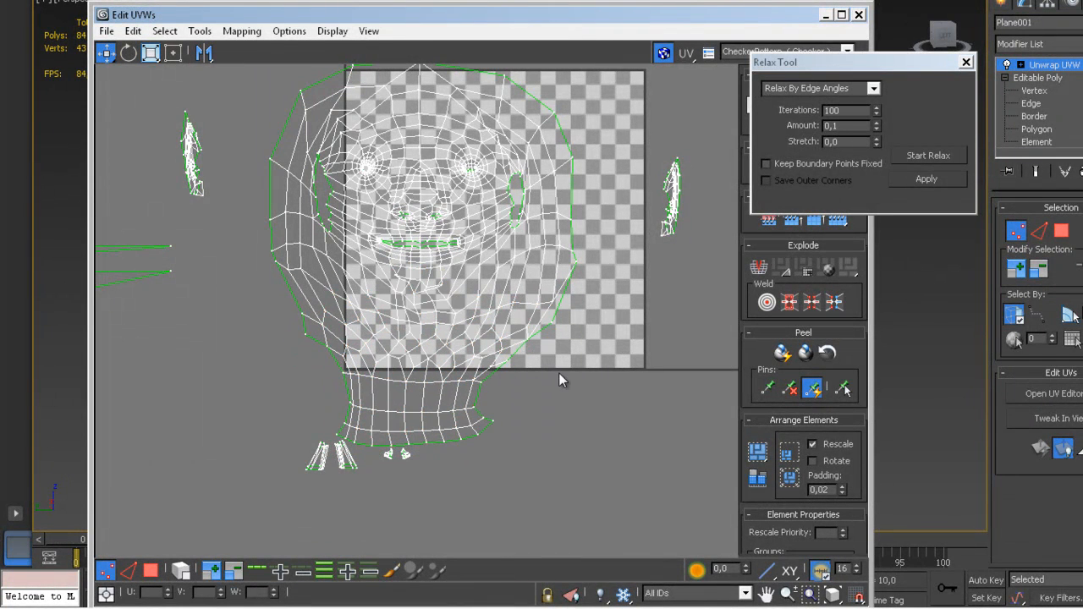
scroll(399, 370, up, 3)
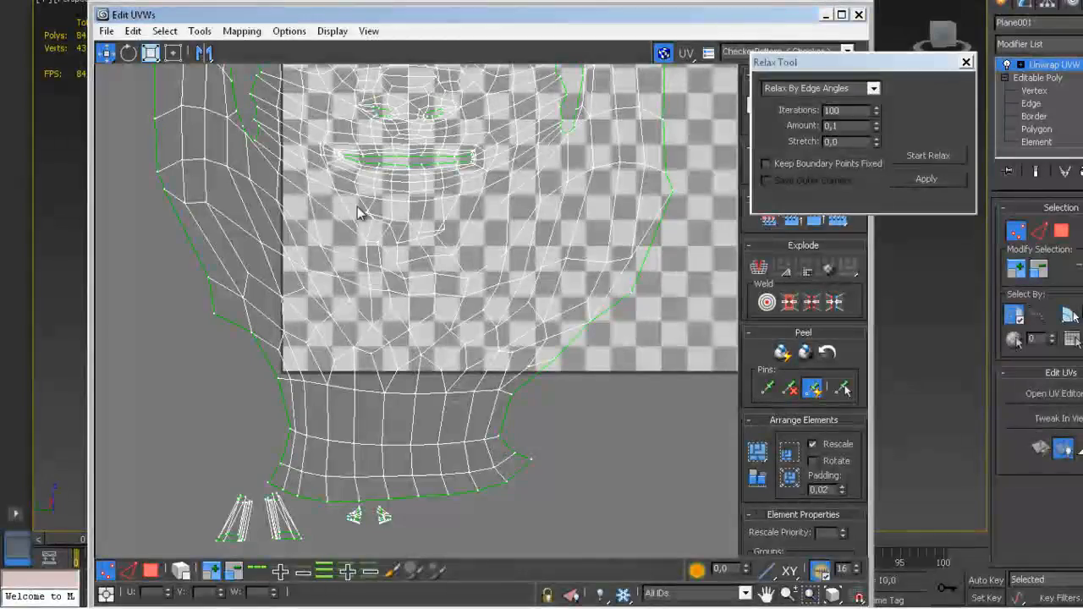
Step: Relax the chin vertices below the mouth By Edge Angles and By Face Angles, and the vertices along the lower-left jaw By Face Angles
drag(357, 203, 456, 246)
click(948, 180)
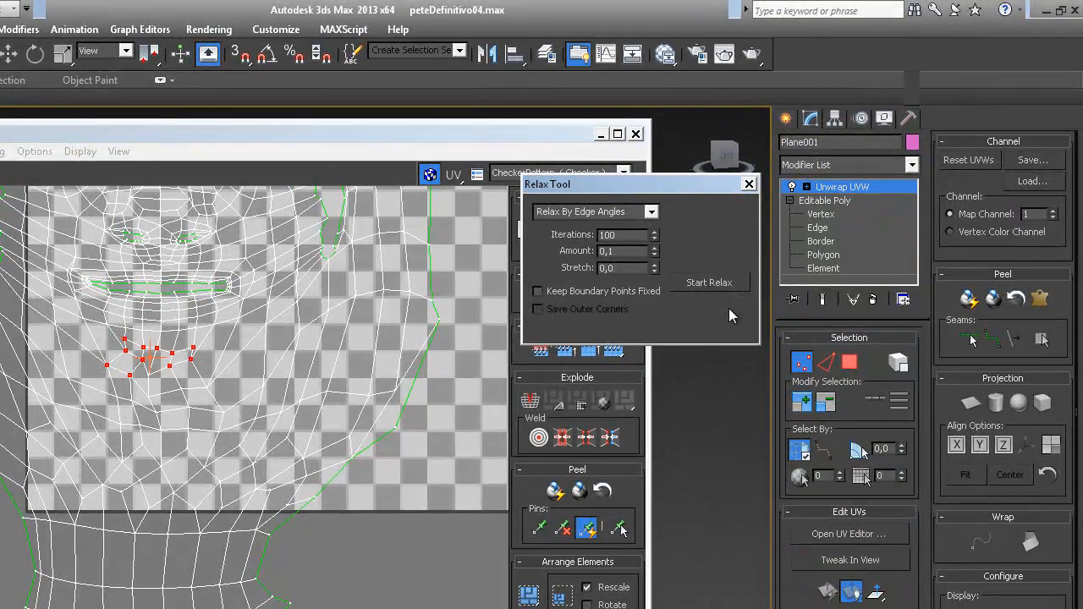
click(650, 212)
click(593, 223)
click(688, 306)
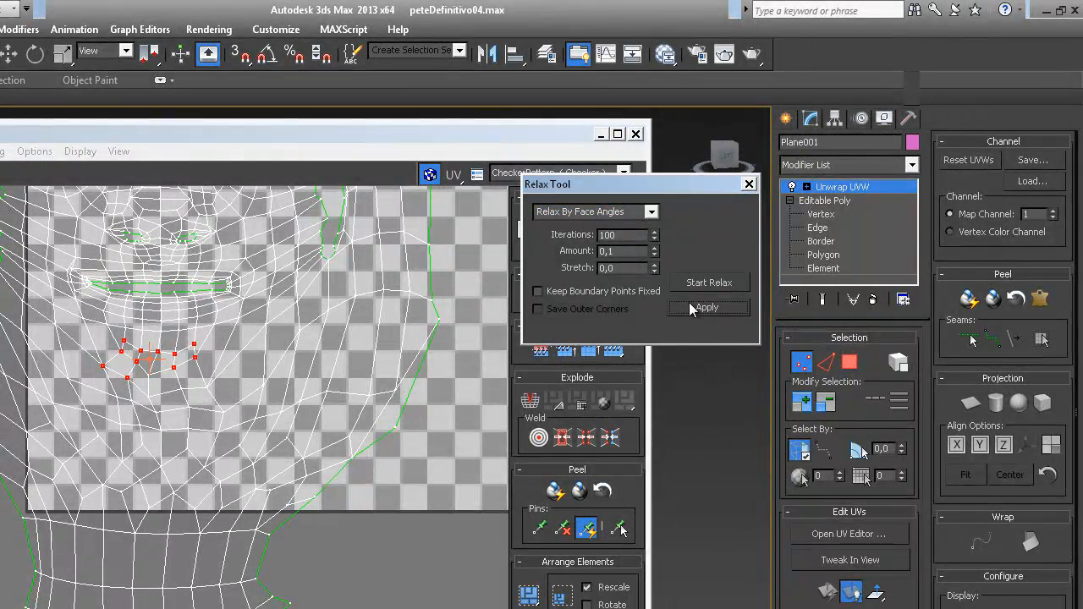
middle_drag(309, 441, 281, 398)
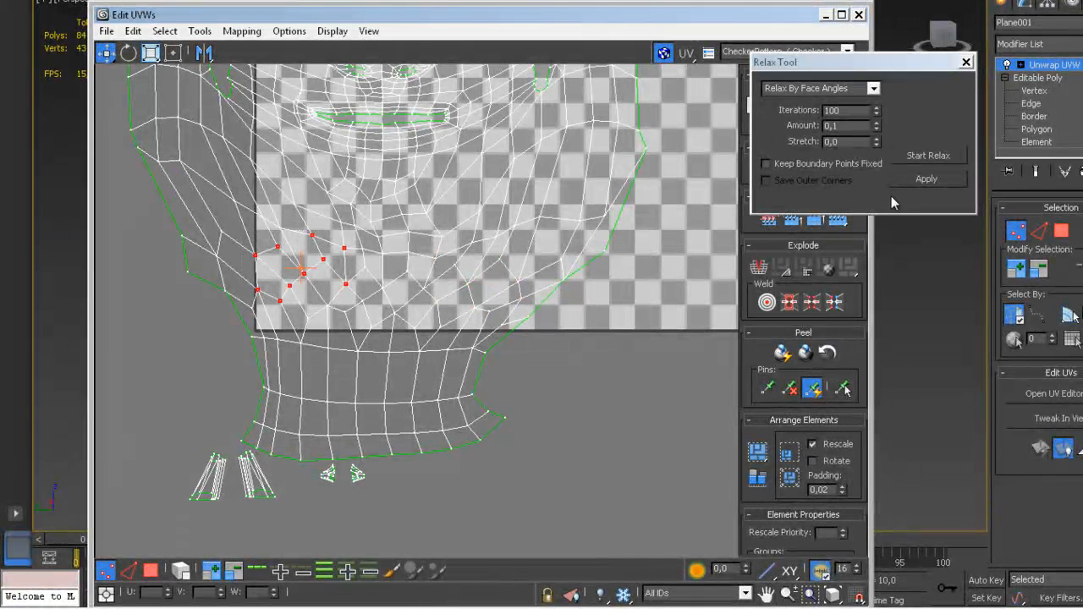
click(922, 180)
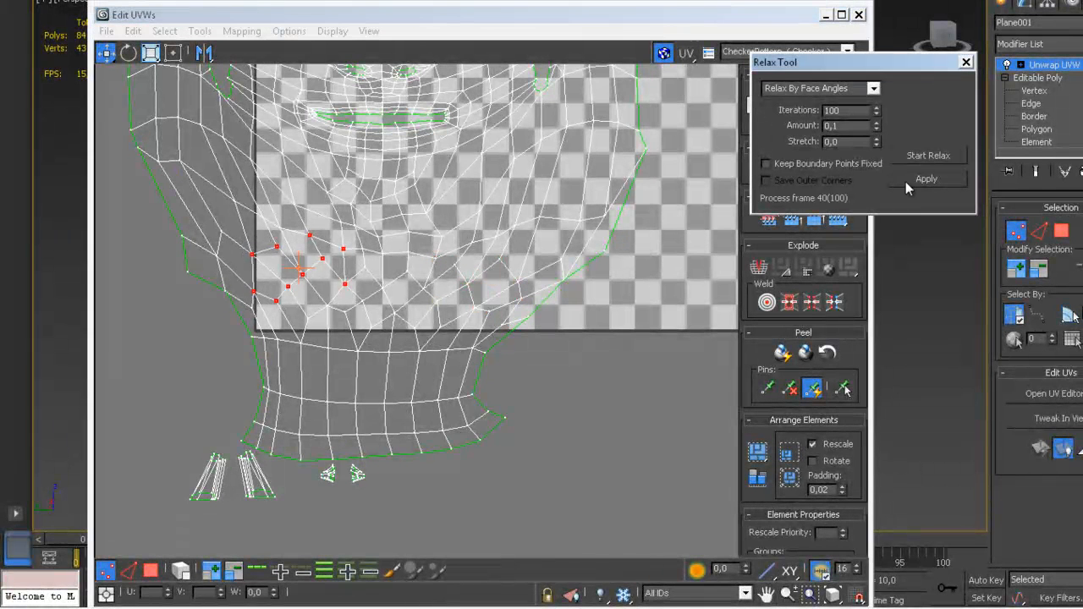
Step: Try to relax the temple vertices above the left eye By Face Angles and By Edge Angles
middle_drag(381, 216, 372, 340)
middle_drag(364, 298, 321, 386)
middle_drag(301, 345, 276, 434)
middle_drag(135, 216, 227, 212)
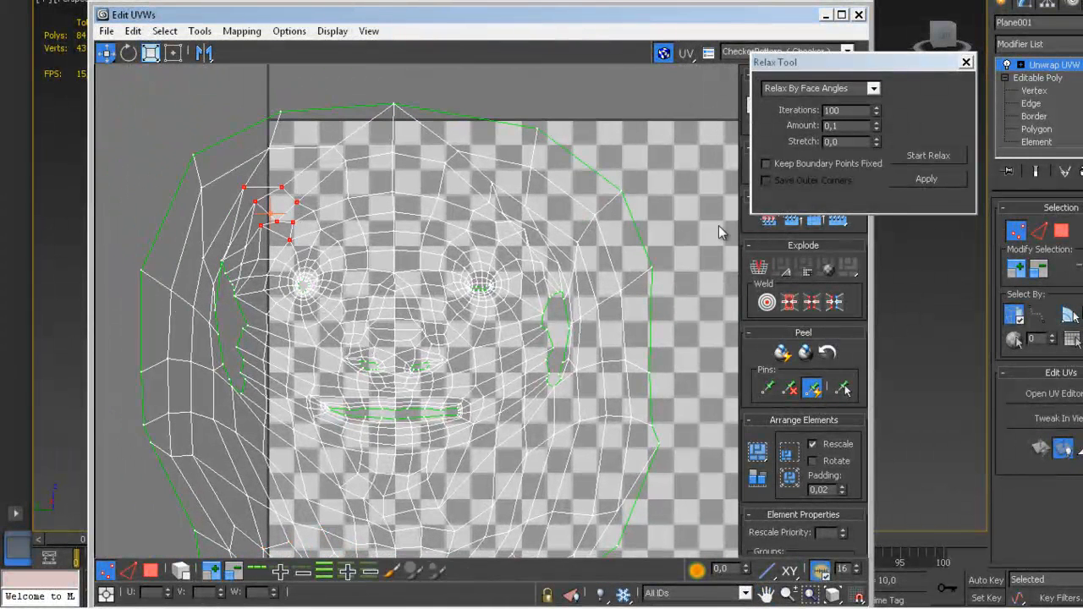
click(939, 177)
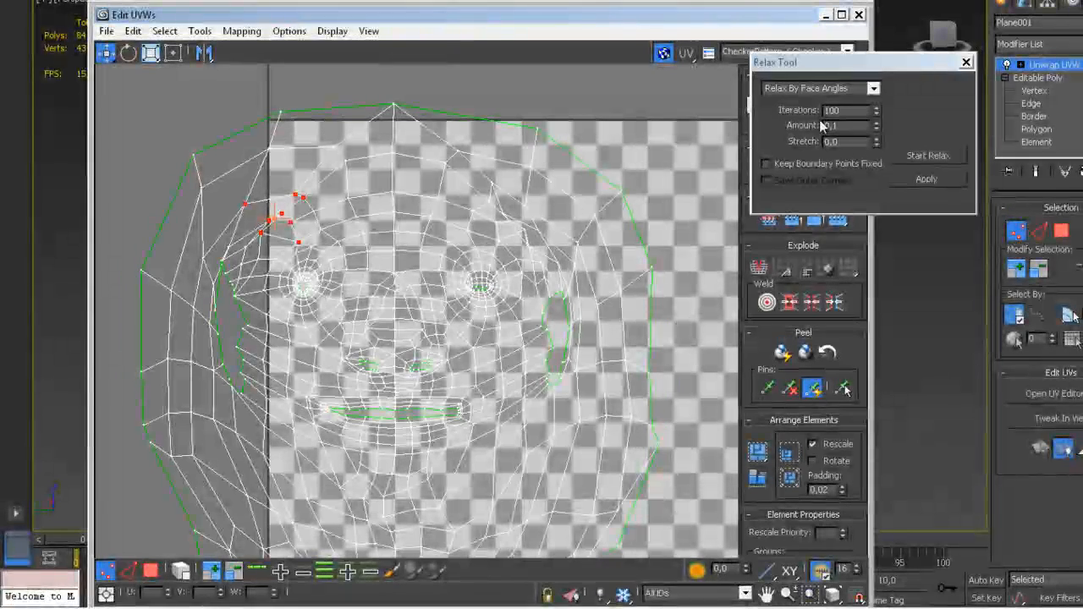
click(873, 90)
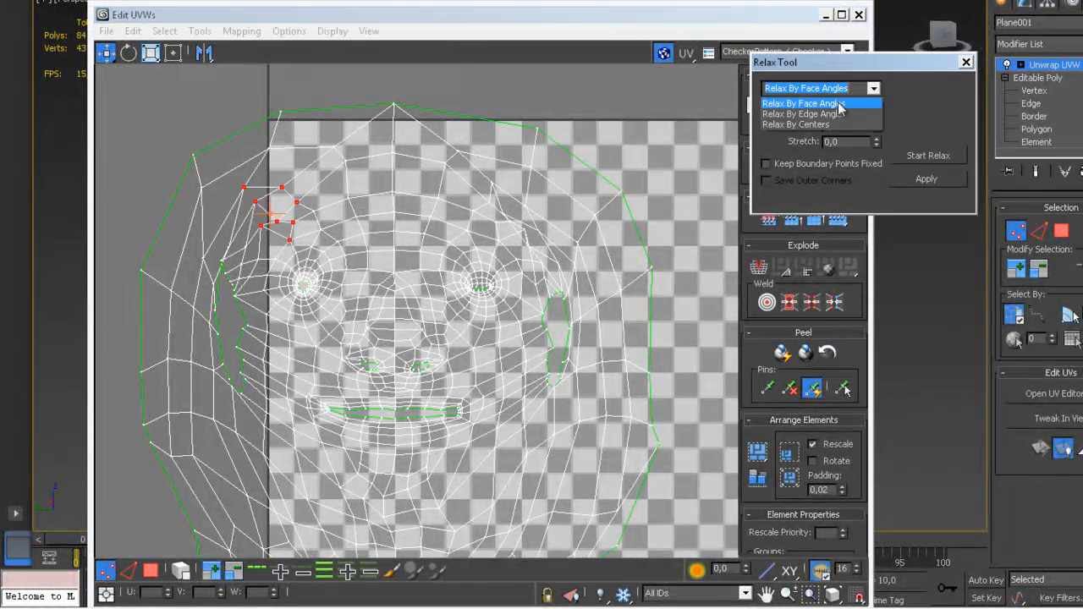
click(916, 179)
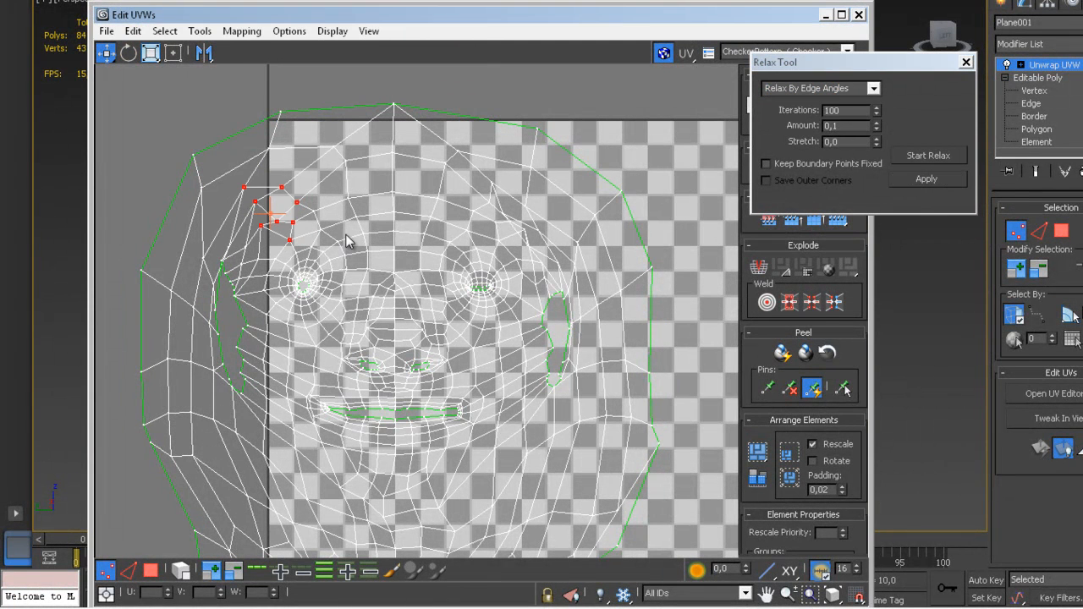
Step: Examine the head shell's UVs from the neck up to the eyes and forehead for remaining distortion
scroll(347, 241, down, 5)
scroll(318, 216, up, 2)
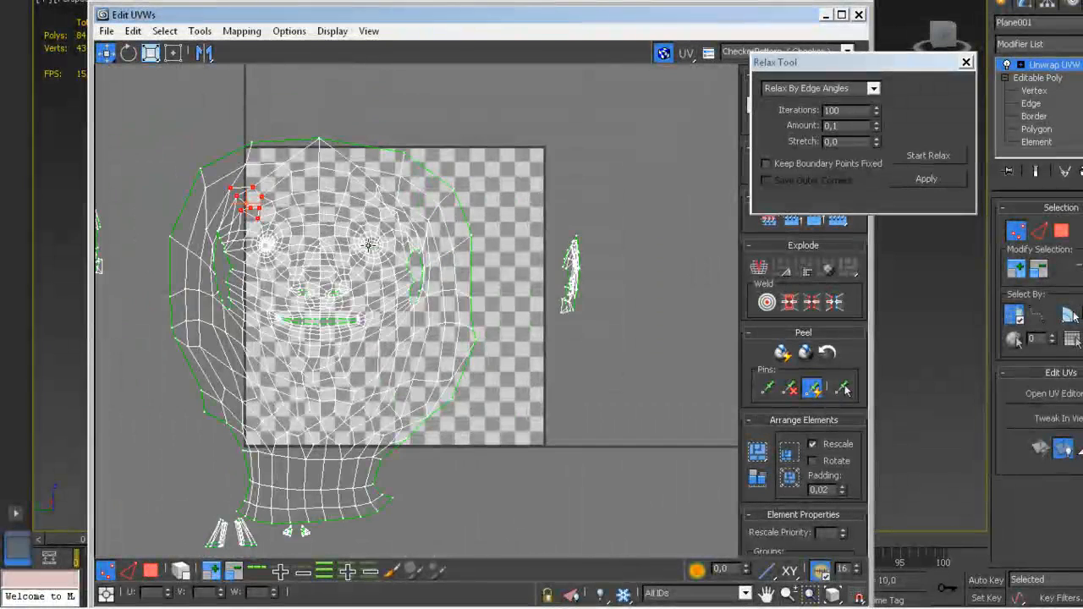
scroll(398, 270, up, 2)
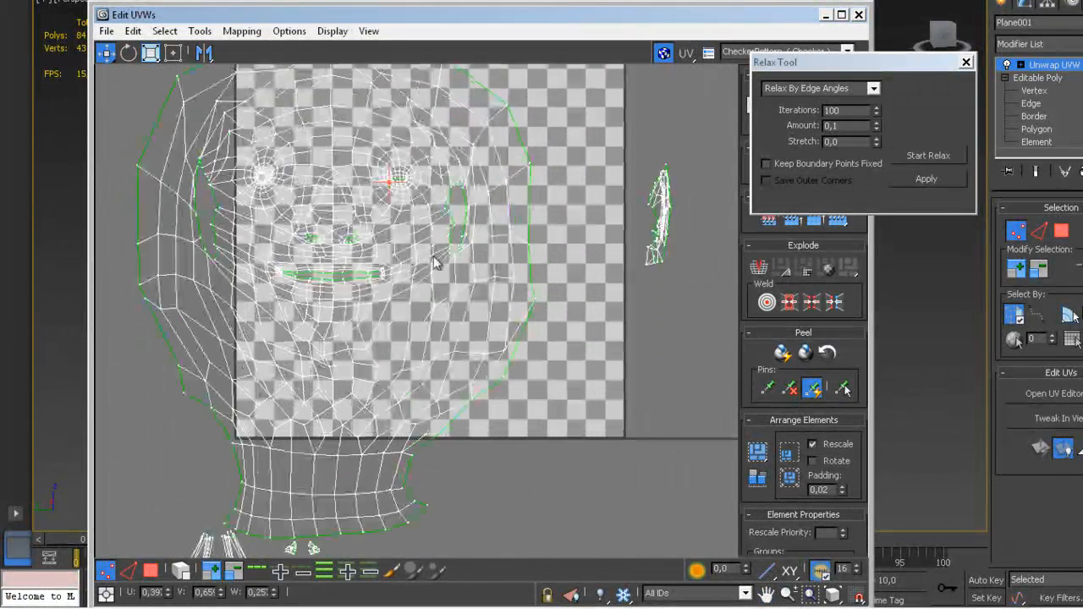
scroll(426, 279, down, 3)
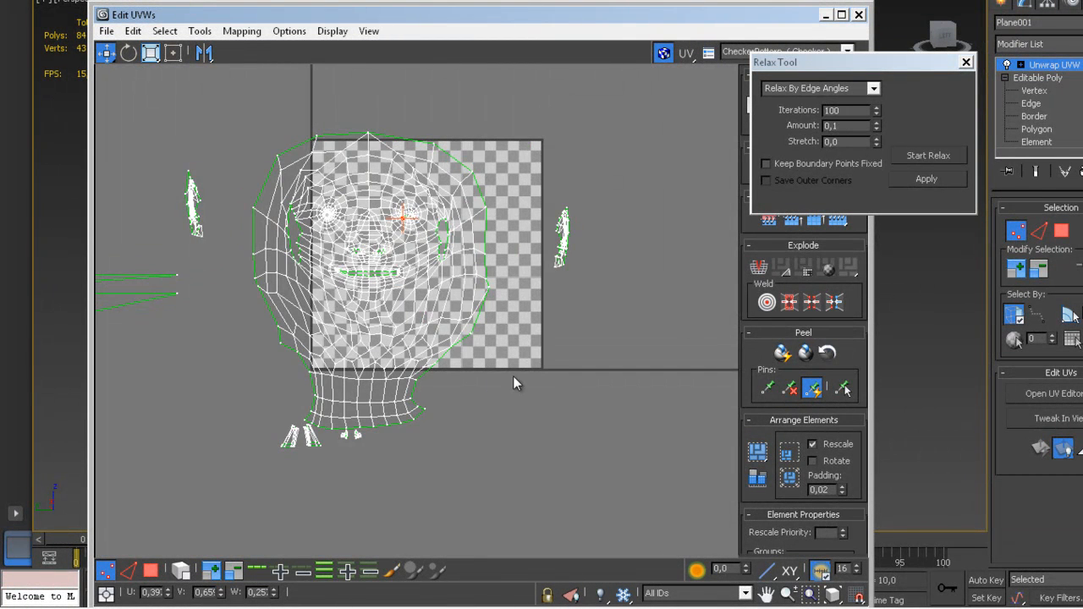
scroll(465, 382, up, 3)
scroll(517, 334, up, 2)
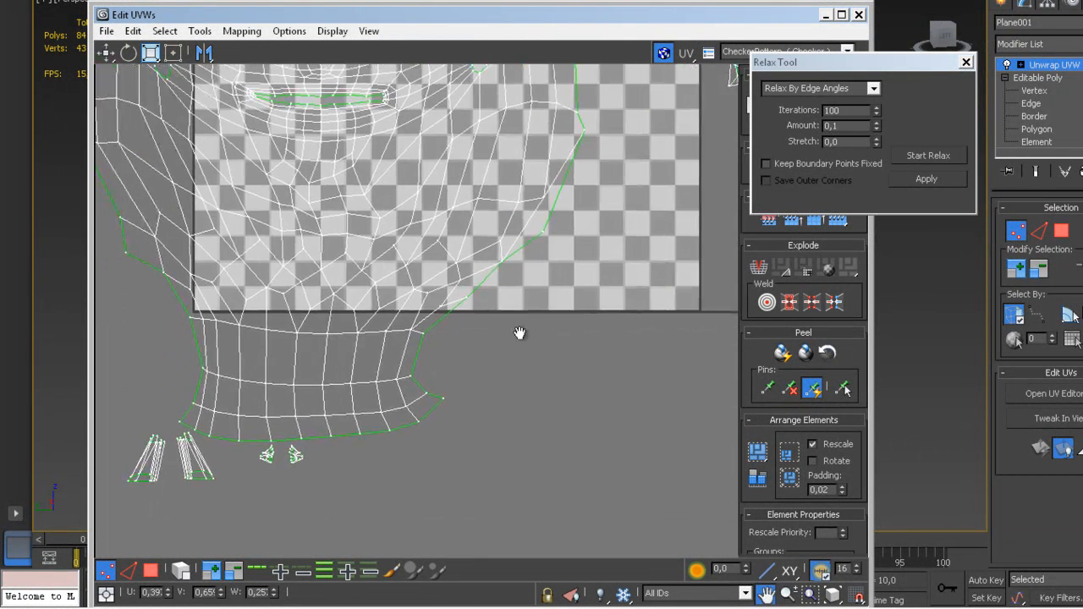
scroll(528, 370, down, 3)
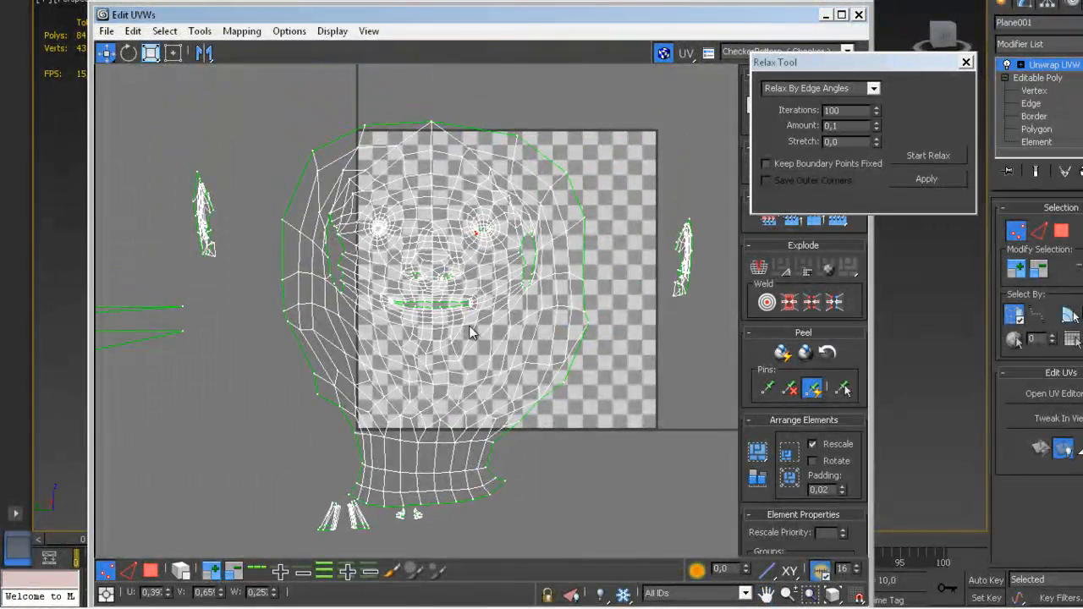
scroll(473, 319, up, 3)
middle_drag(480, 204, 485, 369)
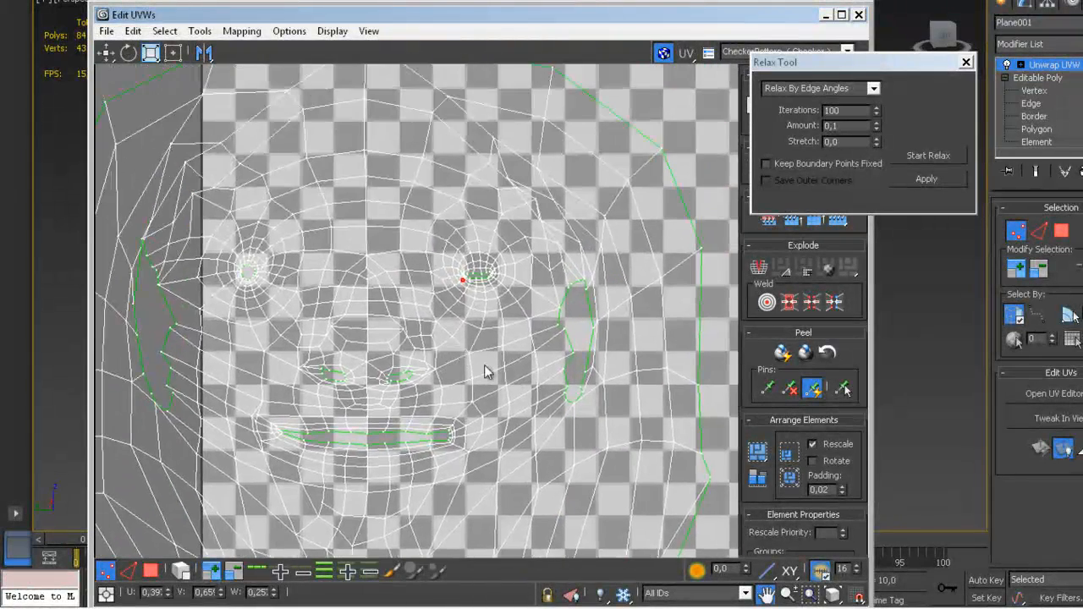
scroll(438, 278, down, 4)
scroll(455, 307, up, 2)
middle_drag(432, 155, 411, 198)
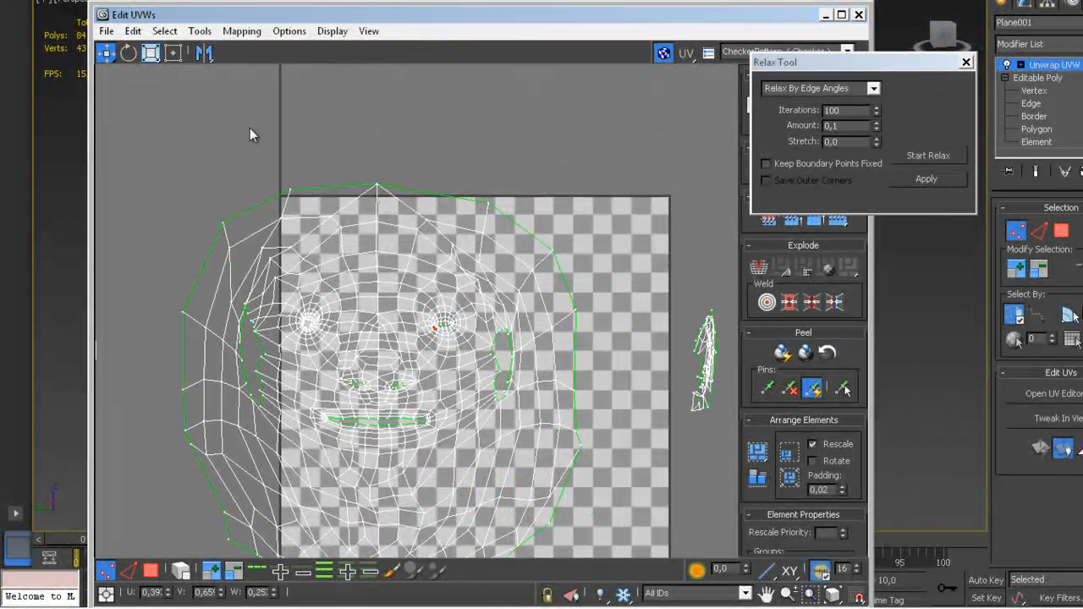
Step: Try relaxing the vertices along the top of the head twice By Edge Angles, and undo the attempt
click(935, 183)
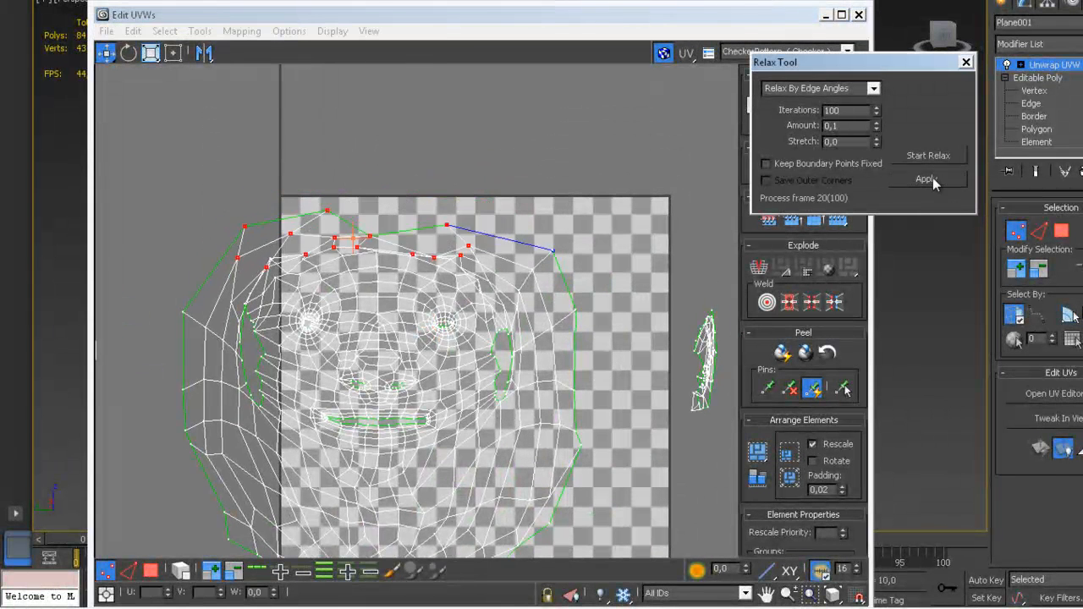
click(935, 184)
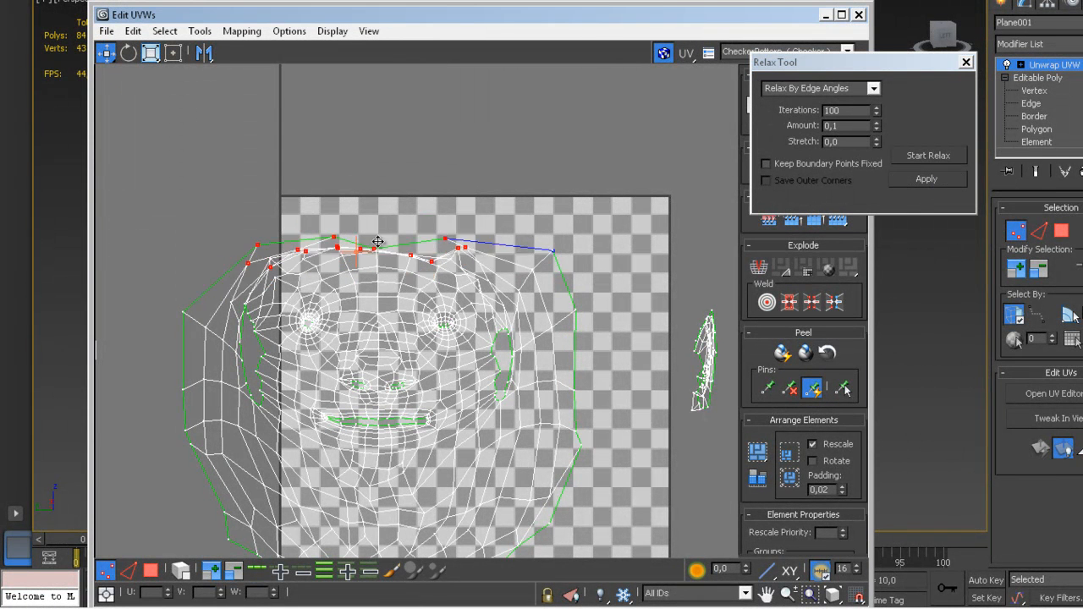
key(ctrl+z)
key(ctrl+z)
key(ctrl+z)
middle_drag(438, 316, 444, 143)
scroll(443, 212, down, 2)
scroll(434, 212, up, 3)
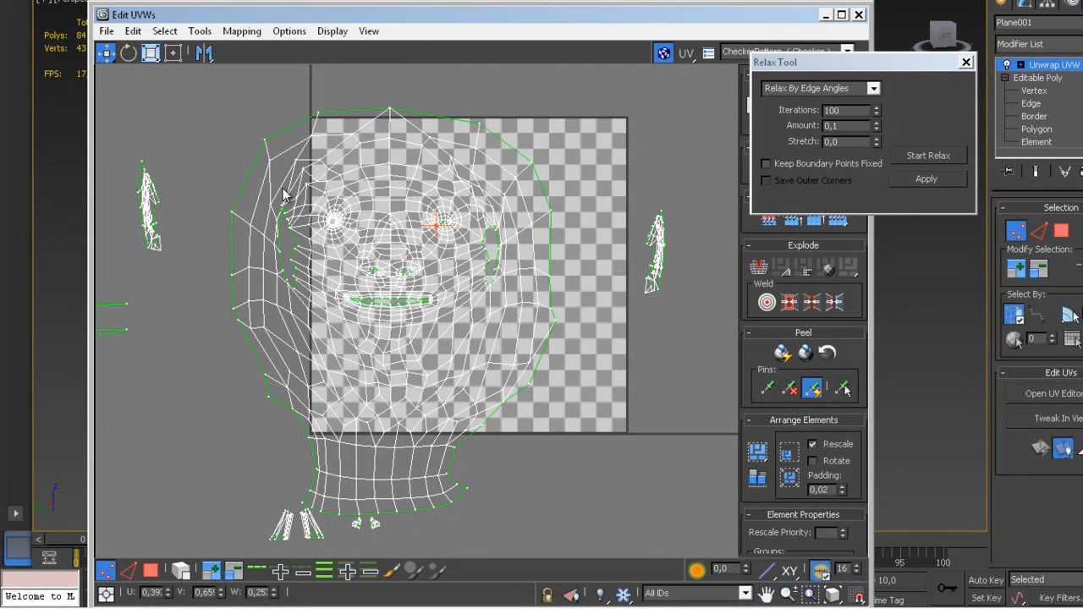
Step: Select all polygons of the head shell and try to relax them By Edge Angles with Keep Boundary Points Fixed enabled
click(151, 570)
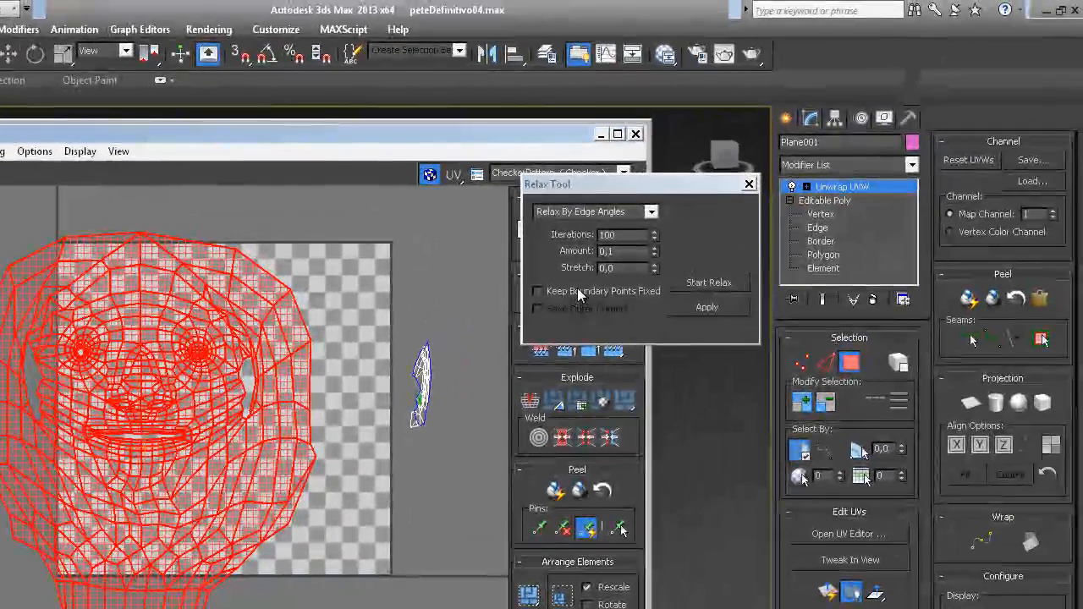
click(667, 219)
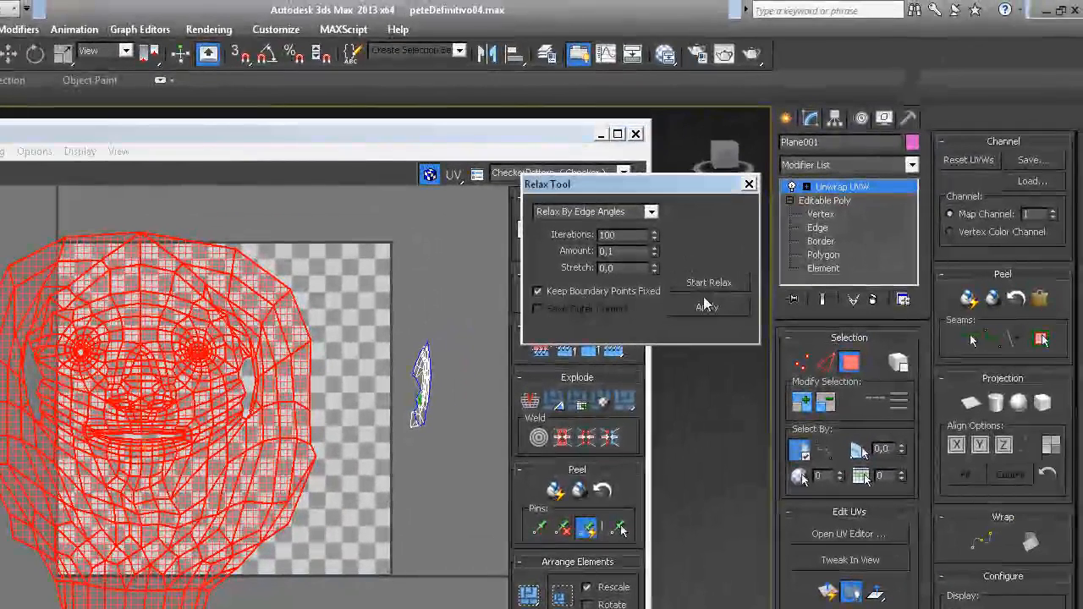
click(829, 236)
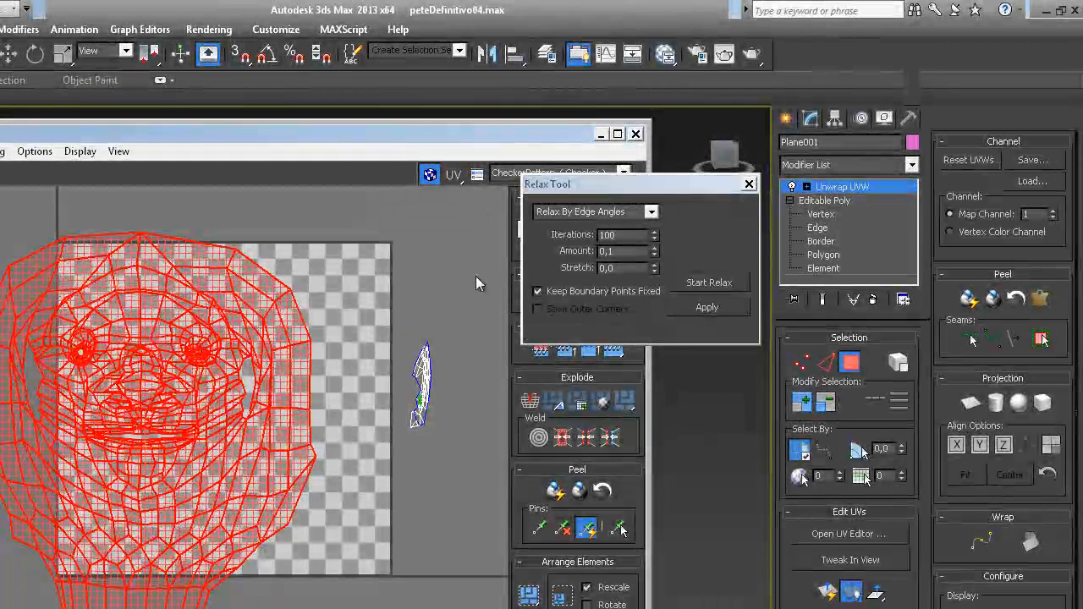
click(650, 211)
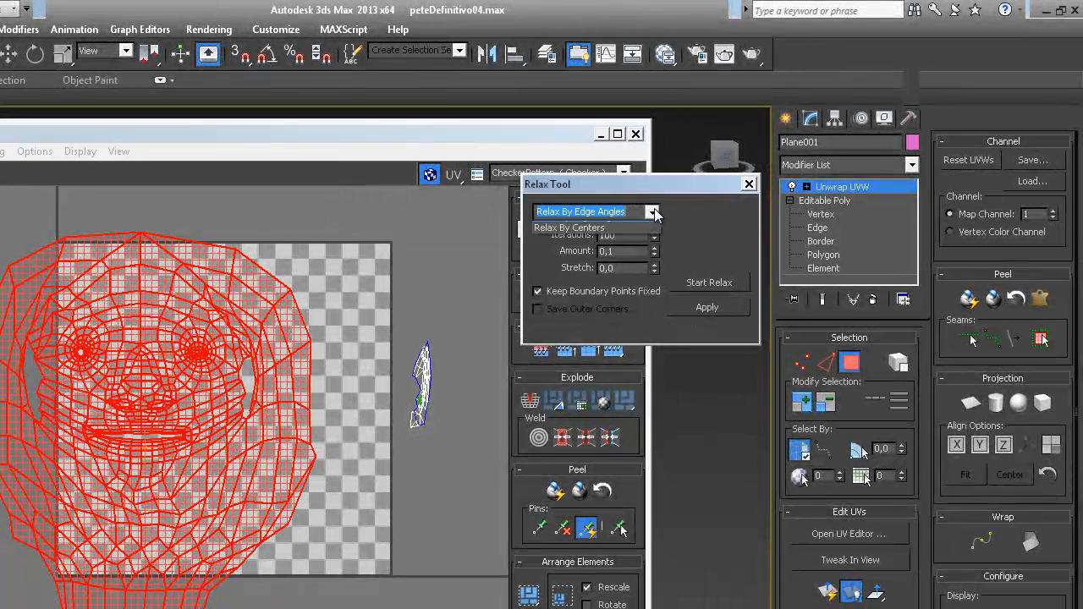
click(593, 238)
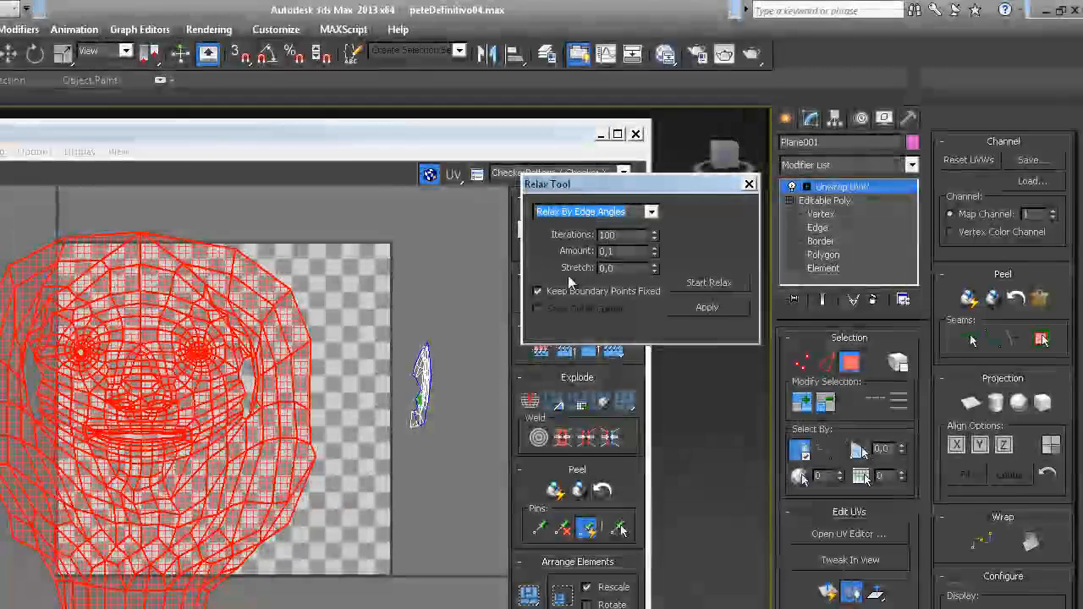
click(709, 306)
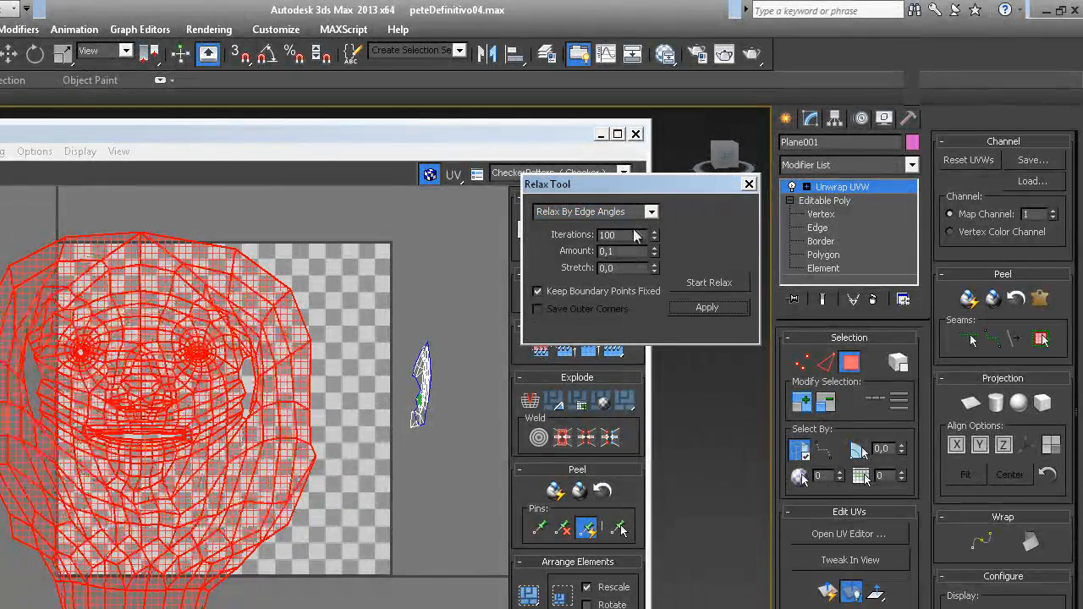
Step: Try relaxing the whole head shell By Face Angles with boundary points free, amount 0,2 and stretch 0,005, and close the Relax Tool
click(650, 212)
click(634, 233)
click(690, 307)
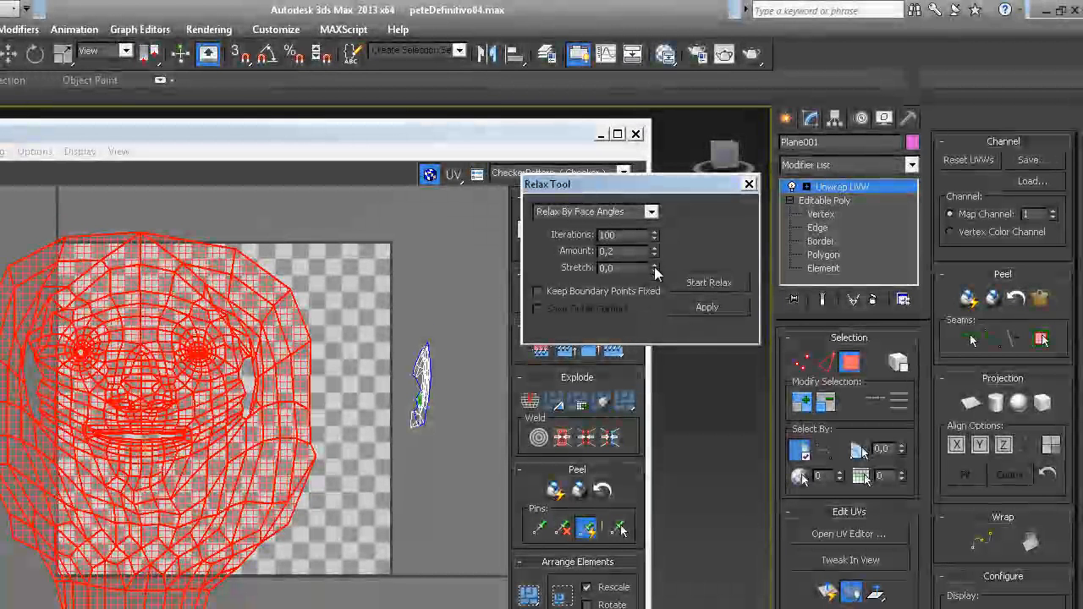
click(705, 307)
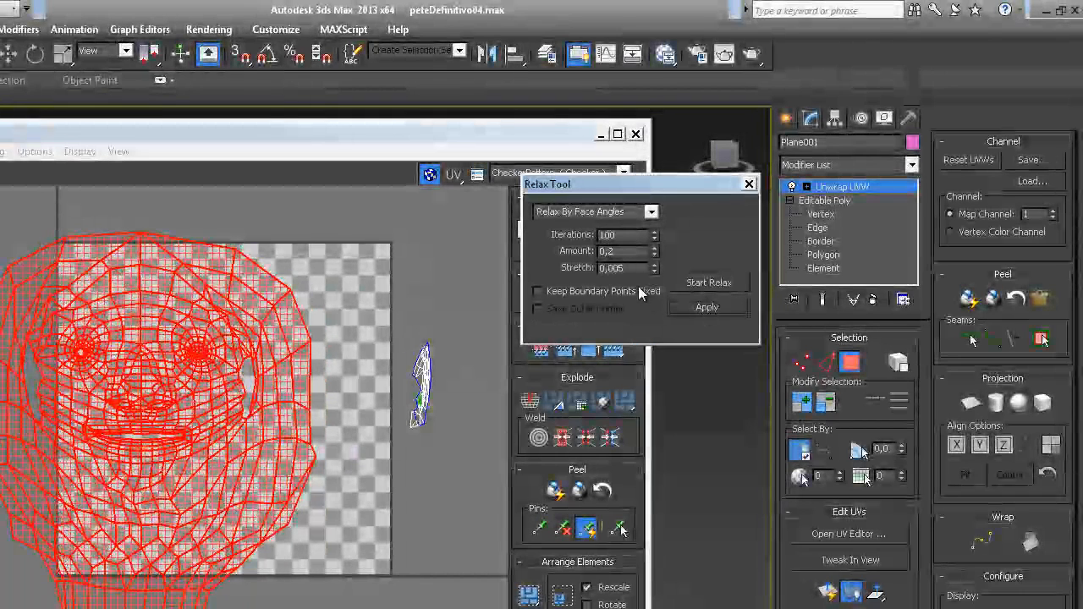
click(652, 214)
click(657, 261)
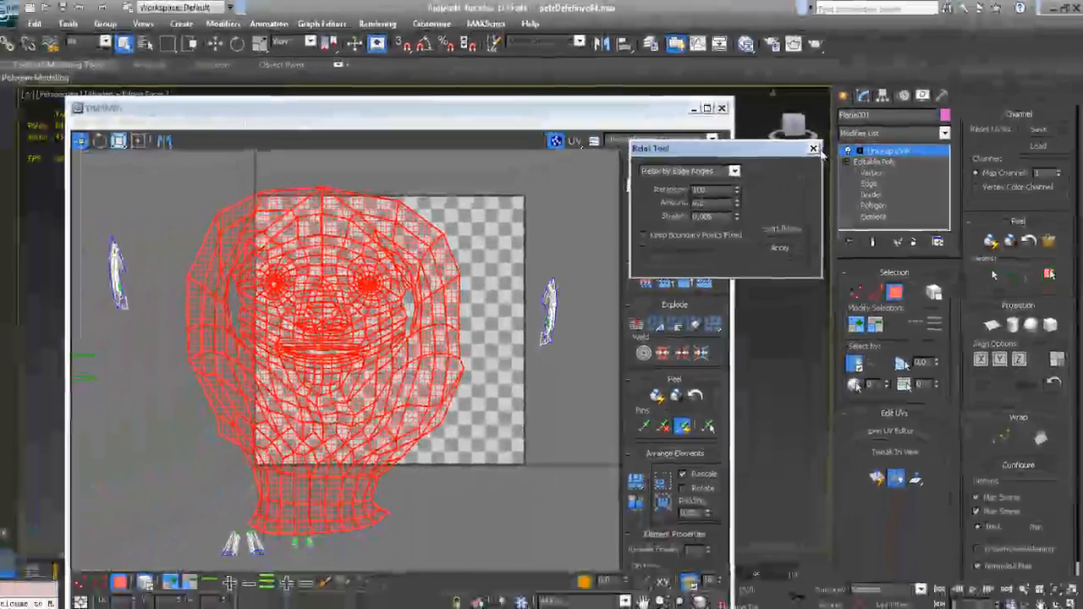
click(813, 149)
Step: Examine the UVs around the head shell's right eye opening and across the whole face
scroll(224, 296, up, 5)
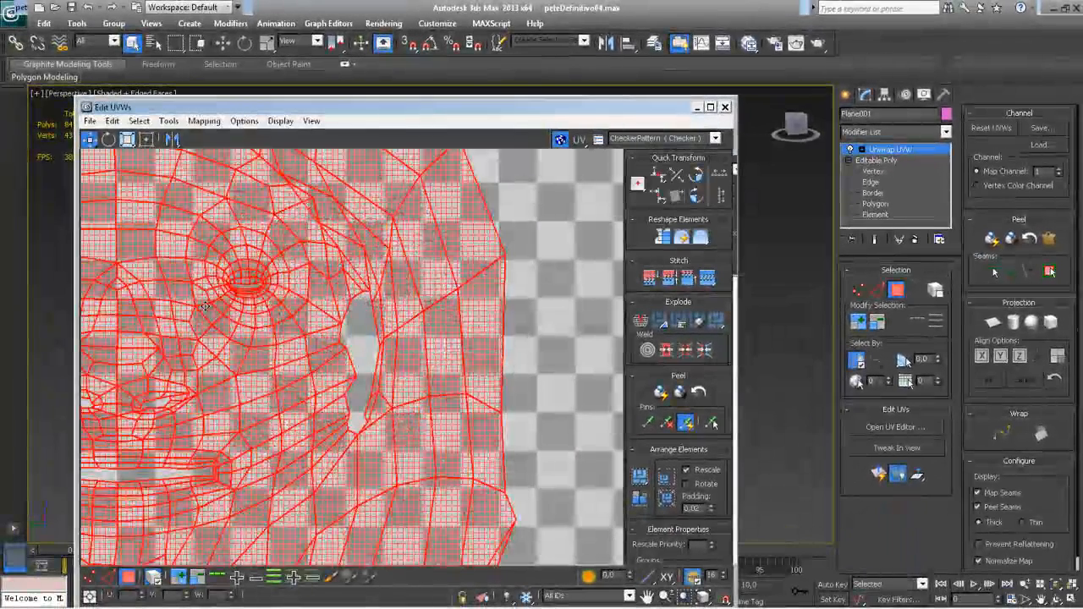
scroll(241, 284, up, 6)
middle_drag(330, 324, 358, 461)
scroll(347, 400, up, 3)
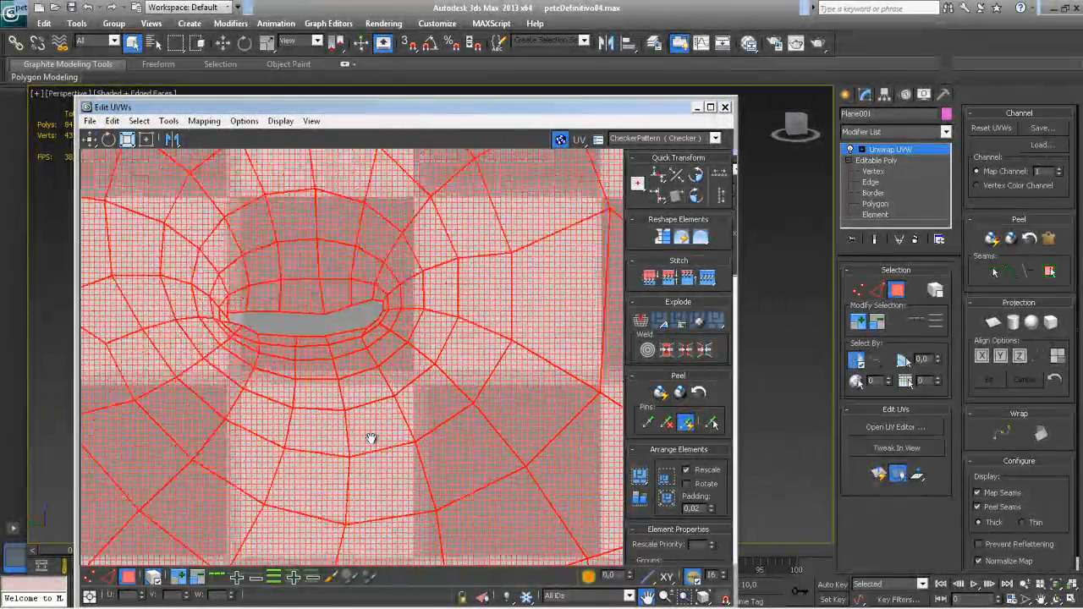
scroll(365, 405, down, 12)
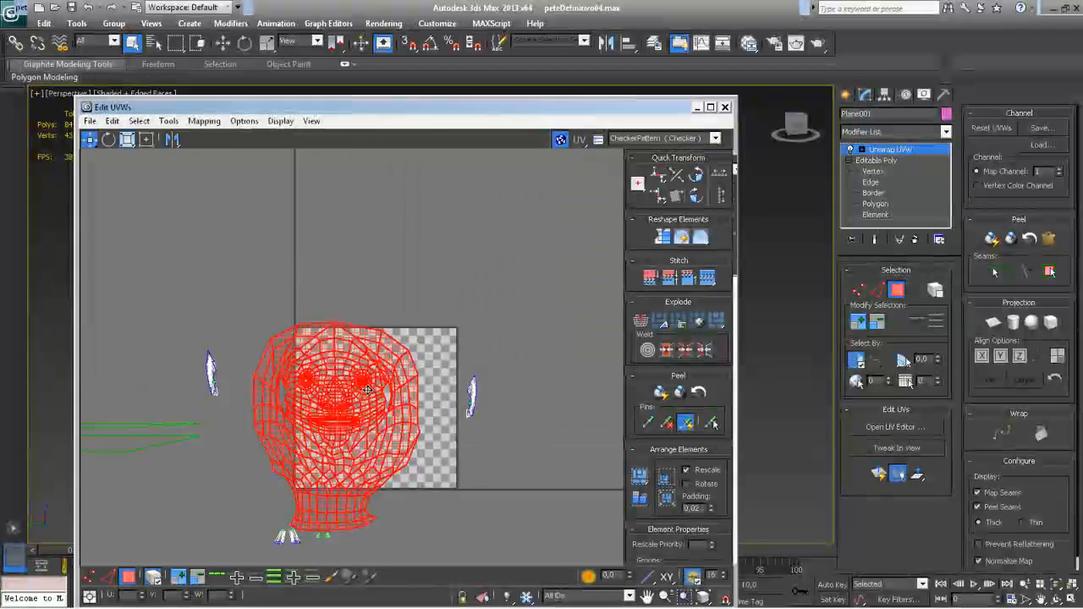
scroll(367, 390, up, 3)
middle_drag(367, 390, 413, 309)
scroll(411, 310, down, 2)
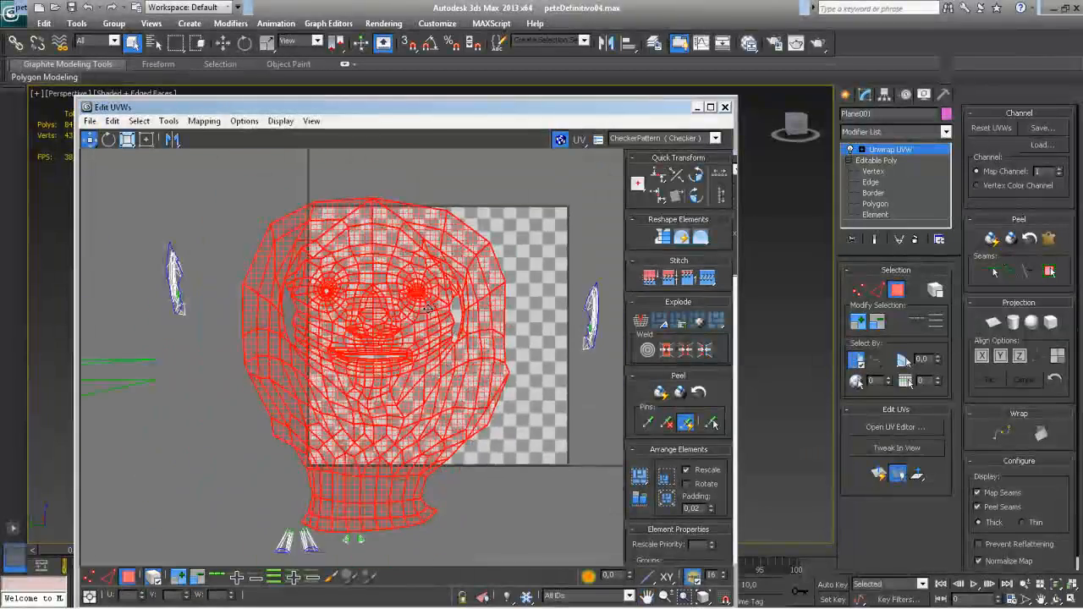
Step: Move the head shell upward in UV space and shift the Edit UVWs window aside to uncover the model
drag(406, 307, 402, 214)
middle_drag(213, 377, 511, 398)
middle_drag(398, 373, 426, 411)
scroll(421, 410, down, 2)
drag(449, 110, 806, 34)
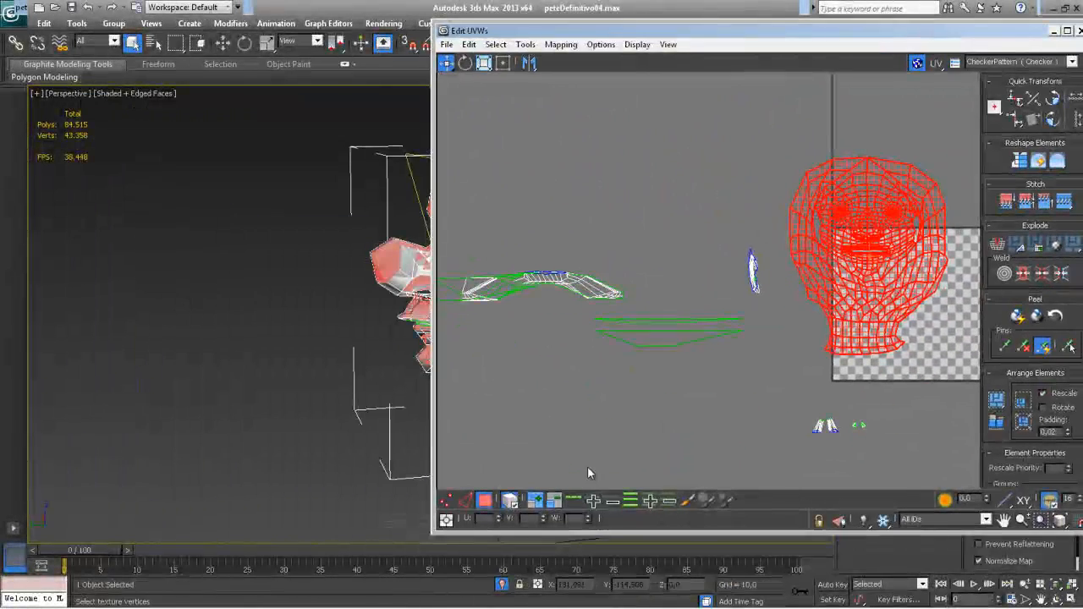
Step: Select the strip-shaped mouth interior shells beside the head and check their location on the model from both sides
click(657, 338)
key(z)
alt+middle_drag(240, 300, 594, 375)
mouse_move(672, 372)
middle_down()
mouse_move(708, 380)
mouse_move(668, 355)
middle_up()
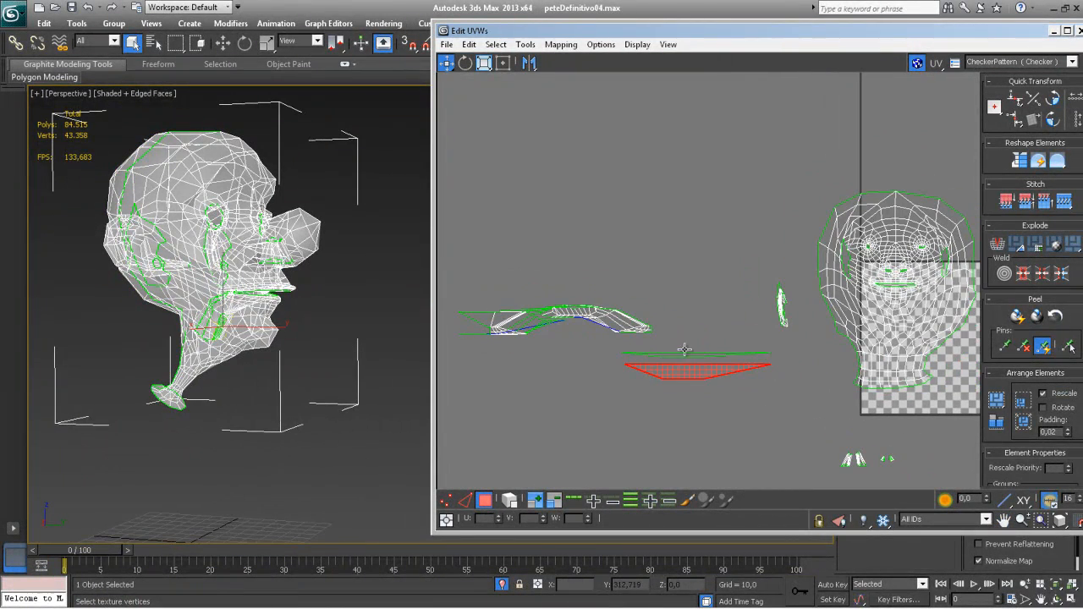
drag(720, 413, 734, 417)
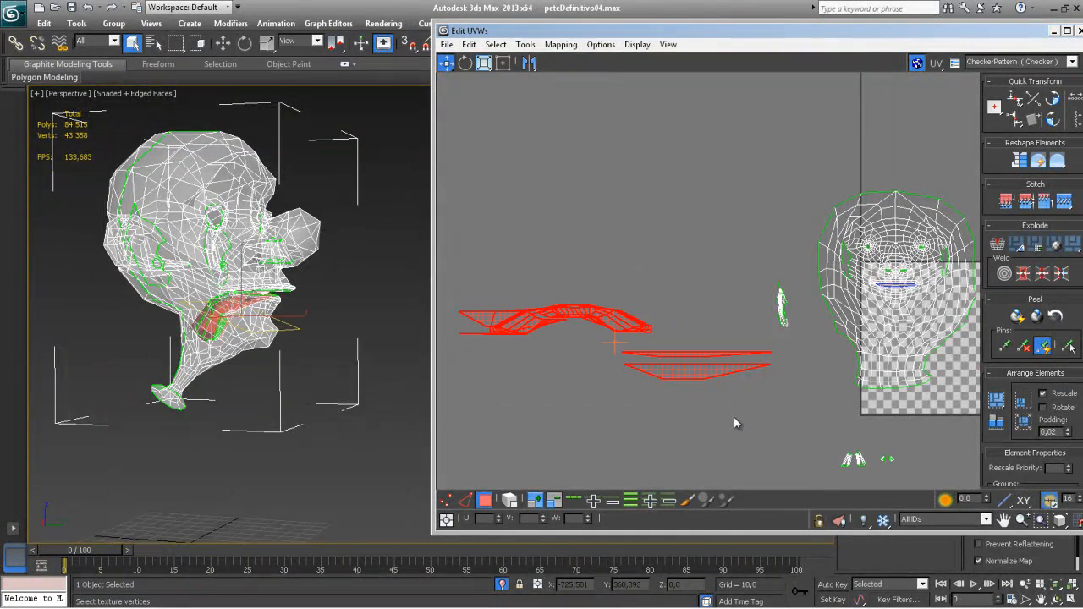
alt+middle_drag(324, 355, 110, 364)
middle_drag(680, 321, 782, 301)
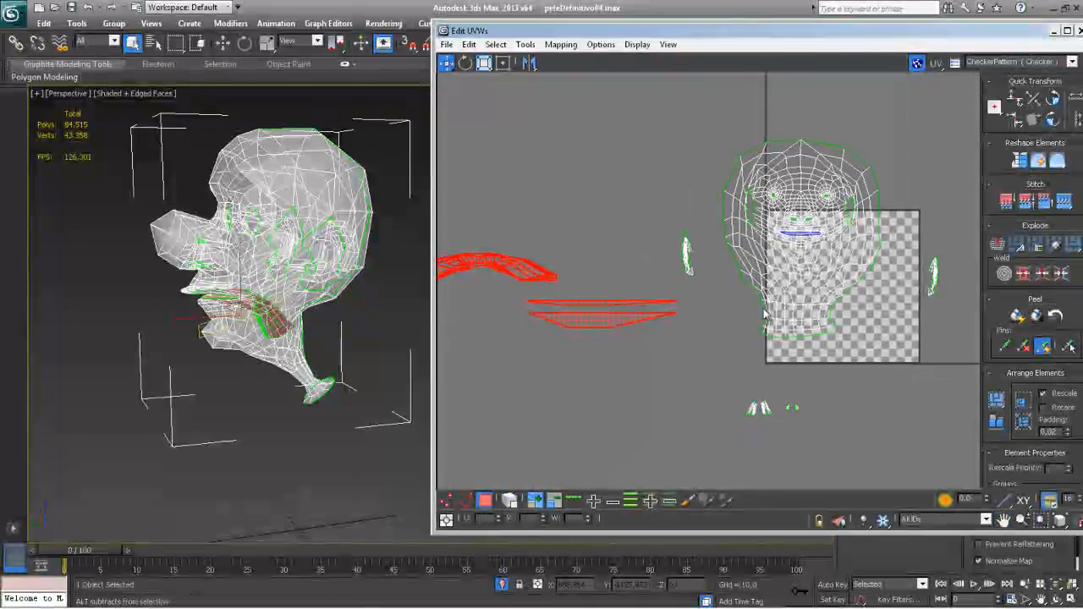
Step: Stitch the selected mouth interior shells together and reposition the Edit UVWs window beside the model
click(1064, 202)
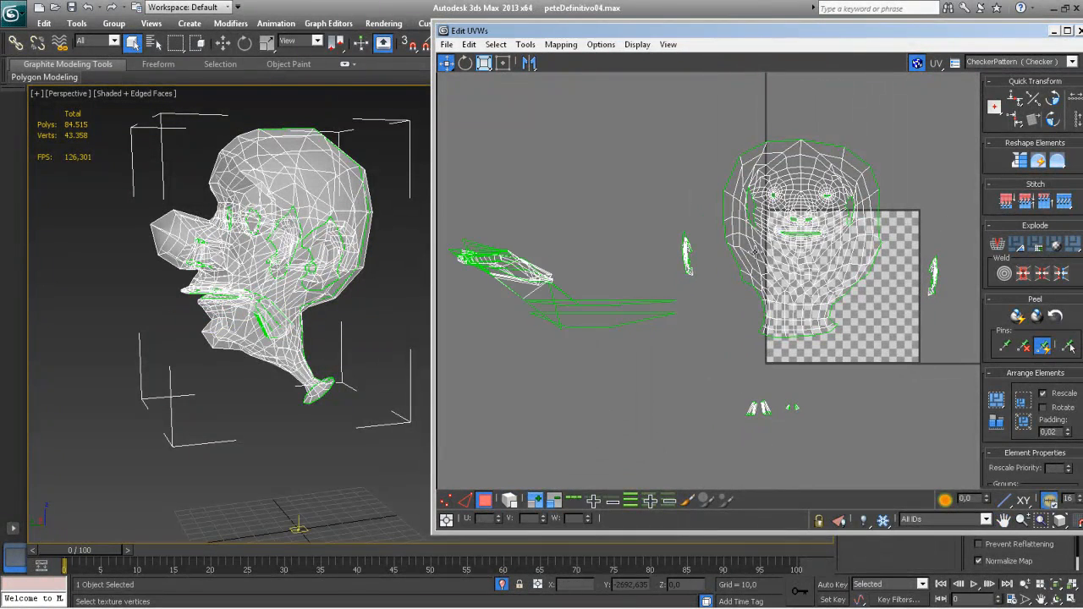
drag(872, 39, 751, 39)
alt+middle_drag(241, 302, 182, 256)
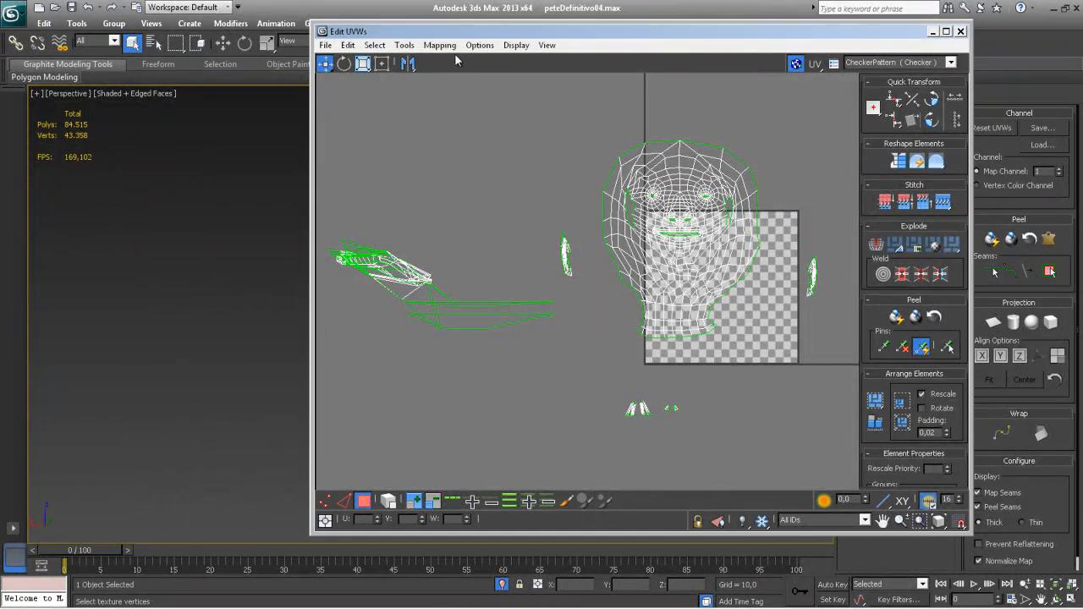
drag(460, 36, 595, 69)
Step: Examine the mouth interior seams on the model in see-through wireframe, with the Edit UVWs window moved clear of the viewport
scroll(271, 291, down, 5)
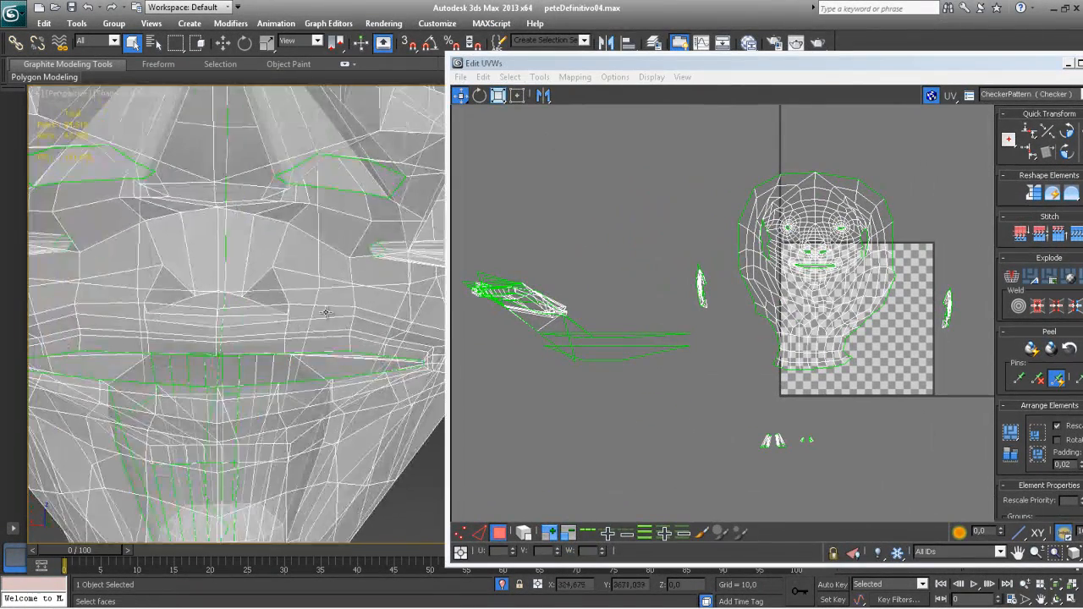
scroll(308, 329, down, 5)
mouse_move(338, 297)
alt+middle_down()
mouse_move(318, 229)
mouse_move(242, 307)
mouse_move(217, 268)
mouse_move(326, 253)
mouse_move(333, 292)
alt+middle_up()
click(594, 384)
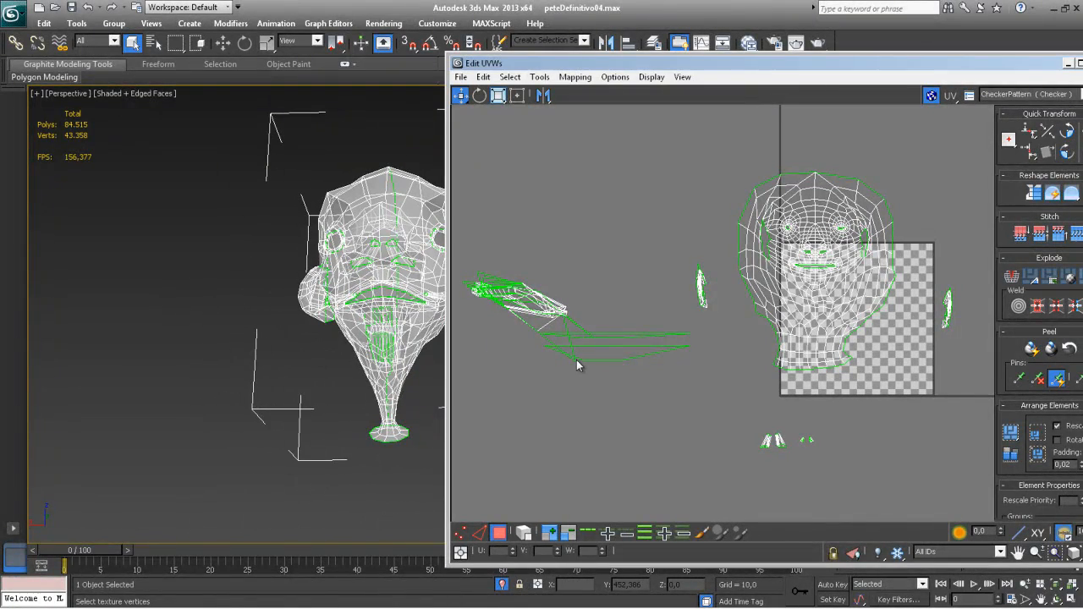
middle_drag(381, 317, 413, 326)
scroll(352, 315, up, 5)
middle_drag(251, 332, 260, 310)
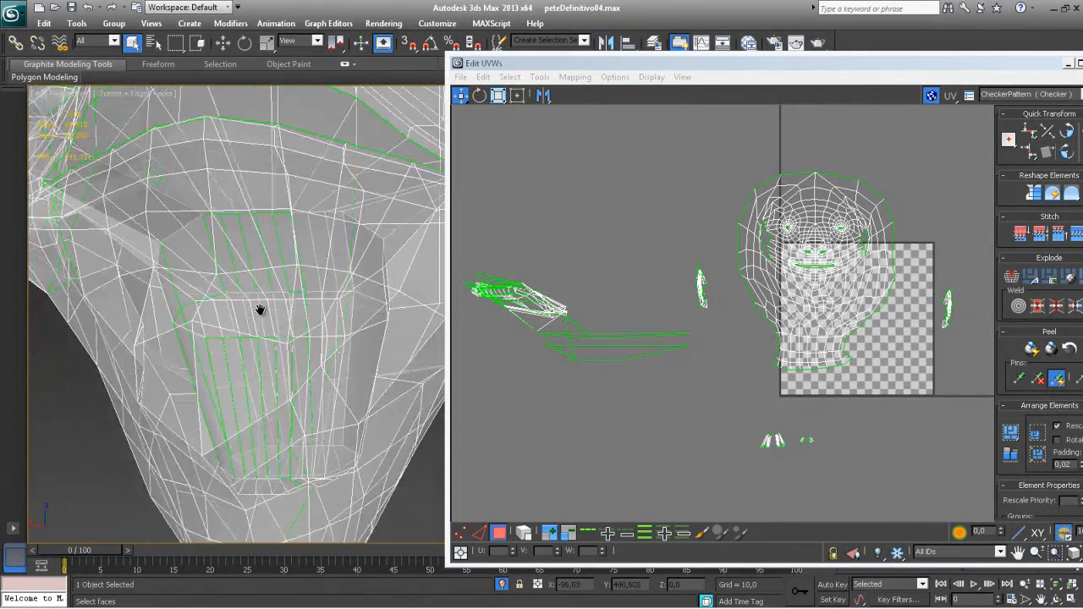
key(alt+x)
key(F3)
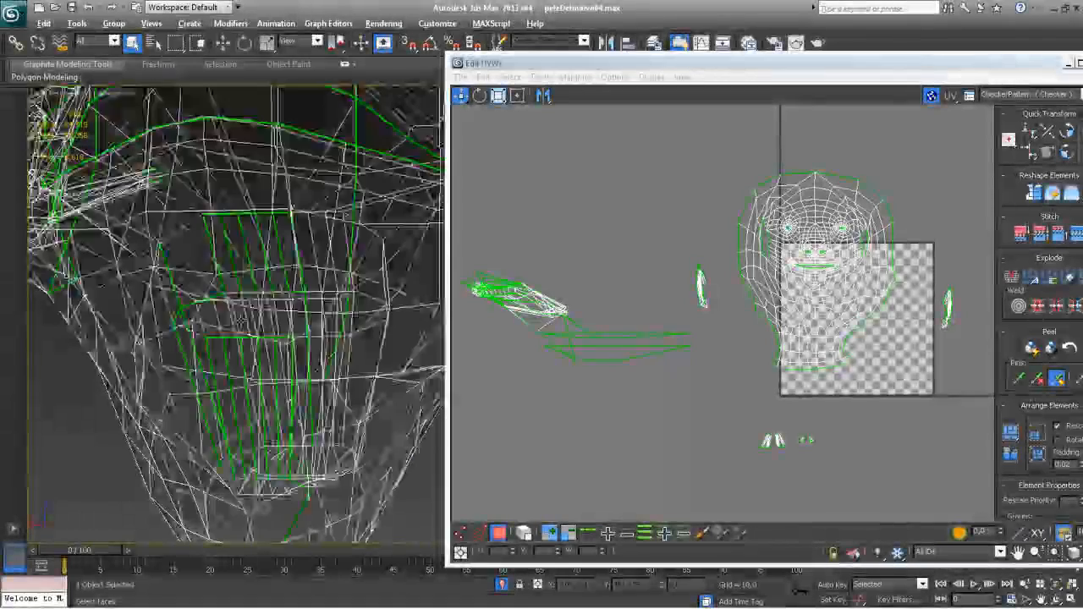
alt+middle_drag(246, 323, 345, 325)
middle_drag(561, 326, 614, 330)
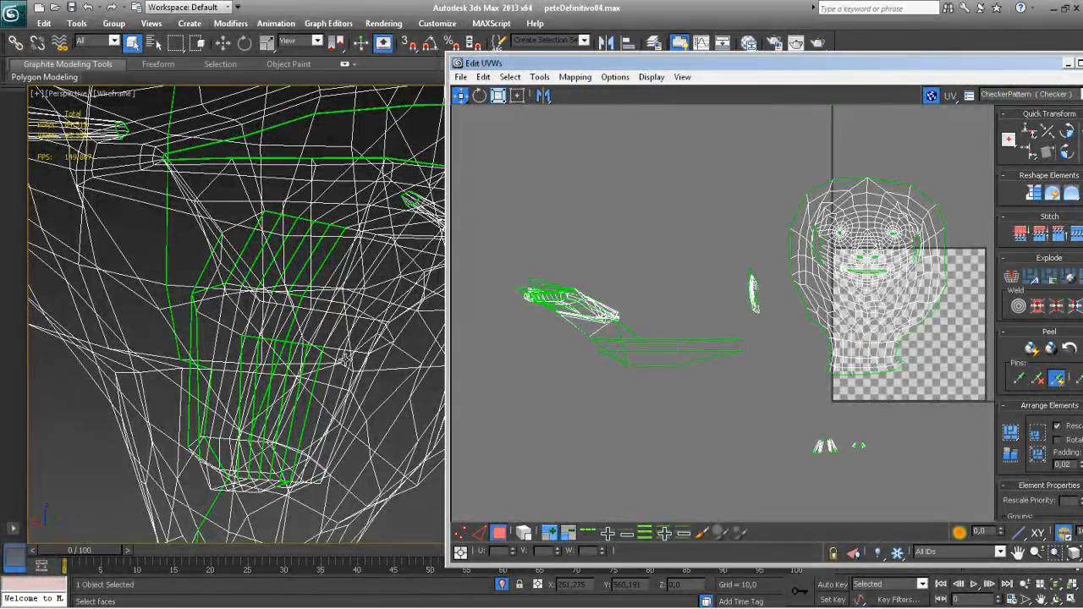
drag(1015, 66, 942, 408)
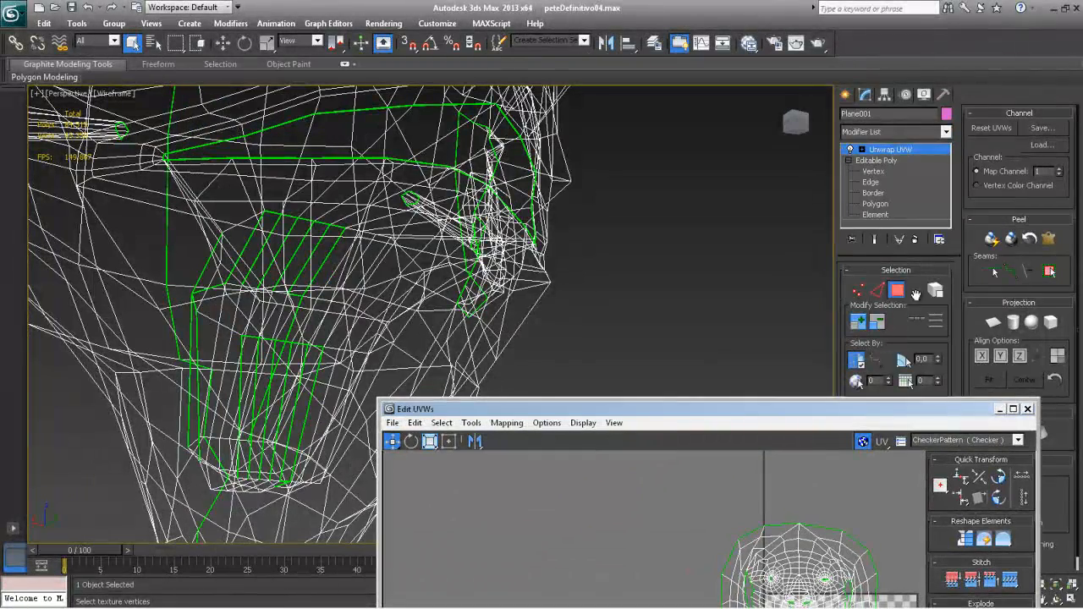
Step: Try selecting faces inside the mouth and expanding the selection to the seams, and clear the selection
click(297, 267)
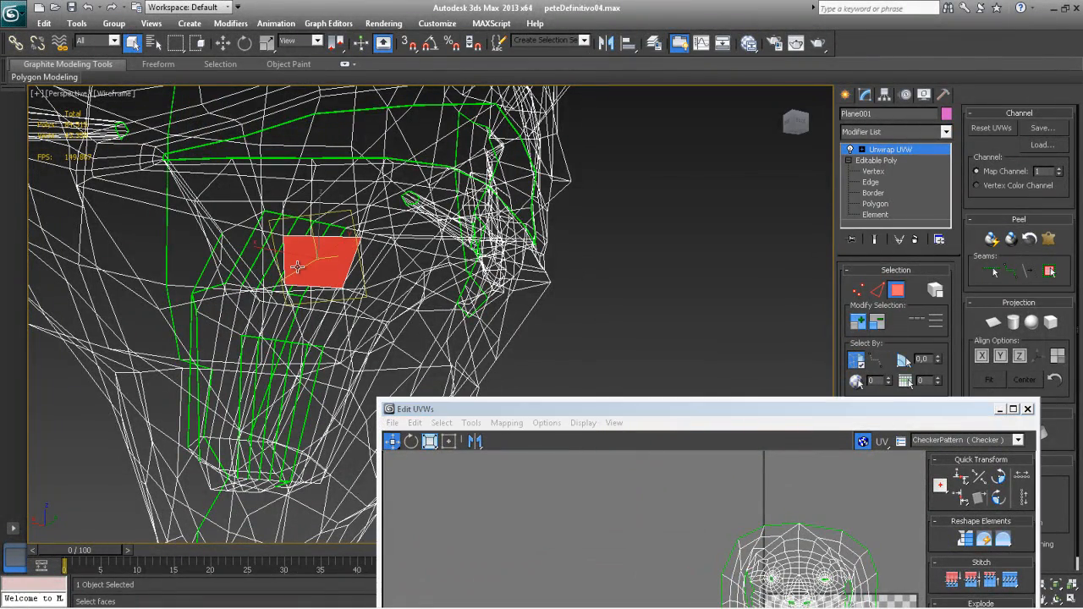
alt+middle_drag(274, 309, 273, 277)
click(293, 309)
alt+middle_drag(285, 330, 486, 381)
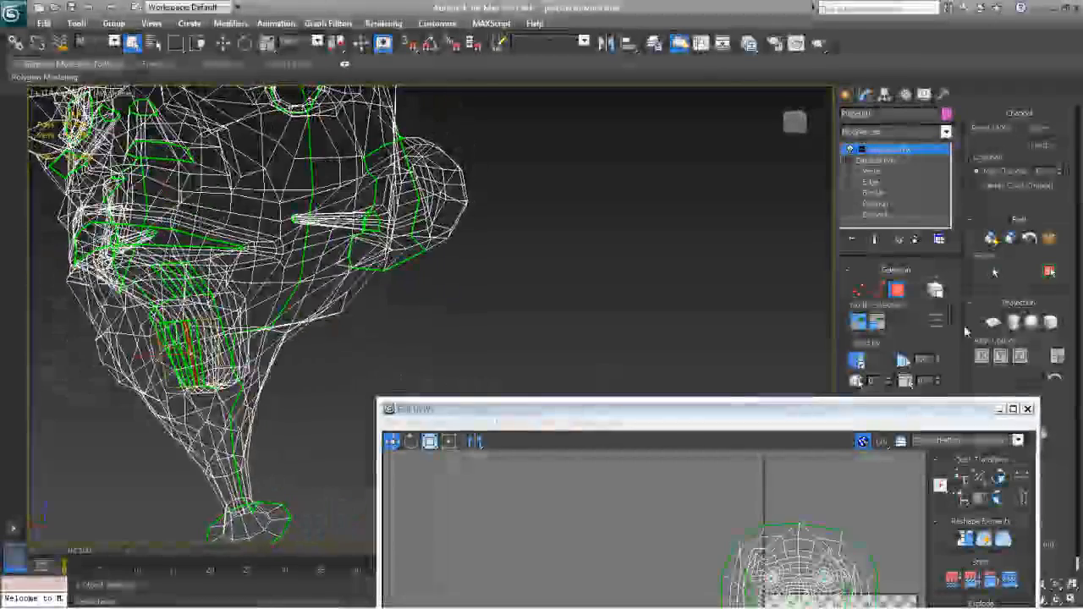
click(1049, 279)
alt+middle_drag(351, 345, 409, 339)
click(409, 337)
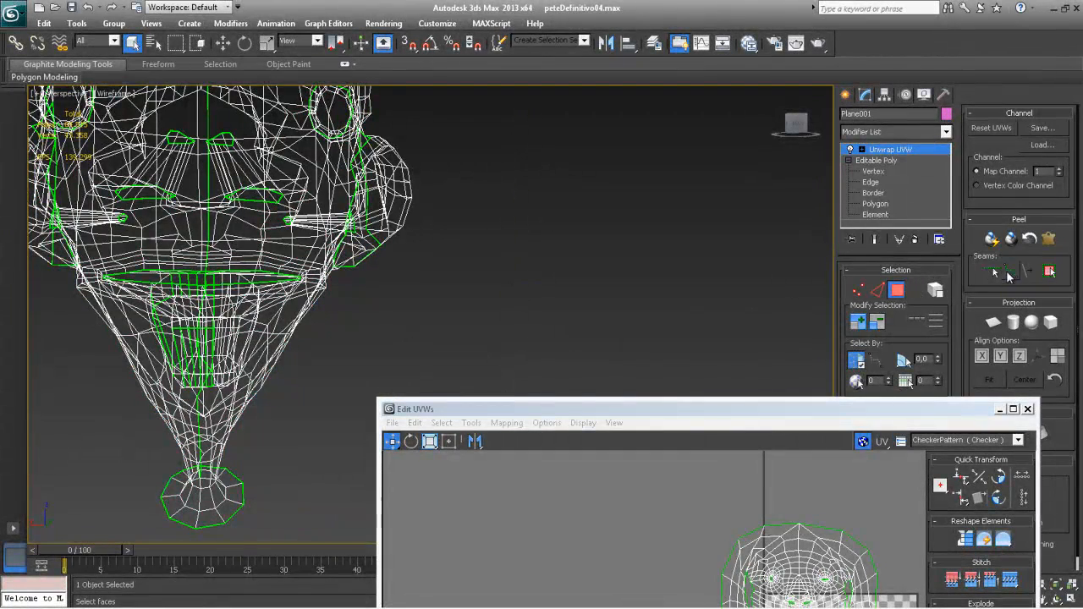
Step: Return to shaded display, select an edge along the upper lip's inner rim and convert it to a peel seam
alt+middle_drag(325, 298, 376, 298)
click(855, 292)
alt+middle_drag(296, 298, 356, 237)
key(F3)
mouse_move(153, 203)
alt+middle_down()
mouse_move(128, 252)
mouse_move(251, 266)
alt+middle_up()
scroll(499, 364, up, 5)
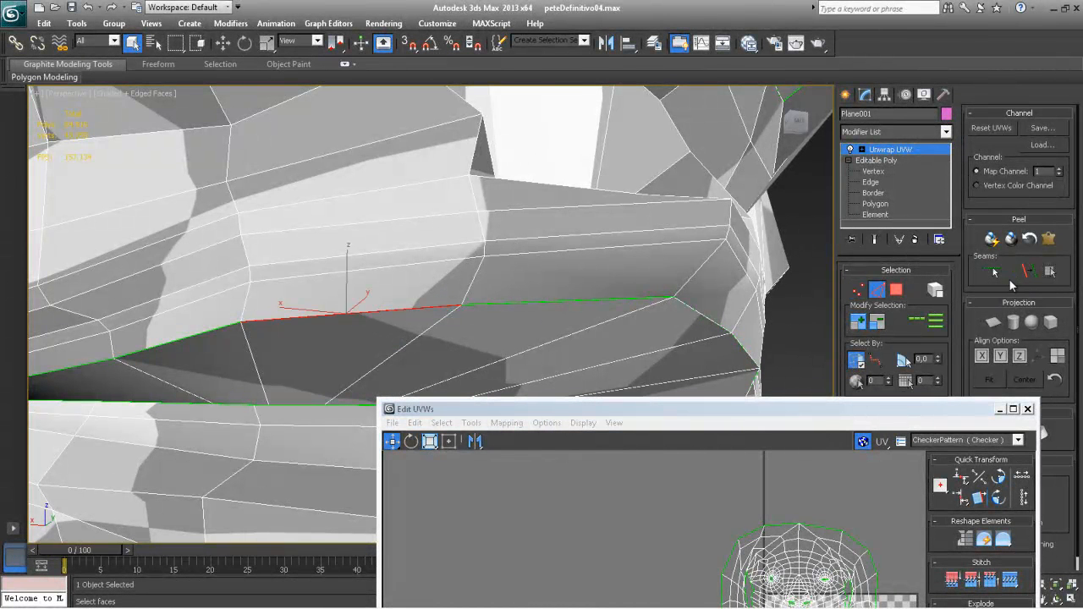
click(1028, 274)
Step: Select a face inside the mouth and expand the face selection to the surrounding seams
alt+middle_drag(710, 338, 523, 350)
middle_drag(635, 355, 653, 406)
click(898, 287)
click(493, 259)
alt+middle_drag(493, 259, 591, 254)
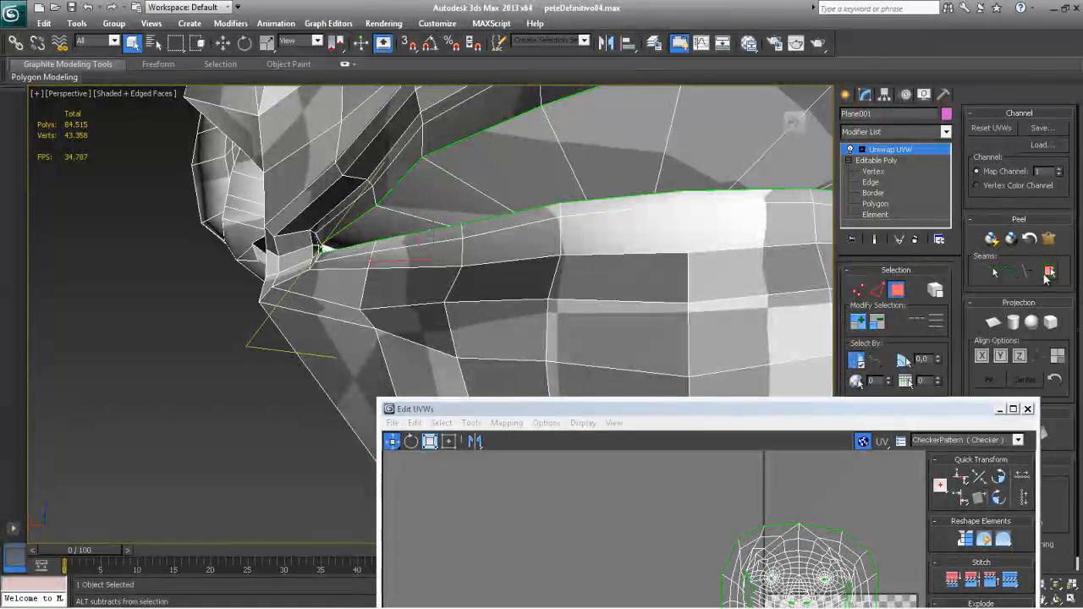
click(1050, 271)
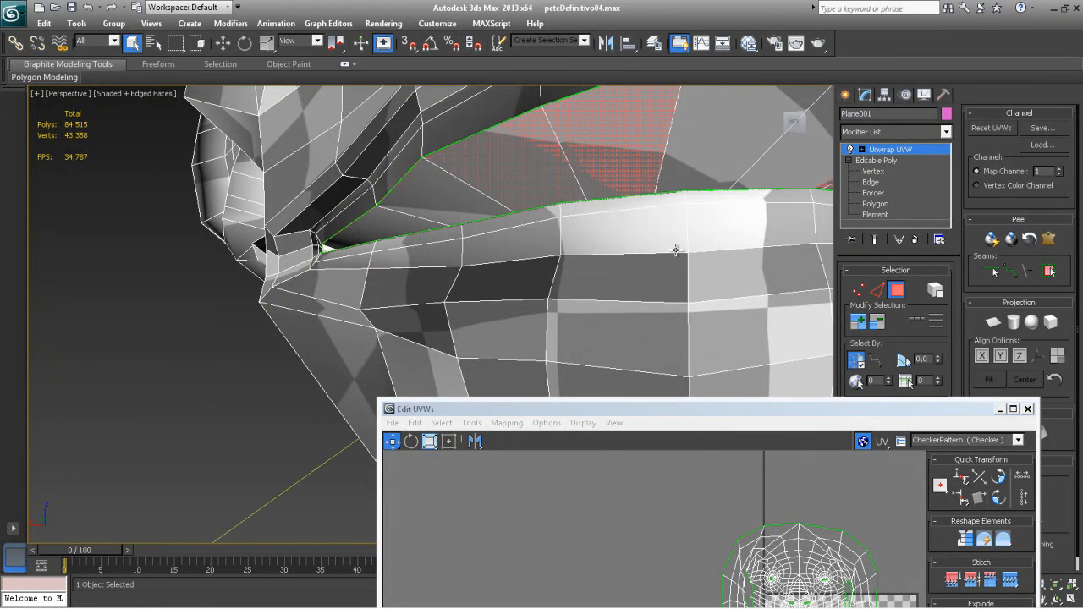
Step: Try a Pelt map on the selected mouth interior faces with 5 simulation samples, and cancel it
alt+middle_drag(573, 227, 493, 235)
scroll(544, 310, down, 8)
drag(547, 406, 354, 167)
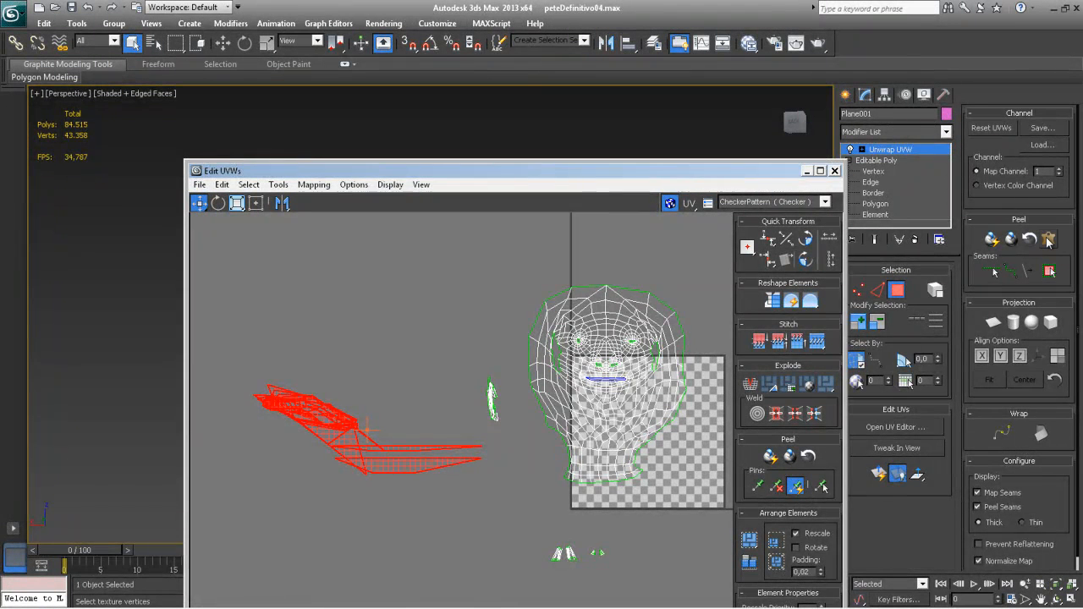
click(1049, 240)
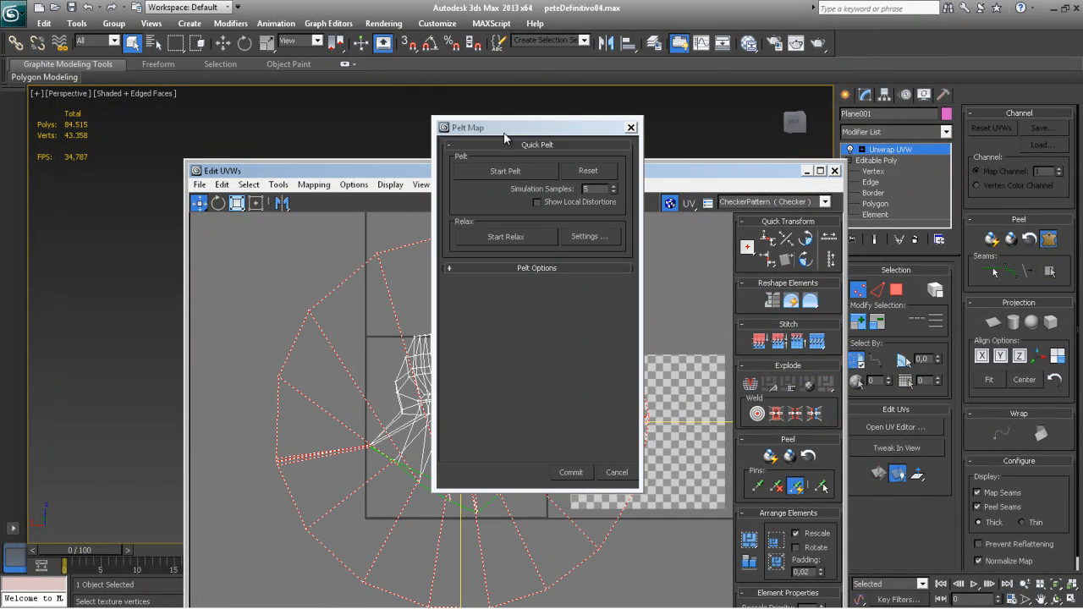
drag(504, 133, 790, 158)
middle_drag(410, 410, 390, 367)
scroll(414, 401, up, 2)
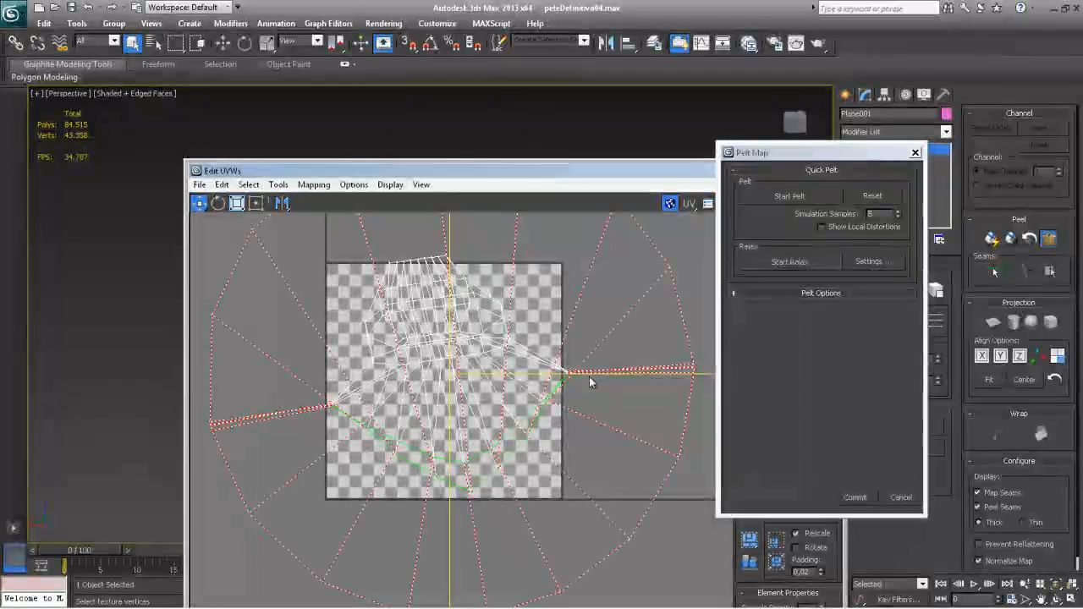
click(786, 195)
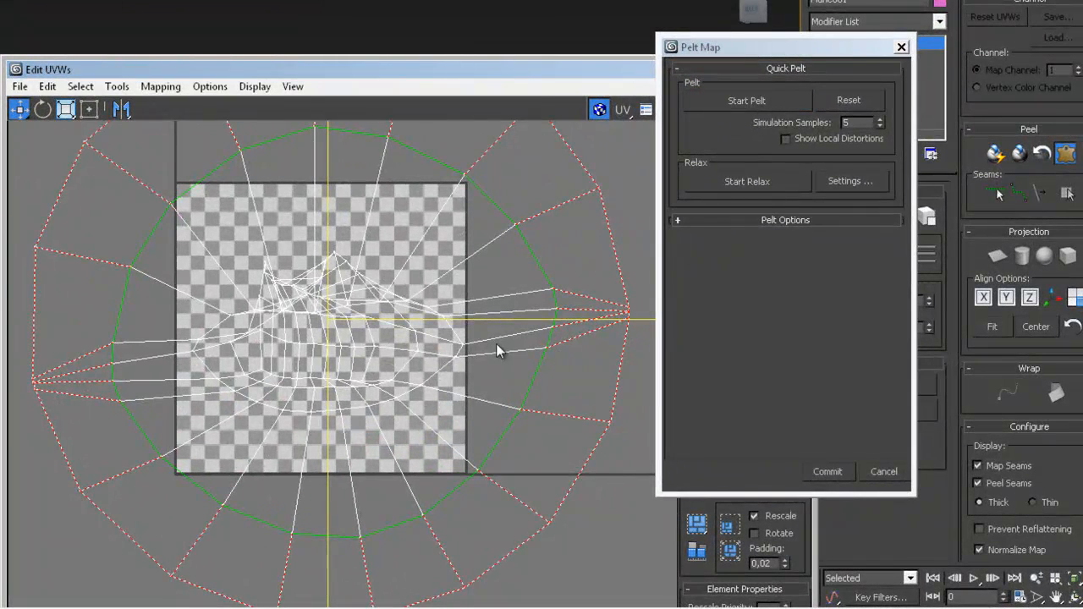
click(880, 472)
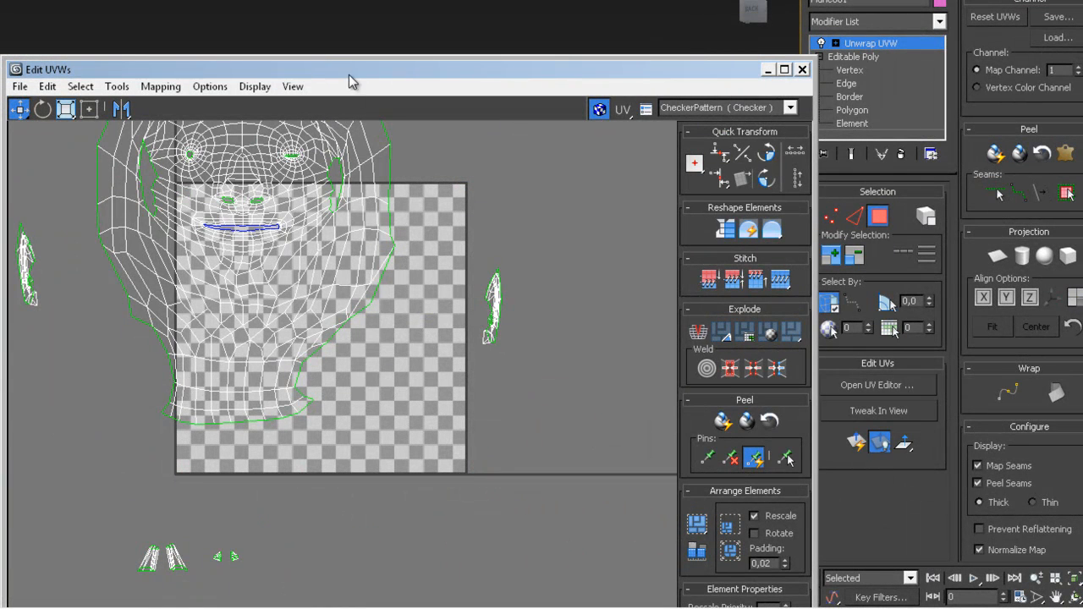
Step: Select the edge running inward from the upper lip and examine the mouth interior seams it leads to in see-through display
drag(348, 75, 334, 341)
scroll(280, 220, up, 6)
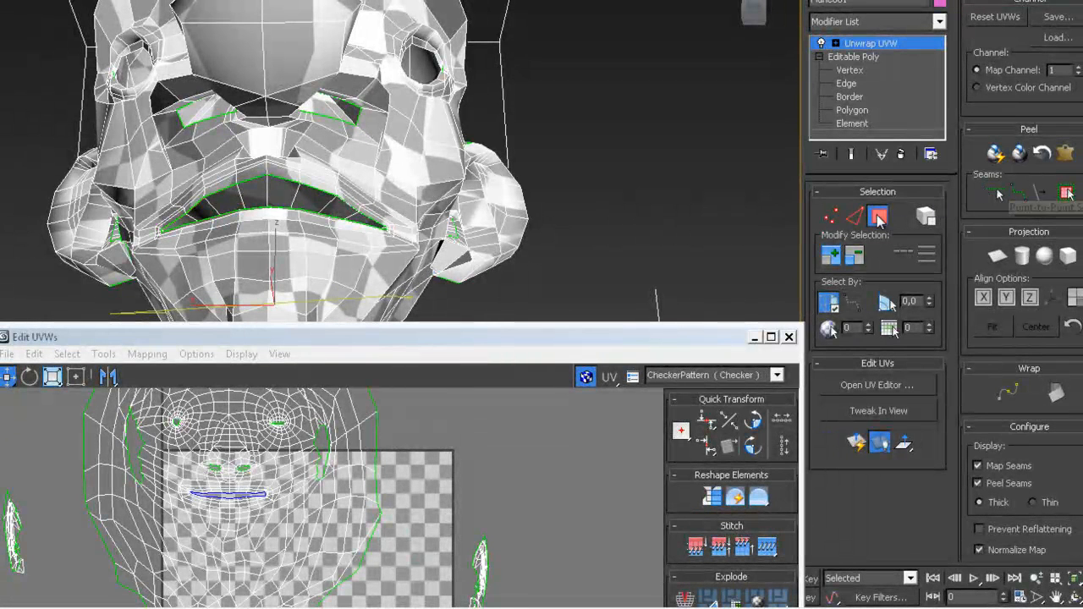
click(278, 202)
alt+middle_drag(316, 210, 415, 226)
alt+middle_drag(292, 202, 263, 234)
key(alt+x)
alt+middle_drag(350, 238, 388, 108)
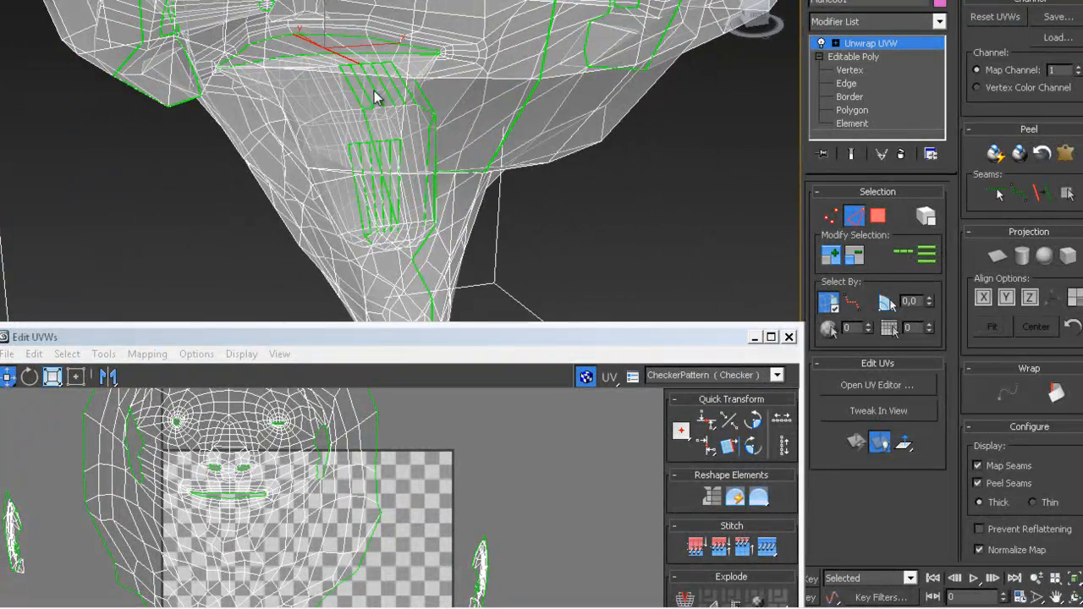
scroll(375, 96, up, 4)
scroll(370, 121, up, 3)
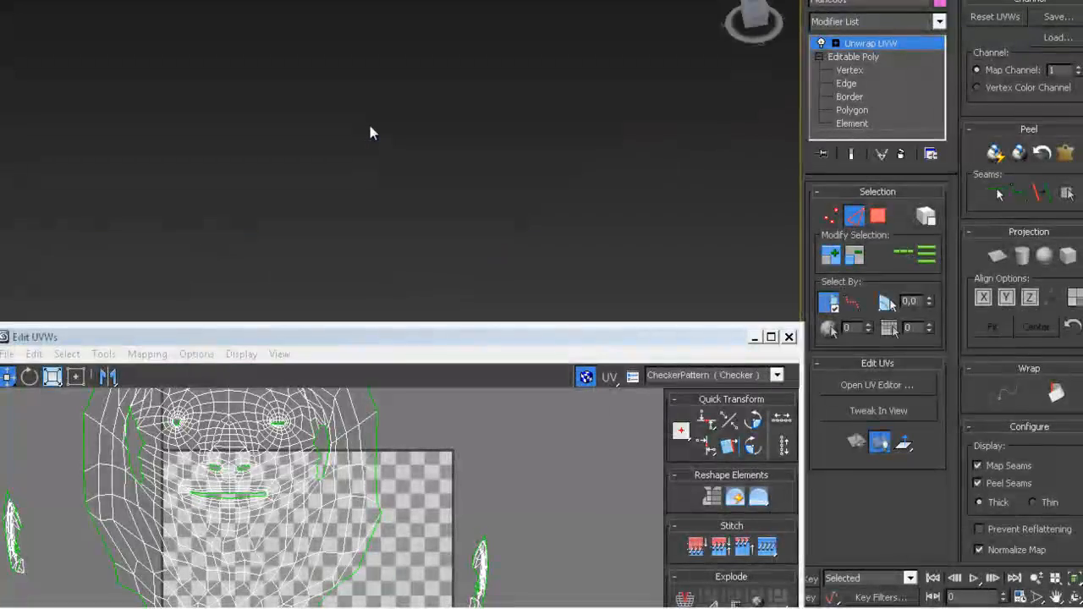
scroll(397, 123, up, 2)
alt+middle_drag(428, 114, 368, 161)
scroll(298, 195, up, 2)
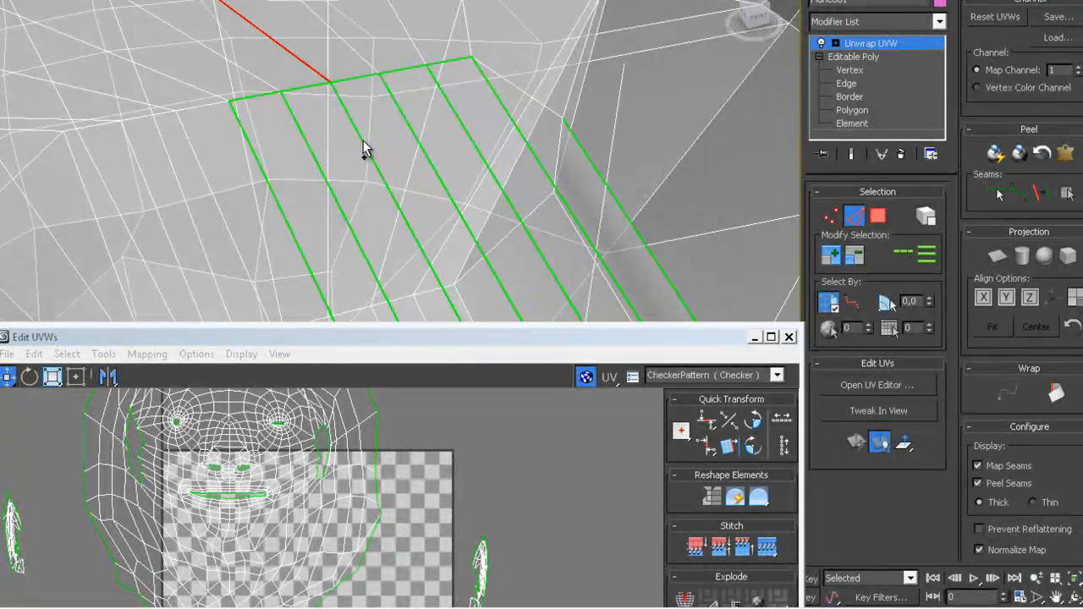
alt+middle_drag(378, 175, 362, 157)
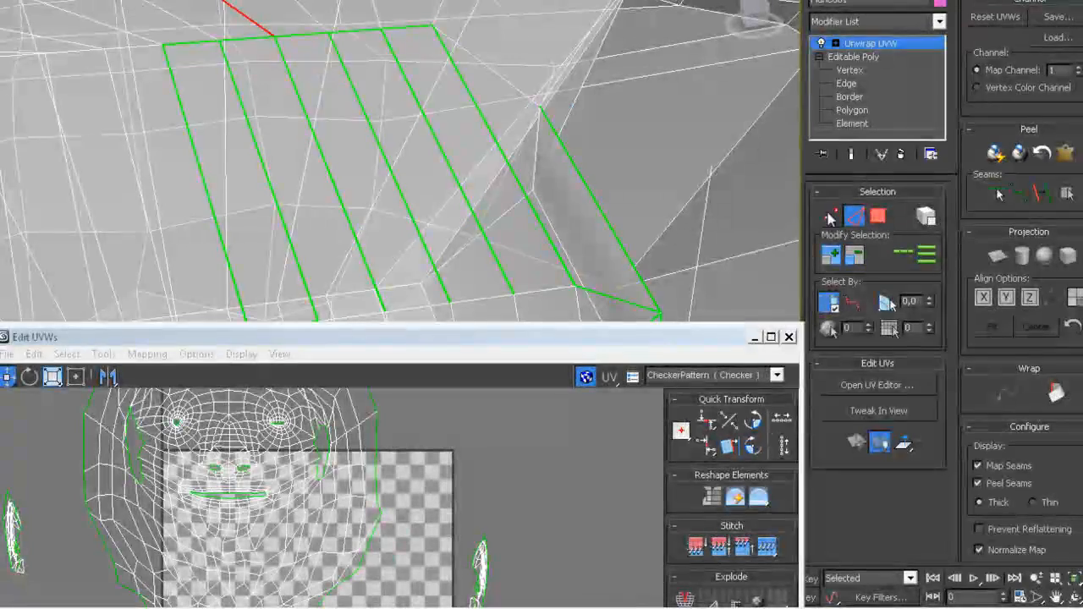
Step: Draw a point-to-point peel seam from the middle of the upper lip's inner rim to the seamed strips inside the mouth
click(830, 216)
click(1013, 197)
alt+middle_drag(398, 126, 388, 166)
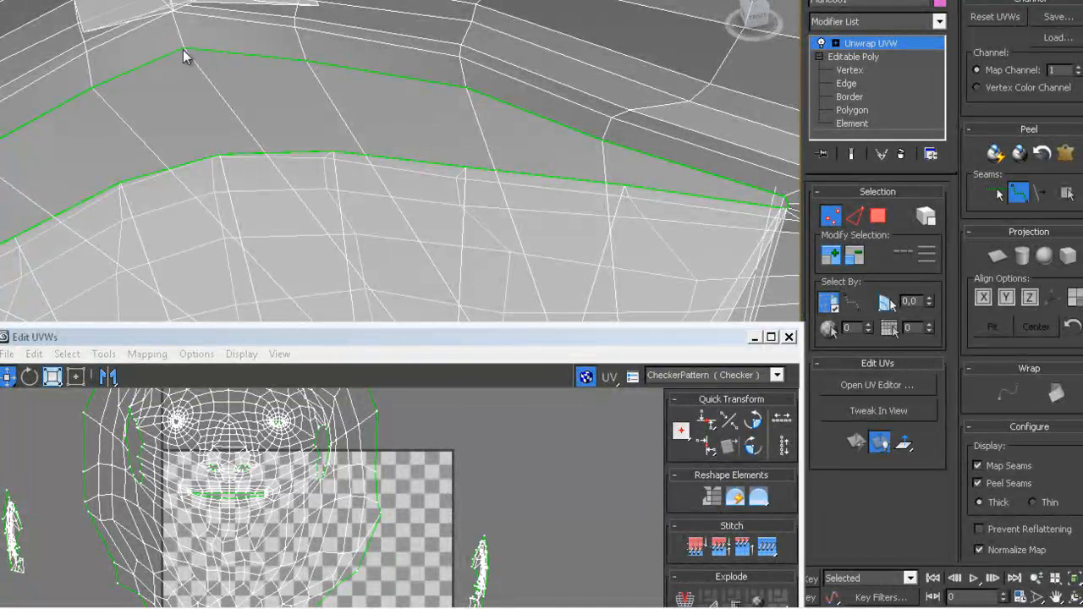
alt+middle_drag(185, 53, 262, 102)
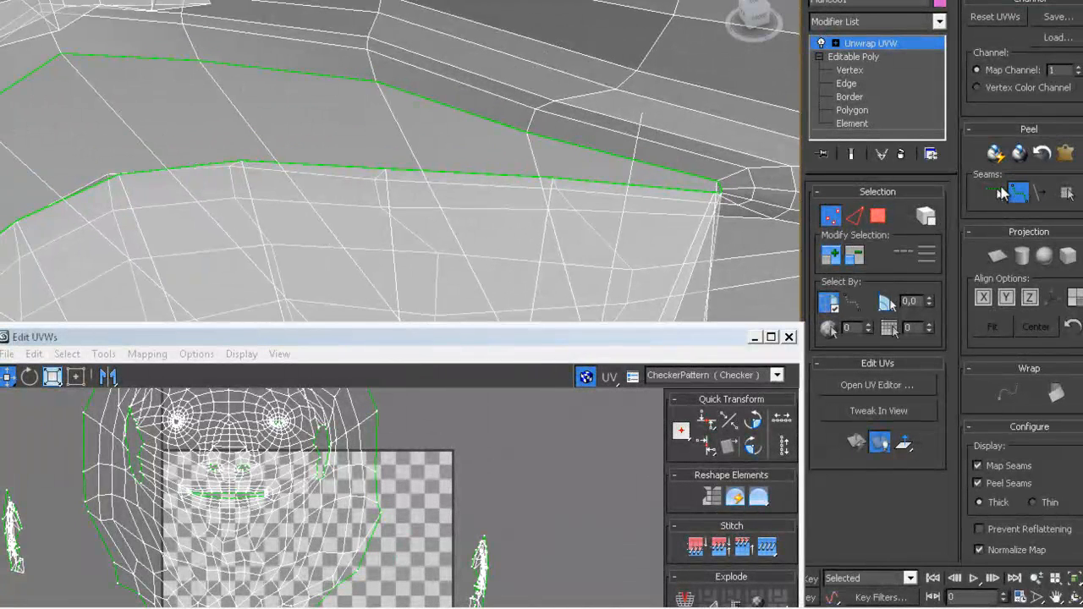
alt+middle_drag(323, 114, 500, 132)
scroll(446, 153, down, 5)
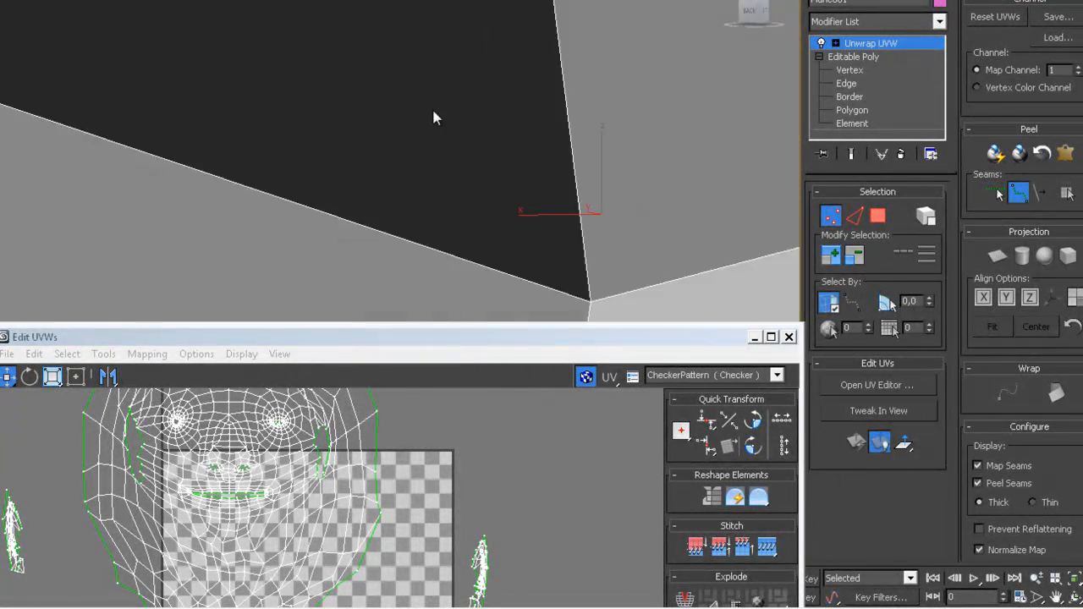
scroll(387, 174, up, 10)
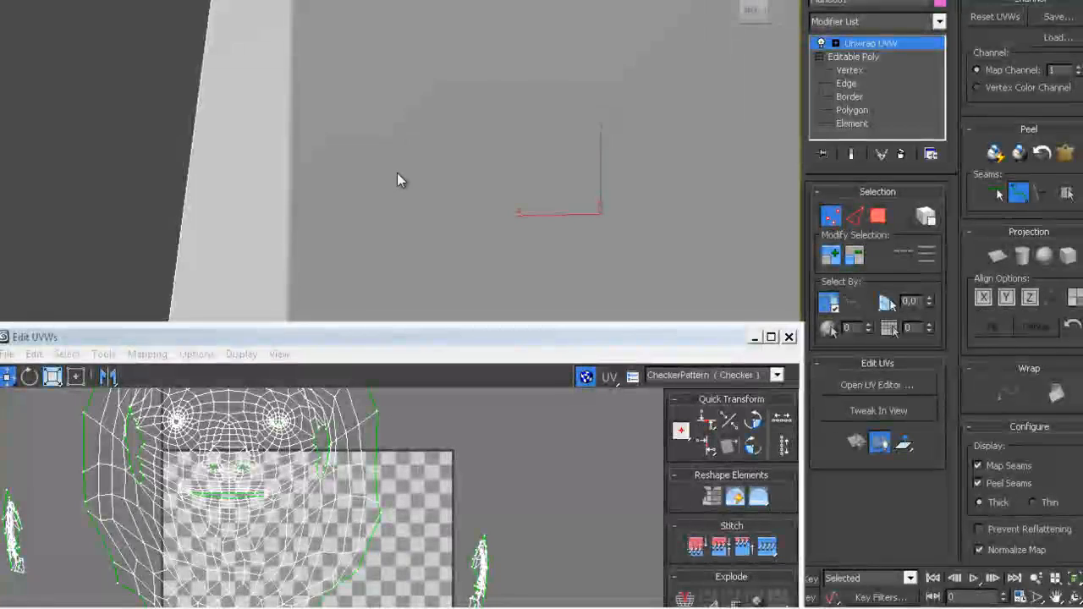
scroll(400, 173, down, 5)
mouse_move(401, 176)
alt+middle_down()
mouse_move(420, 158)
mouse_move(372, 152)
mouse_move(375, 177)
mouse_move(387, 152)
mouse_move(373, 181)
mouse_move(405, 169)
mouse_move(386, 164)
mouse_move(396, 171)
mouse_move(382, 195)
mouse_move(380, 169)
mouse_move(391, 175)
mouse_move(428, 147)
mouse_move(265, 239)
mouse_move(178, 248)
mouse_move(335, 204)
mouse_move(336, 245)
mouse_move(354, 198)
mouse_move(349, 150)
alt+middle_up()
key(alt+x)
key(F3)
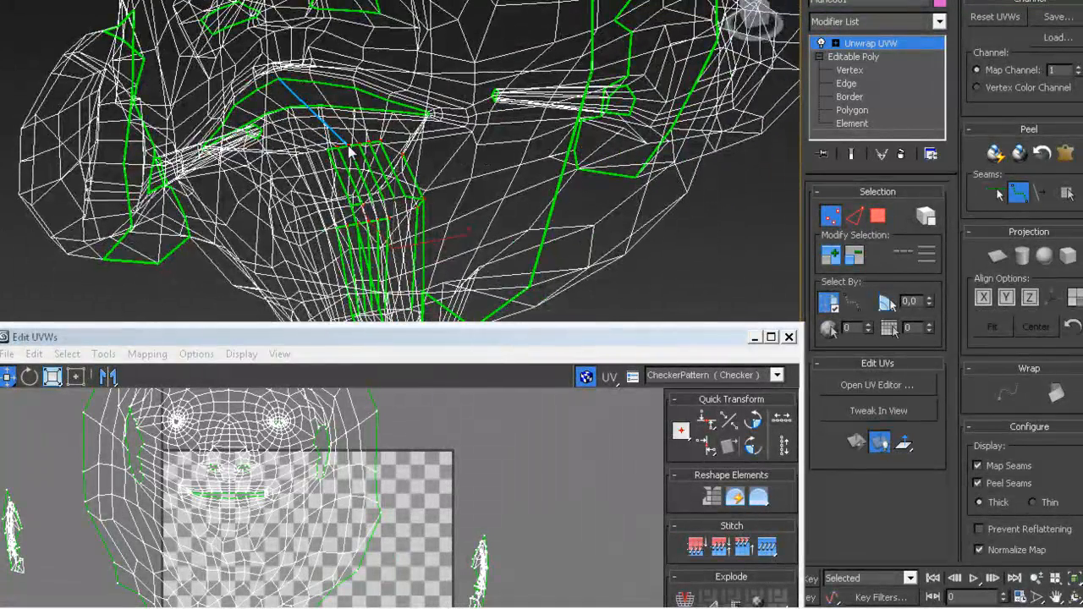
click(1013, 192)
click(1015, 194)
Step: Inspect the new peel seam in wireframe and bring the mouth interior shell into view in the Edit UVWs window beside the model
alt+middle_drag(471, 210, 408, 185)
key(F3)
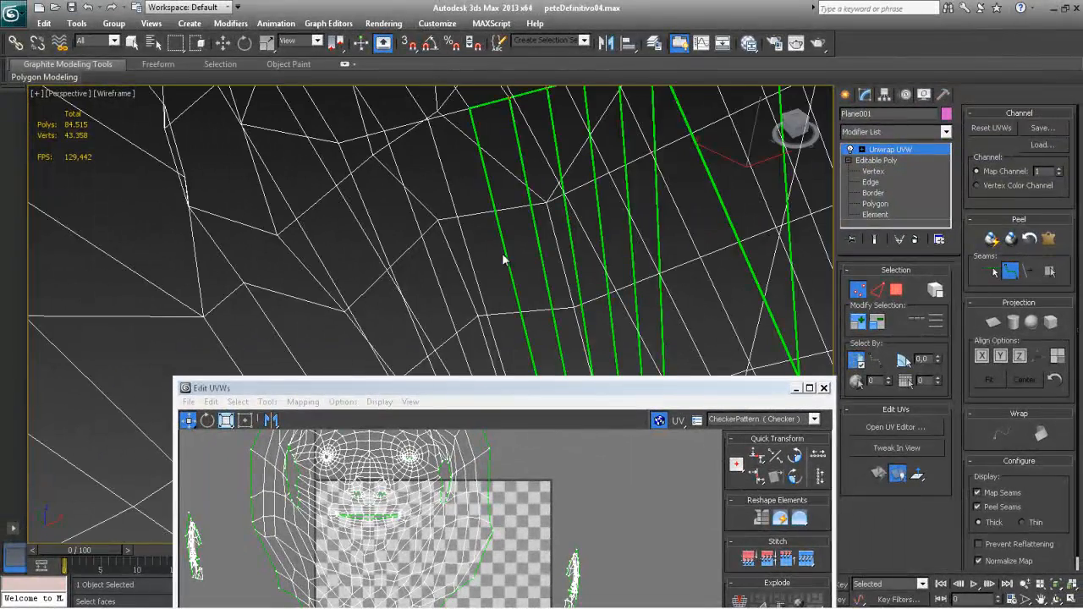
scroll(513, 256, down, 5)
alt+middle_drag(518, 281, 501, 286)
scroll(505, 286, up, 8)
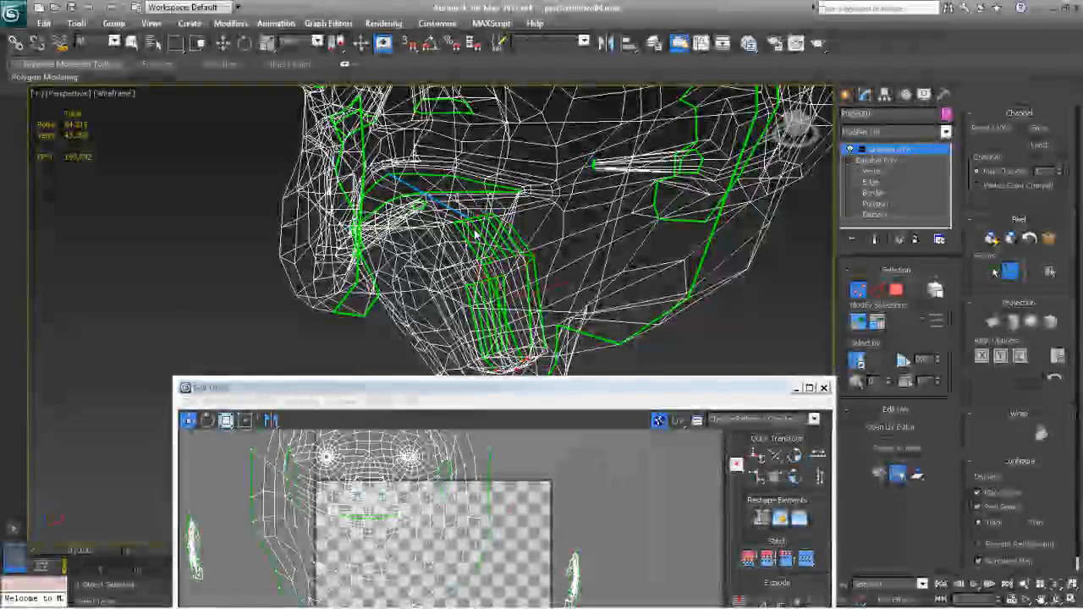
drag(561, 389, 518, 147)
middle_drag(372, 403, 573, 438)
middle_drag(281, 413, 533, 378)
drag(488, 160, 880, 62)
click(456, 308)
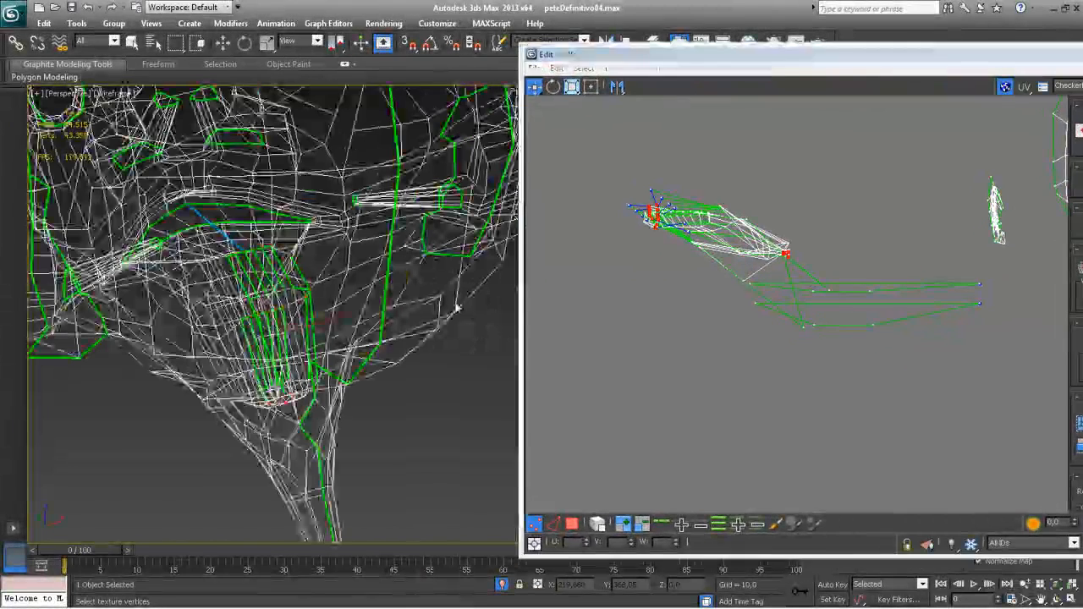
Step: Save the scene as peteDefinitivo05.max and select an edge on the mouth interior shell to locate it on the model
middle_drag(652, 218, 643, 298)
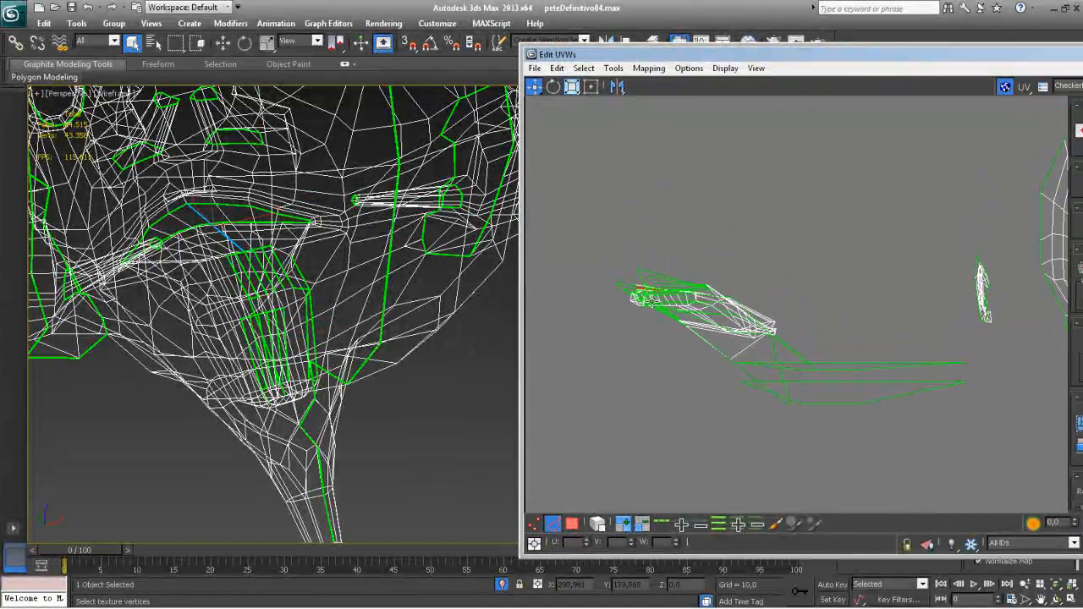
alt+middle_drag(243, 265, 227, 315)
click(71, 7)
click(668, 285)
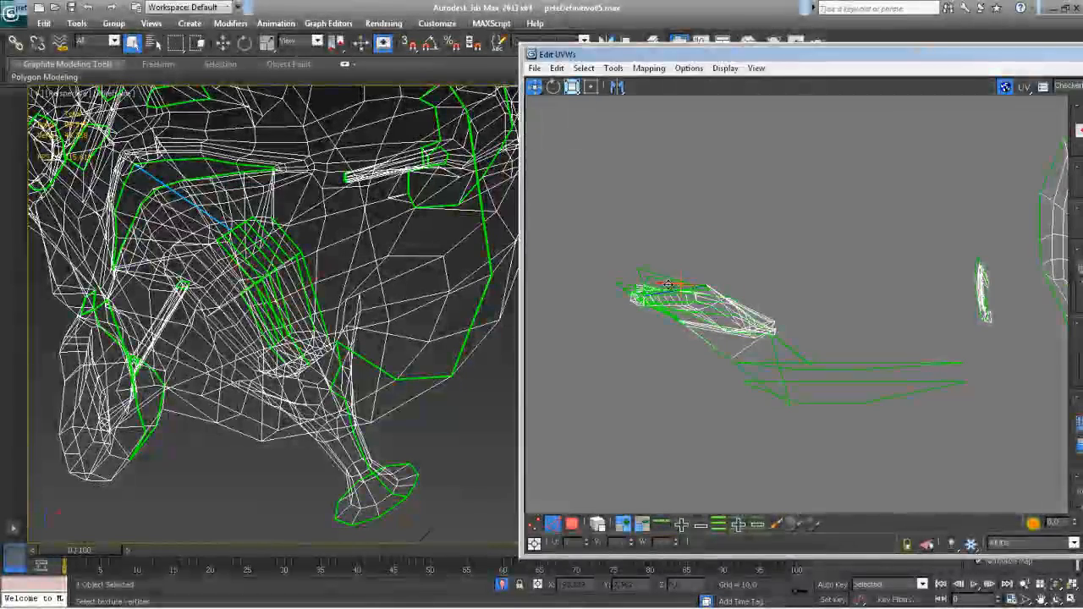
alt+middle_drag(314, 309, 318, 249)
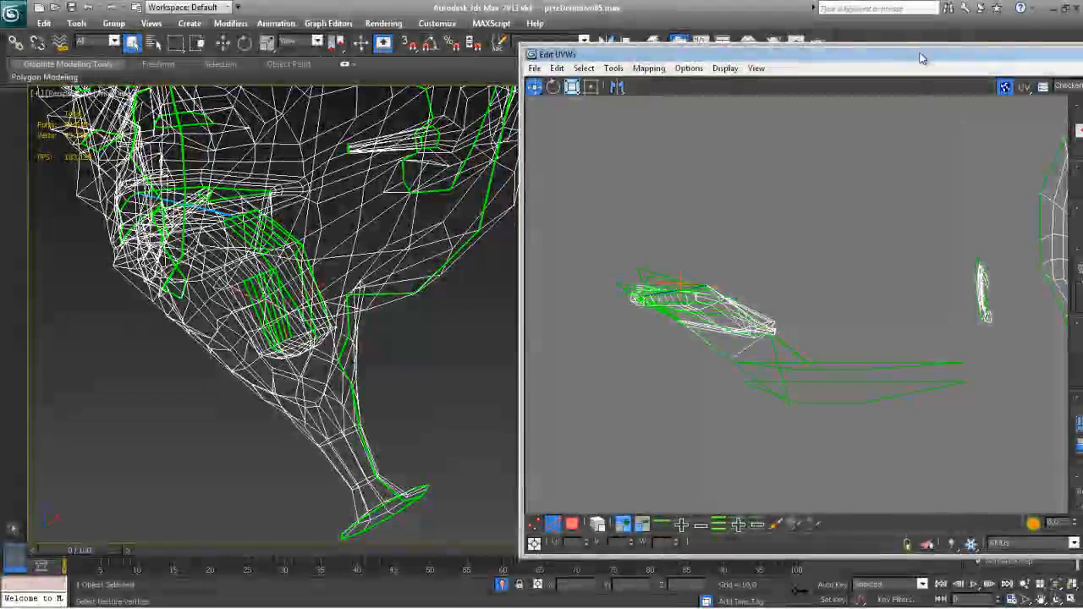
Step: Select the seam edges across the mouth interior shell bordering the side strips of the mouth cavity and stitch them with Stitch Custom
drag(923, 55, 828, 55)
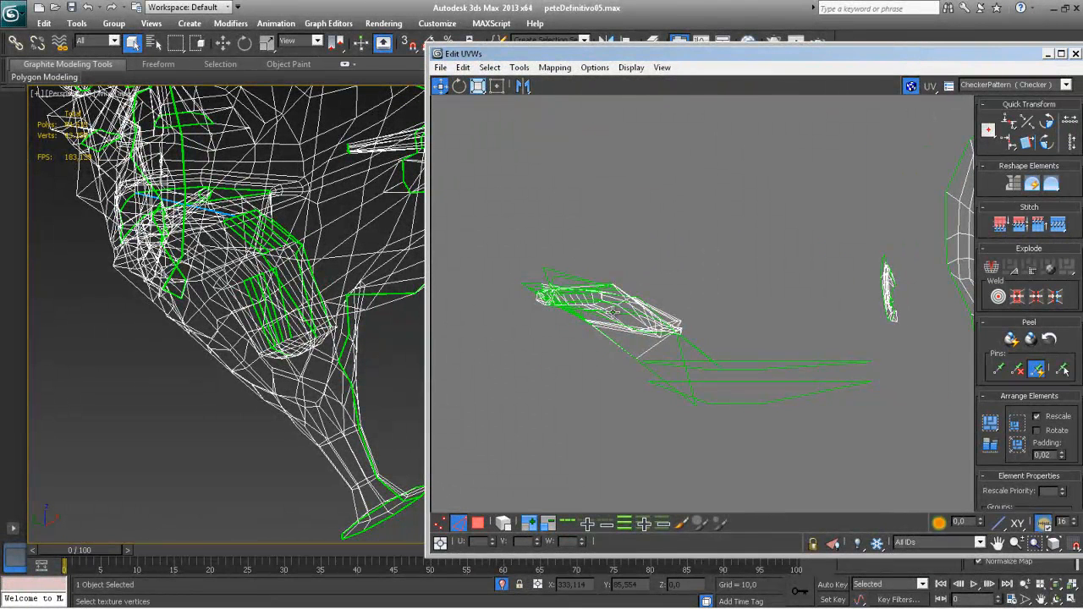
click(615, 313)
middle_drag(526, 327, 500, 337)
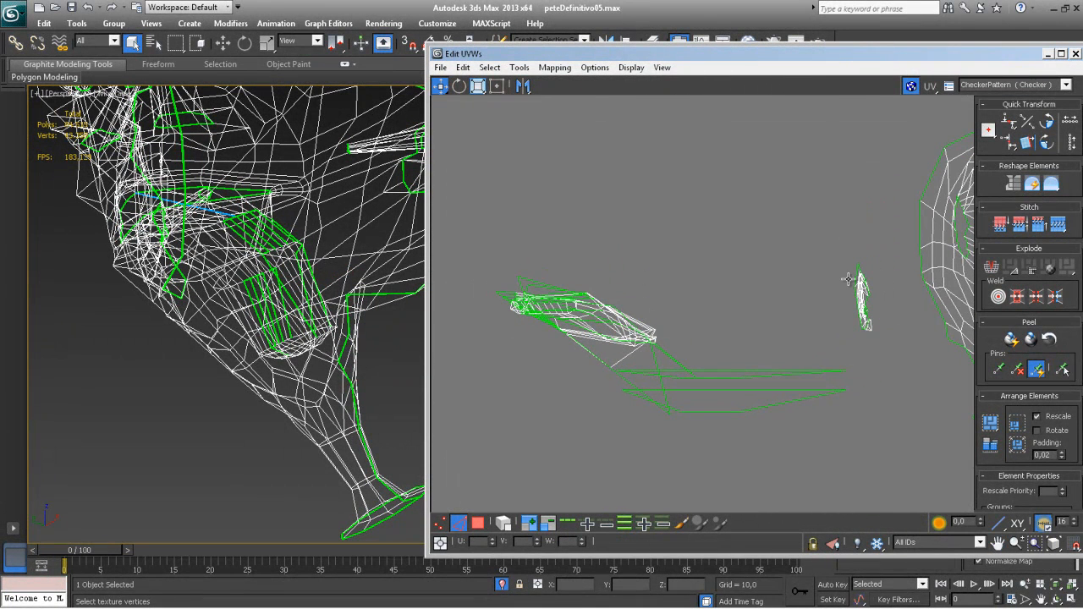
click(582, 312)
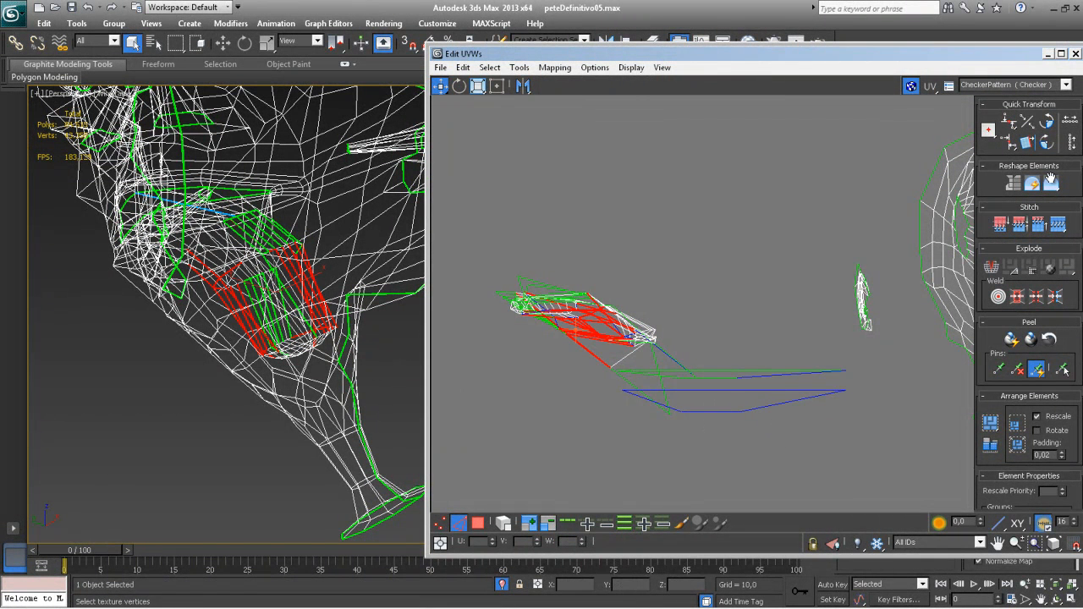
click(1058, 223)
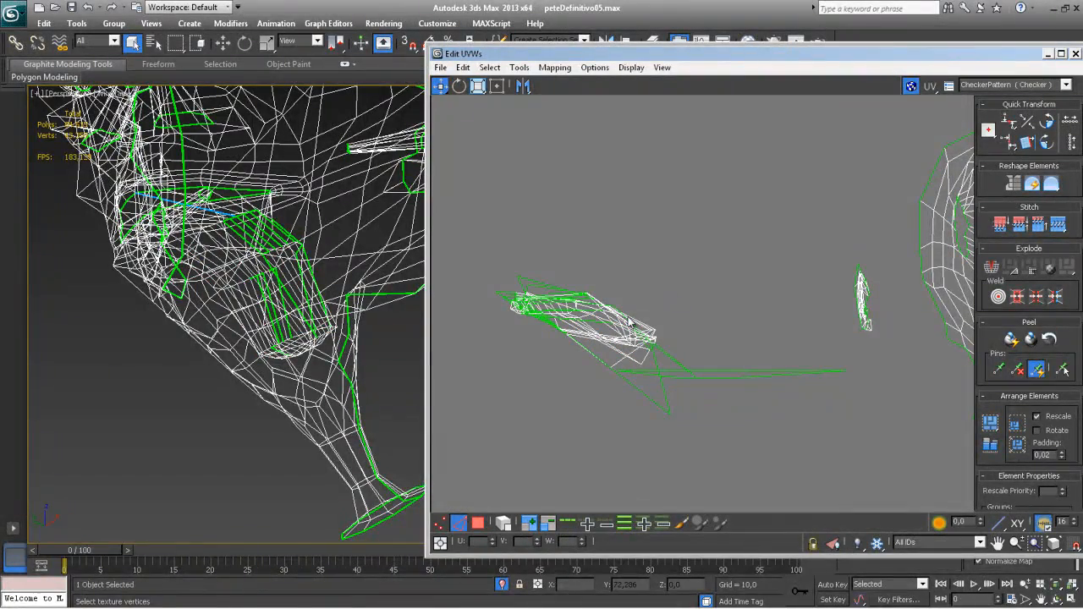
Step: Stitch the long horizontal seam edge below the mouth interior shell, undo the stitch once, and apply it again to the same edge
alt+middle_drag(220, 338, 298, 298)
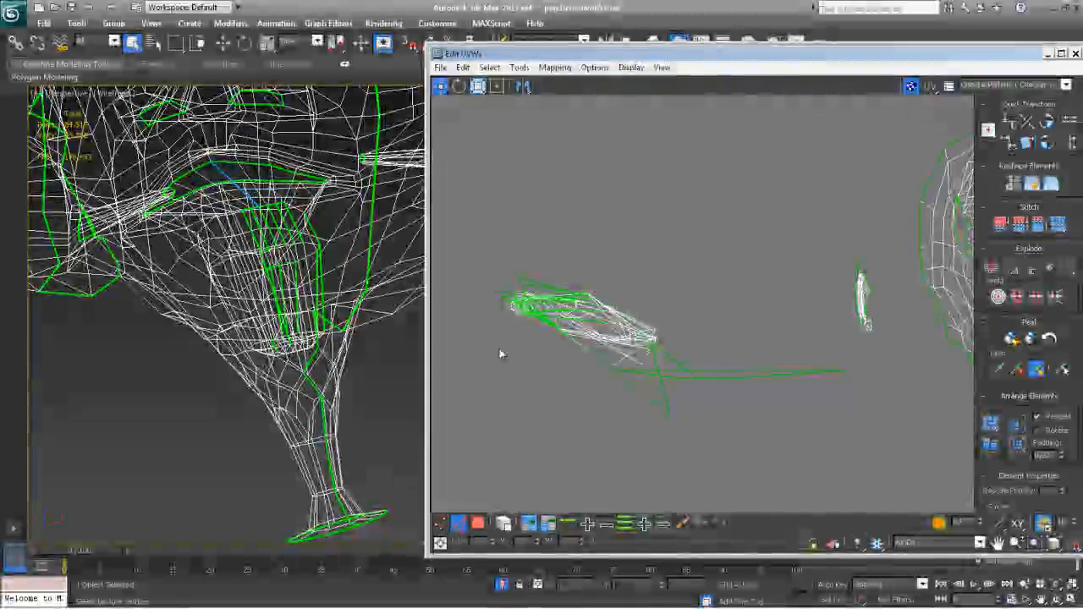
click(592, 337)
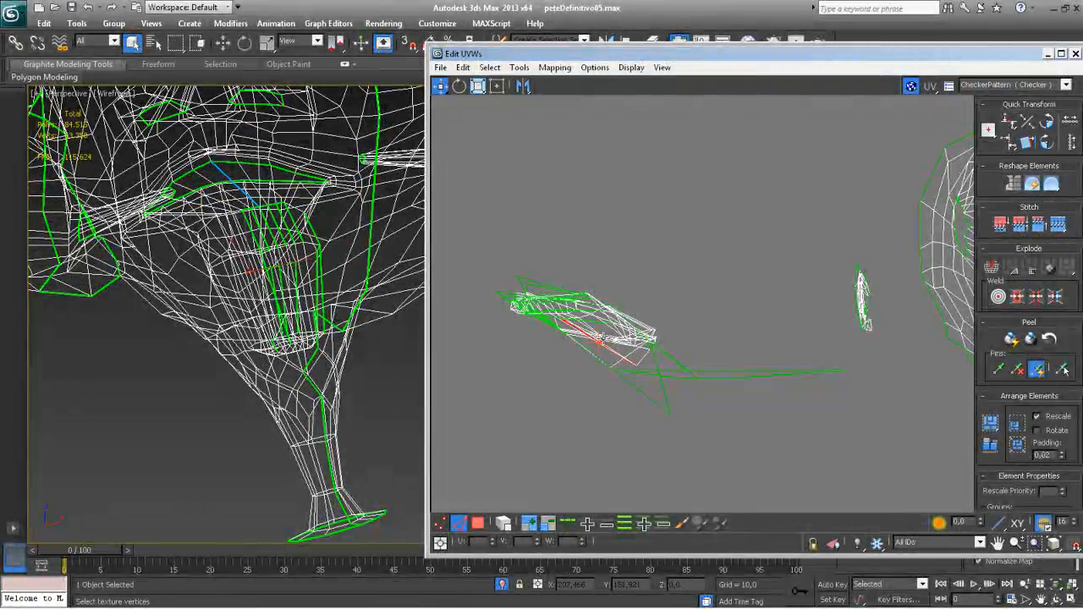
click(748, 348)
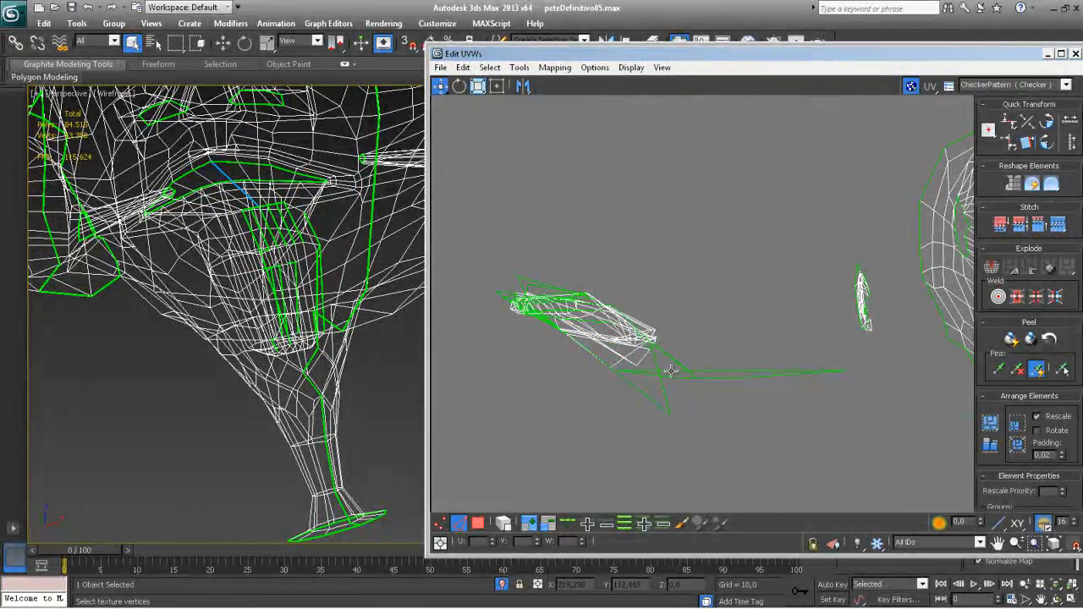
click(1057, 225)
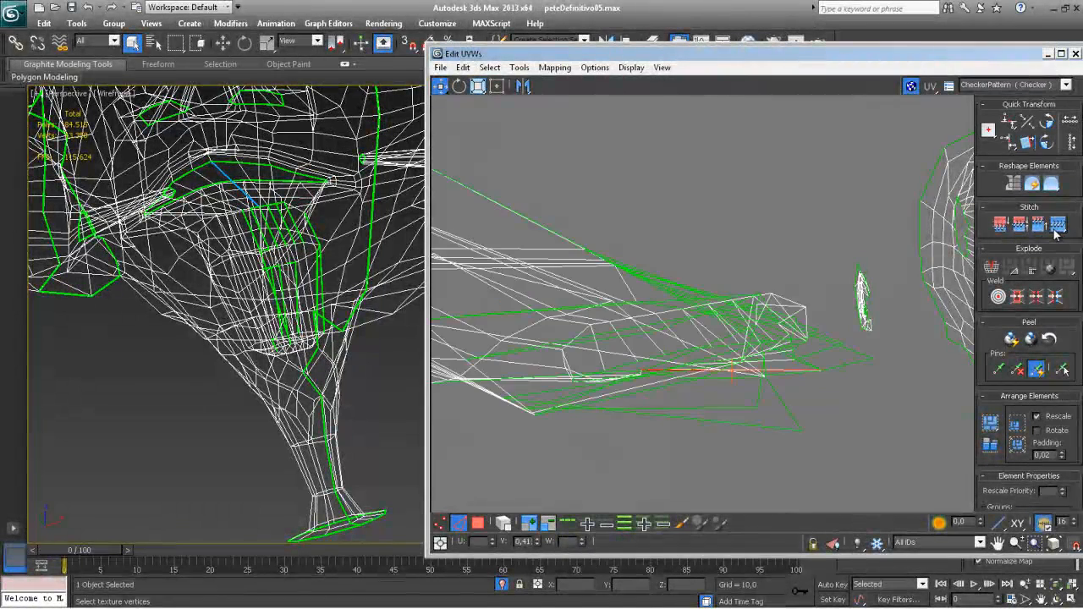
key(ctrl+z)
middle_drag(648, 293, 620, 280)
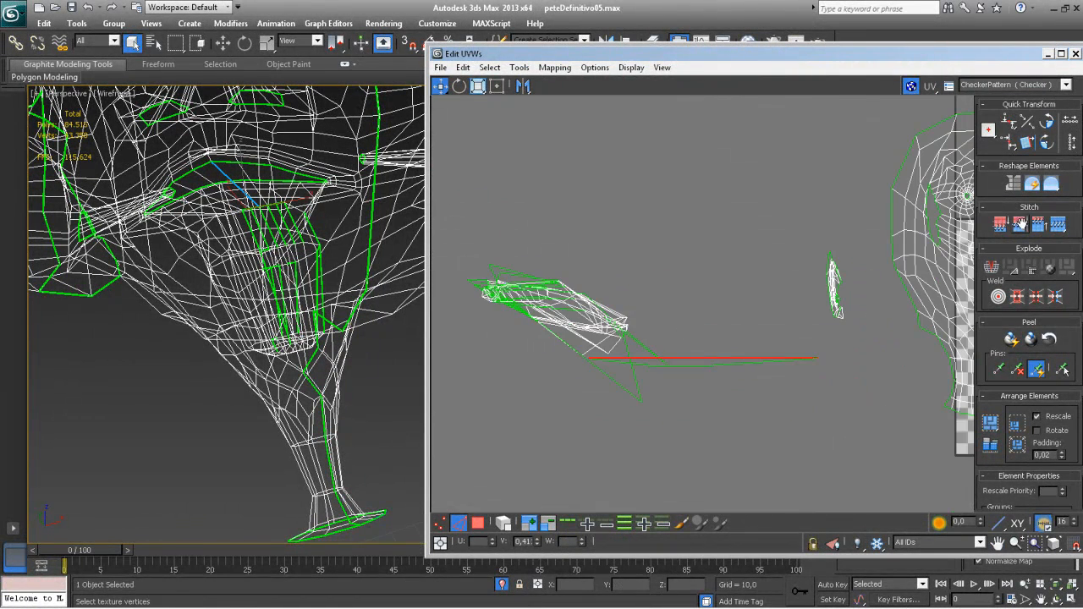
click(1056, 230)
scroll(763, 307, down, 5)
scroll(760, 301, up, 1)
scroll(755, 305, up, 2)
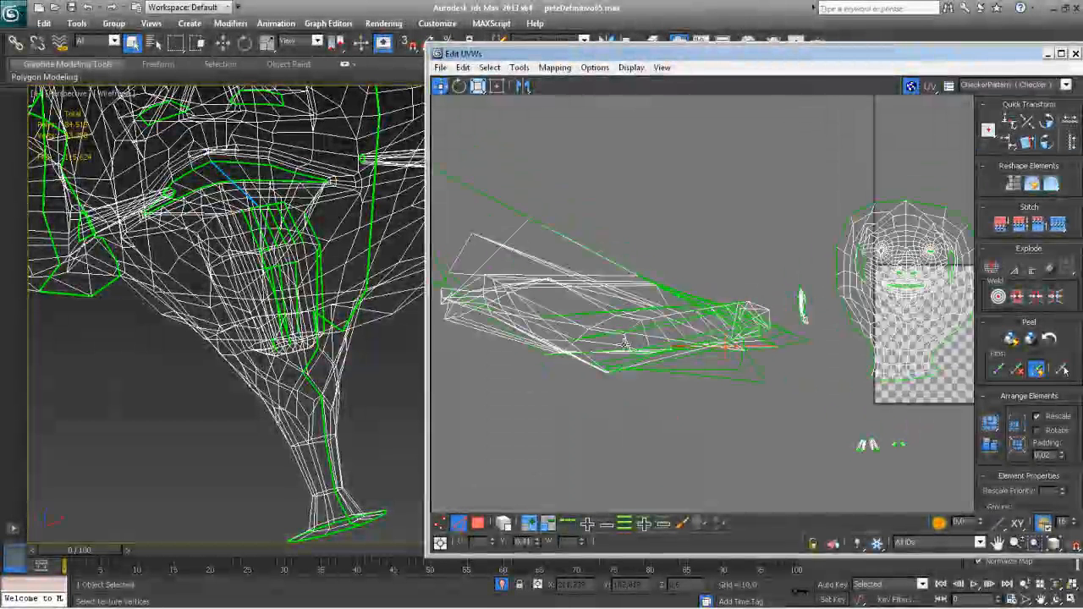
Step: Stitch two more seam edges along the lower border of the mouth interior shell
click(704, 369)
click(1056, 225)
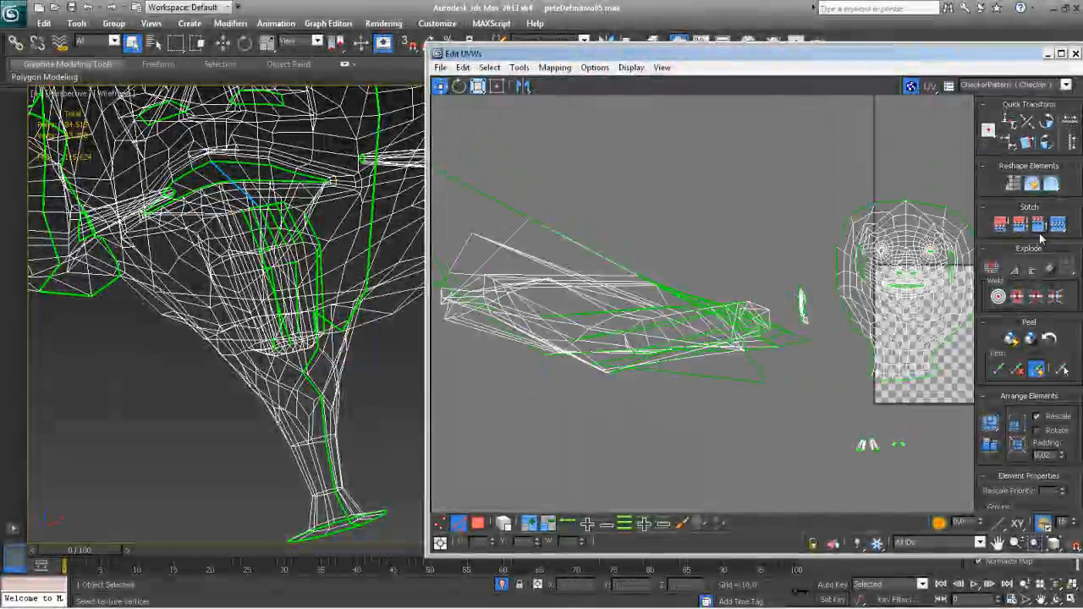
click(722, 353)
click(1056, 225)
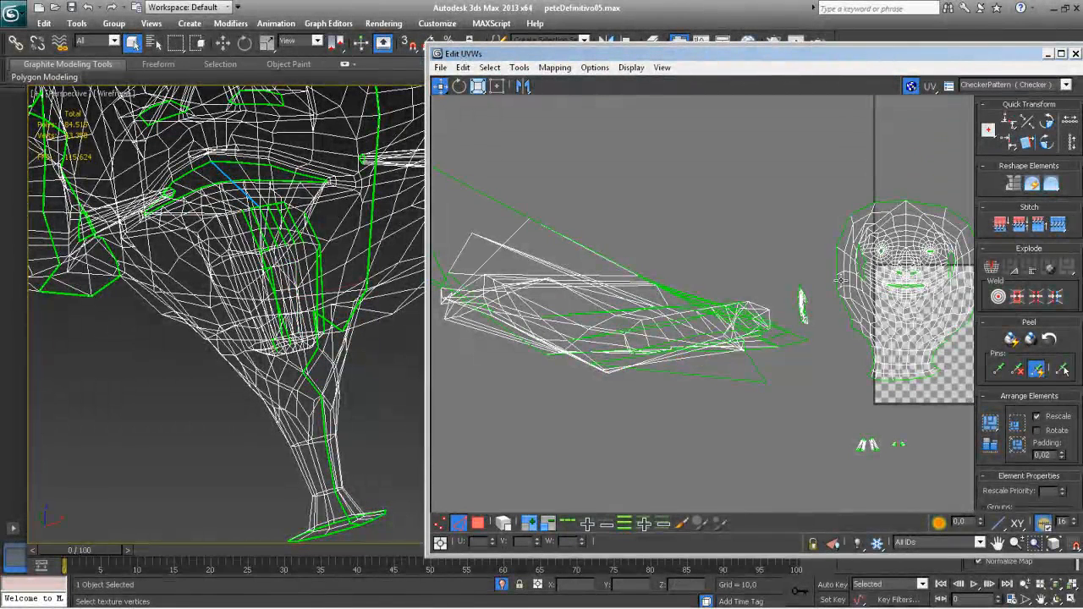
Step: Replace the broad edge selection with the long seam edge through the middle of the mouth interior shell and stitch it
click(683, 356)
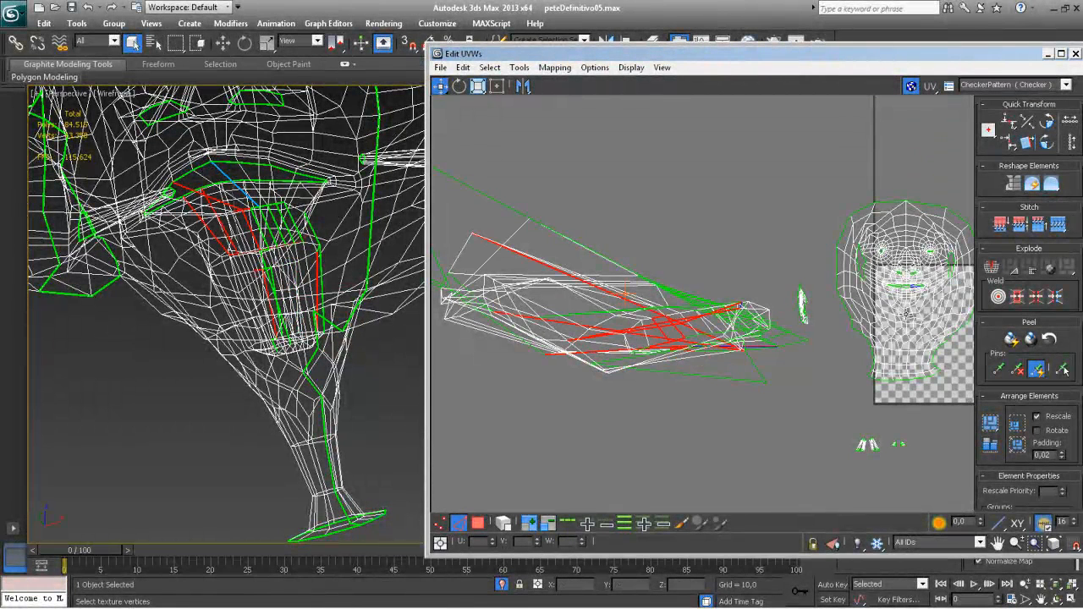
click(631, 409)
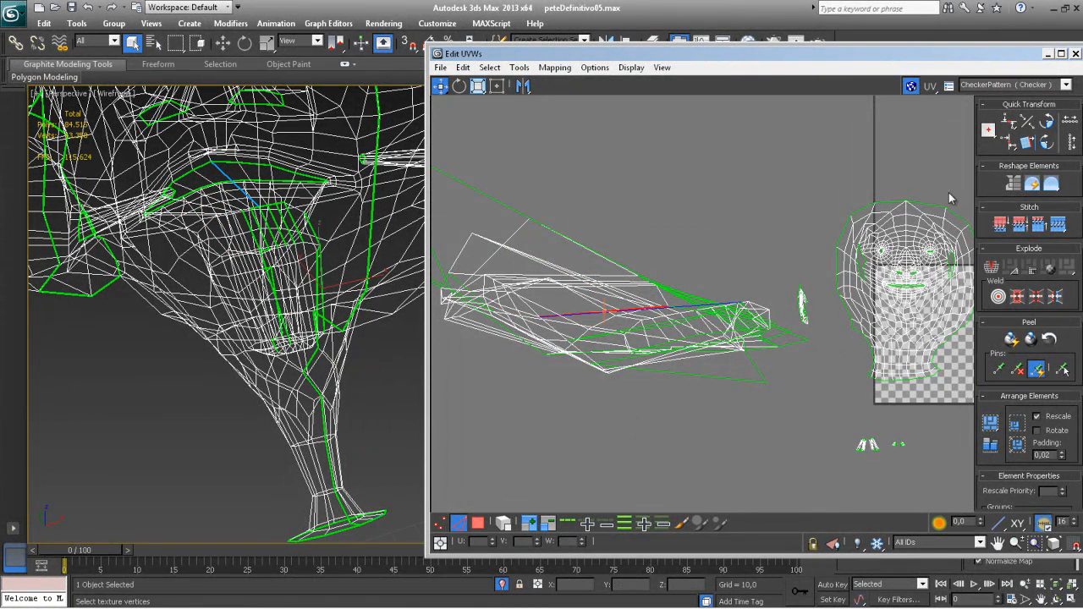
click(1059, 223)
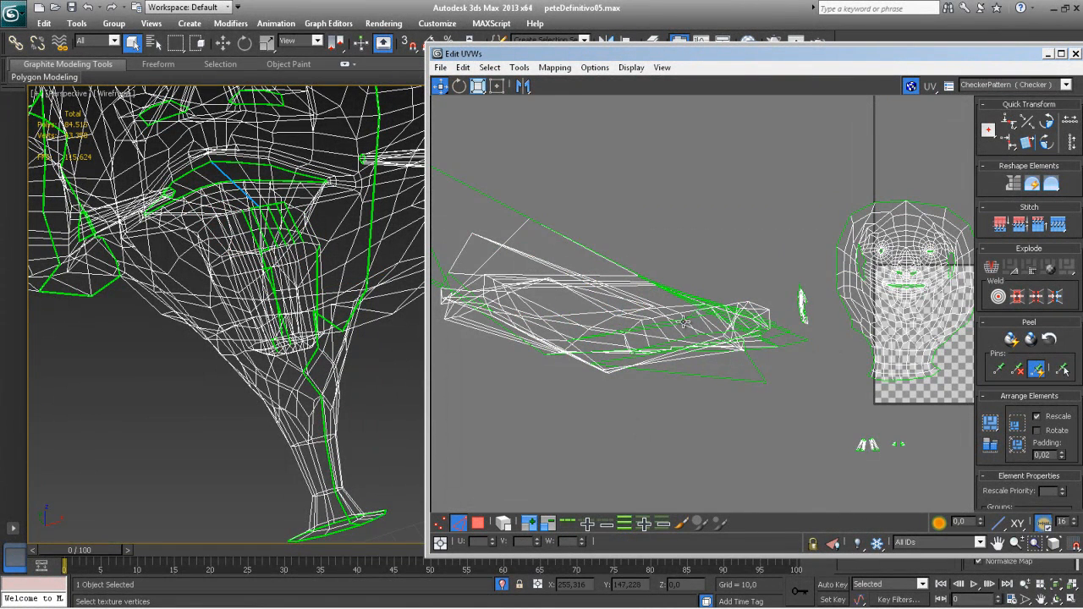
click(793, 296)
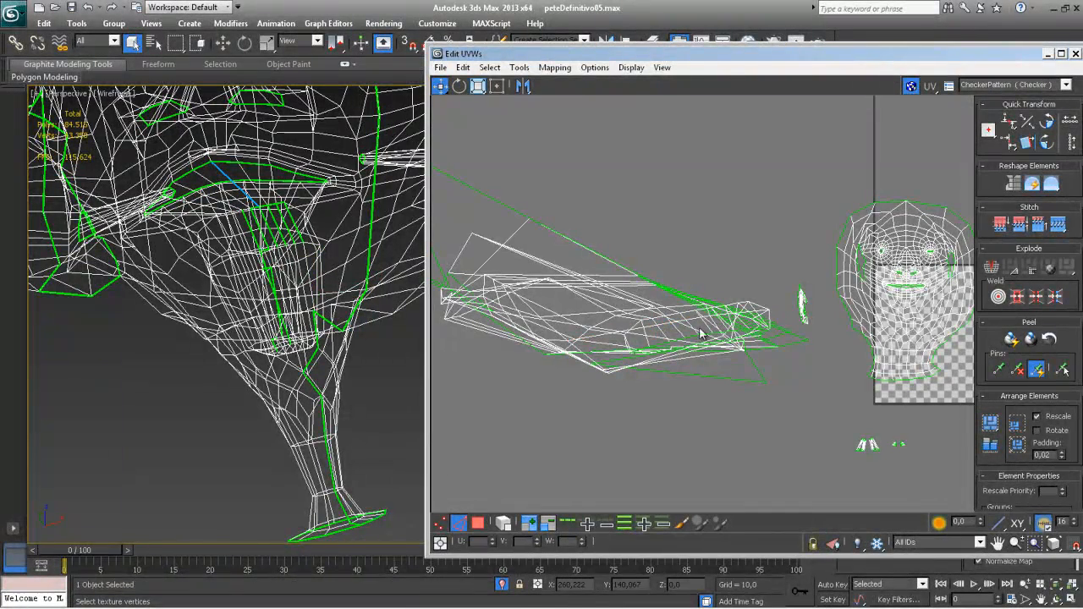
Step: Stitch the short diagonal seam edges near the narrow right end of the mouth interior shell
scroll(922, 321, up, 3)
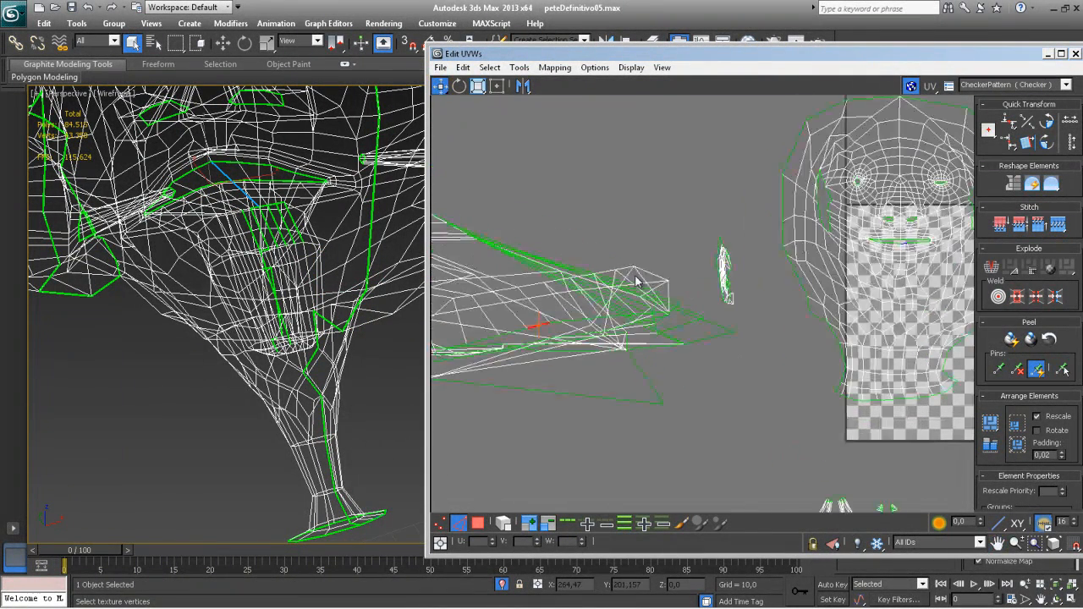
click(602, 297)
click(1019, 224)
click(623, 331)
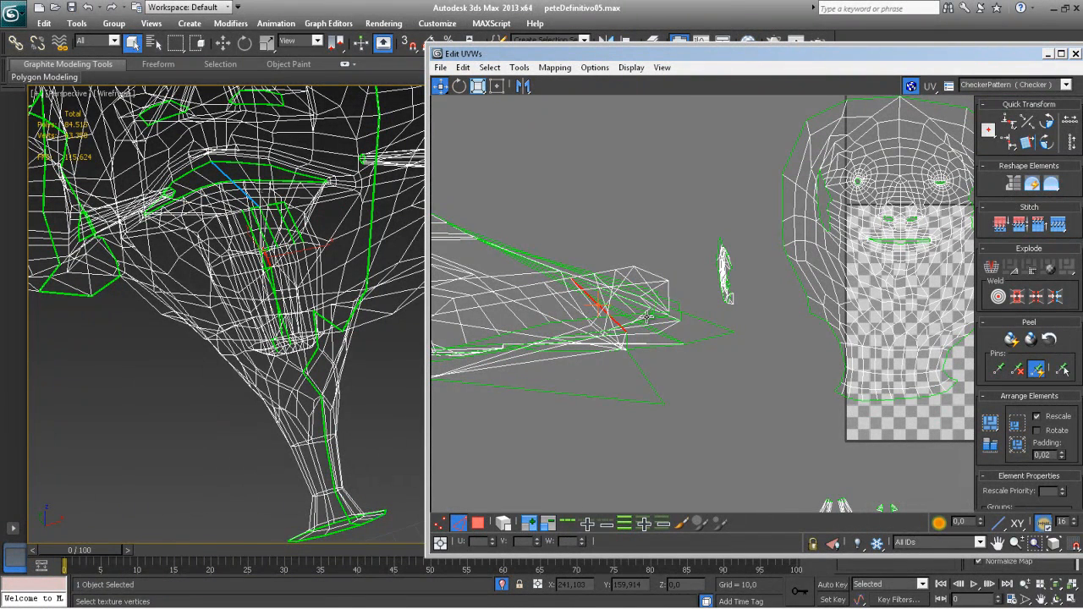
click(1057, 224)
Step: Stitch the long sloping seam edges along the upper border of the mouth interior shell one after another
click(603, 306)
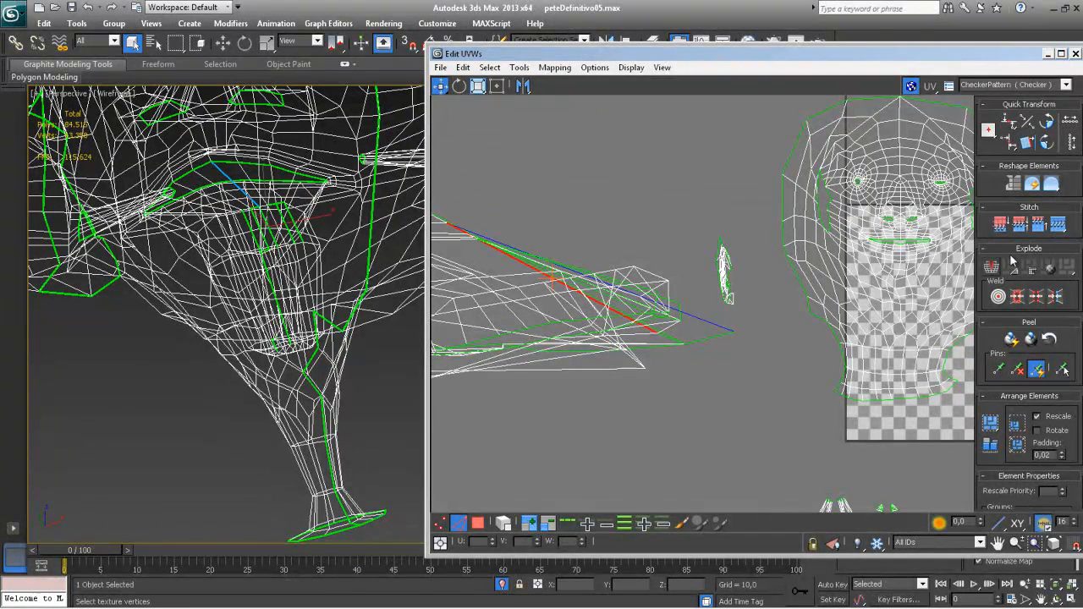
click(1058, 225)
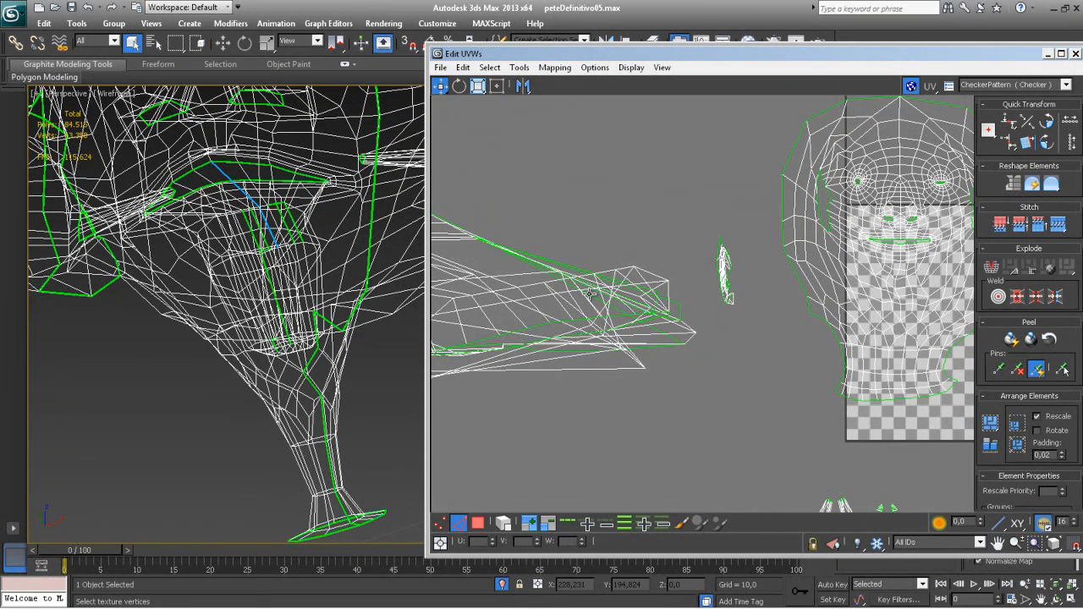
click(1059, 226)
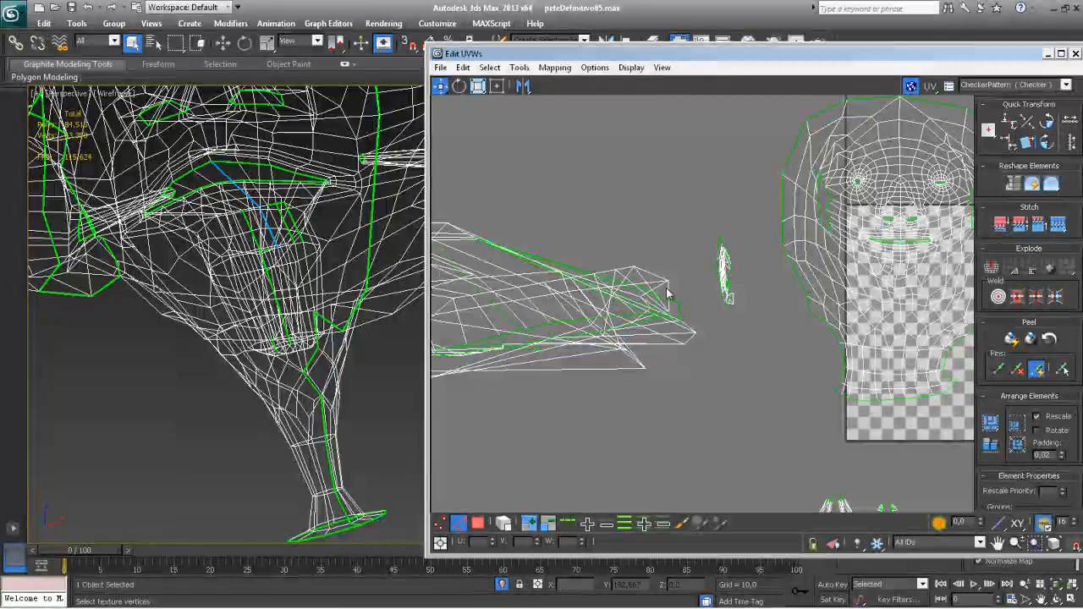
click(1058, 225)
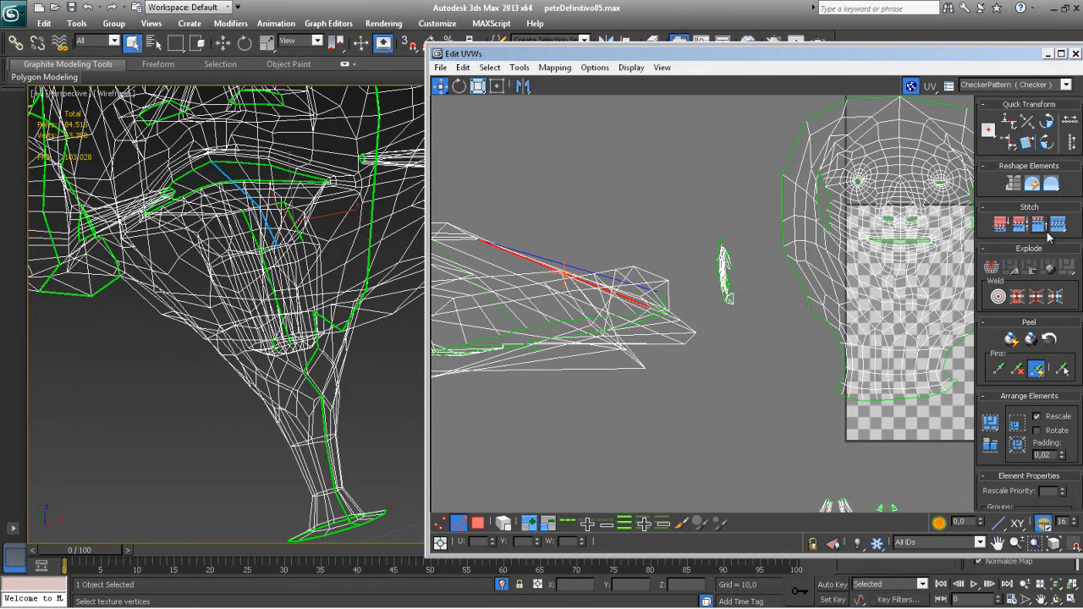
click(1058, 225)
Step: Stitch the seam edges crossing the middle of the mouth interior shell, joining the strips down the centre of the mouth cavity
middle_drag(579, 302, 663, 302)
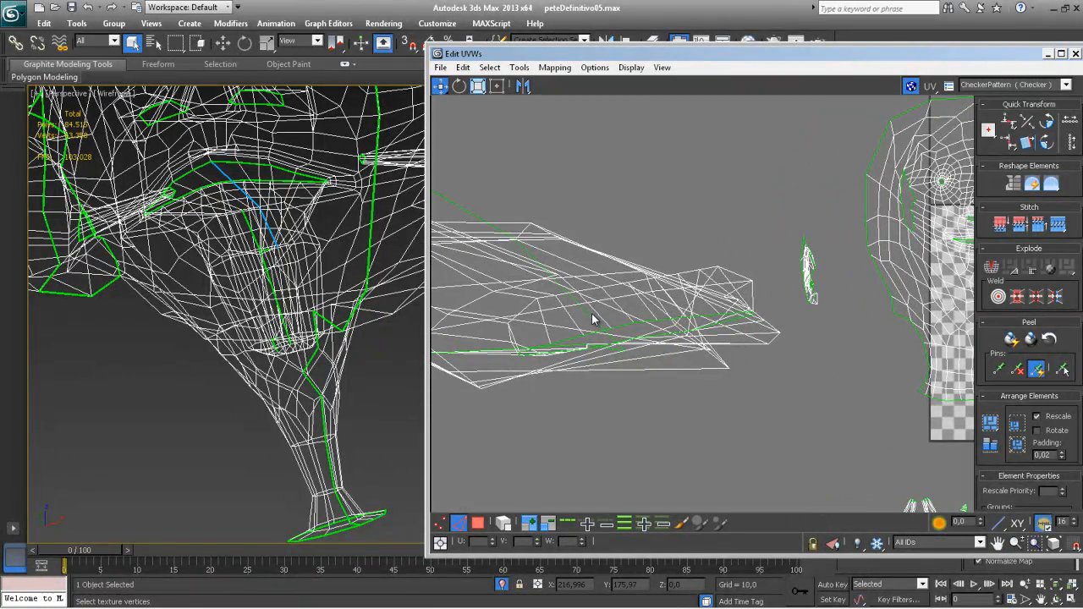
click(1059, 225)
middle_drag(673, 264, 795, 264)
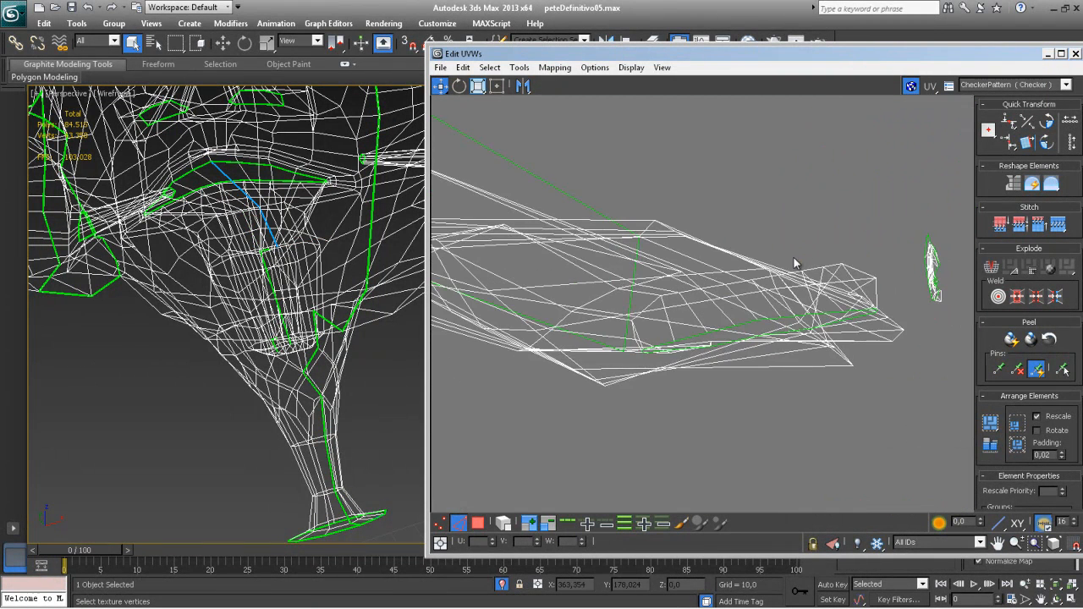
click(932, 253)
click(1059, 225)
middle_drag(616, 249, 700, 261)
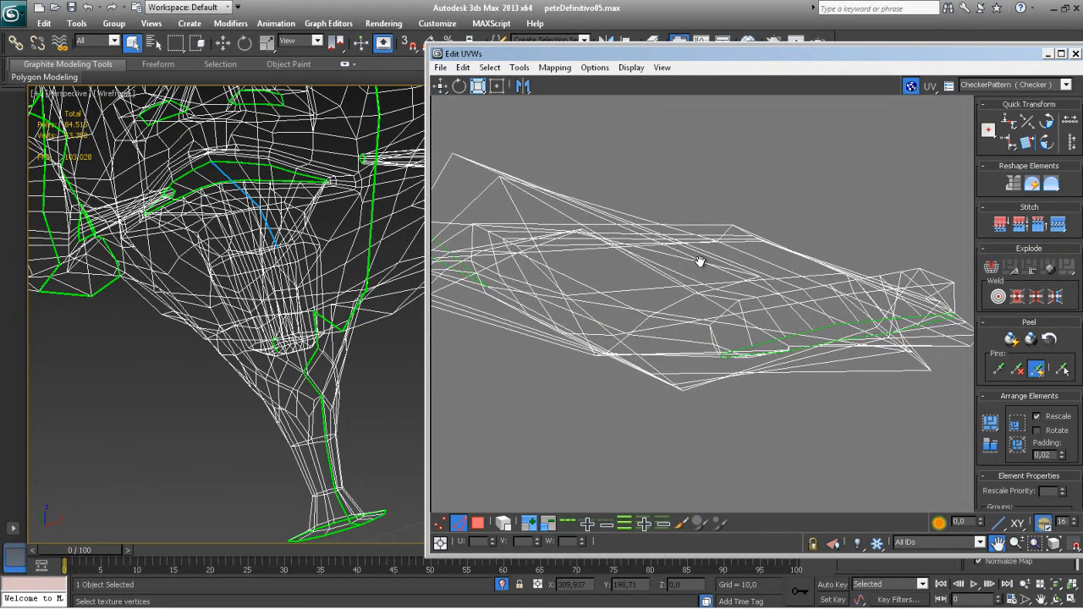
Step: Select the short seam edge at the left part of the mouth interior shell and stitch it, joining the back of the cavity
click(479, 275)
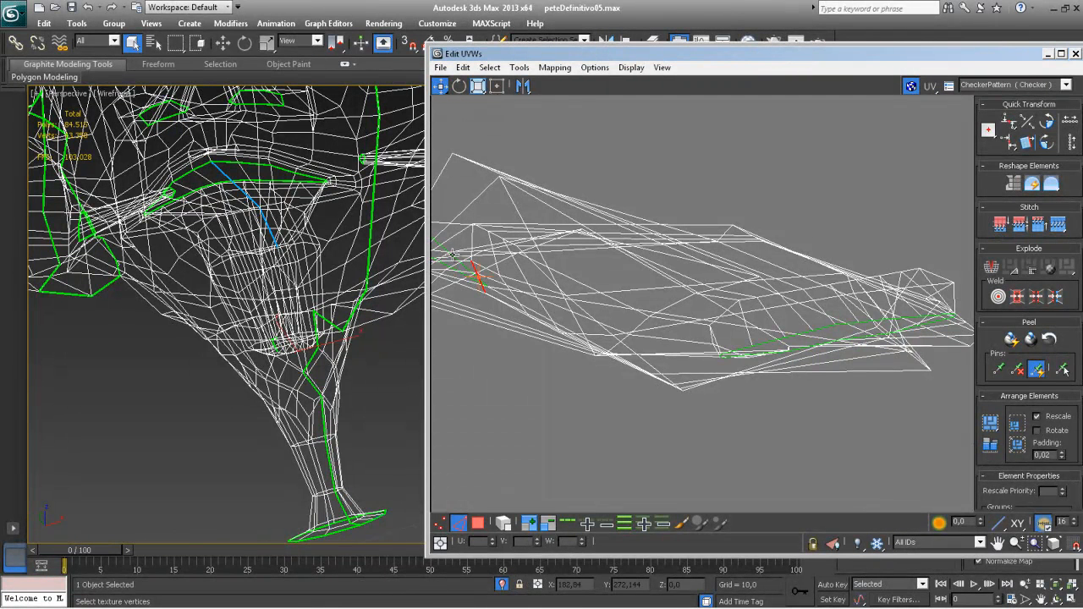
click(1056, 223)
mouse_move(607, 279)
middle_down()
mouse_move(805, 292)
mouse_move(599, 281)
middle_up()
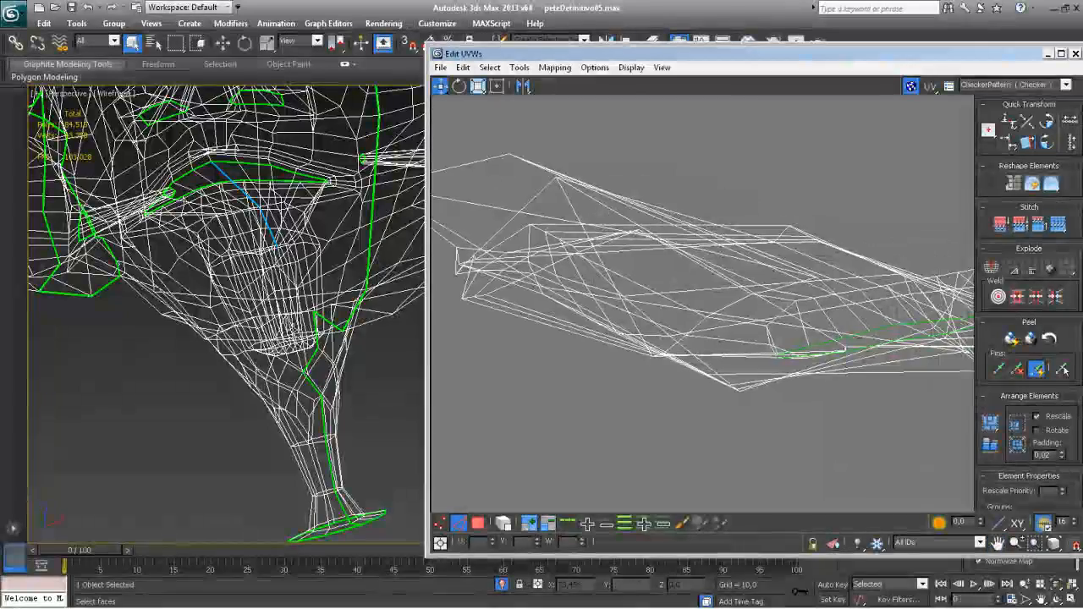
alt+middle_drag(265, 363, 286, 343)
alt+middle_drag(339, 412, 364, 377)
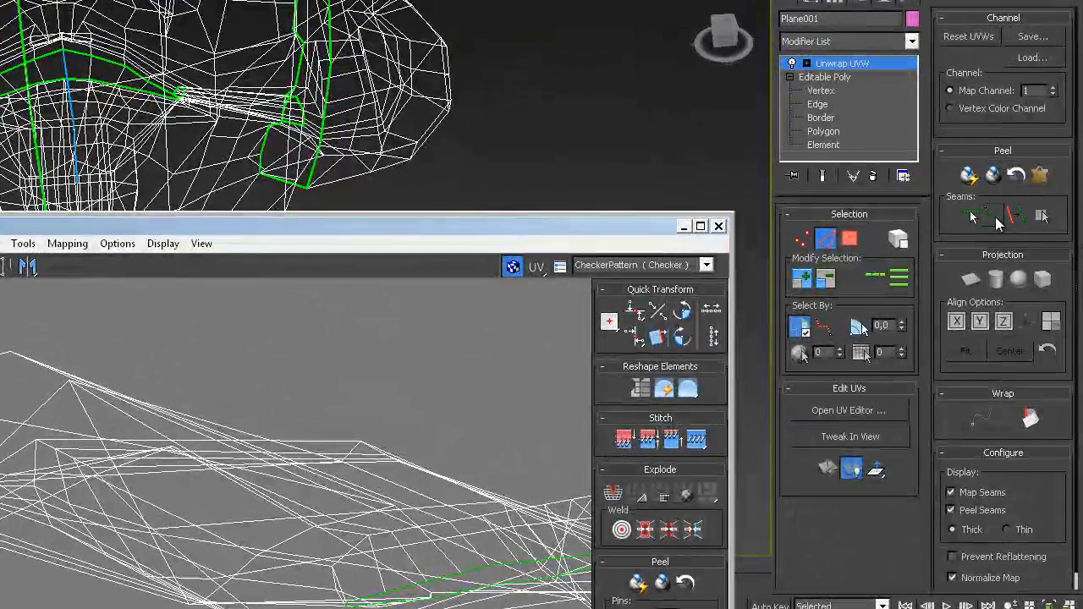
click(990, 218)
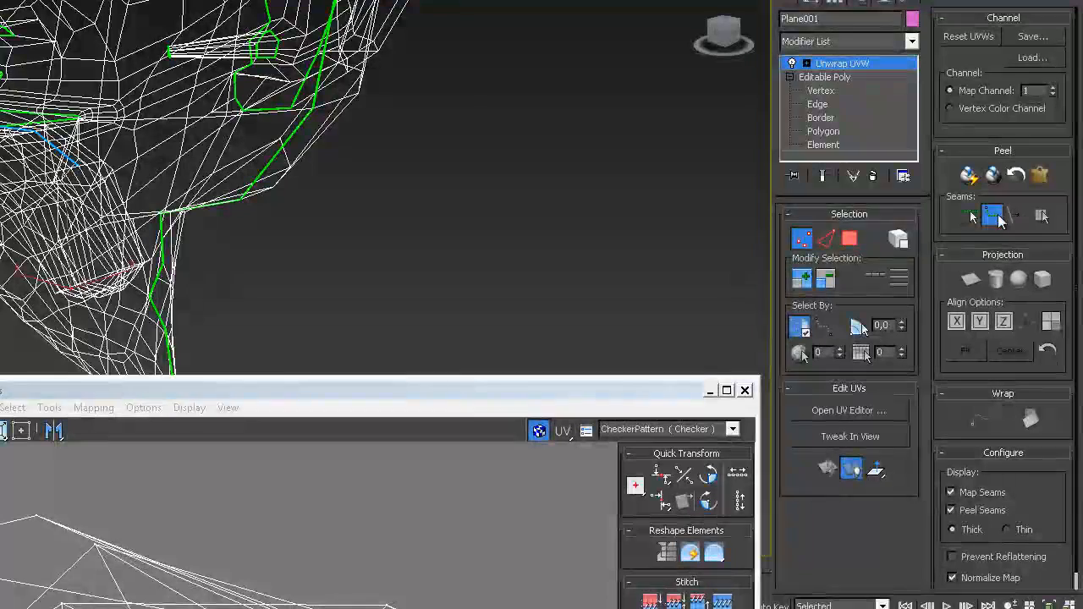
click(849, 240)
click(380, 222)
alt+middle_drag(380, 222, 776, 258)
key(1)
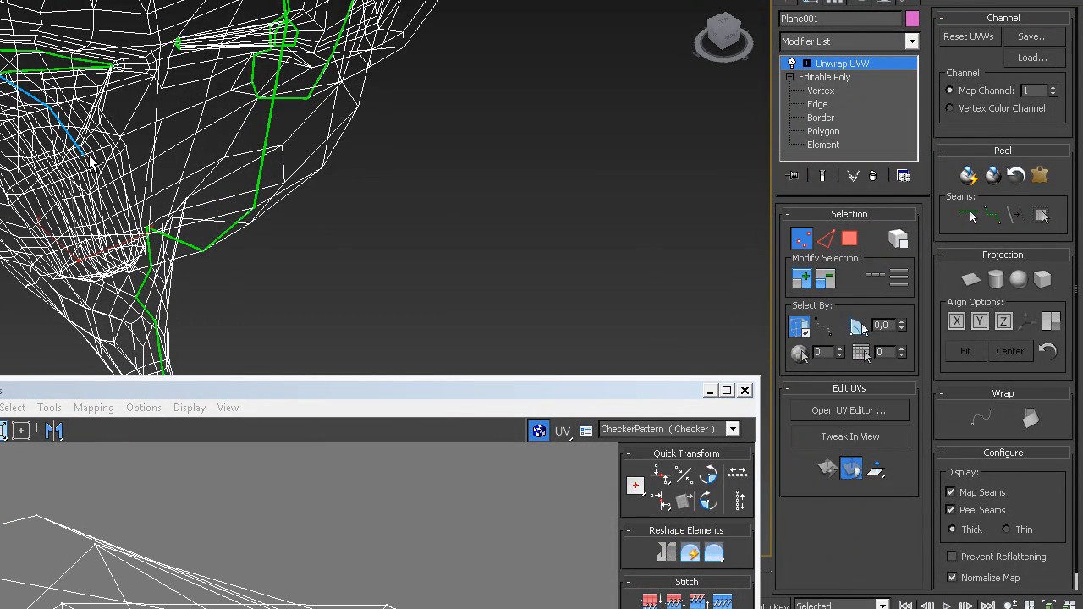
alt+middle_drag(198, 229, 94, 170)
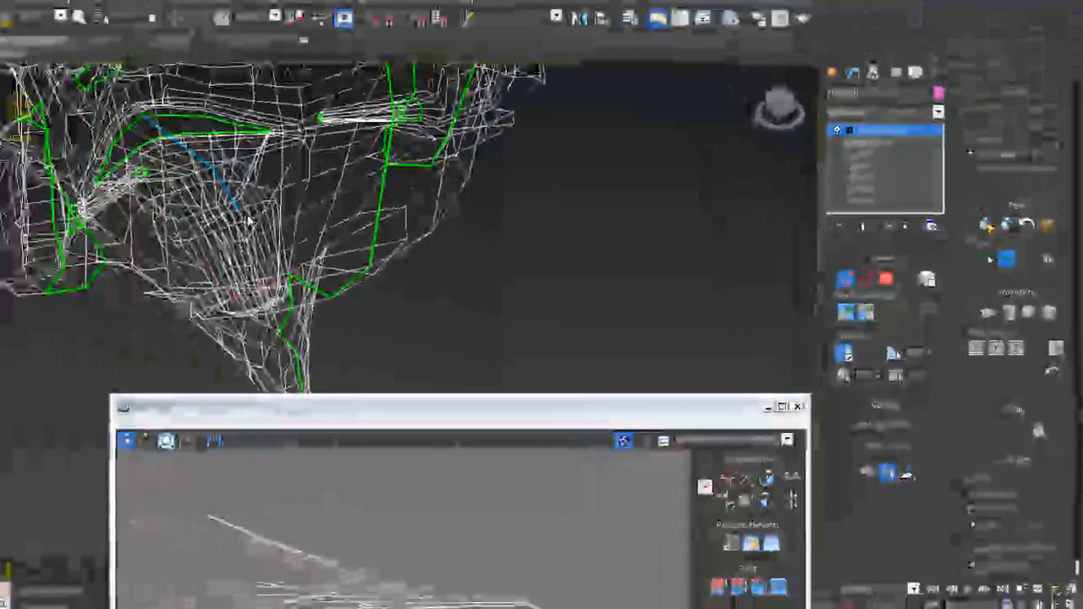
scroll(252, 215, up, 5)
middle_drag(256, 212, 394, 273)
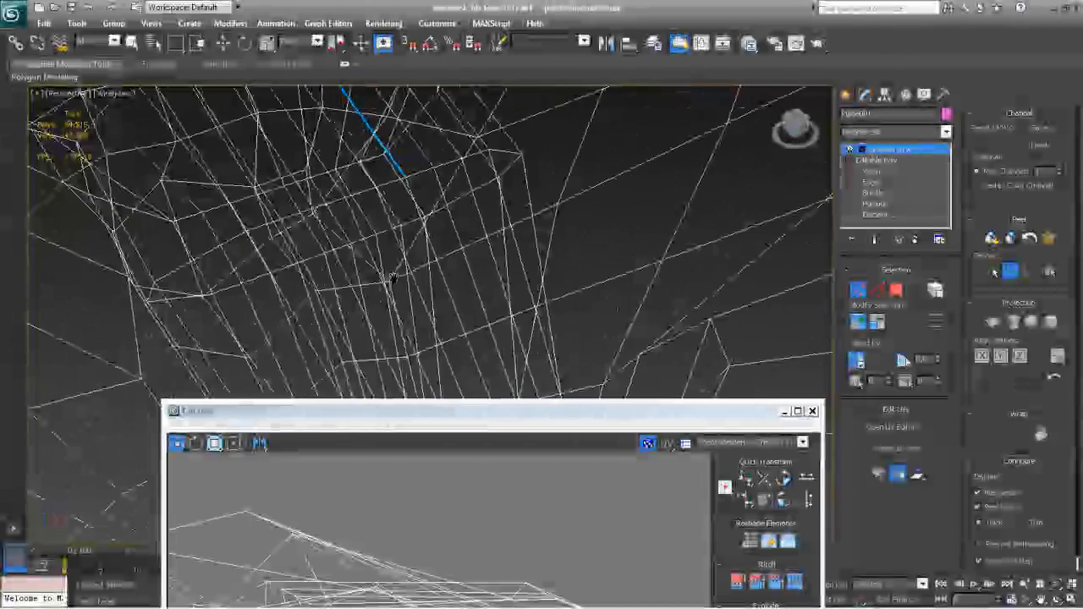
click(877, 290)
scroll(397, 237, down, 7)
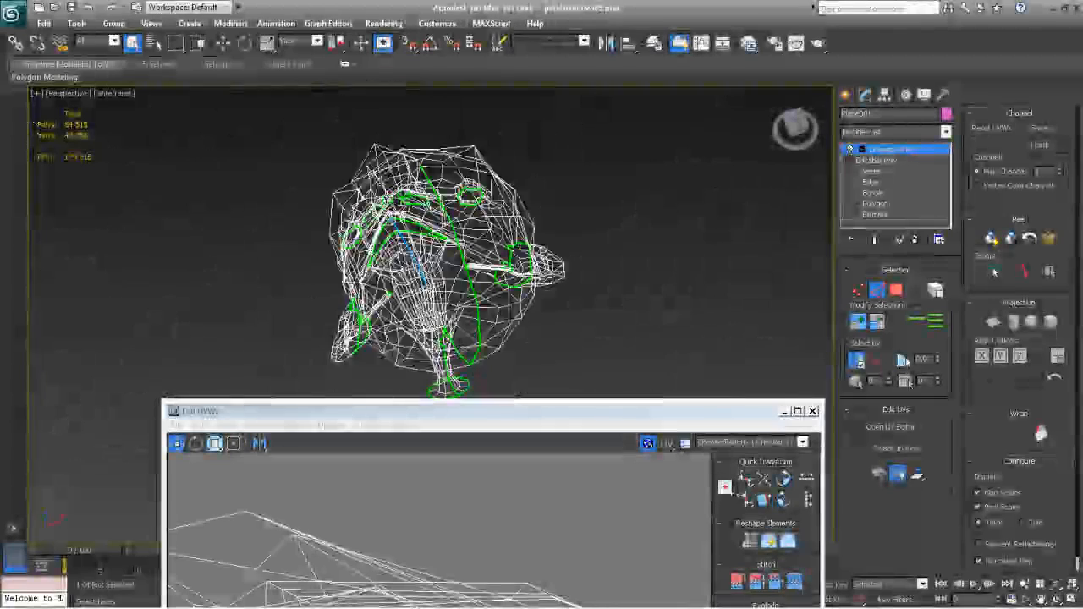
Step: Save the scene as peteDefinitivo06.max and move the Edit UVWs window down to uncover the head for edge selection
click(75, 6)
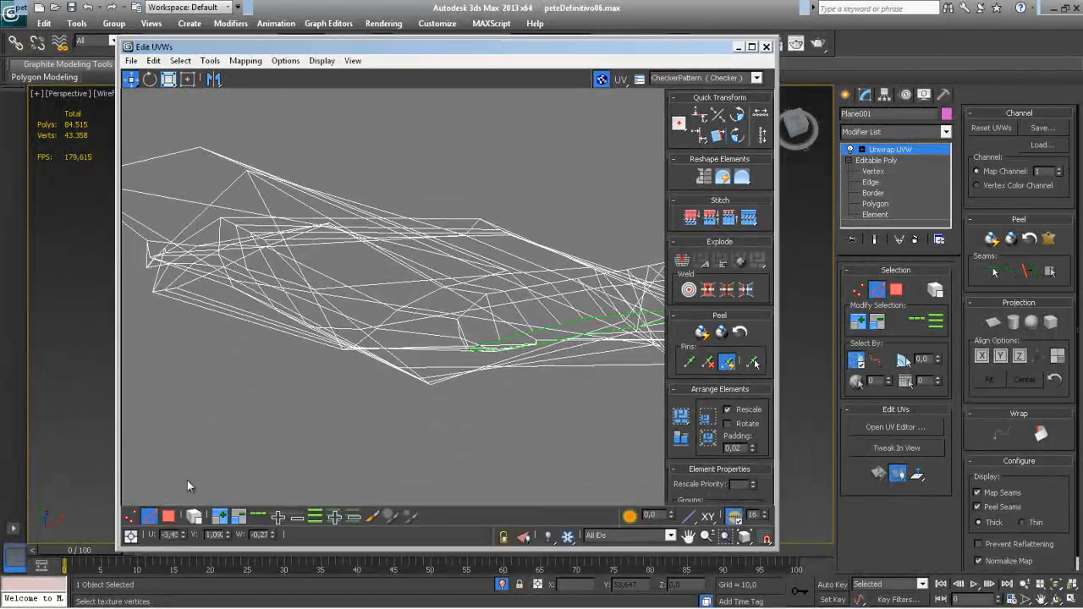
drag(721, 52, 605, 407)
click(877, 292)
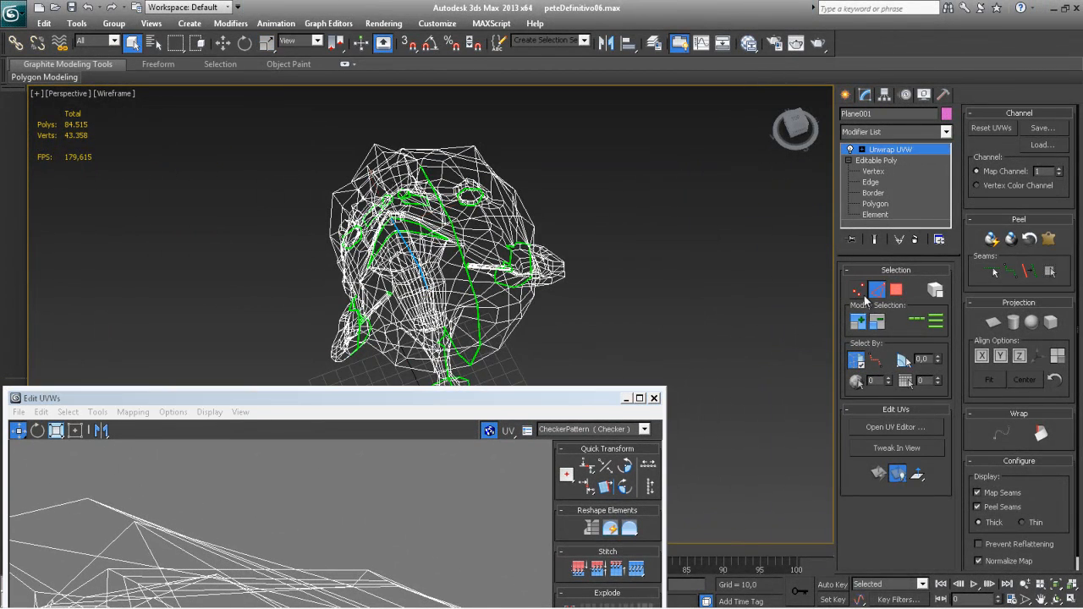
Step: Examine from several angles where the blue peel seam ends inside the character's mouth cavity
mouse_move(440, 291)
alt+middle_down()
mouse_move(447, 332)
mouse_move(448, 278)
alt+middle_up()
scroll(449, 245, up, 4)
middle_drag(484, 165, 534, 288)
scroll(487, 284, up, 5)
scroll(534, 289, down, 5)
click(878, 292)
alt+middle_drag(571, 219, 559, 240)
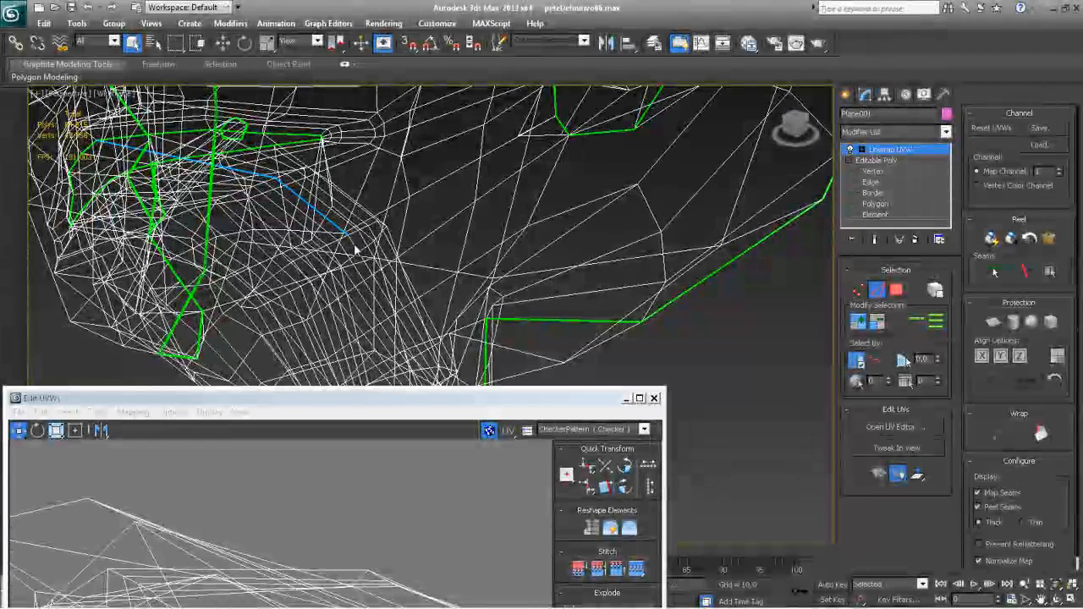
mouse_move(354, 247)
alt+middle_down()
mouse_move(363, 263)
mouse_move(353, 264)
alt+middle_up()
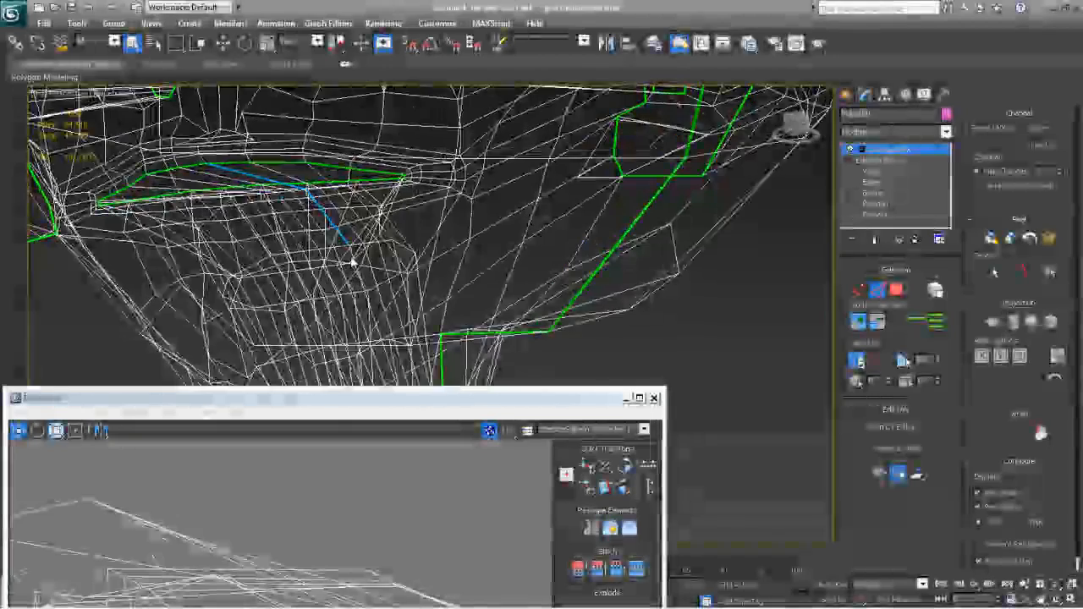
scroll(372, 269, up, 2)
scroll(397, 276, up, 1)
scroll(411, 294, down, 5)
scroll(423, 297, up, 5)
scroll(394, 290, up, 2)
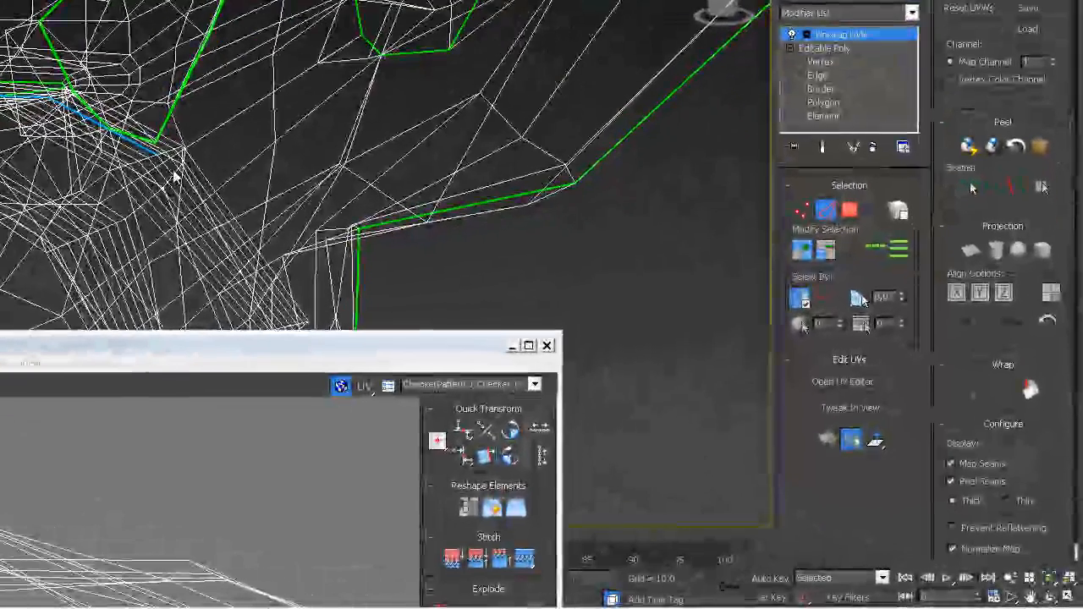
alt+middle_drag(271, 157, 247, 173)
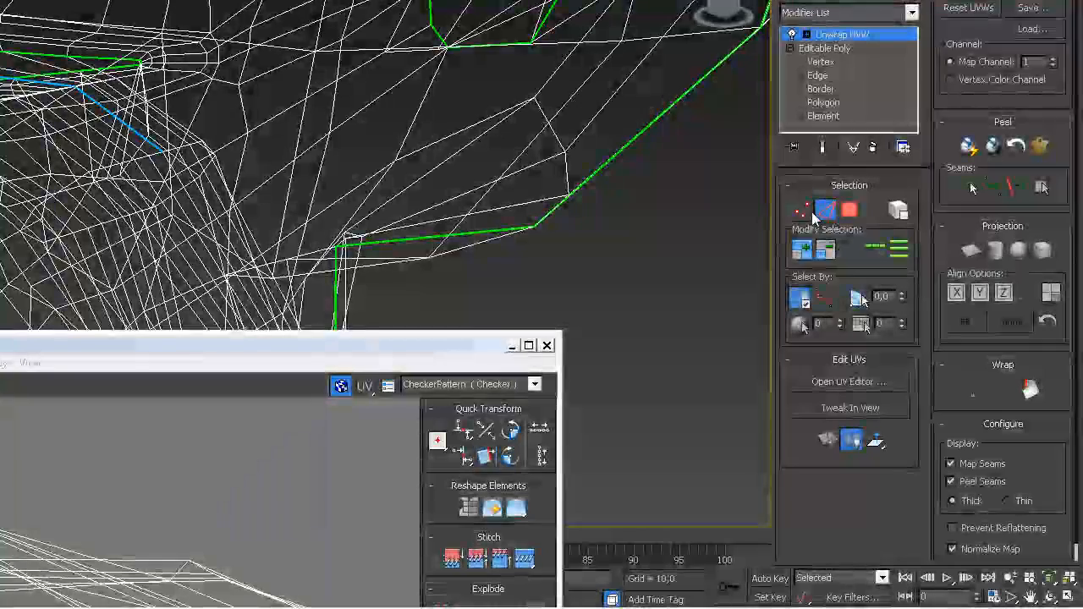
Step: Extend the peel seam down the centre of the mouth cavity by converting the selected edges to seams
click(805, 211)
alt+middle_drag(228, 212, 384, 153)
click(824, 212)
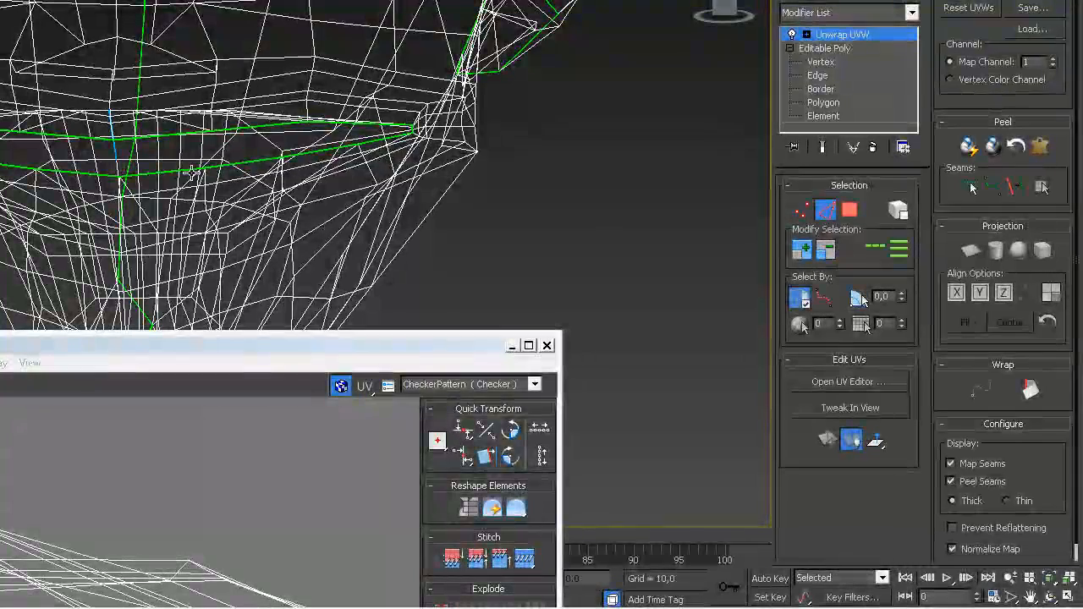
alt+middle_drag(232, 203, 44, 223)
click(1016, 187)
alt+middle_drag(195, 148, 251, 159)
scroll(451, 275, down, 6)
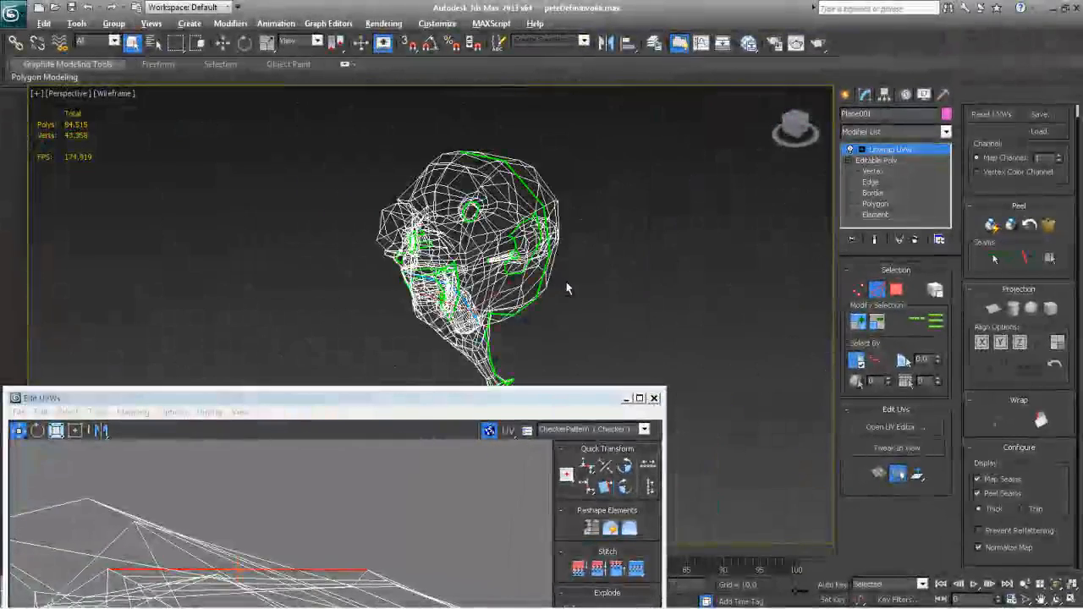
Step: Select one mouth interior face, expand the selection to the seams, and open Pelt Map with the Edit UVWs window moved back up
alt+middle_drag(695, 275, 626, 284)
scroll(630, 276, up, 6)
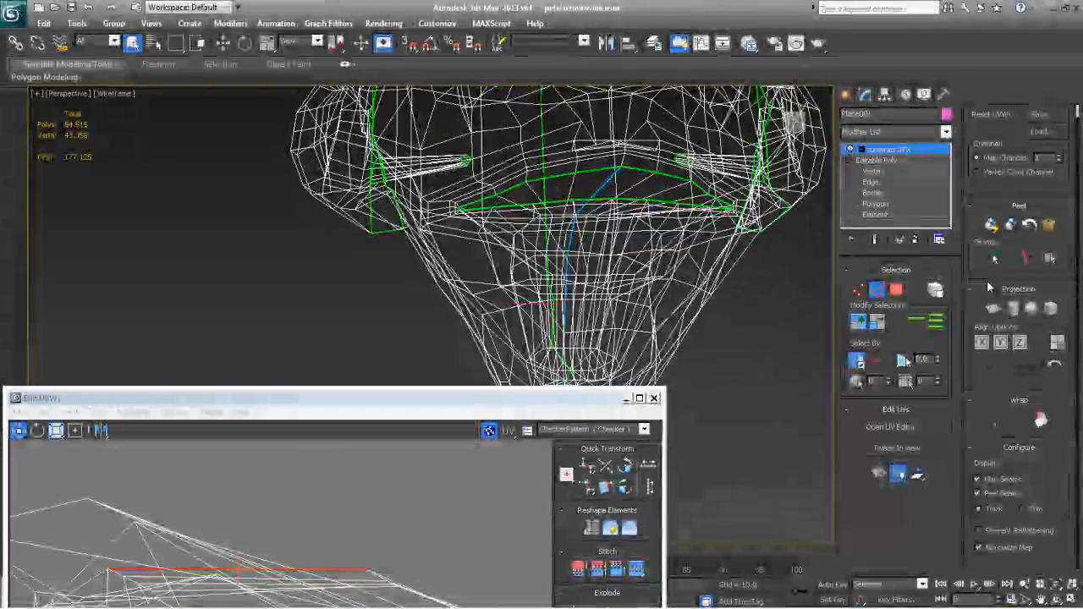
key(3)
click(628, 178)
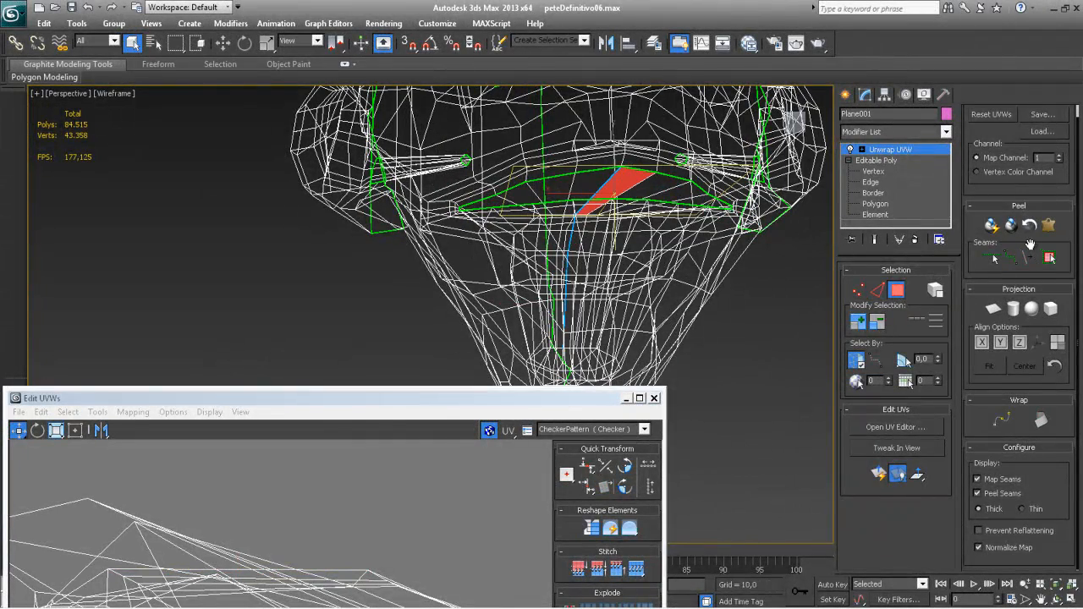
click(1049, 258)
click(1048, 224)
drag(422, 401, 422, 93)
middle_drag(368, 355, 379, 376)
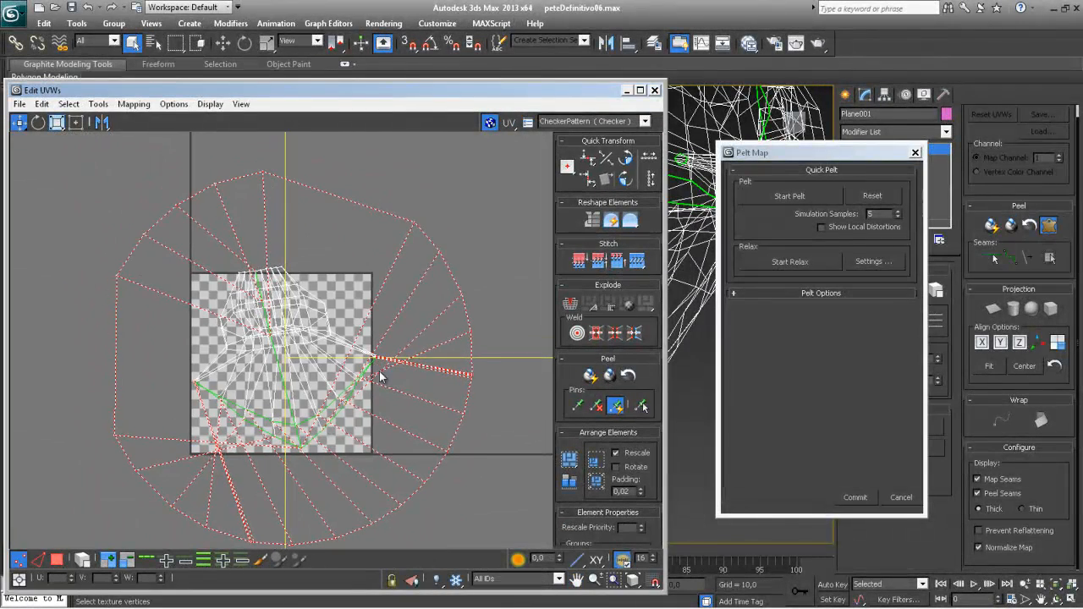
Step: Run the pelt simulation on the mouth interior shell and relax it with Relax By Edge Angles
click(788, 199)
middle_drag(313, 365, 321, 321)
click(880, 262)
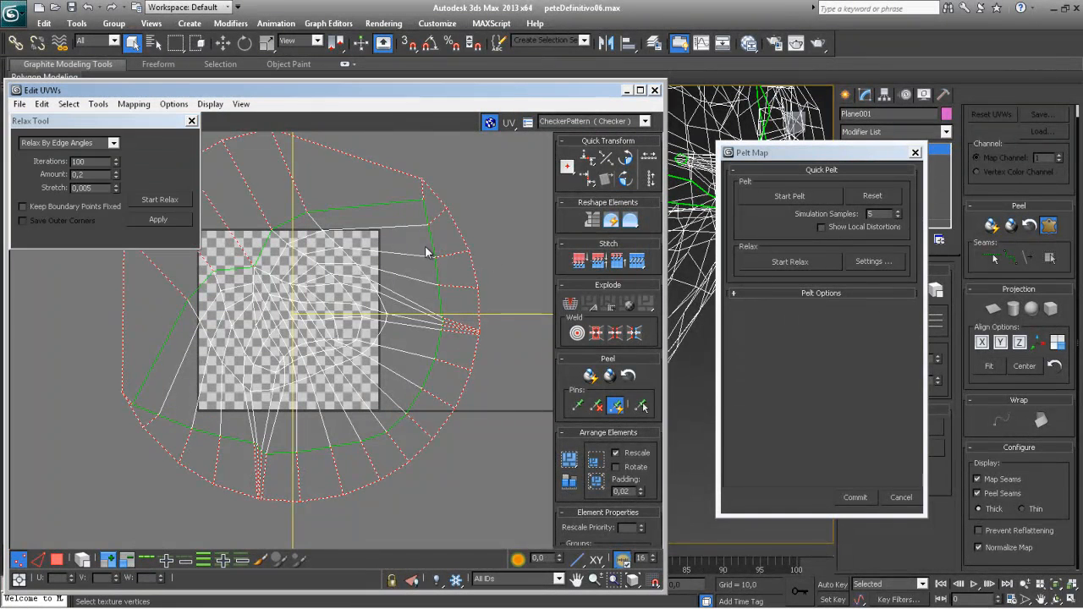
click(161, 218)
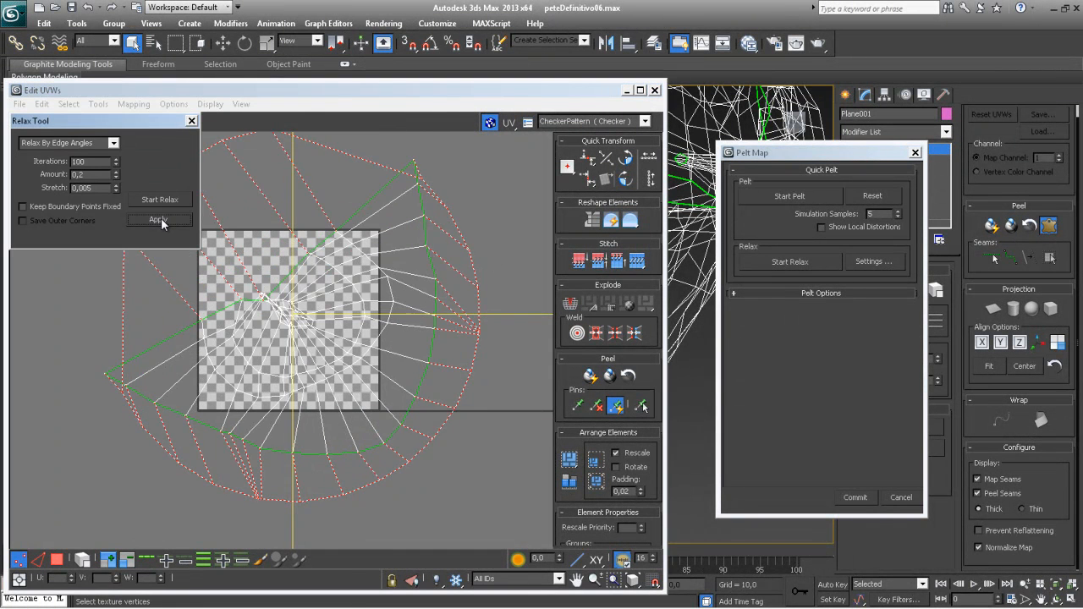
Step: Relax the mouth interior shell again using Relax By Face Angles
click(113, 143)
click(63, 151)
click(168, 219)
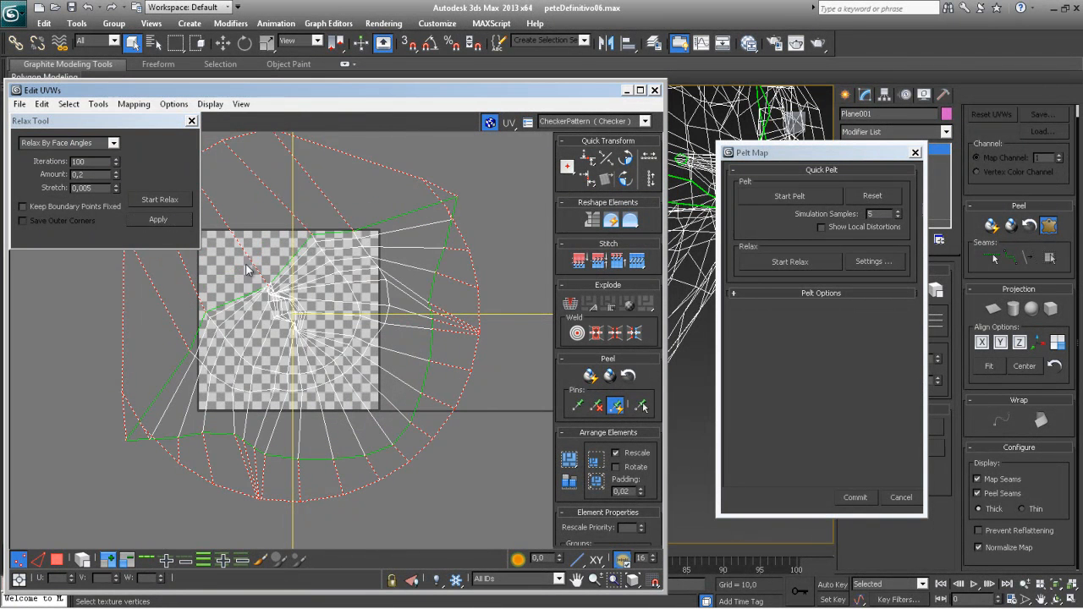
Step: Relax only the crowded vertices in the middle of the mouth interior shell, switching the method to Relax By Edge Angles
click(150, 218)
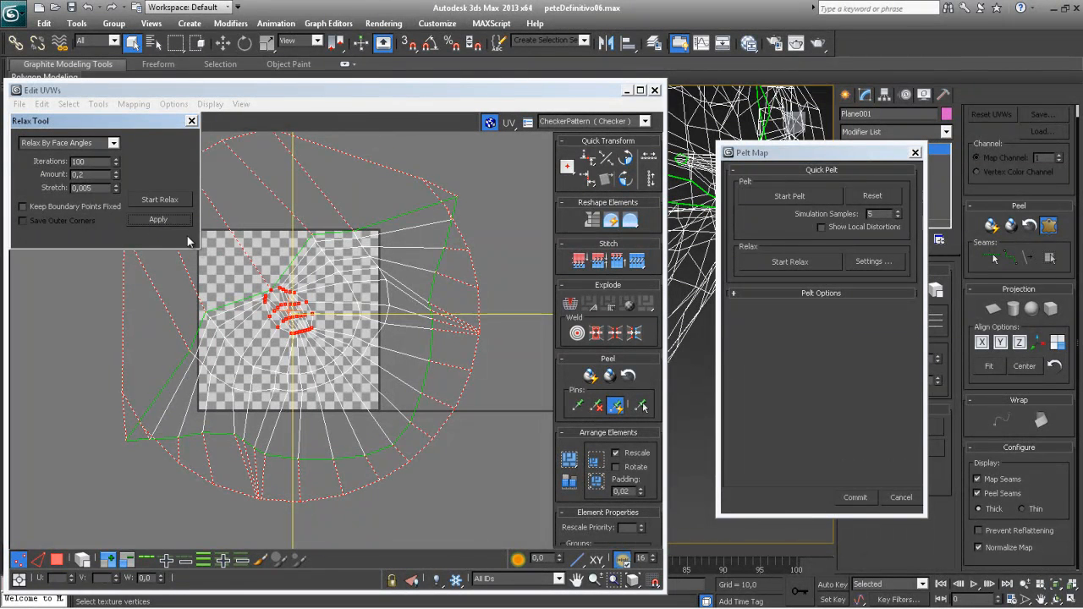
click(113, 143)
click(89, 165)
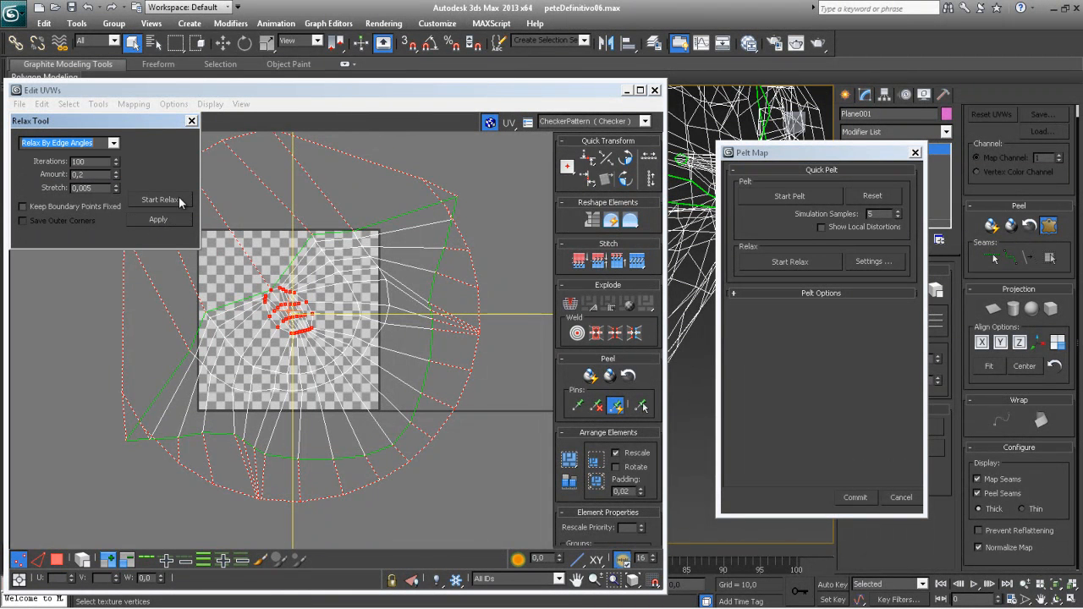
click(159, 219)
Step: Spread the overlapping vertices in the middle of the mouth interior shell by hand and commit the pelt map
scroll(288, 288, up, 3)
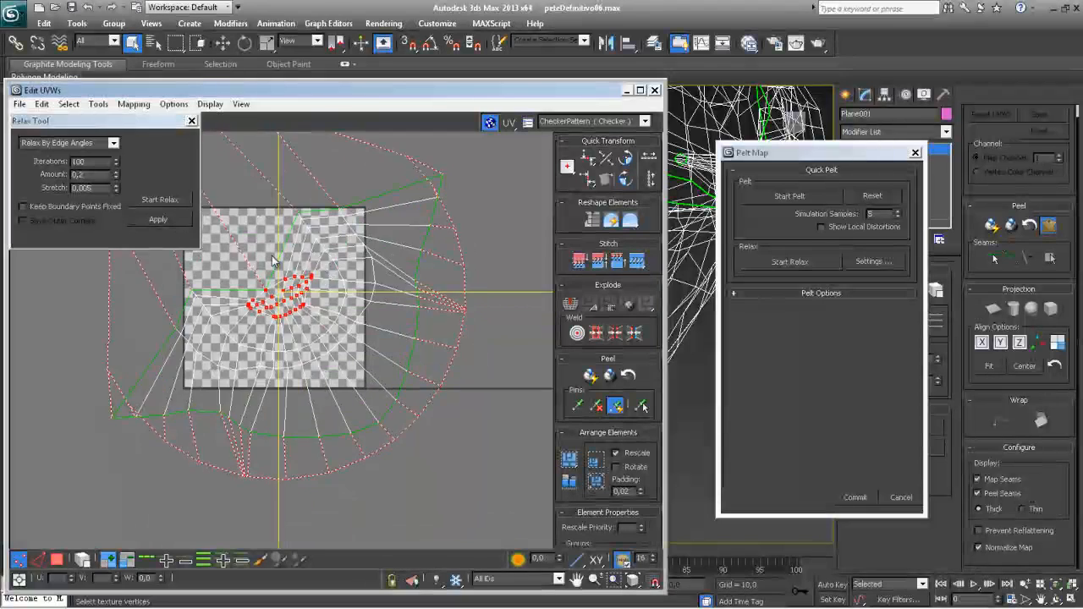
drag(249, 302, 226, 277)
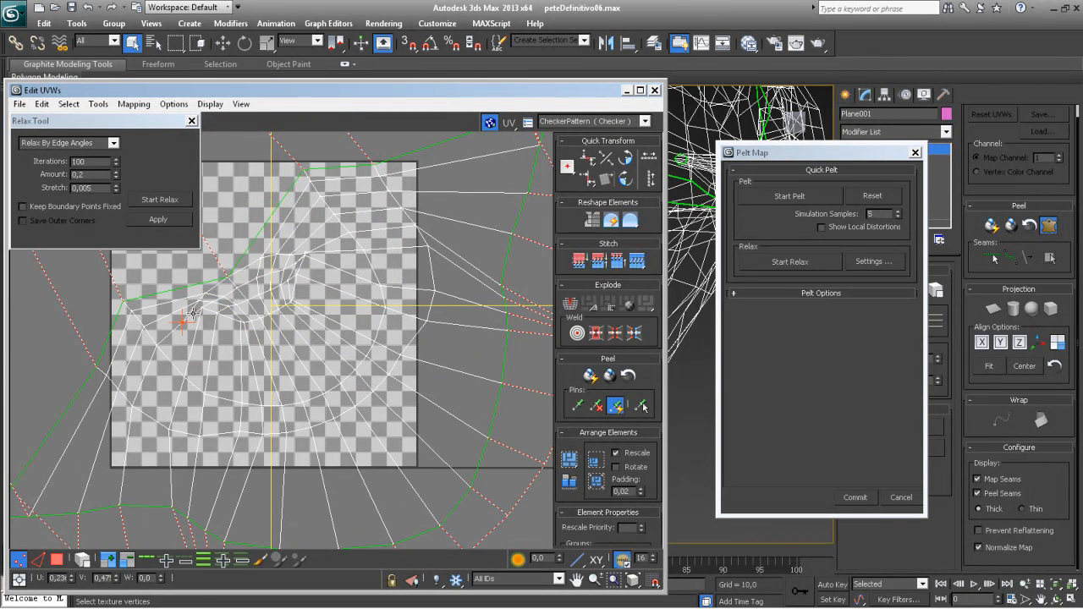
drag(202, 308, 199, 326)
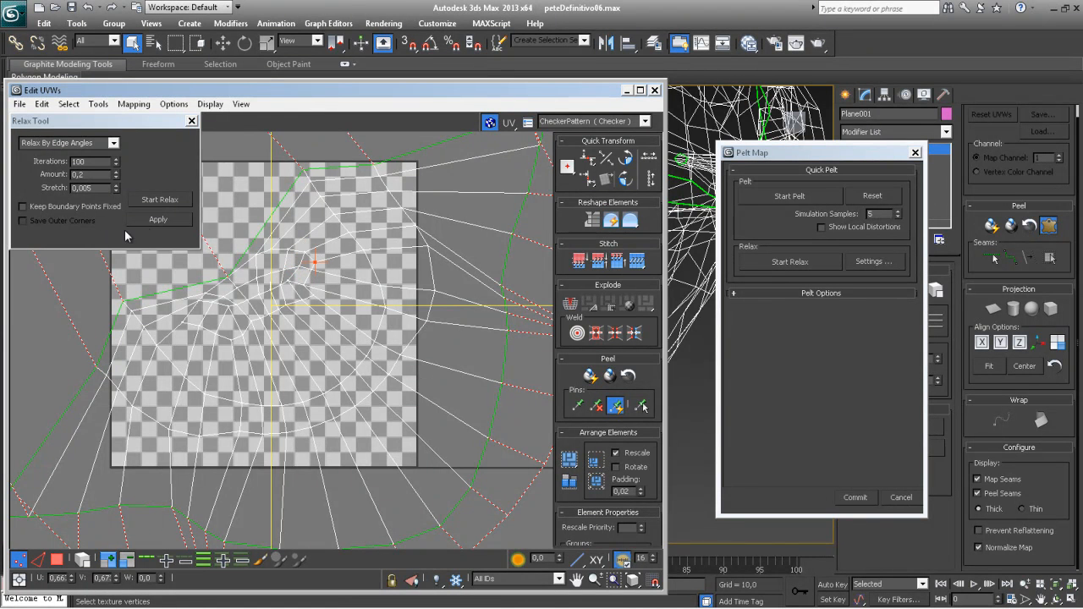
click(191, 121)
click(858, 497)
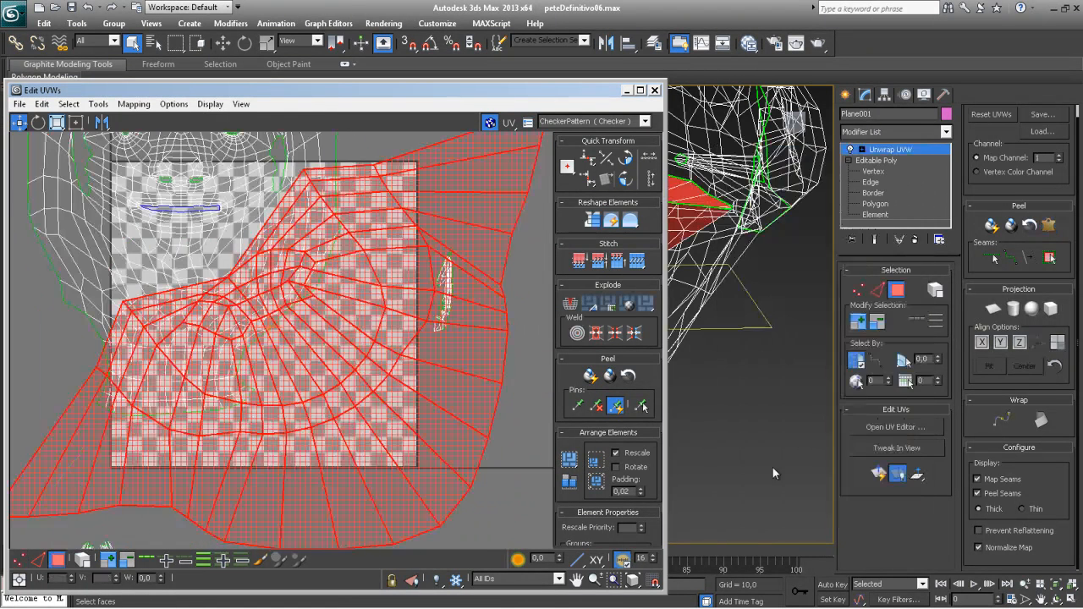
Step: Move the flattened mouth interior shell off the face shell to the empty area at its lower left
scroll(324, 339, down, 3)
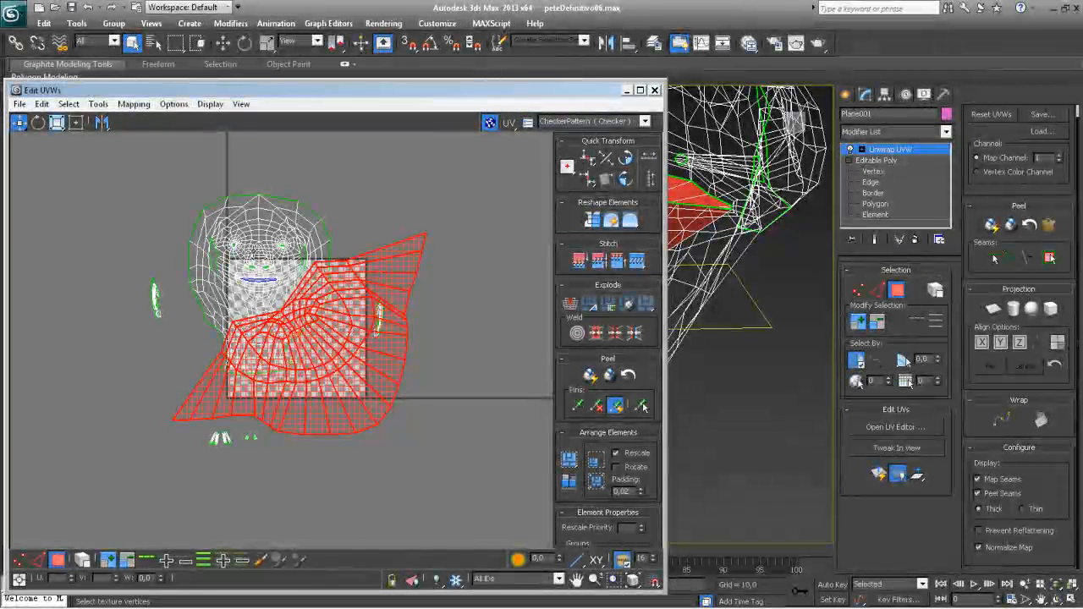
drag(358, 302, 83, 410)
middle_drag(243, 361, 288, 354)
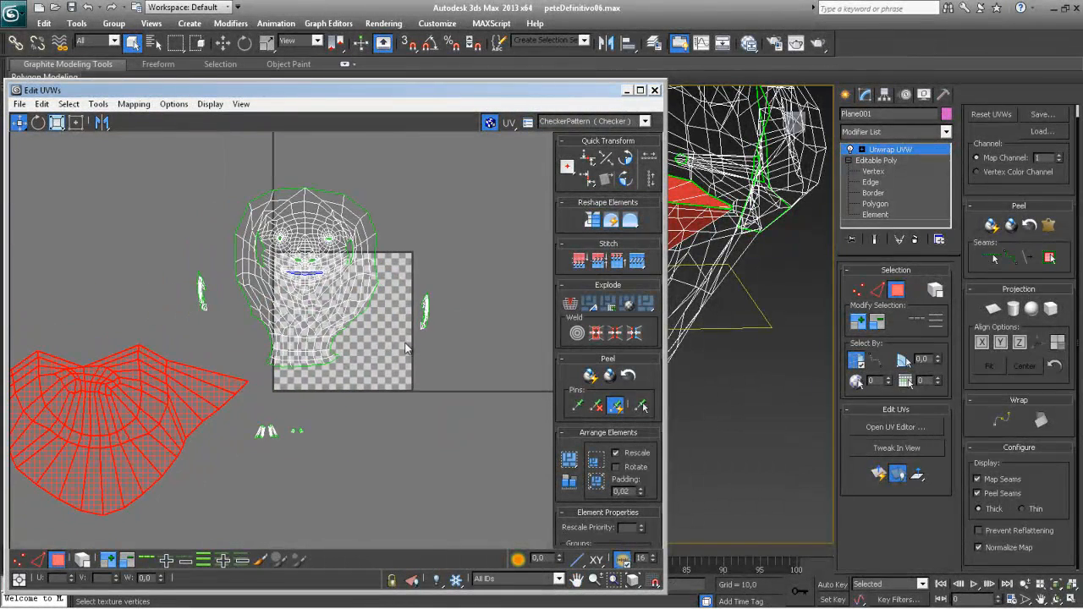
Step: Try to relax the vertices around the eye opening on the face shell's right half by edge angles, and undo it
middle_drag(410, 322, 325, 350)
scroll(233, 288, up, 3)
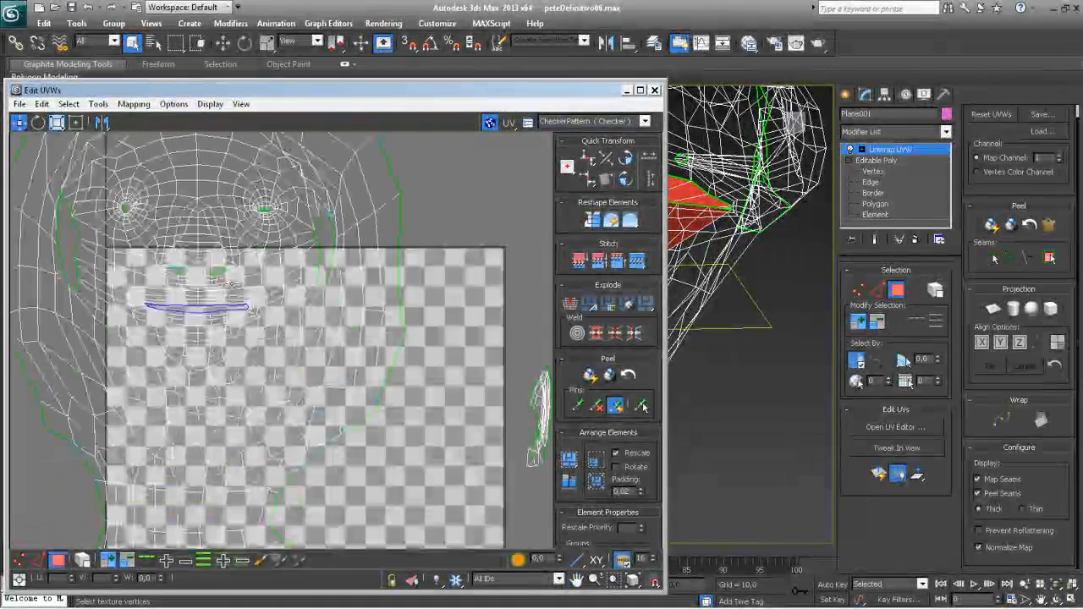
scroll(285, 291, up, 3)
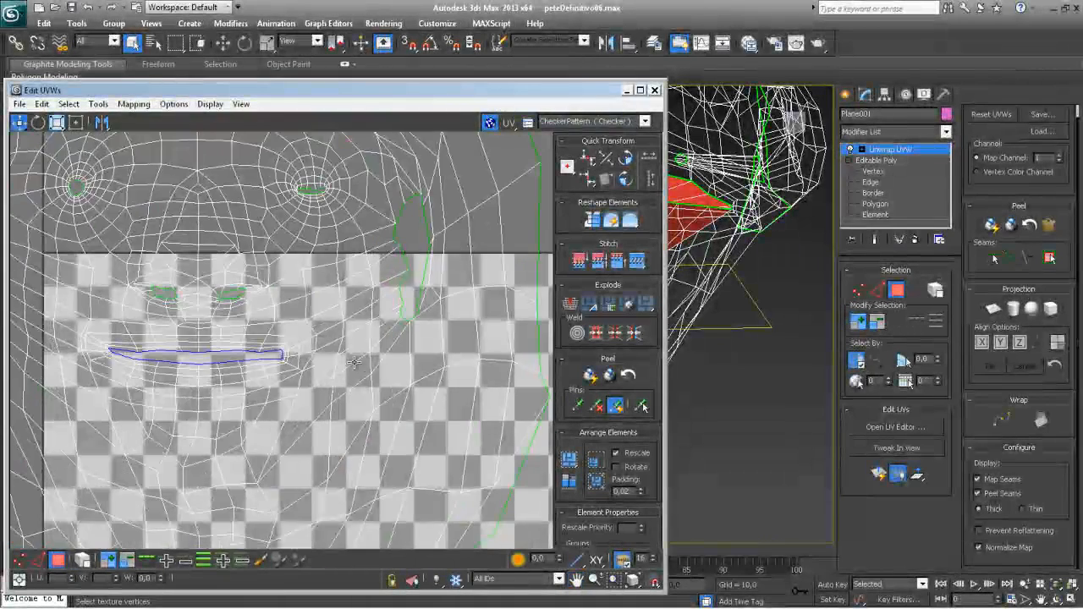
scroll(342, 373, up, 3)
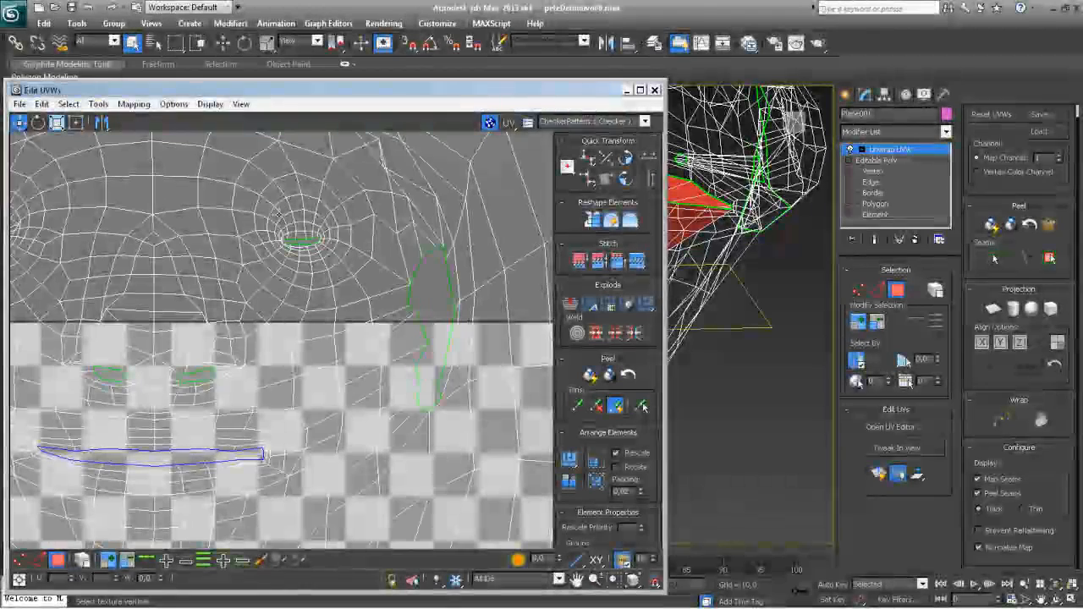
click(18, 561)
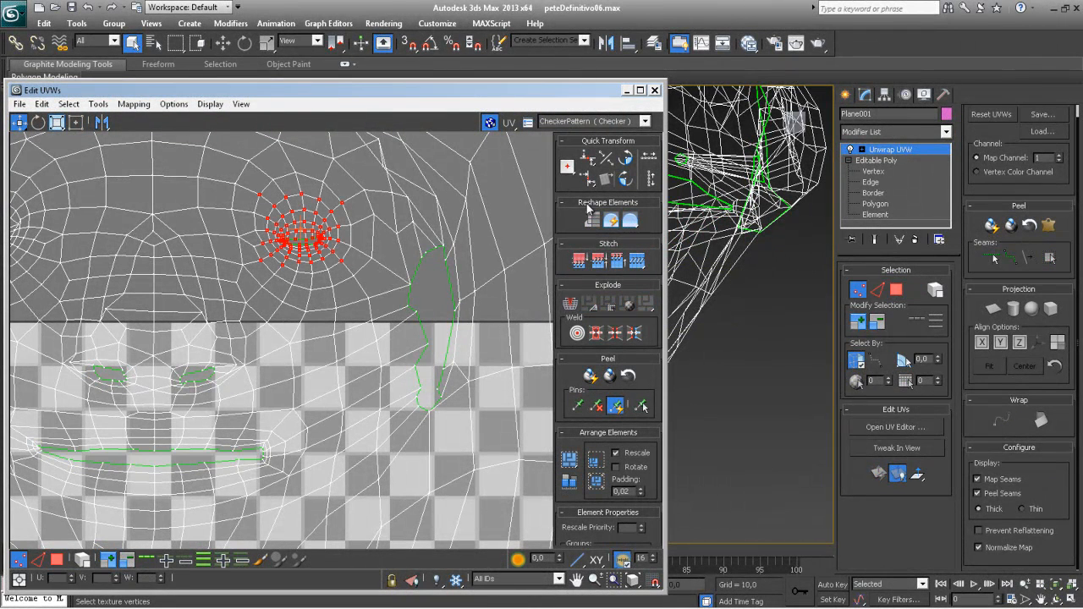
click(98, 103)
click(155, 318)
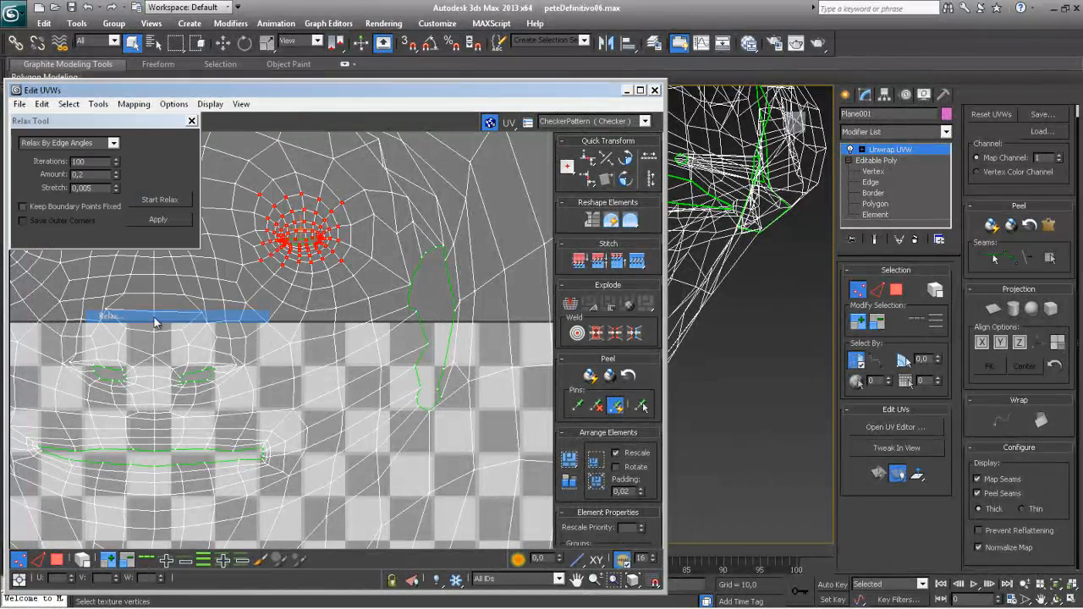
click(136, 215)
click(136, 215)
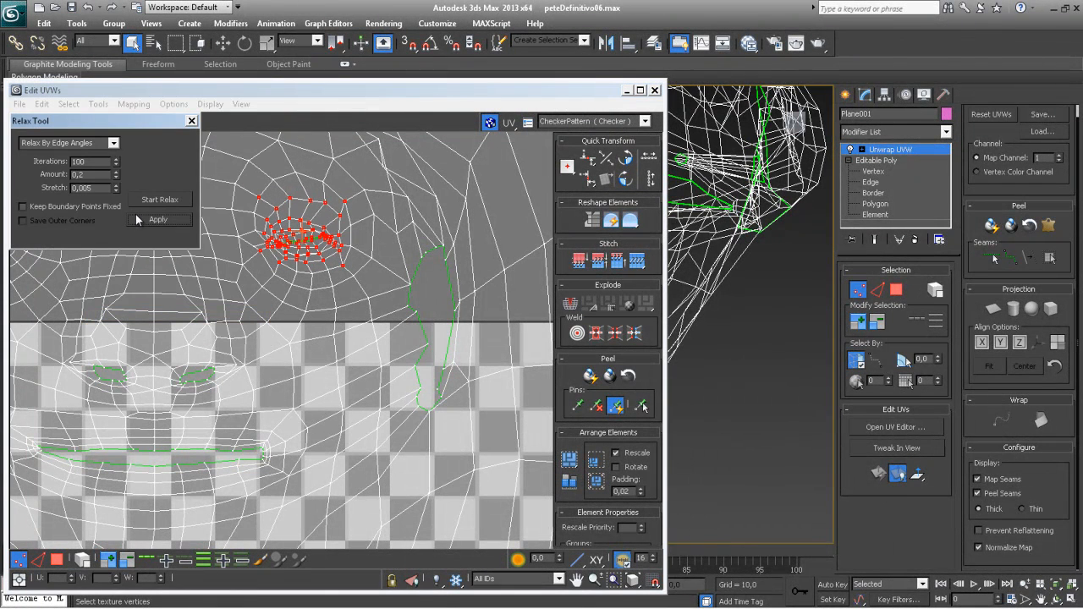
key(ctrl+z)
key(ctrl+z)
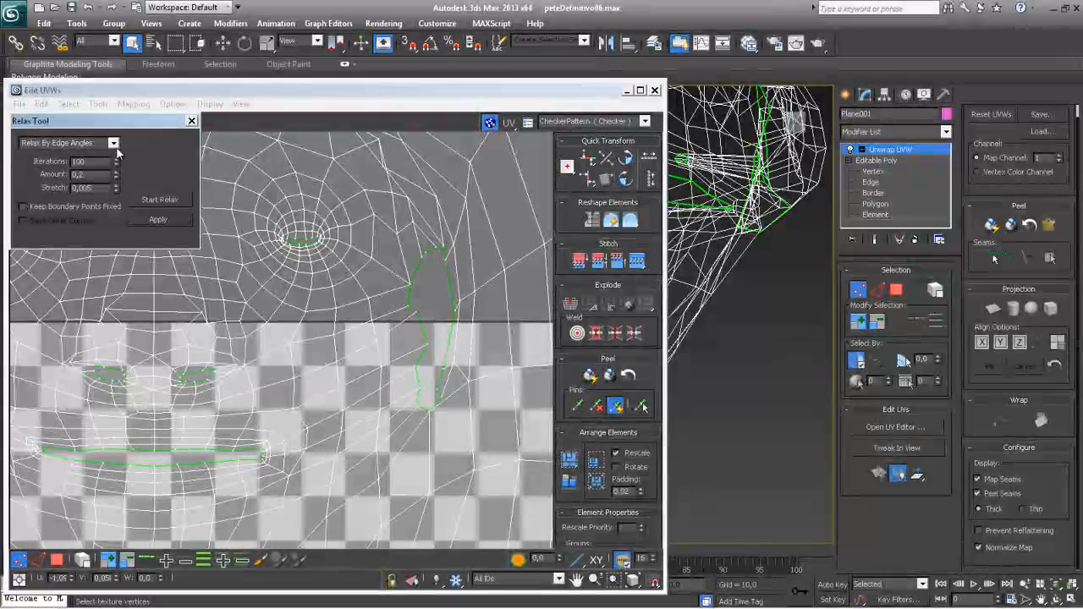
Step: Relax the vertex rings around the eye opening on the face shell's right half with Relax By Centers
click(341, 238)
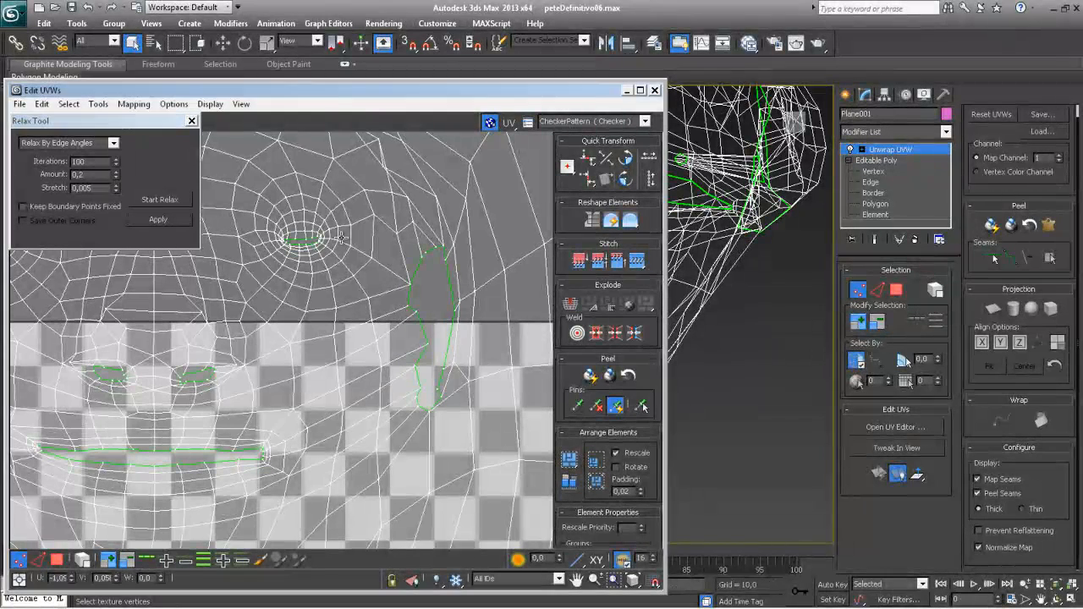
click(111, 143)
click(90, 173)
click(145, 216)
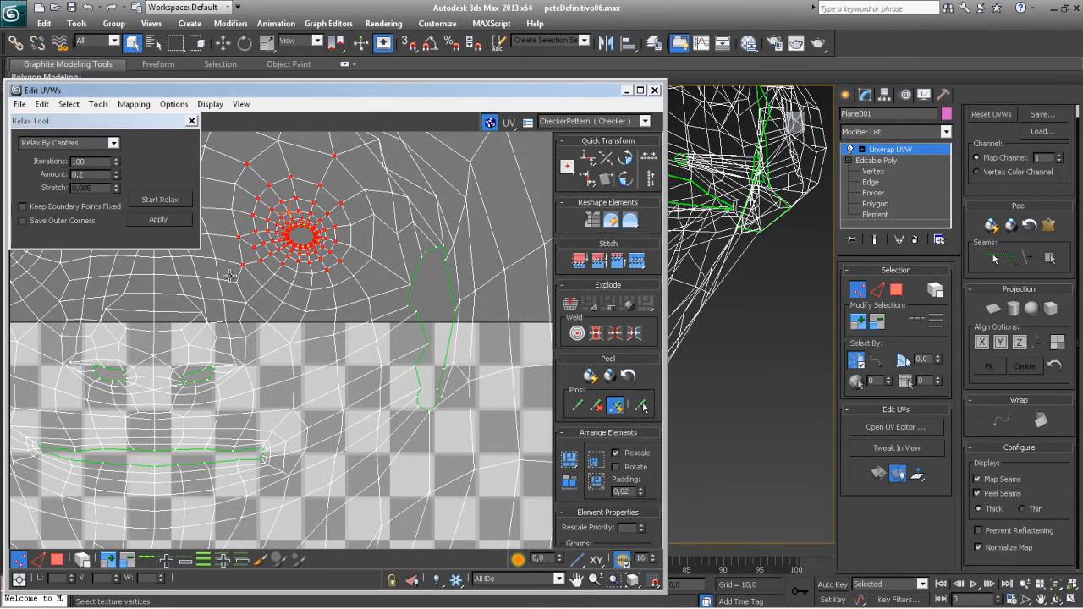
middle_drag(298, 304, 306, 337)
scroll(307, 337, up, 3)
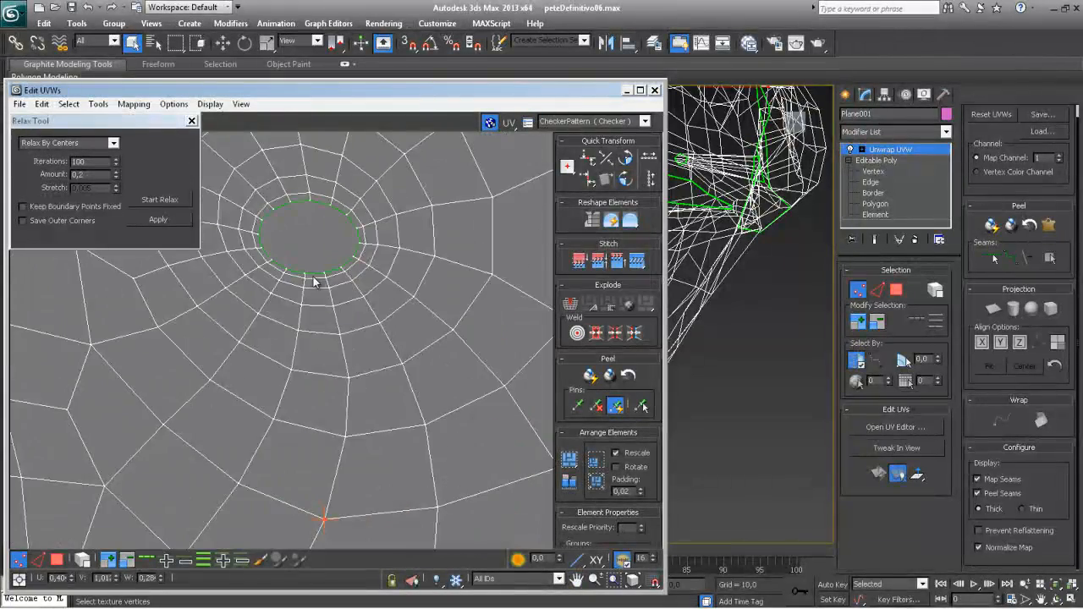
Step: Select the vertex rings around the eye opening on the face shell's left half and relax them by centers
scroll(306, 337, down, 6)
scroll(273, 318, up, 6)
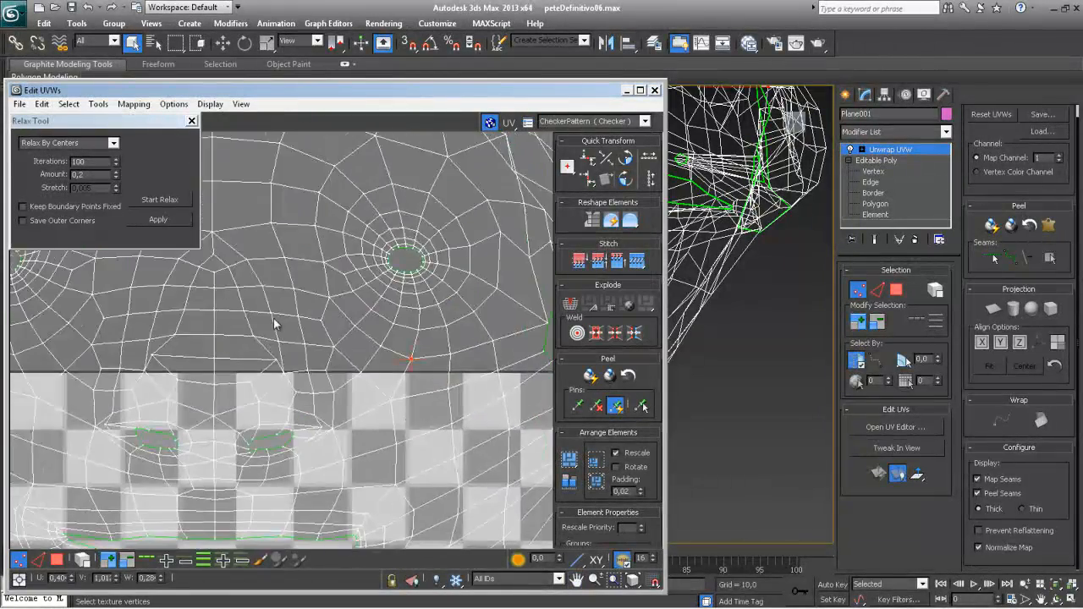
drag(286, 243, 386, 373)
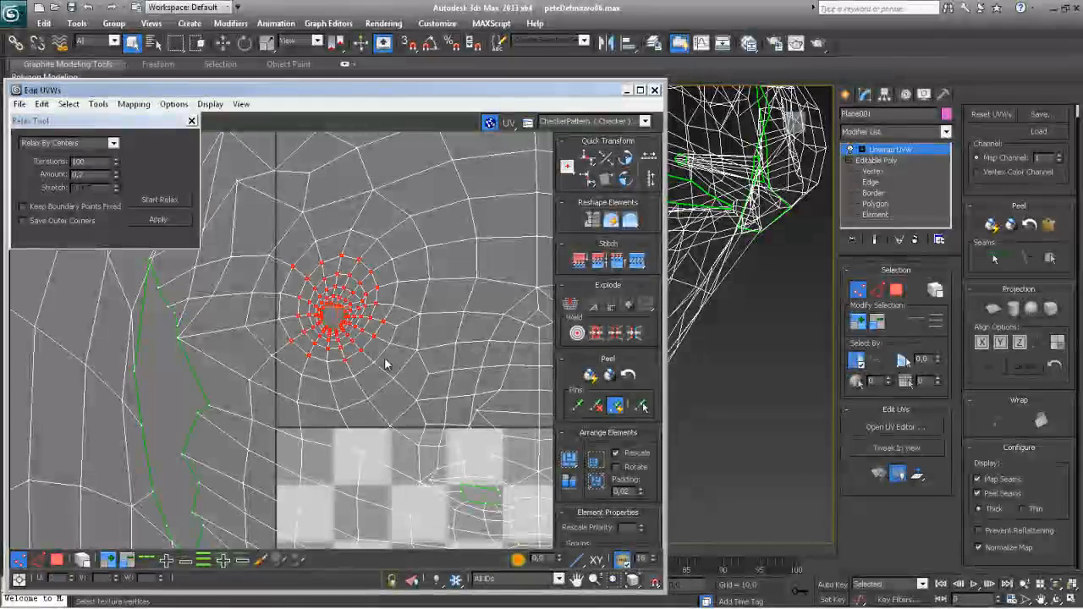
click(163, 218)
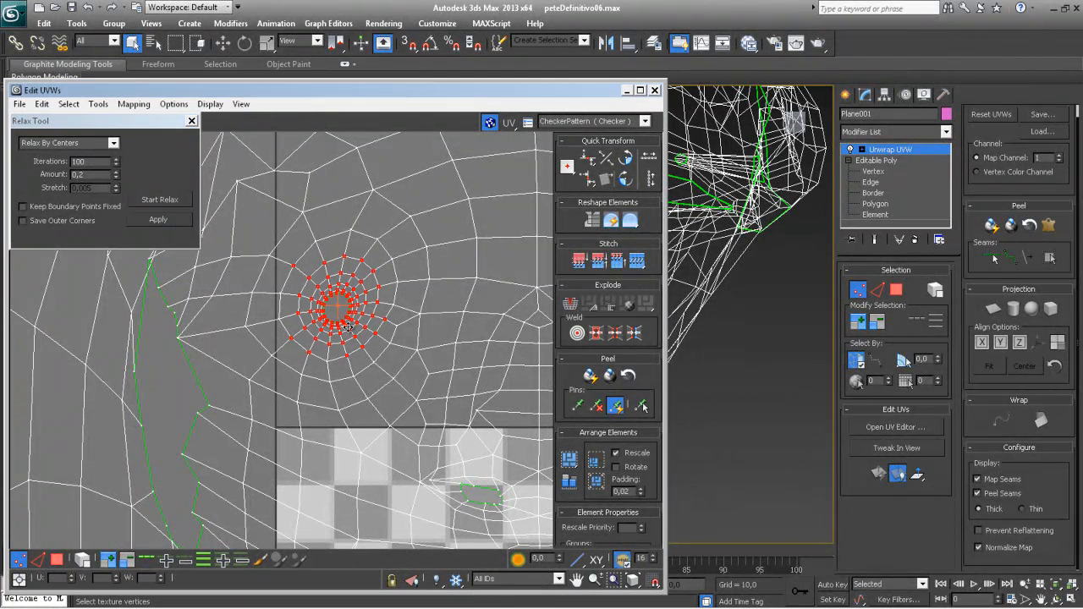
scroll(208, 378, down, 5)
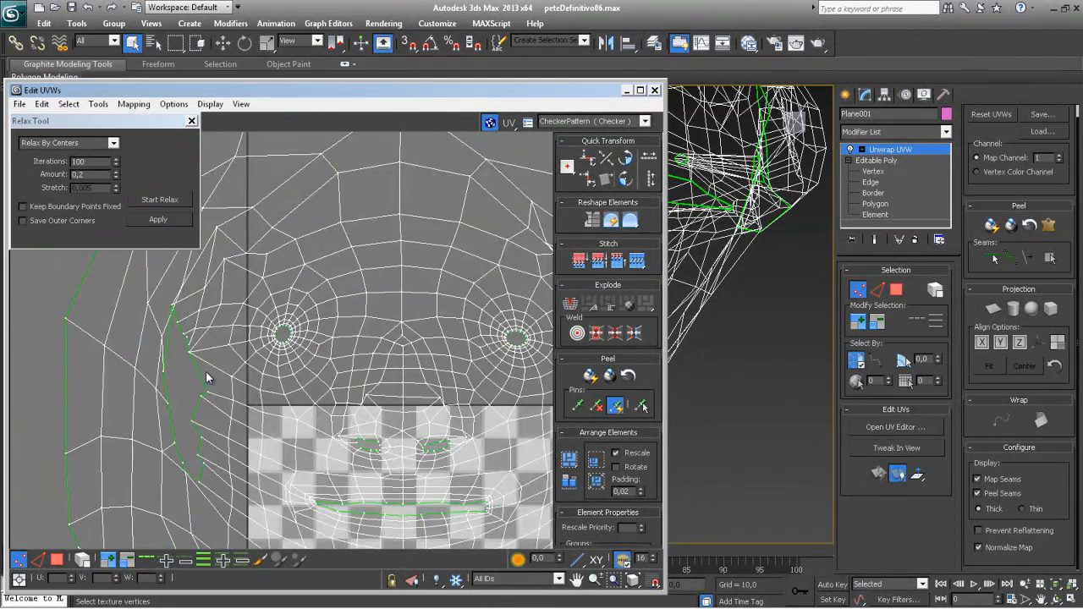
scroll(306, 320, up, 2)
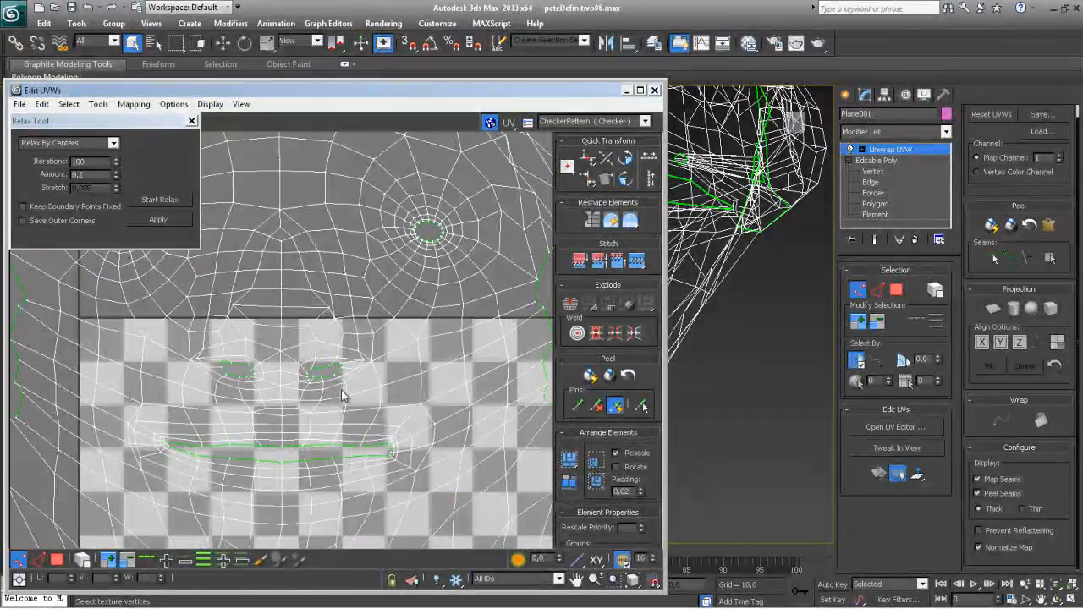
Step: Relax the vertex rings around the two nostril openings on the face shell by centers
click(167, 215)
drag(175, 342, 253, 380)
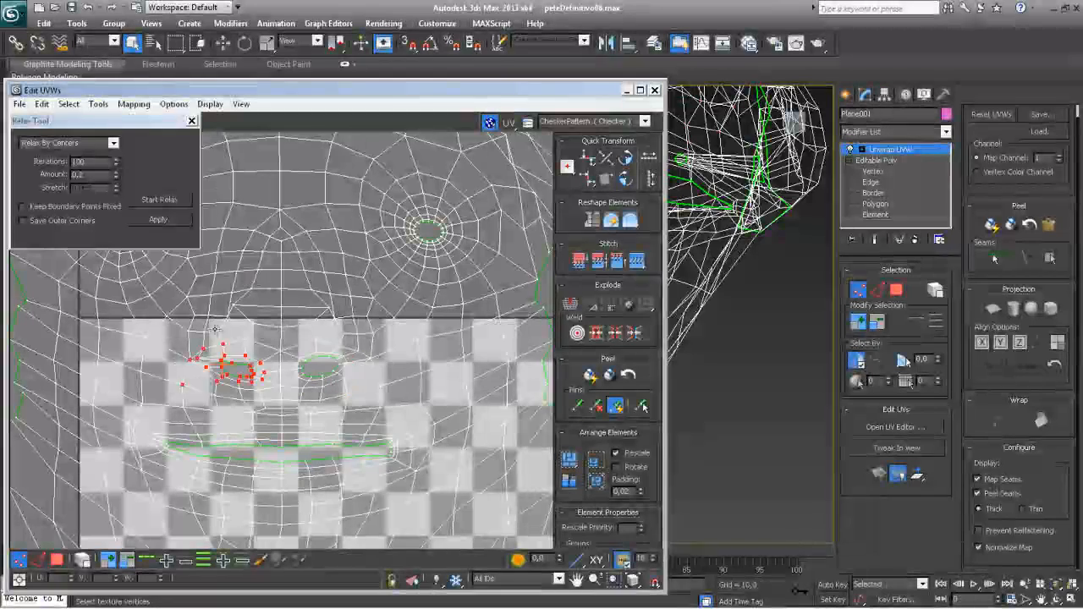
click(152, 219)
Step: Relax the vertex rings around the mouth opening on the face shell by centers, and close the Relax tool
middle_drag(264, 406, 145, 349)
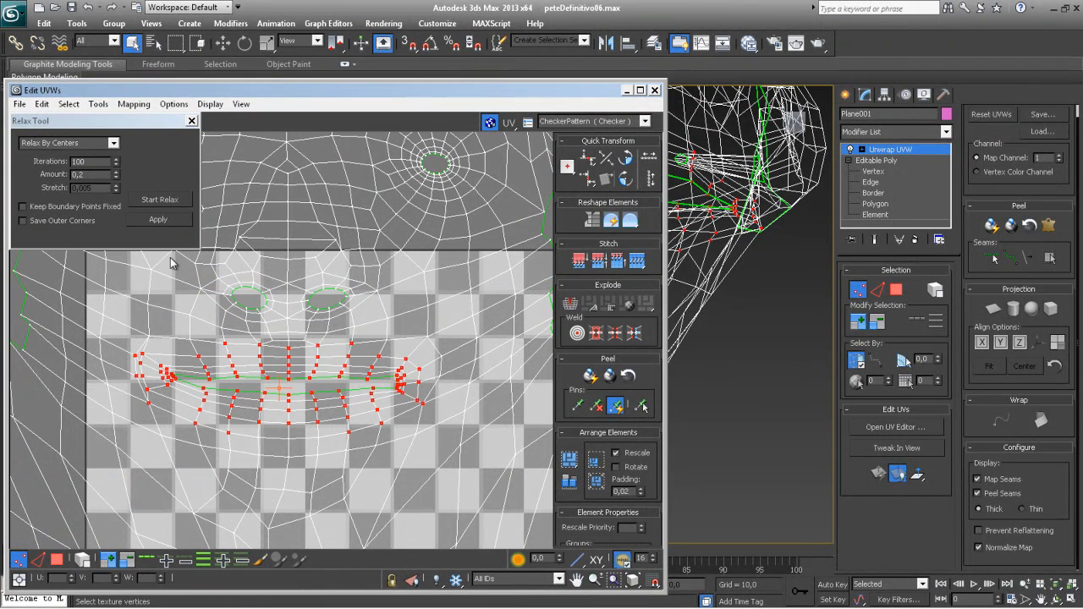
click(167, 220)
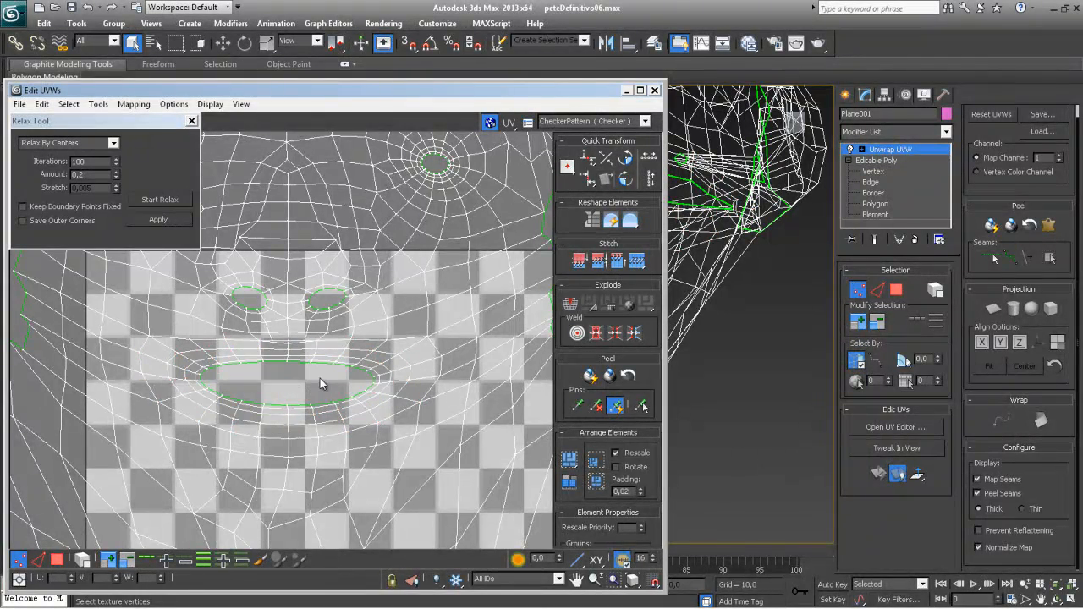
scroll(313, 373, up, 3)
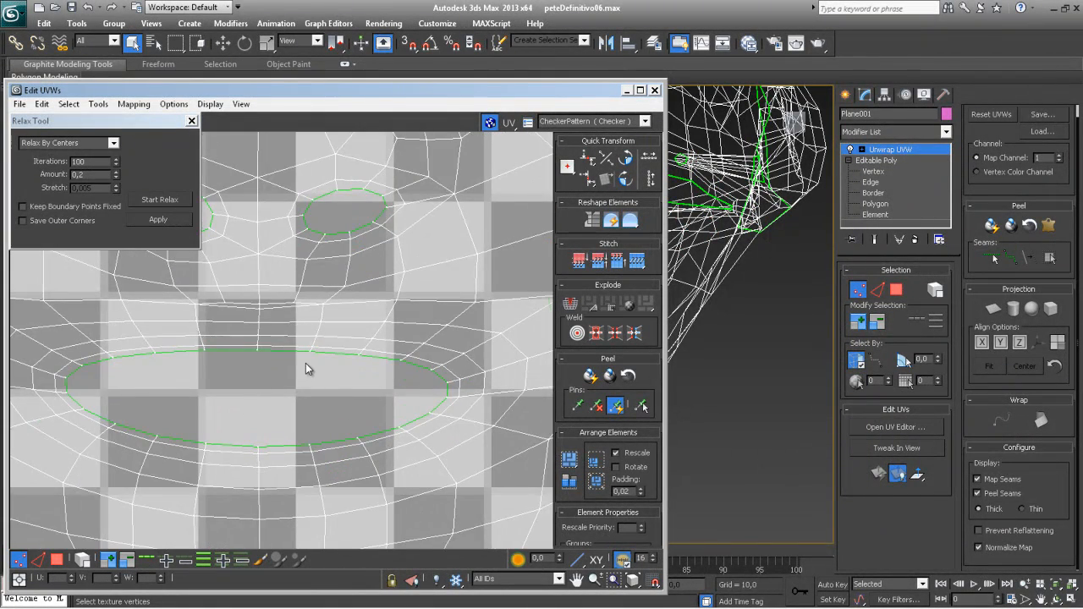
scroll(305, 363, down, 5)
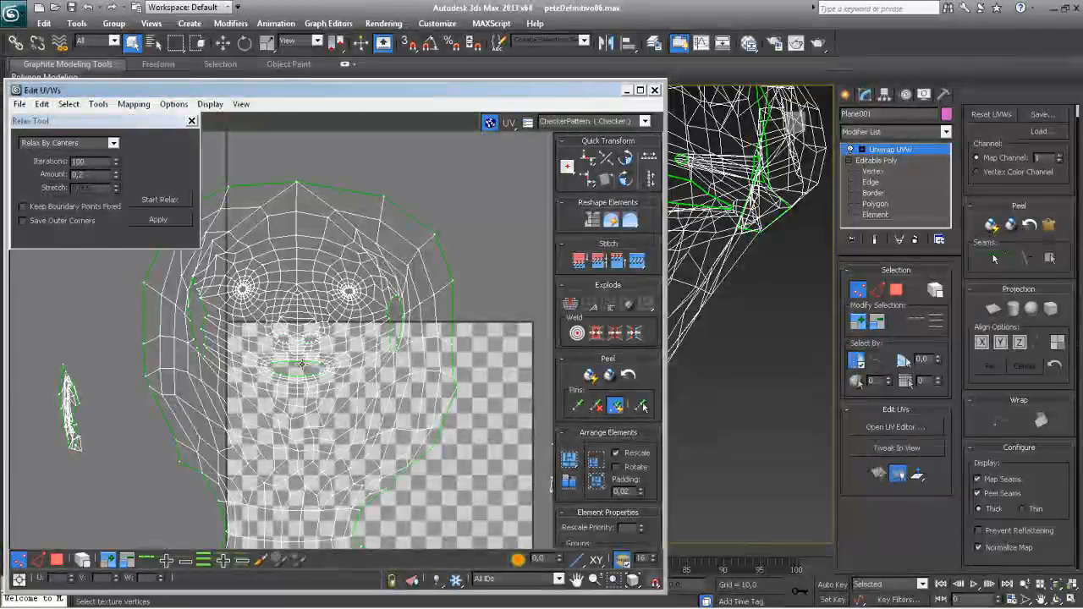
scroll(301, 364, down, 2)
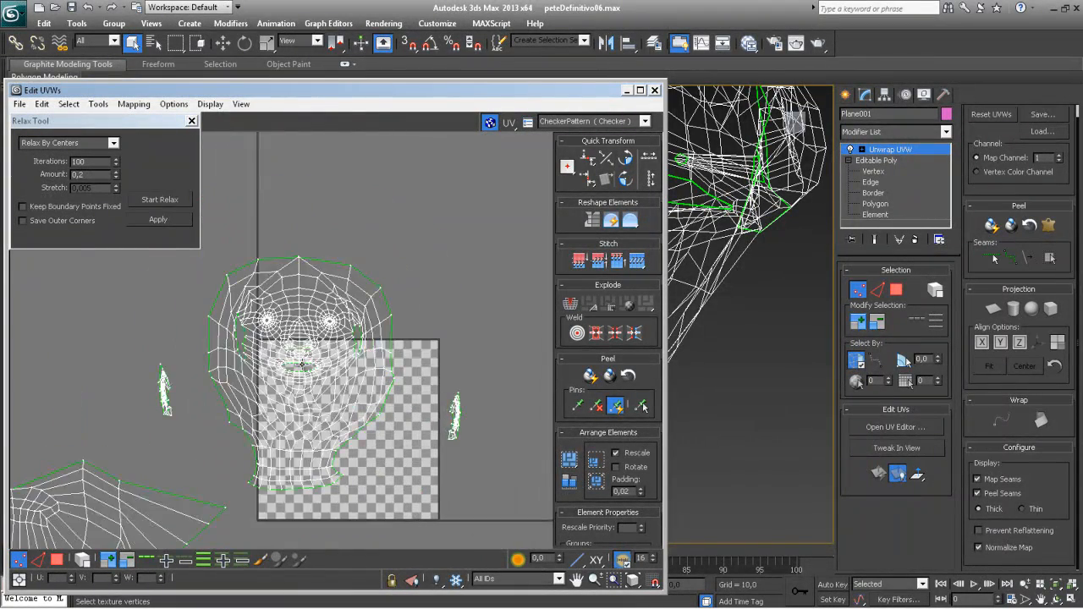
scroll(301, 364, up, 2)
middle_drag(320, 339, 339, 311)
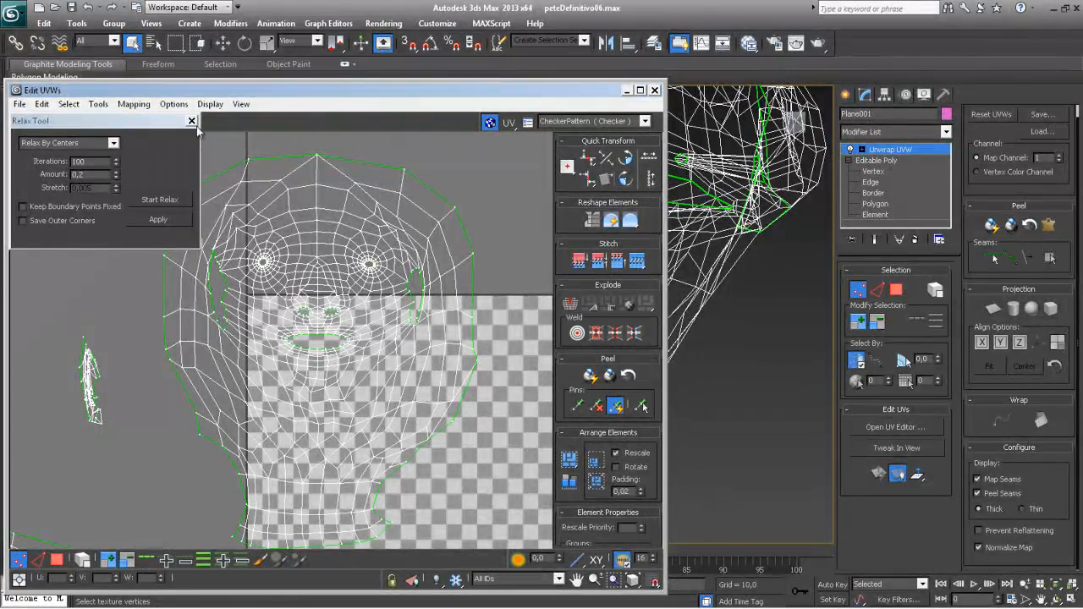
click(192, 121)
Step: Switch the viewport to shaded display, turn off see-through mode and uncover the head model behind the UV editor
scroll(271, 345, down, 5)
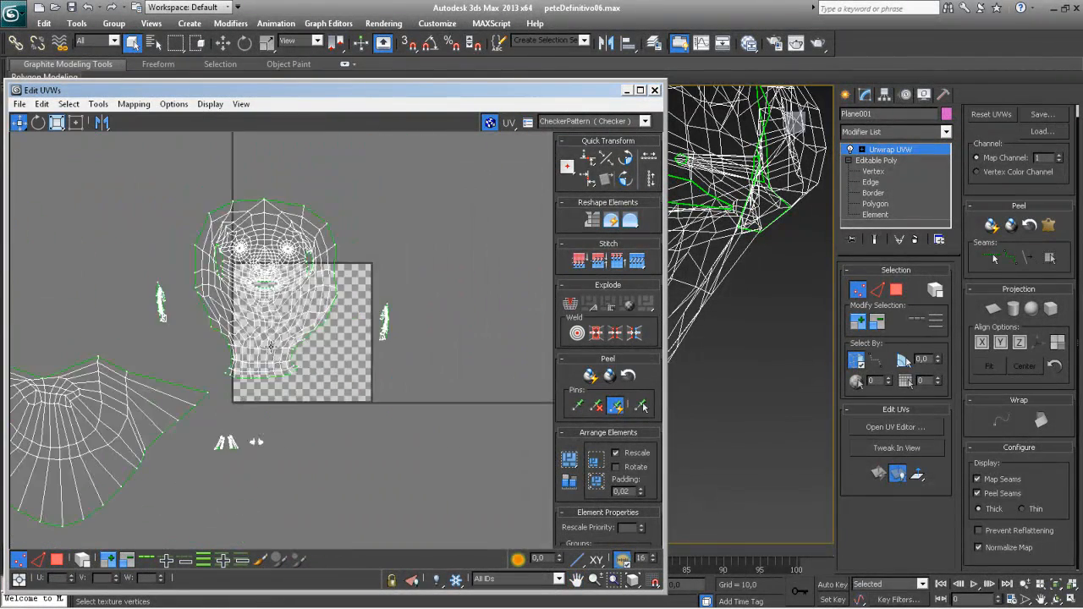
middle_drag(271, 345, 331, 293)
middle_drag(296, 391, 276, 405)
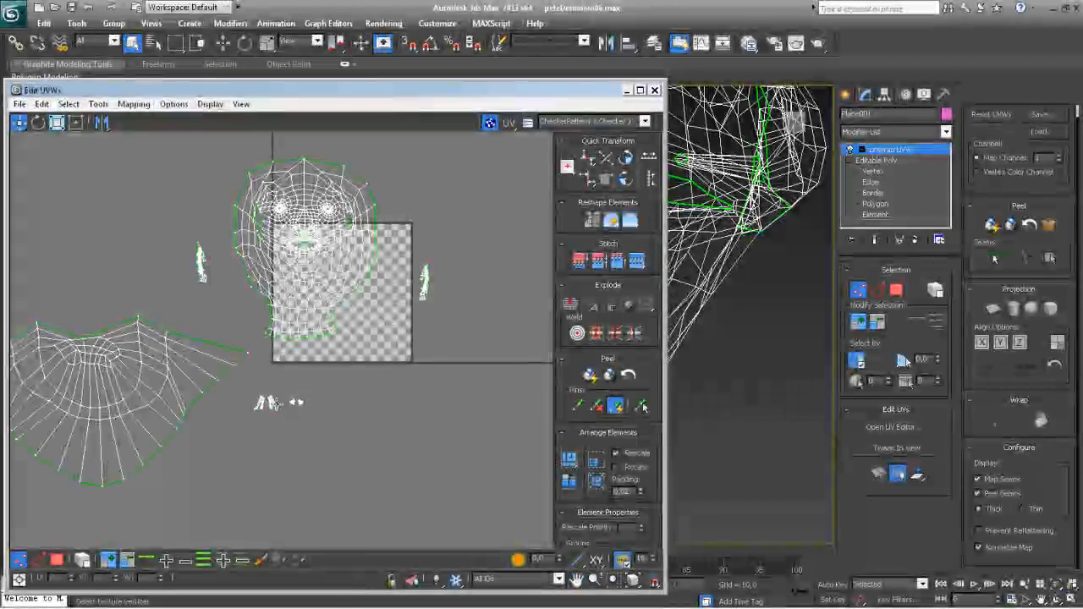
scroll(364, 405, up, 5)
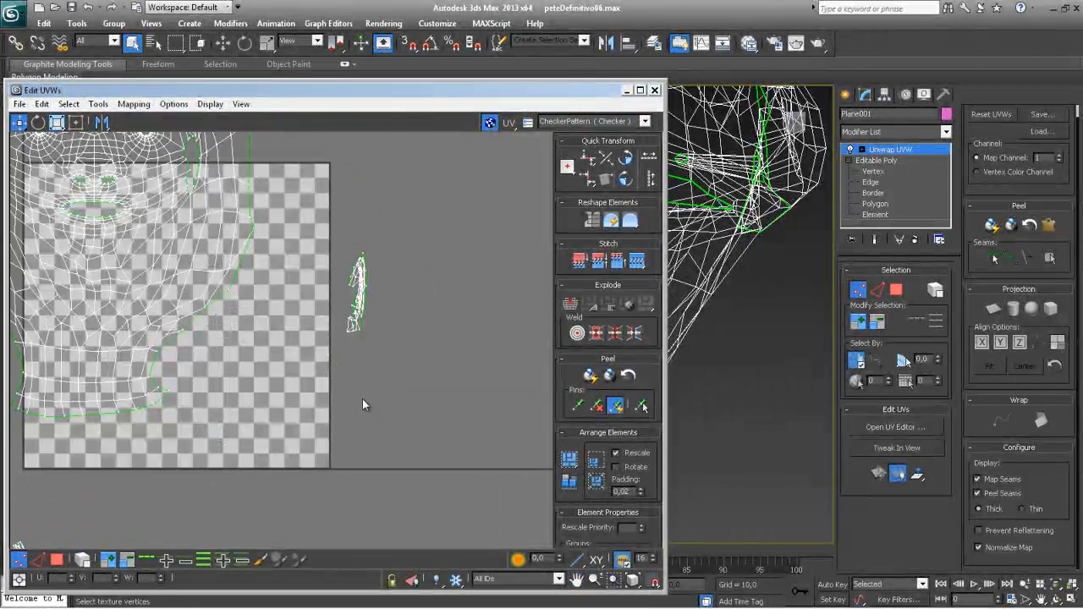
scroll(363, 400, up, 2)
middle_drag(734, 144, 738, 291)
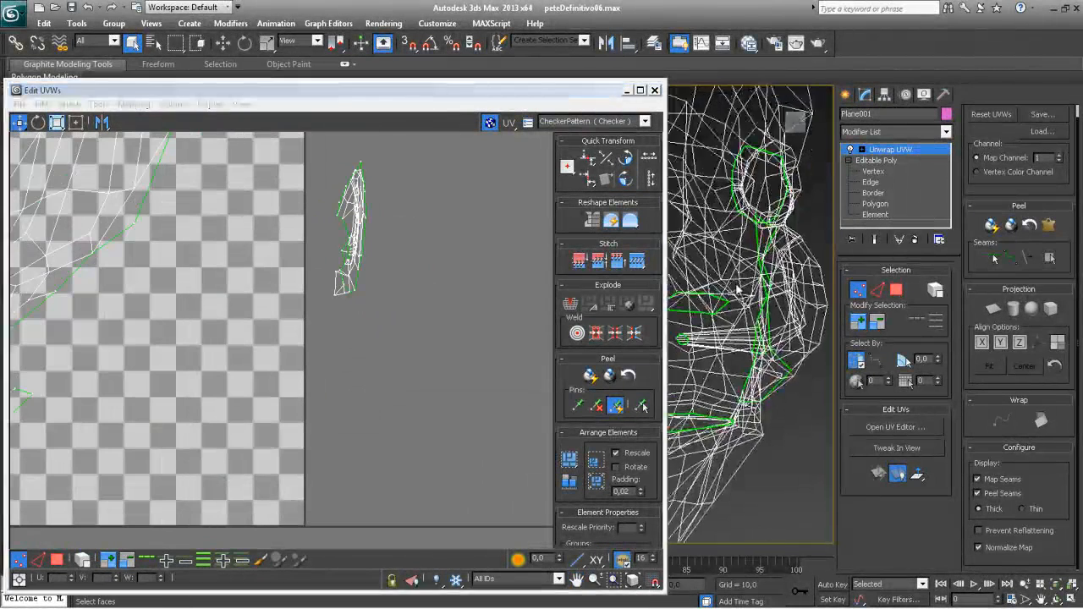
key(F3)
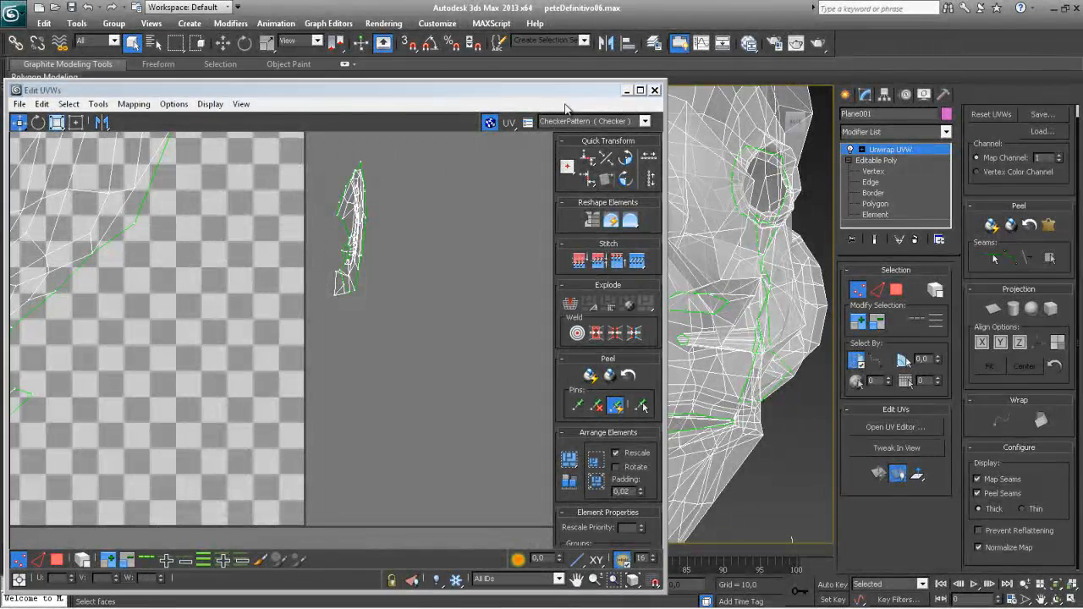
drag(572, 88, 417, 292)
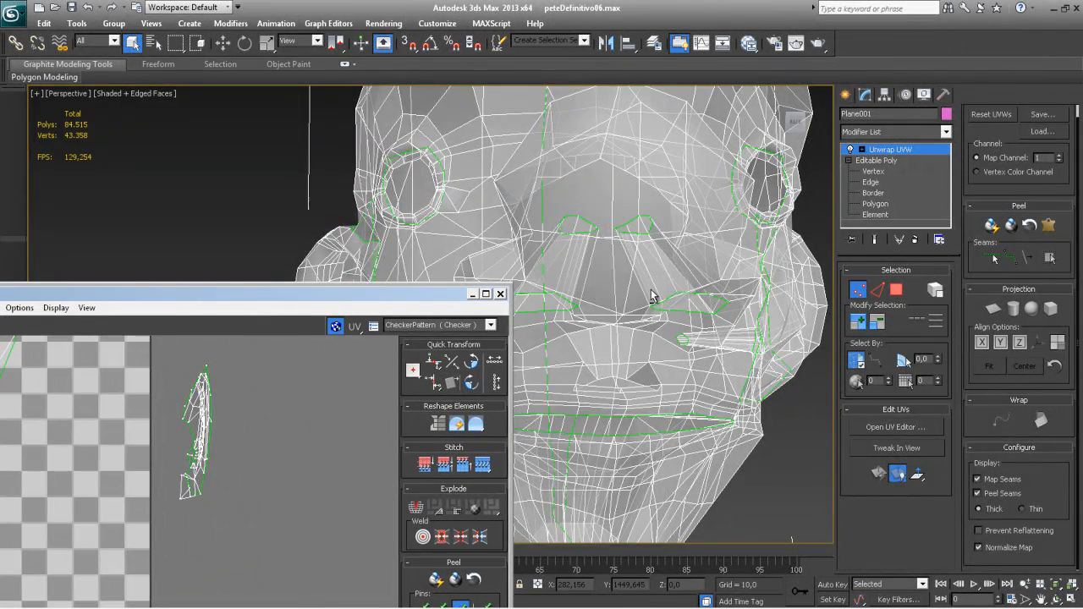
key(alt+x)
Step: Select a face on the ear in the viewport and expand the selection to the seams around the whole ear
alt+middle_drag(651, 290, 584, 300)
scroll(641, 282, down, 5)
scroll(620, 292, up, 5)
click(713, 256)
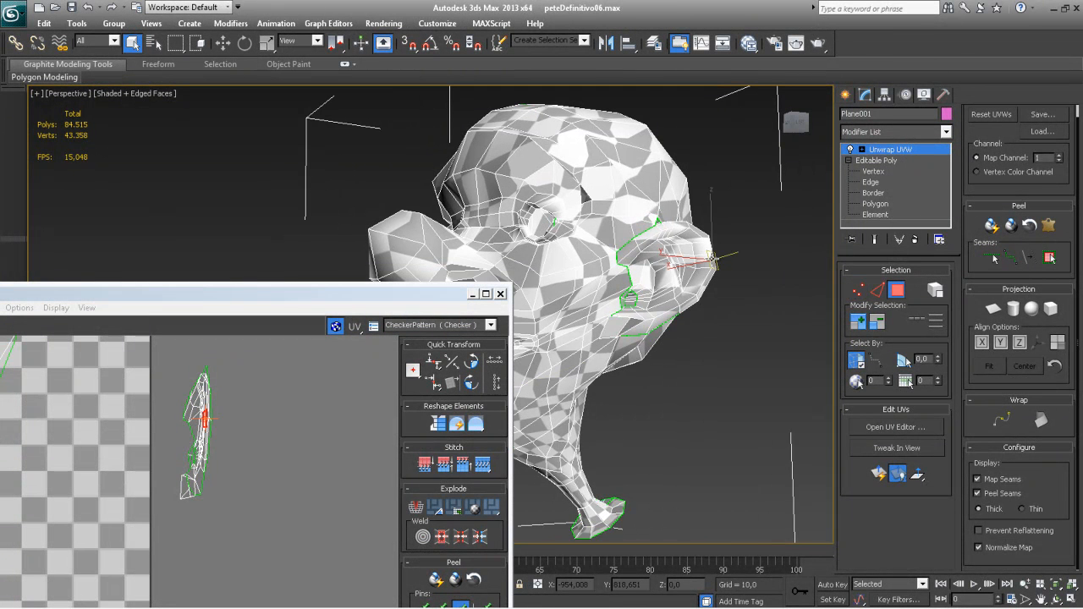
click(1057, 260)
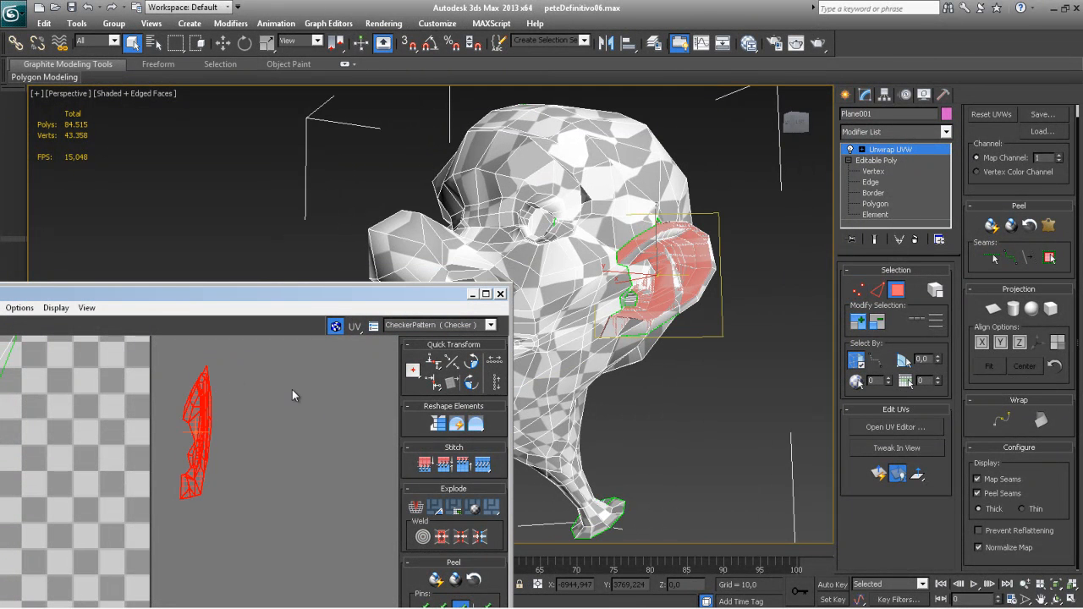
Step: Apply planar mapping to the selected ear faces
drag(314, 297, 432, 135)
click(994, 309)
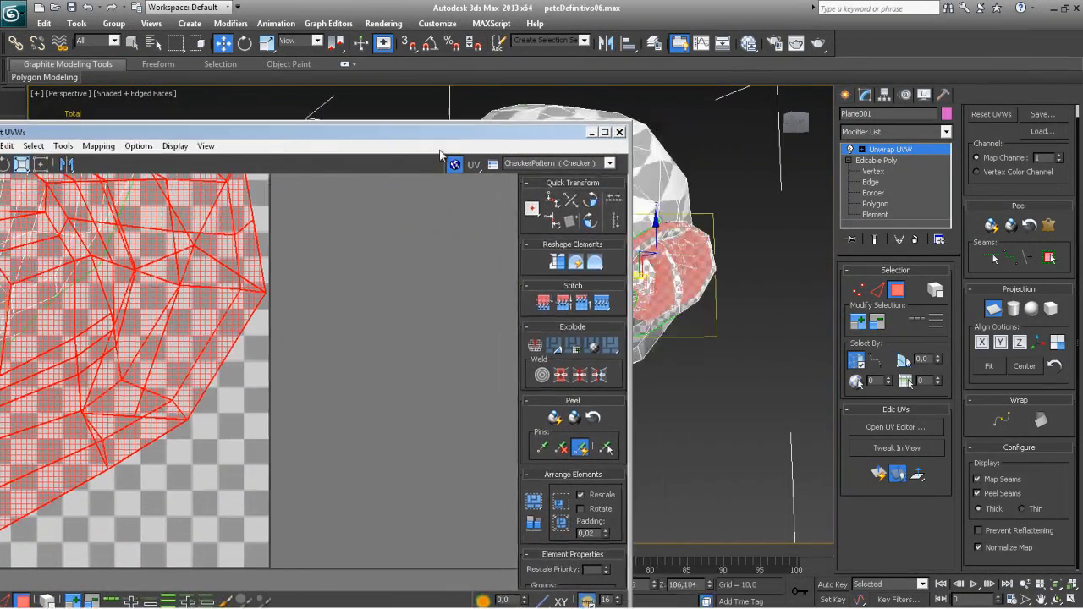
middle_drag(249, 311, 366, 383)
scroll(330, 385, up, 2)
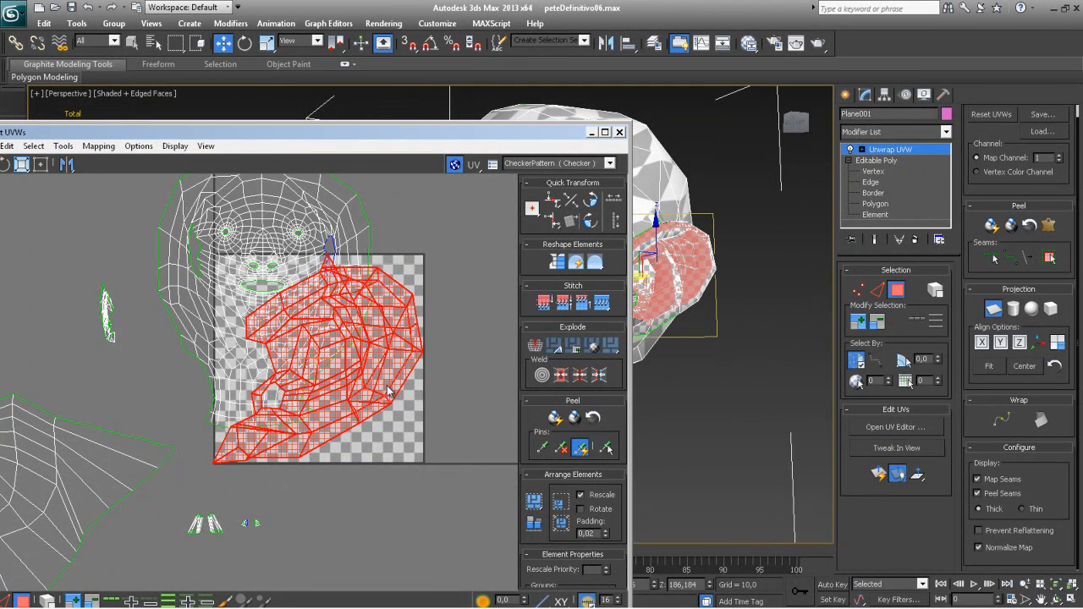
Step: Move the planar-mapped ear shell off the face shell to the area at its lower right
drag(52, 132, 123, 83)
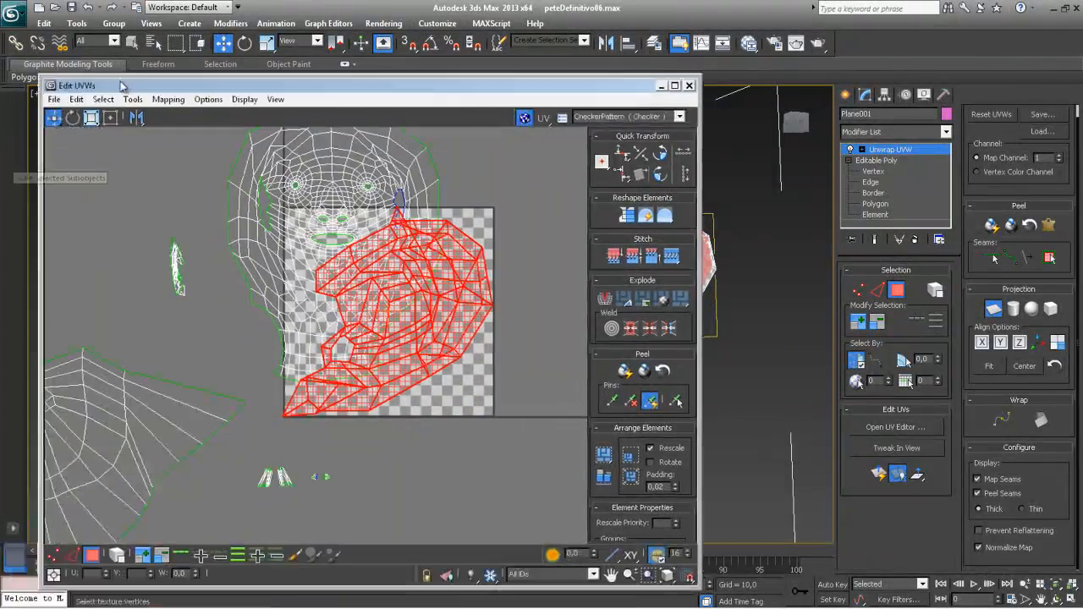
mouse_move(472, 310)
middle_down()
mouse_move(488, 345)
mouse_move(466, 311)
middle_up()
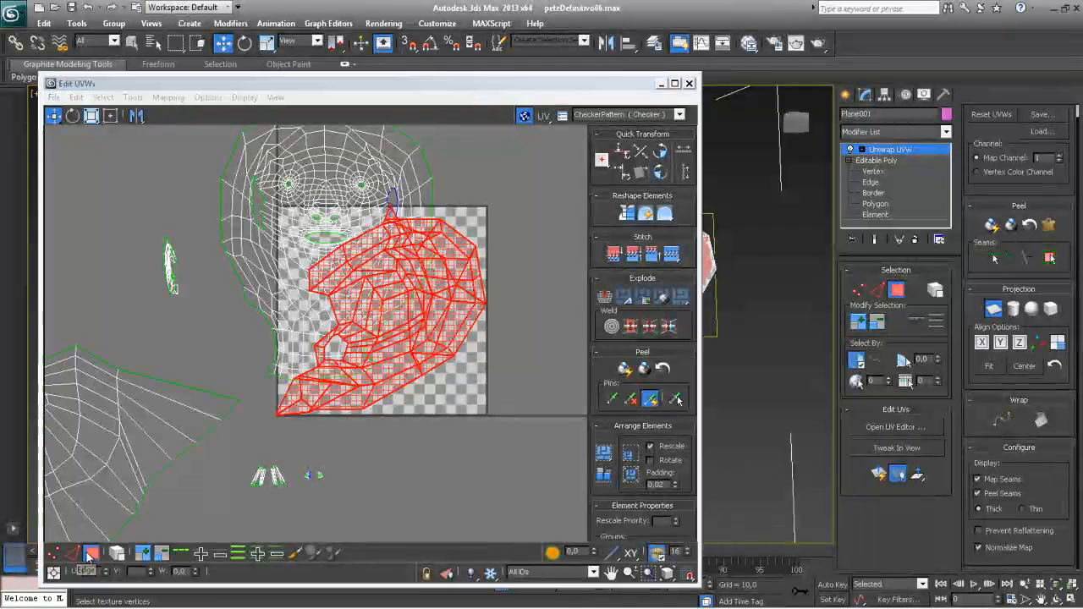
drag(457, 351, 530, 462)
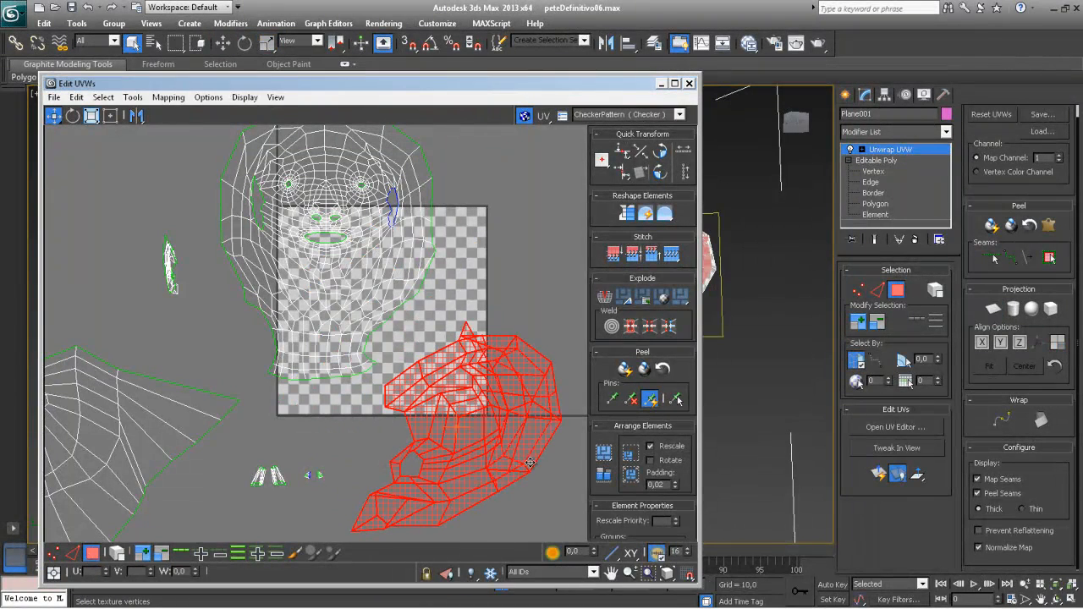
Step: Open the Relax tool for the selected ear shell
middle_drag(526, 367, 516, 338)
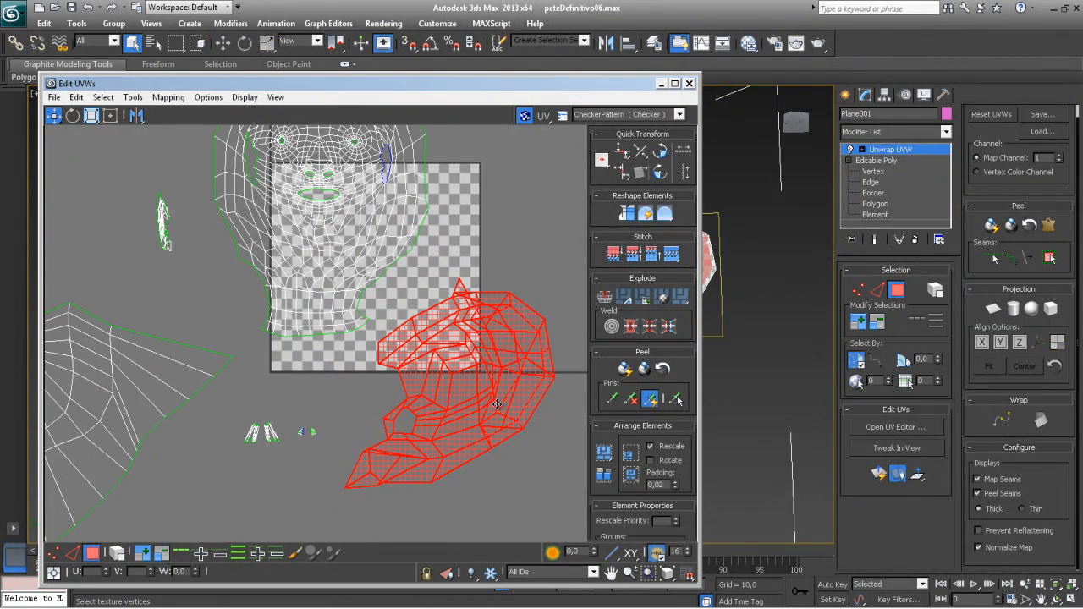
middle_drag(498, 405, 442, 404)
click(133, 97)
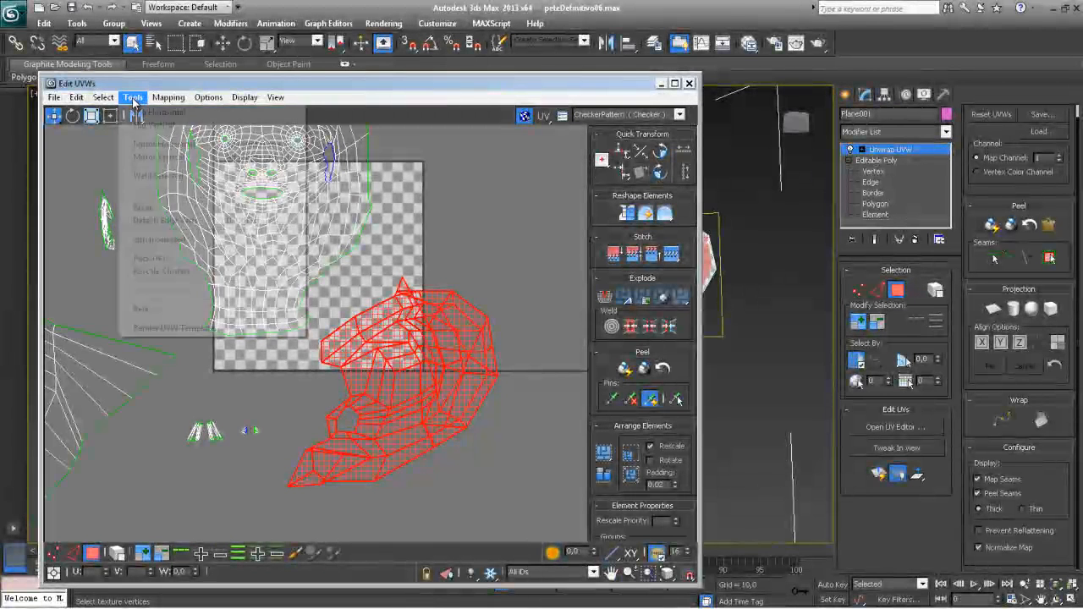
click(166, 309)
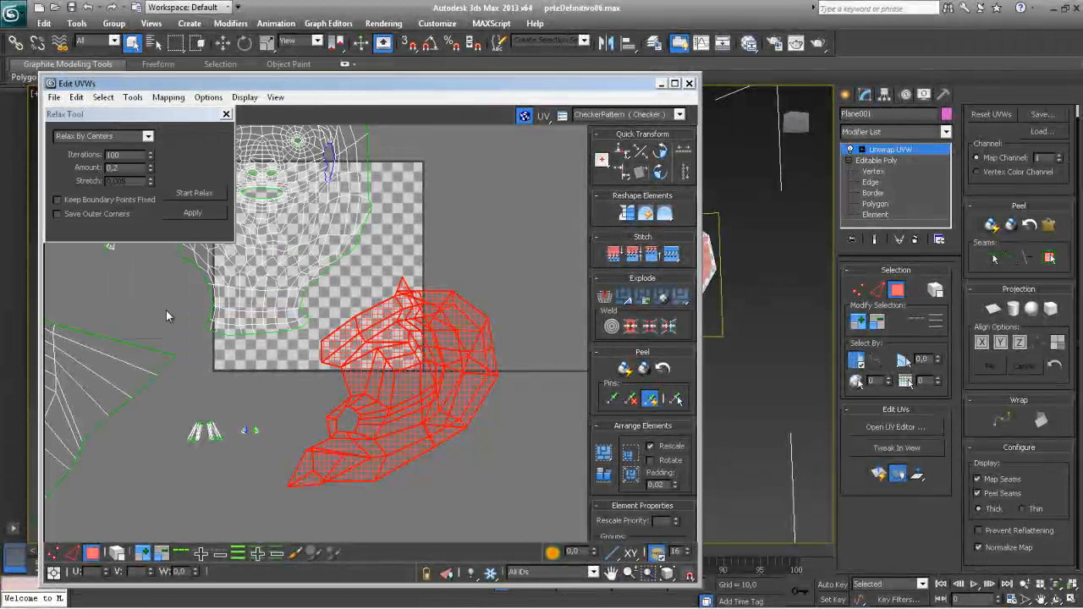
Step: Try to relax the ear shell by centers, first continuously and once with 100 iterations, and undo it
click(191, 194)
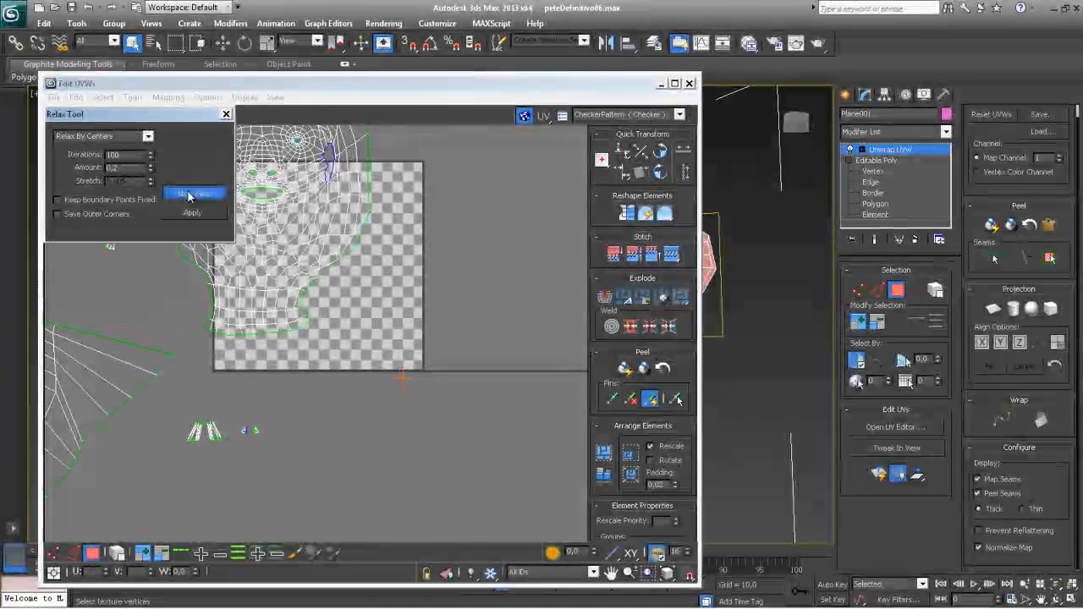
click(194, 196)
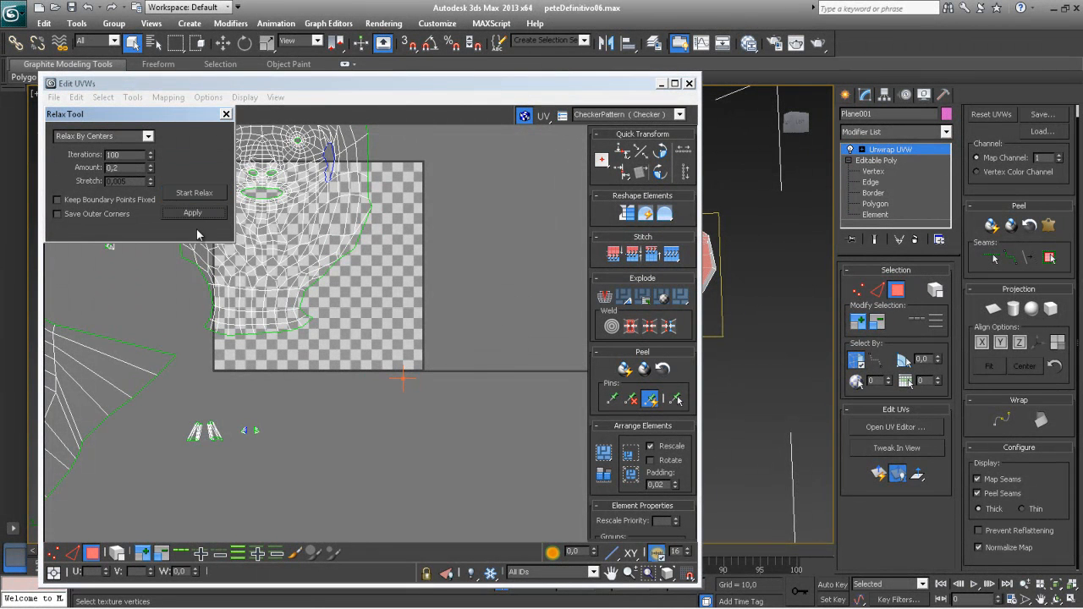
click(148, 137)
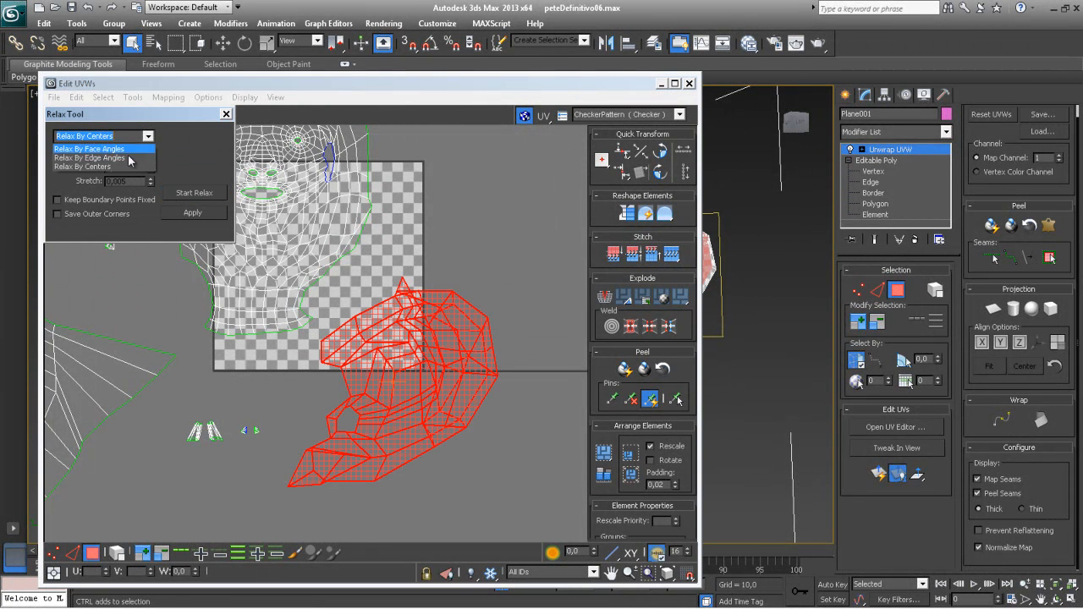
click(102, 162)
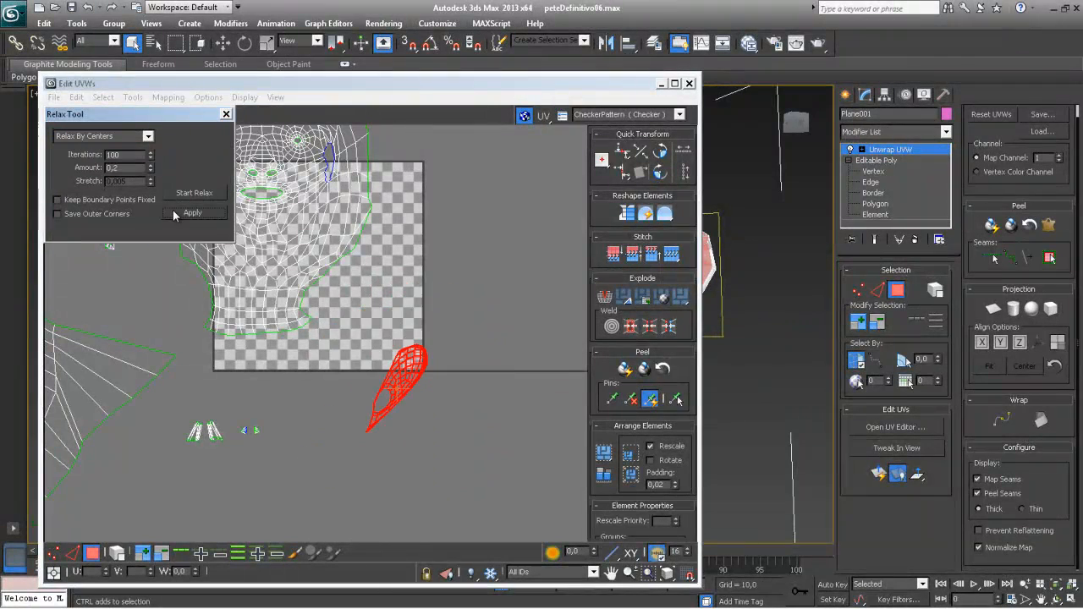
scroll(371, 330, up, 5)
middle_drag(474, 454, 435, 332)
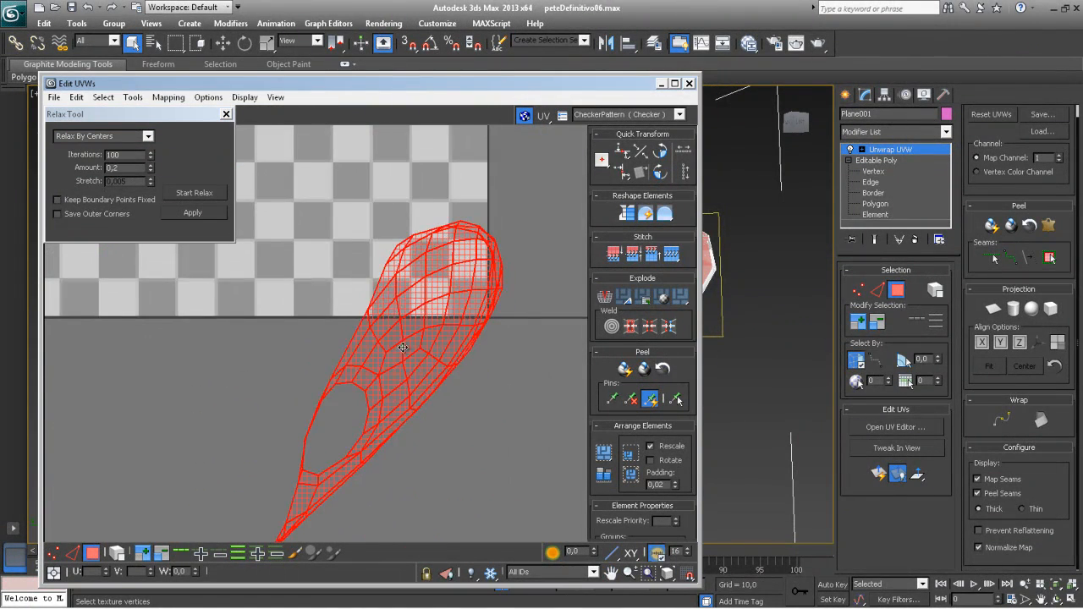
key(ctrl+z)
scroll(429, 423, down, 3)
scroll(426, 411, down, 3)
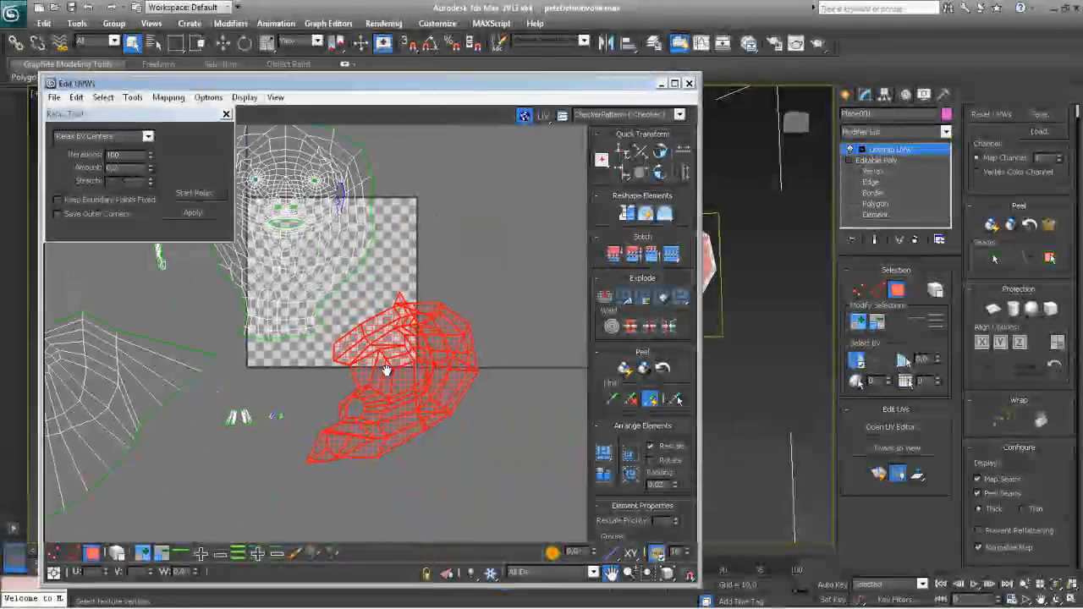
Step: Relax the whole ear shell twice by face angles with 100 iterations and an amount of 0.2
click(148, 136)
click(89, 148)
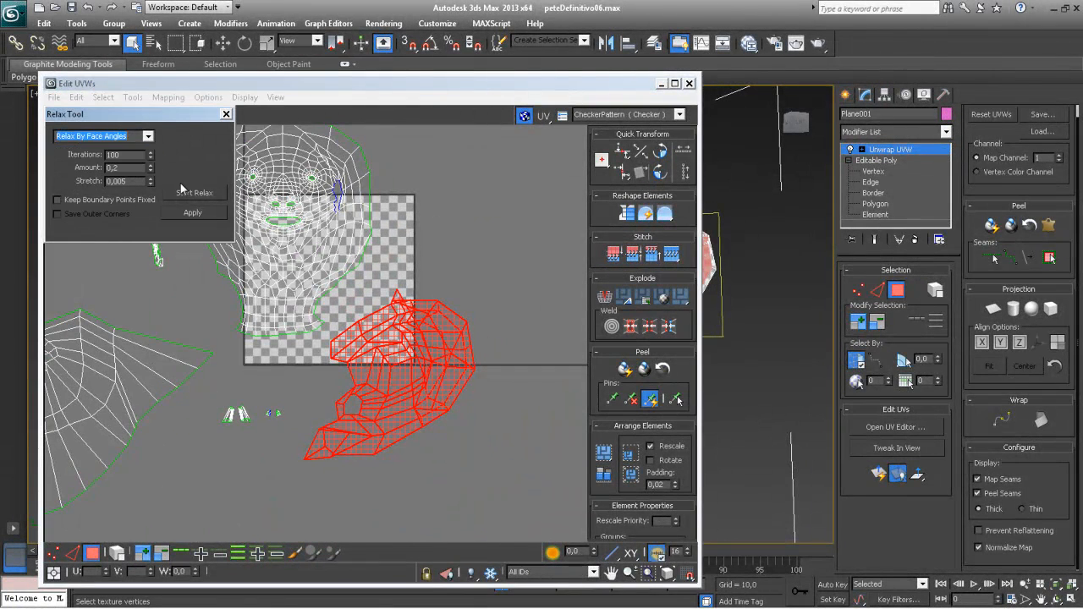
click(193, 213)
scroll(487, 374, up, 3)
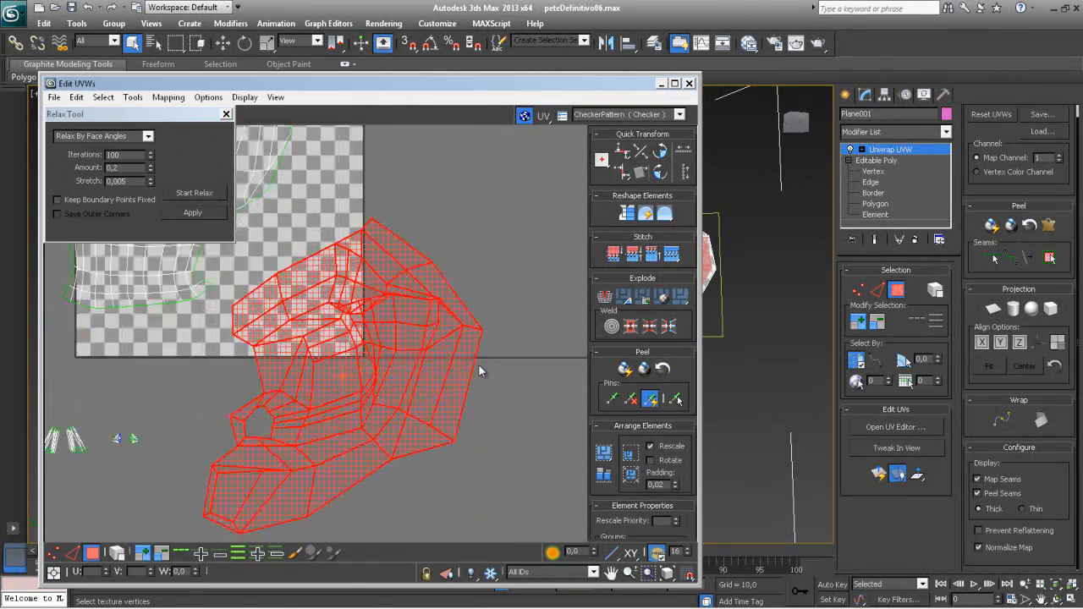
click(193, 213)
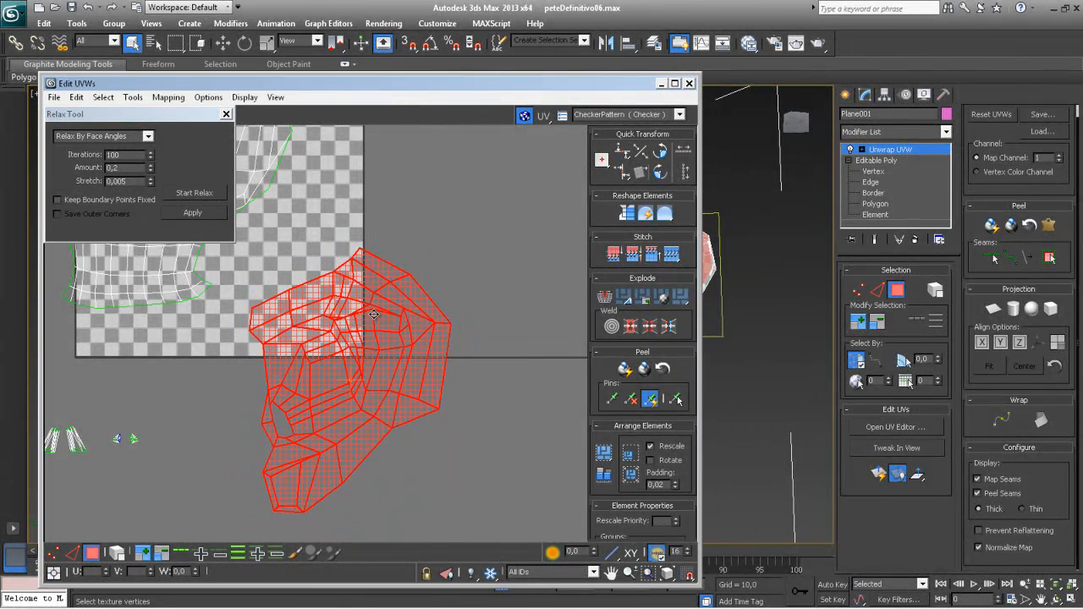
Step: Select the crowded vertices in the ear shell's upper and central inner folds and relax each group by face angles
click(54, 553)
drag(315, 292, 413, 346)
click(186, 215)
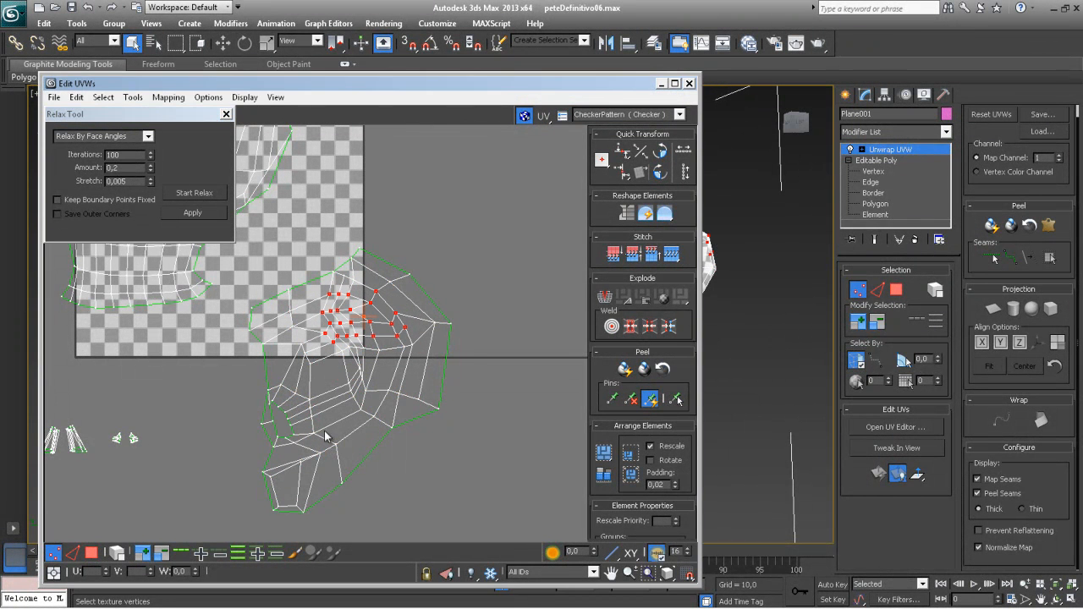
drag(391, 365, 390, 365)
click(201, 212)
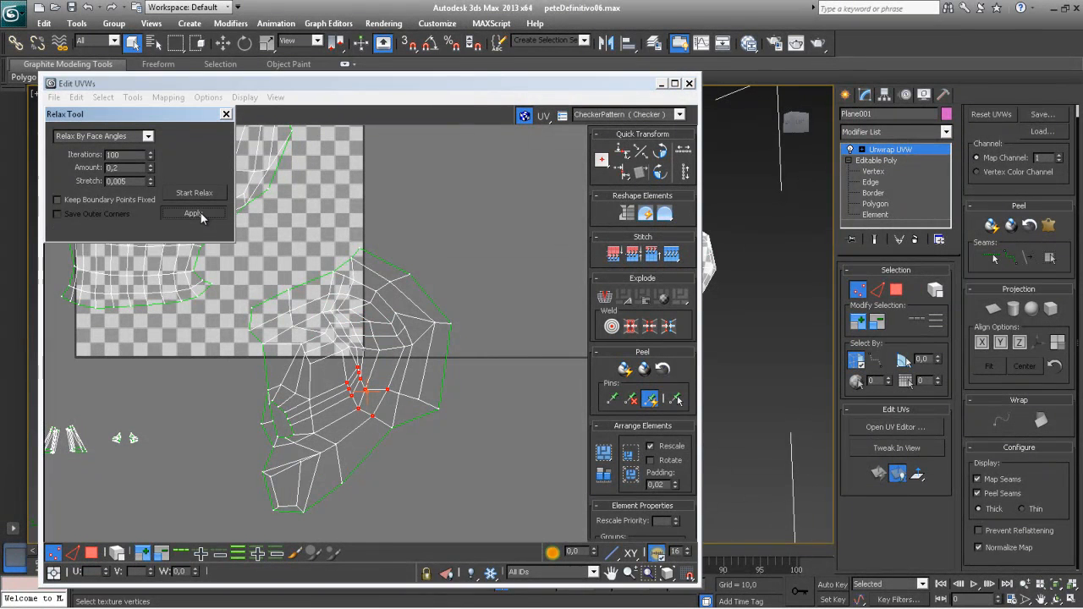
scroll(477, 373, down, 5)
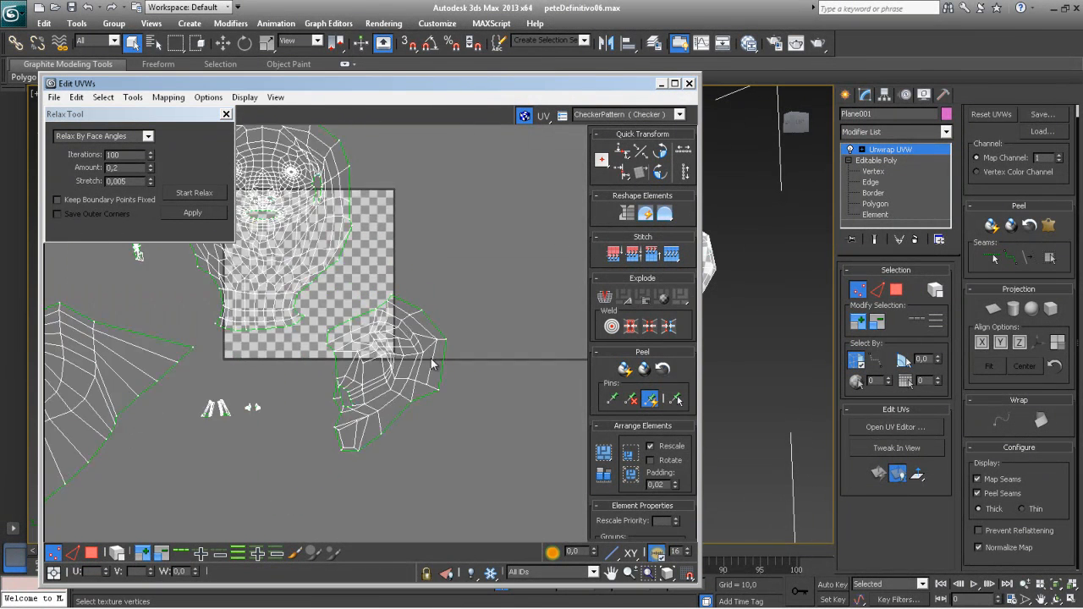
Step: Select the relaxed ear shell by its faces and move it farther below the face shell
click(92, 552)
click(395, 451)
drag(395, 452, 358, 527)
Step: Planar-map the other ear shell, move it clear beside the face shell, and relax it by face angles with 100 iterations
middle_drag(240, 297, 339, 332)
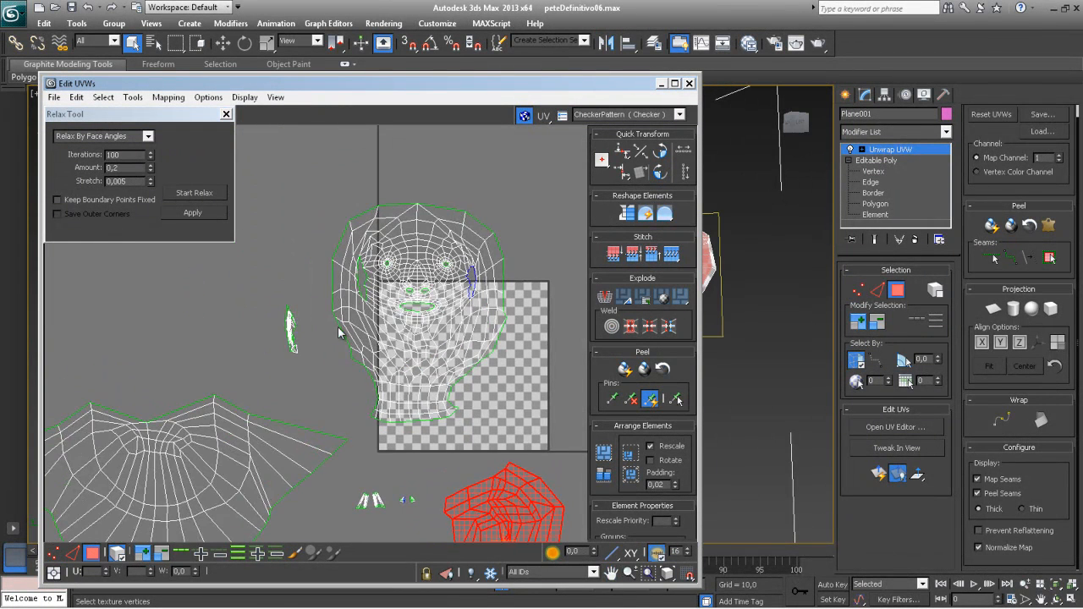
click(290, 327)
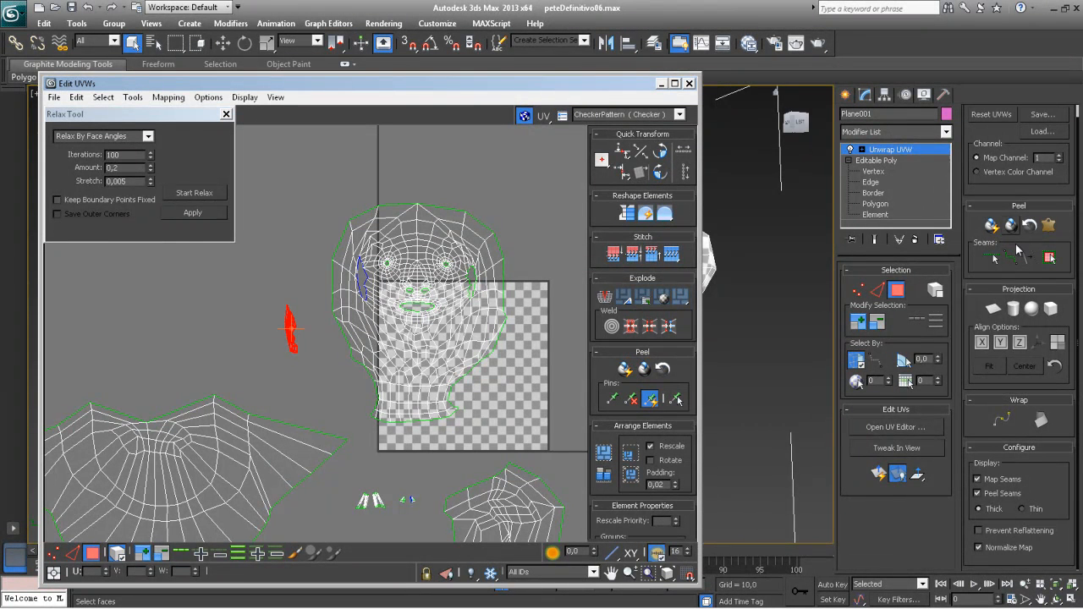
click(993, 308)
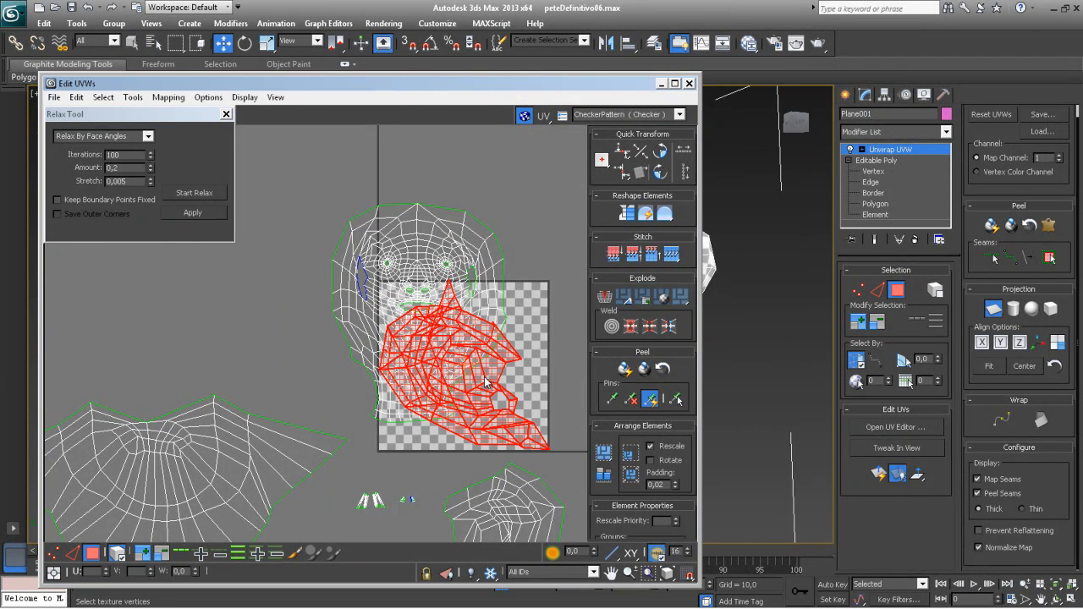
click(92, 553)
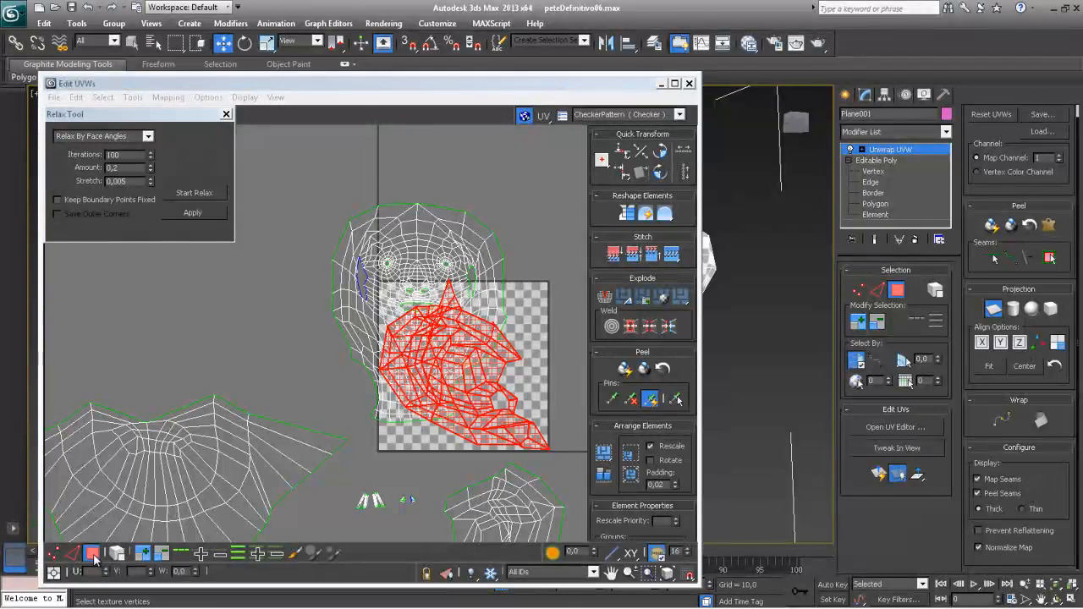
drag(481, 400, 253, 298)
click(197, 211)
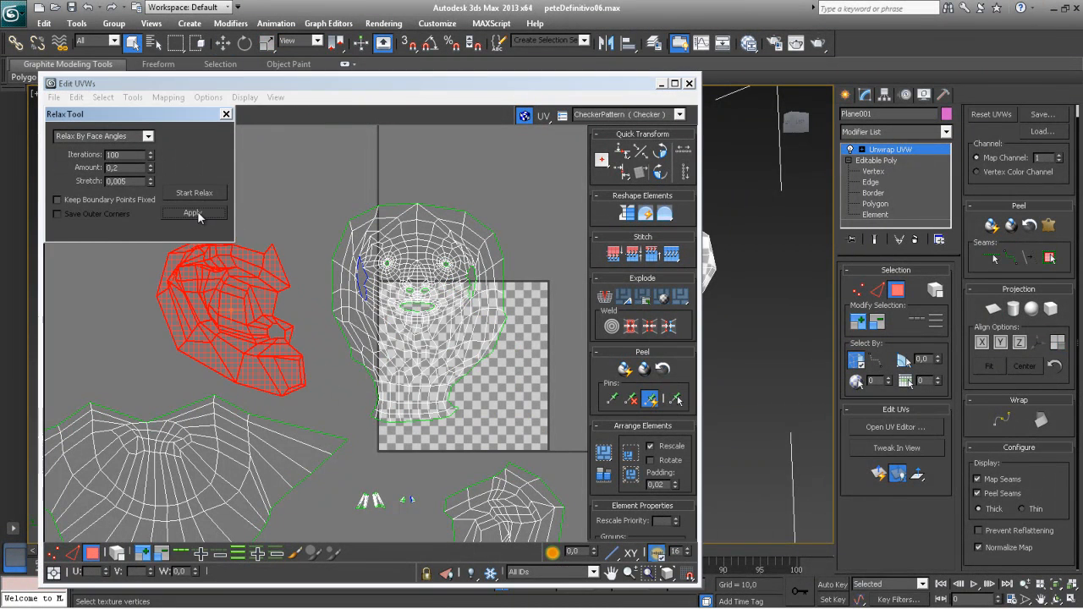
Step: Select the crowded vertices in the second ear shell's upper inner folds and relax them repeatedly by face angles
middle_drag(280, 330, 348, 369)
scroll(314, 330, up, 4)
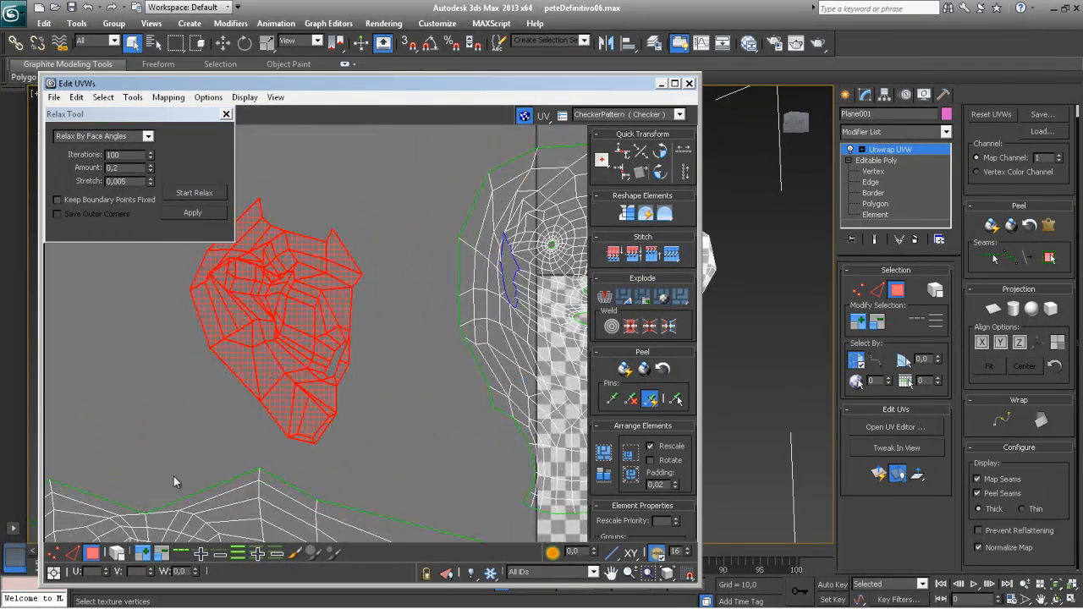
click(56, 554)
drag(293, 319, 205, 264)
click(183, 213)
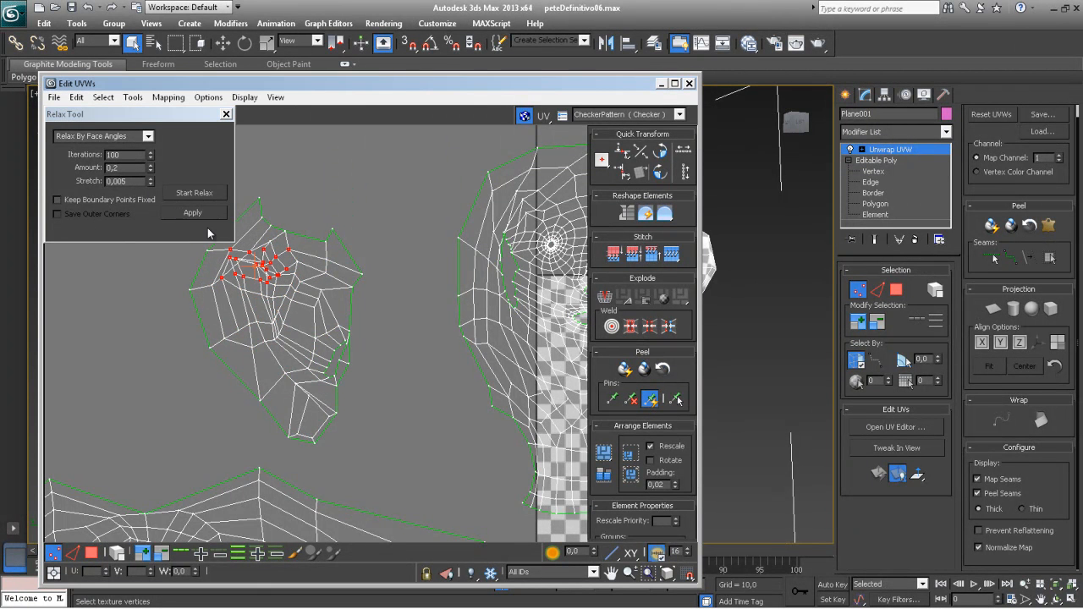
click(197, 216)
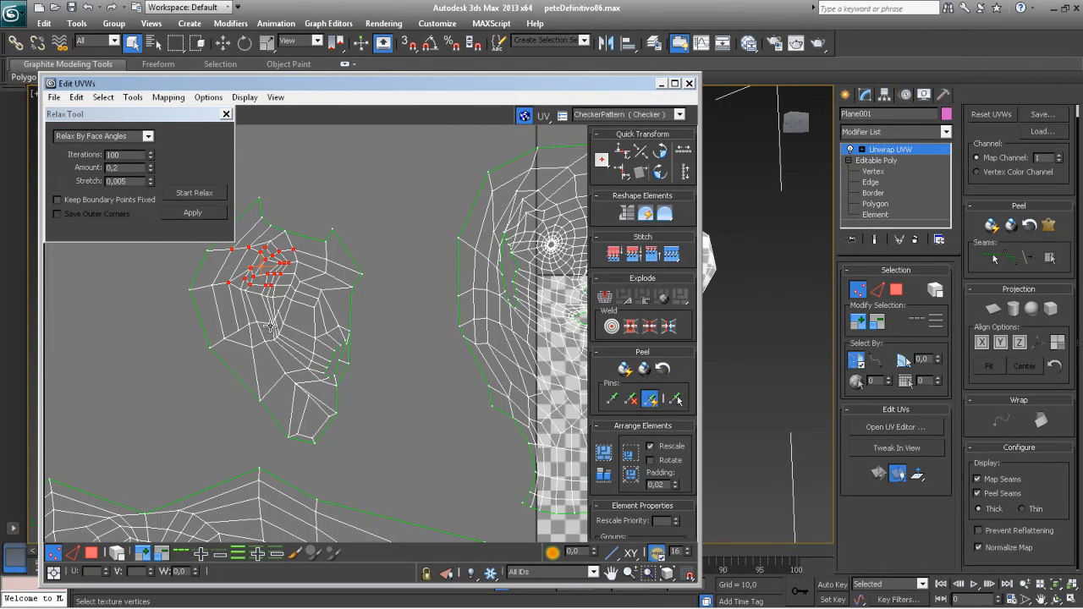
click(202, 212)
click(308, 324)
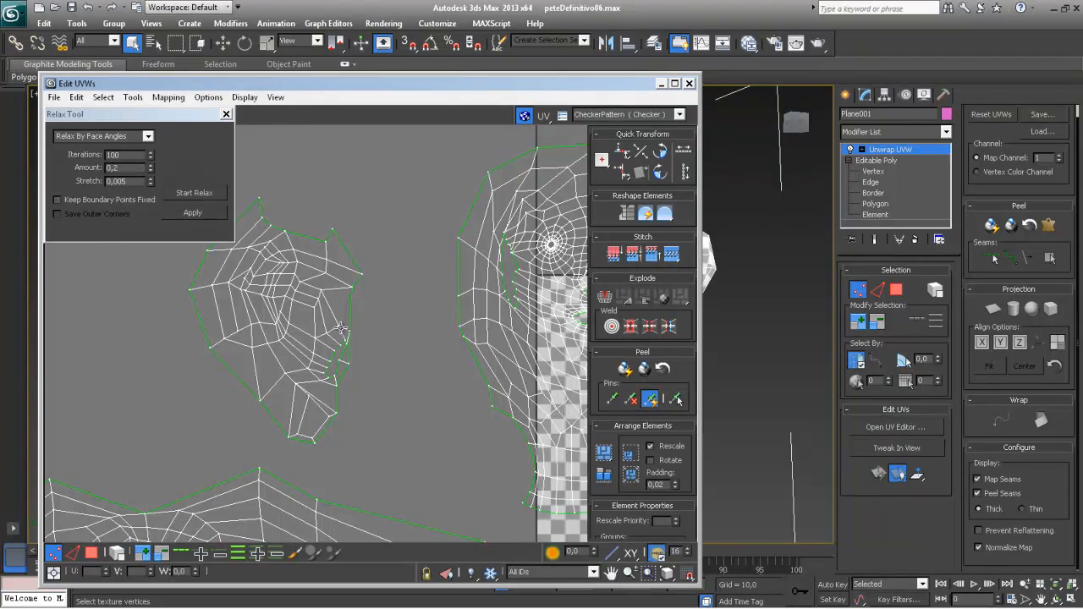
scroll(347, 339, down, 5)
scroll(364, 347, up, 3)
scroll(376, 364, up, 3)
middle_drag(380, 383, 372, 316)
scroll(364, 403, up, 1)
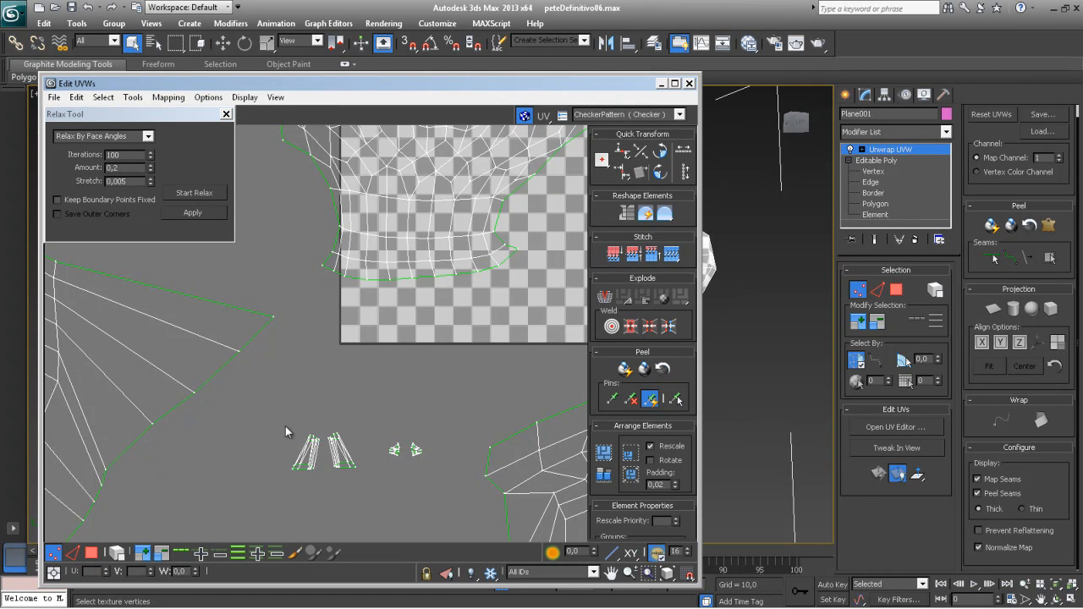
drag(323, 484, 323, 484)
click(226, 114)
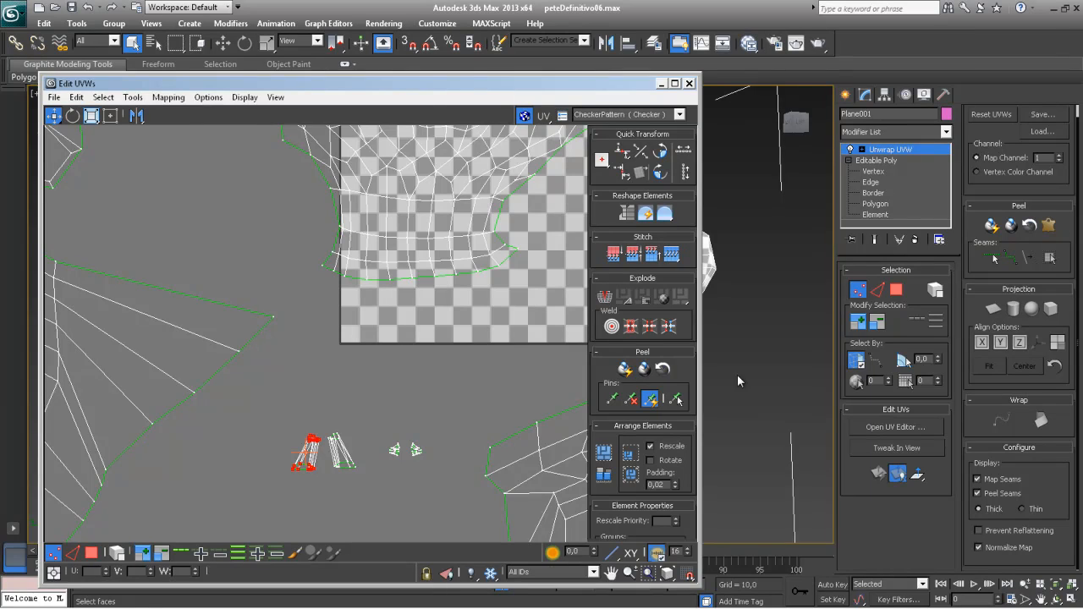
click(1046, 225)
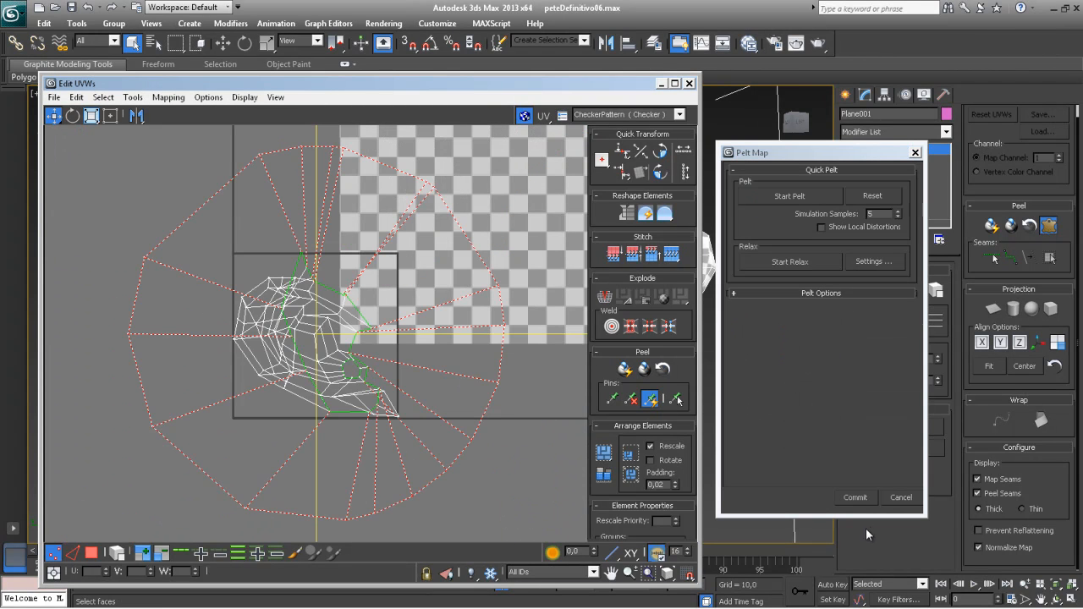
click(900, 498)
scroll(339, 409, down, 3)
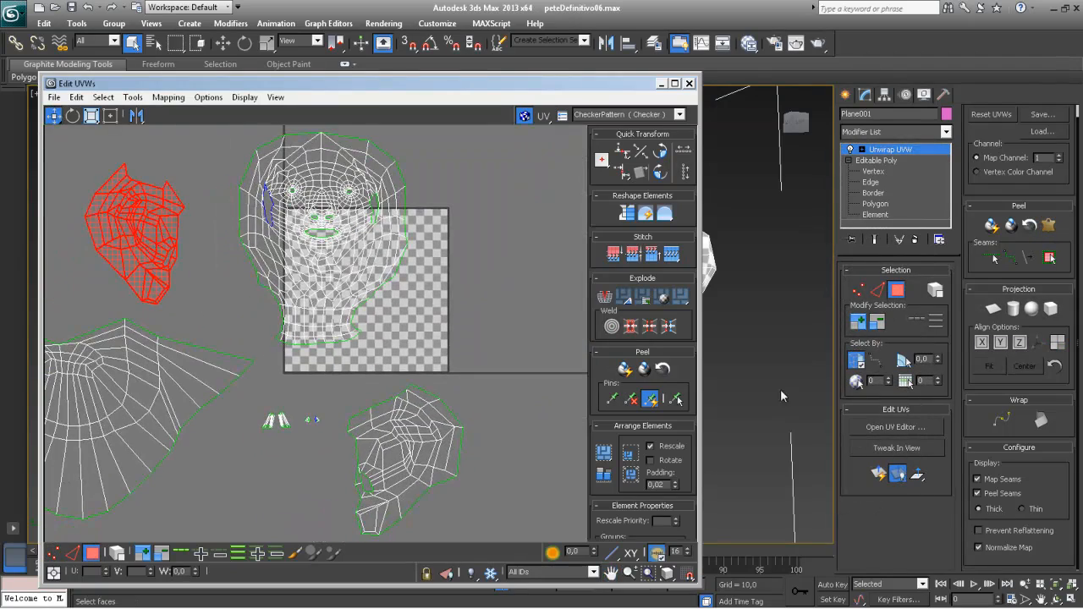
Step: Select the faces of the left one of the two narrow nostril shells and check the matching area on the 3D head
drag(483, 82, 531, 76)
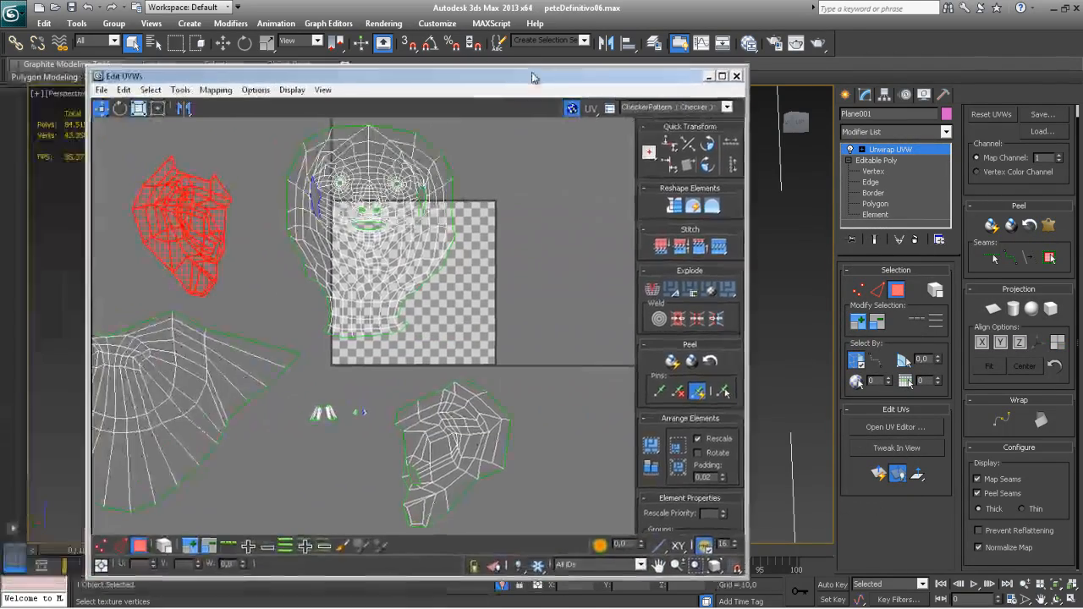
drag(288, 395, 324, 428)
drag(680, 76, 311, 247)
alt+middle_drag(516, 265, 634, 254)
click(476, 337)
drag(277, 251, 596, 75)
key(3)
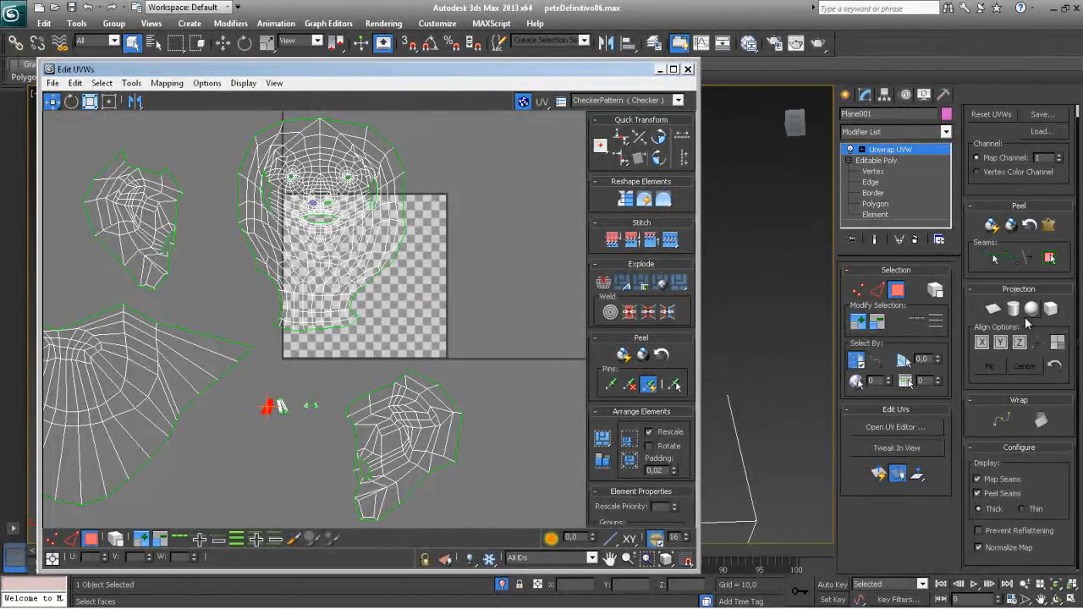
Step: Run a Pelt simulation on the selected nostril shell and relax it by face angles with 100 iterations
click(1048, 225)
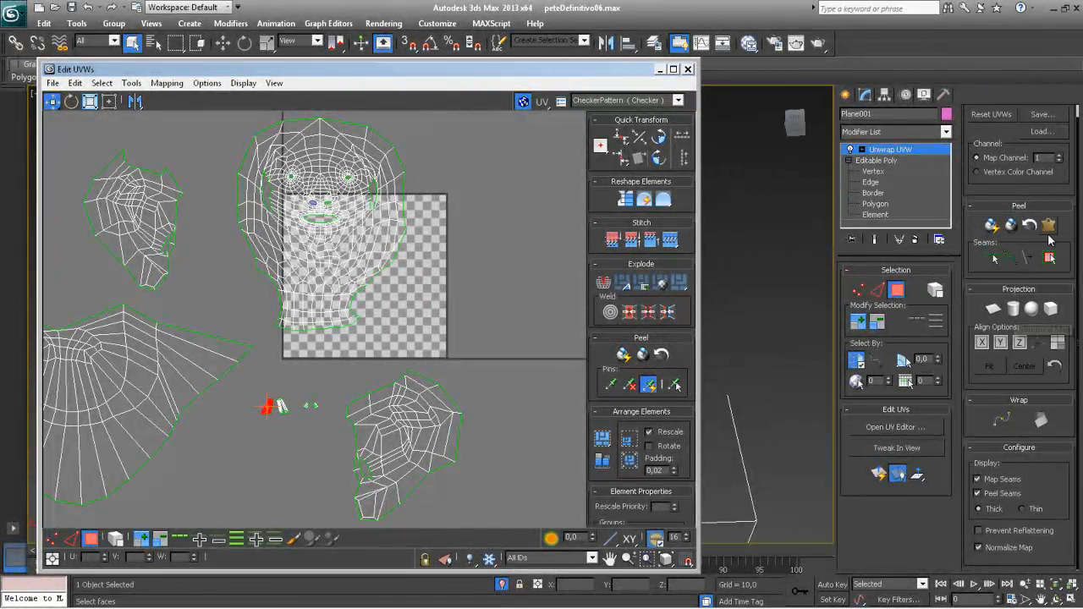
click(804, 197)
click(804, 198)
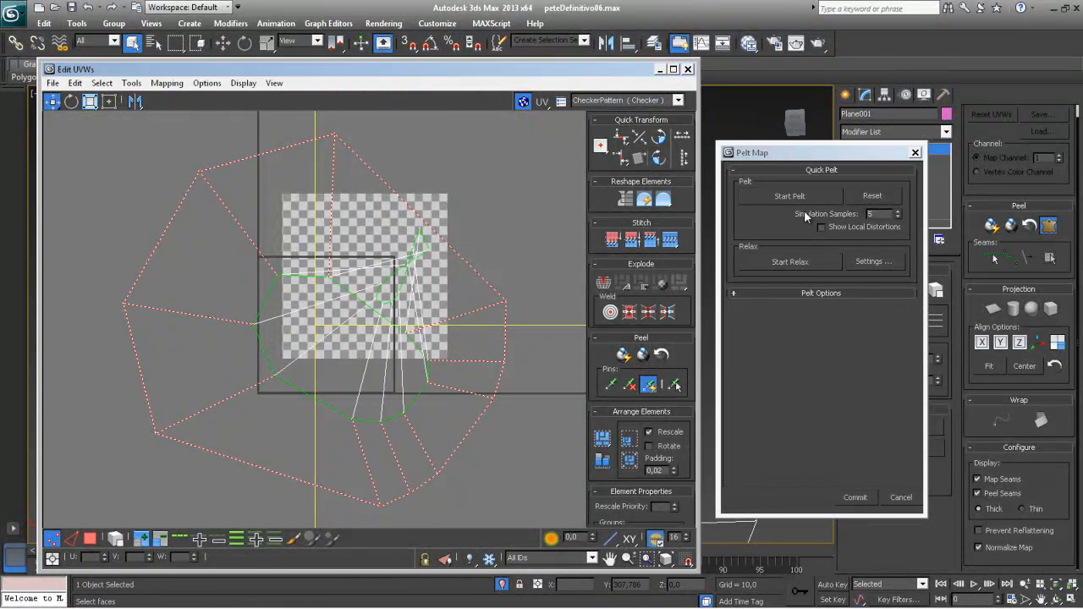
click(872, 262)
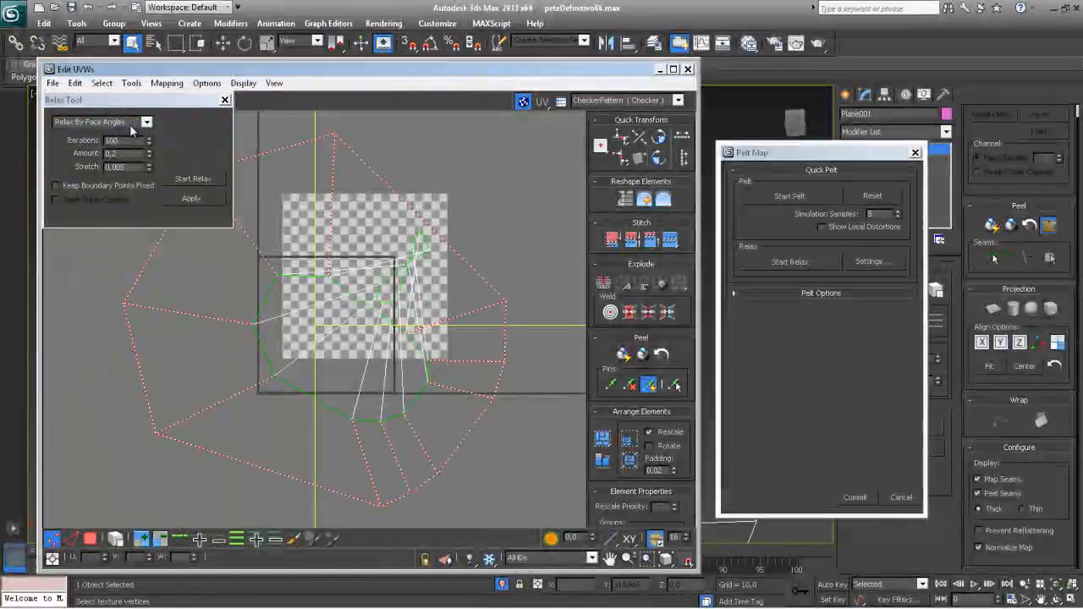
click(175, 199)
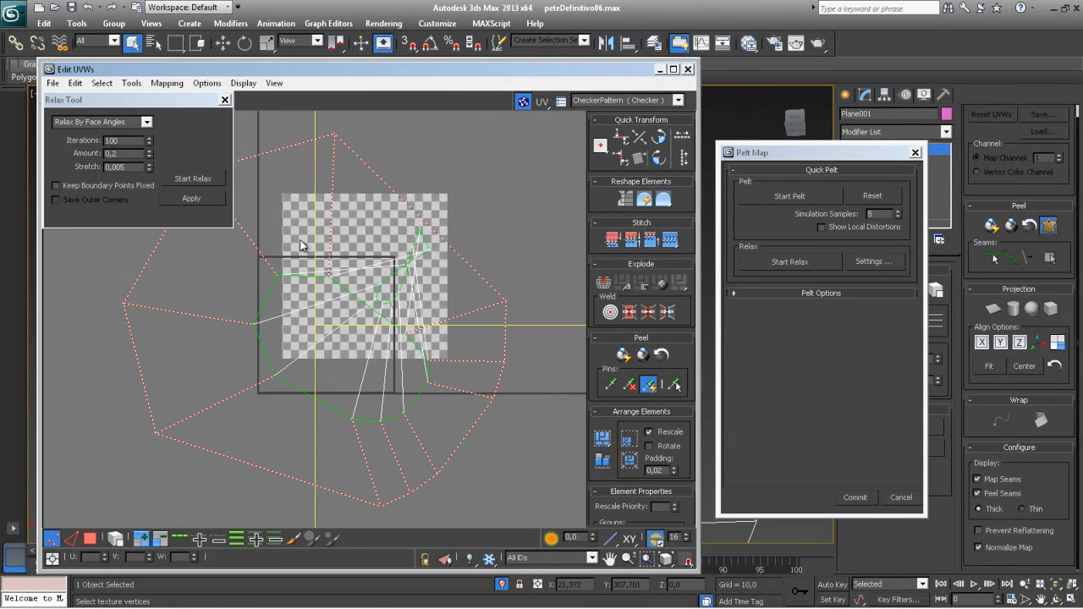
Step: Reposition the pelted nostril shell's tangled vertices by hand so its outer outline opens around the inner hole
drag(315, 273, 391, 291)
click(52, 538)
drag(328, 276, 340, 291)
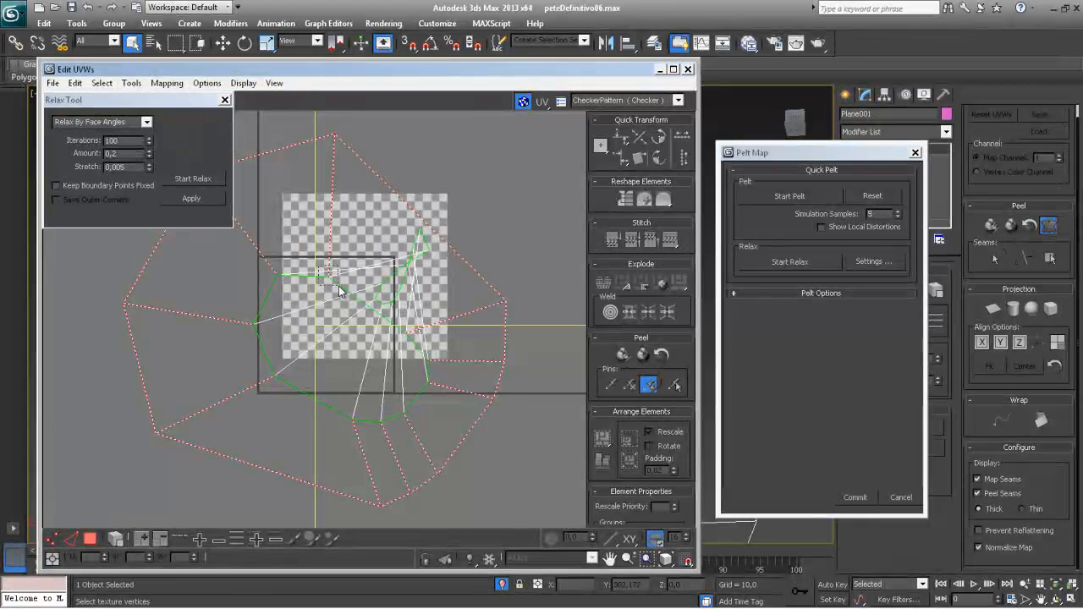
click(56, 539)
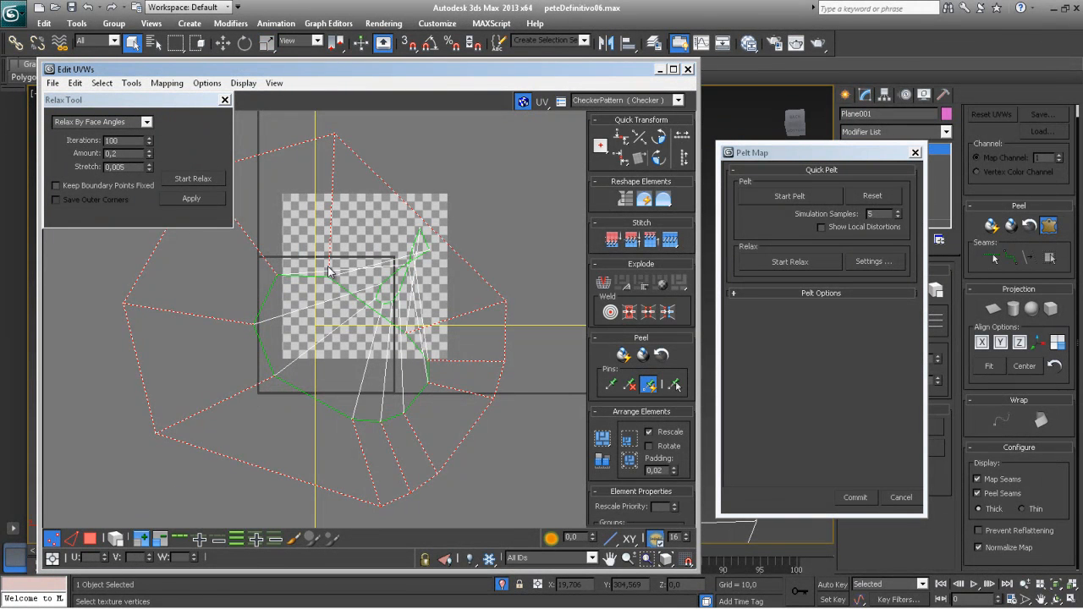
drag(328, 275, 339, 222)
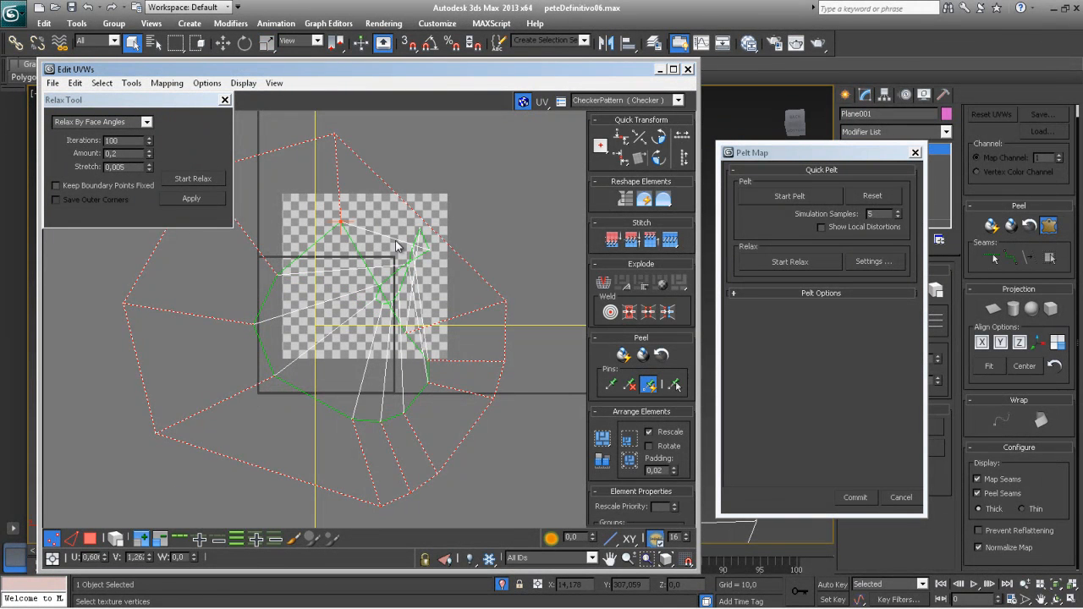
drag(428, 361, 462, 288)
drag(407, 337, 436, 208)
drag(381, 287, 409, 251)
Step: Commit the first nostril's pelt and move the shell clear of the face, below the other shells
click(837, 492)
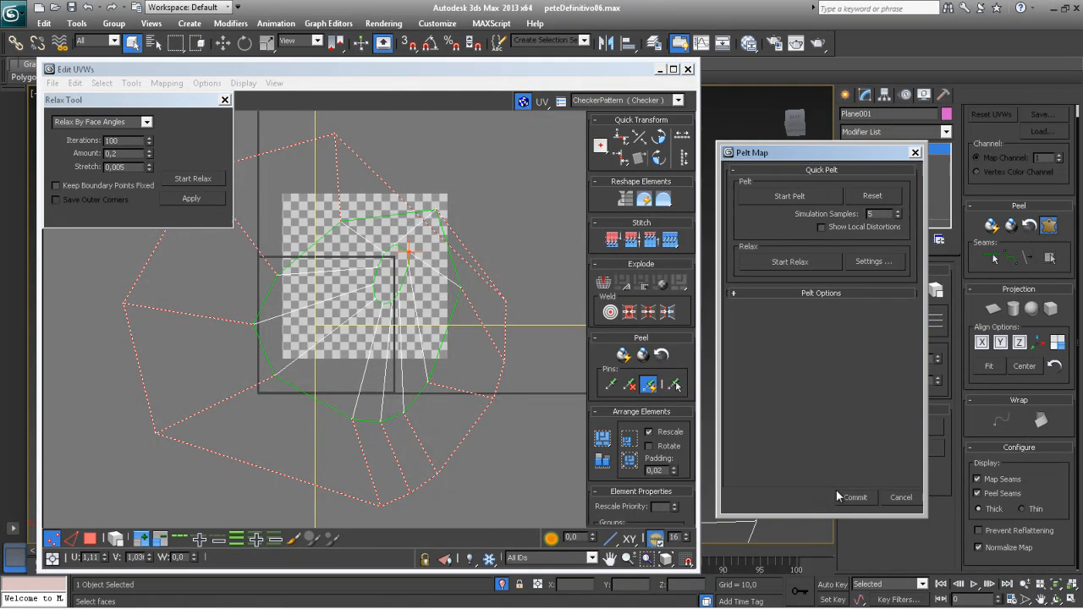
middle_drag(410, 291, 451, 221)
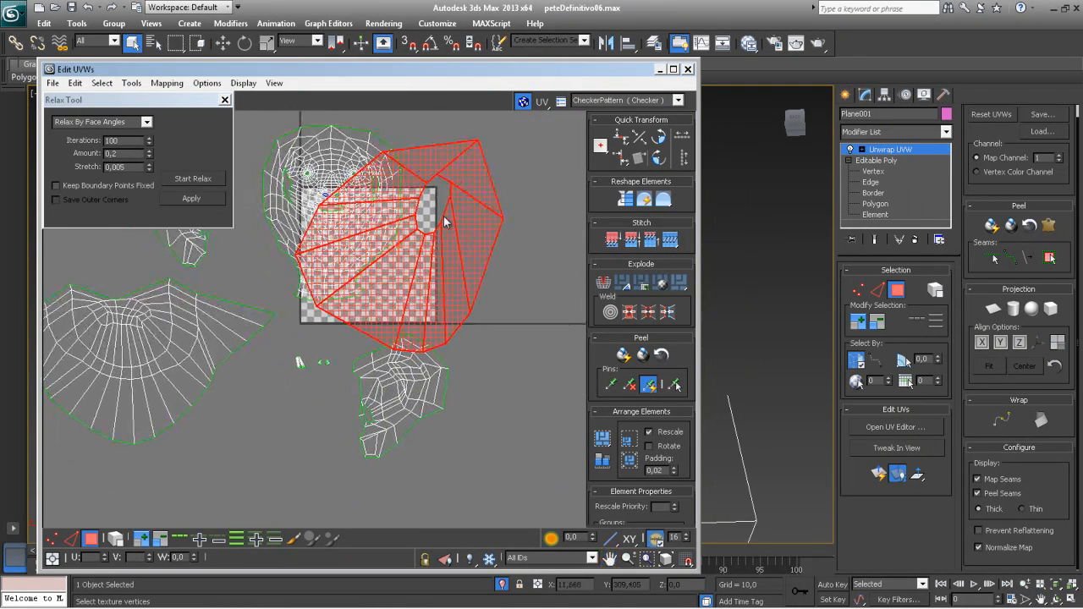
drag(418, 258, 259, 520)
Step: Select all faces of the second nostril shell, run the Pelt simulation on it, and try relaxing it by face angles
click(299, 363)
scroll(319, 368, up, 8)
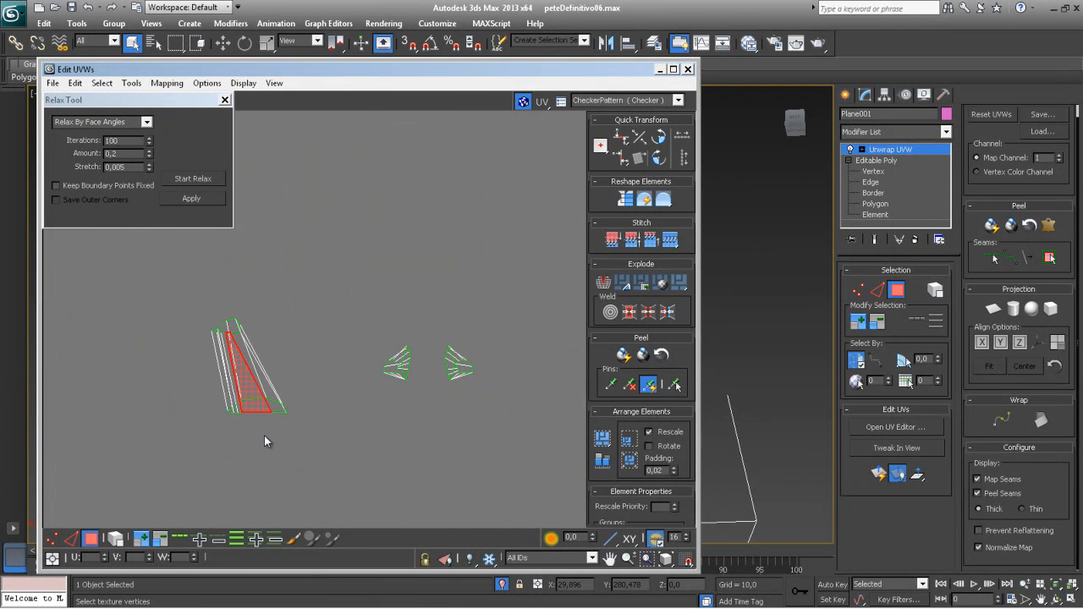
drag(318, 458, 319, 457)
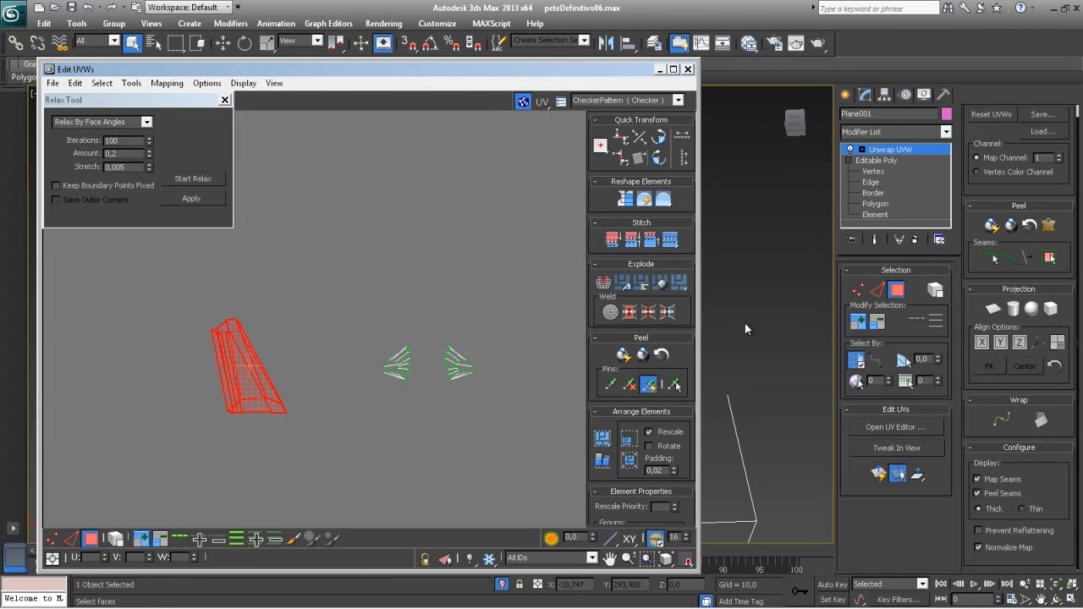
click(1048, 225)
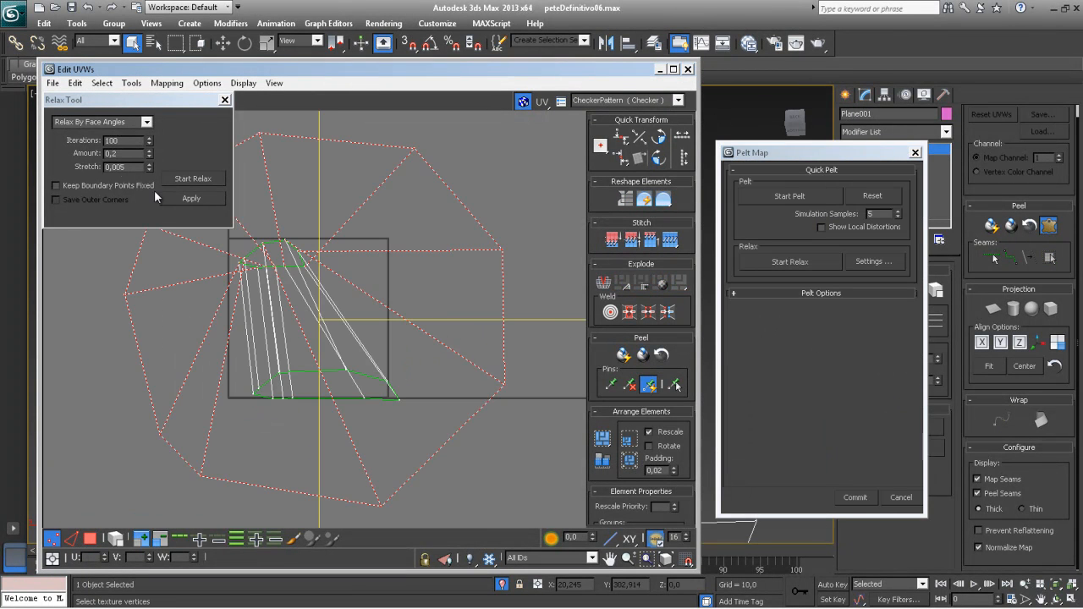
click(797, 201)
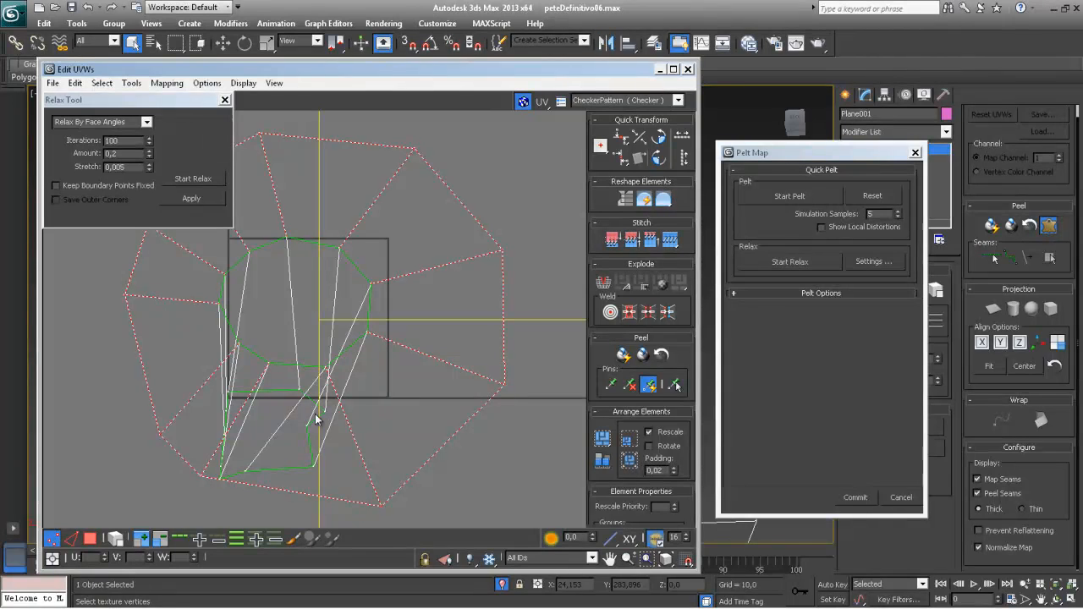
click(190, 199)
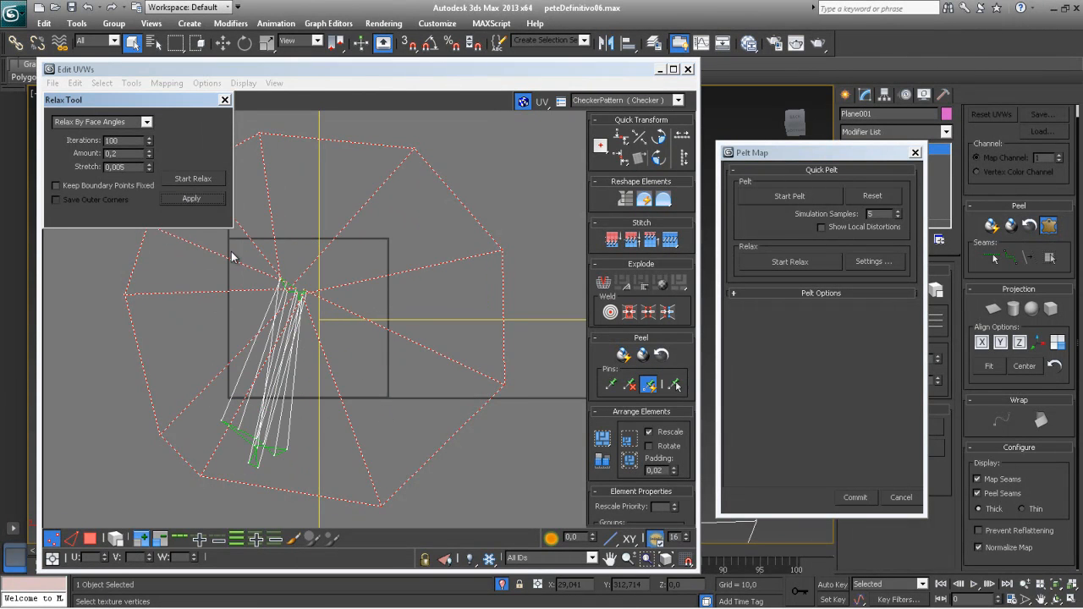
Step: Move the second nostril shell's inner-edge vertices one by one into a ring inside its outer outline
drag(293, 260, 335, 313)
drag(325, 467, 327, 330)
drag(242, 479, 314, 321)
drag(221, 470, 315, 322)
drag(223, 467, 288, 323)
drag(226, 433, 276, 314)
drag(228, 410, 276, 273)
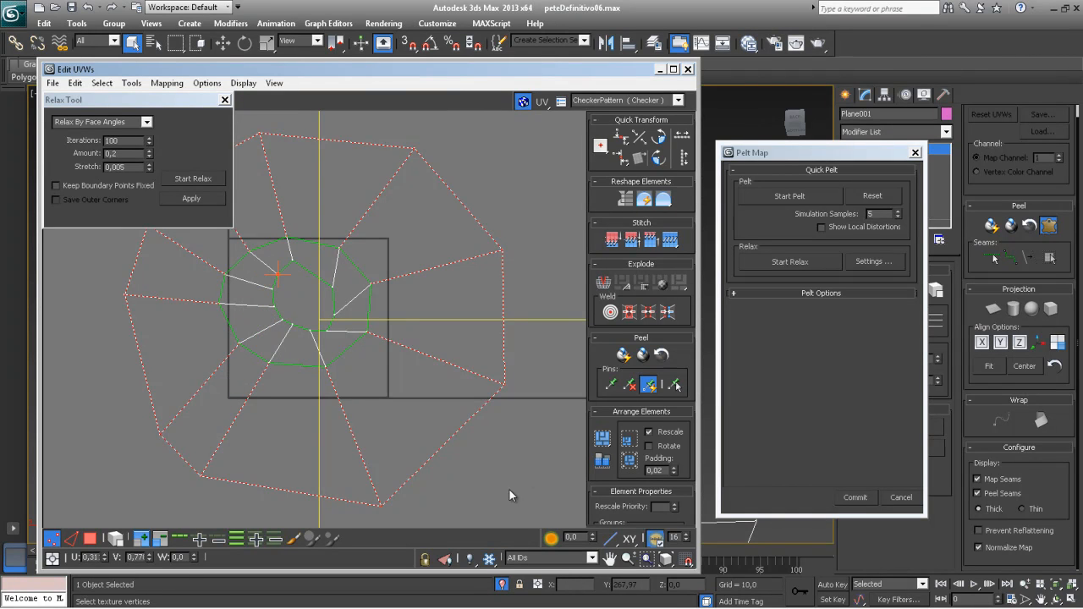
Step: Commit the second nostril's pelt and move the ring-shaped shell into the empty space below the ear shell
click(855, 497)
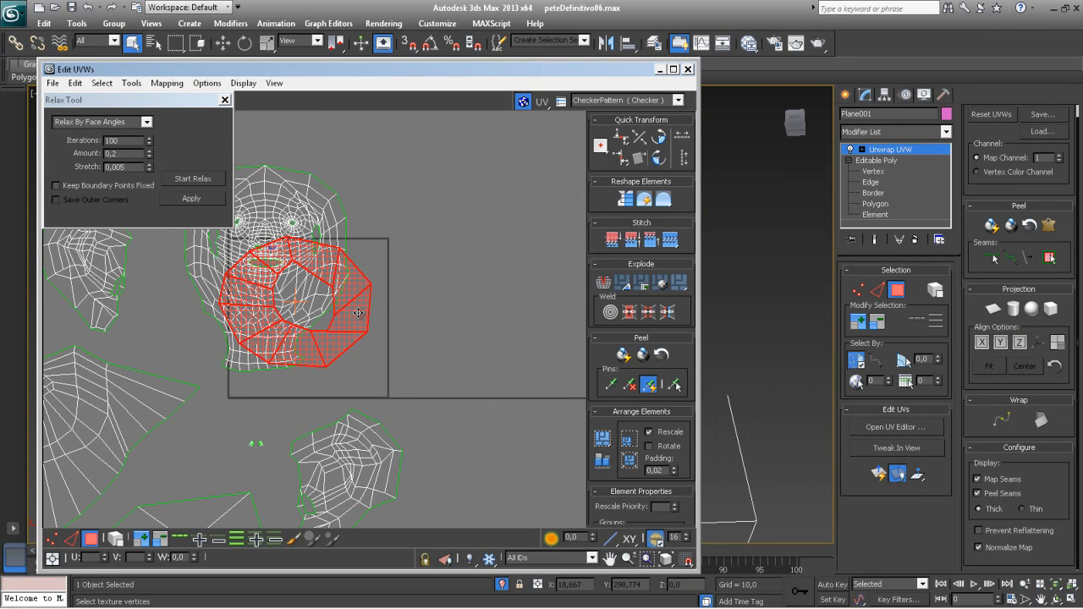
drag(360, 315, 568, 477)
middle_drag(506, 459, 506, 309)
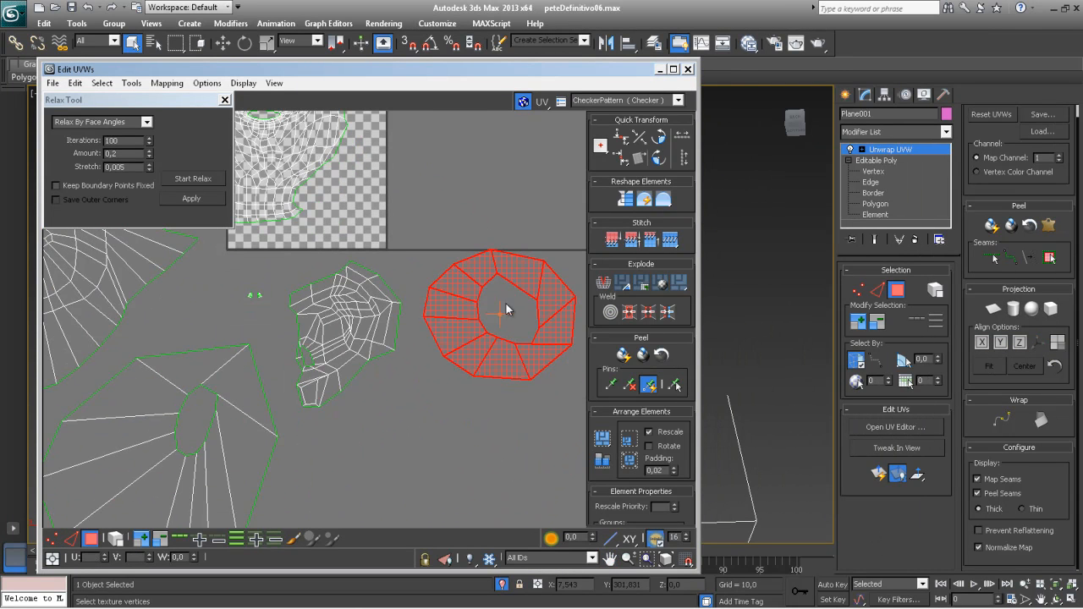
drag(489, 342, 359, 507)
Step: Spread the outer vertices of the right-hand tiny shell around its inner opening so its faces form a ring without overlaps
middle_drag(366, 366, 406, 508)
scroll(336, 452, up, 2)
middle_drag(331, 442, 349, 380)
scroll(317, 381, up, 8)
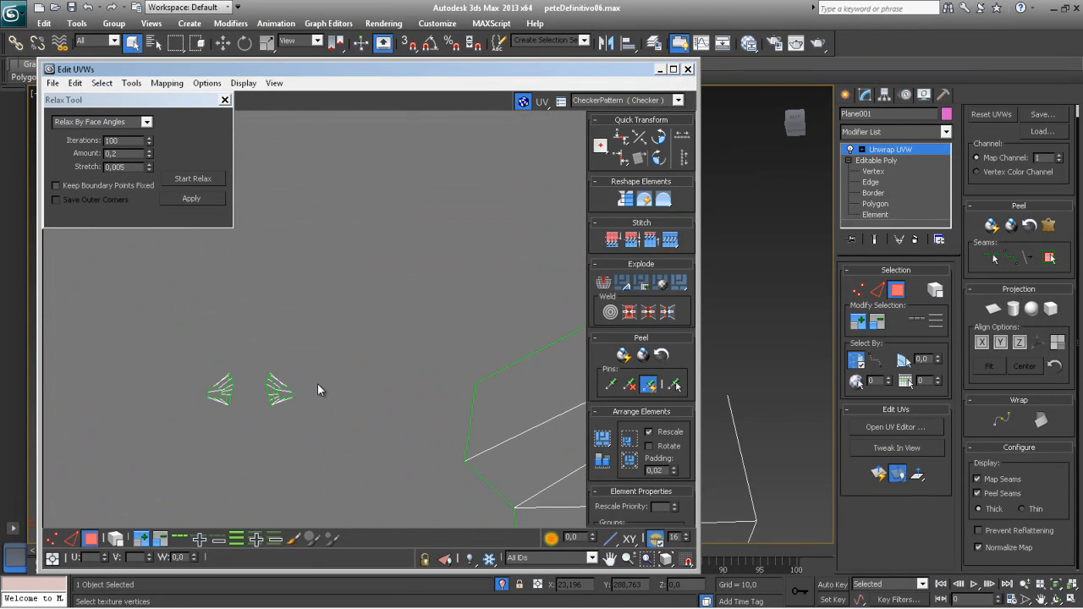
scroll(295, 393, up, 3)
drag(231, 386, 342, 389)
click(52, 538)
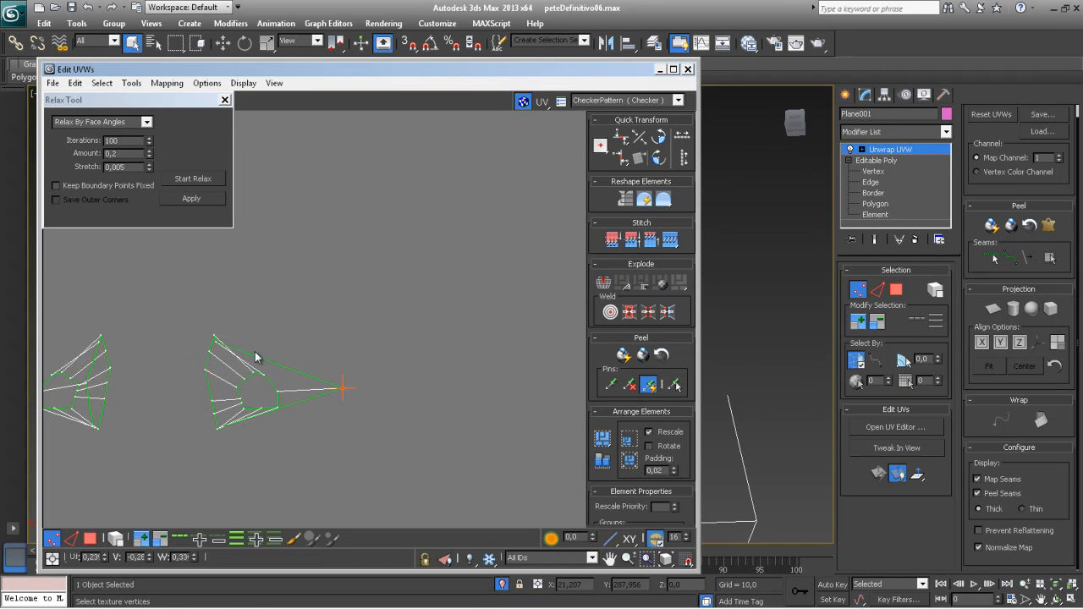
drag(218, 342, 314, 335)
drag(232, 340, 271, 335)
drag(221, 427, 258, 438)
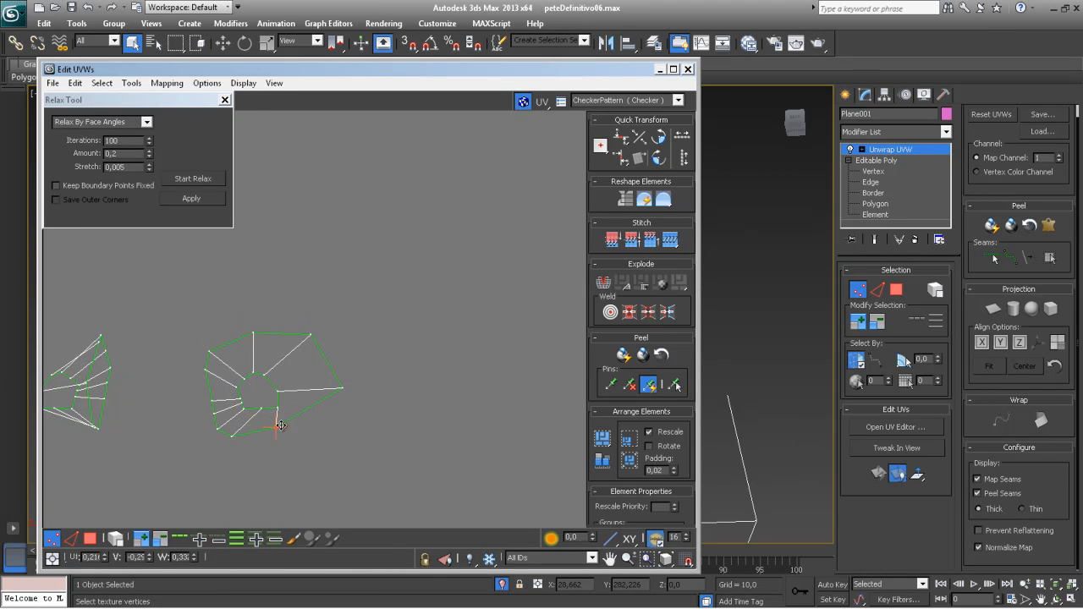
Step: Reshape the left-hand tiny shell into a matching ring by moving its outer vertices around the inner opening
middle_drag(292, 429, 442, 386)
drag(244, 361, 144, 369)
drag(254, 322, 169, 340)
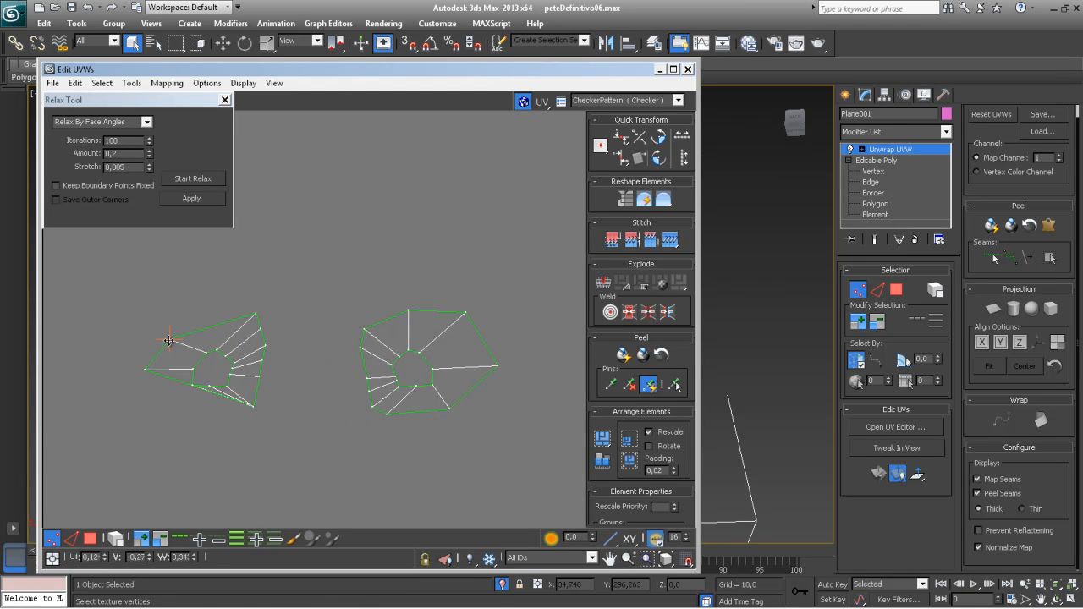
drag(256, 313, 201, 311)
drag(250, 408, 187, 405)
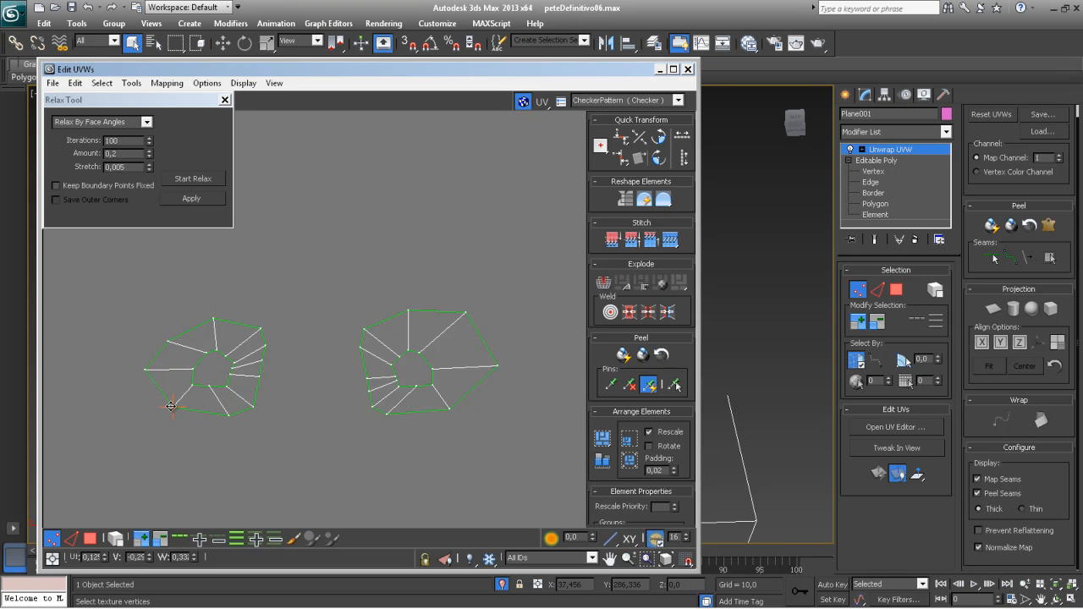
Step: Close the Relax Tool, select the faces of all shells, rescale them proportionally and pack them inside the UV square
scroll(283, 408, down, 5)
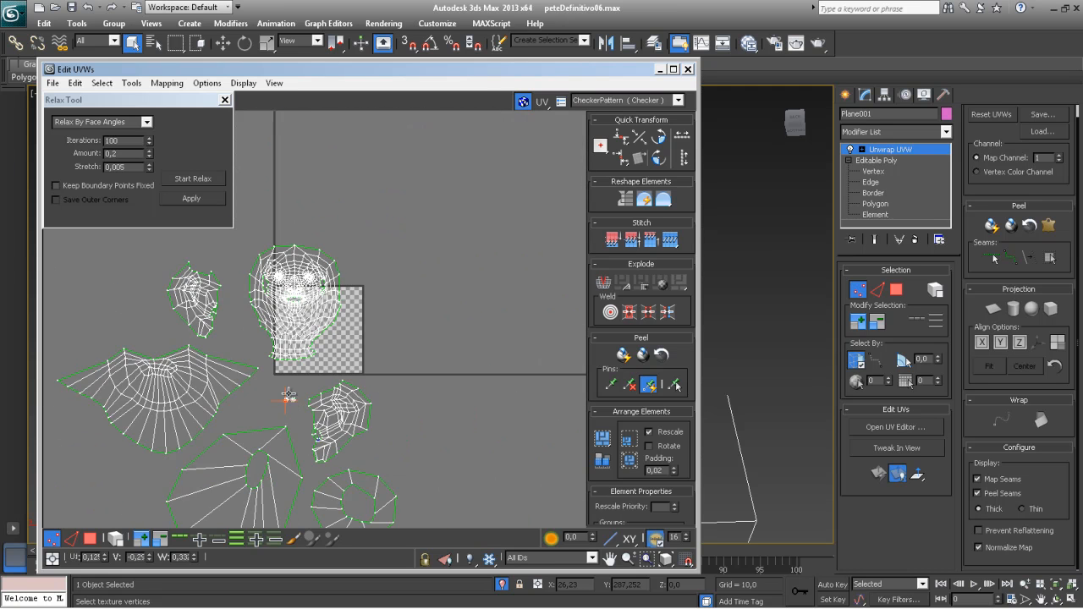
scroll(288, 395, down, 5)
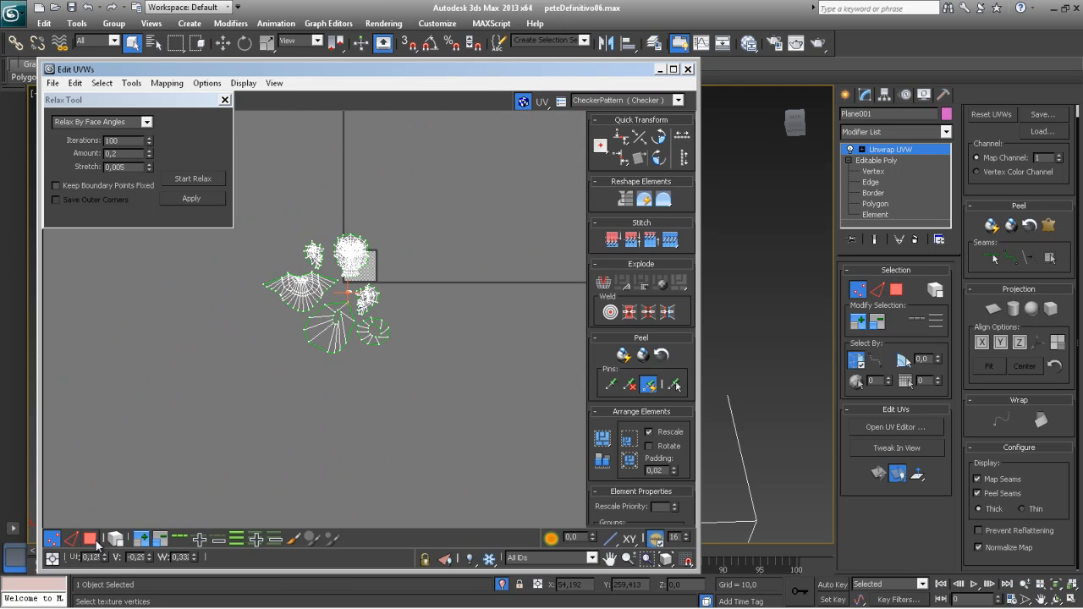
click(93, 540)
click(225, 100)
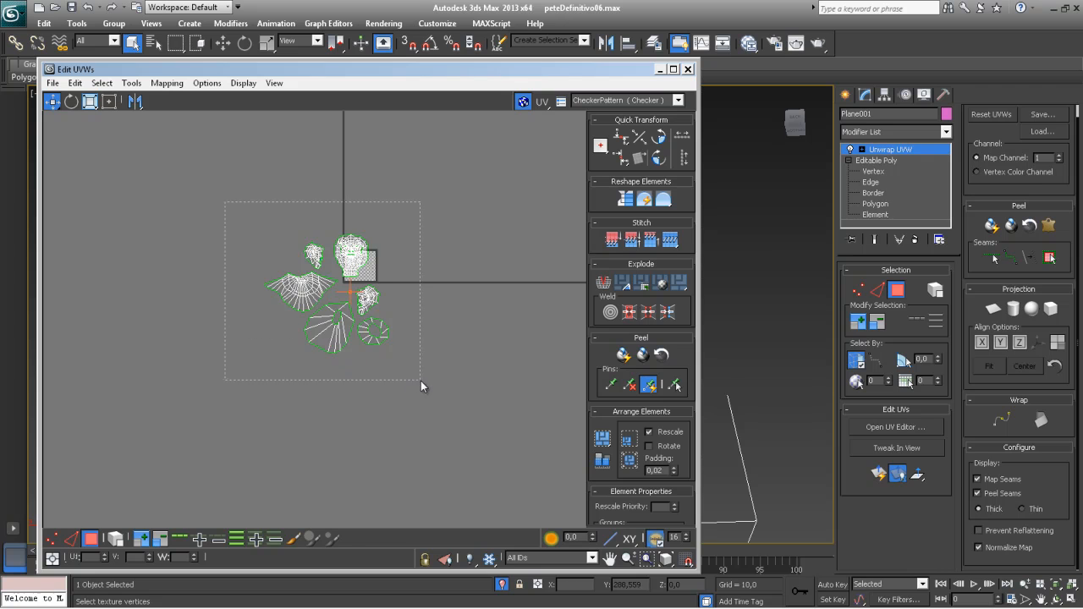
drag(420, 380, 422, 381)
click(604, 462)
middle_drag(437, 340, 406, 398)
scroll(395, 377, down, 1)
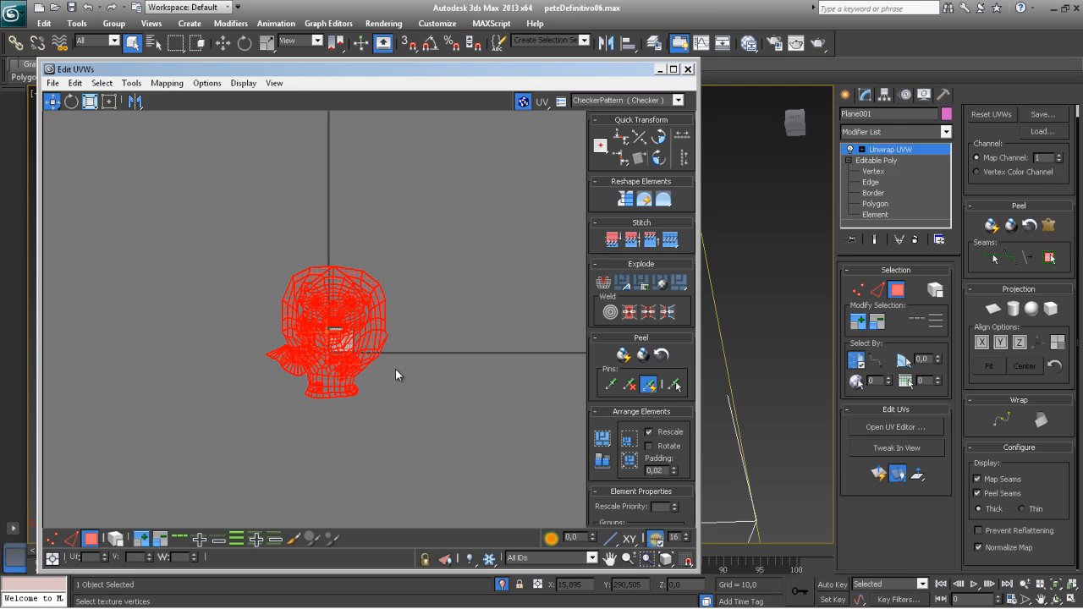
click(623, 458)
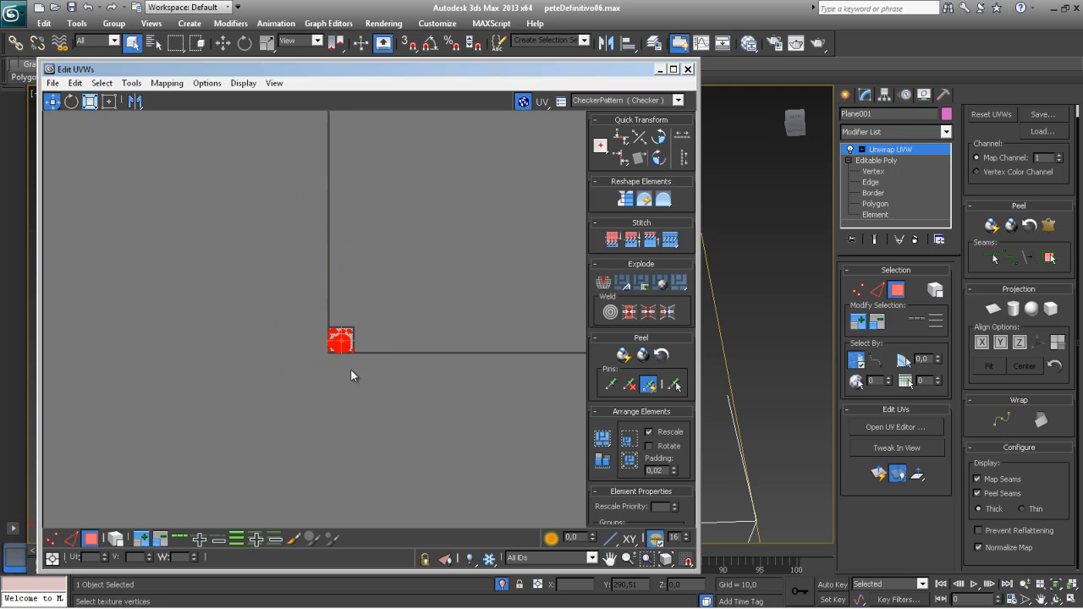
scroll(347, 360, up, 5)
scroll(338, 347, up, 3)
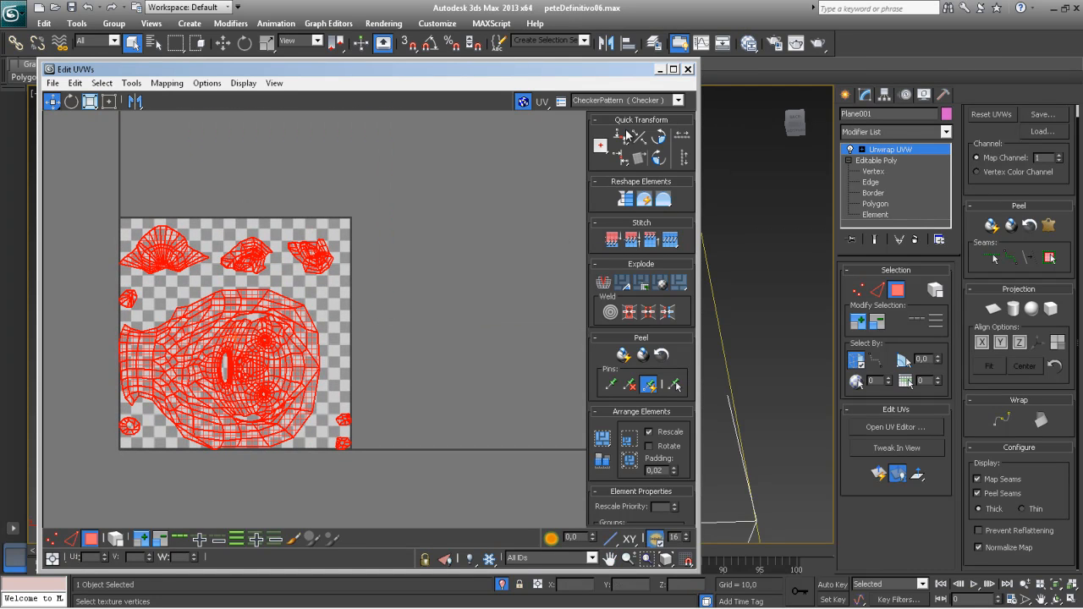
Step: Close the UV editor and convert the unwrapped head to an Editable Poly
click(687, 70)
alt+middle_drag(383, 381, 423, 462)
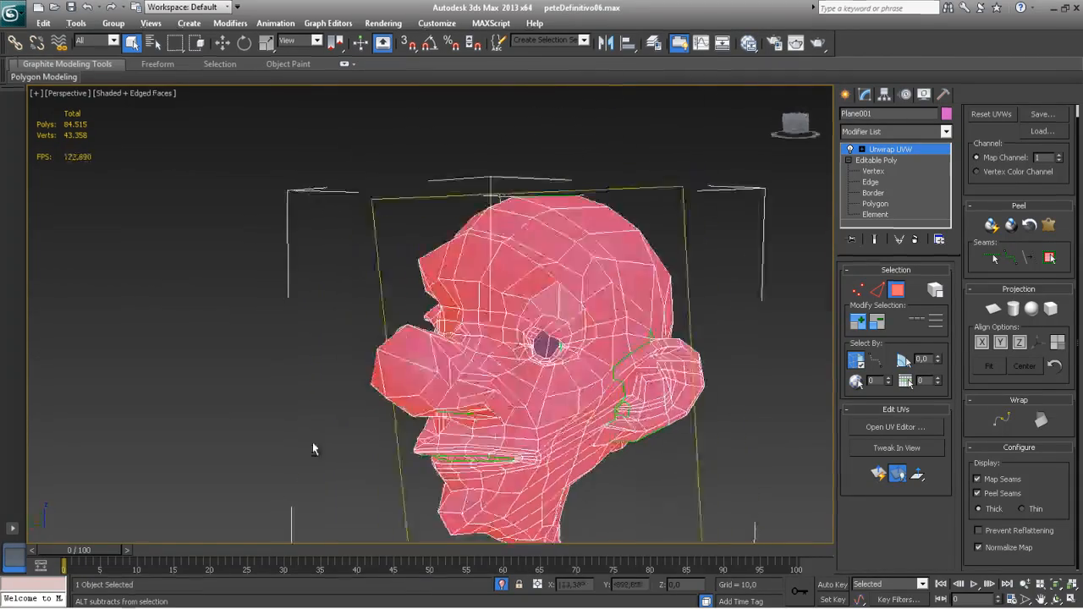
alt+middle_drag(343, 461, 432, 453)
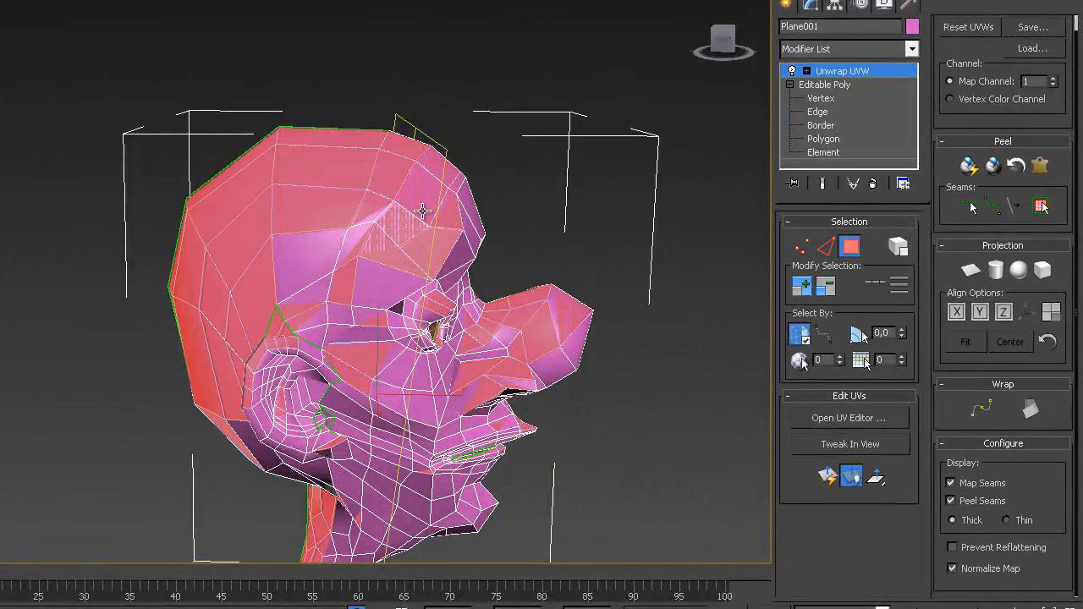
right_click(418, 215)
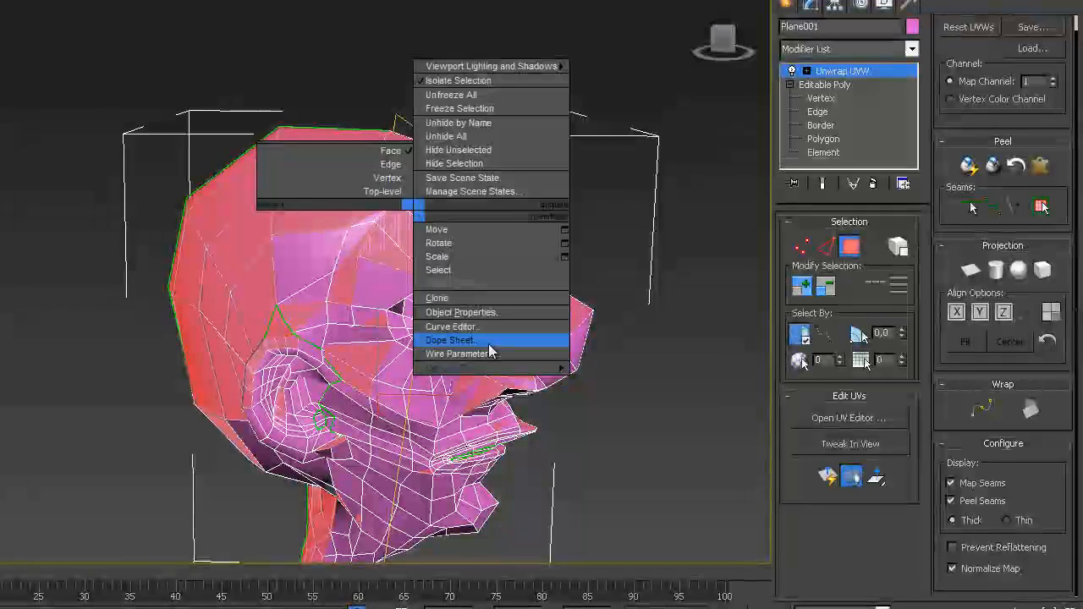
click(586, 379)
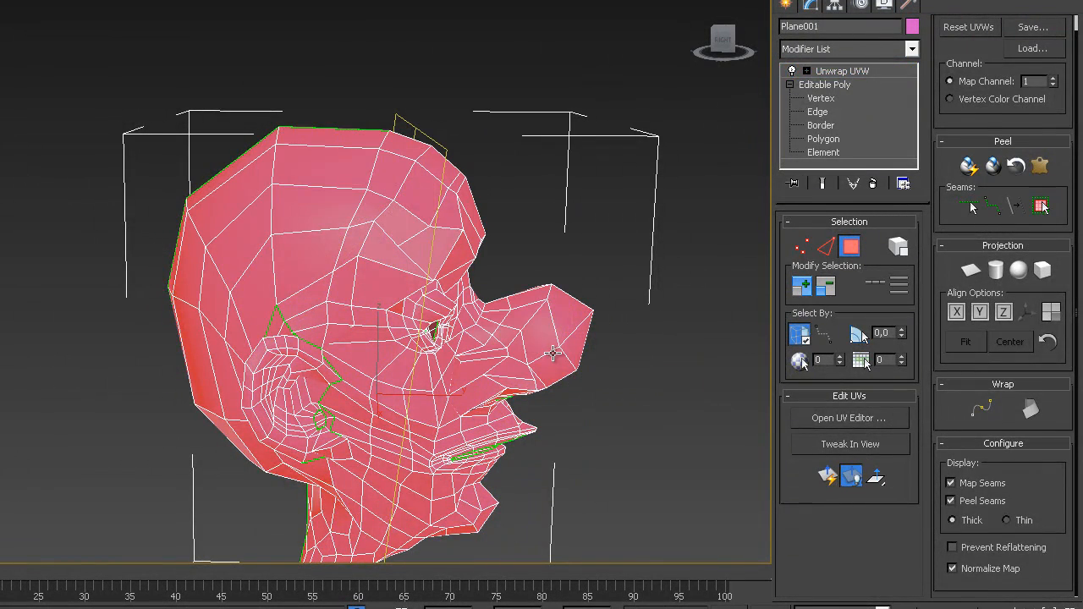
alt+middle_drag(506, 365, 406, 219)
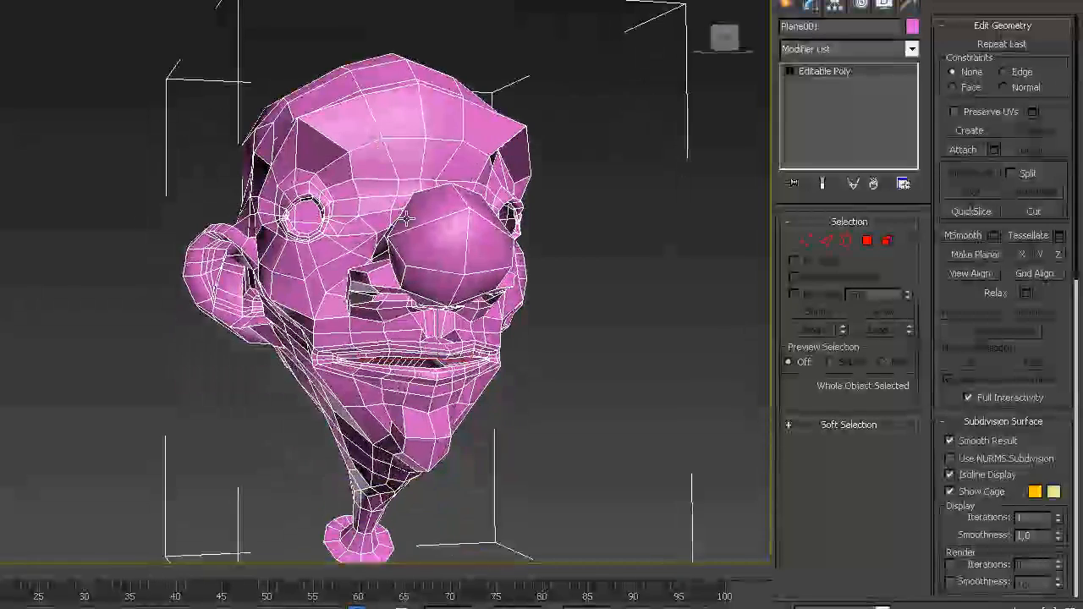
Step: Add a fresh Unwrap UVW modifier to the converted head to show its map seams, and undo it
click(911, 49)
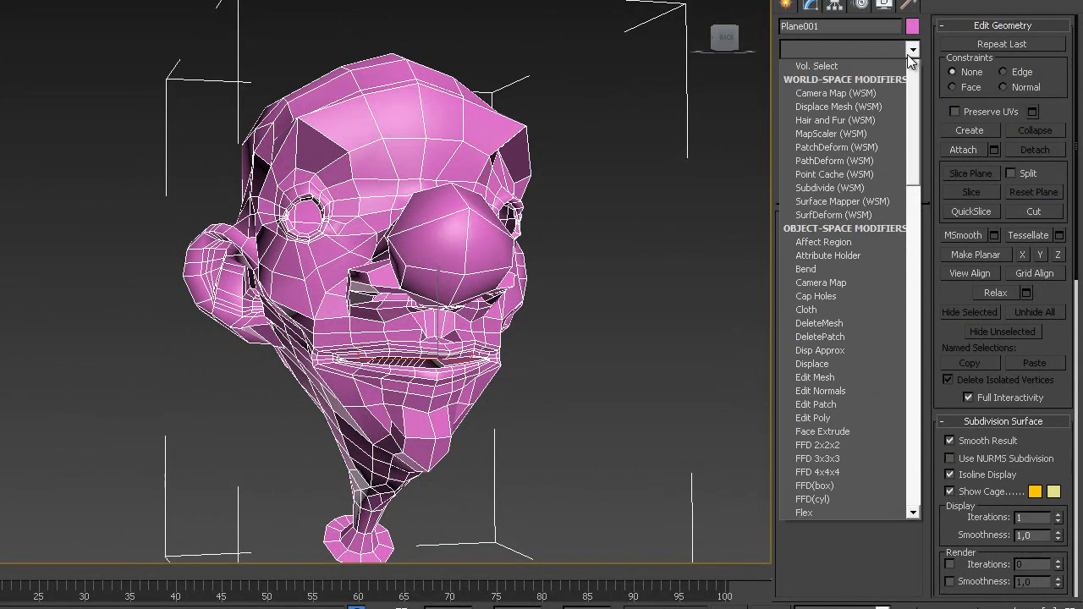
drag(908, 144, 912, 490)
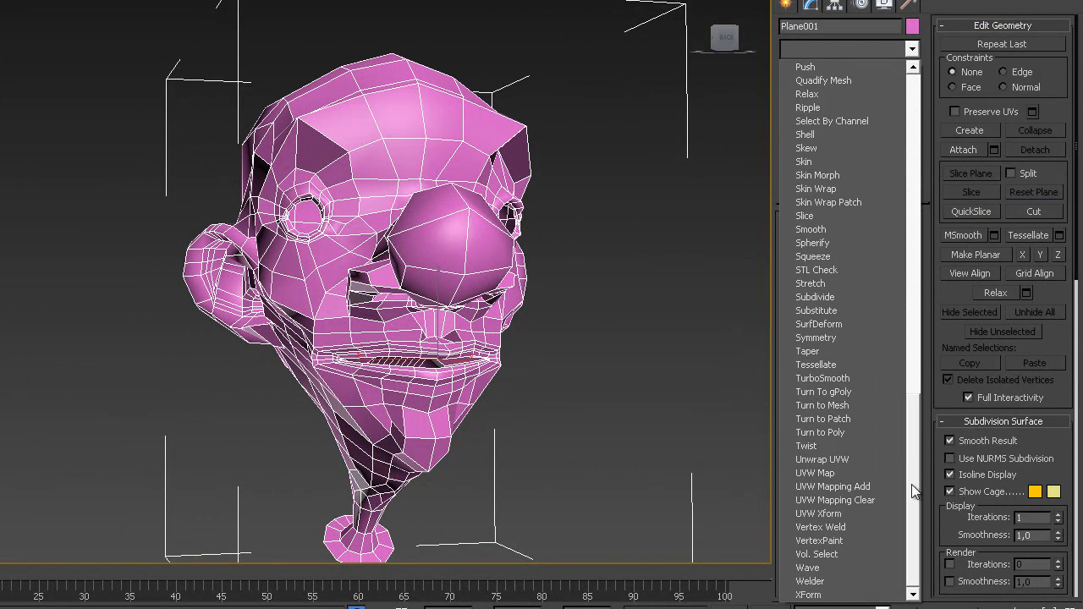
click(861, 459)
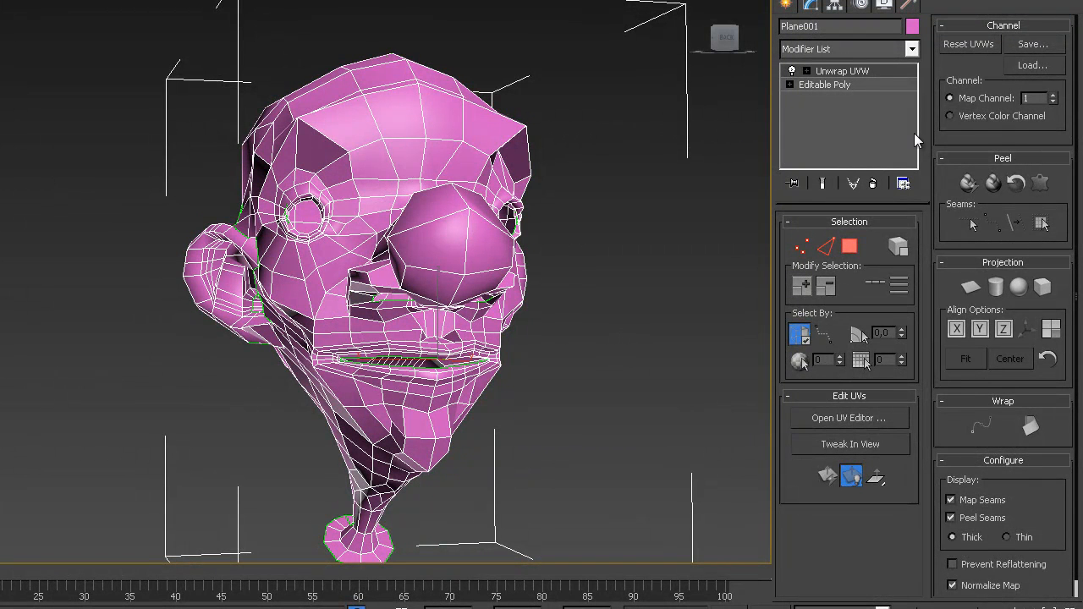
key(ctrl+z)
Step: Add a TurboSmooth modifier to the head and set it to 2 iterations
click(912, 49)
drag(916, 85, 912, 398)
click(822, 378)
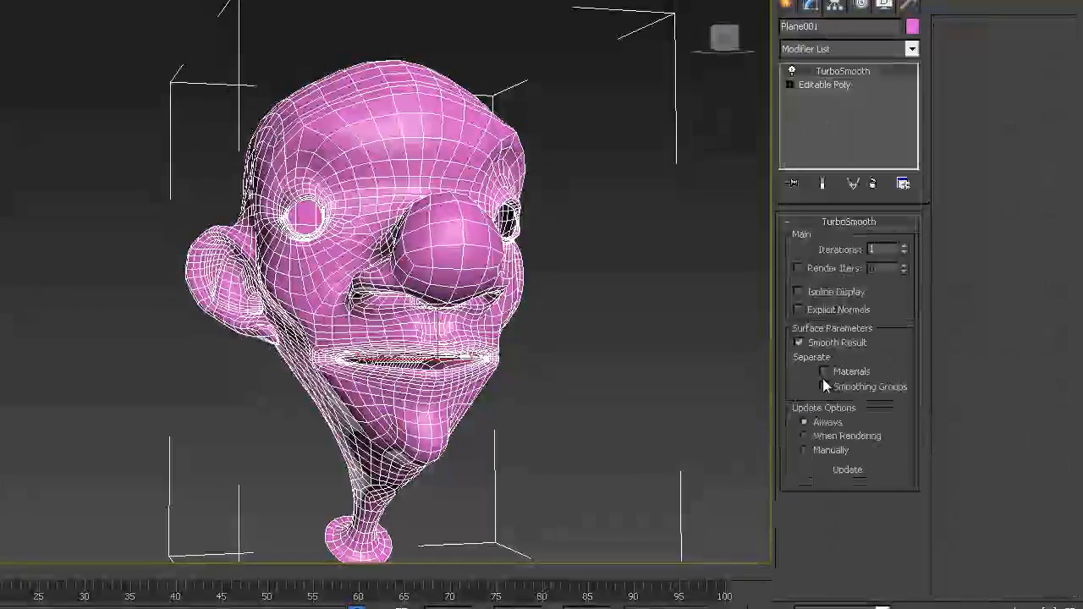
click(904, 246)
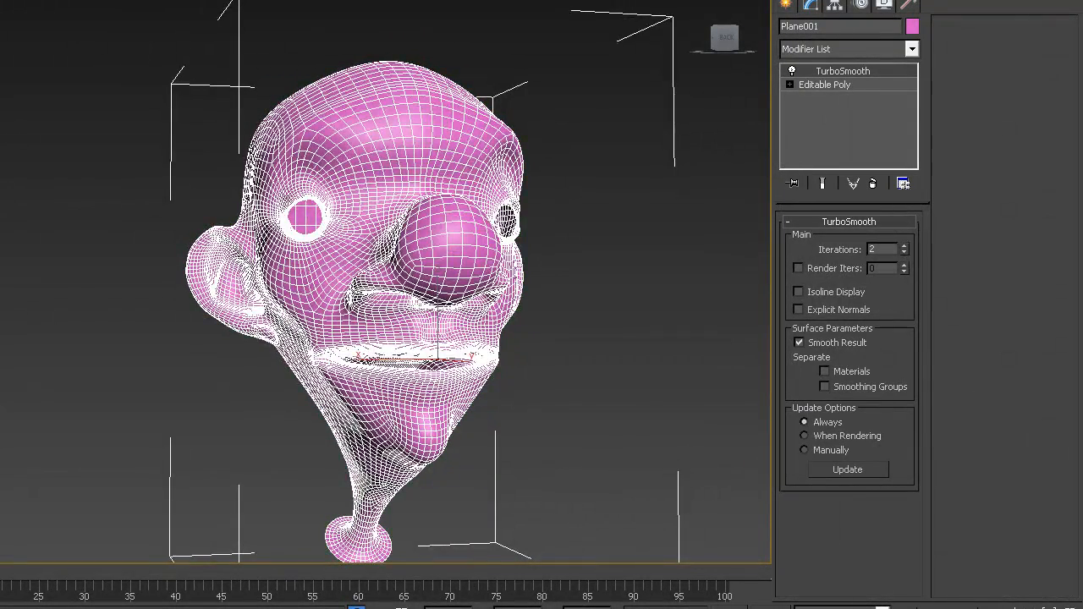
Step: Exit isolation mode and inspect the smoothed head together with the rest of the character
click(357, 607)
alt+middle_drag(452, 403, 440, 135)
middle_drag(440, 136, 448, 4)
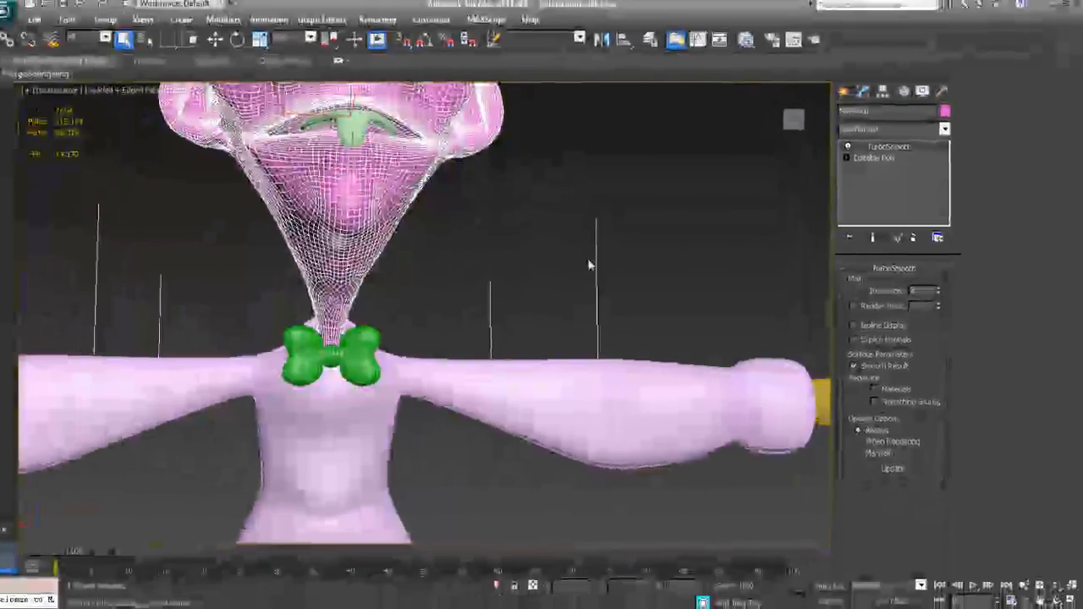
scroll(469, 212, down, 4)
alt+middle_drag(591, 267, 486, 394)
scroll(486, 393, down, 4)
alt+middle_drag(418, 381, 374, 373)
scroll(452, 366, up, 3)
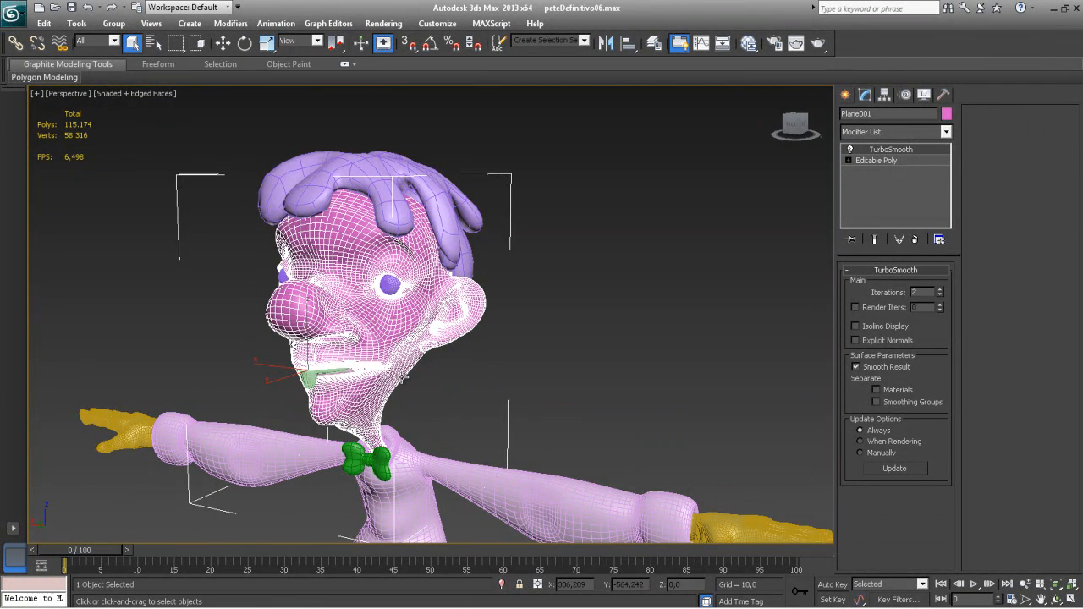